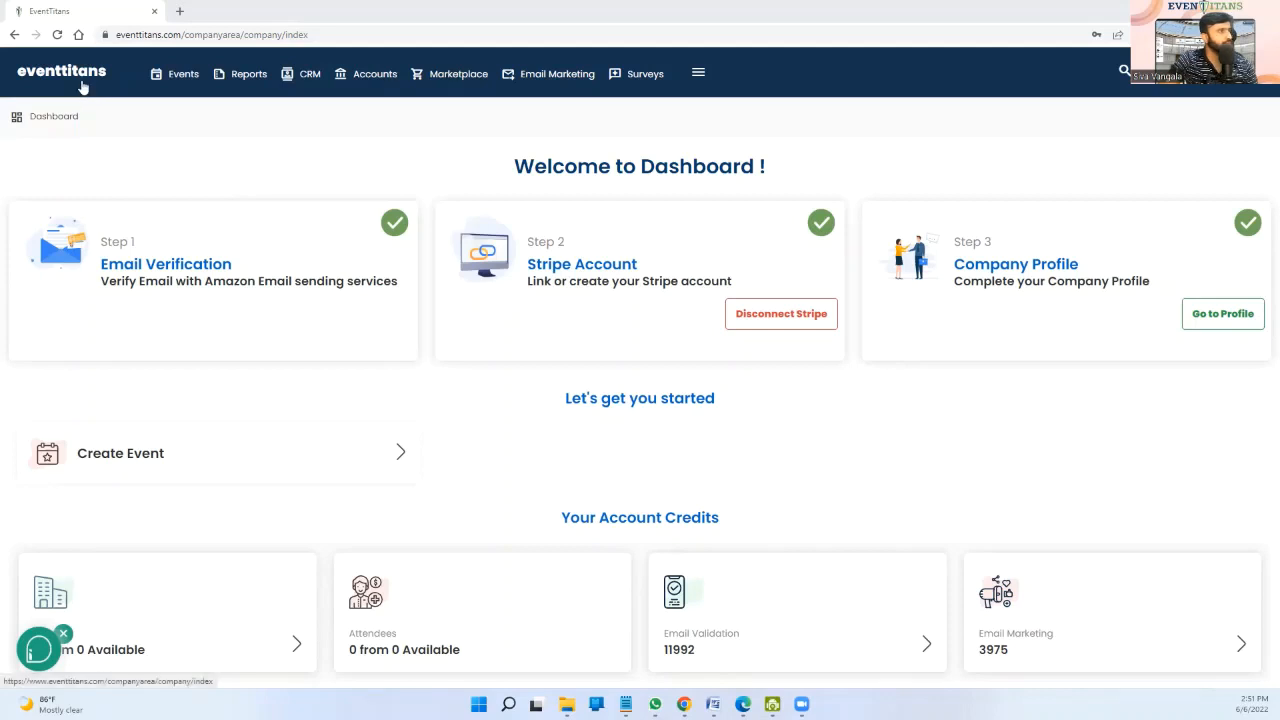
- List the company's closed events and show the available actions for Marketing Meta Summit 2022
click(171, 79)
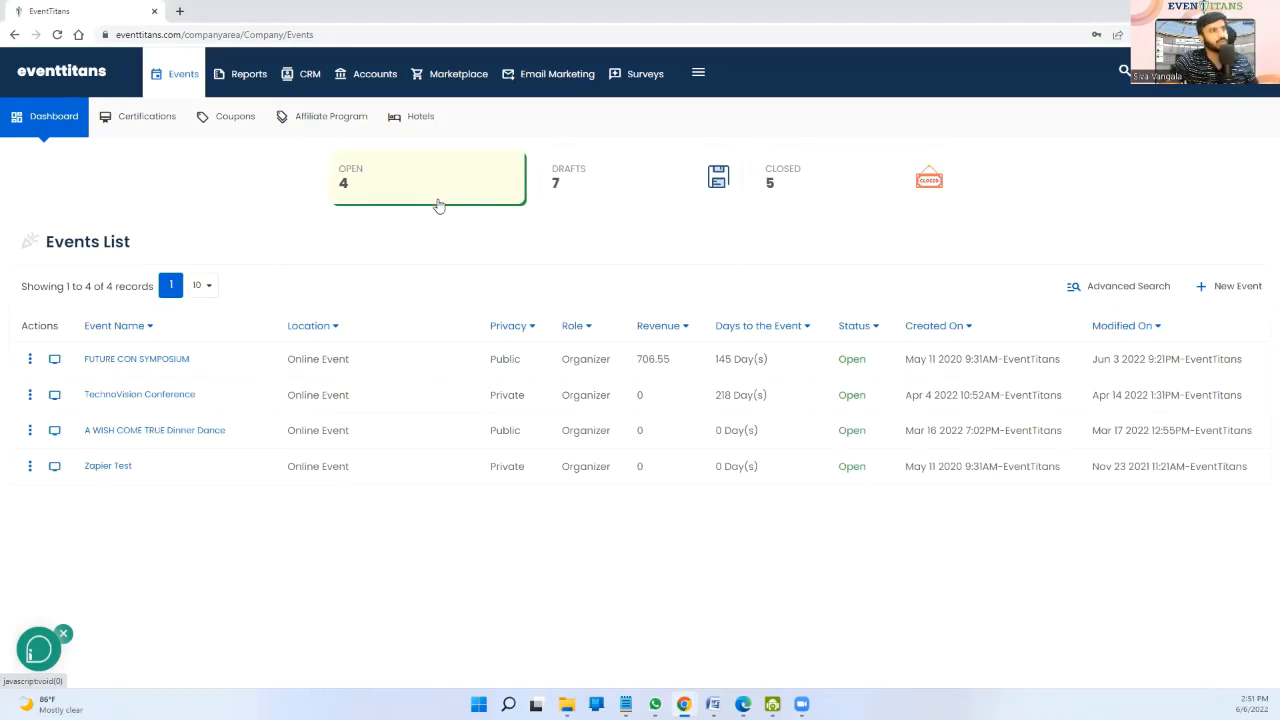
click(830, 175)
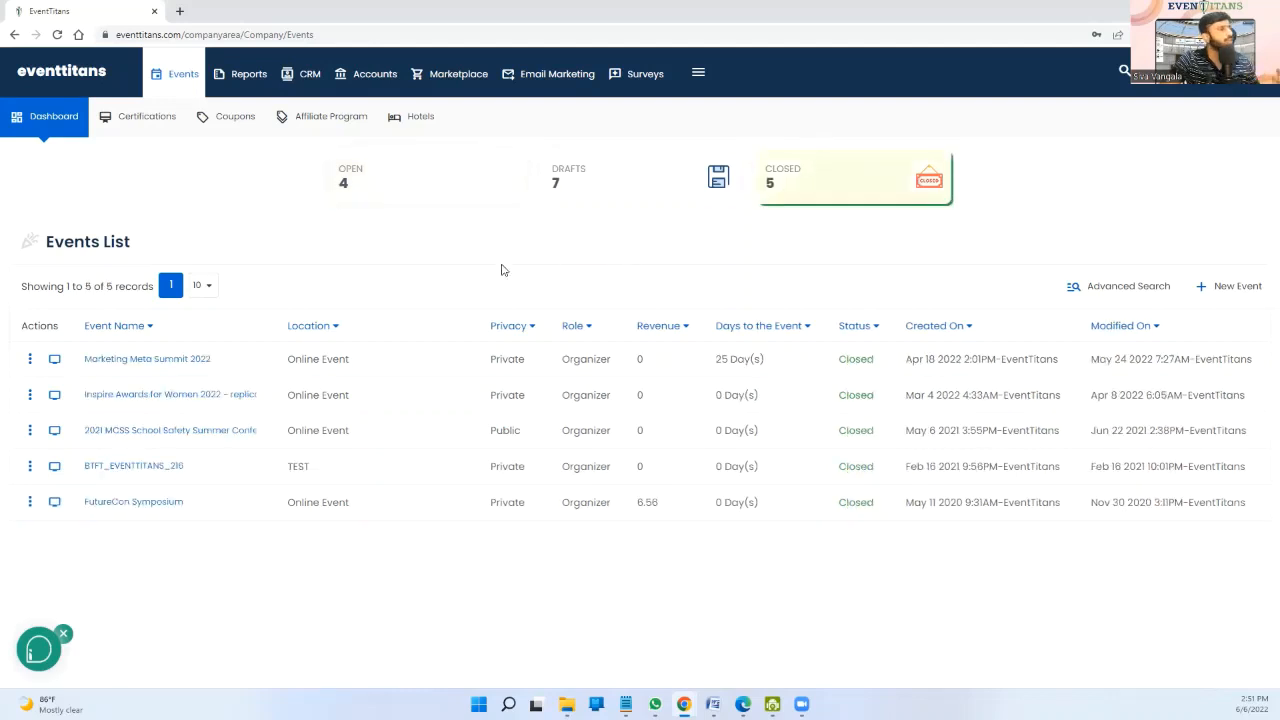
click(29, 358)
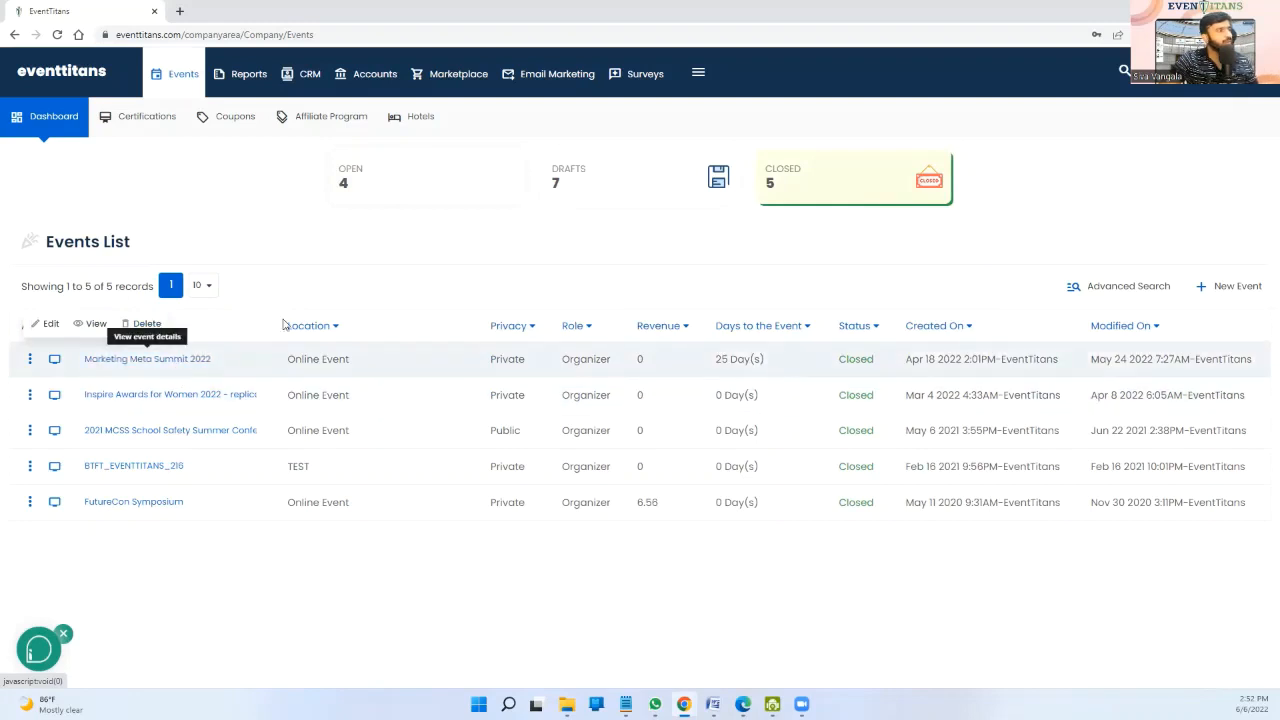
click(305, 287)
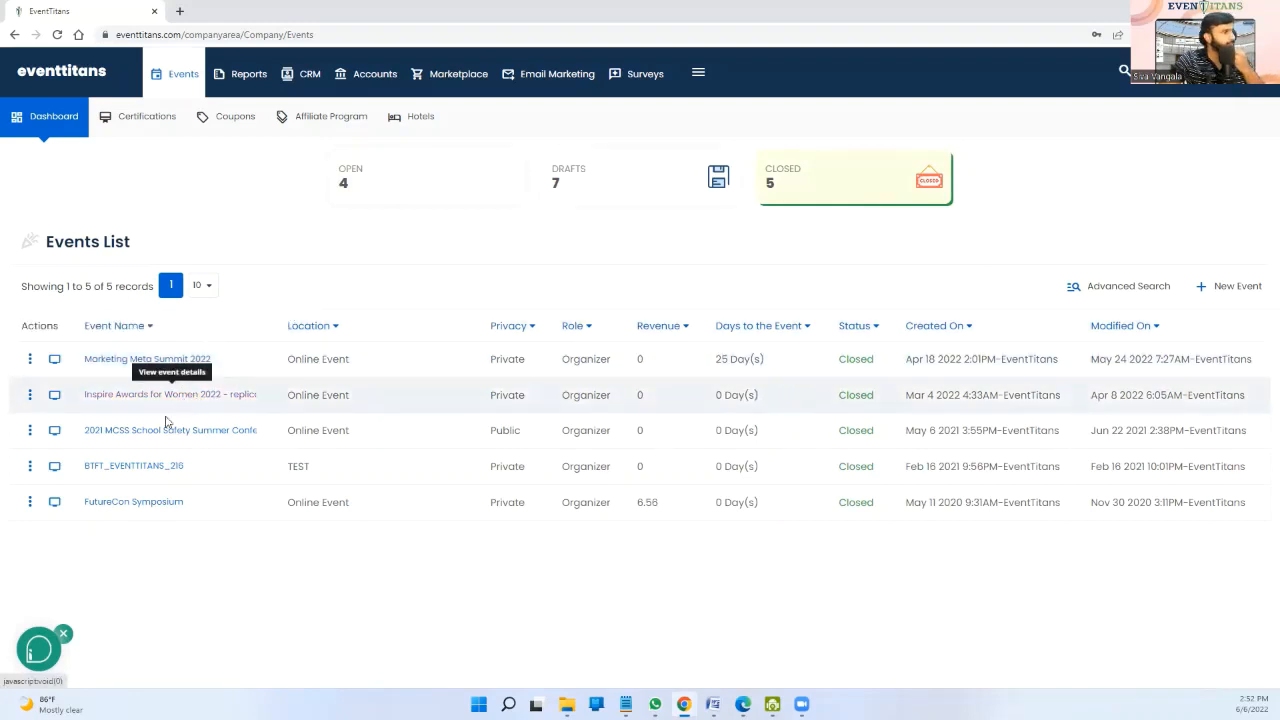
- Open the Marketing Meta Summit 2022 event and review its orders and attendees
click(166, 359)
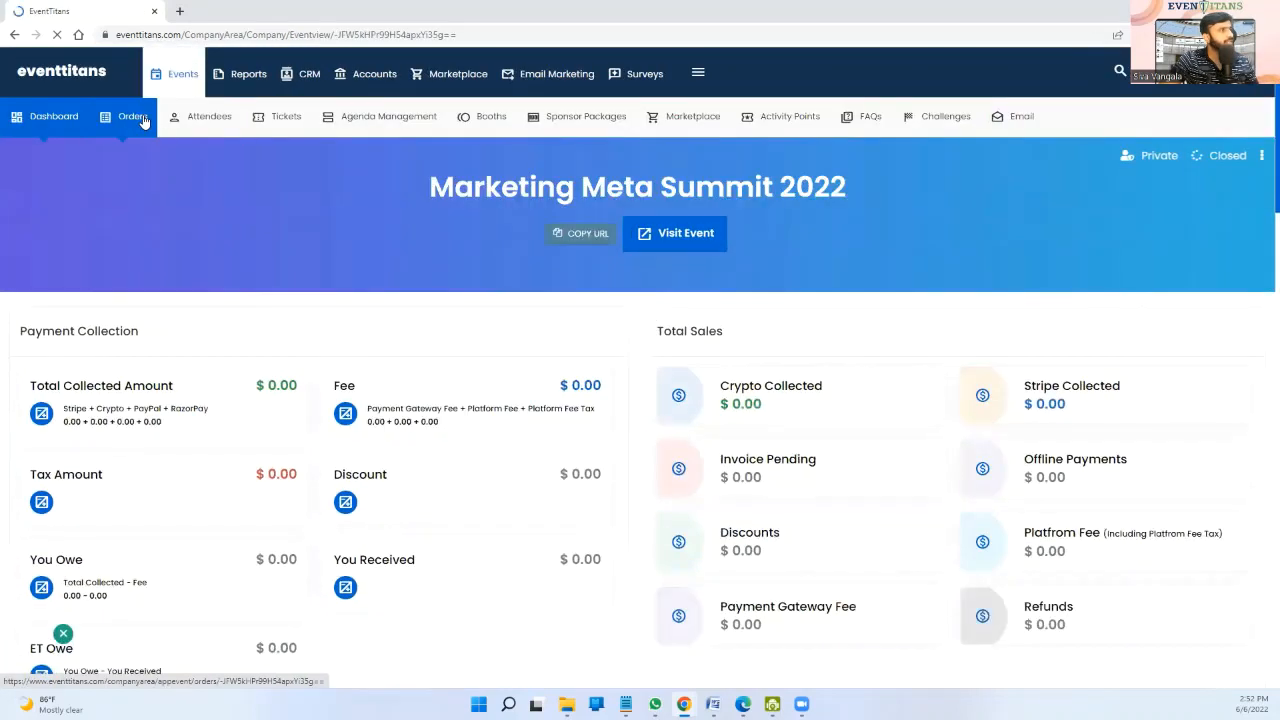
click(143, 120)
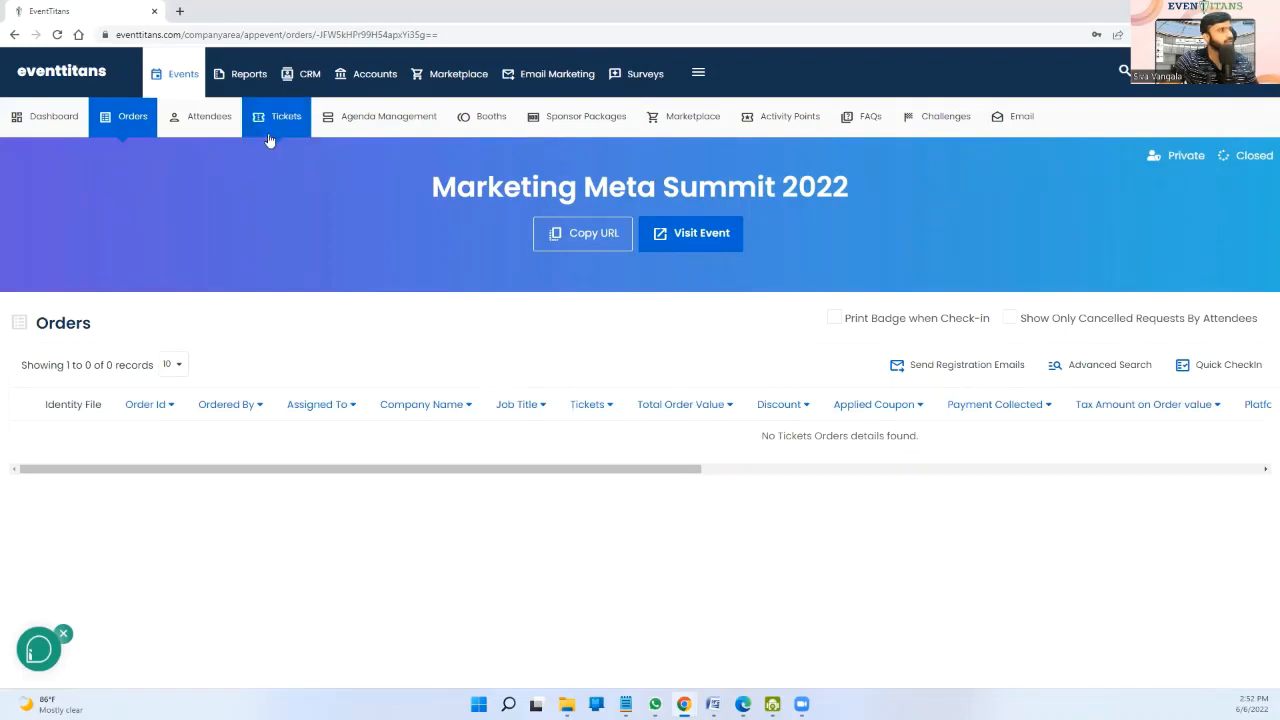
click(209, 122)
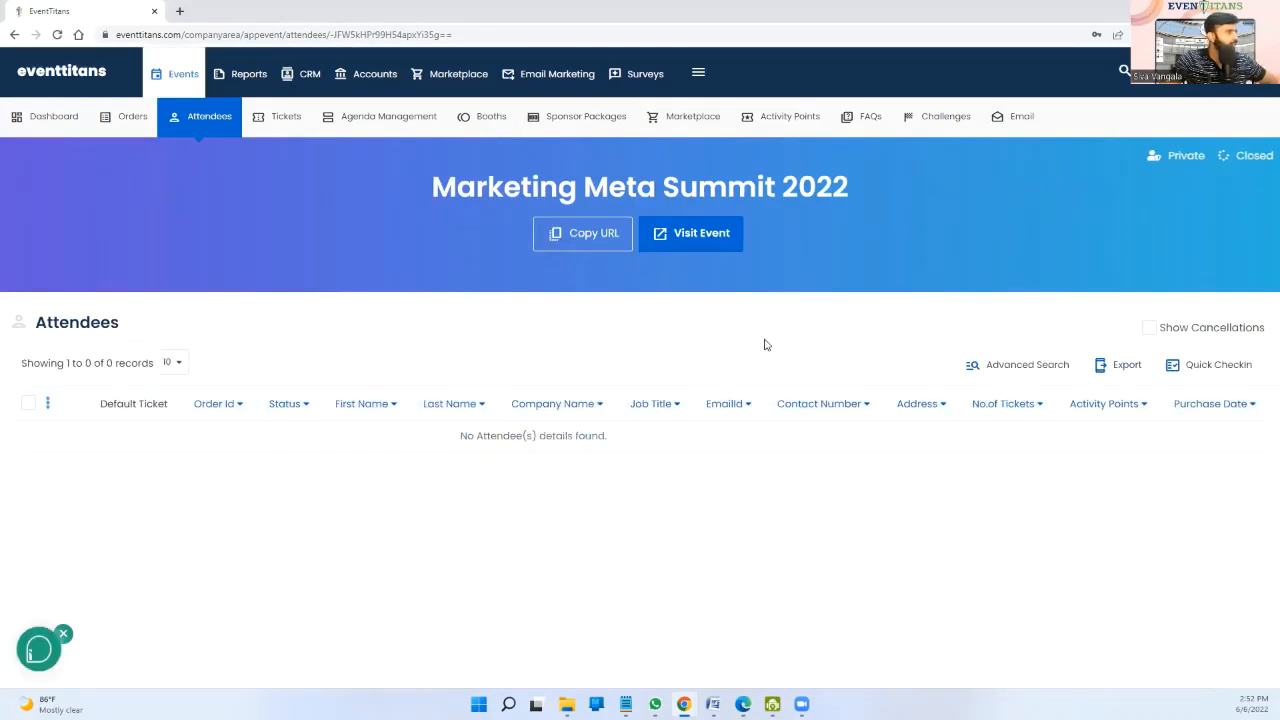
- Open the first listed contact's record in the CRM and review its documents, subscriptions and tickets
click(310, 76)
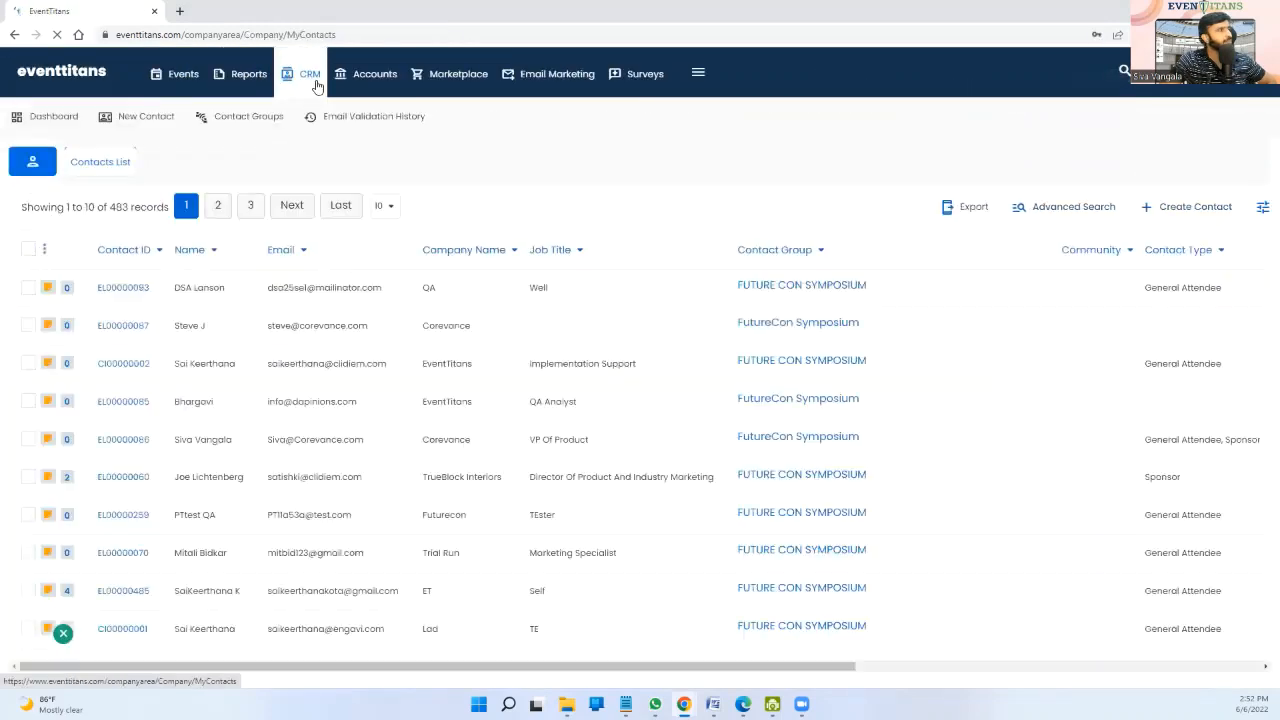
click(141, 295)
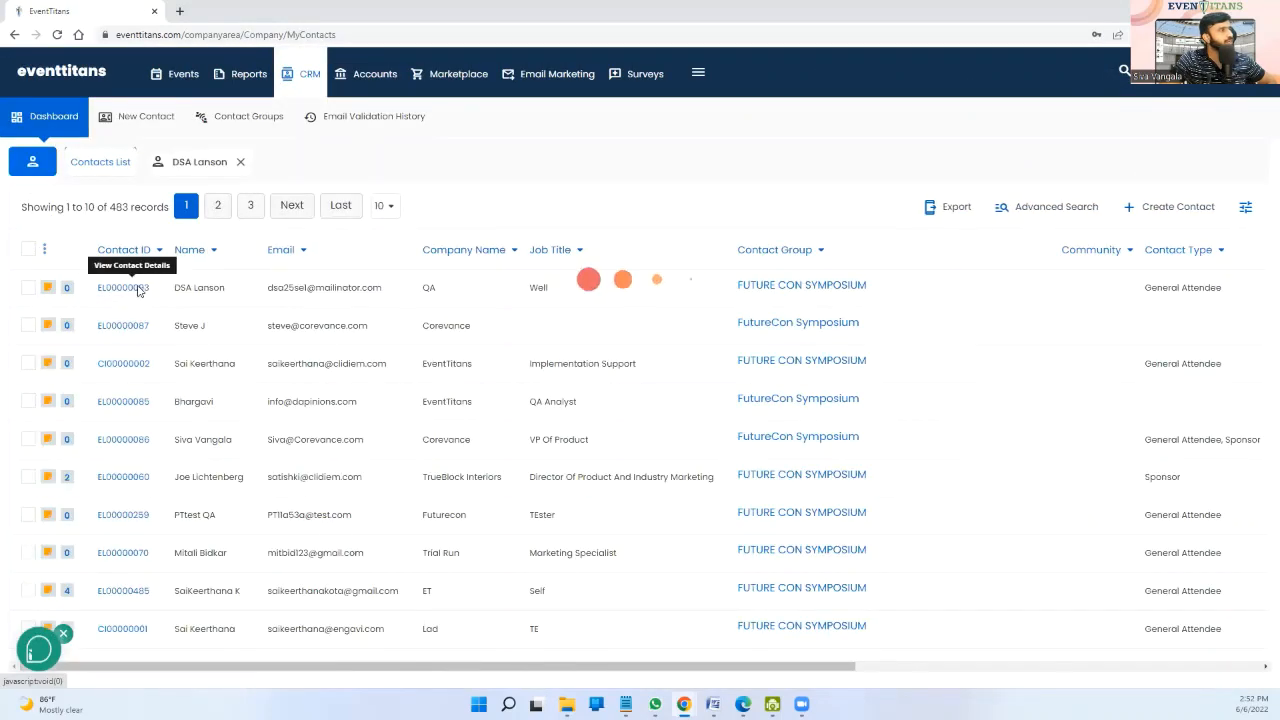
click(184, 166)
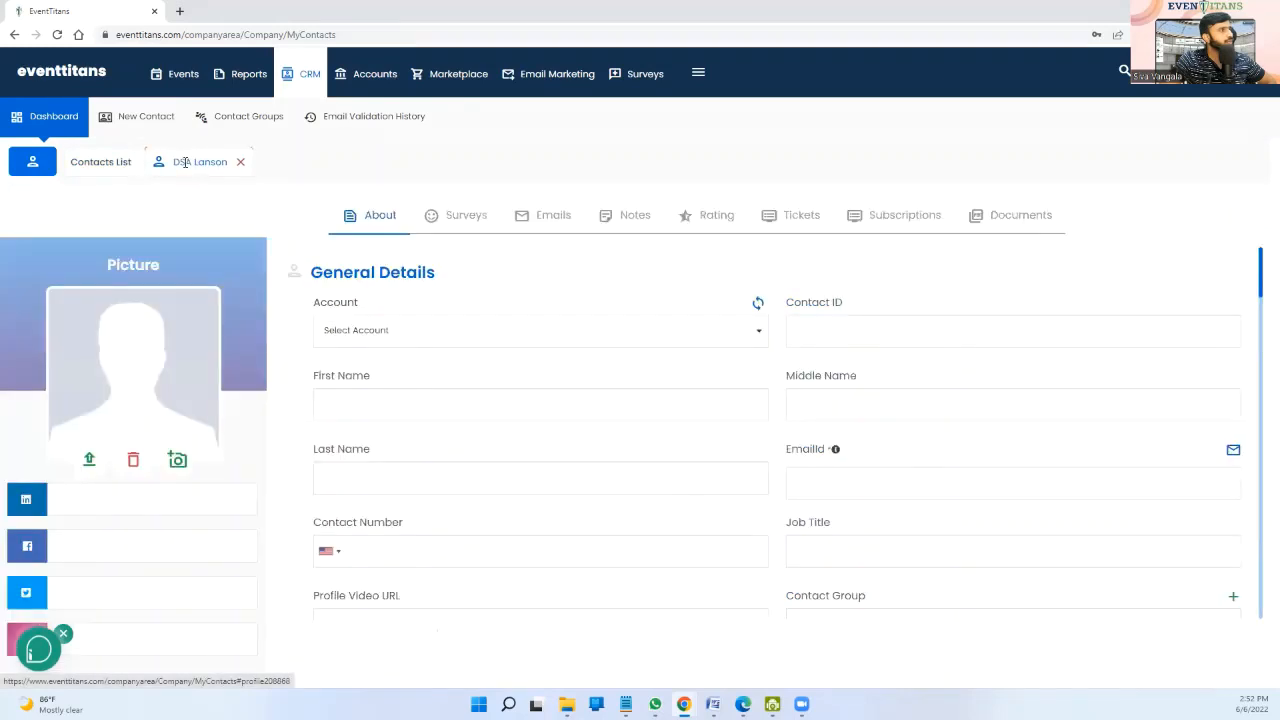
click(1020, 215)
click(895, 222)
click(797, 222)
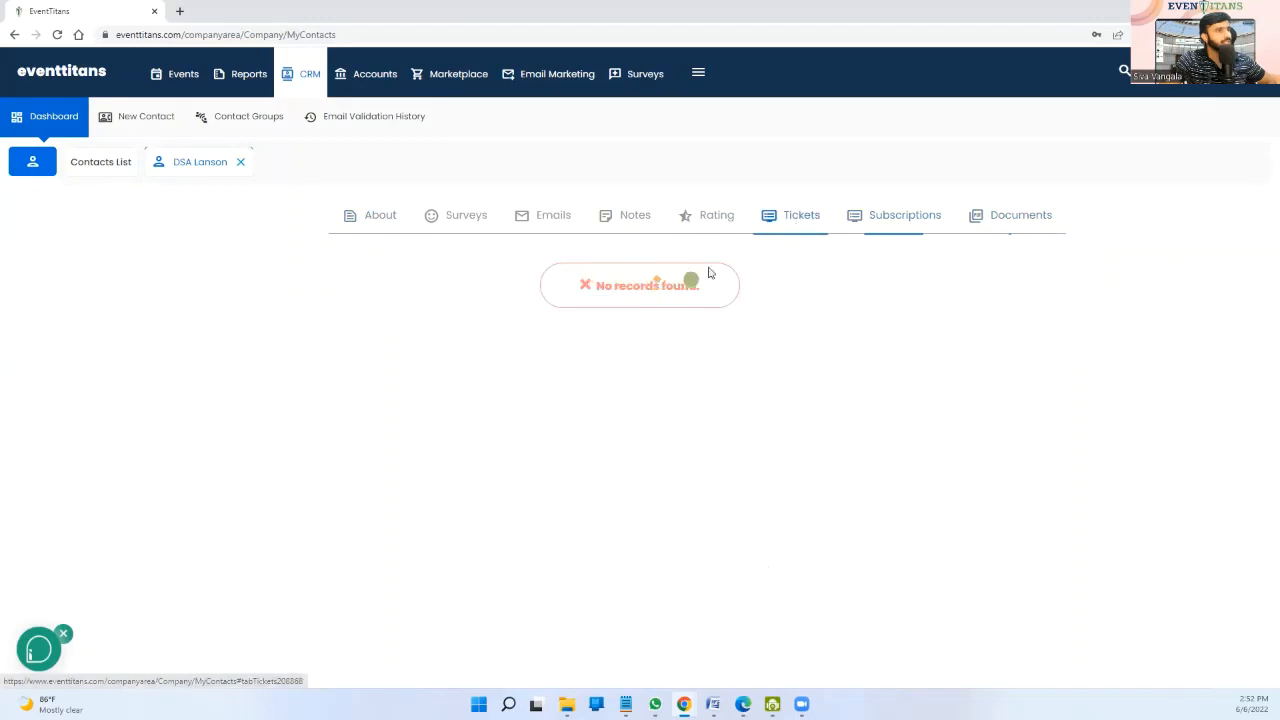
click(893, 227)
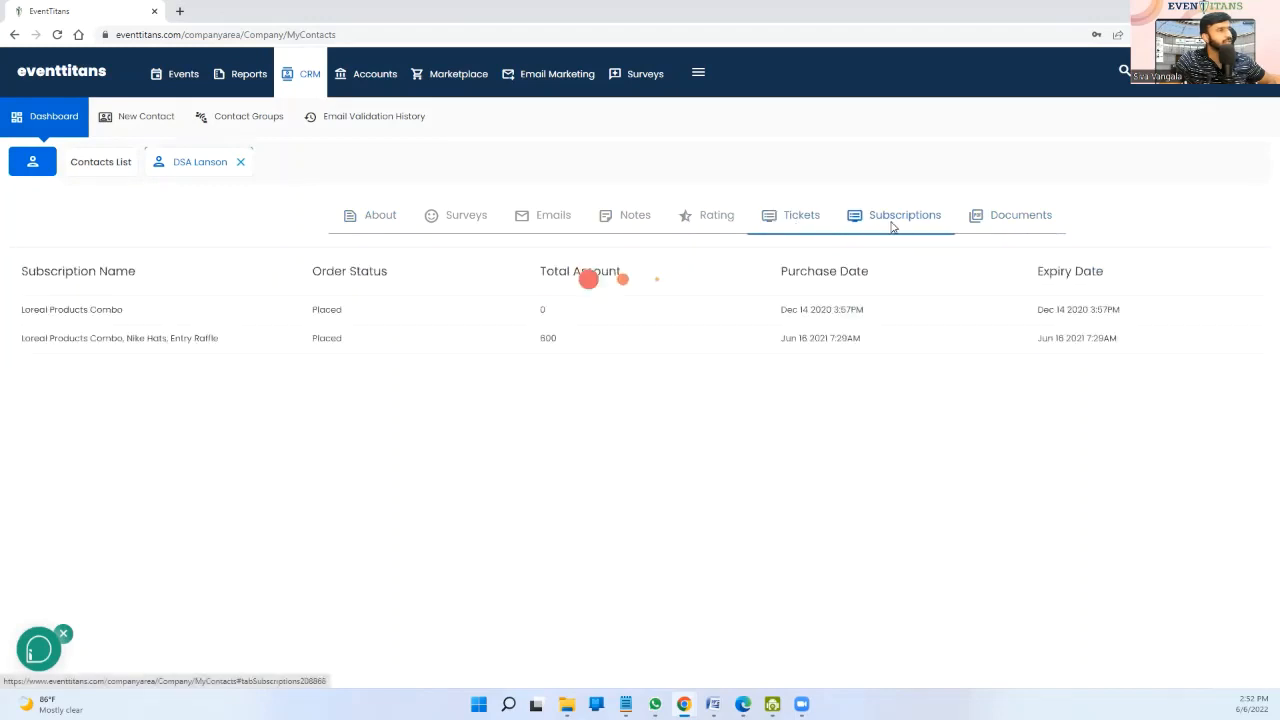
click(797, 223)
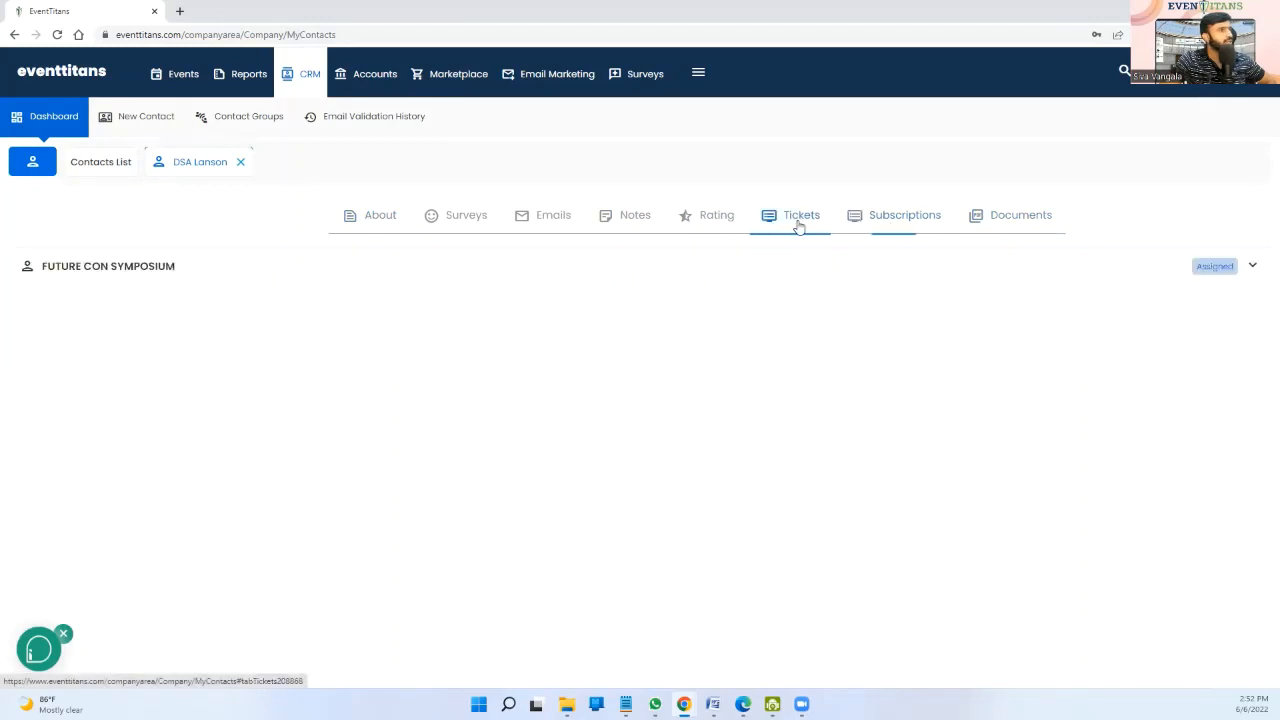
- Open the FUTURE CON SYMPOSIUM event from the open events list for editing
click(187, 86)
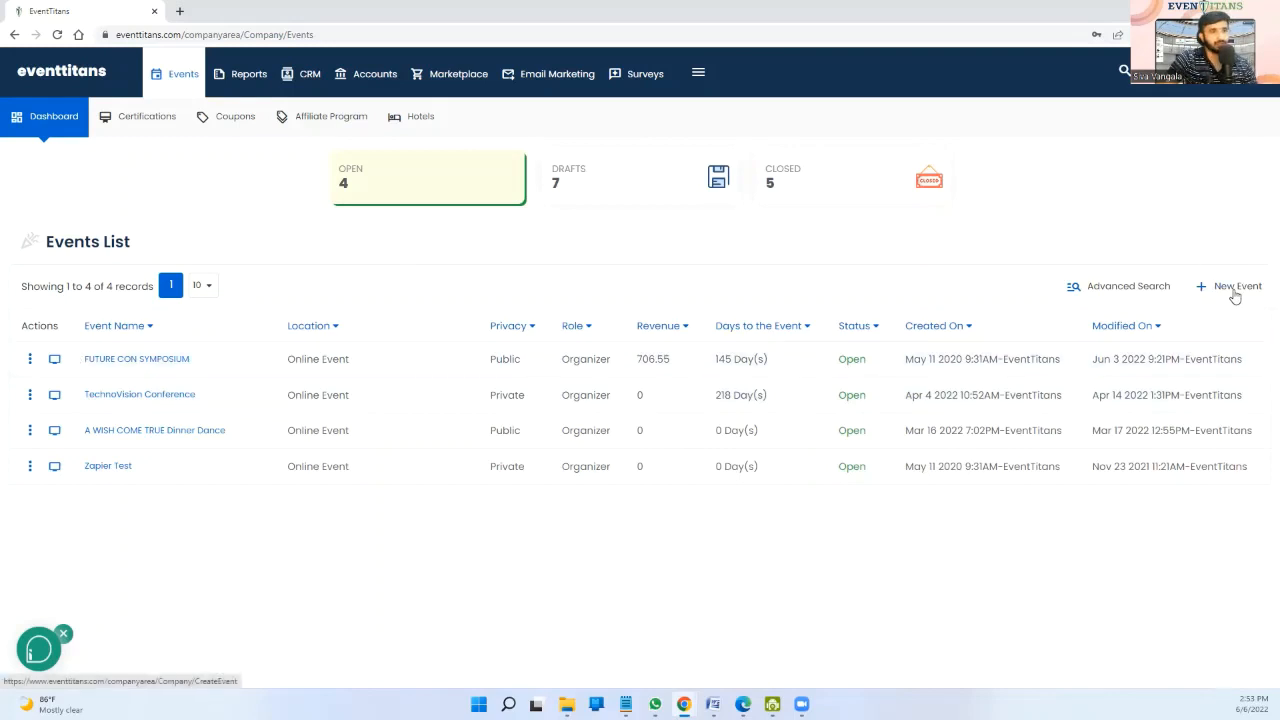
click(31, 362)
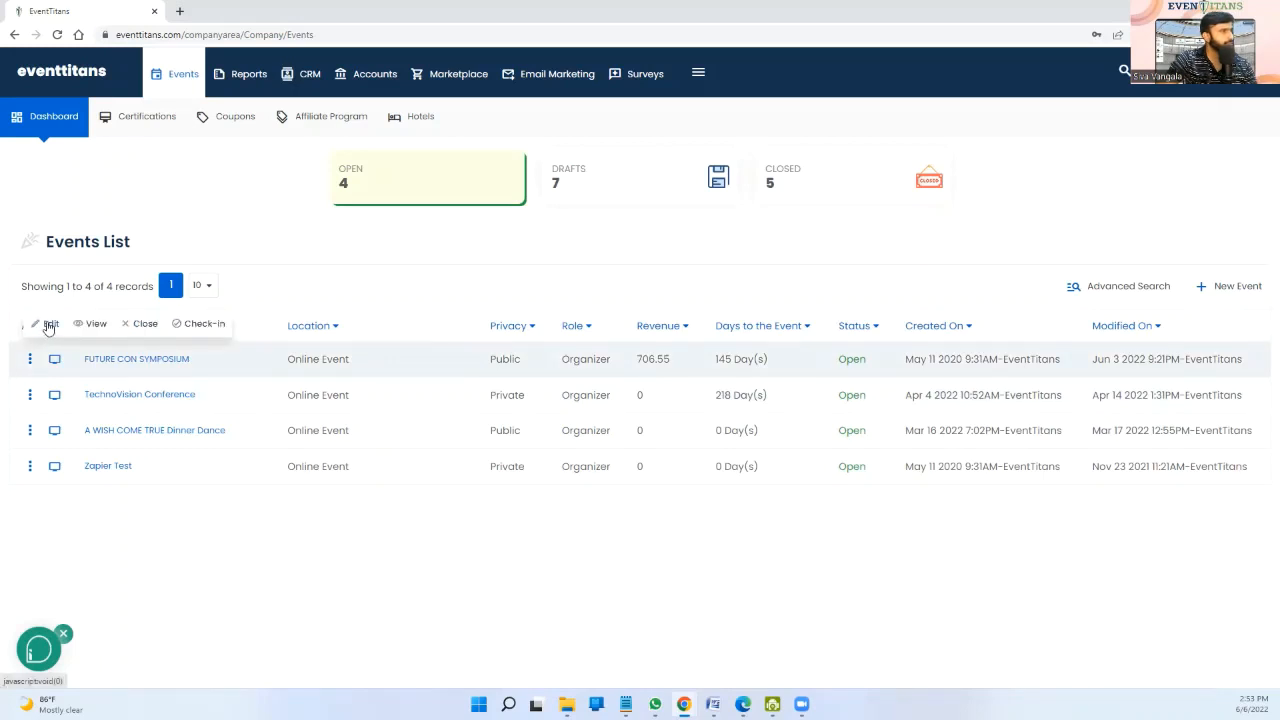
click(48, 326)
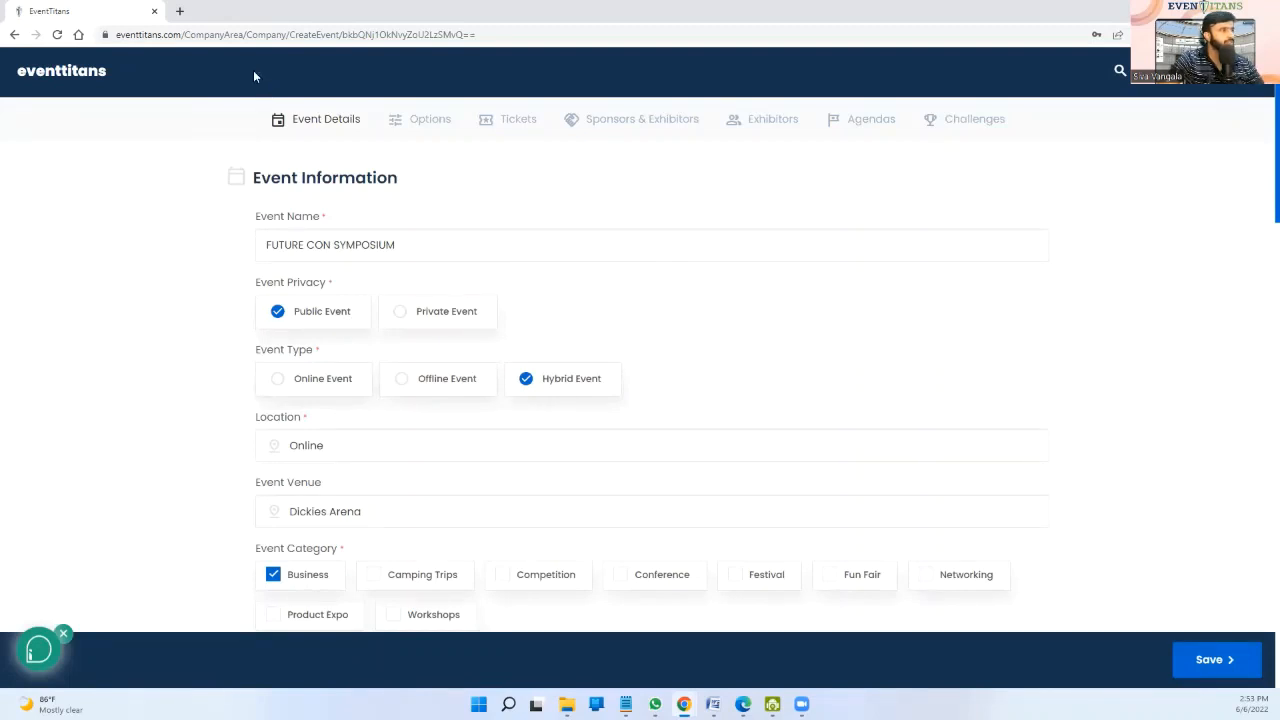
- Load the public event listing at eventtitans.com/events in a new browser tab
click(181, 13)
text(ev)
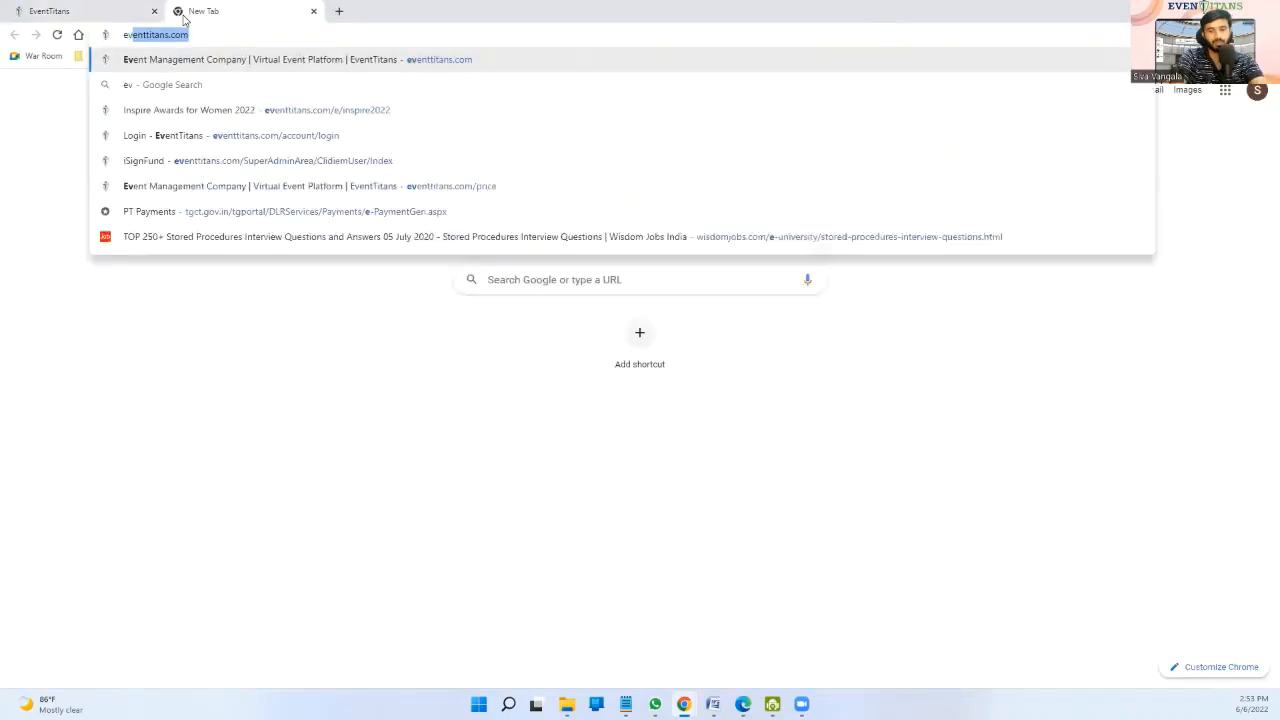
text(enttitans.com/event)
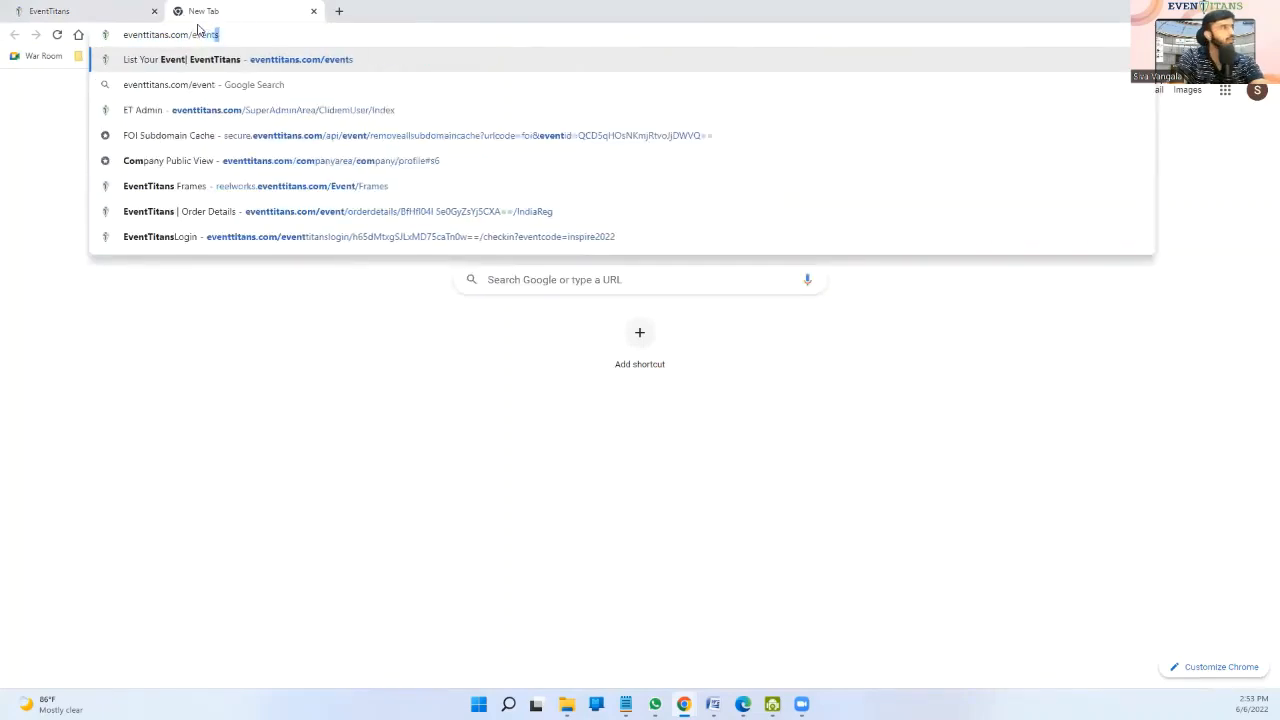
key(Return)
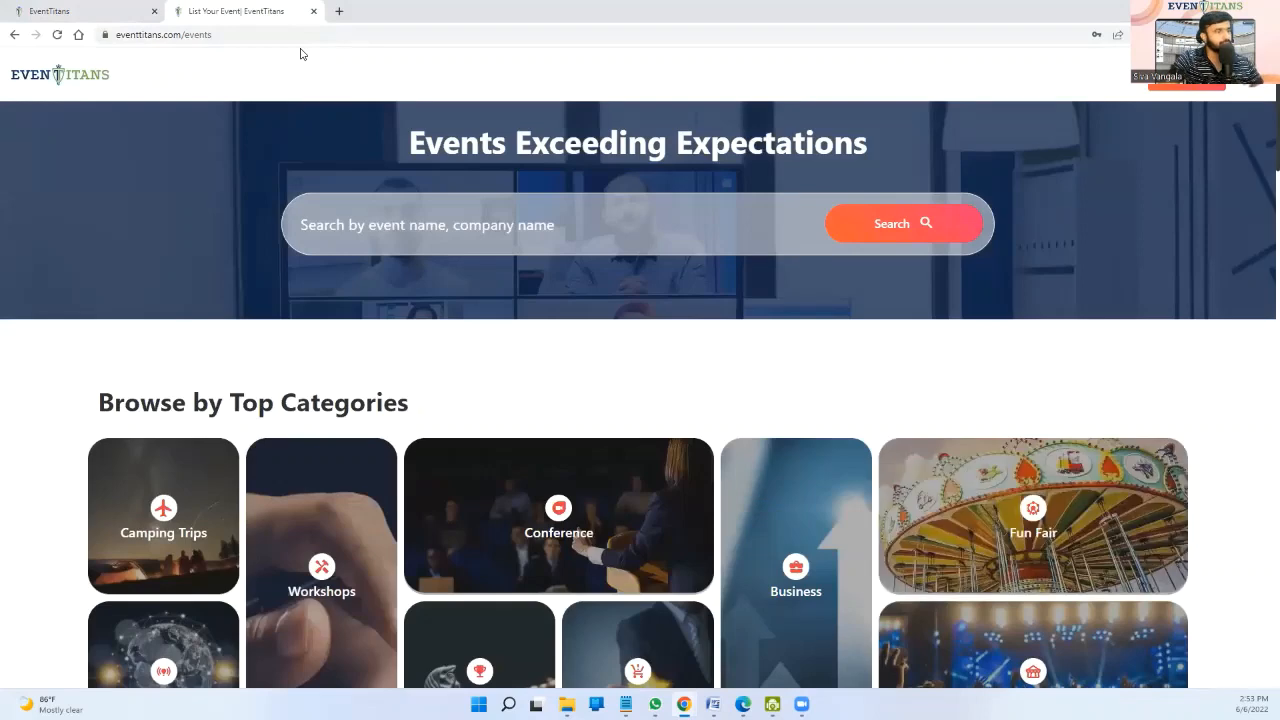
- Examine the public listing's categories, event cards and top event in the area, and return to the FUTURE CON SYMPOSIUM edit form
scroll(430, 150, down, 5)
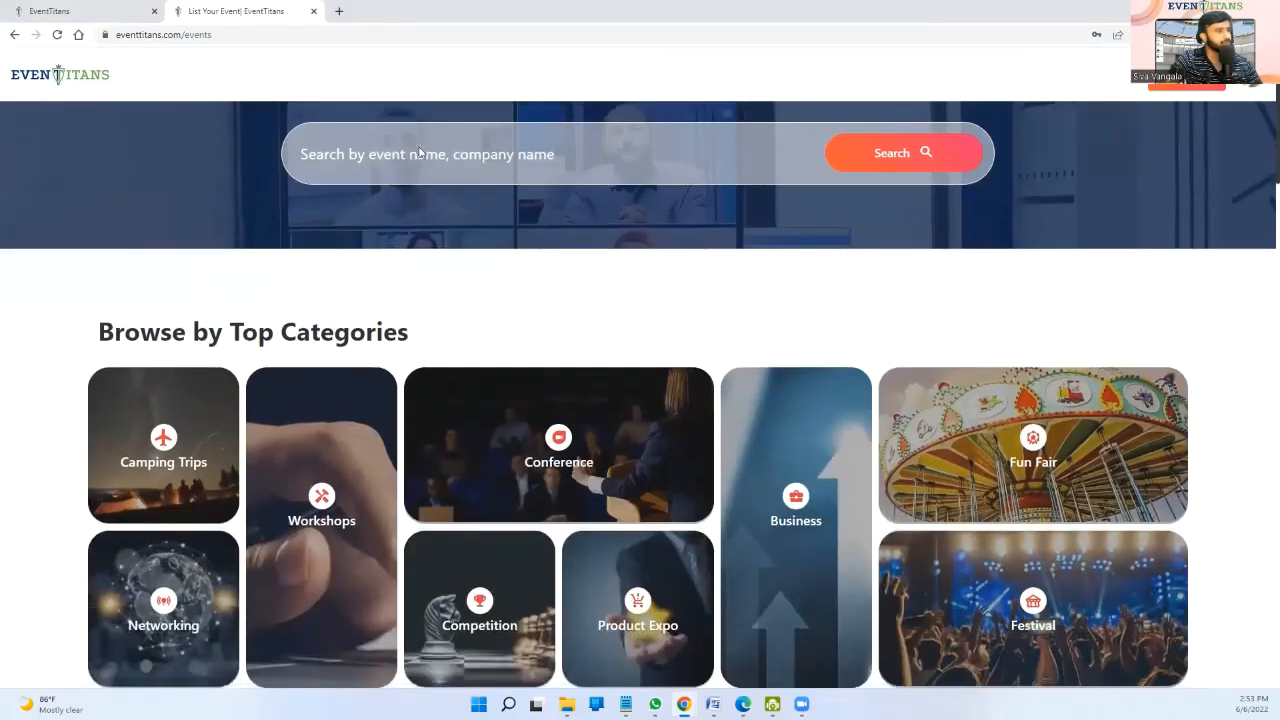
scroll(420, 154, down, 4)
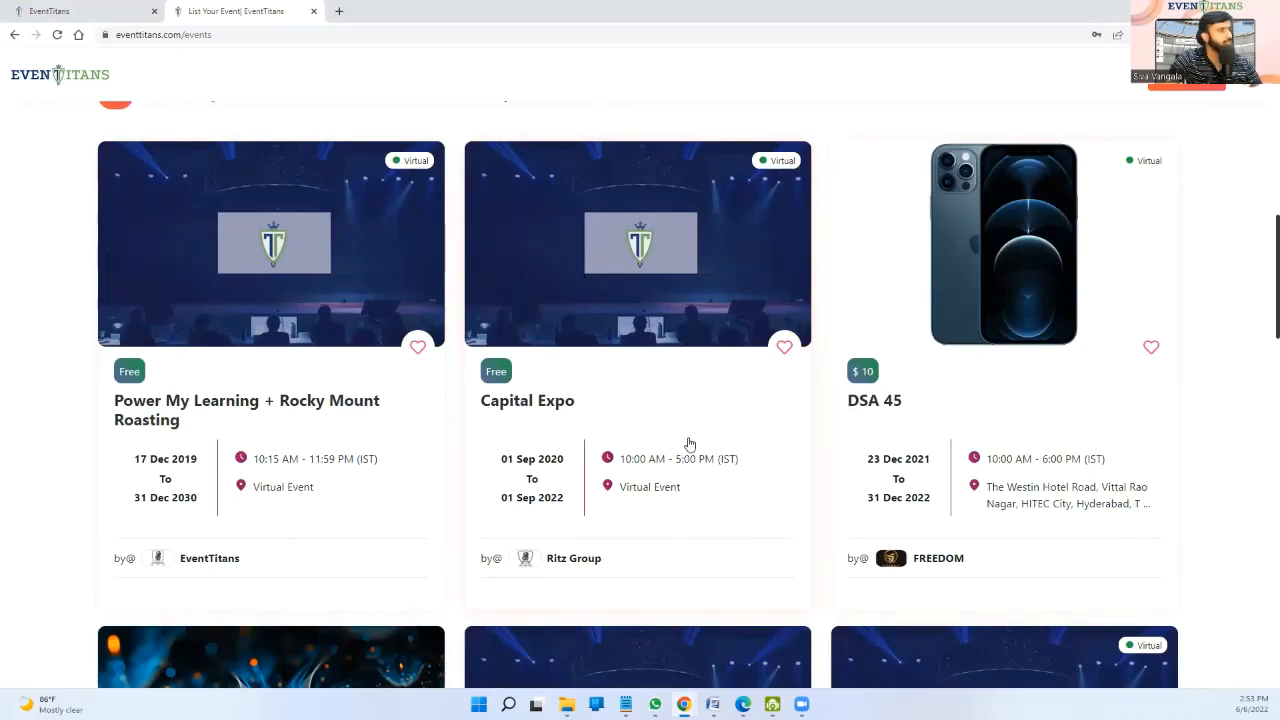
scroll(686, 445, down, 5)
scroll(726, 349, up, 5)
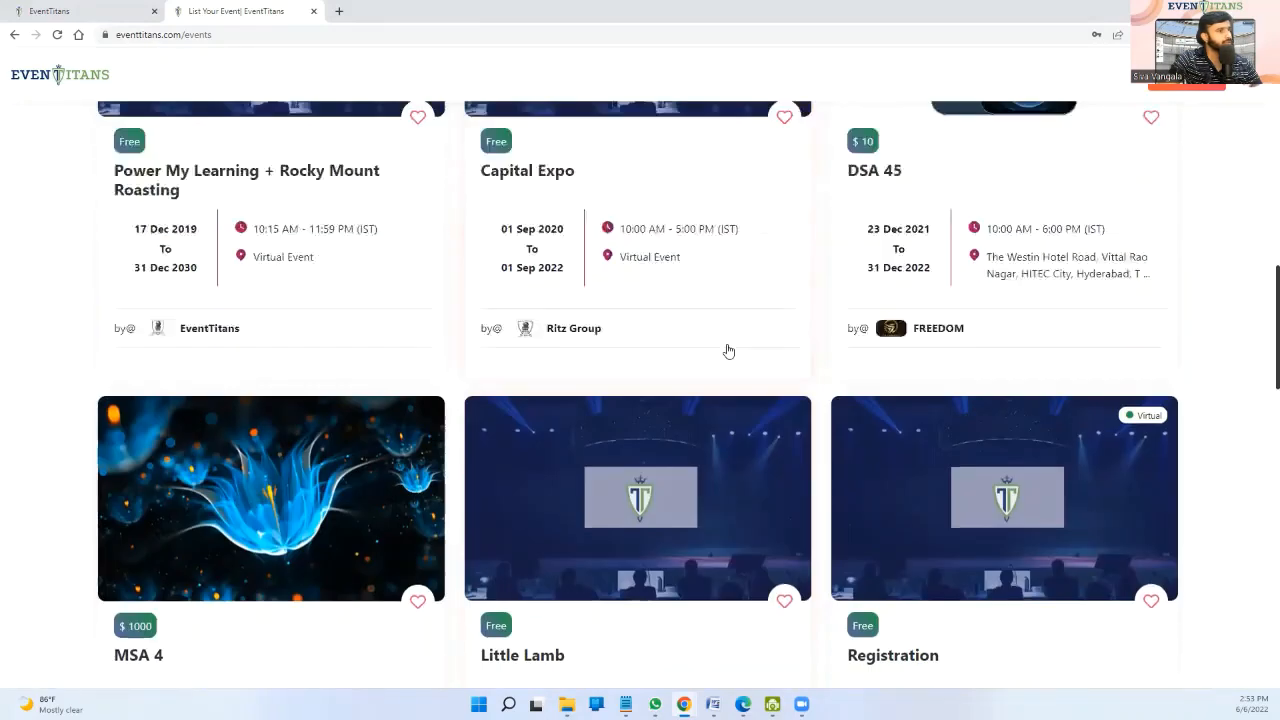
scroll(726, 349, down, 5)
scroll(723, 354, down, 2)
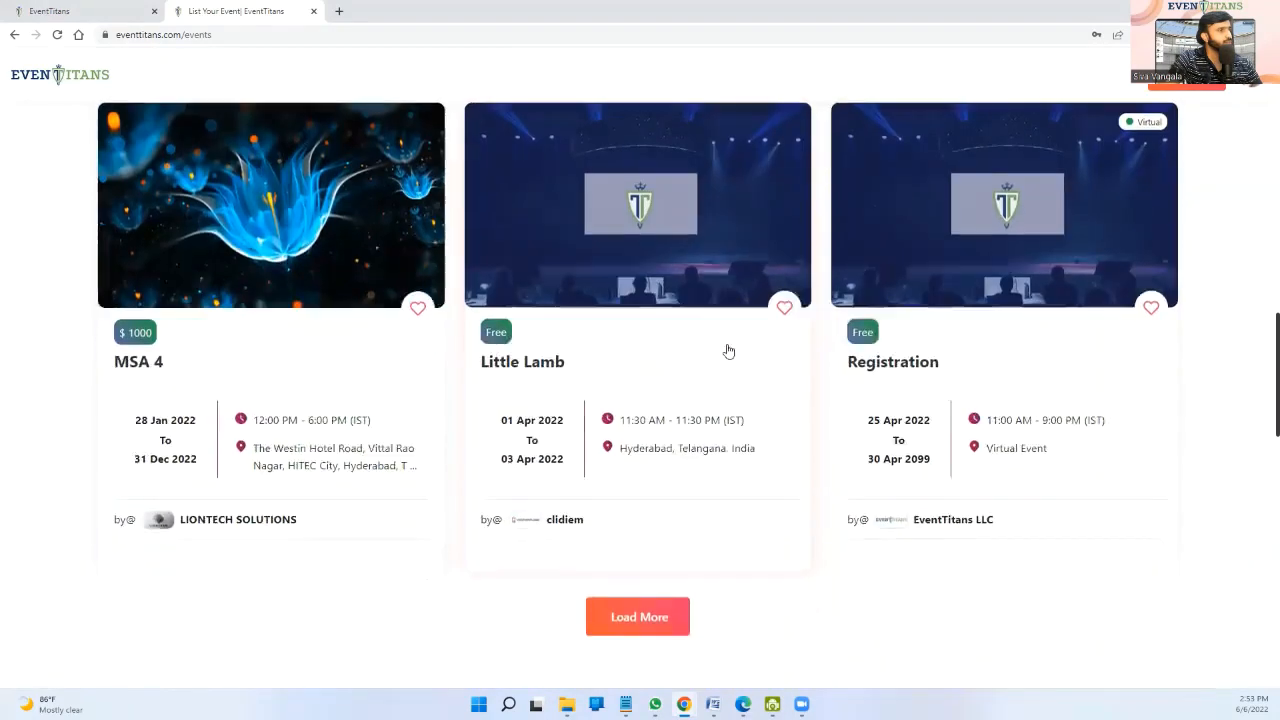
scroll(386, 303, down, 4)
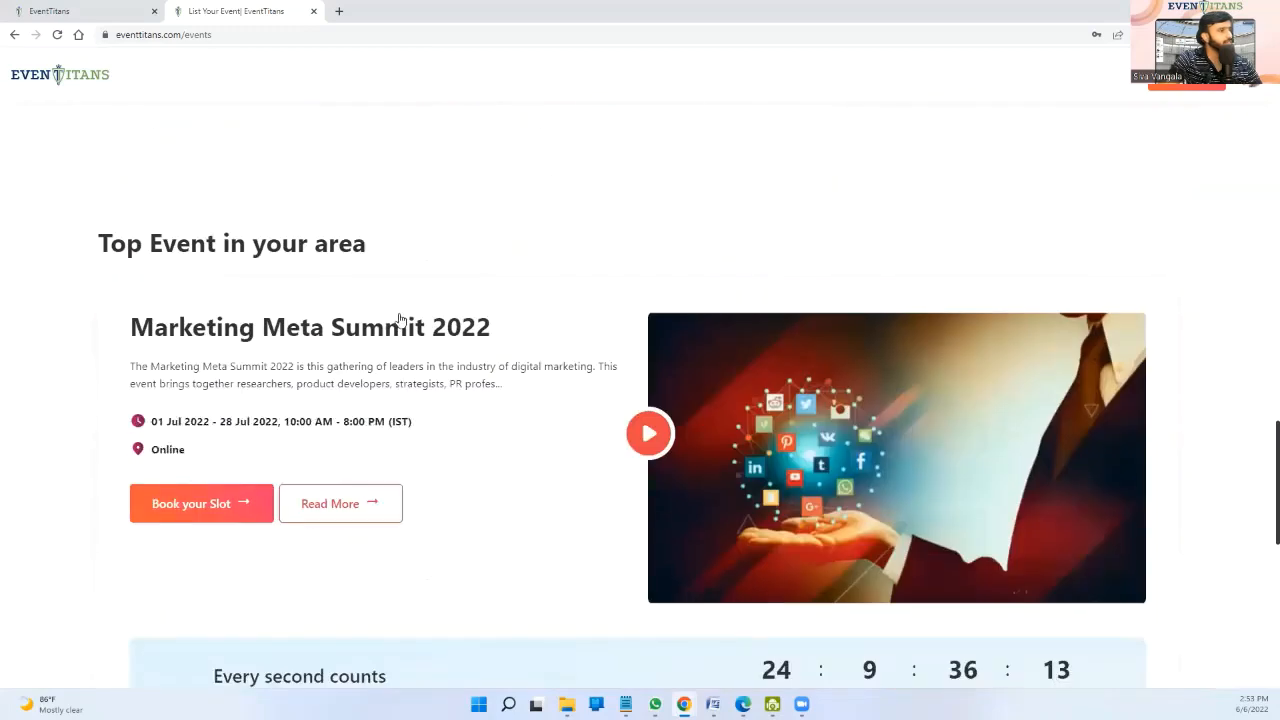
drag(77, 253, 511, 254)
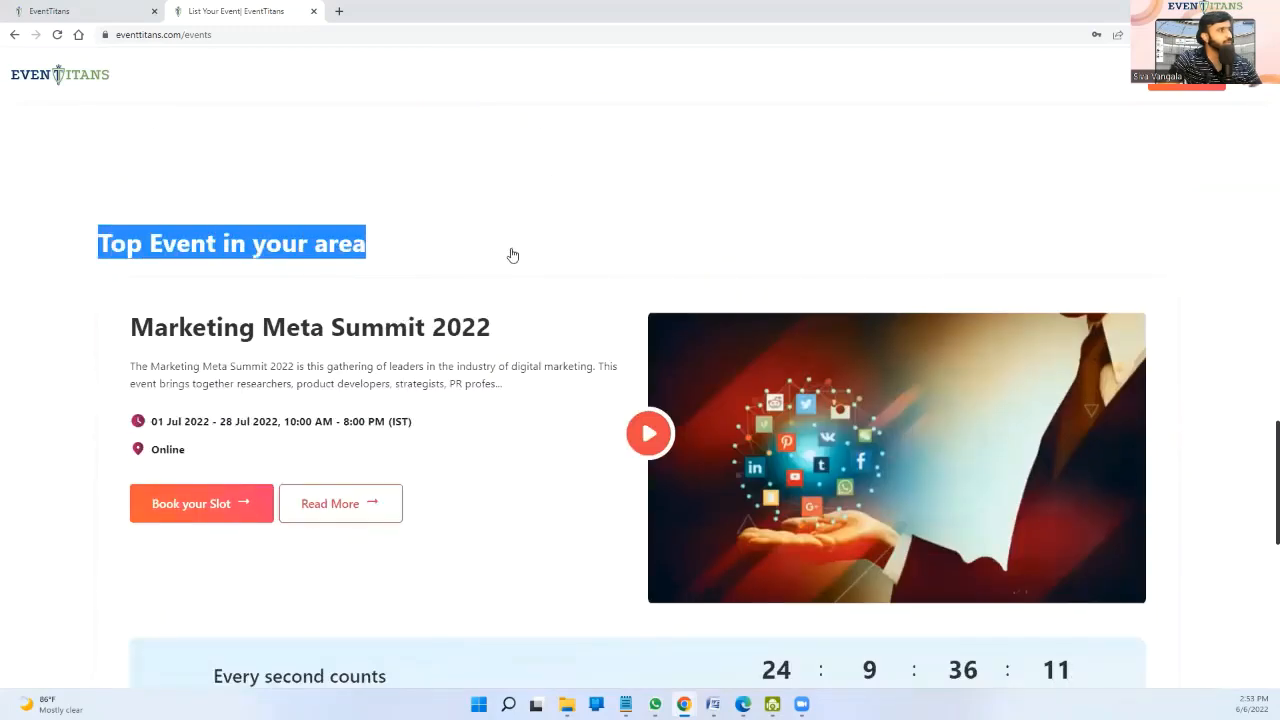
scroll(502, 258, down, 3)
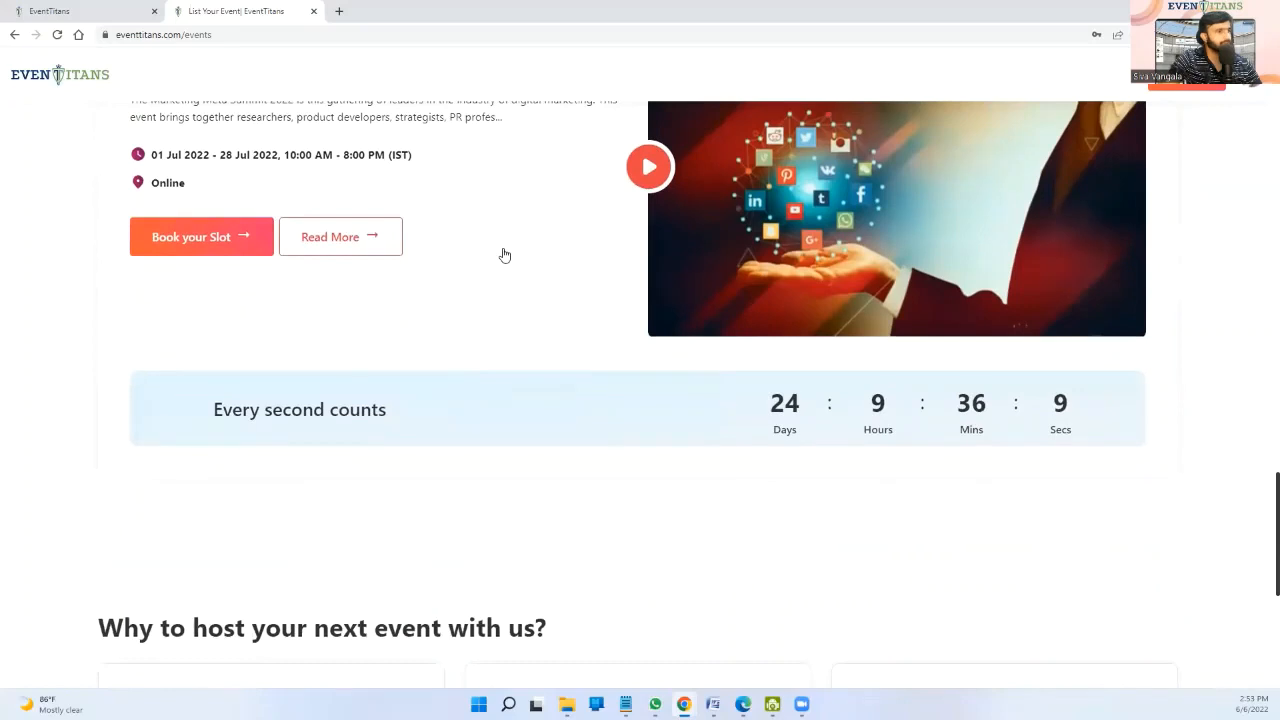
scroll(505, 258, down, 2)
click(53, 9)
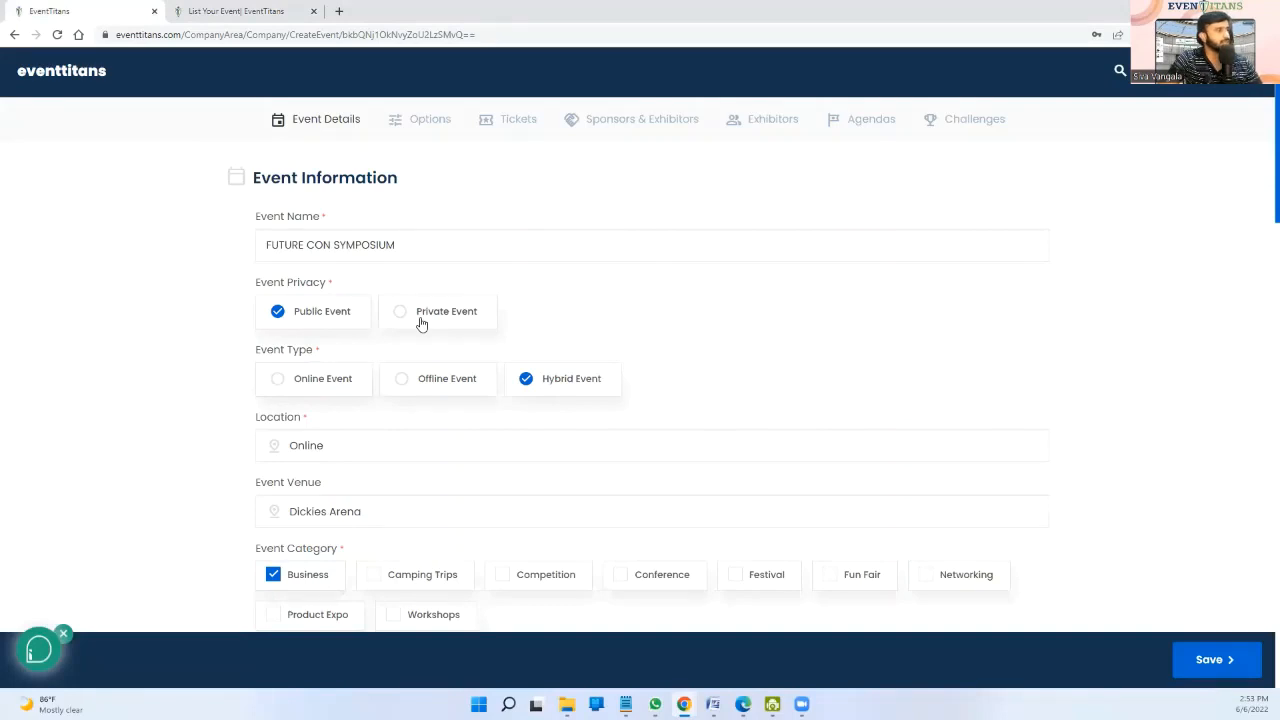
- Switch the event type to Online Event and back to Hybrid Event
scroll(426, 313, down, 2)
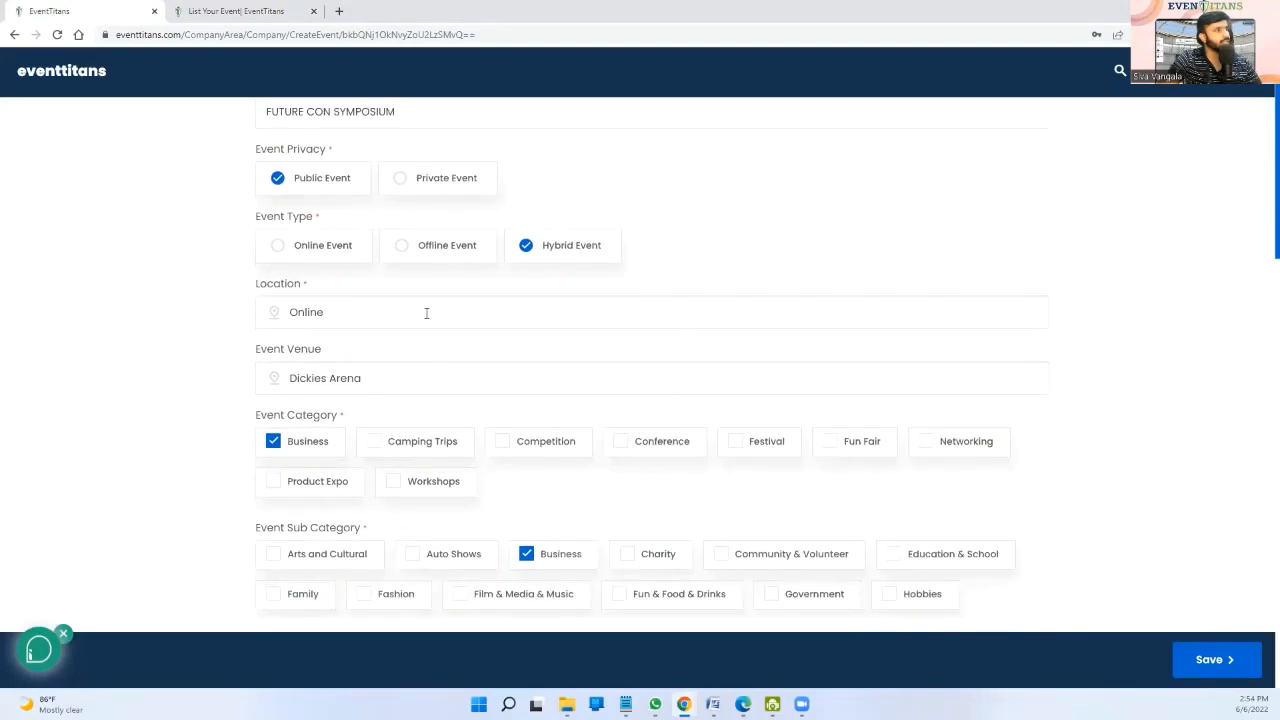
click(307, 252)
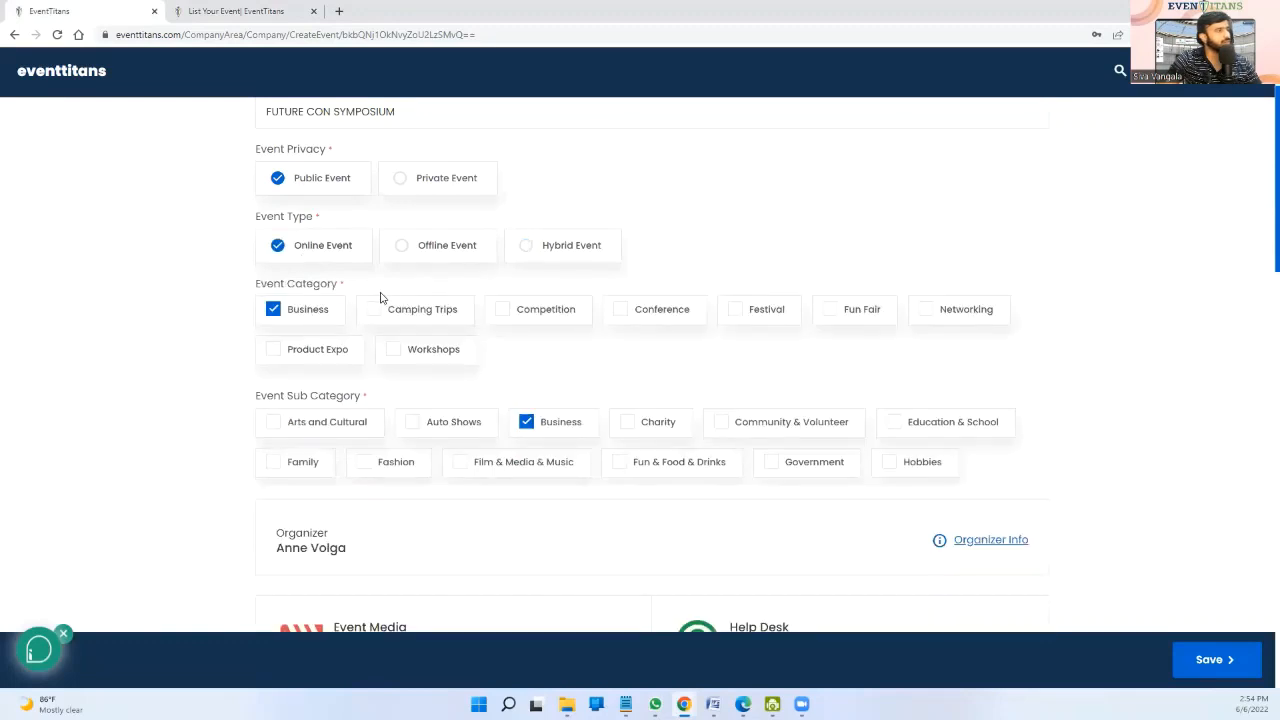
click(520, 256)
- Review the event categories and sub categories, and view the organizer info before closing it
scroll(500, 295, down, 2)
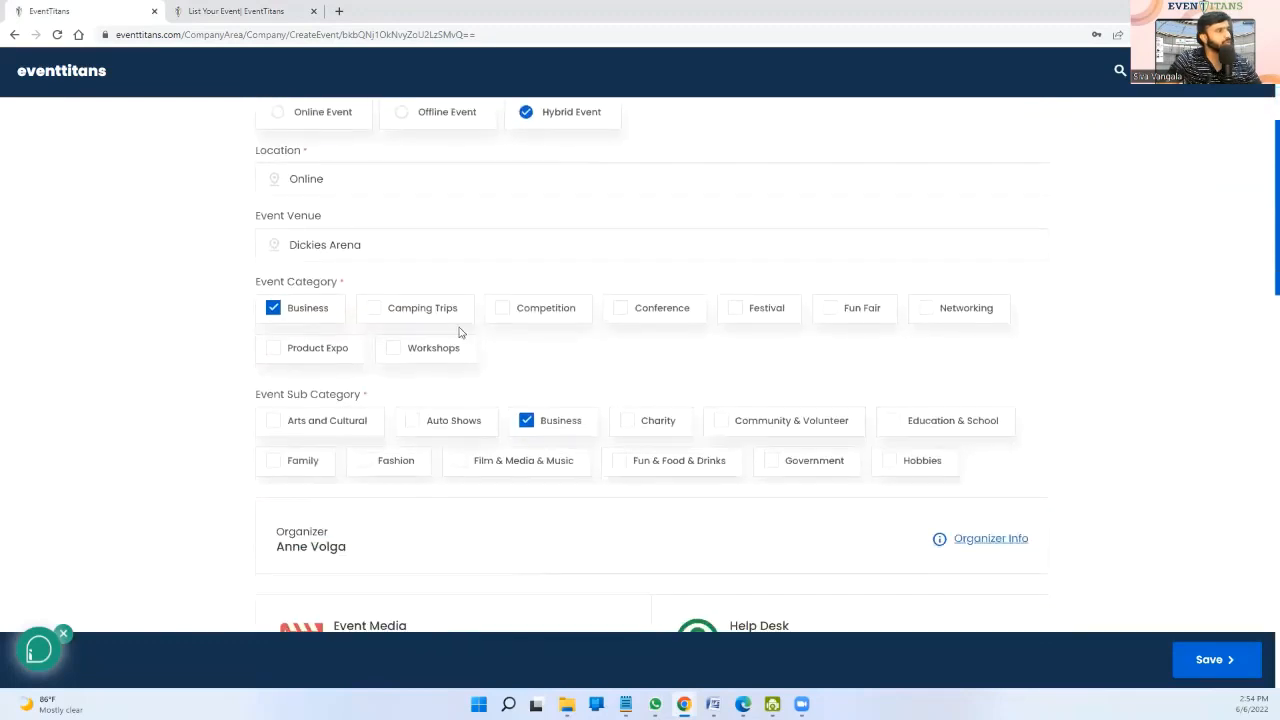
scroll(330, 314, down, 4)
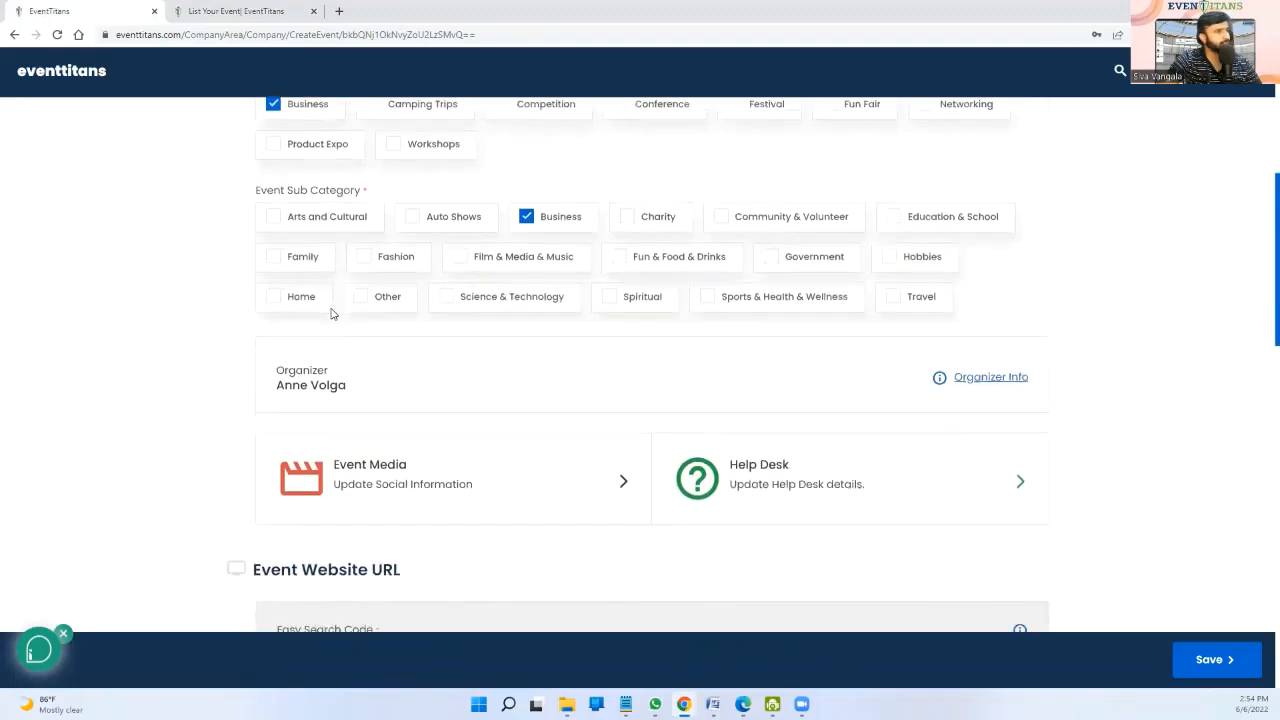
click(988, 271)
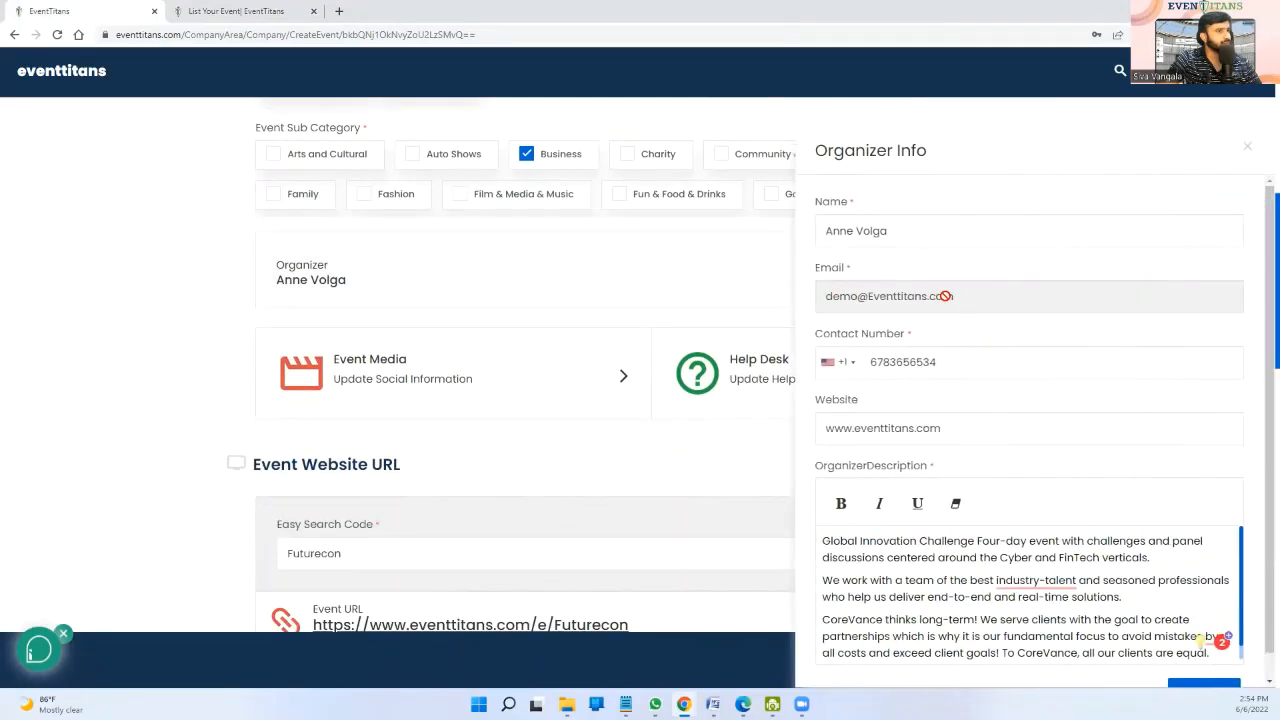
click(1247, 147)
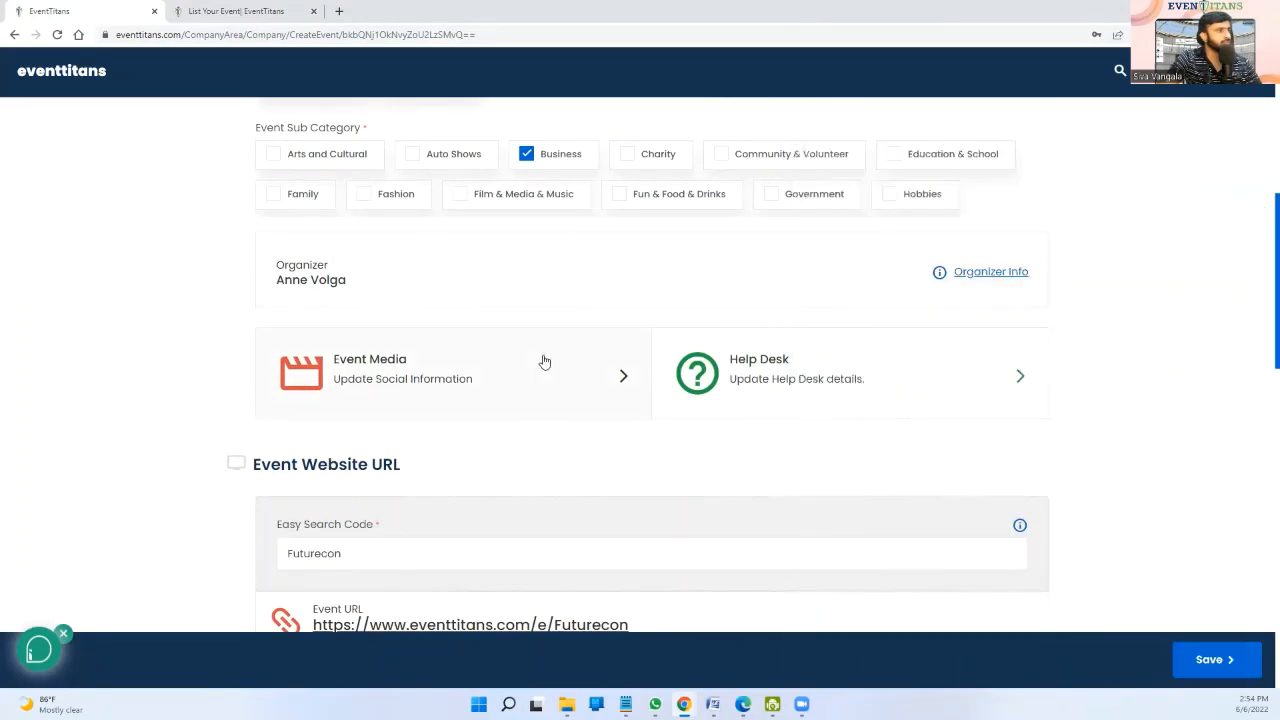
- Open the event media settings and review the event image, event logo and social media URLs
click(543, 362)
scroll(1022, 340, down, 1)
scroll(1020, 320, up, 1)
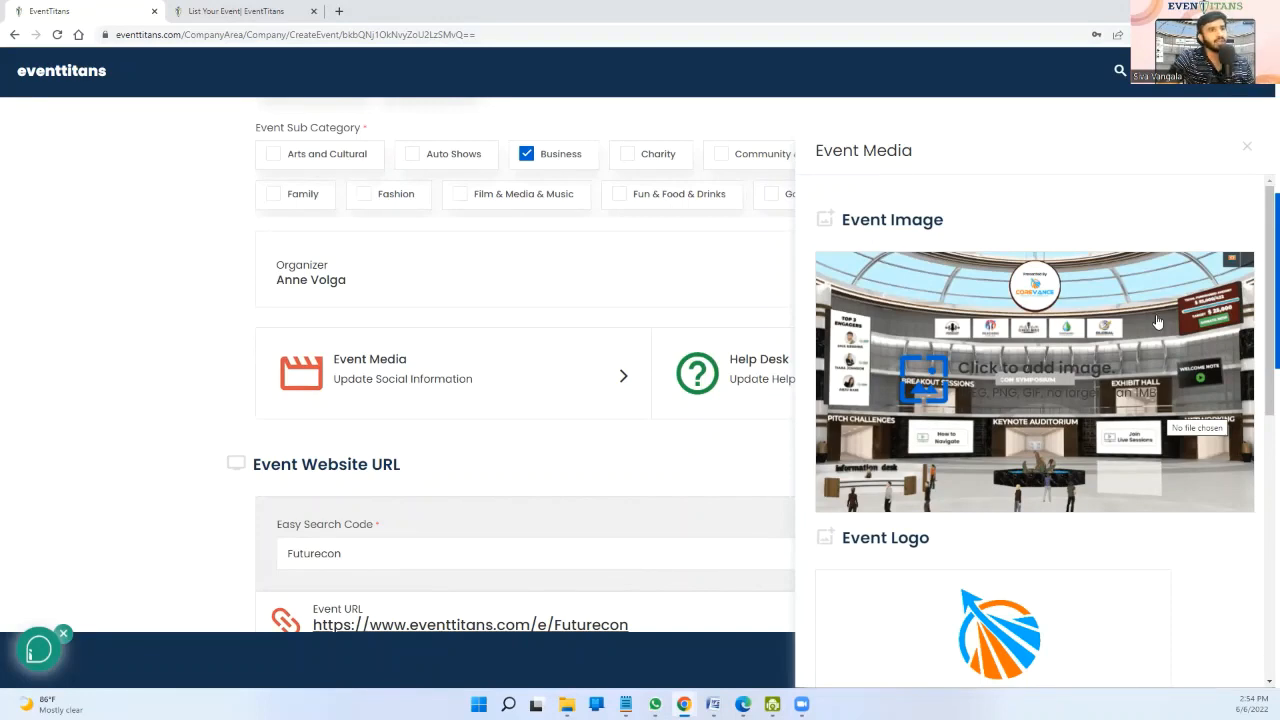
scroll(1157, 321, down, 2)
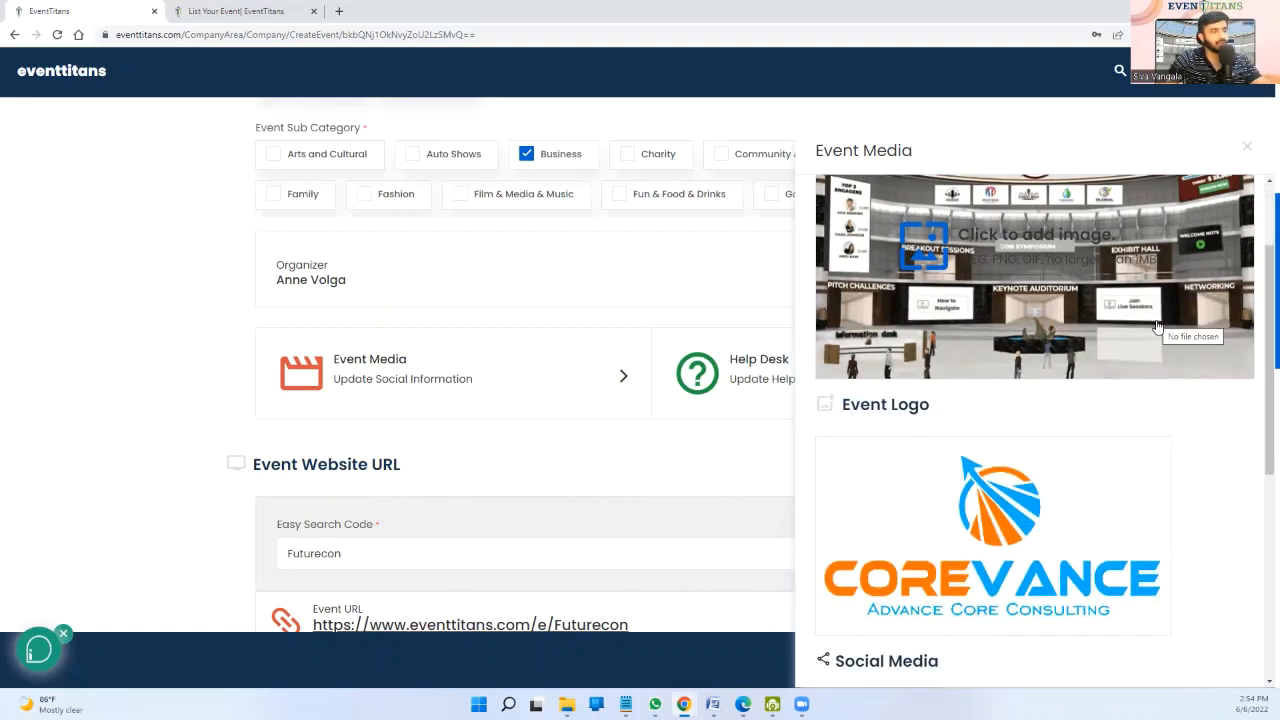
scroll(1157, 321, down, 2)
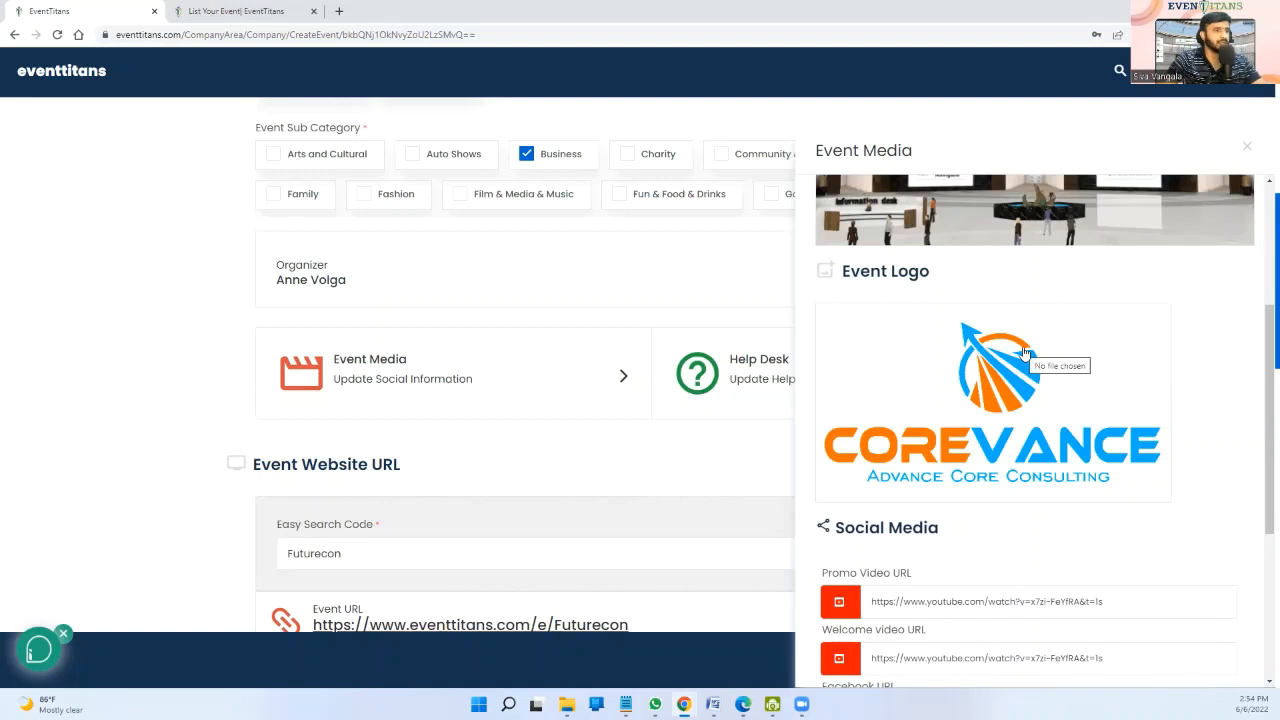
scroll(1022, 355, down, 1)
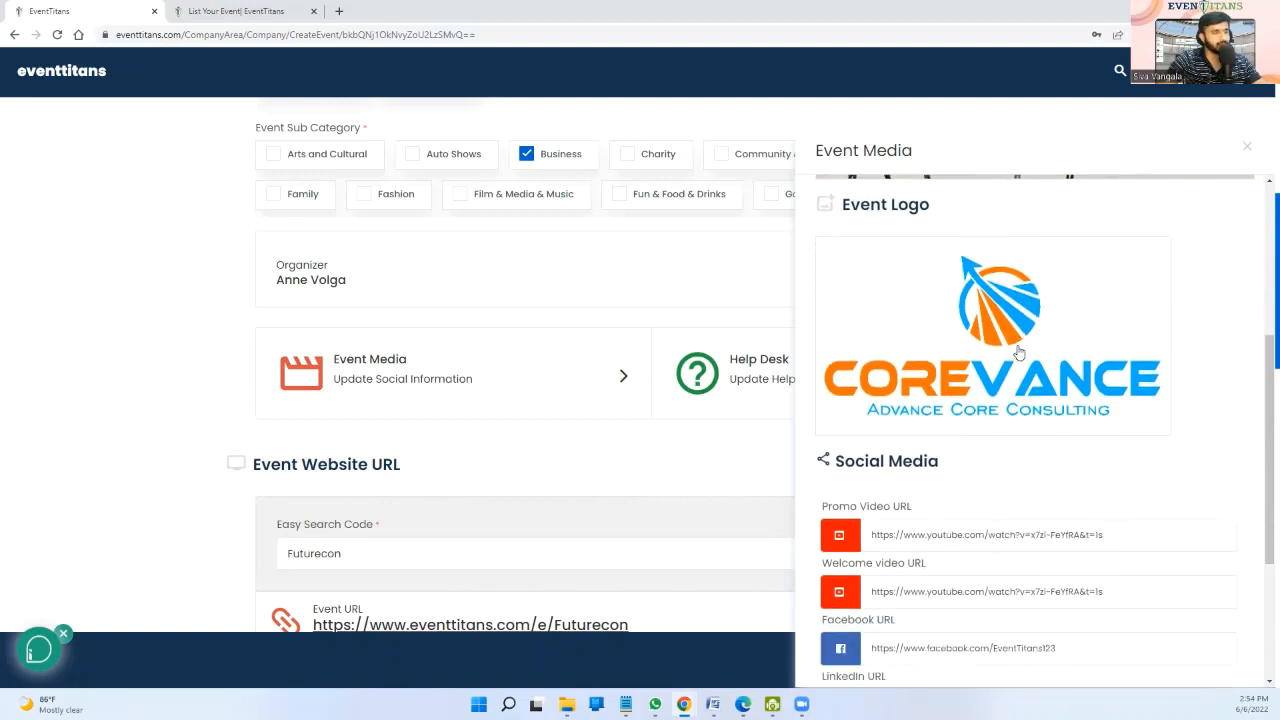
scroll(1018, 352, down, 2)
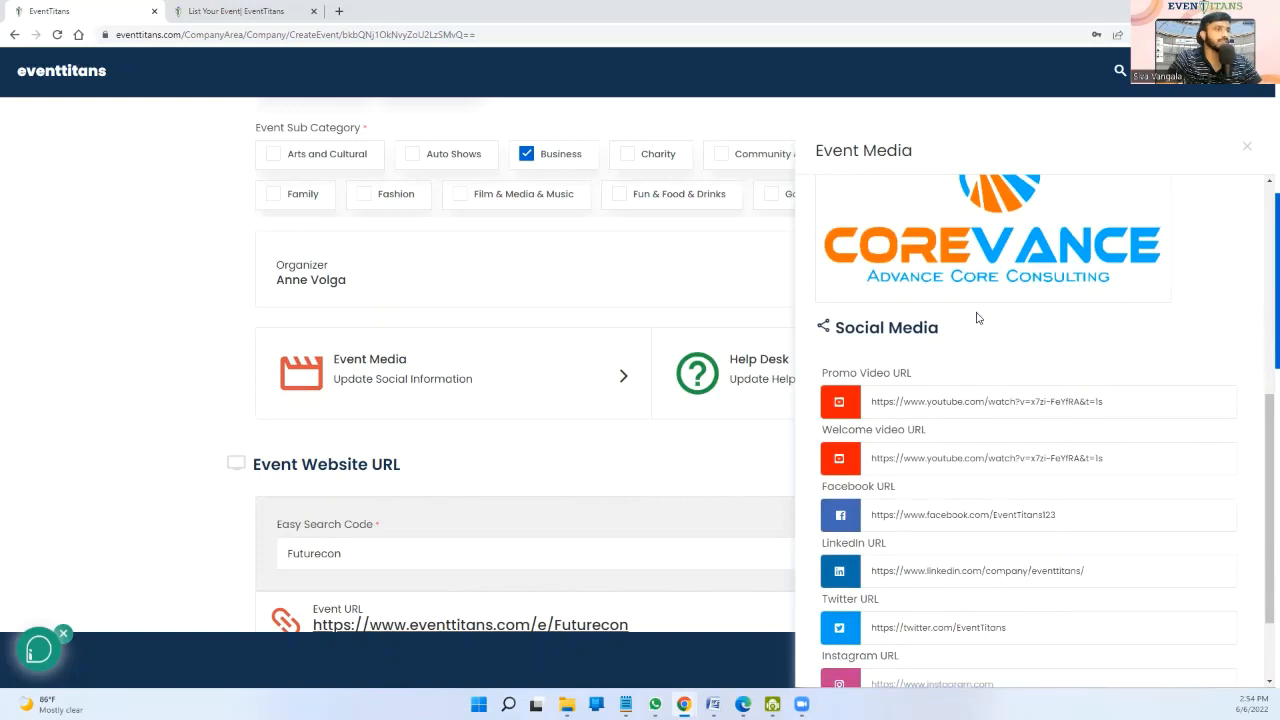
scroll(1043, 293, up, 1)
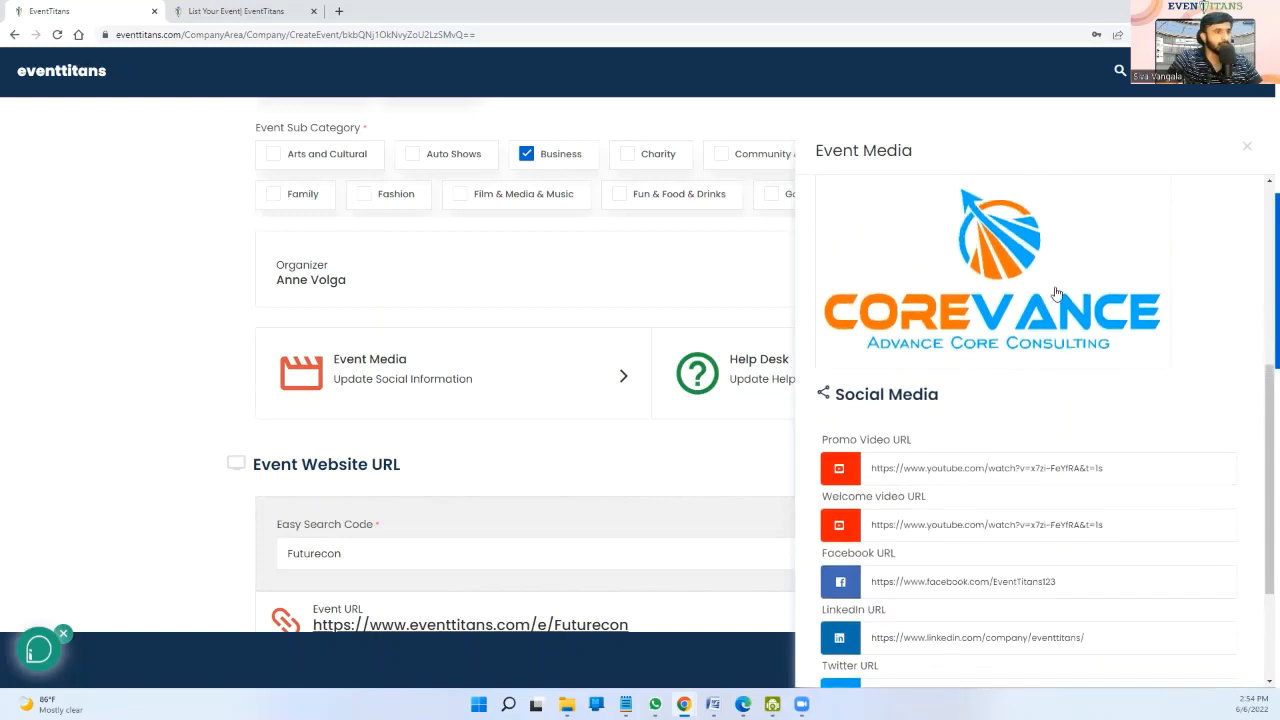
scroll(1043, 293, up, 2)
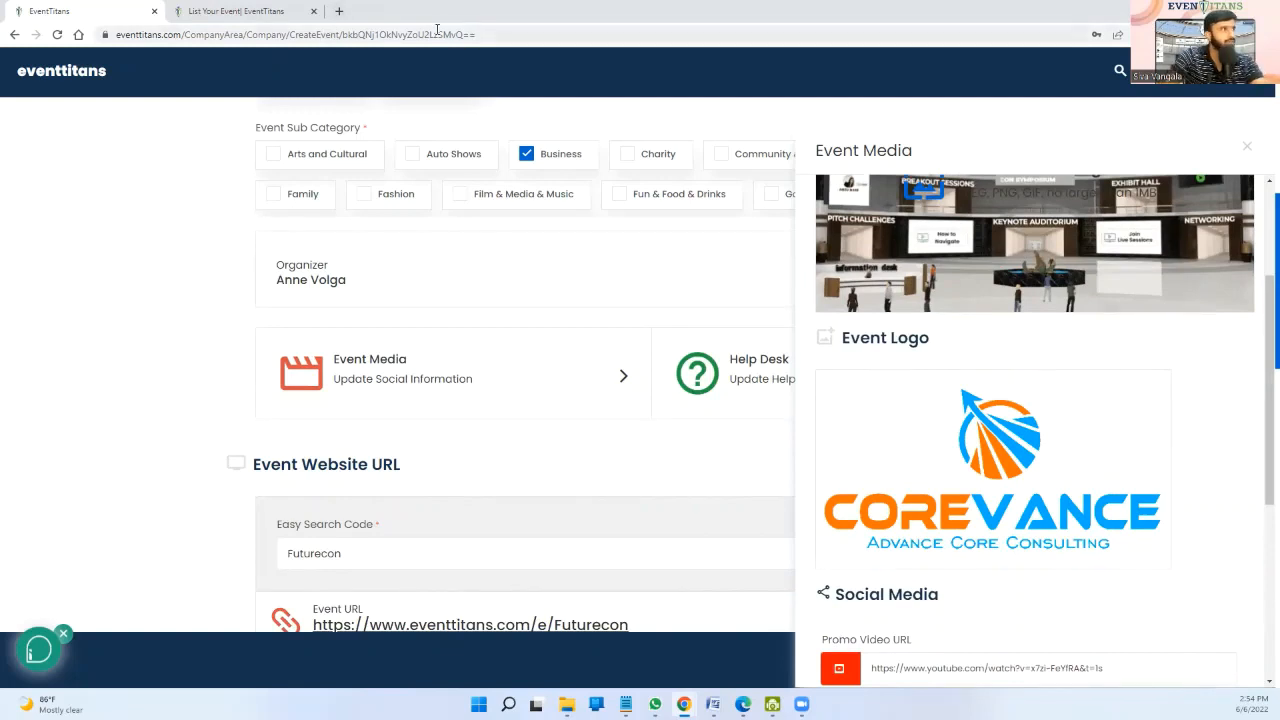
- Load the Inspire Awards for Women 2022 site at inspire2022.eventtitans.com/index in a new browser tab
click(340, 11)
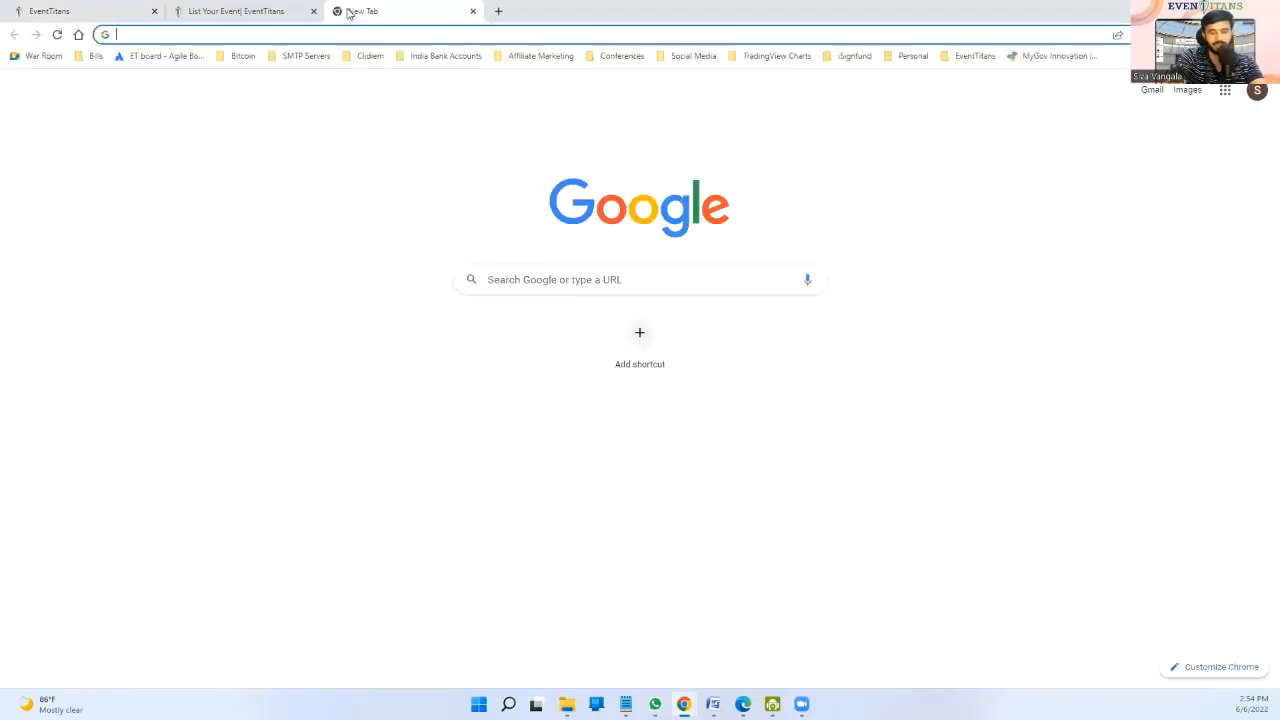
text(in)
key(Return)
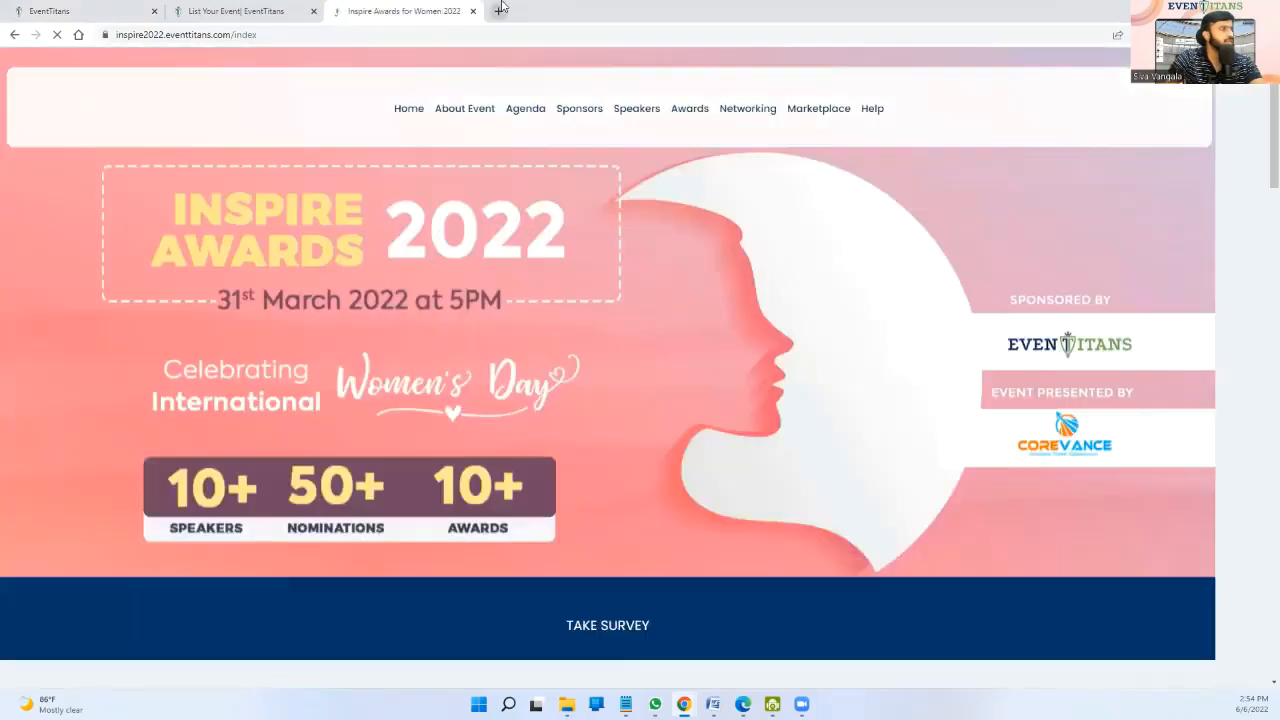
- Try to load the FUTURE CON SYMPOSIUM site at futurecon.eventtitans.com/donations in another new browser tab
click(498, 11)
text(futrue)
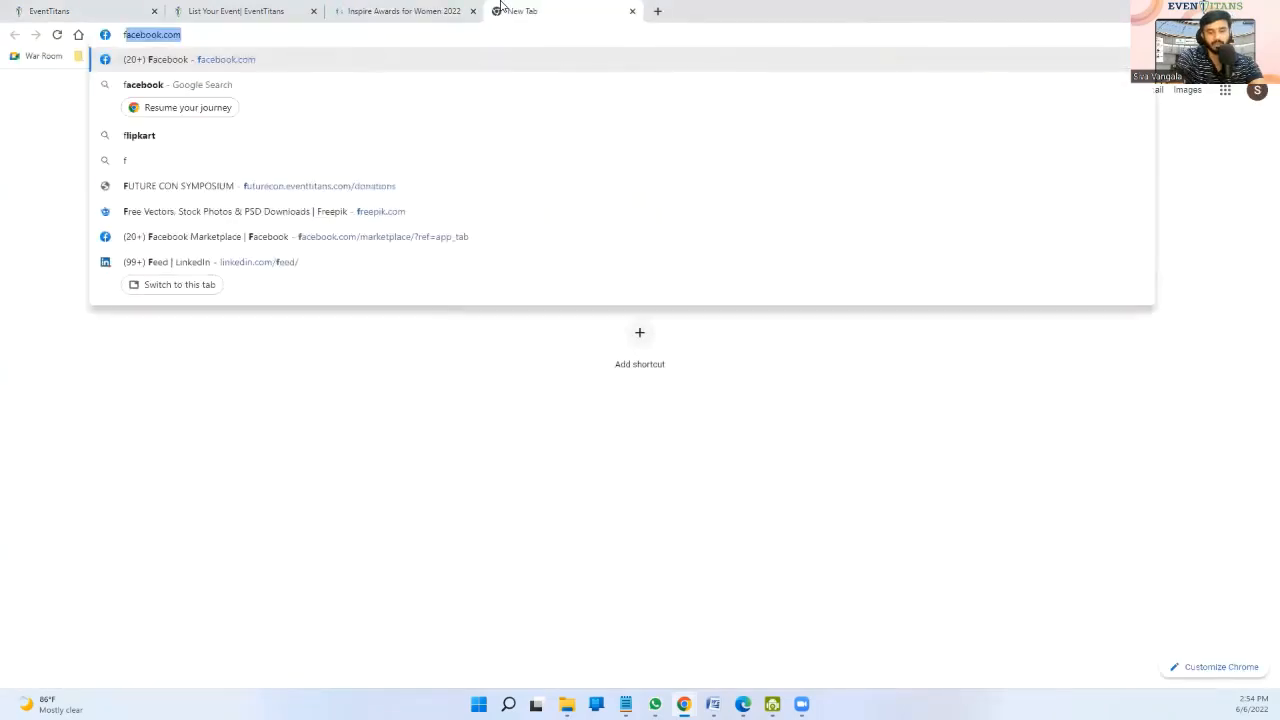
key(BackSpace)
key(BackSpace)
key(BackSpace)
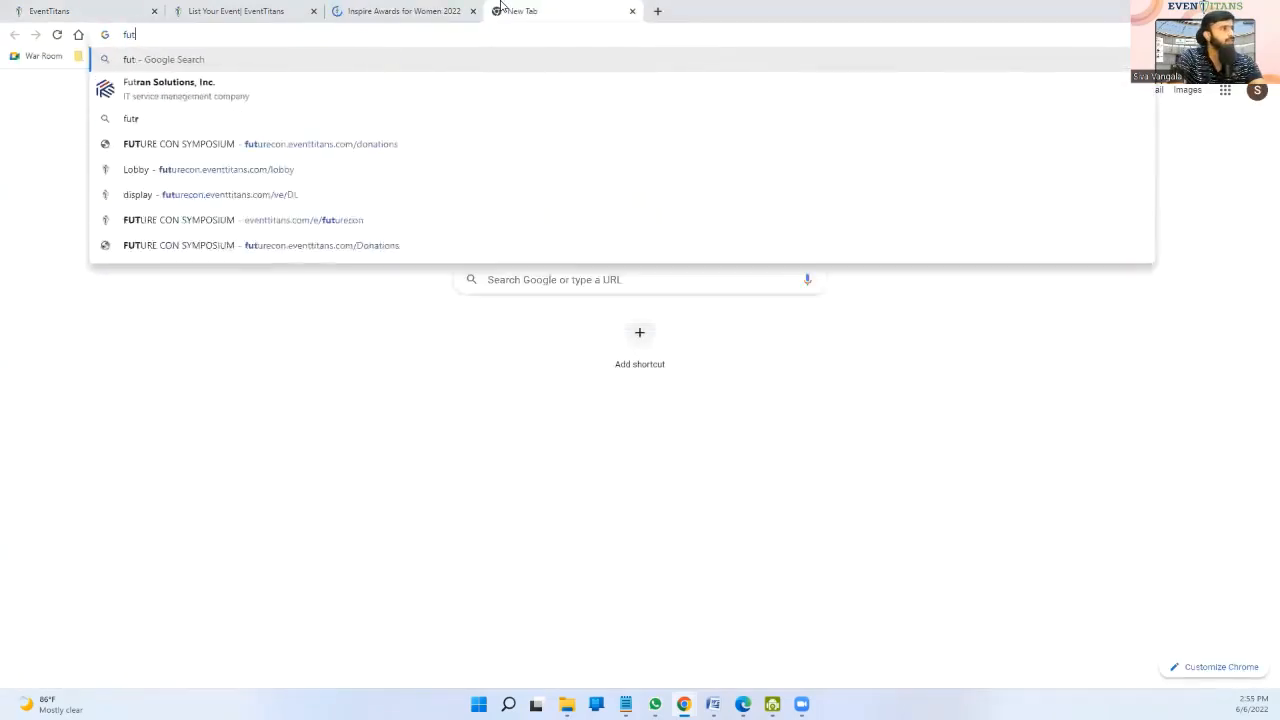
text(ure)
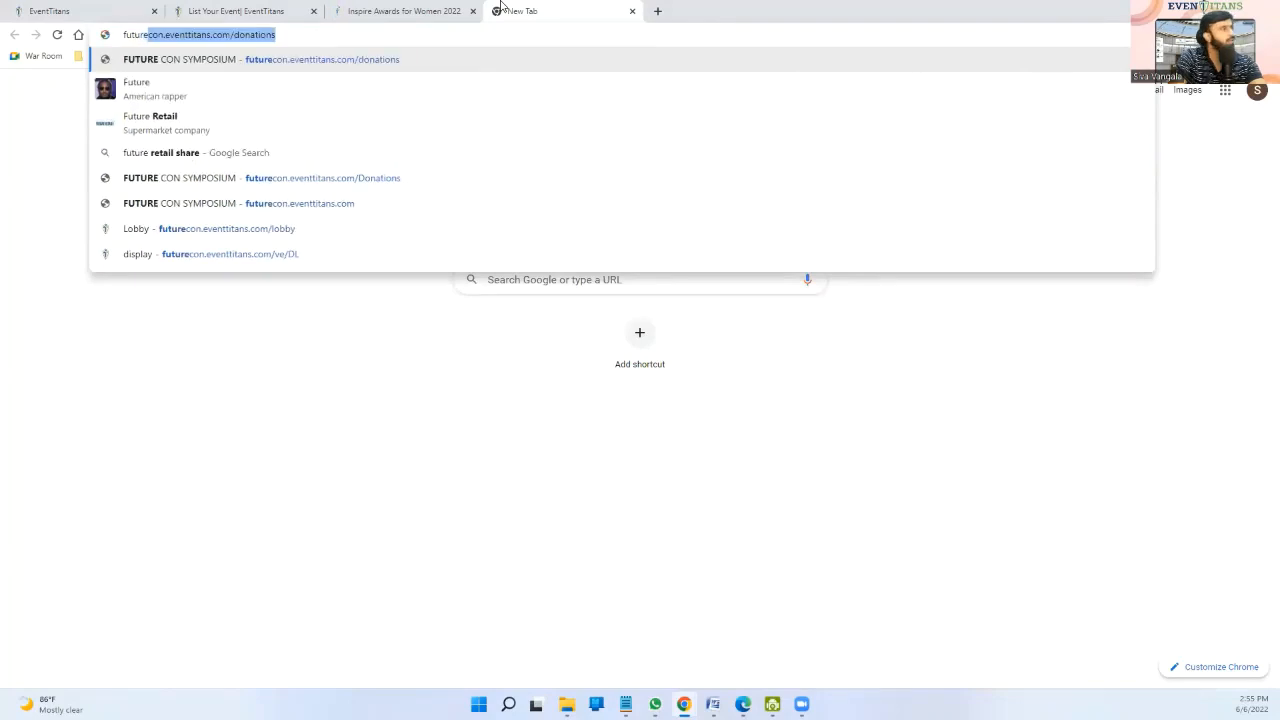
key(Return)
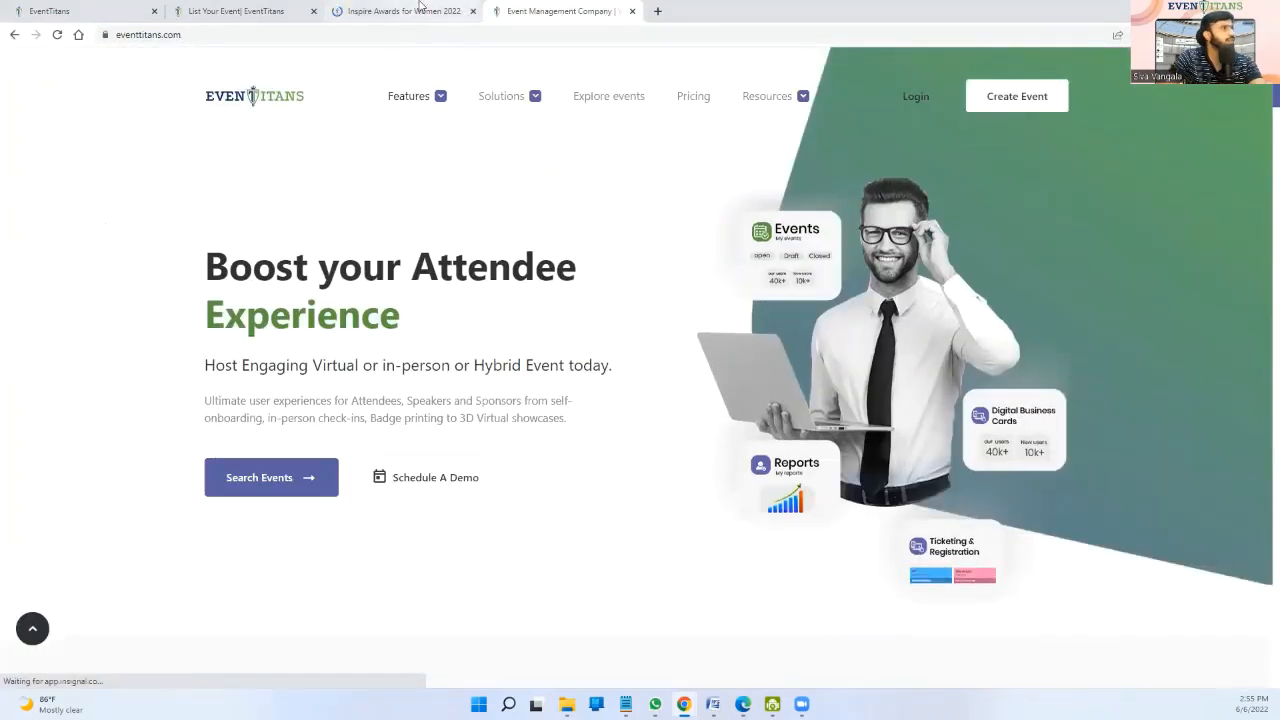
- View the Inspire Awards for Women 2022 home page and return to the FUTURE CON SYMPOSIUM edit form
click(425, 9)
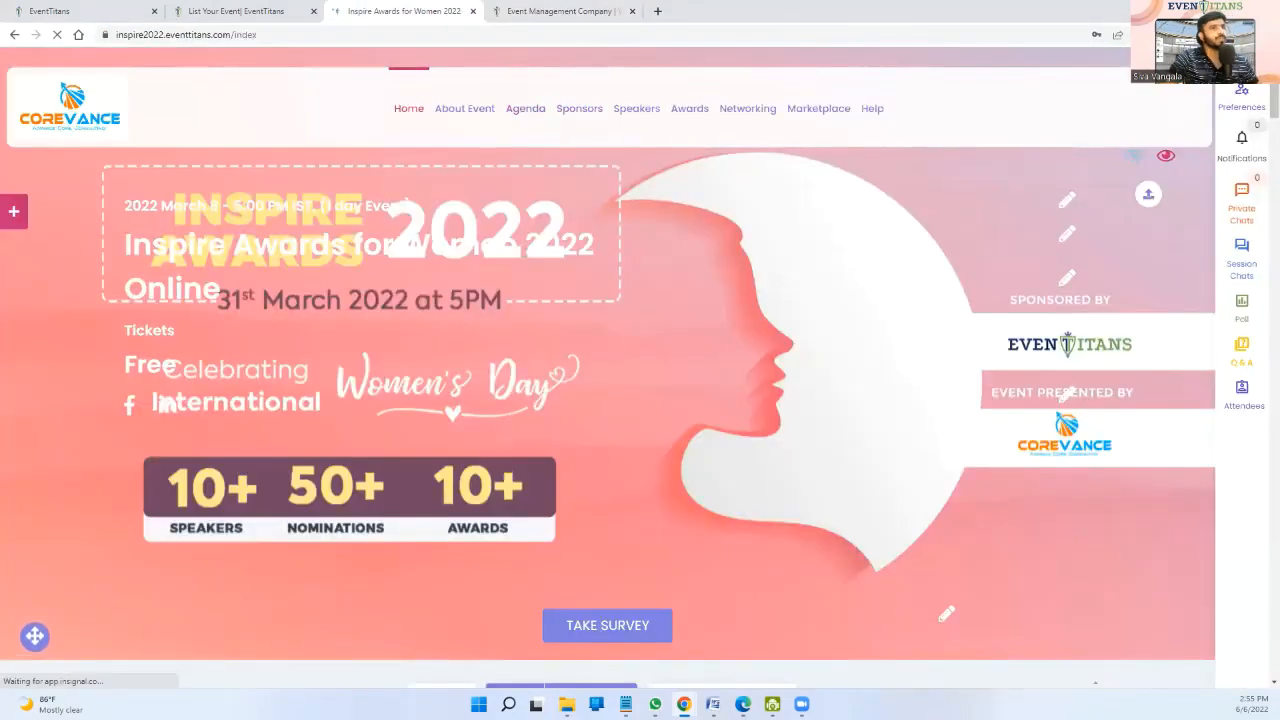
click(1241, 91)
click(978, 235)
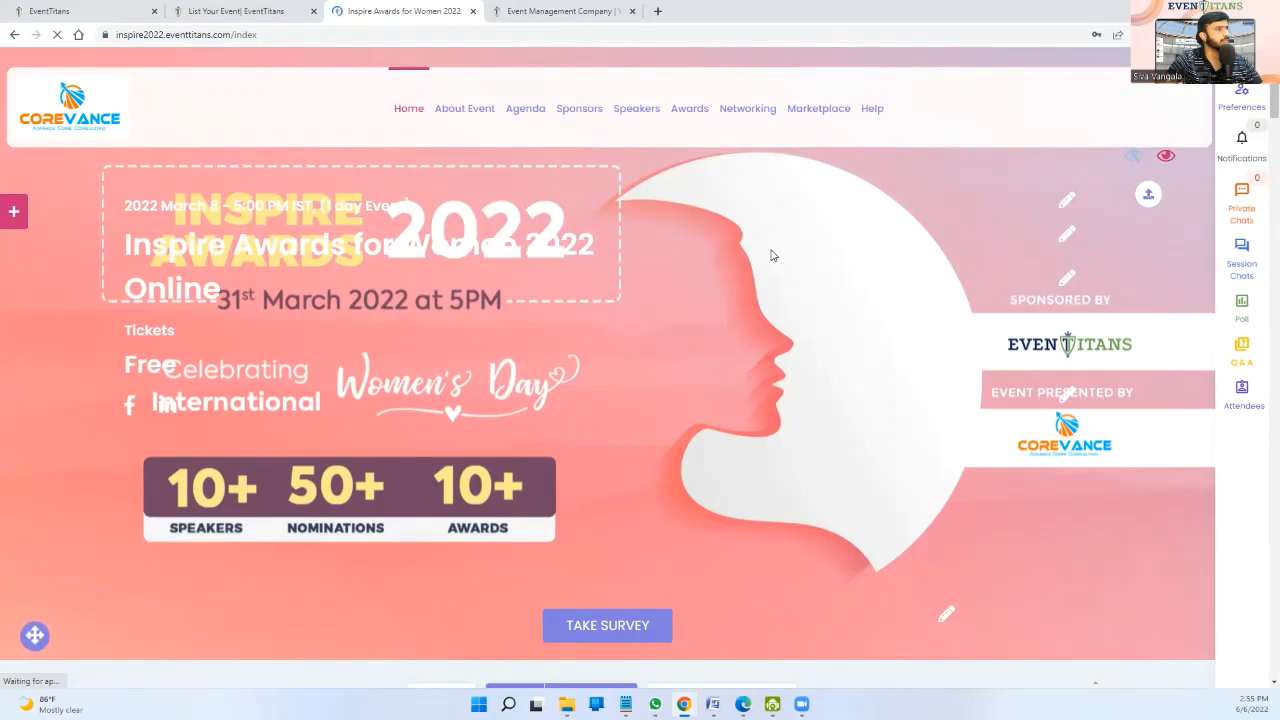
click(248, 8)
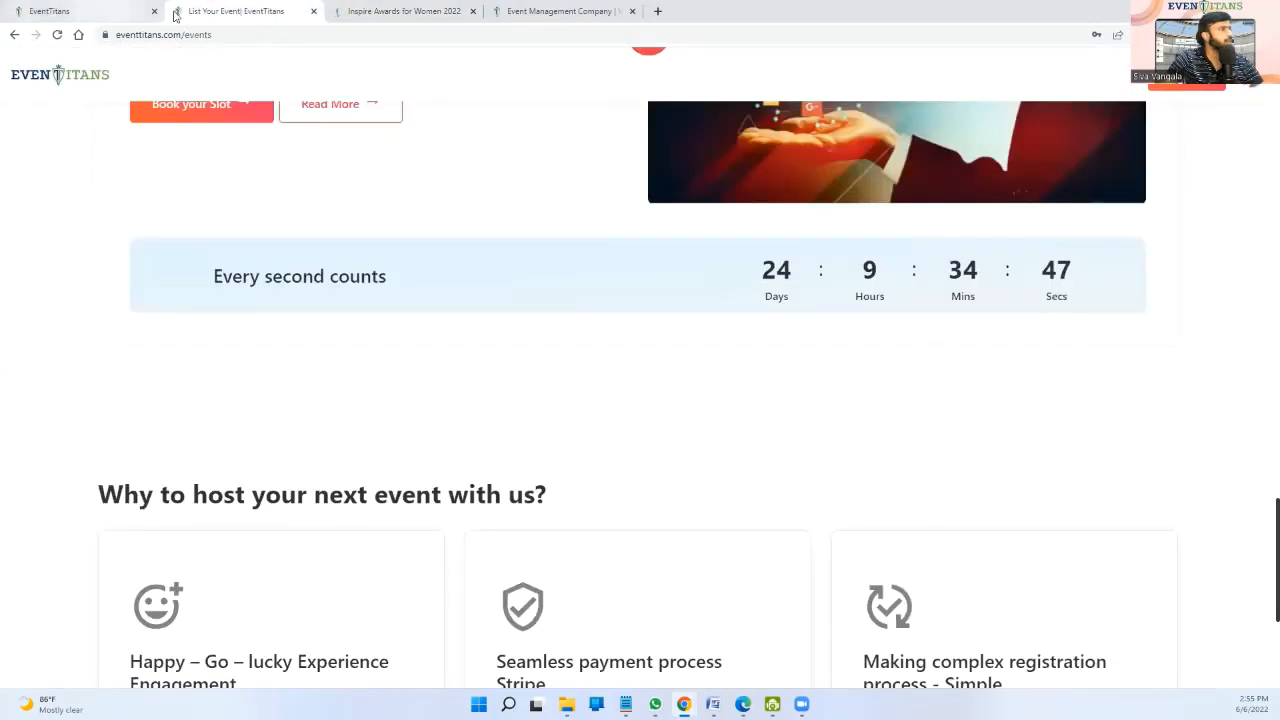
click(112, 10)
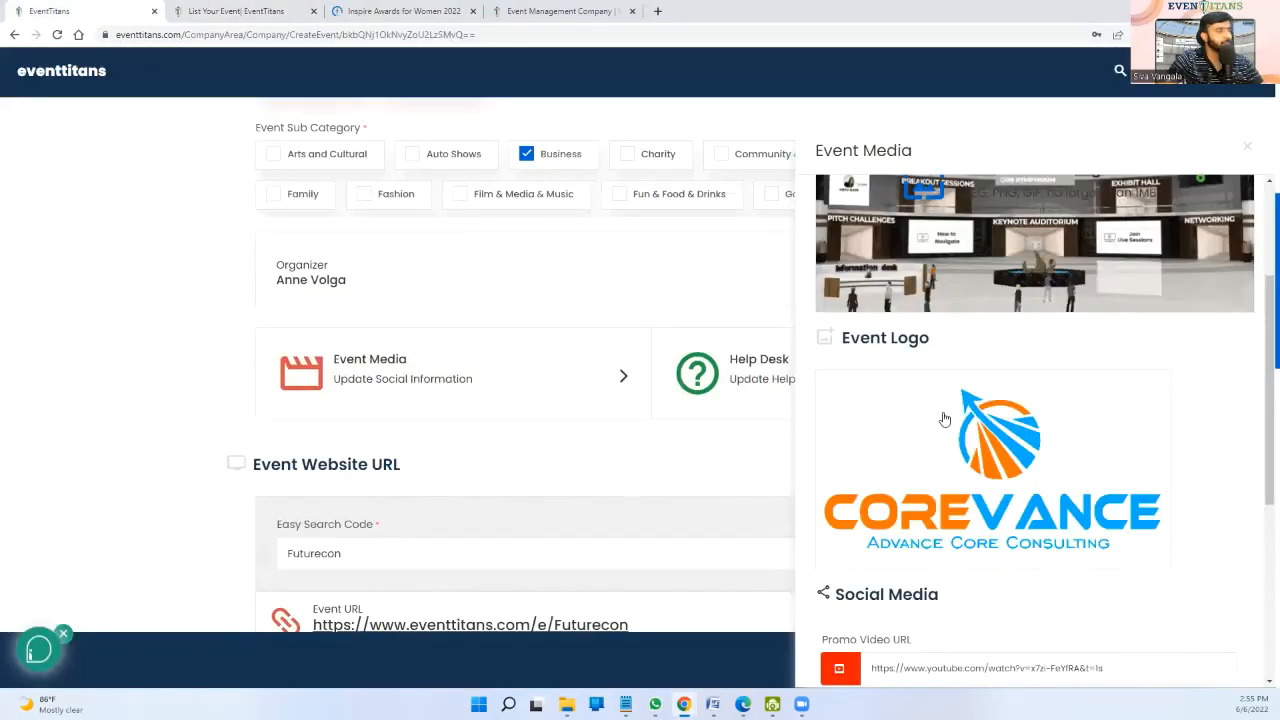
- Review the promo, welcome and social media URLs of the event and close the event media settings
scroll(940, 418, down, 2)
scroll(903, 371, down, 2)
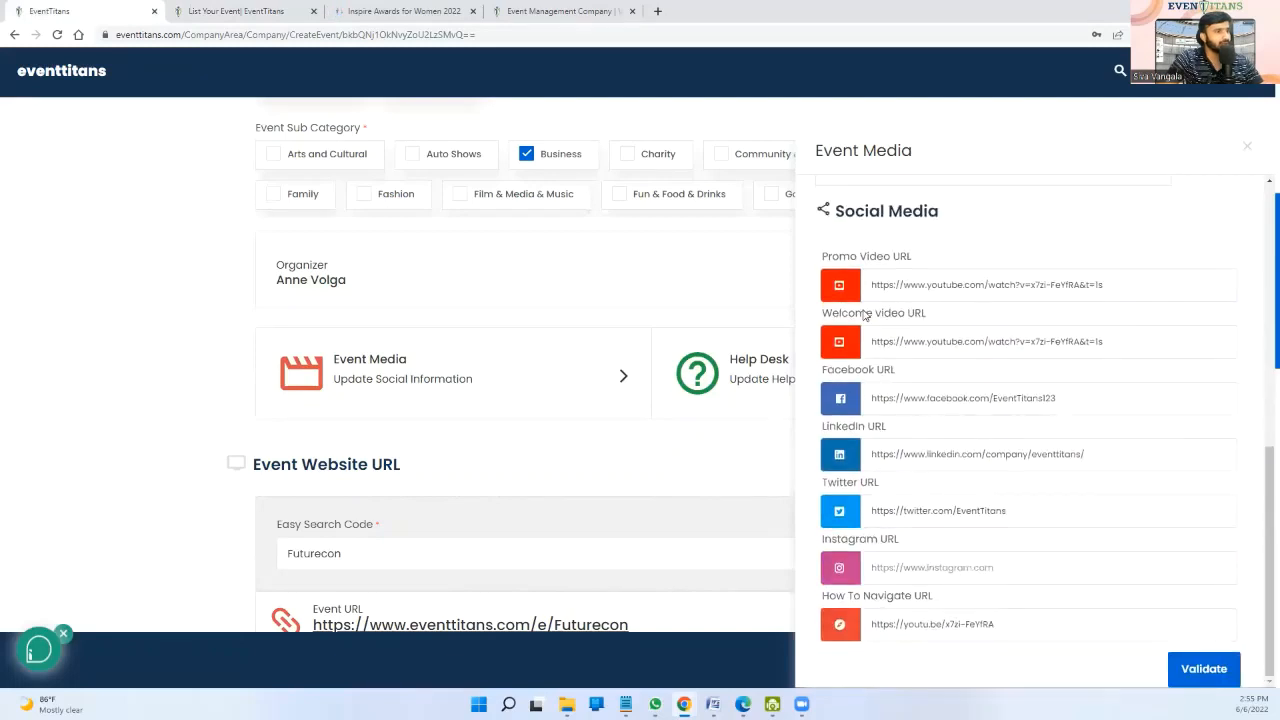
scroll(1171, 203, up, 2)
click(1248, 147)
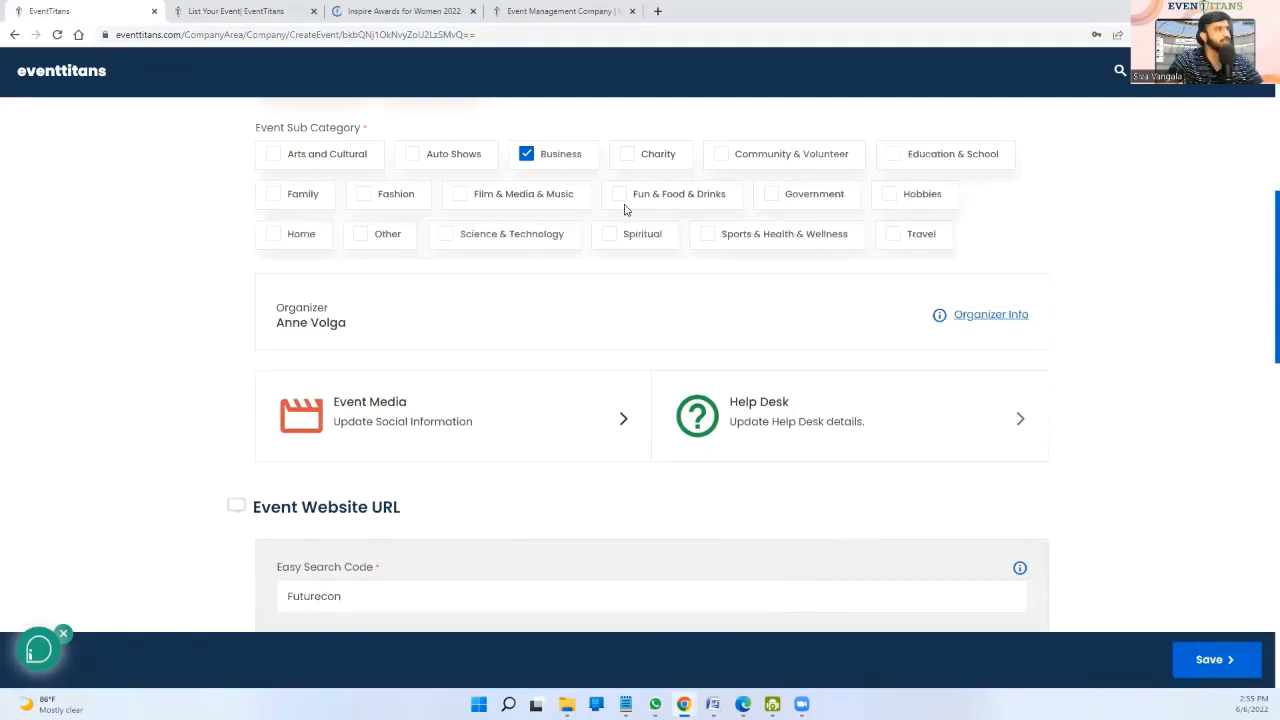
- Review the event website URL section, highlighting the Futurecon code in the event URL, and view the website theme options
scroll(411, 274, down, 3)
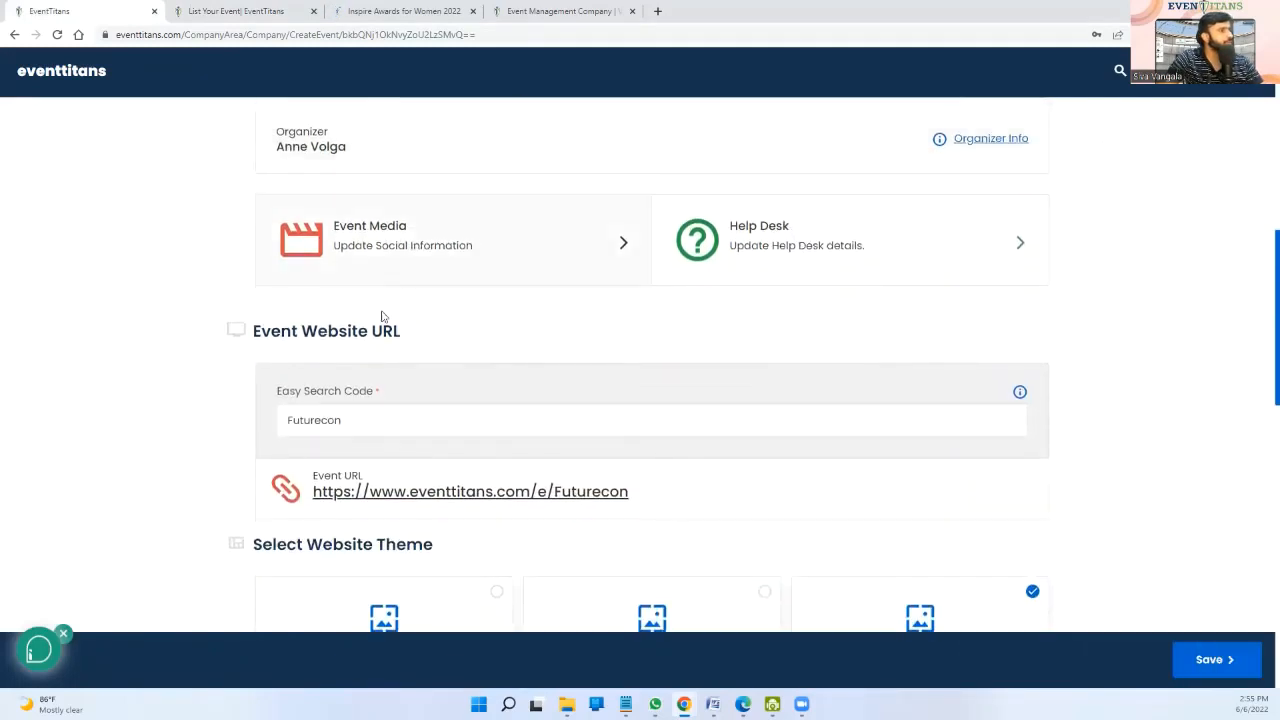
triple_click(336, 193)
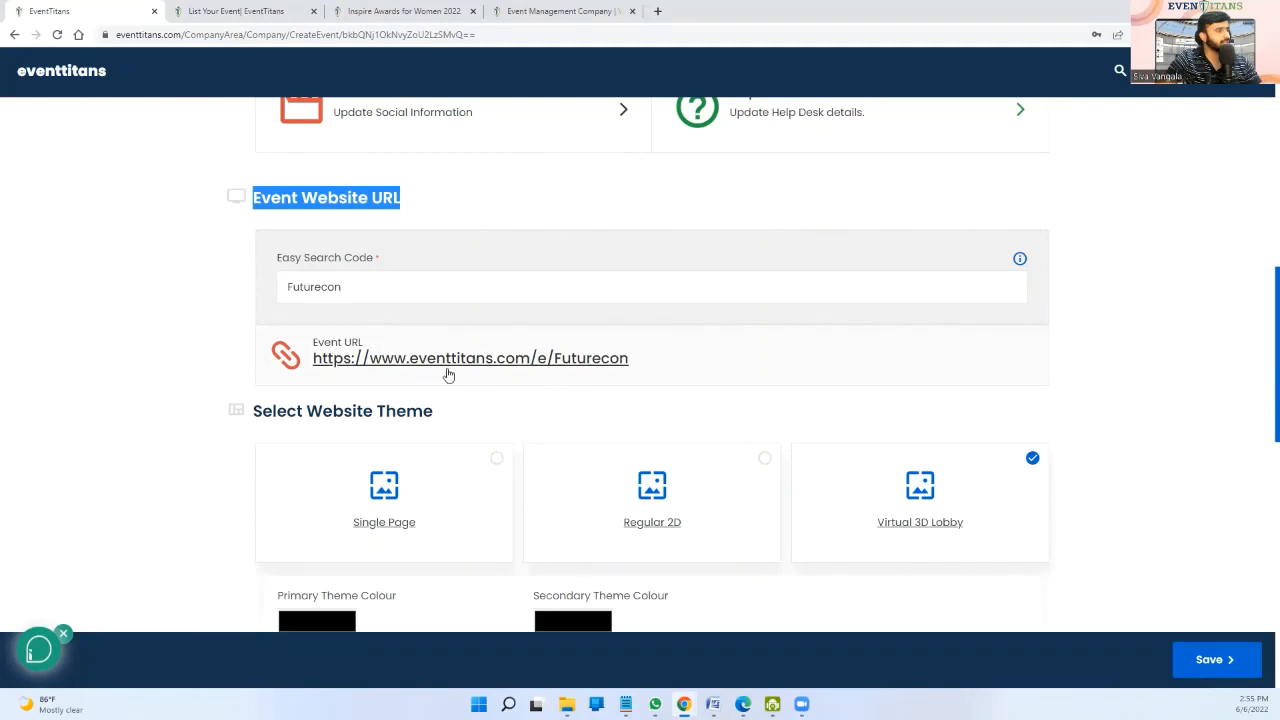
drag(646, 366, 555, 362)
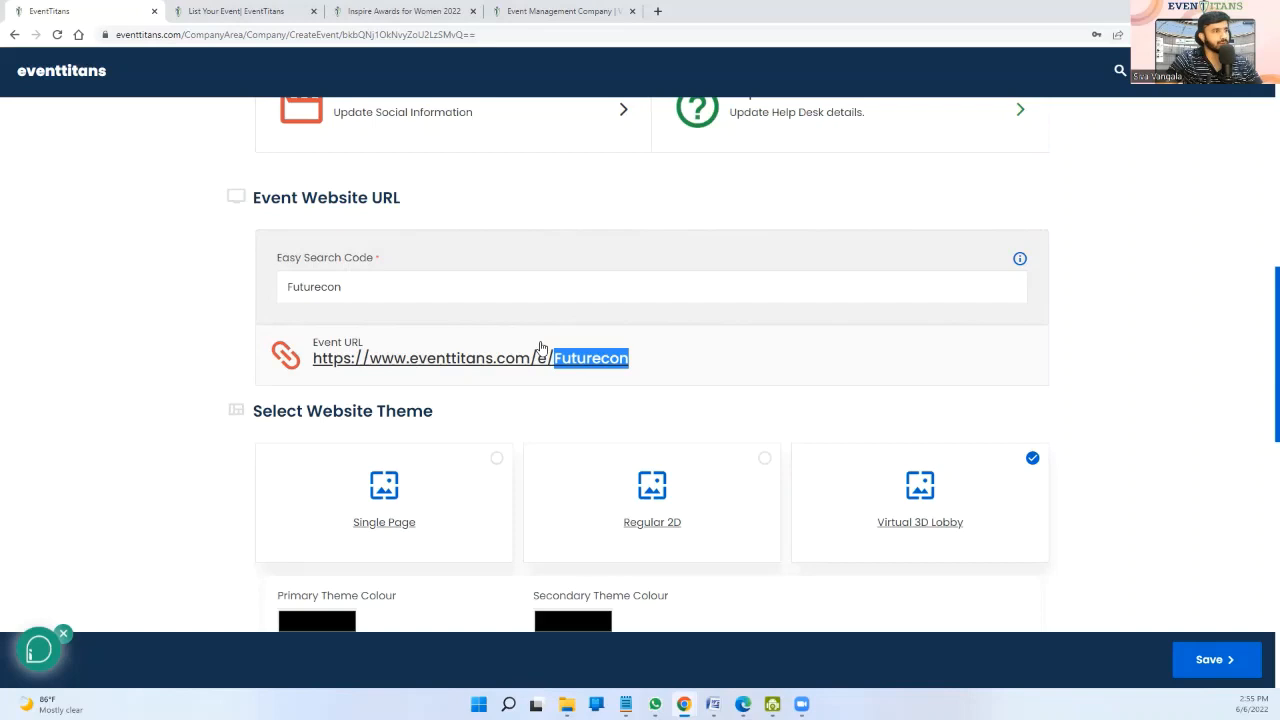
scroll(540, 347, down, 3)
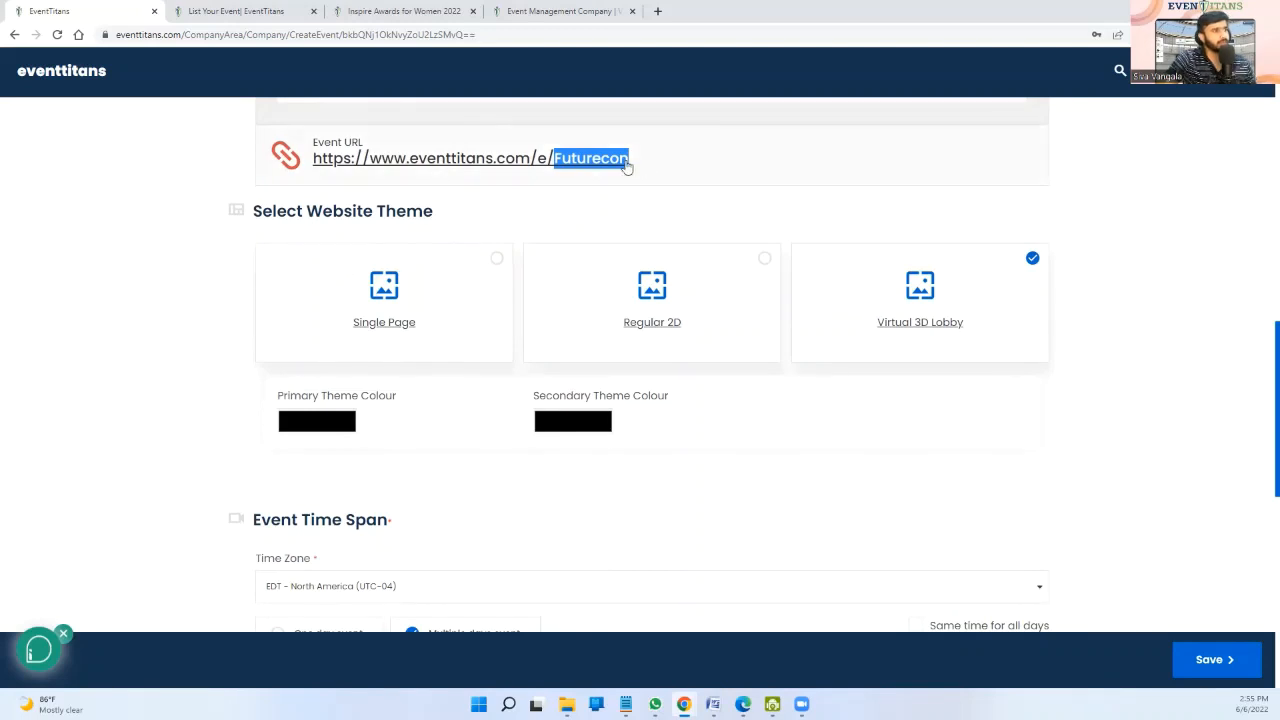
- Reload the Inspire Awards home page and load its 3D lobby at inspire2022.eventtitans.com/lobby in a new browser tab
click(426, 8)
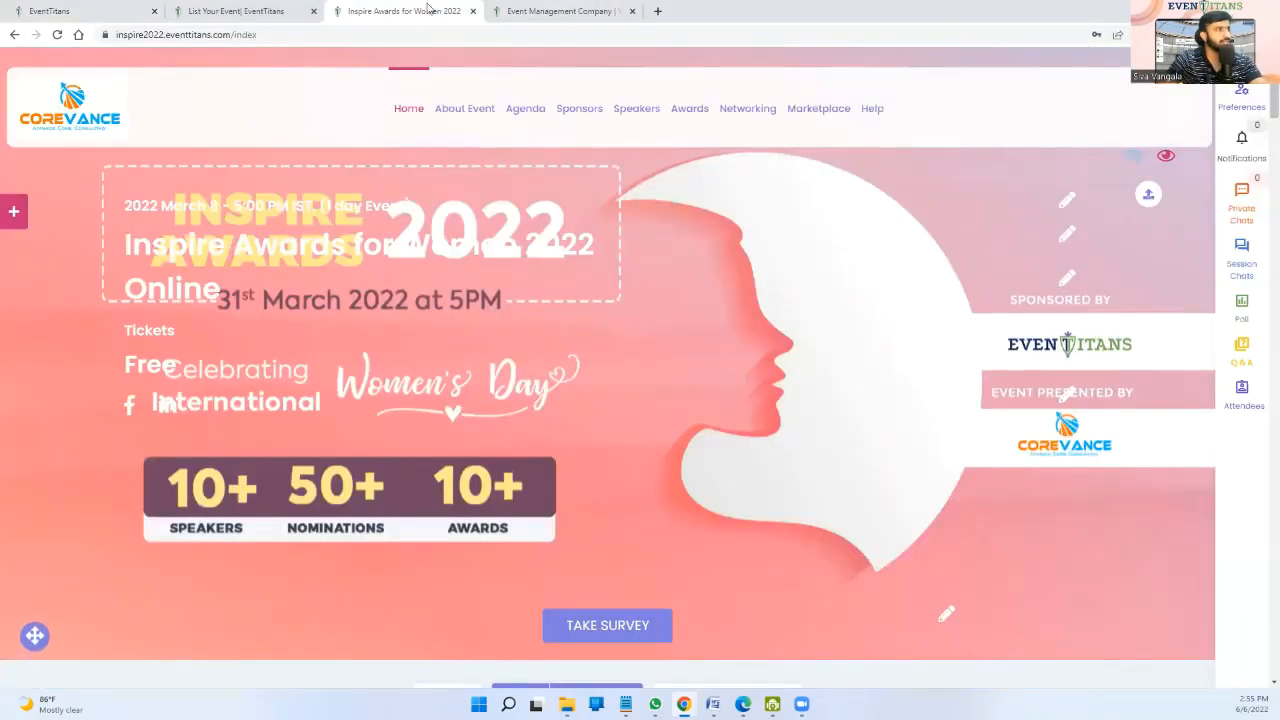
click(58, 35)
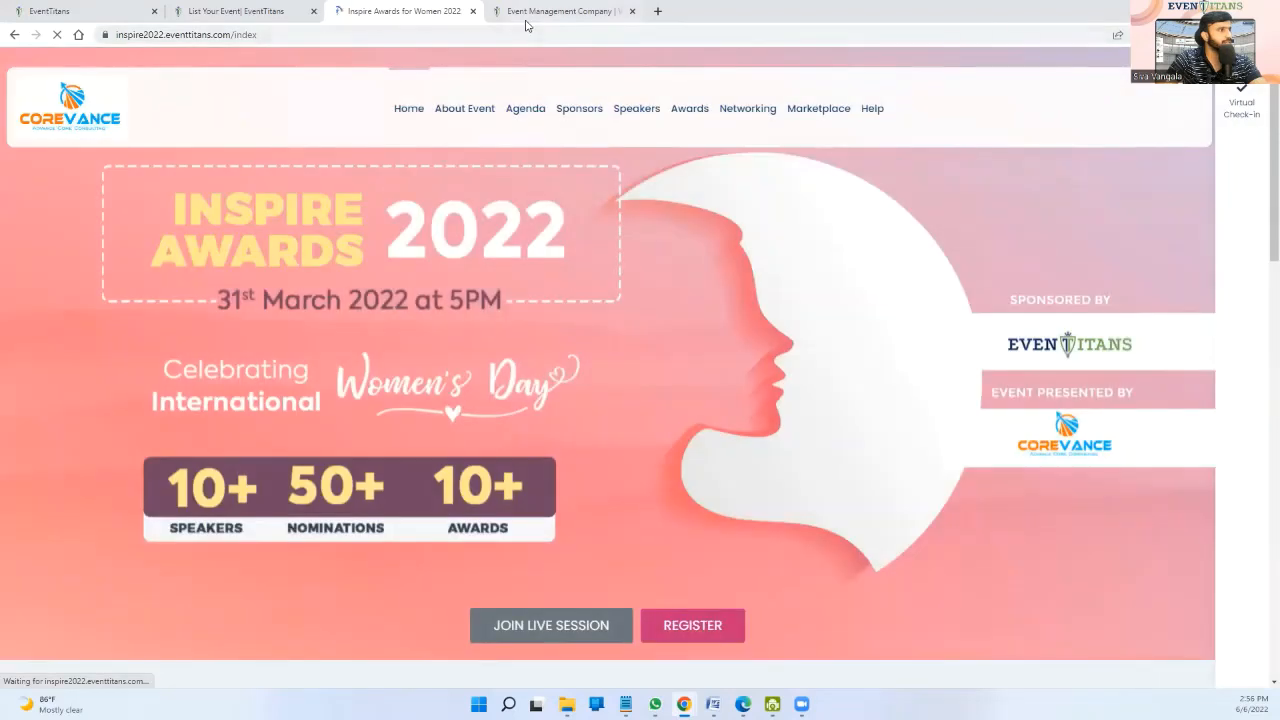
click(657, 10)
text(eve)
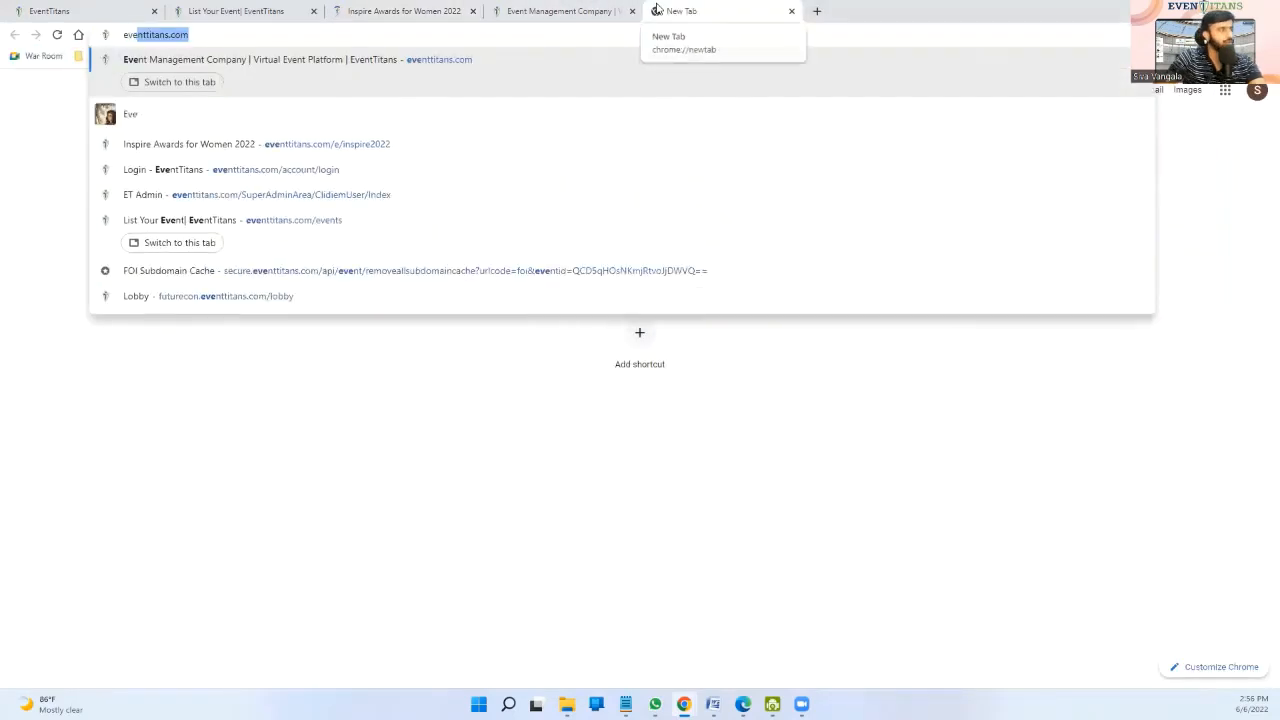
key(BackSpace)
key(BackSpace)
key(BackSpace)
text(inspire2022.eventtitans.com/index)
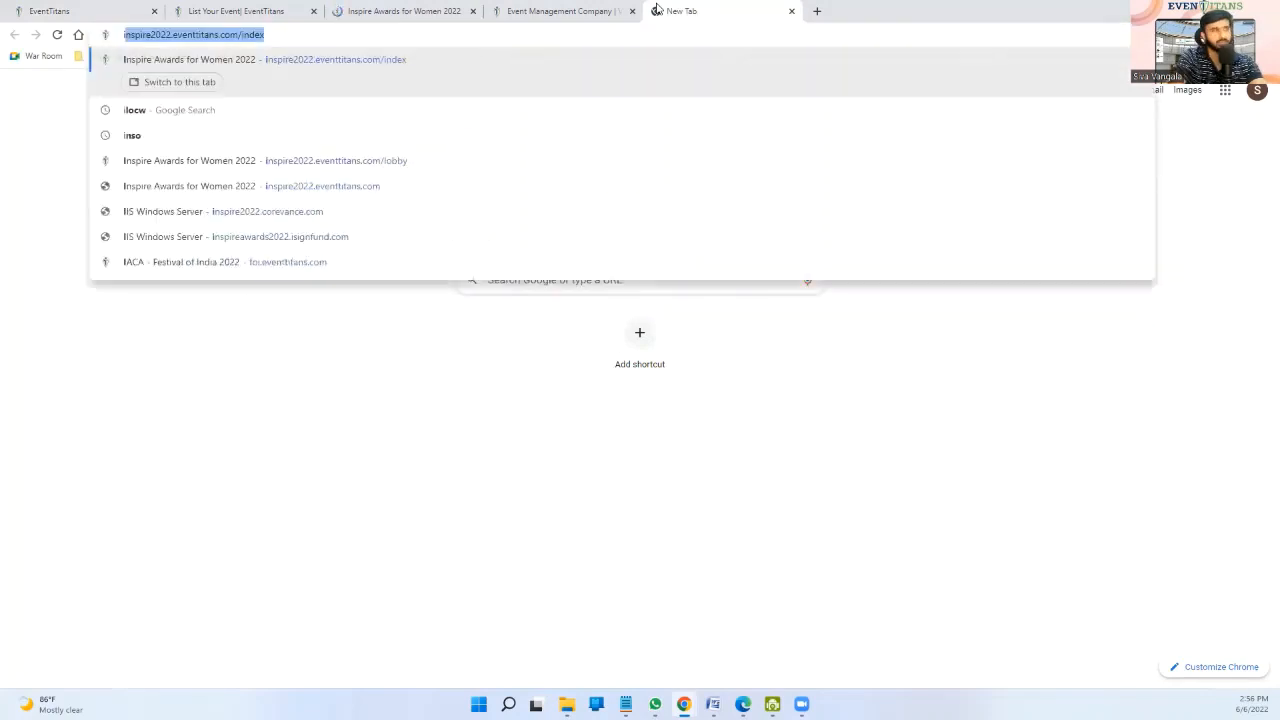
key(Right)
key(BackSpace)
key(BackSpace)
key(BackSpace)
key(BackSpace)
key(BackSpace)
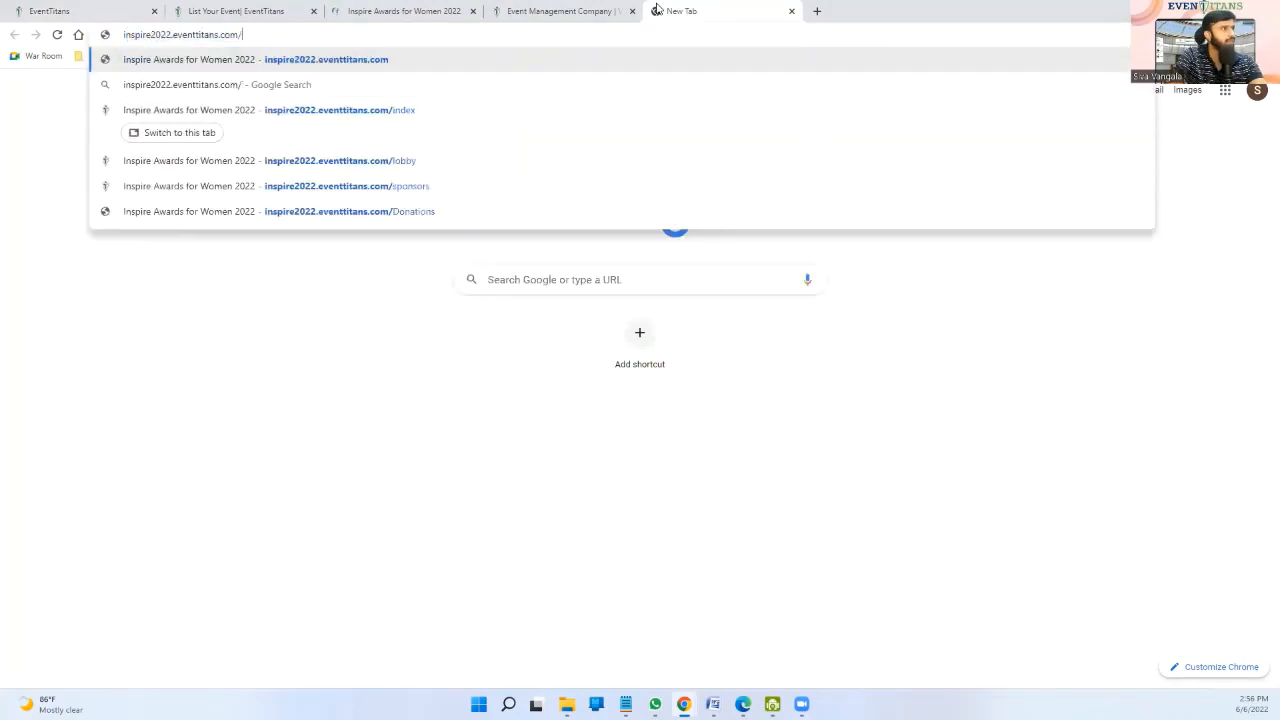
text(lobby)
key(Return)
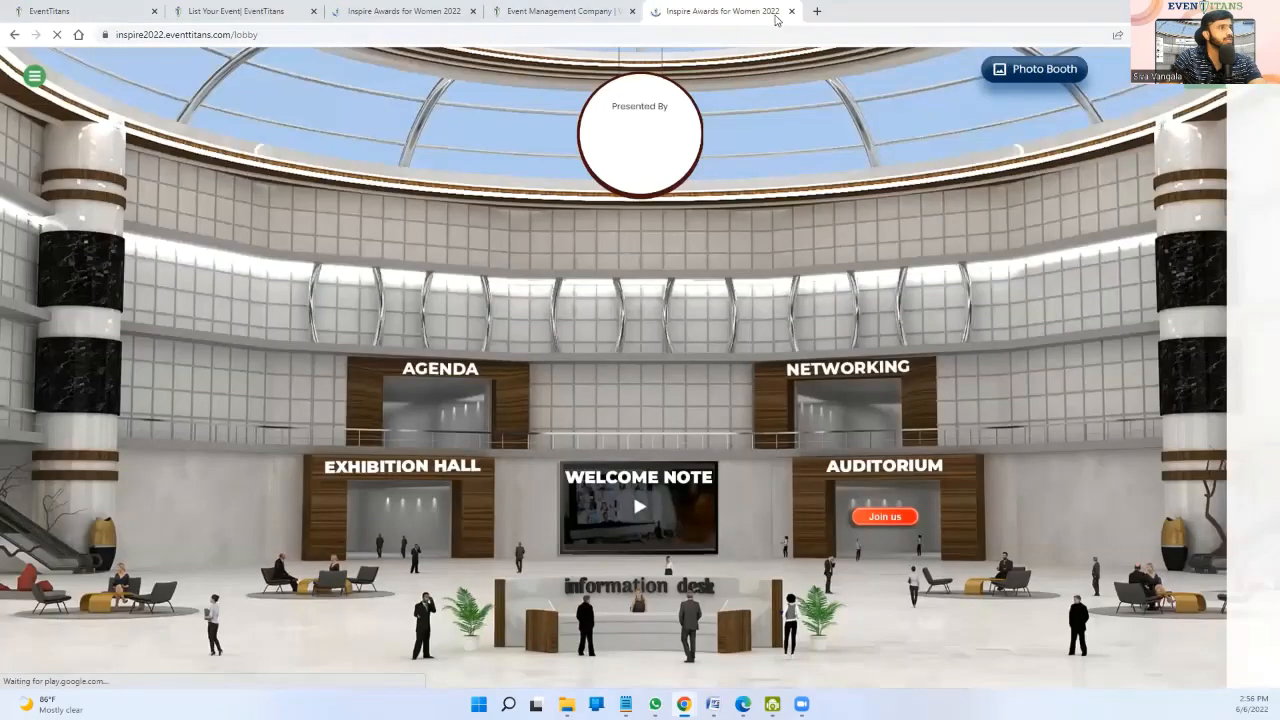
- Load the single-page Inspire Awards site at eventtitans.com/e/inspire2022 in a new browser tab and view its sponsors and organizer sections
click(817, 11)
text(eve/e/)
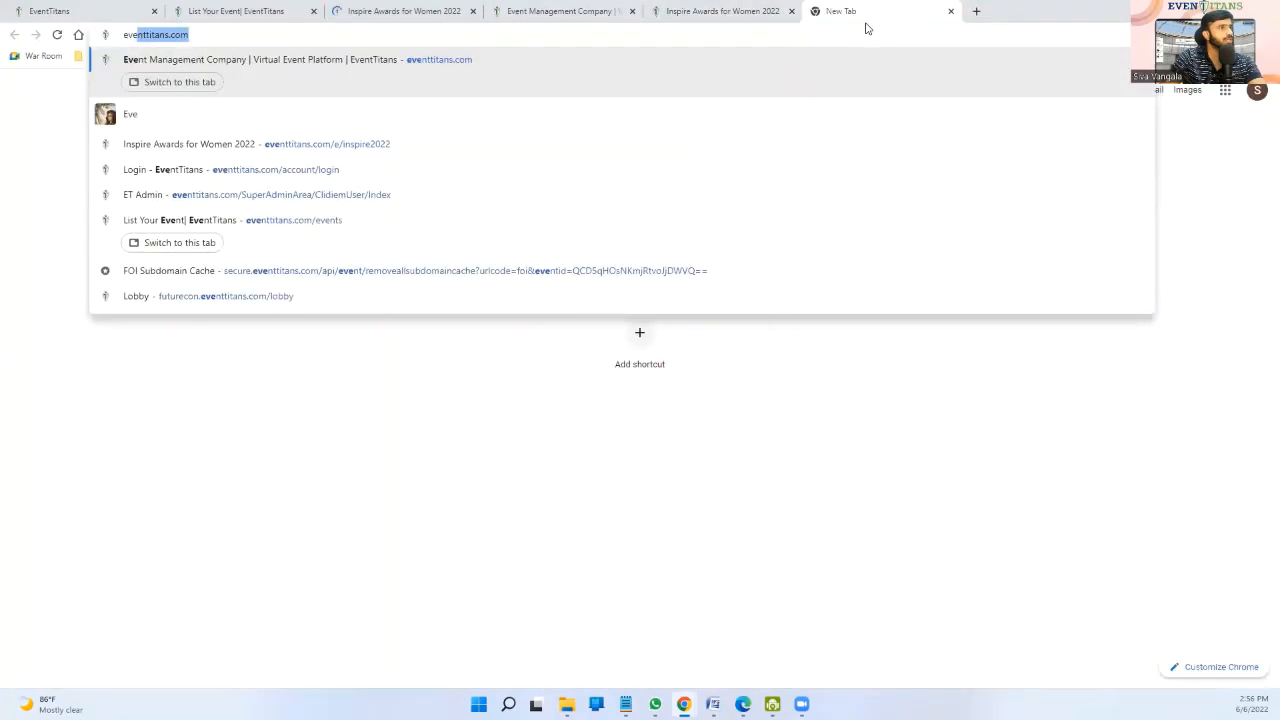
key(BackSpace)
key(BackSpace)
key(BackSpace)
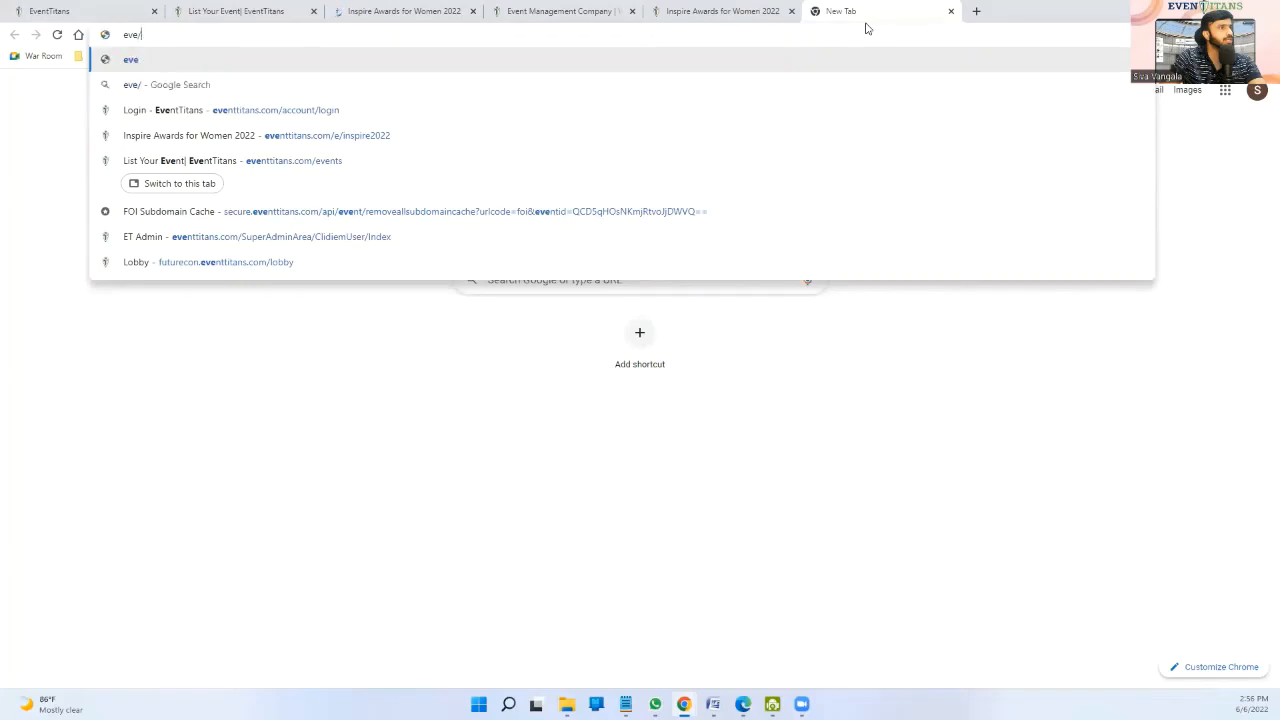
text(nttitans.com)
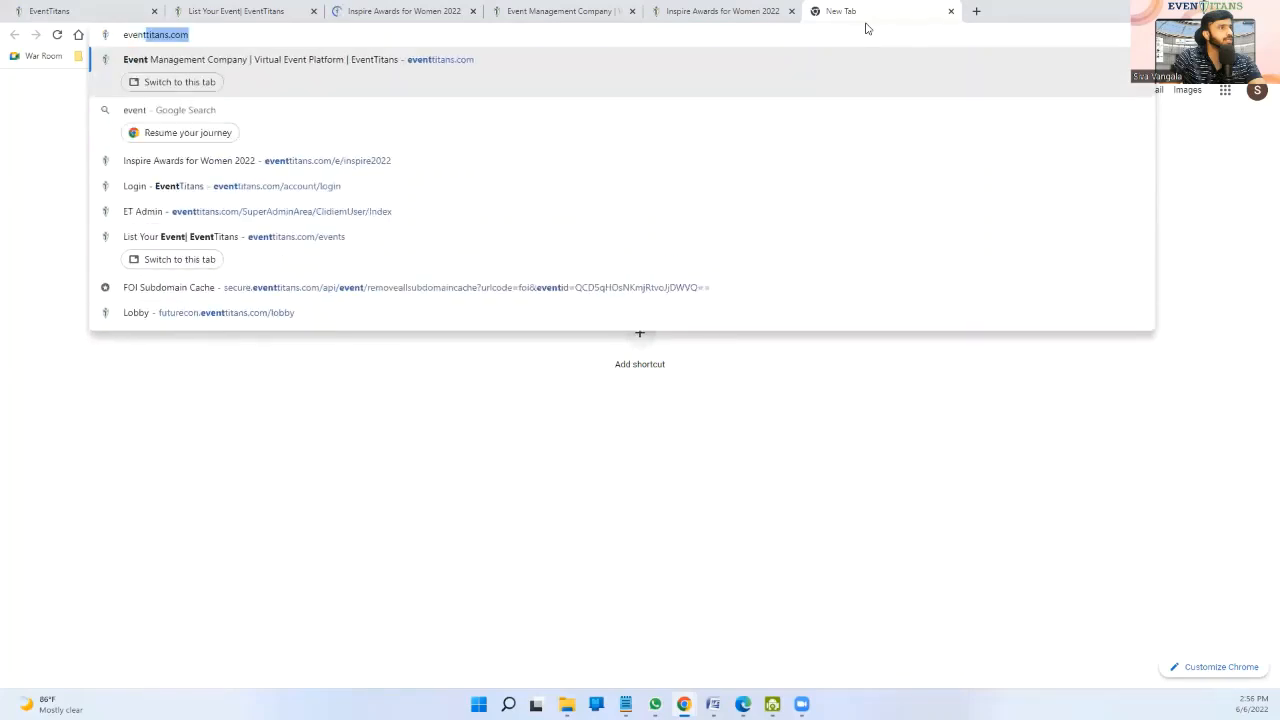
key(Right)
text(/e/)
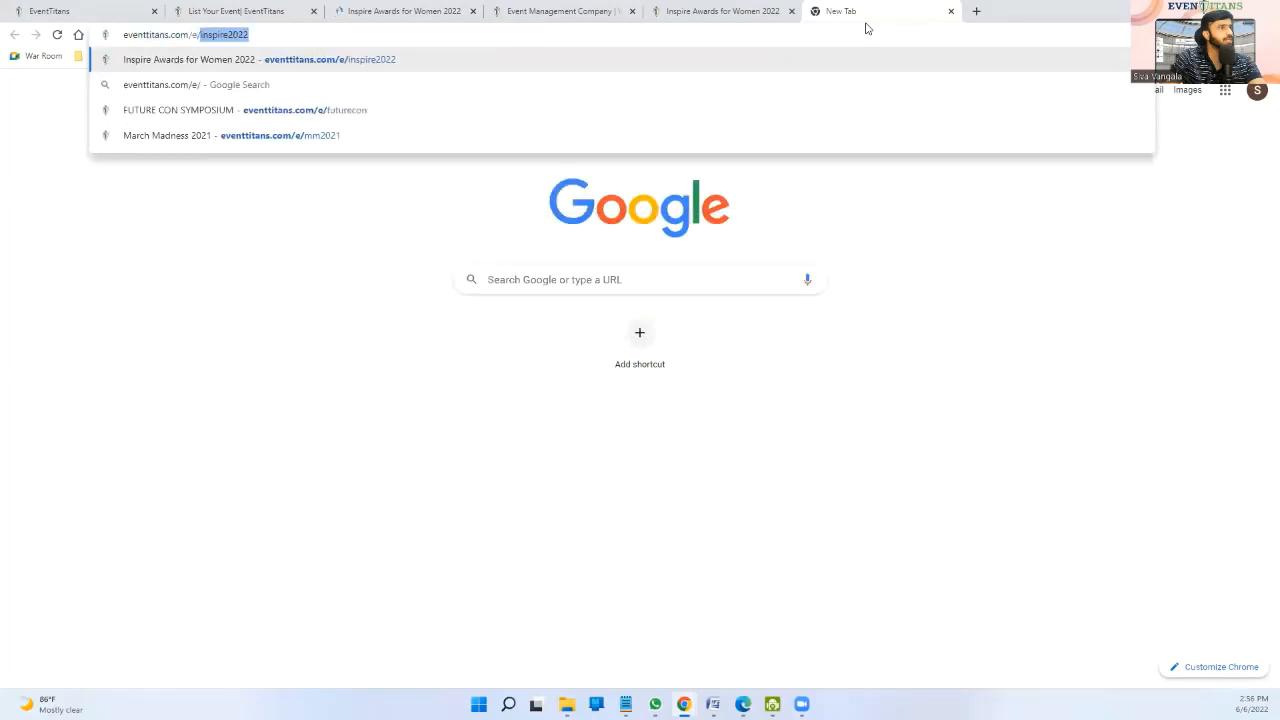
key(Return)
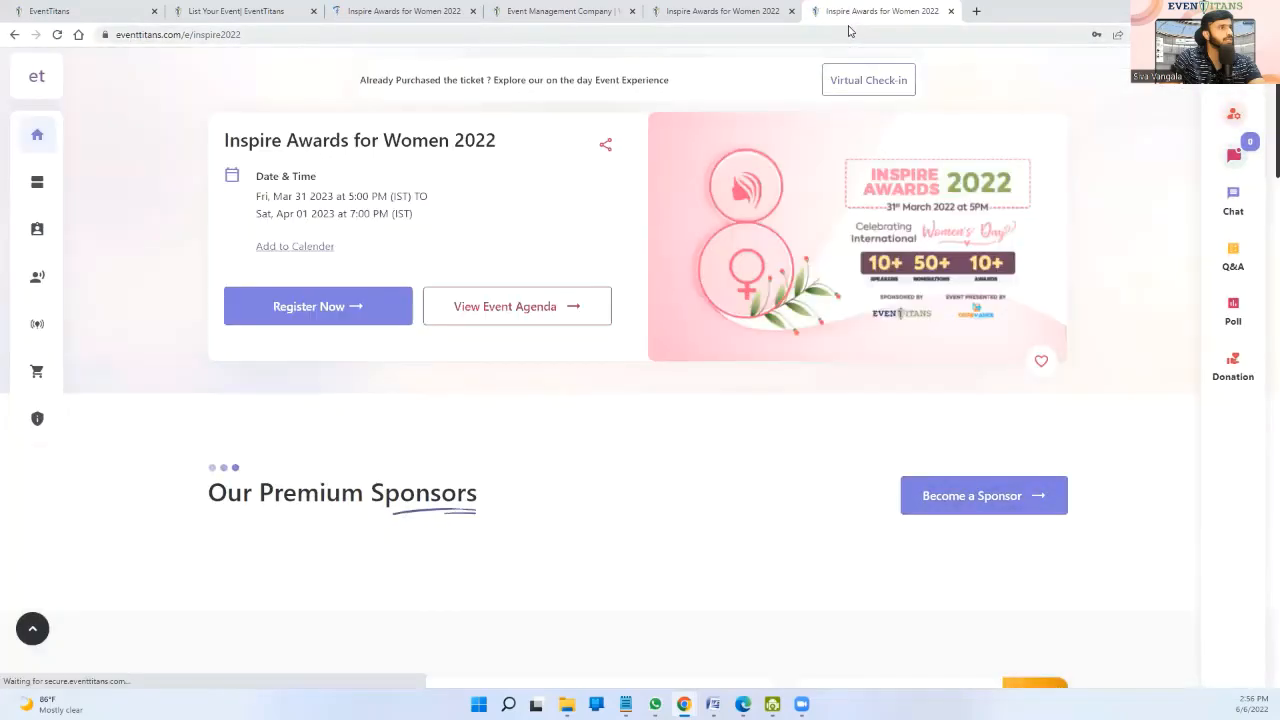
scroll(447, 341, down, 2)
scroll(445, 339, down, 15)
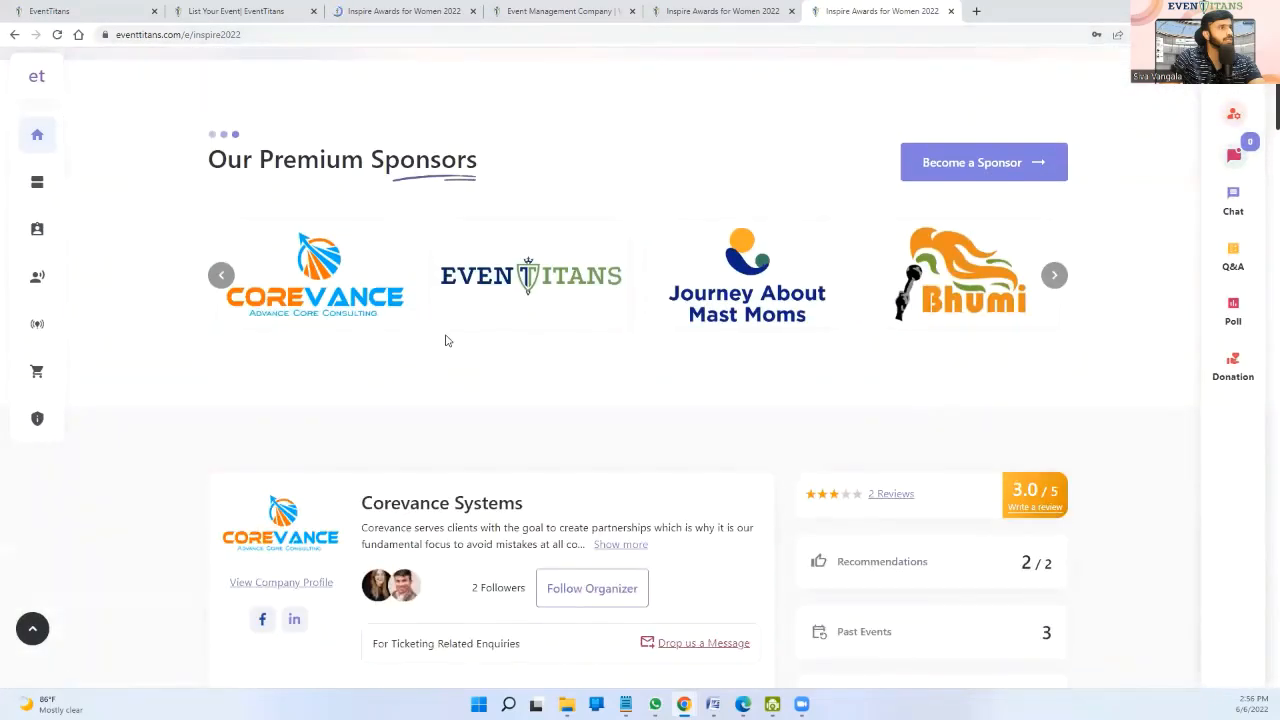
- Revisit the Inspire Awards 3D lobby and home page examples, and return to the event details form's website theme section
click(660, 11)
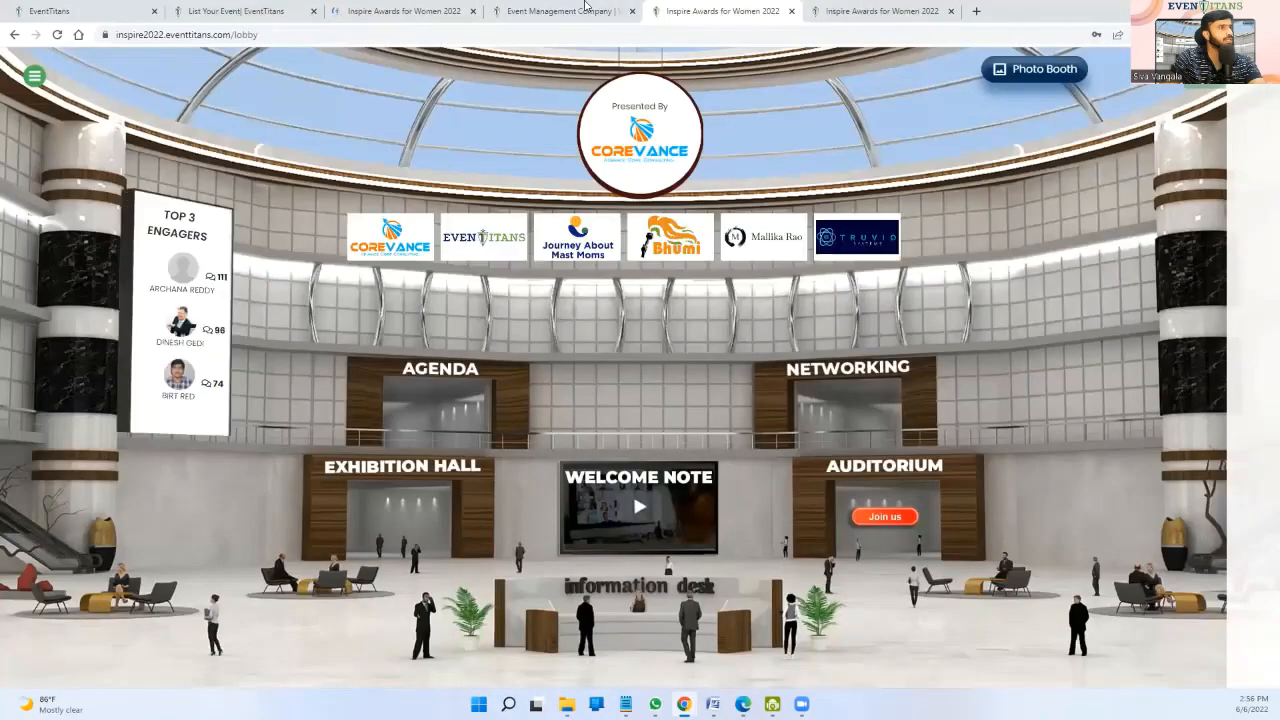
click(560, 11)
click(115, 10)
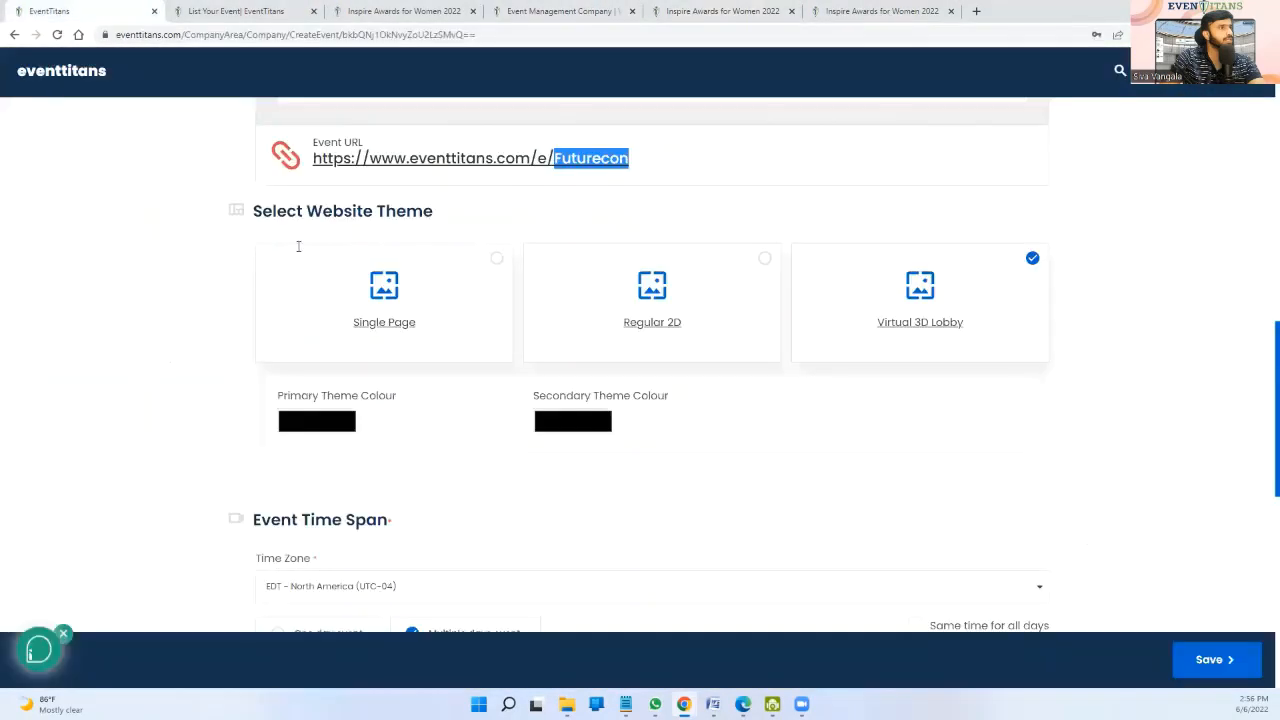
scroll(496, 378, down, 2)
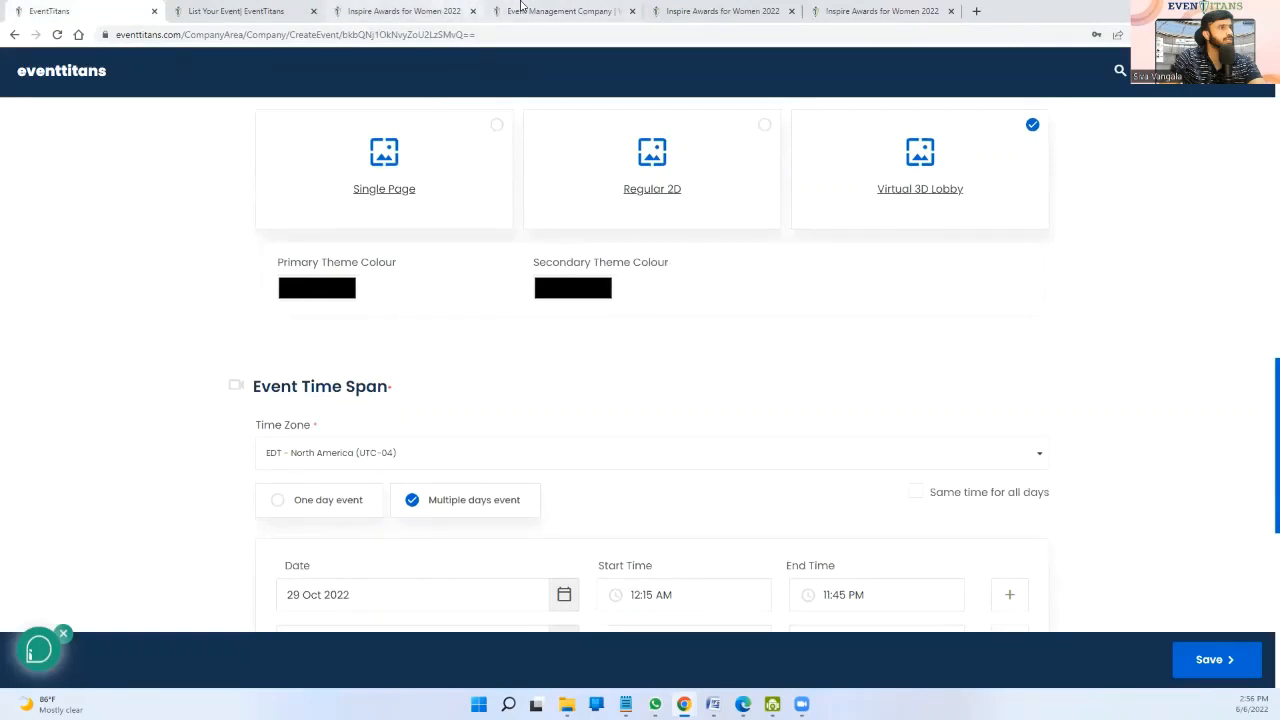
click(420, 10)
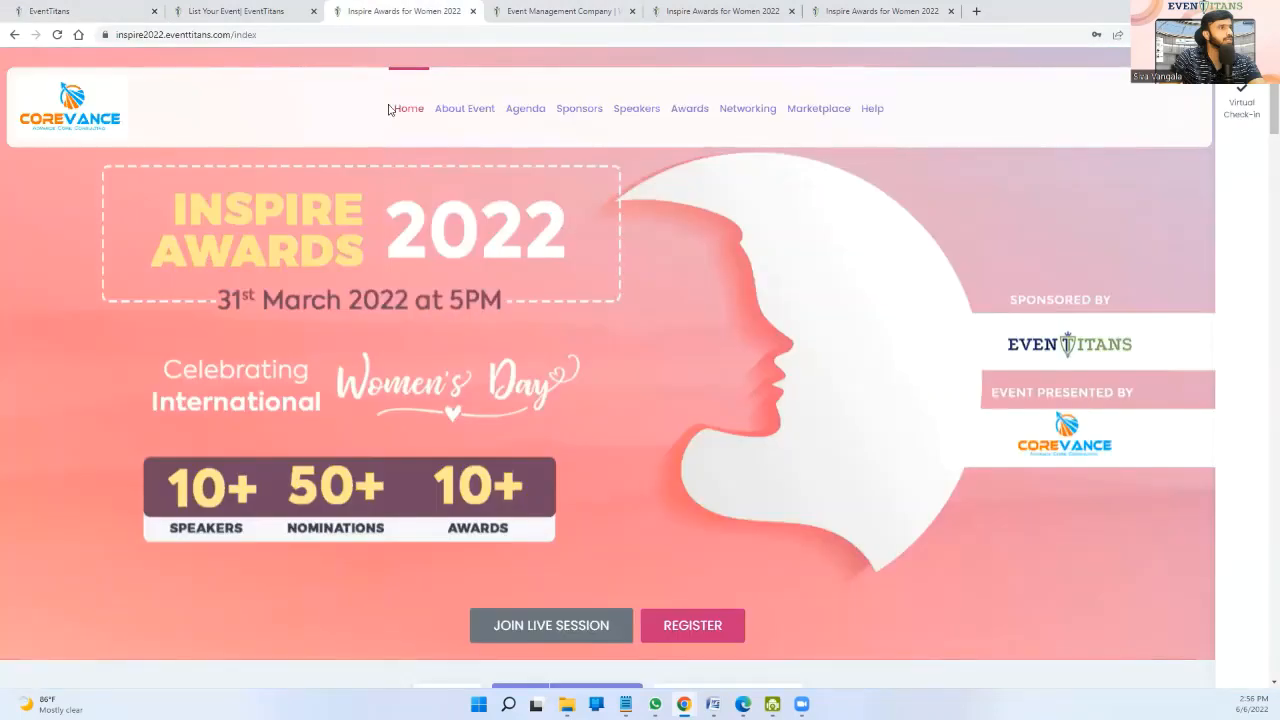
click(10, 6)
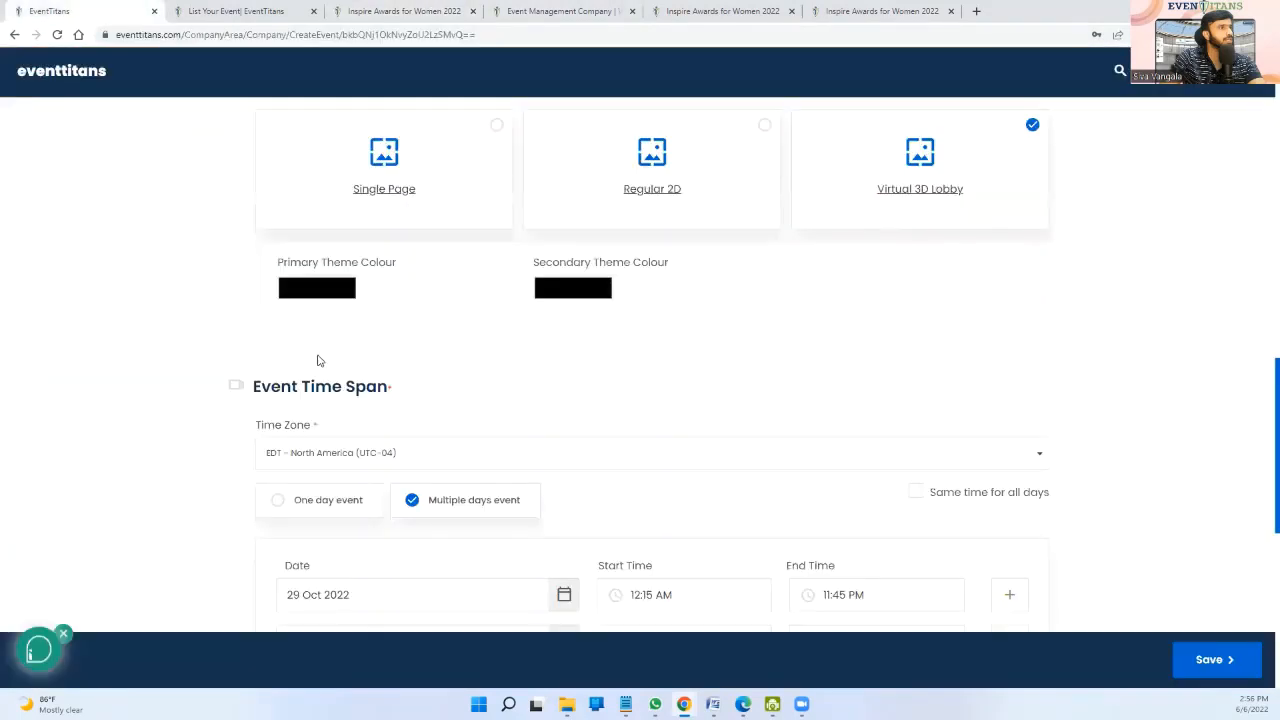
- Review the event time span, its dates and times, and the event description in the event details form
scroll(319, 360, down, 2)
scroll(286, 347, down, 1)
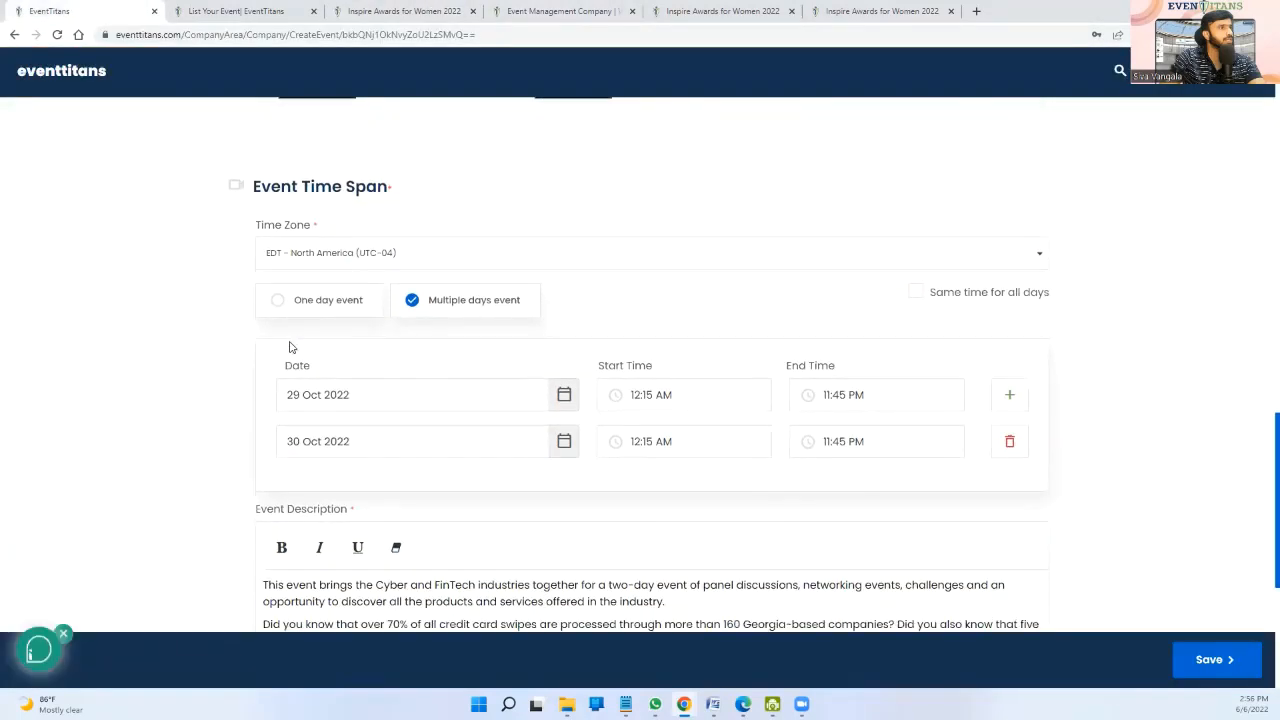
scroll(447, 316, down, 3)
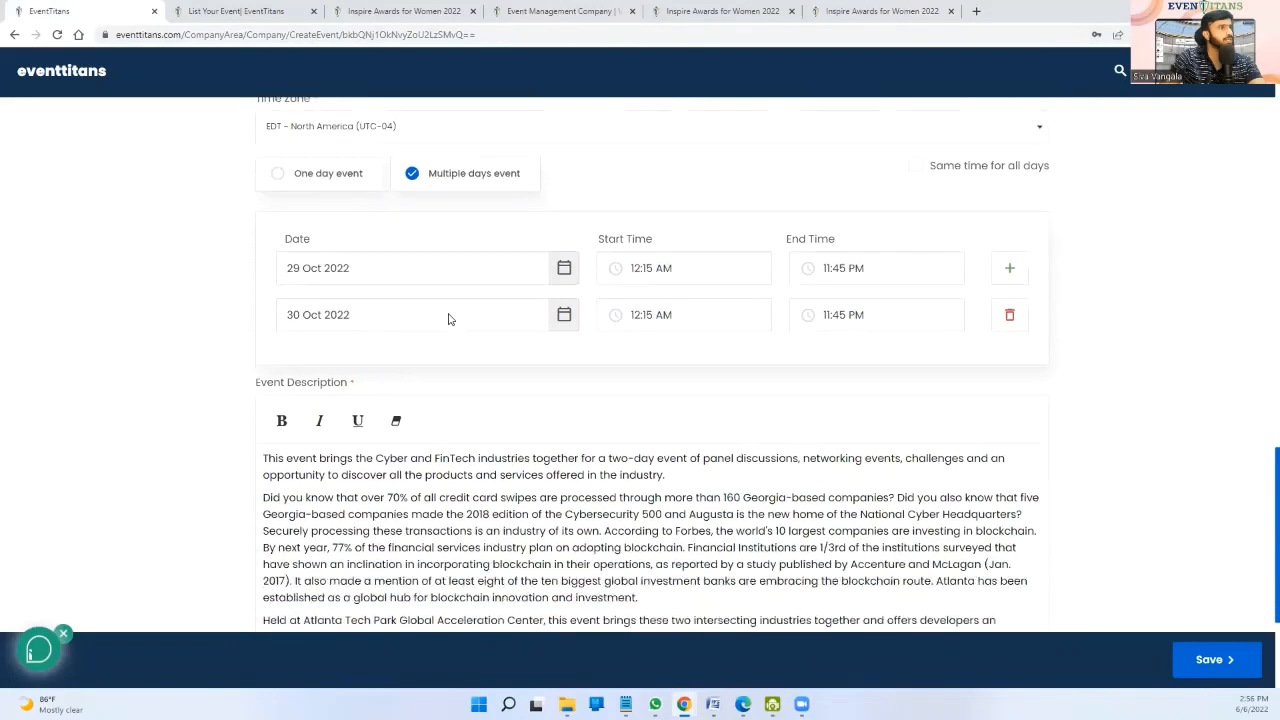
scroll(332, 195, up, 15)
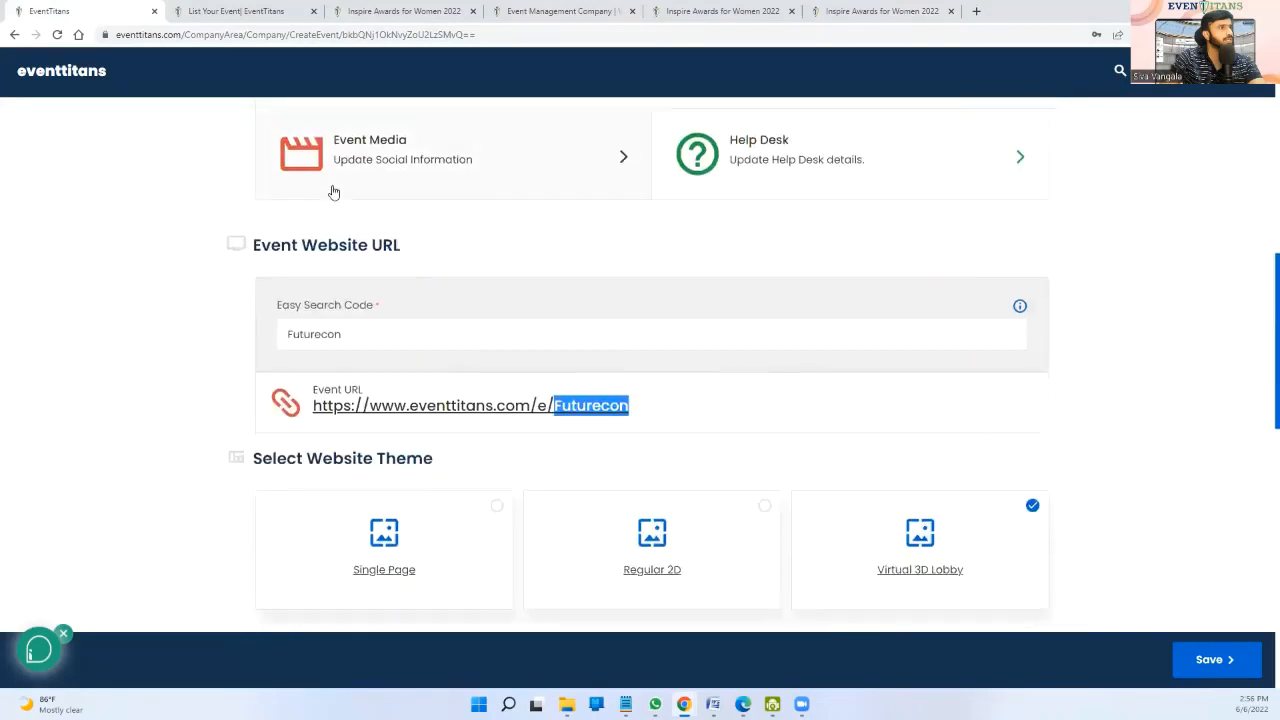
- Open the event's Options page and rename the Competition item of the website menu to Awards
click(410, 120)
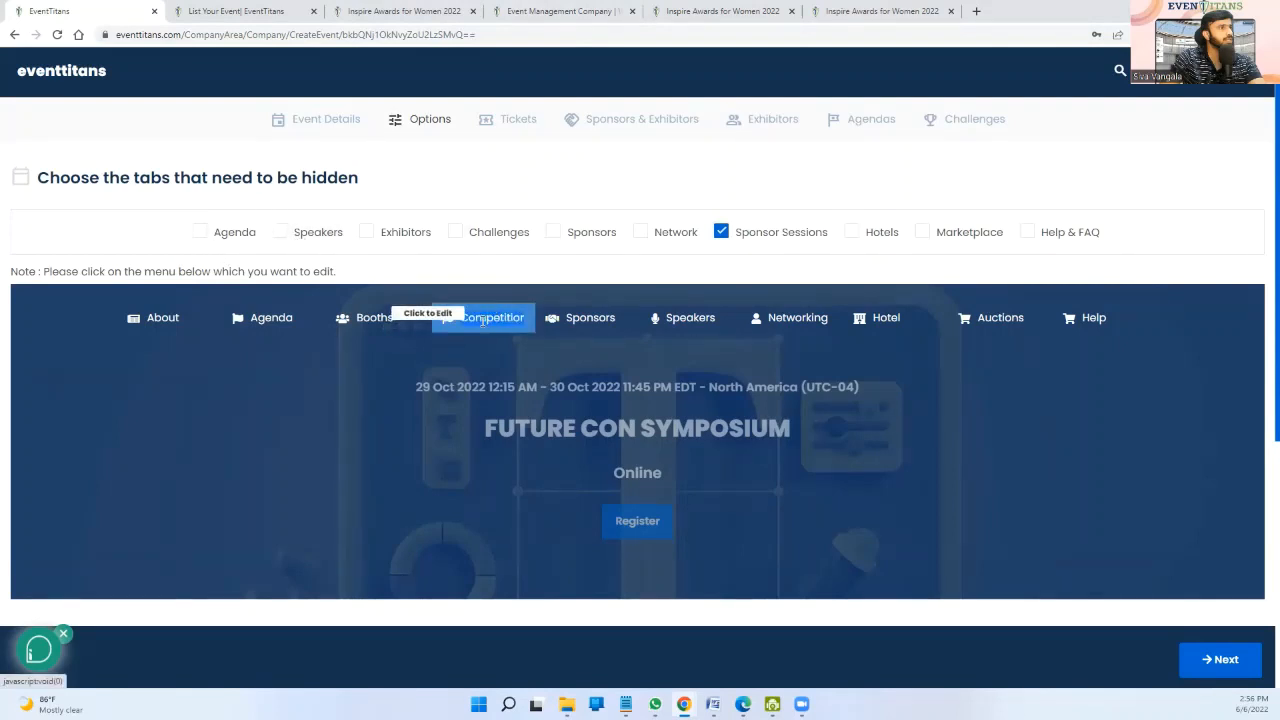
key(BackSpace)
text(Awards)
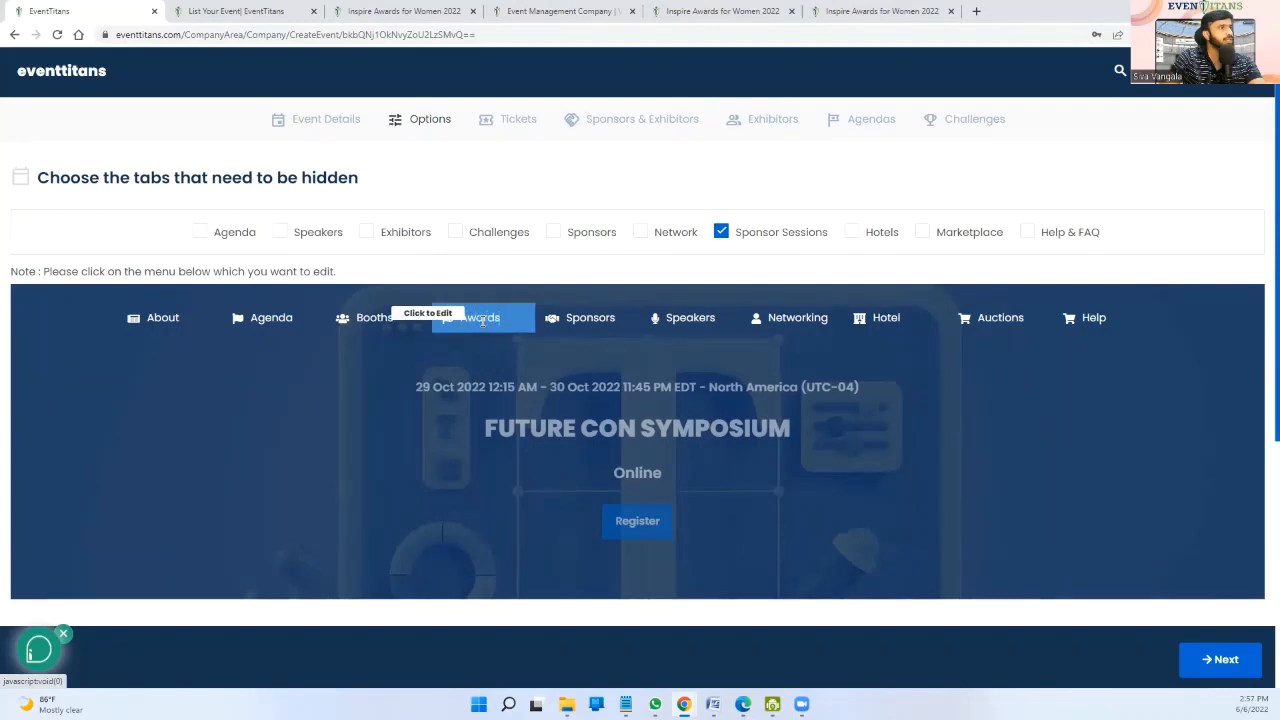
- Review the event's tracking pixel option and the photo booth's name, redirect URL, hashtags, photo frames and frame backgrounds, and close the photo booth settings
scroll(550, 290, down, 5)
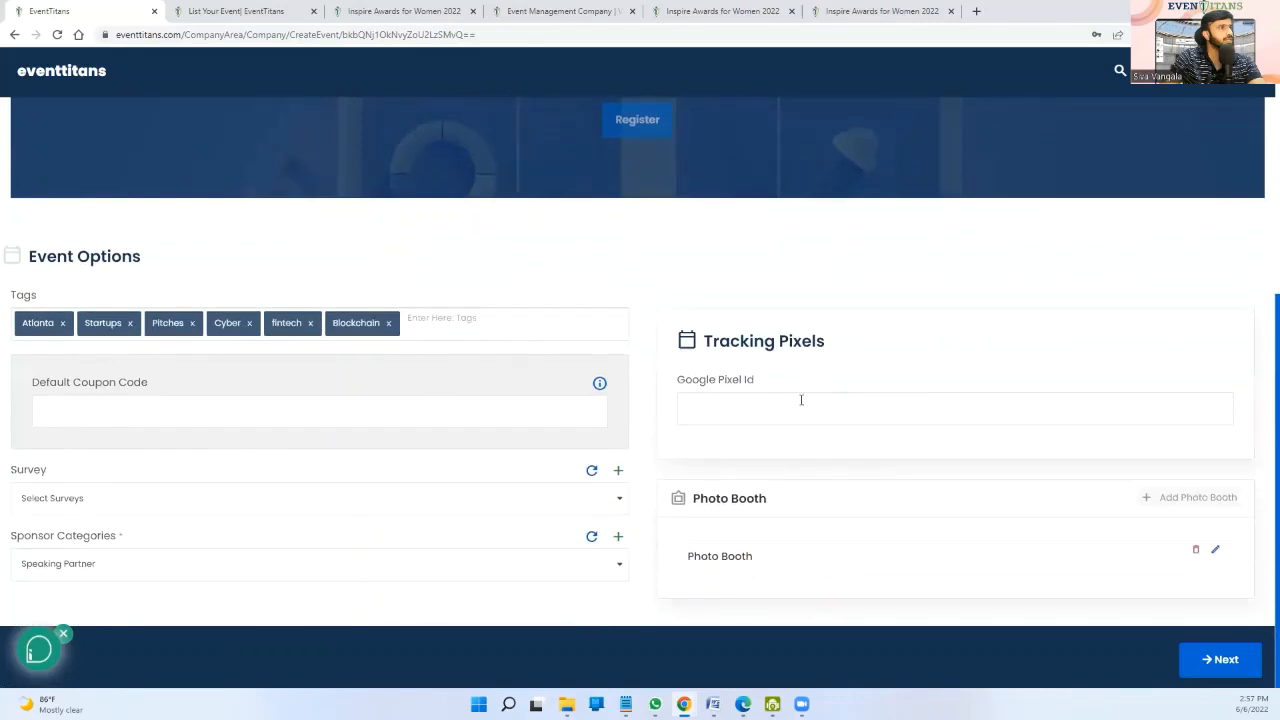
click(800, 401)
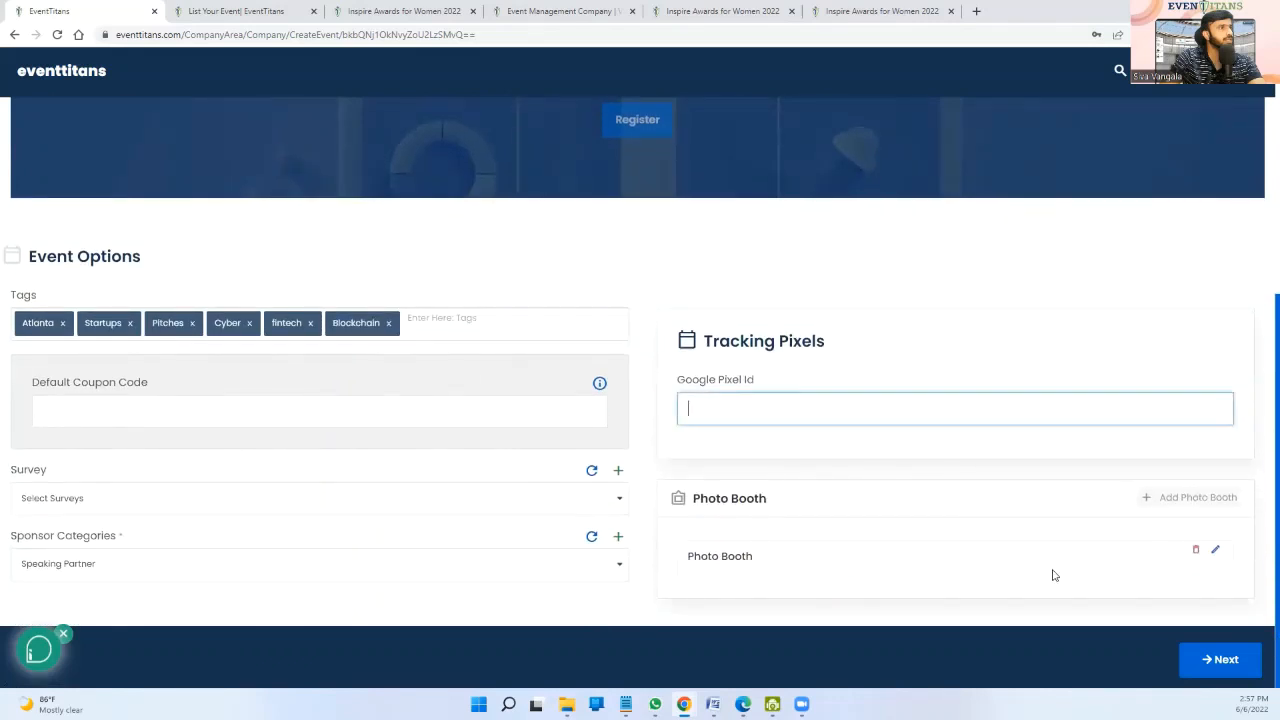
click(1197, 552)
click(1197, 552)
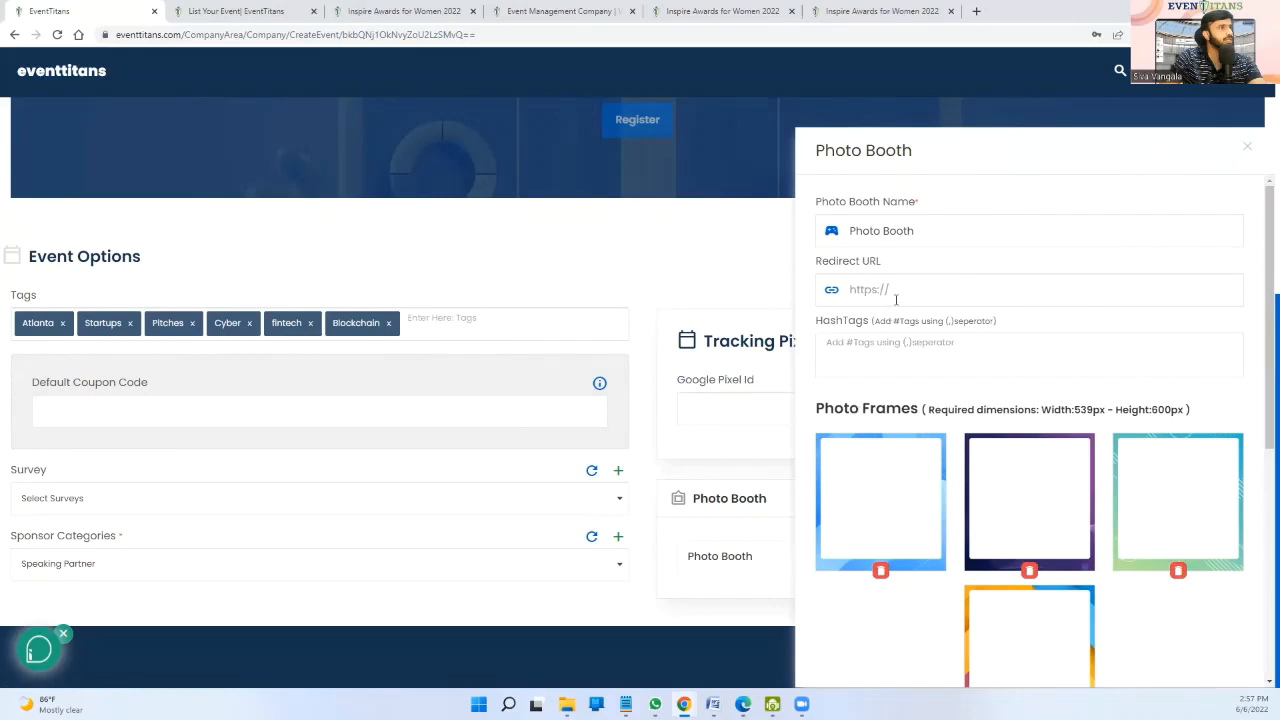
scroll(896, 299, down, 2)
scroll(900, 300, up, 2)
scroll(960, 420, down, 2)
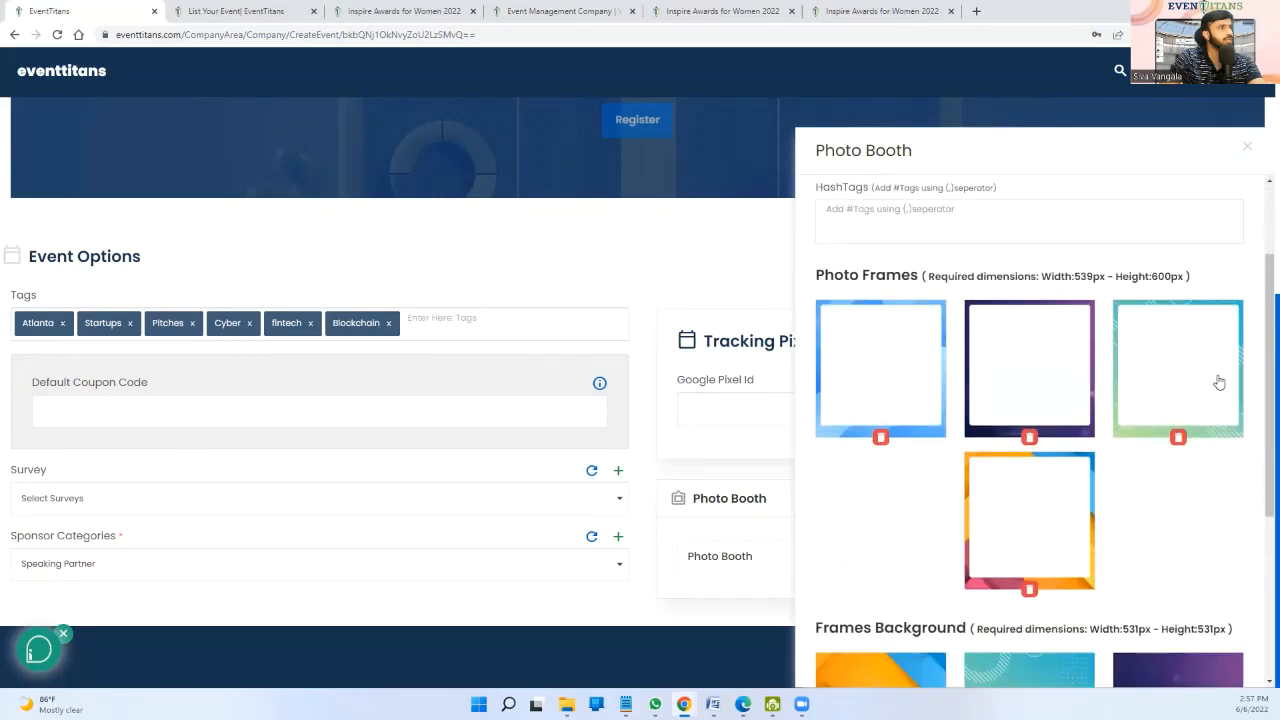
scroll(1212, 420, down, 4)
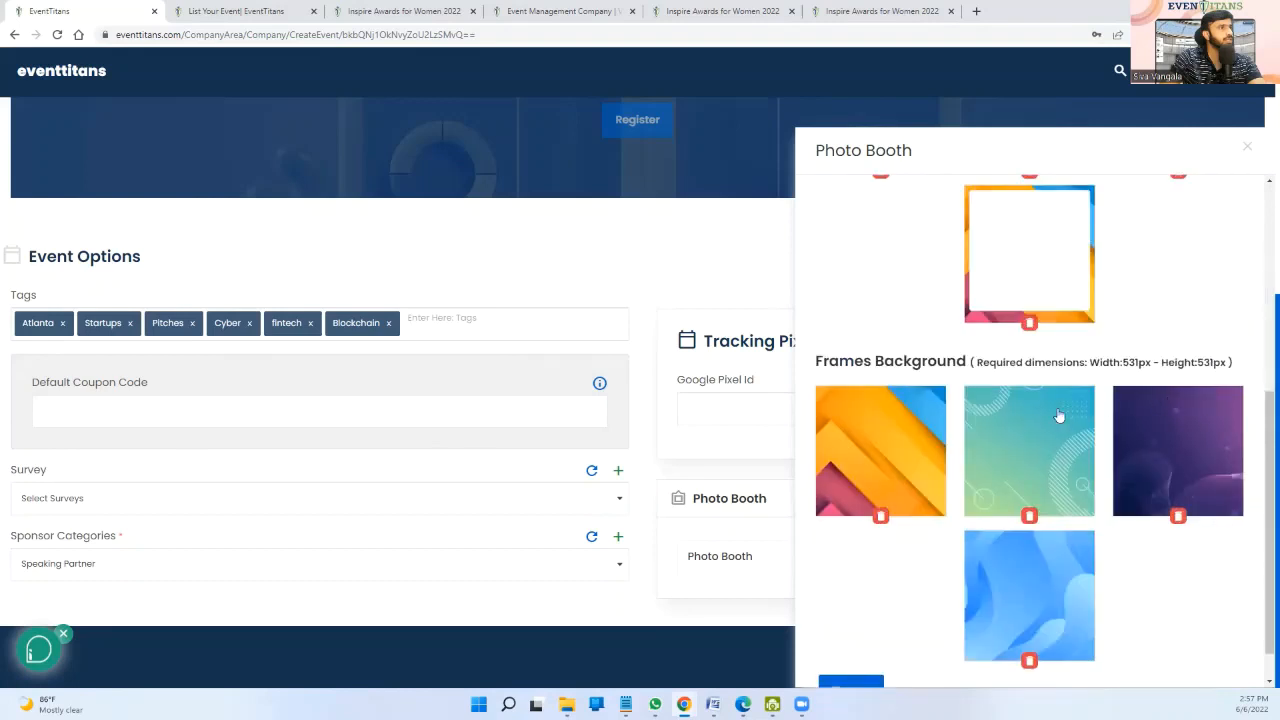
click(1248, 149)
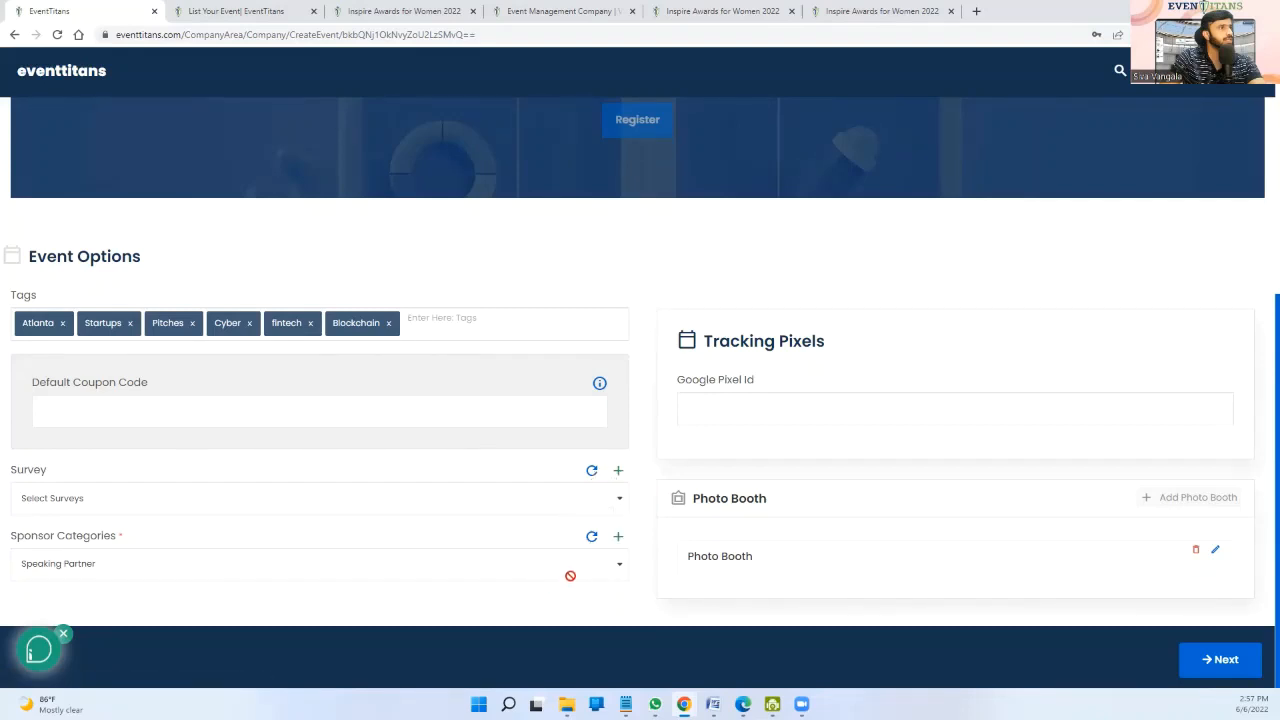
- Open the event's sponsor category page from the event options and start a new sponsor package
click(617, 540)
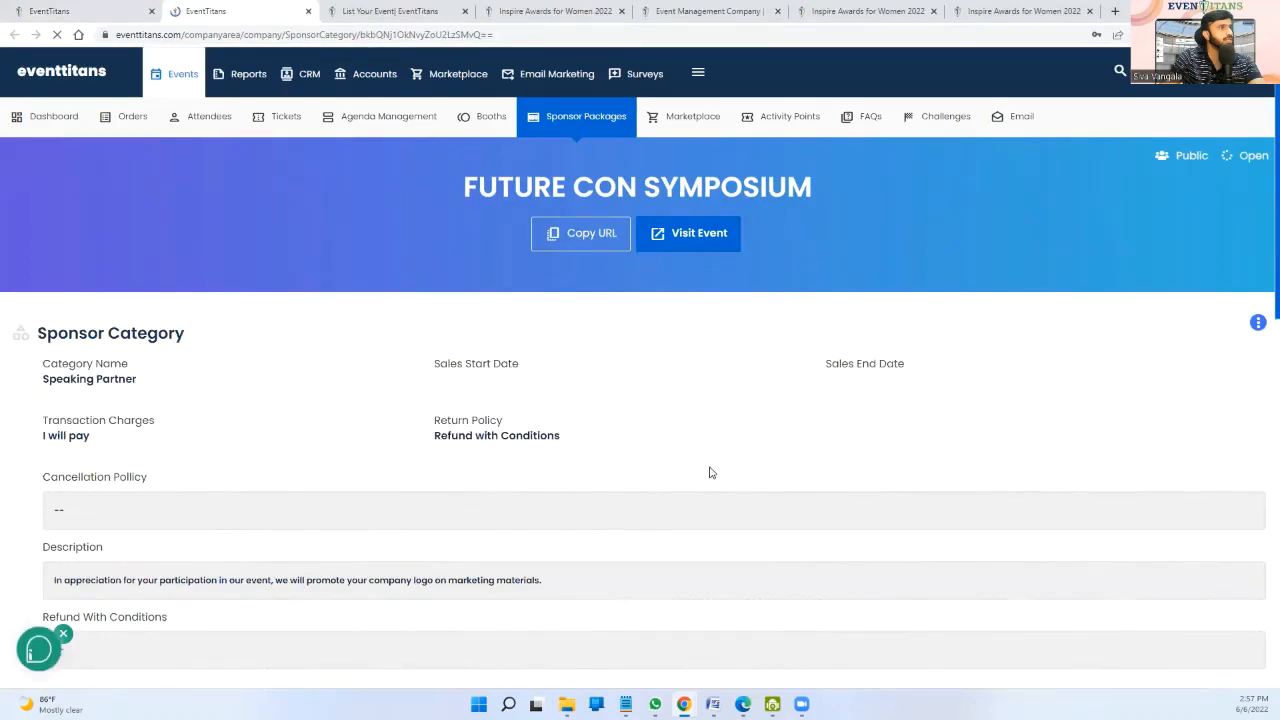
scroll(686, 460, down, 3)
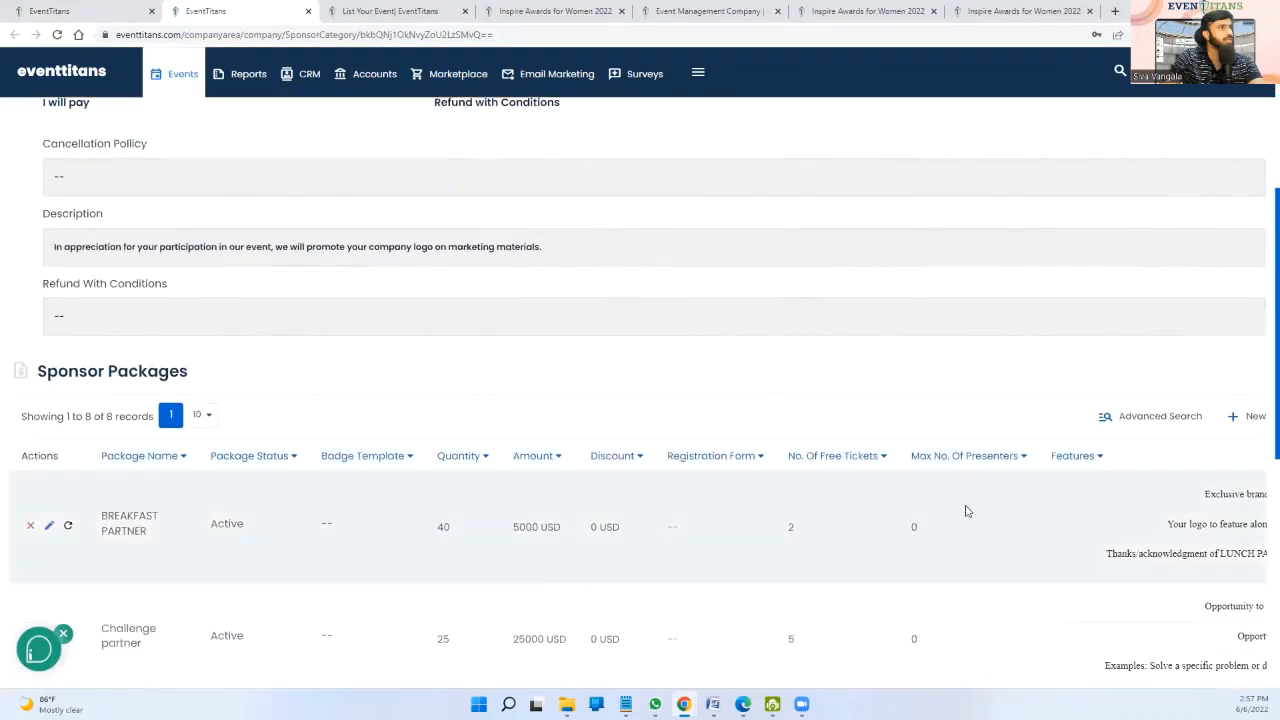
click(1239, 421)
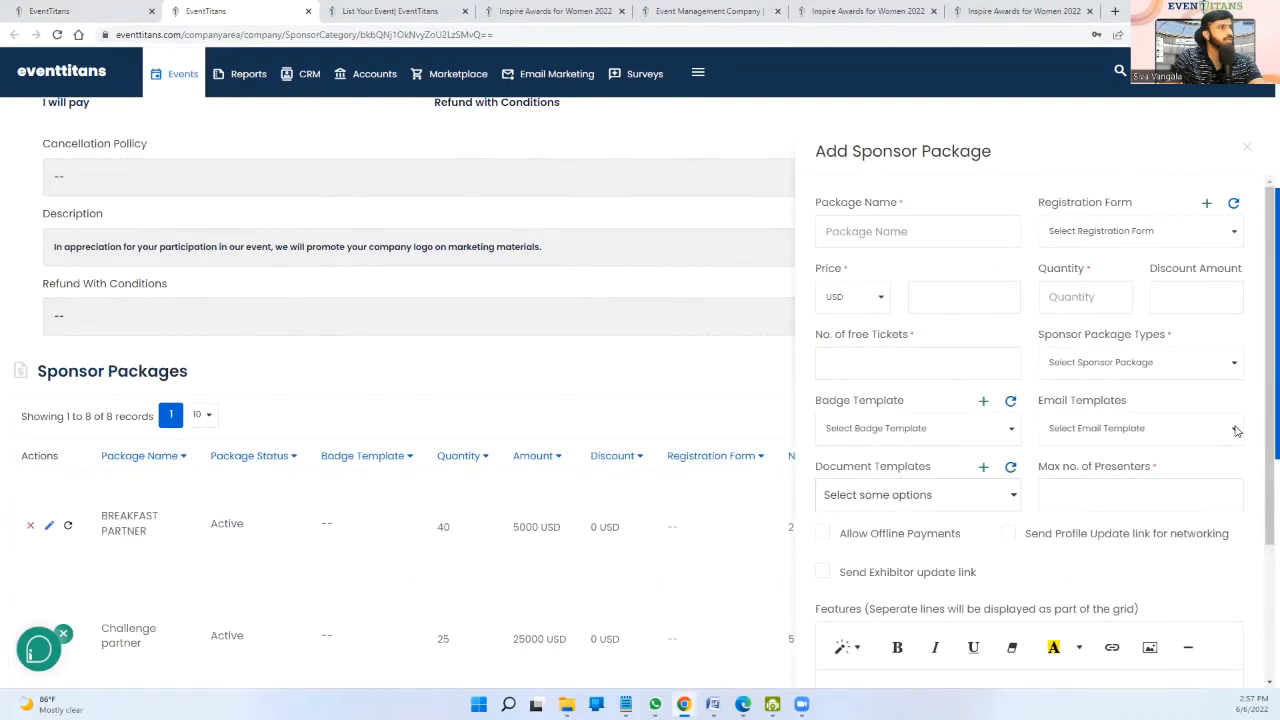
- Review the package name, registration form choices, price, quantity and discount amount fields of the new sponsor package
click(921, 231)
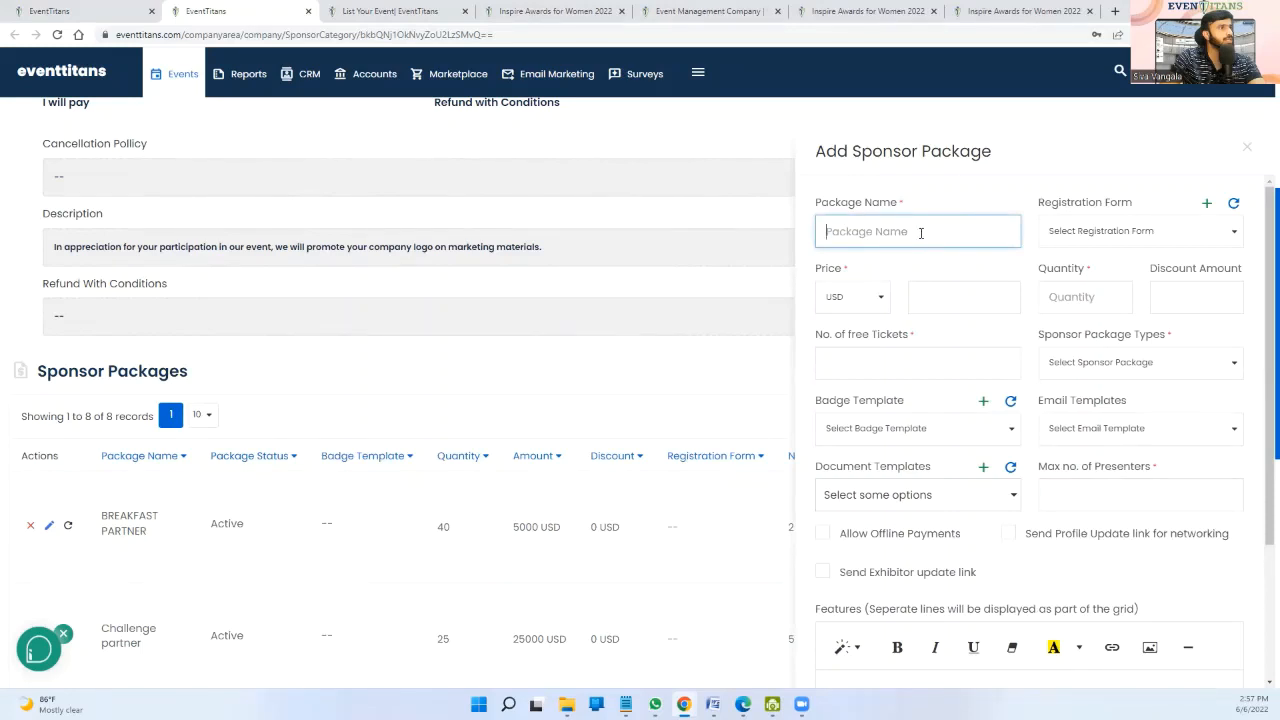
click(1108, 231)
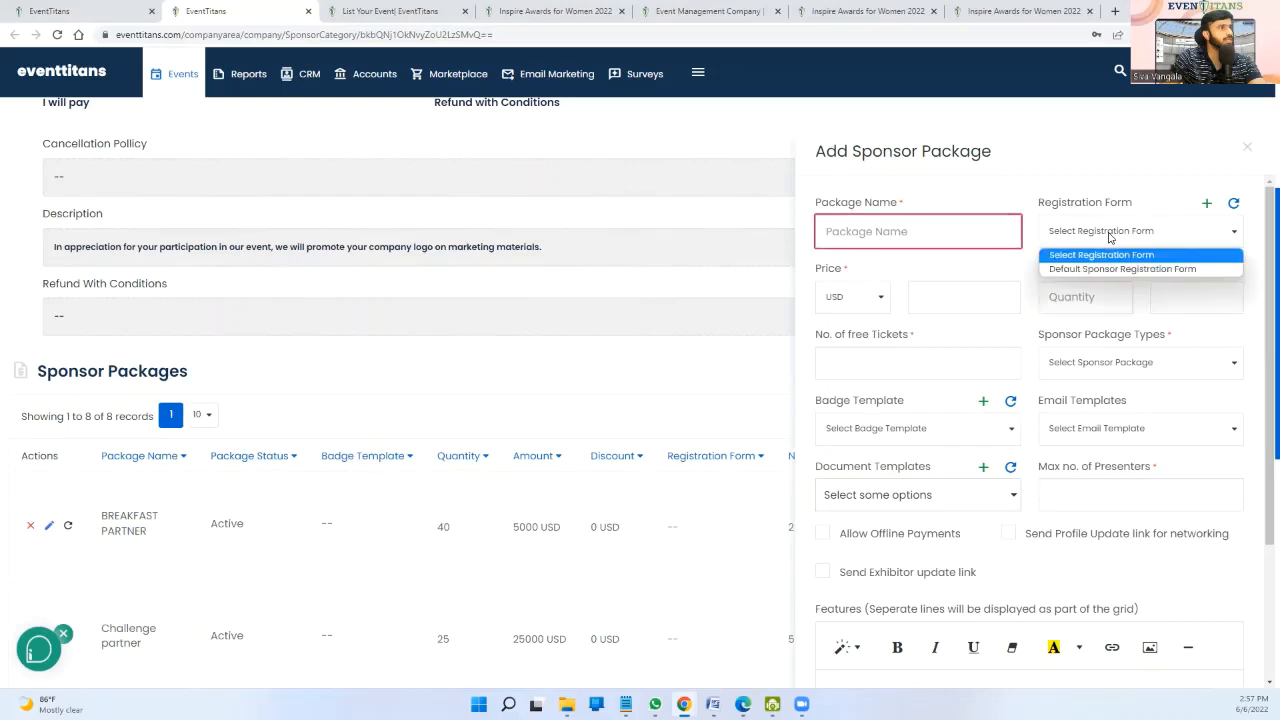
click(1089, 190)
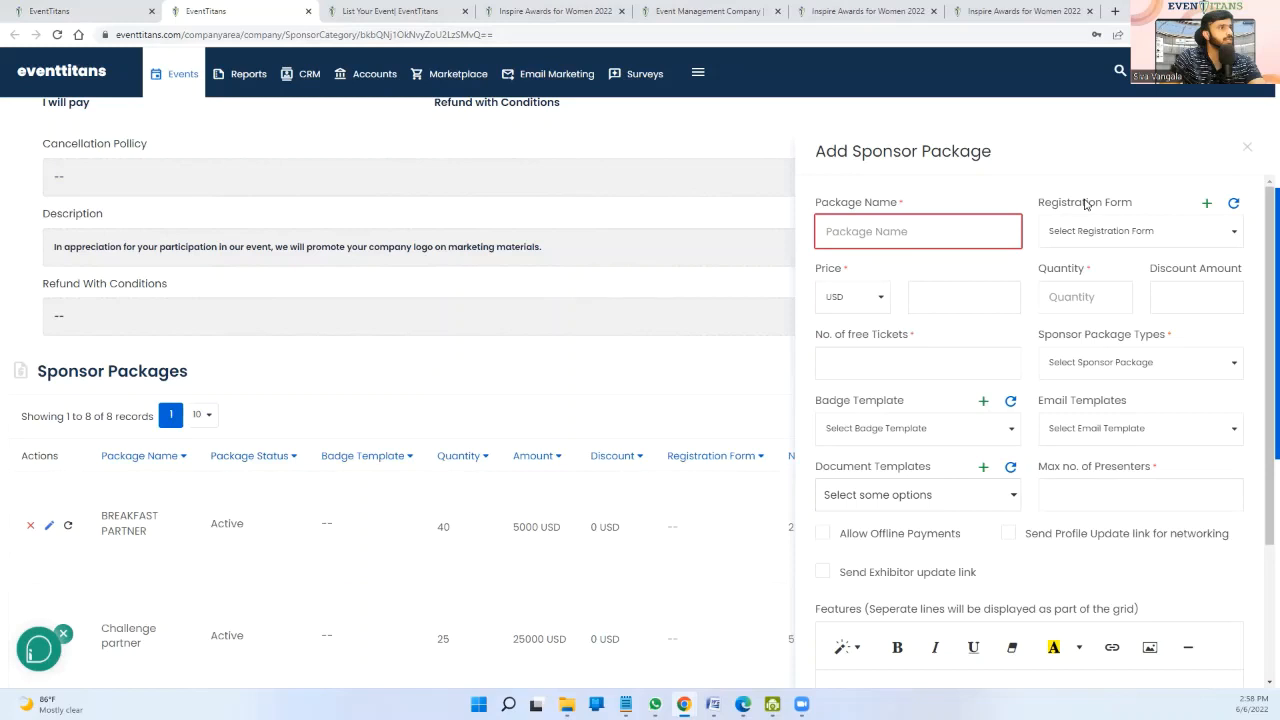
click(948, 298)
click(1133, 296)
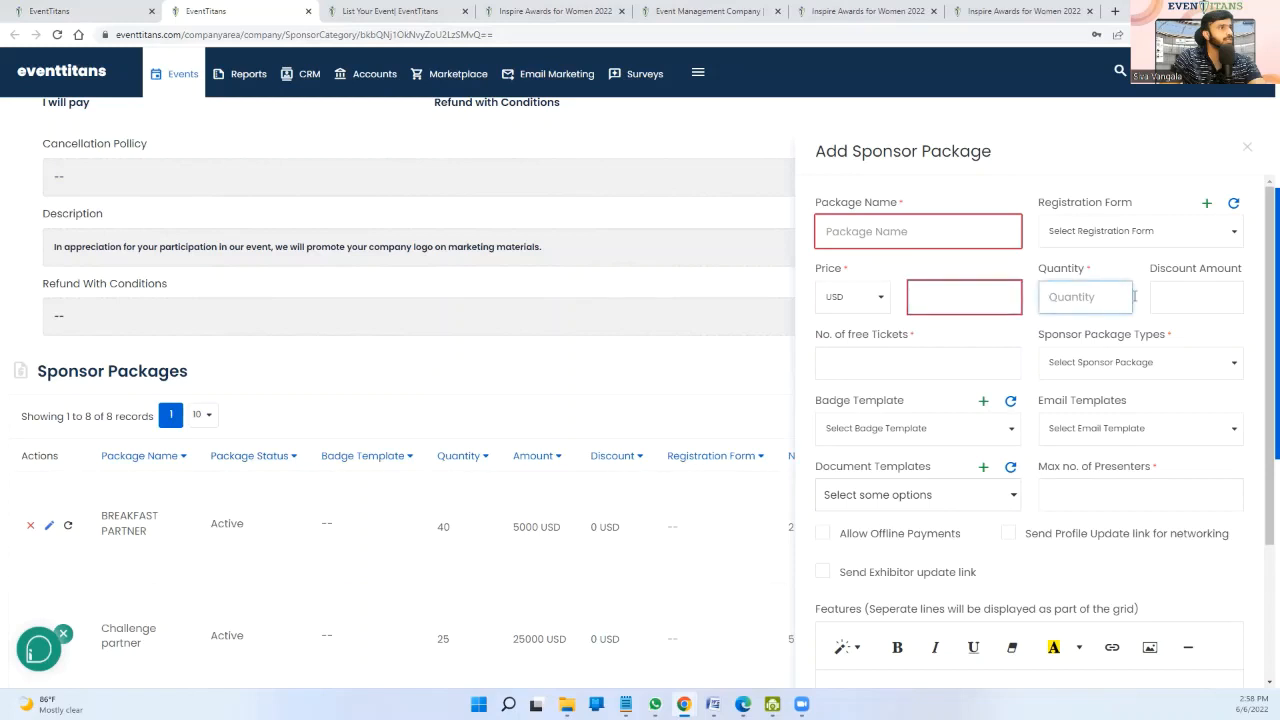
click(1196, 296)
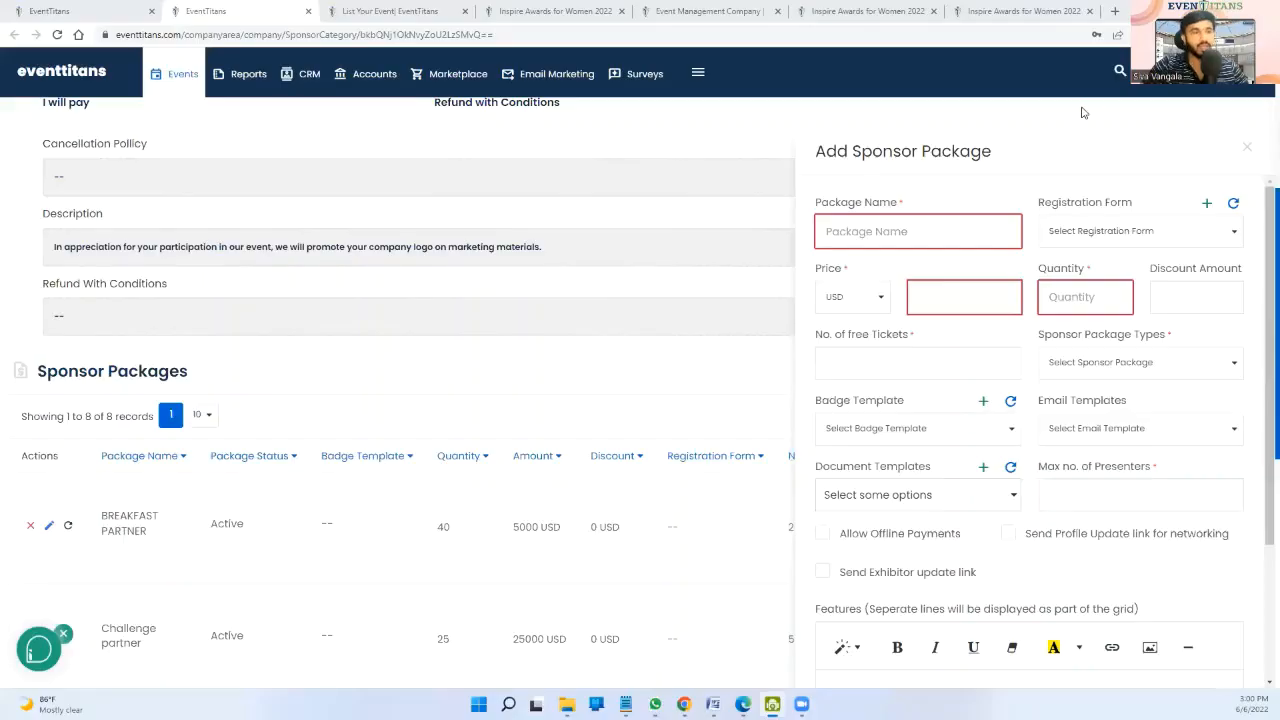
- Set the sponsor package's quantity to 10, its discount amount to 3000 and its price to 13000 USD
click(1067, 306)
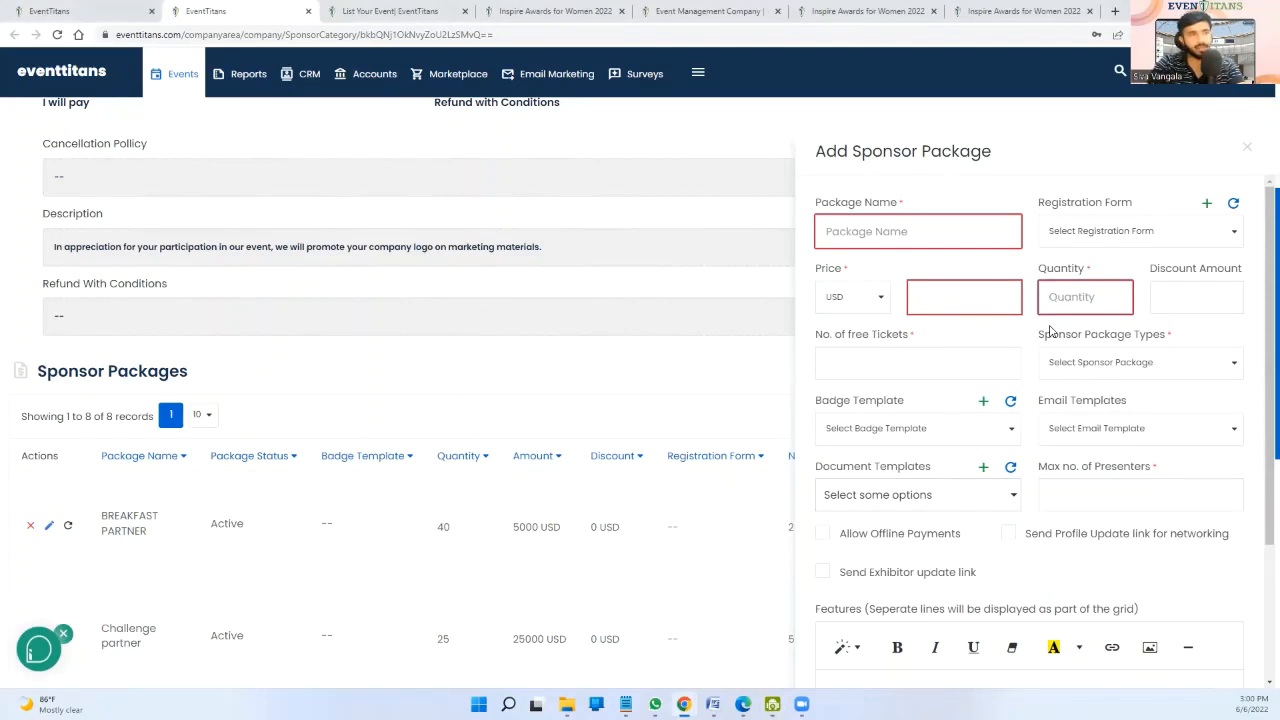
text(10)
key(Tab)
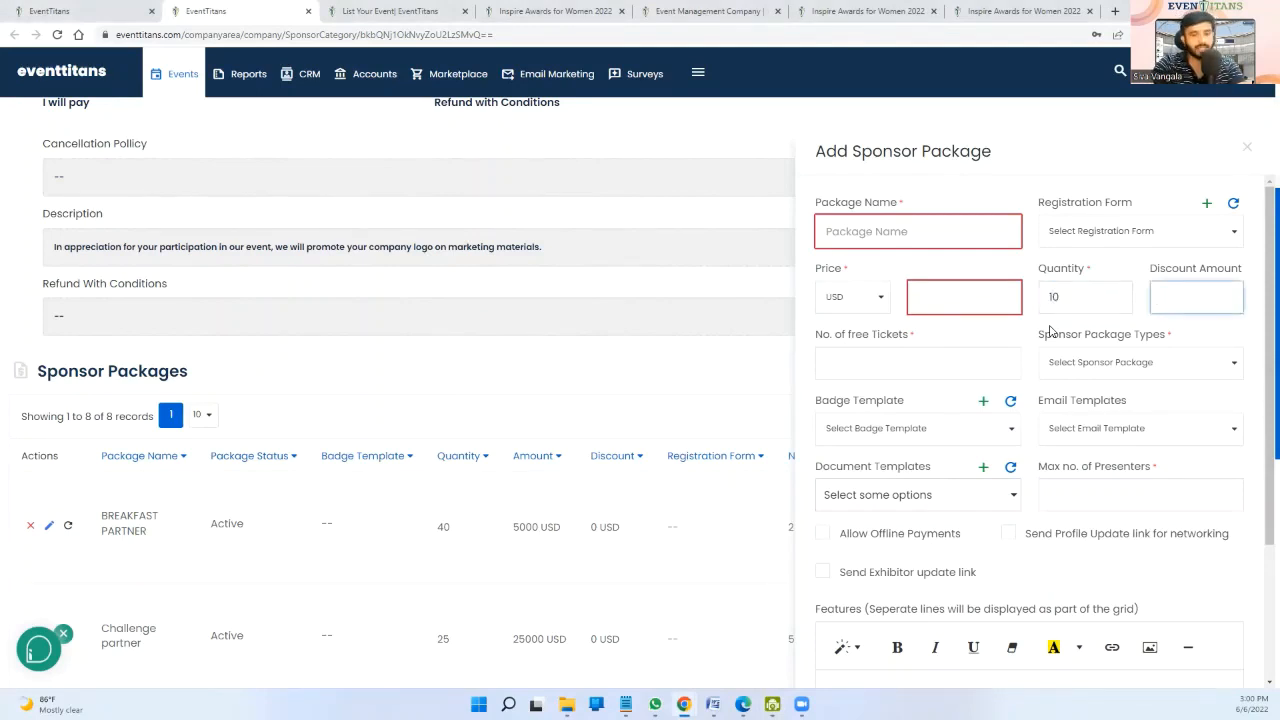
text(3000)
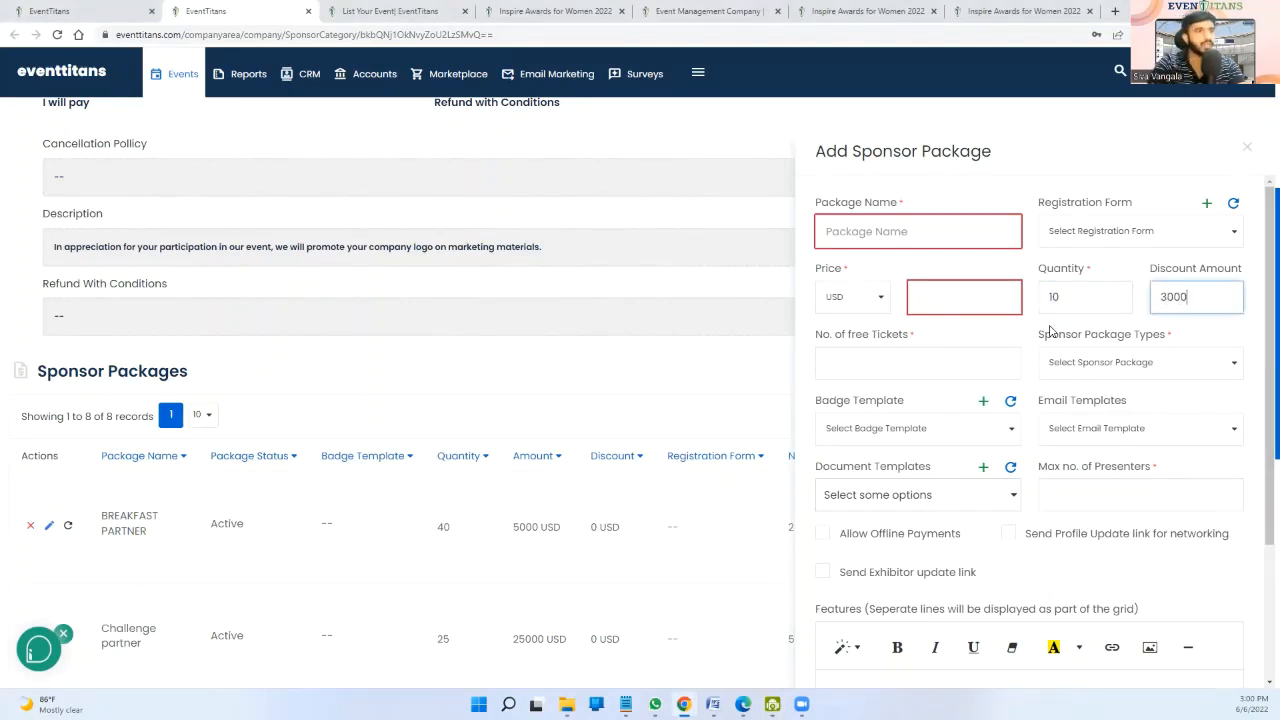
click(950, 297)
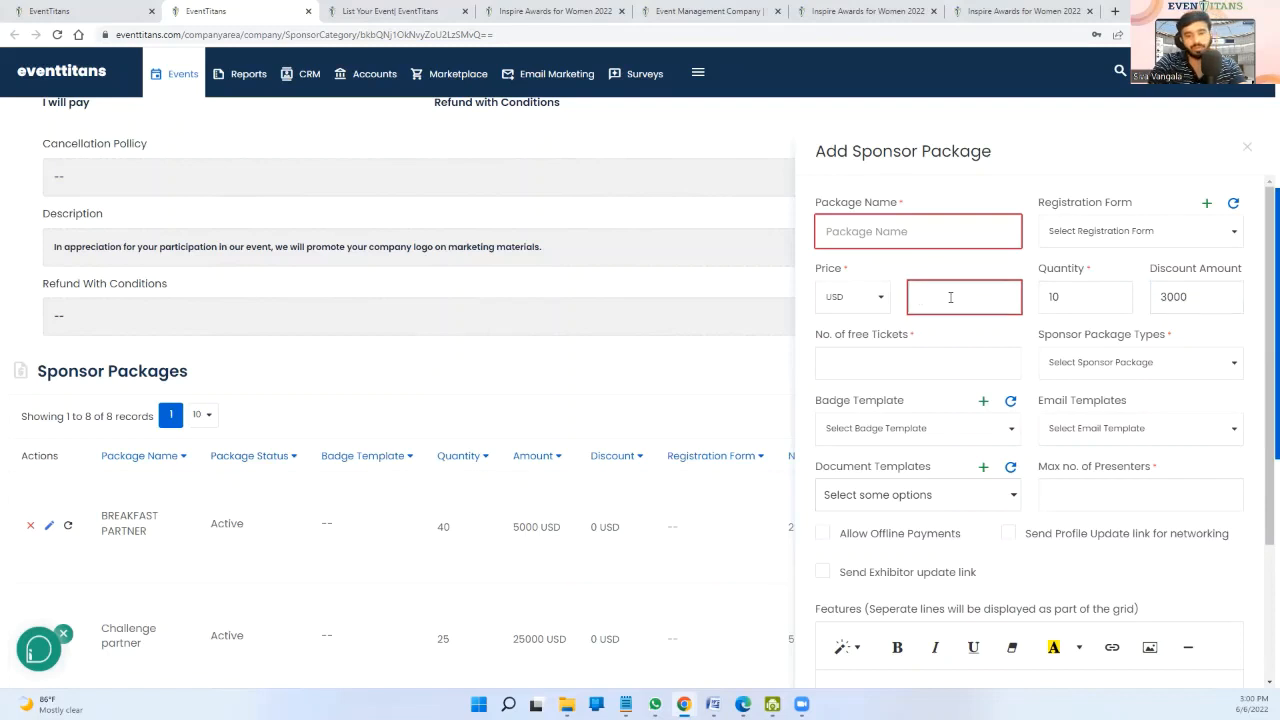
text(13000)
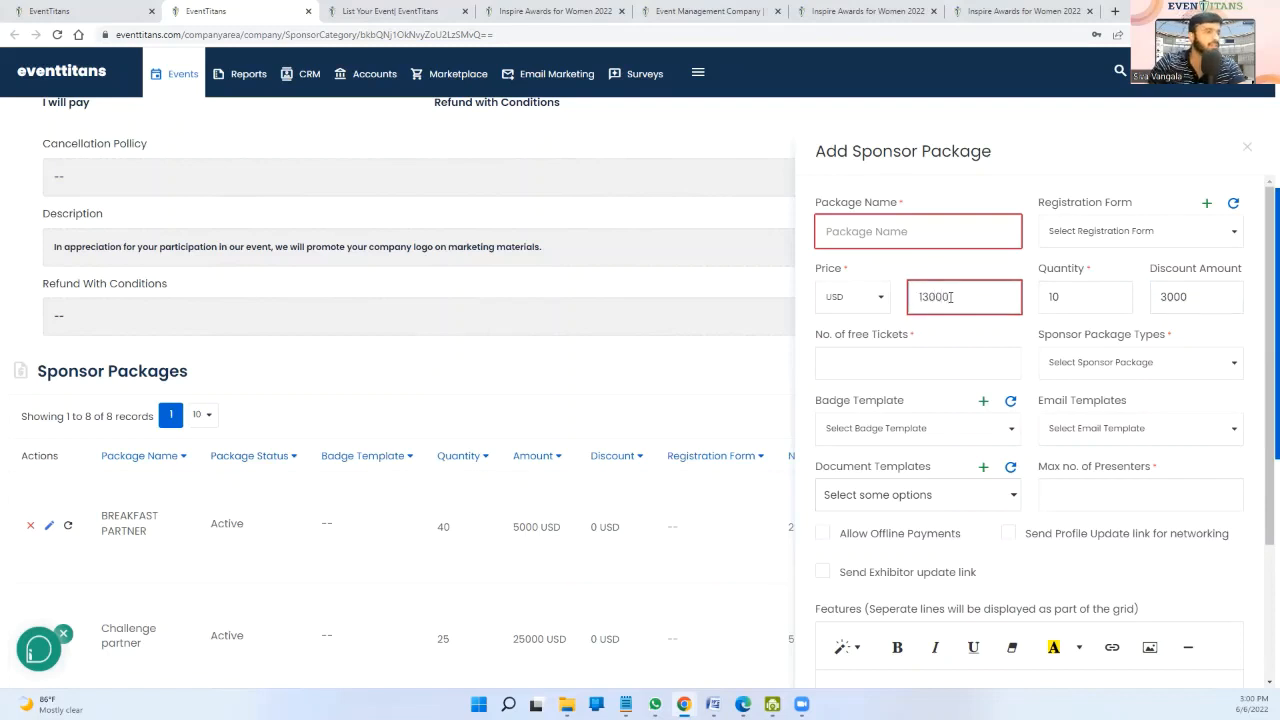
- Give the sponsor package 5 free tickets and the Sponsor & Exhibitor type, and look at the Inspire Awards home page as an example
click(917, 372)
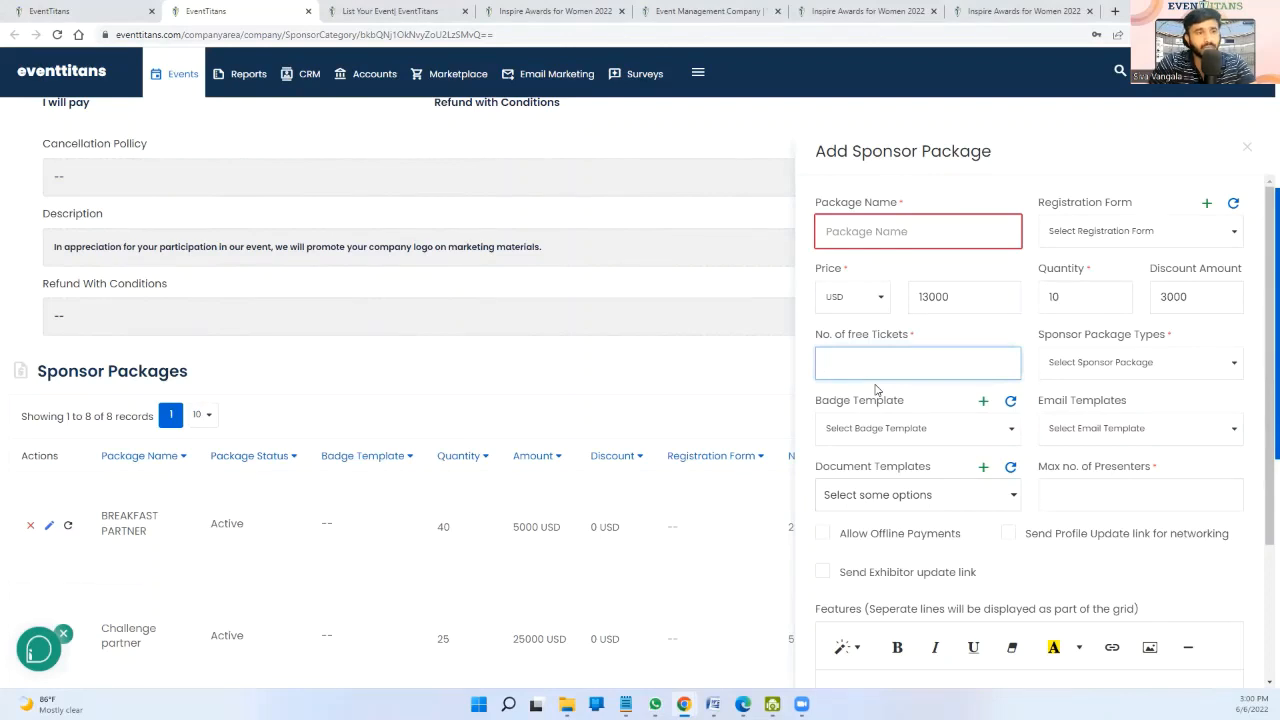
text(5)
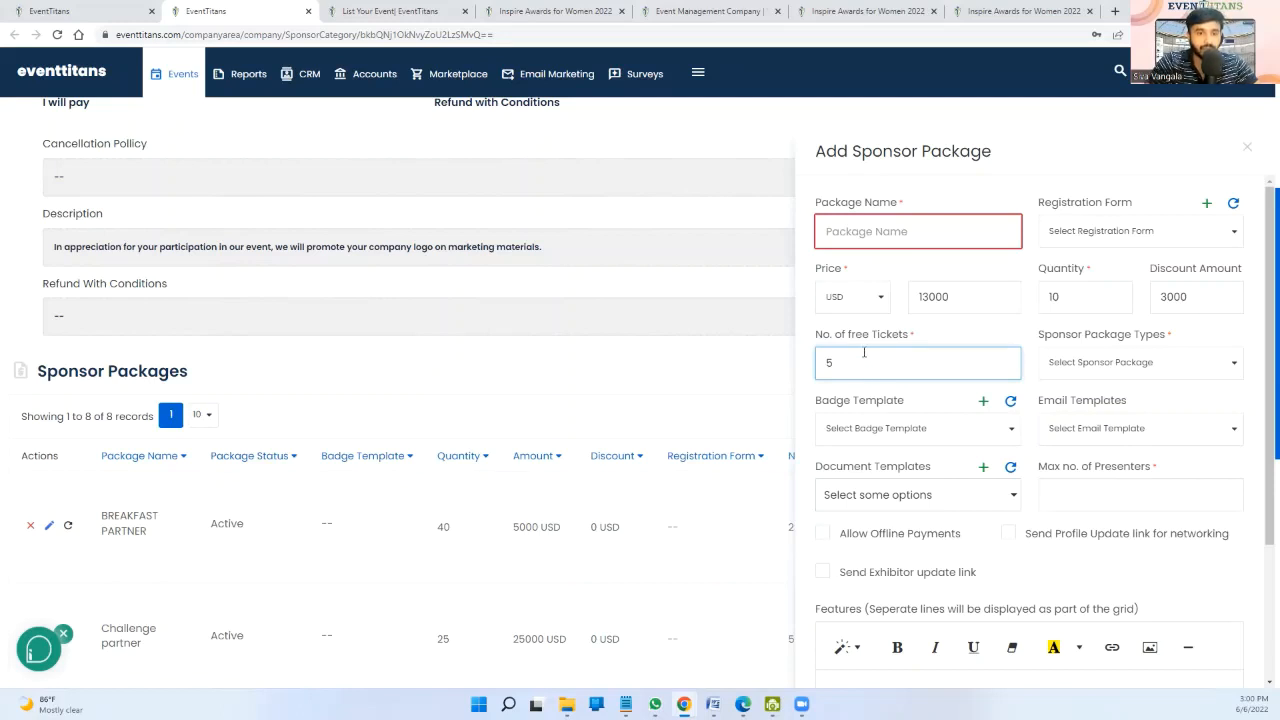
click(1053, 366)
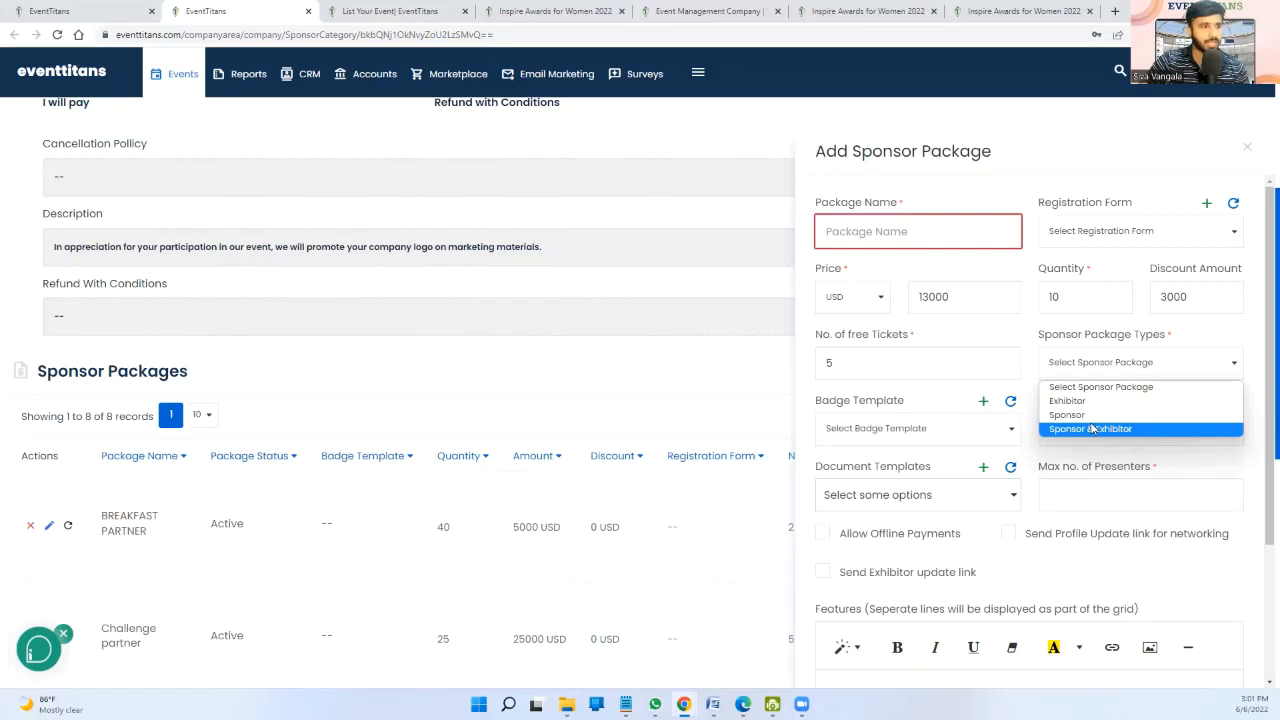
click(1093, 428)
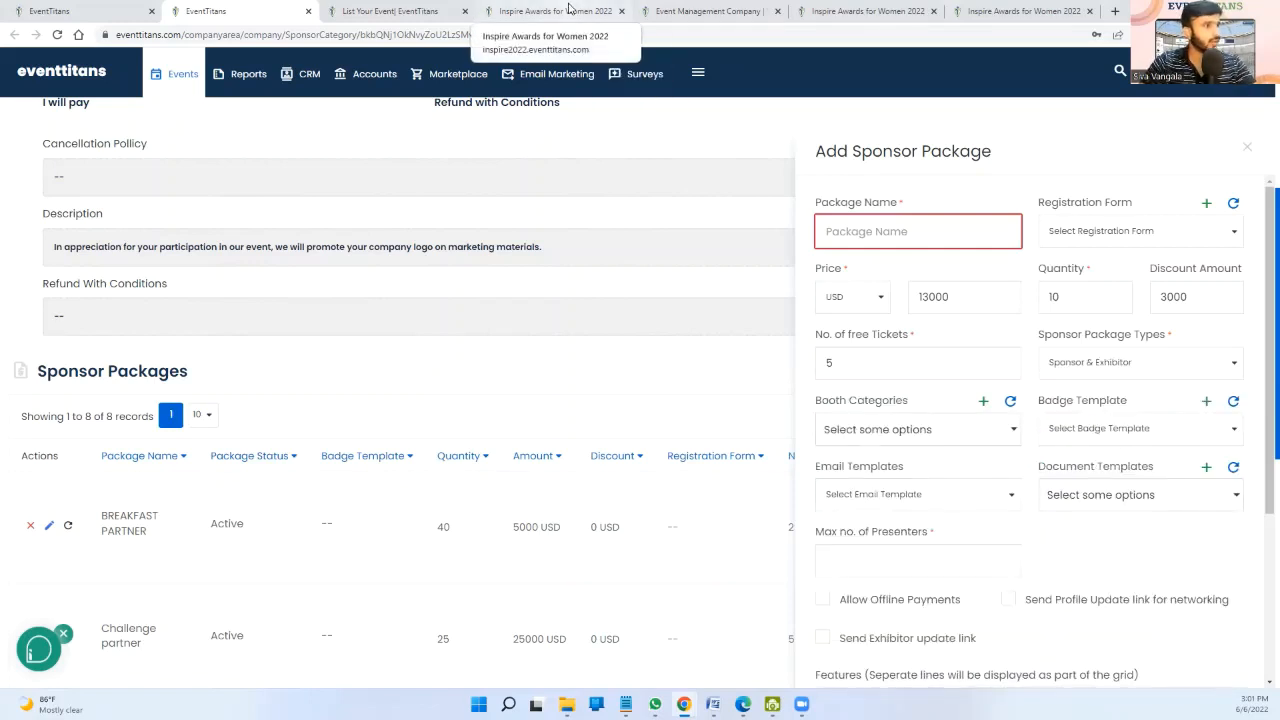
click(568, 9)
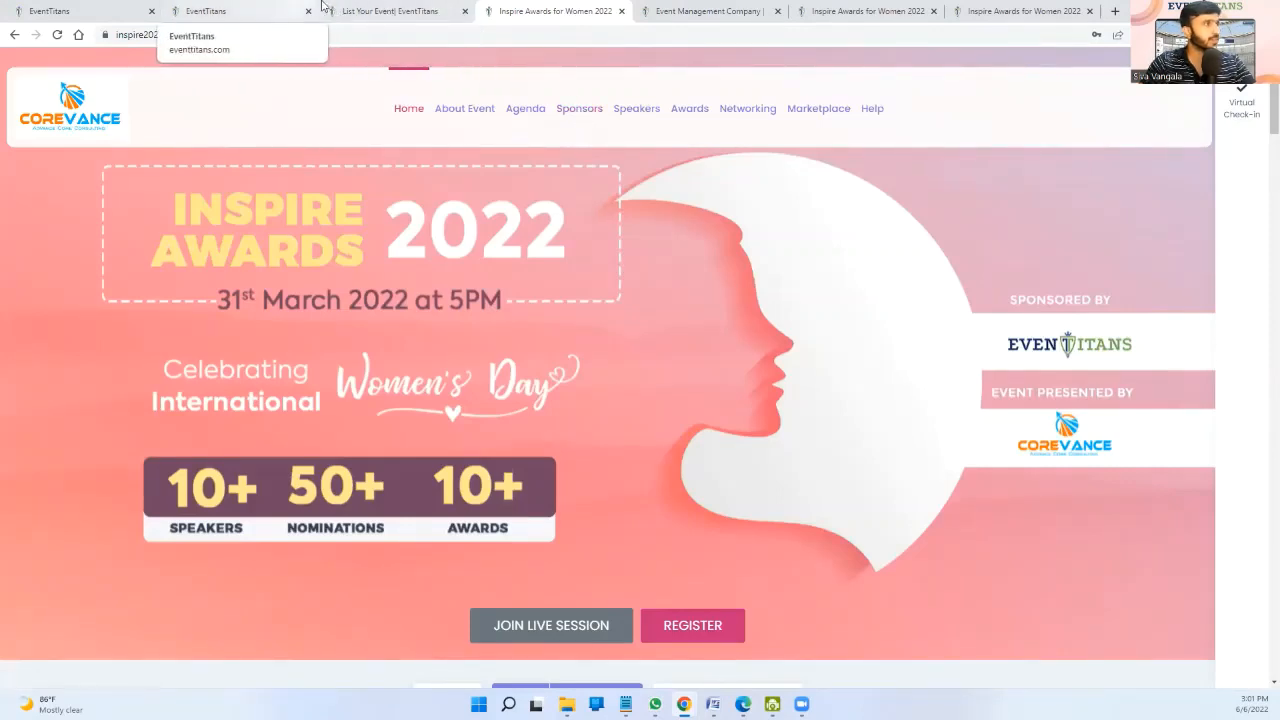
click(252, 8)
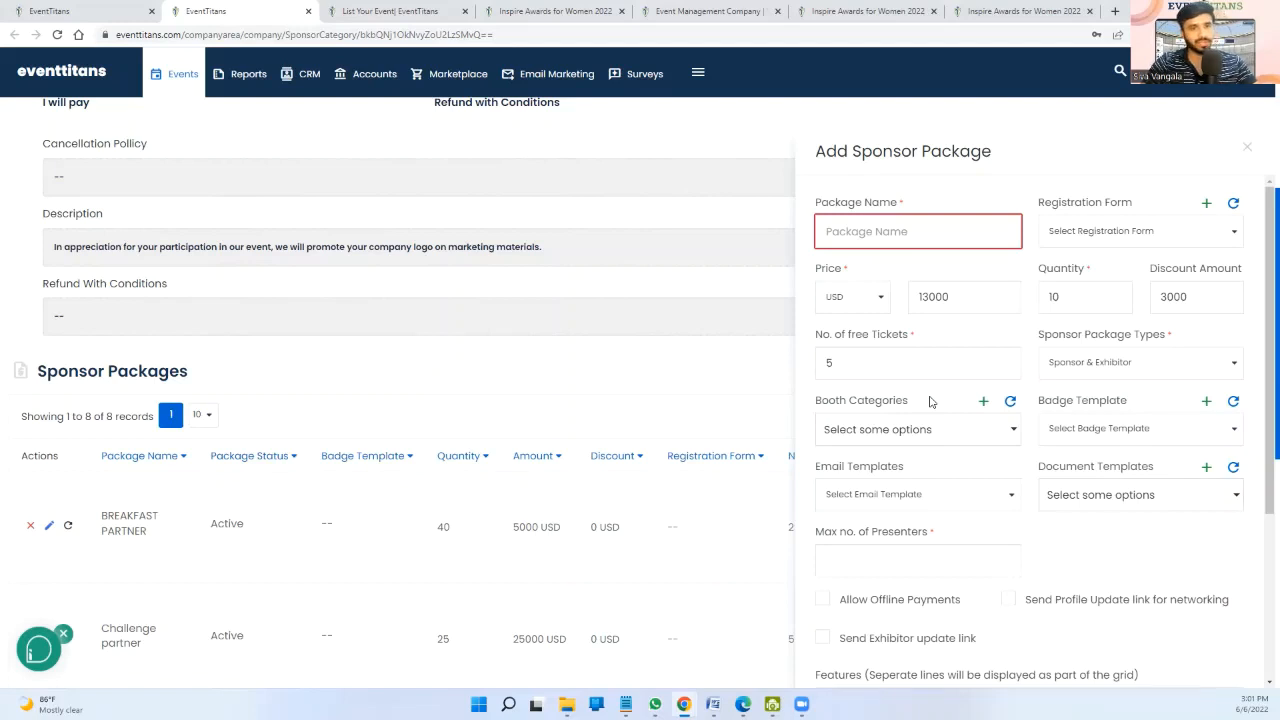
- Start a new booth category from the sponsor package's booth categories, naming it Food Booth with a size of 12 by 12 ft
click(877, 429)
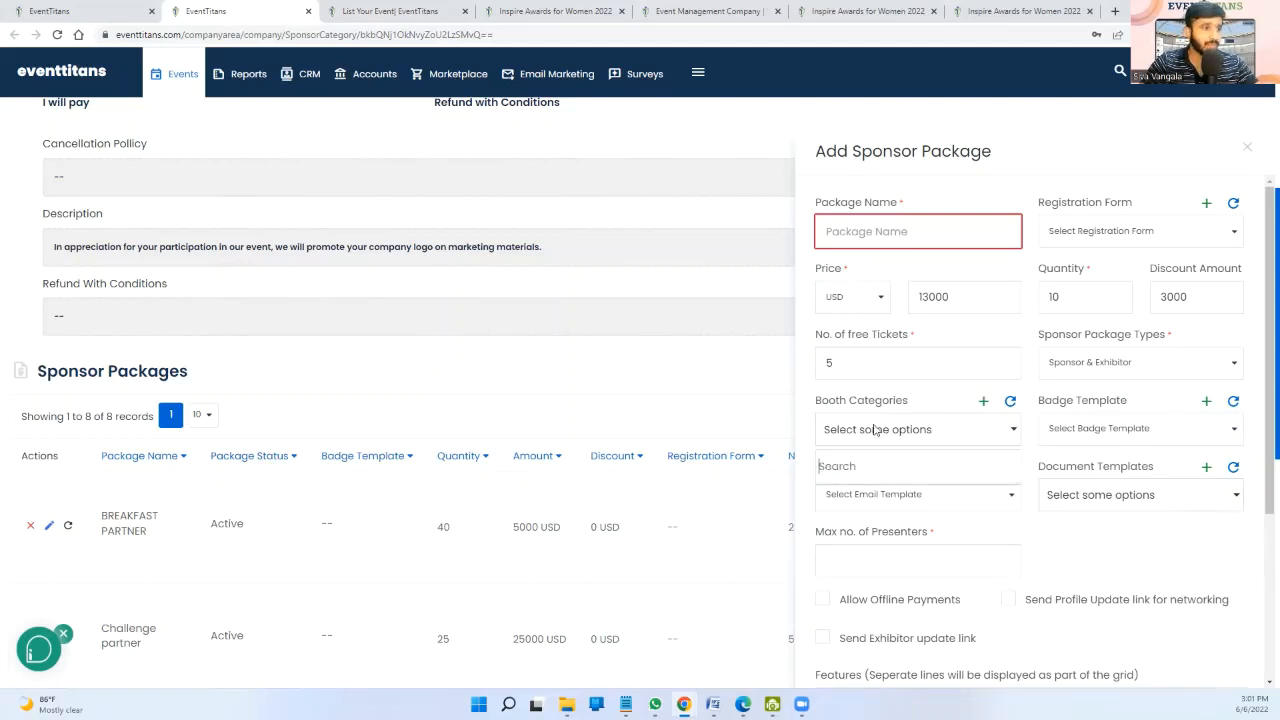
click(985, 404)
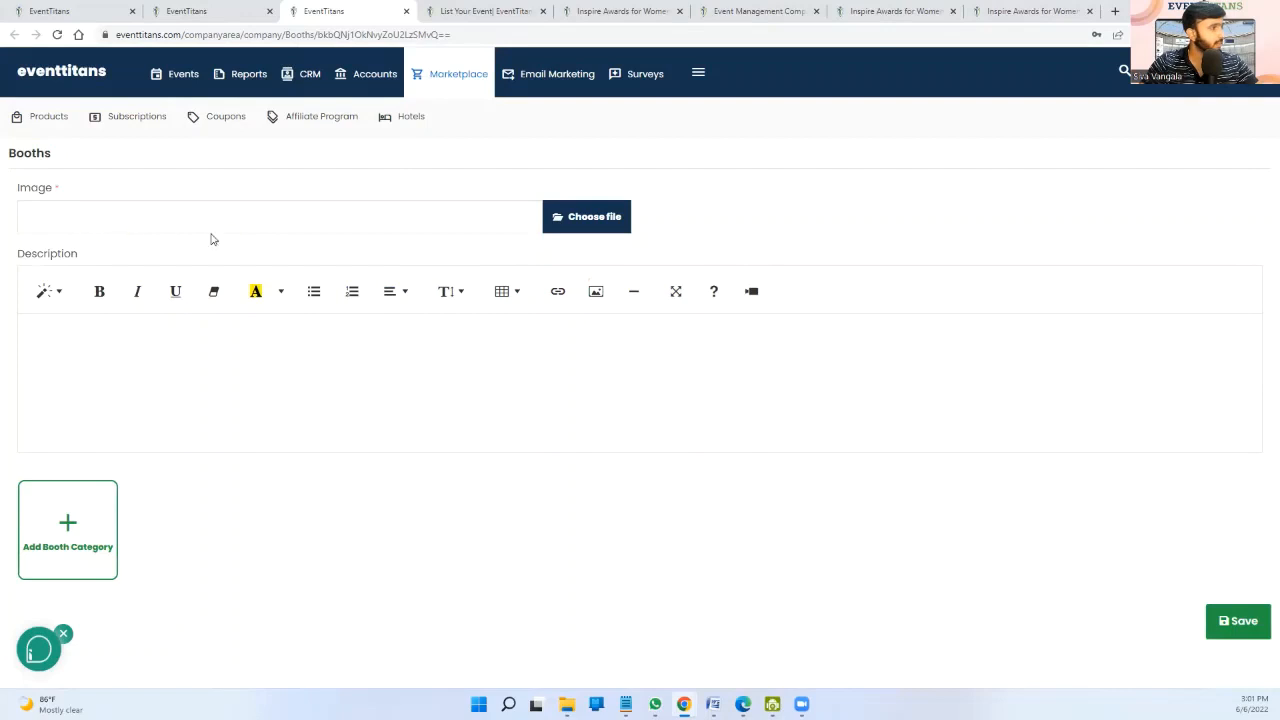
click(62, 522)
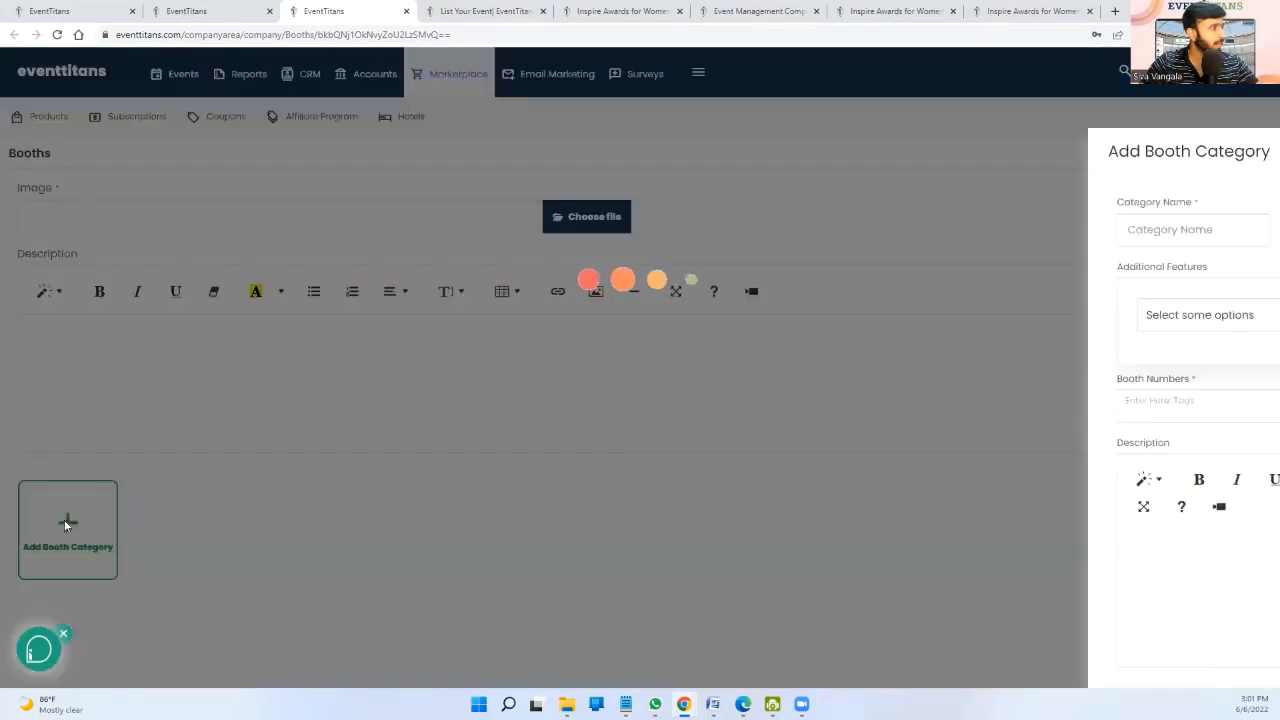
click(678, 229)
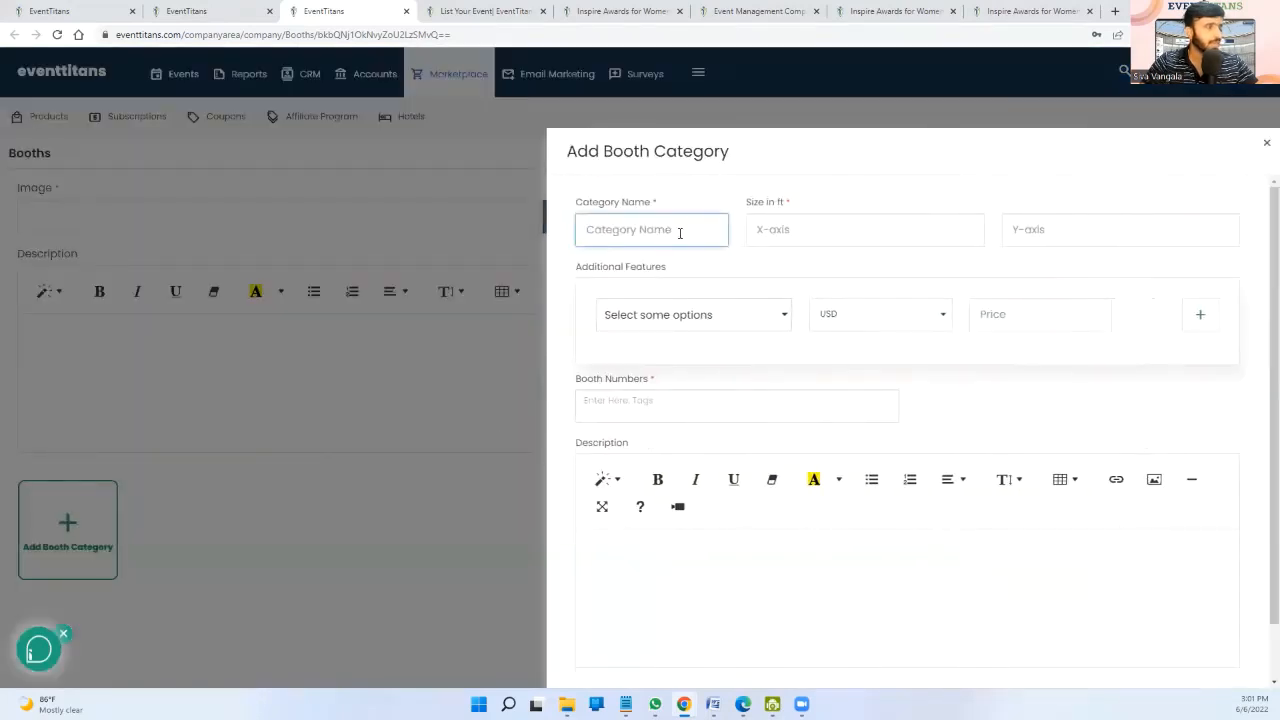
text(Food)
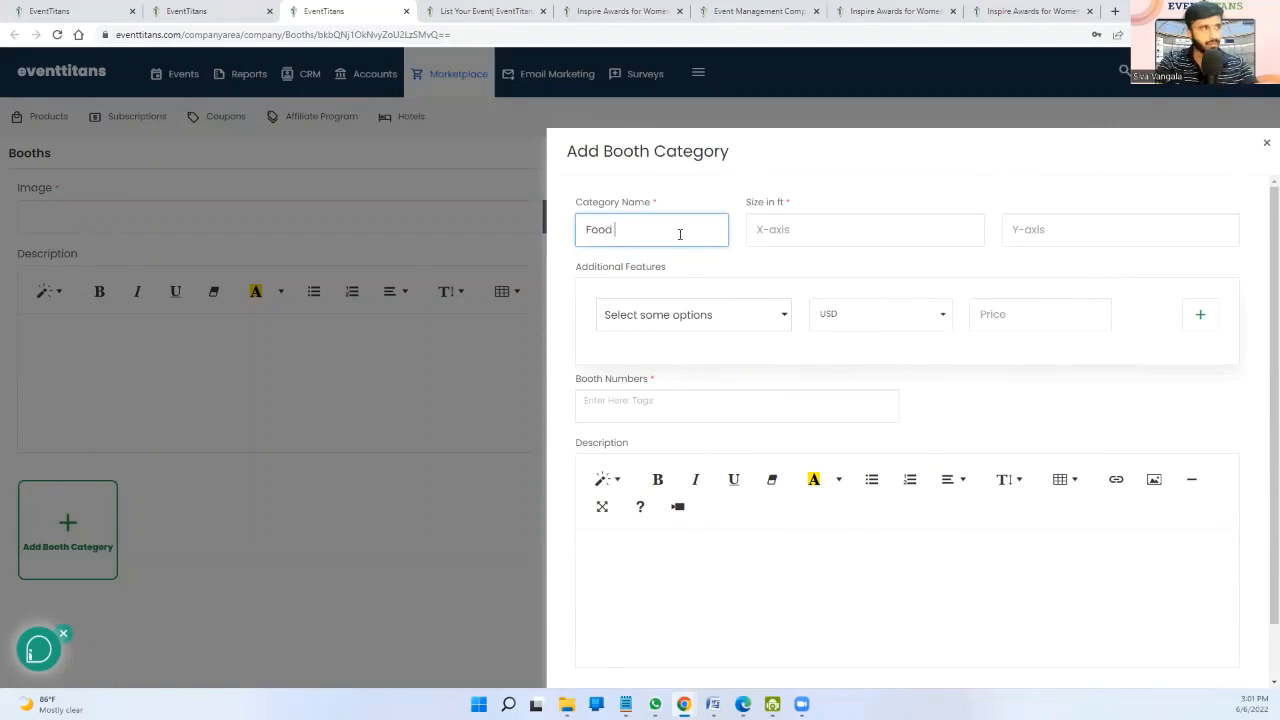
text( Booth)
key(Tab)
text(12)
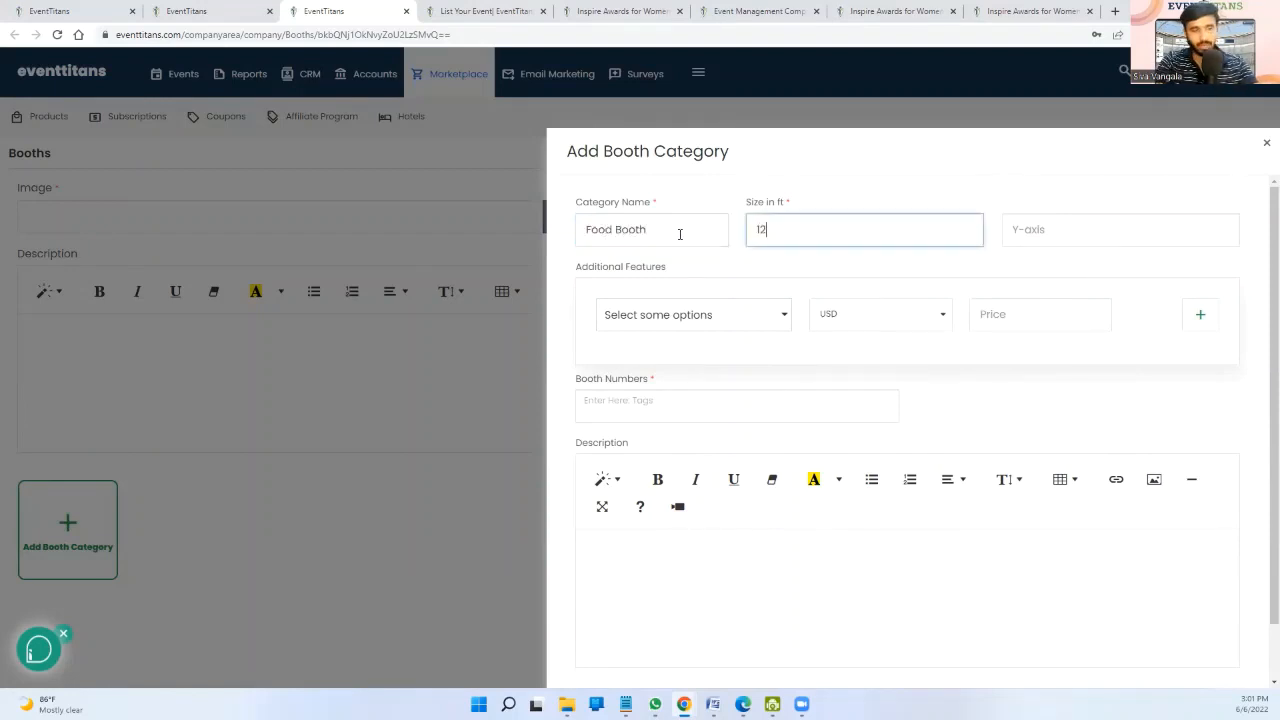
key(Tab)
text(12)
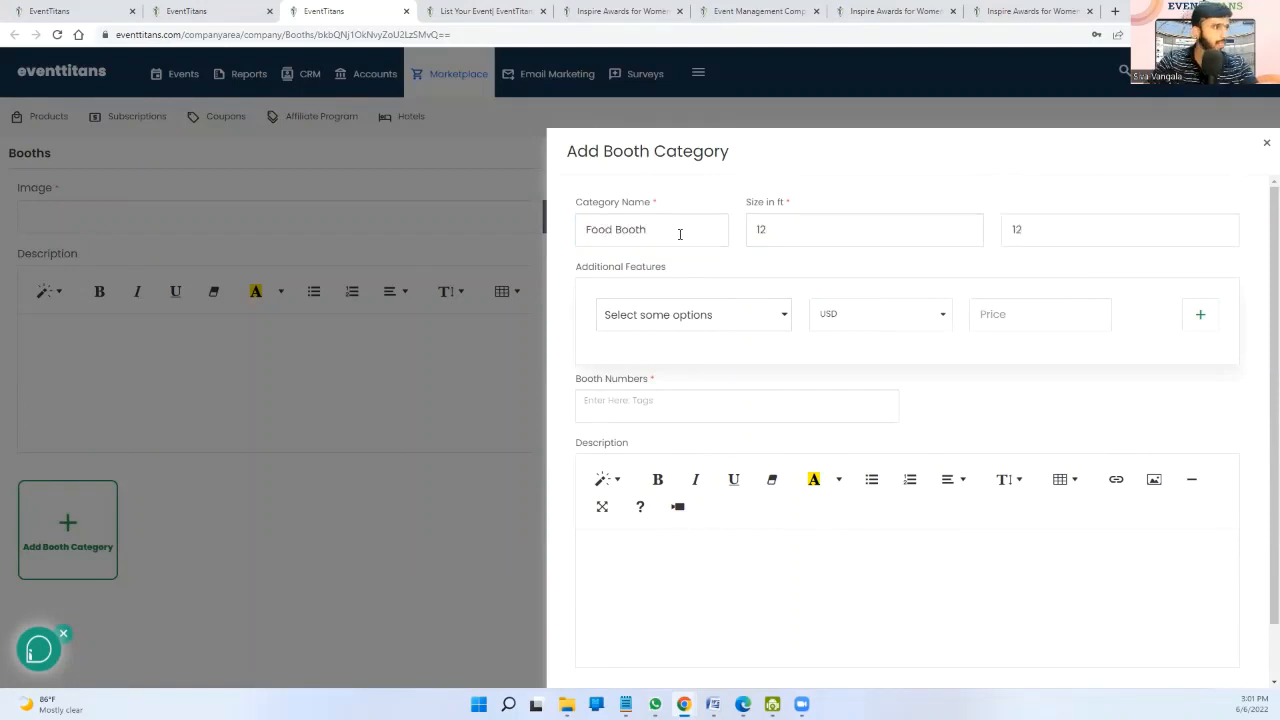
- Add a new additional feature option named Cables for the booth category
click(675, 312)
click(645, 388)
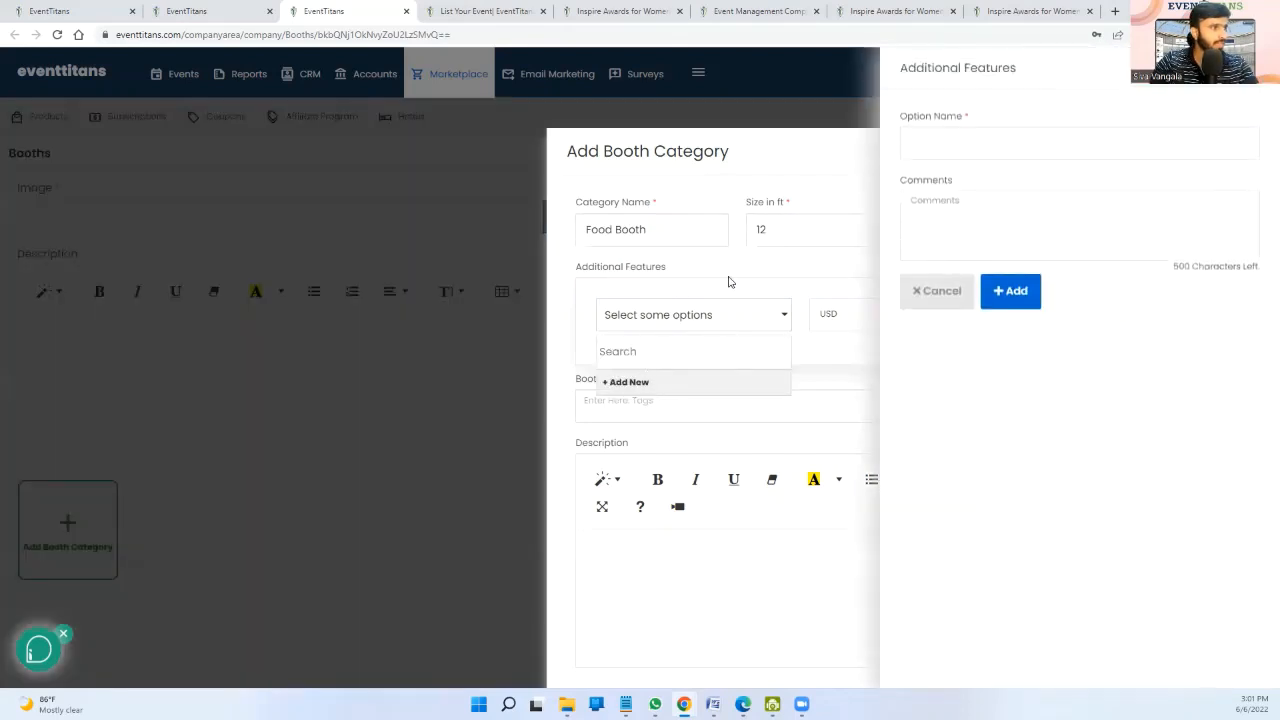
click(937, 157)
text(Cable)
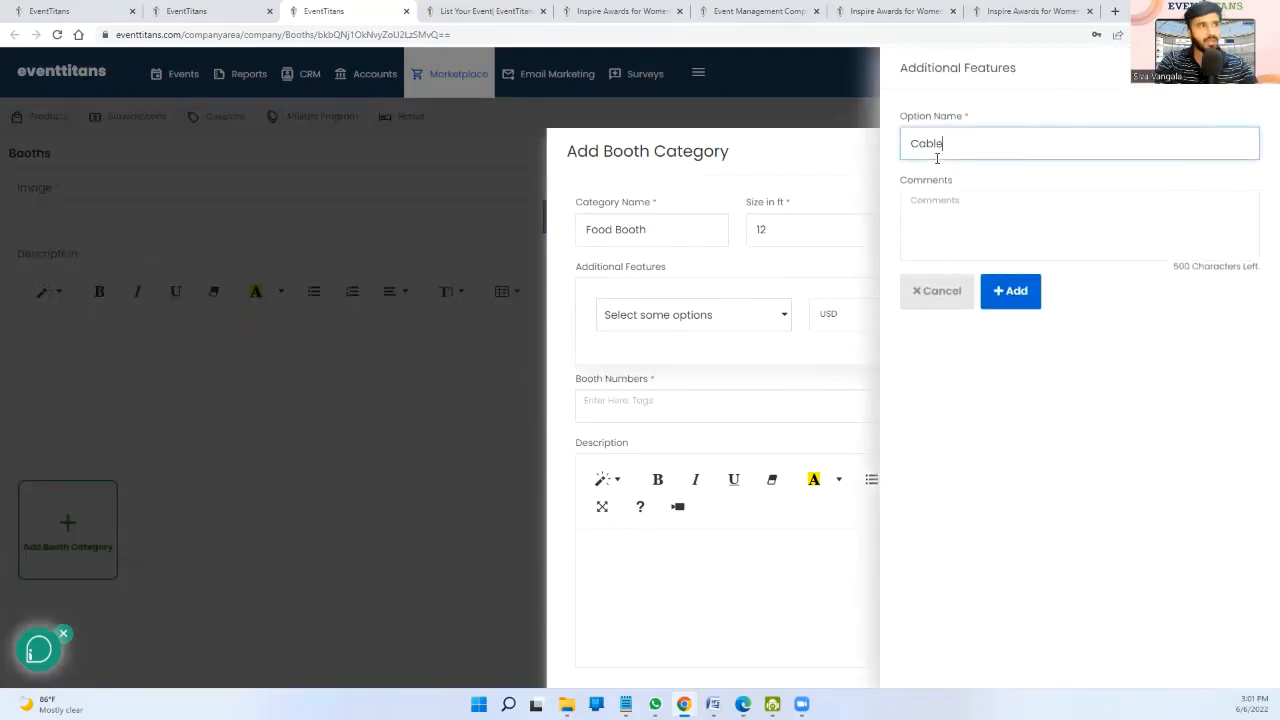
text(s)
click(1008, 293)
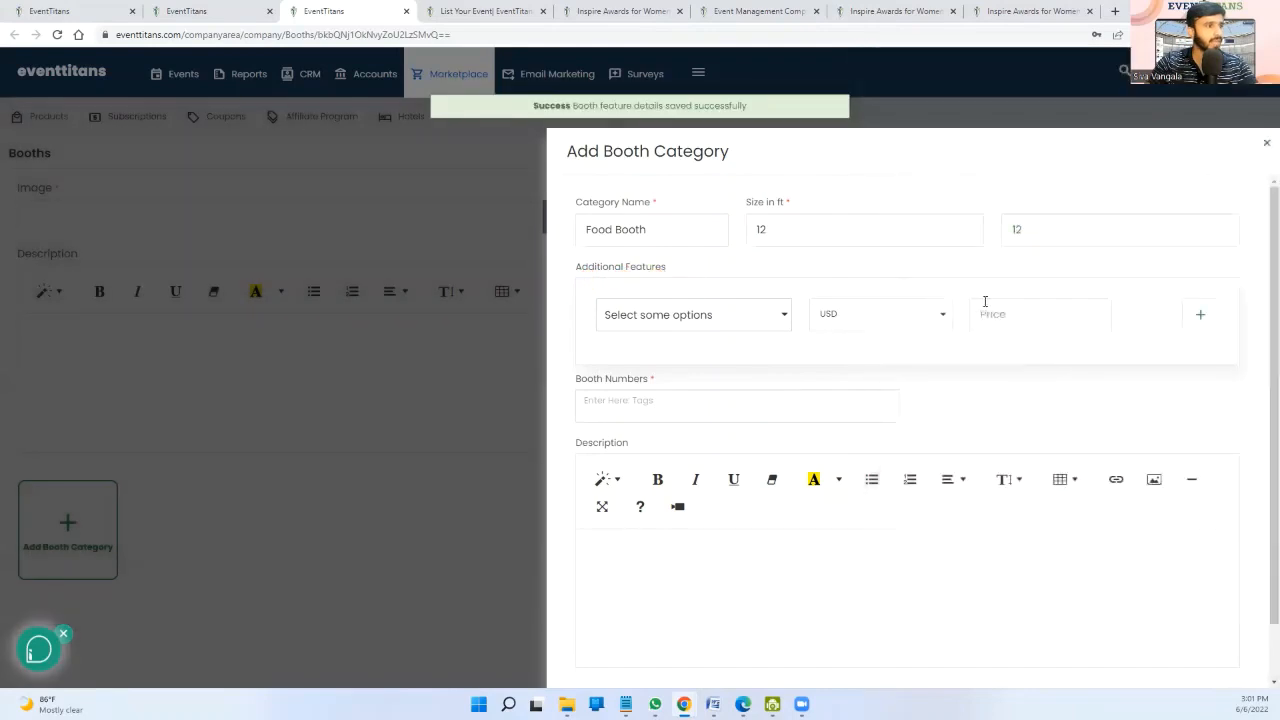
- Assign the Cables feature to the Food Booth category with a price of 20 USD
click(1020, 310)
text(20)
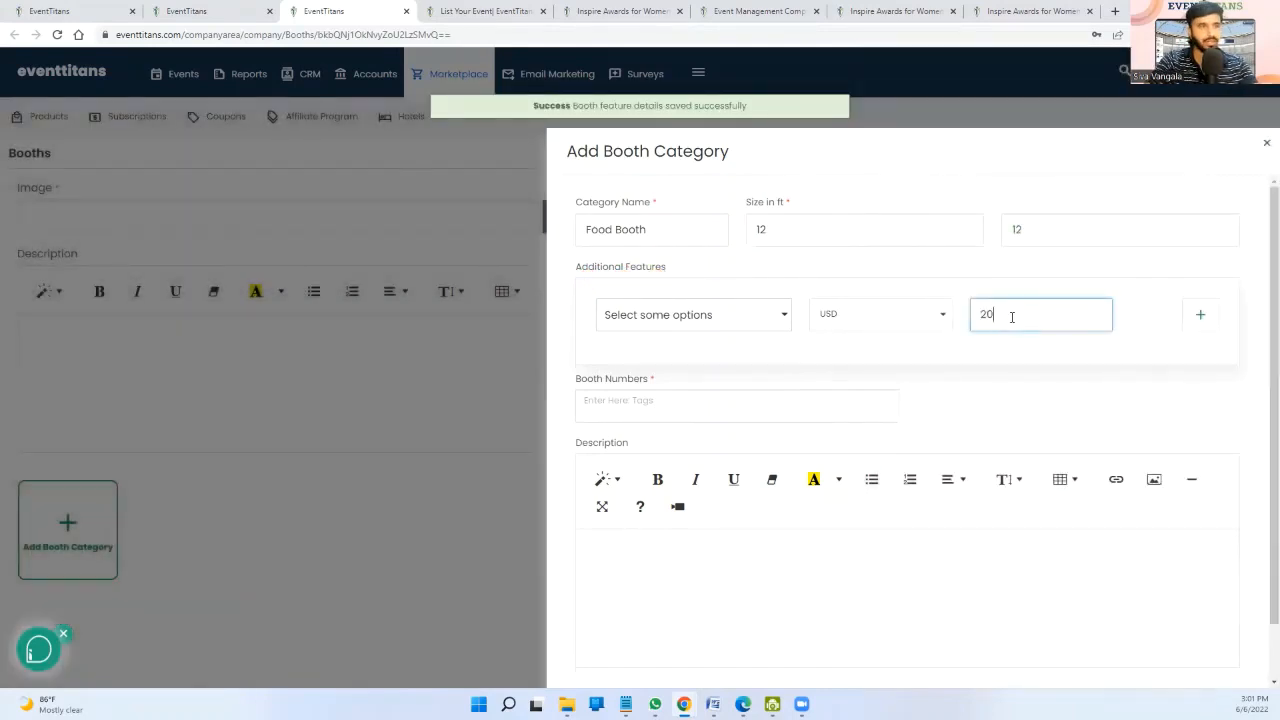
click(665, 413)
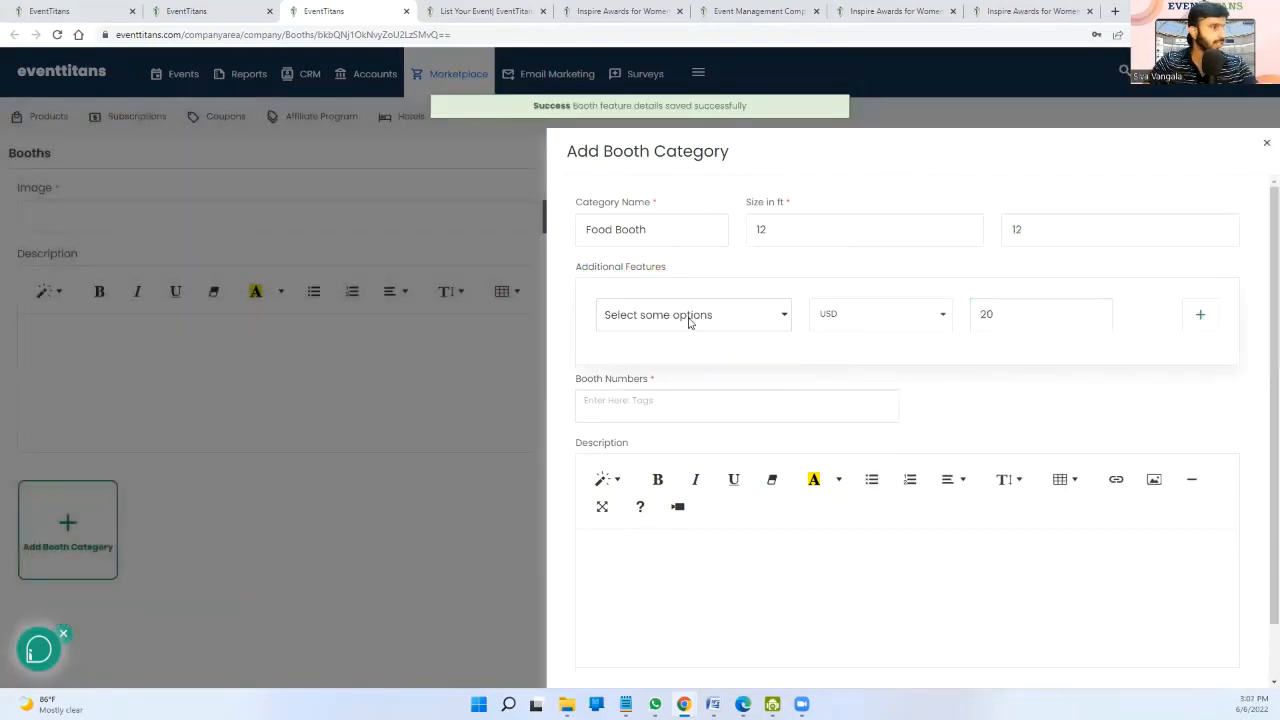
click(689, 318)
click(648, 410)
click(959, 397)
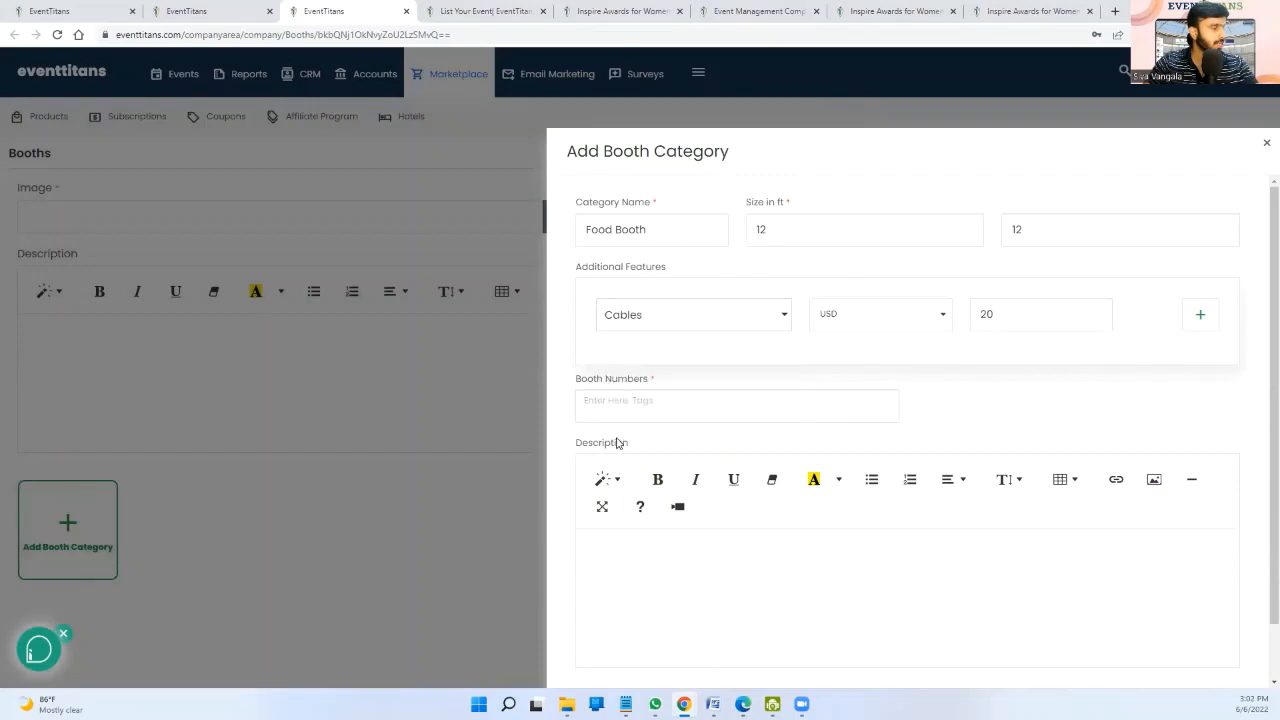
- Enter booth numbers A123 and B456 for the Food Booth category and save the category
click(636, 403)
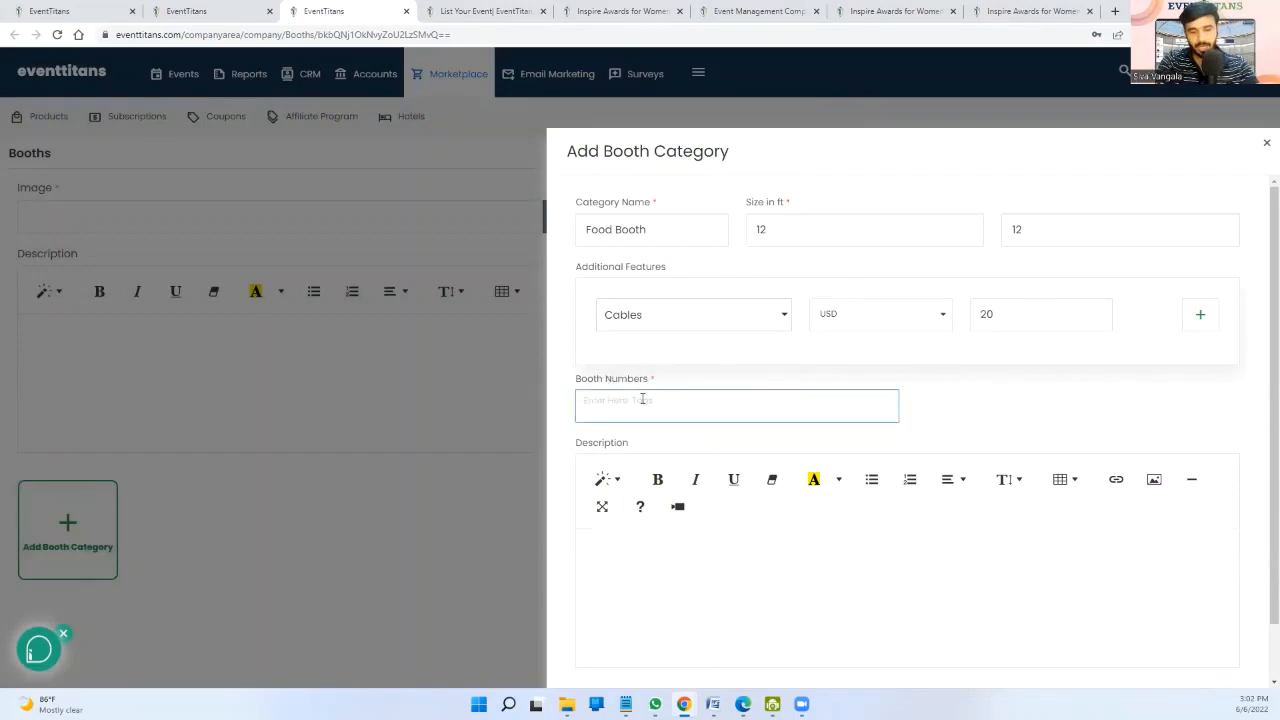
text(A12)
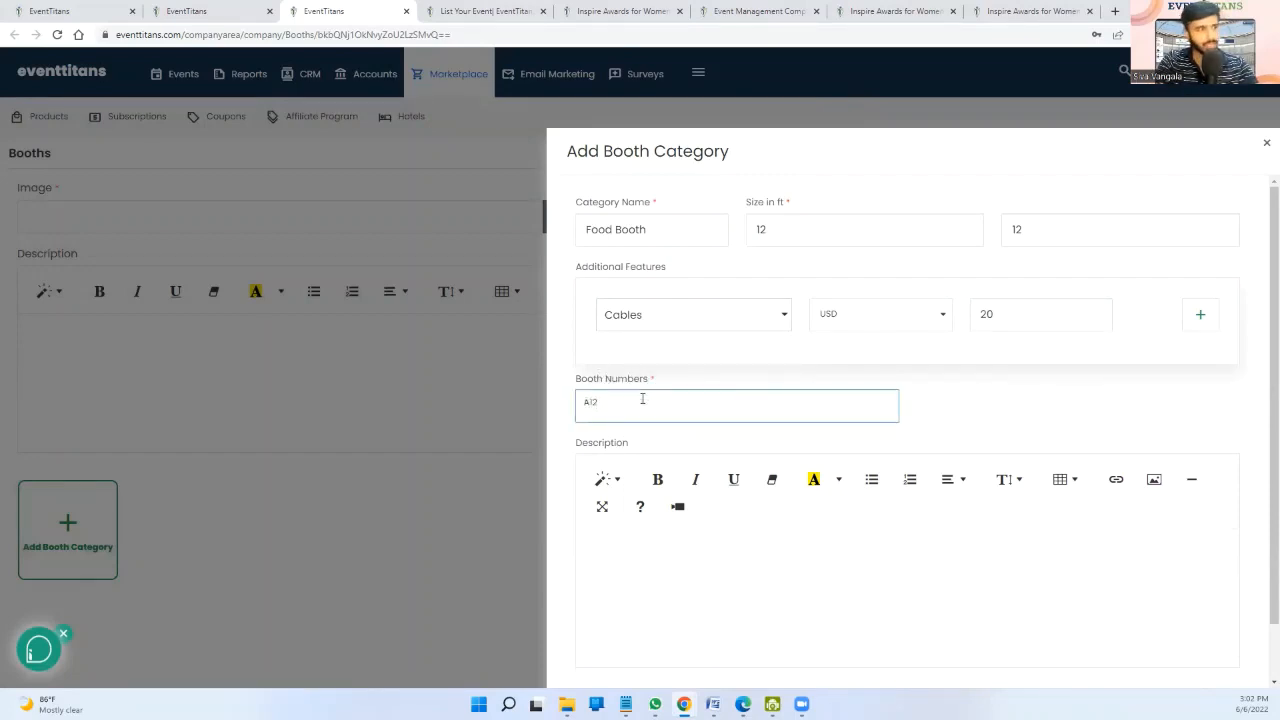
text(3)
key(Return)
text(B56)
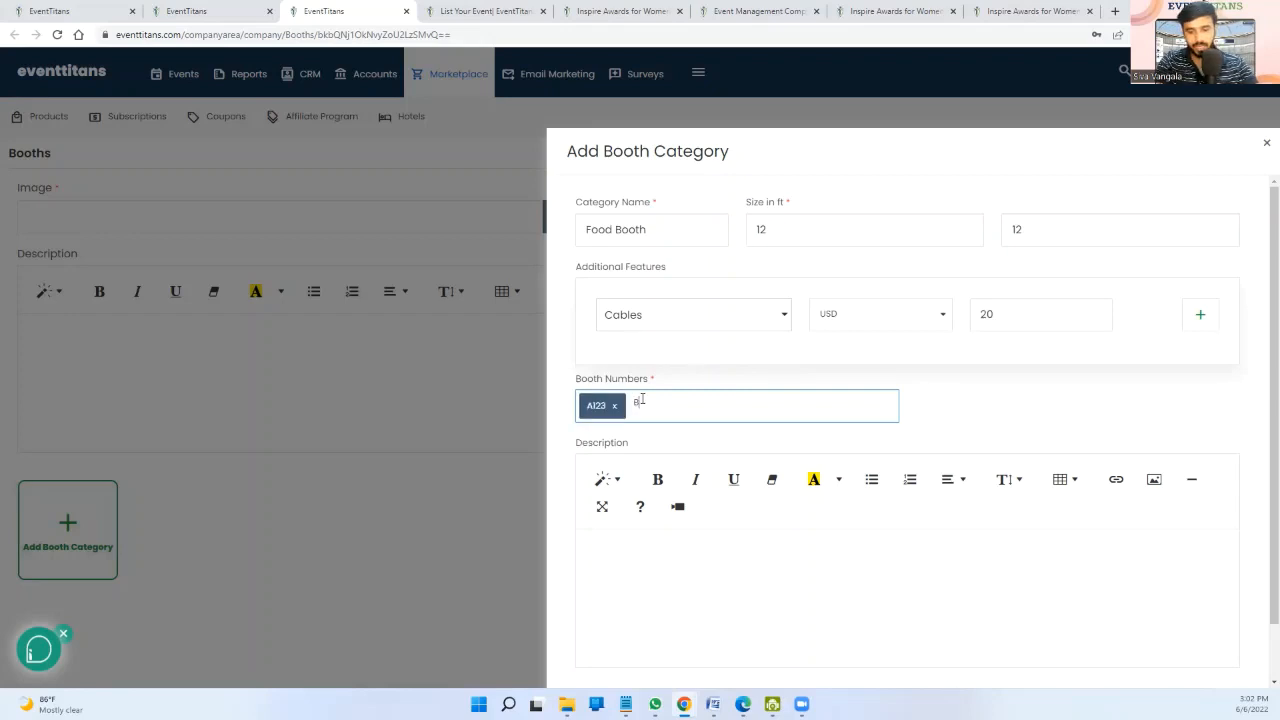
key(Return)
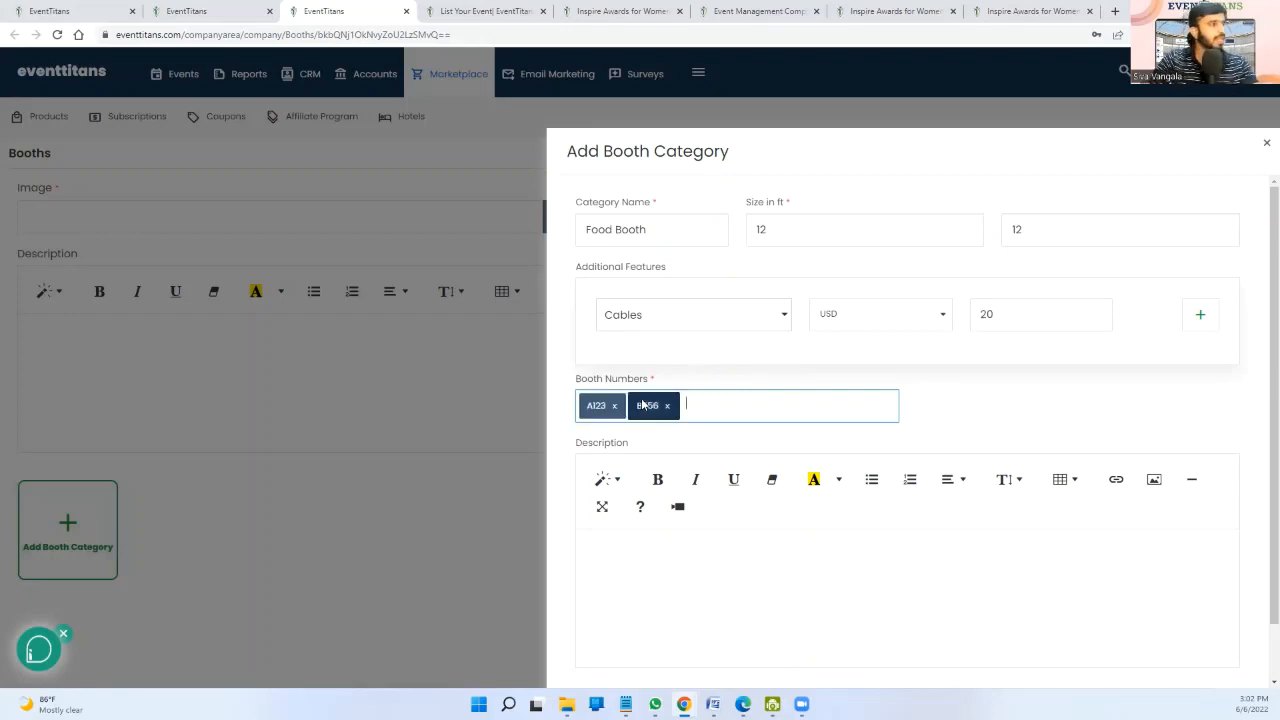
scroll(1097, 491, down, 1)
click(1157, 643)
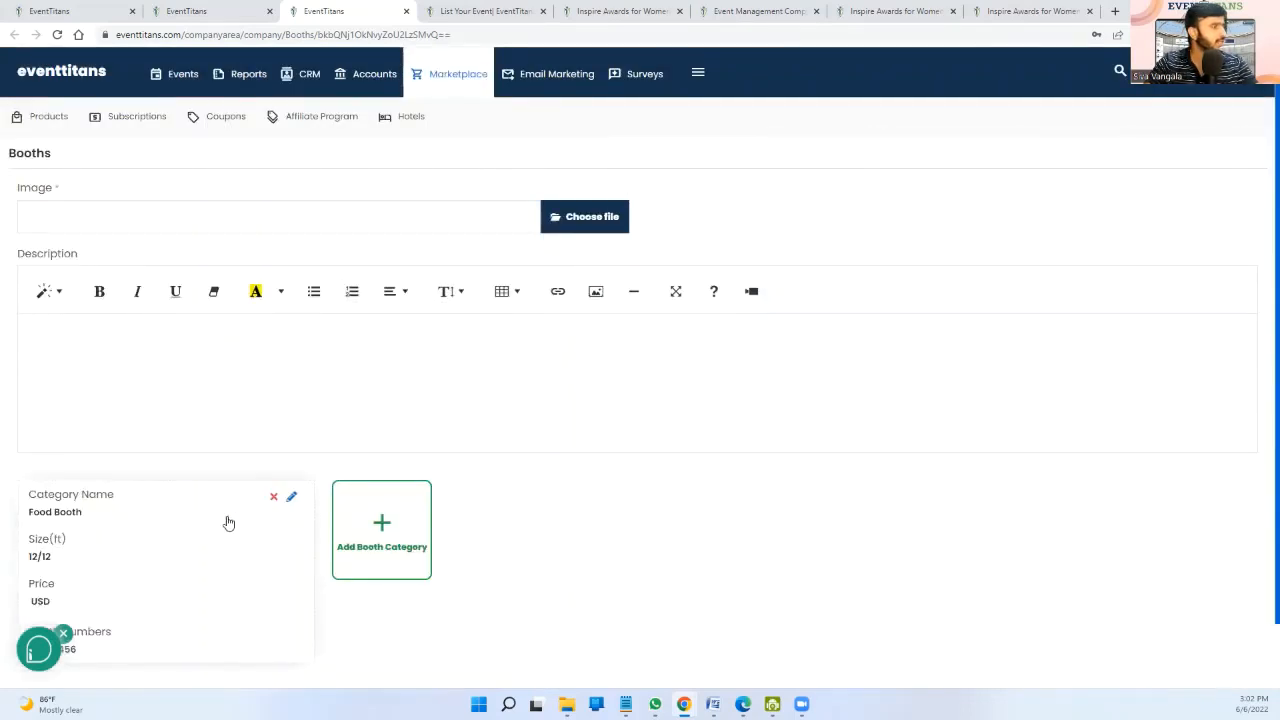
- Upload 1181.jpg from the ET pictures folder as the booths image and save the booths page
click(62, 633)
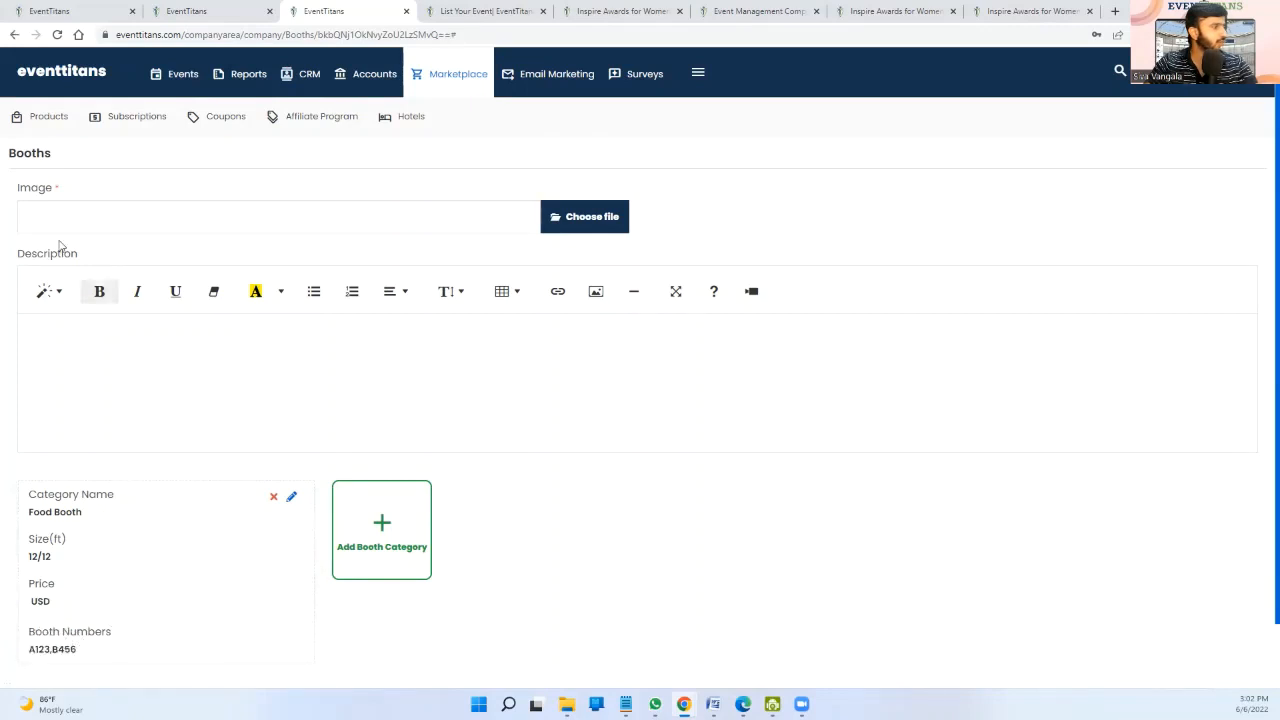
click(618, 228)
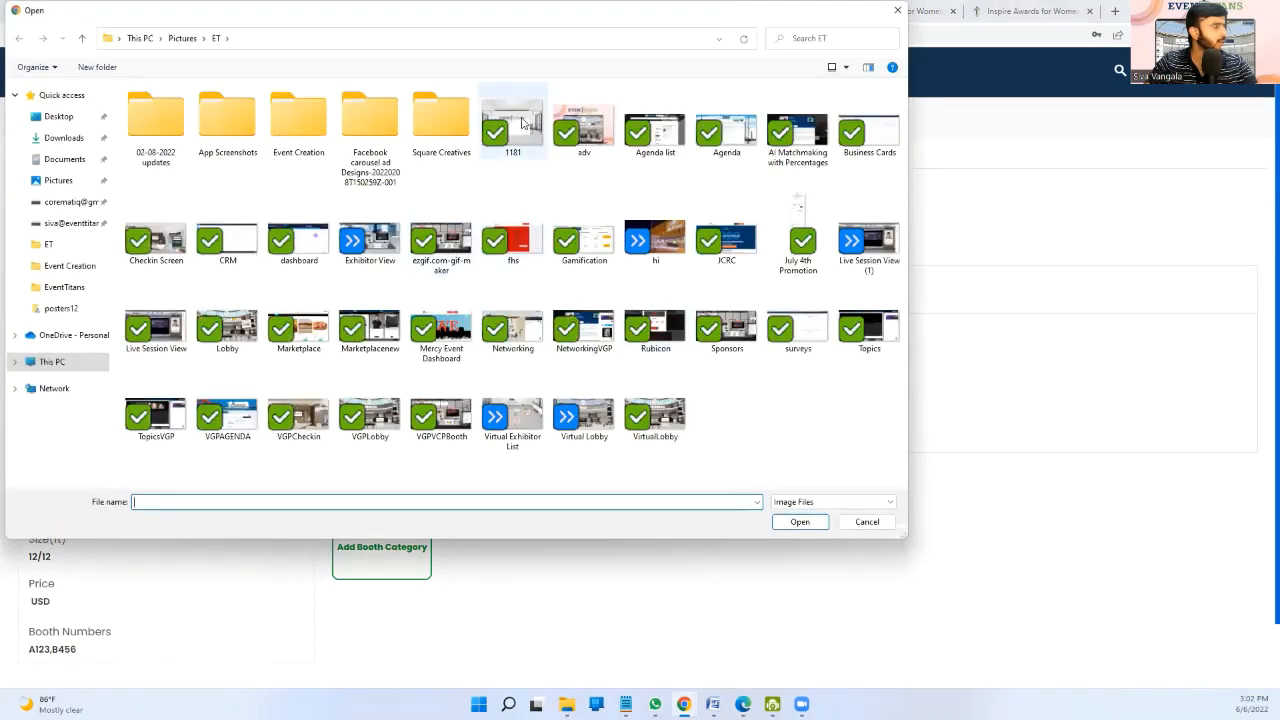
double_click(518, 124)
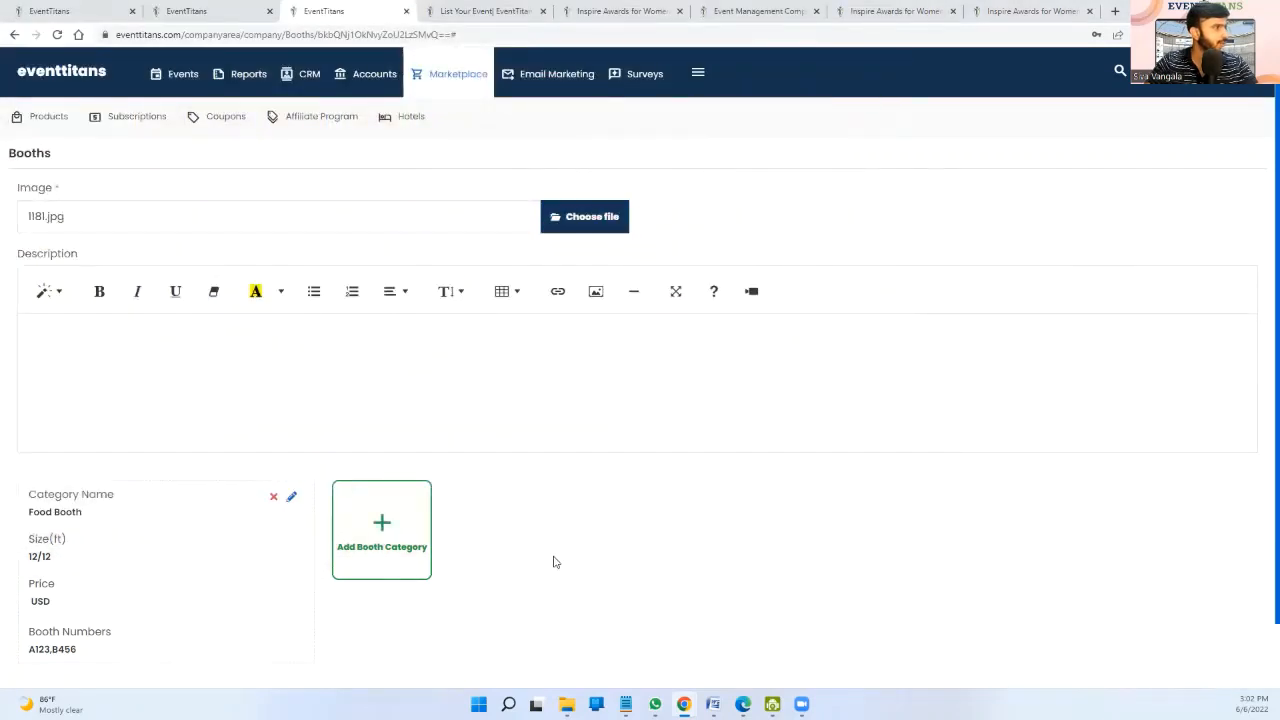
scroll(1140, 563, down, 1)
click(1232, 652)
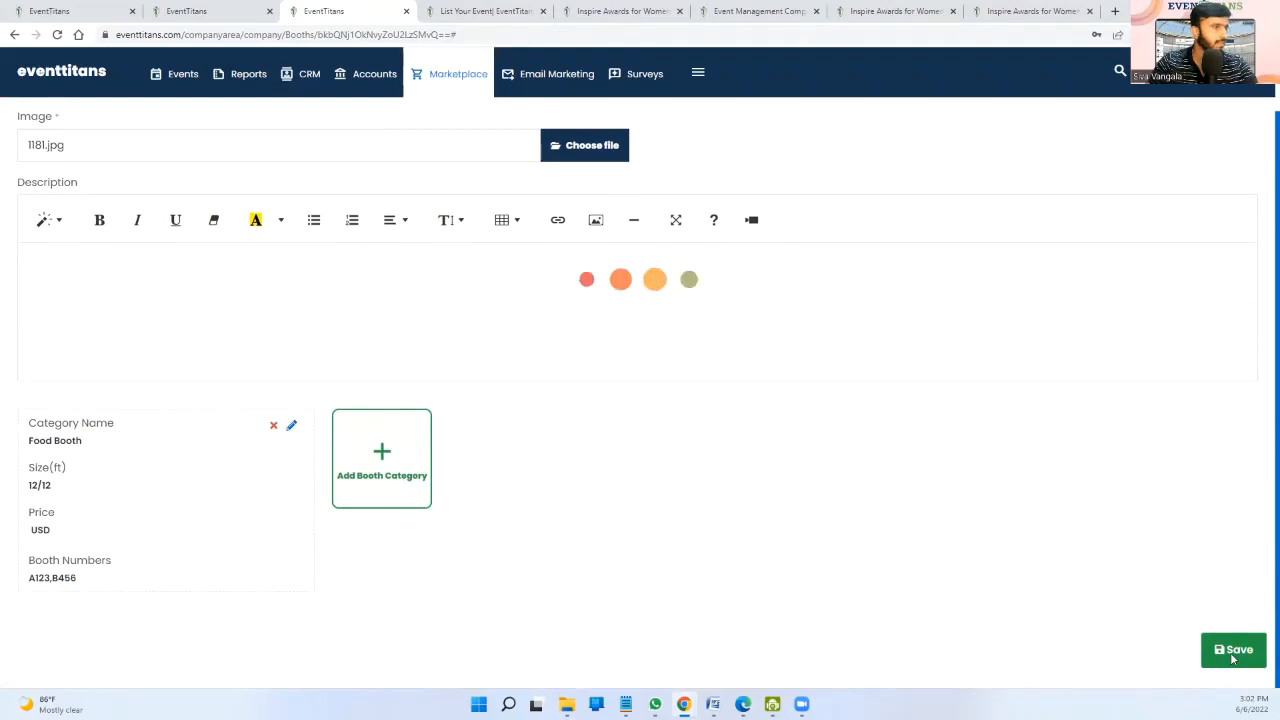
- Return to the sponsor package form, refresh its booth categories and select Food Booth
click(212, 8)
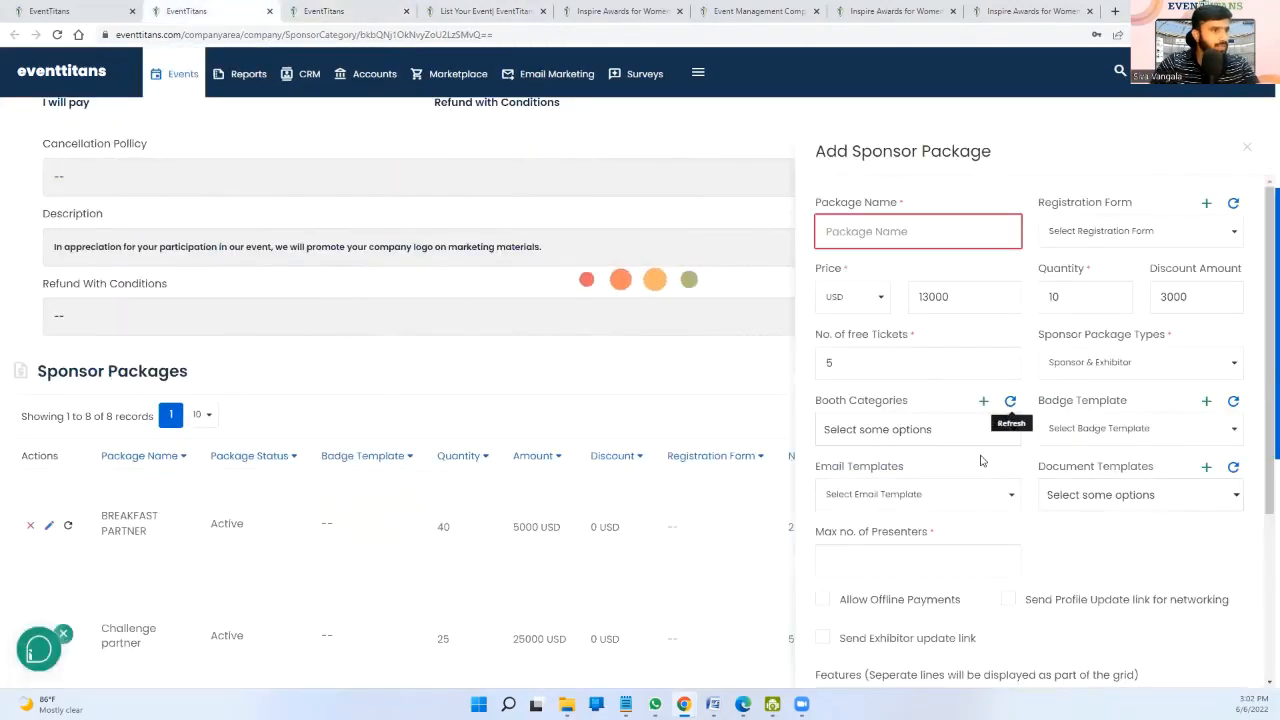
click(890, 430)
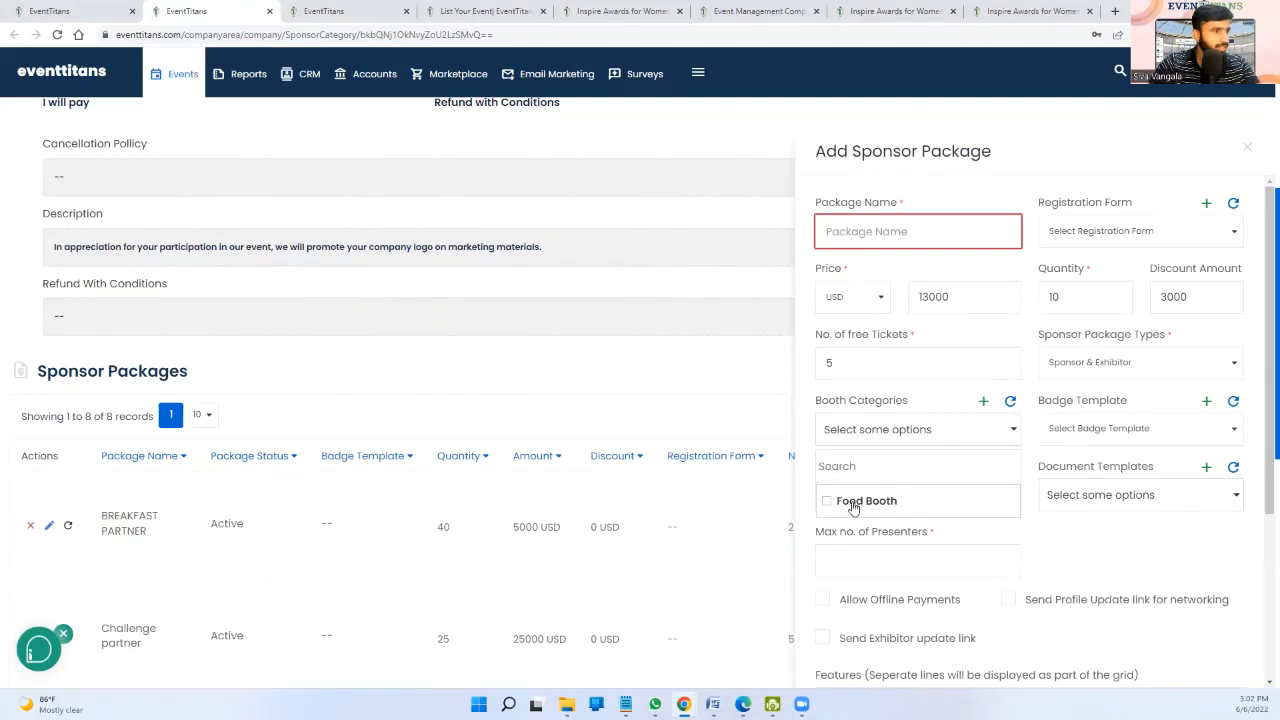
click(852, 505)
click(926, 404)
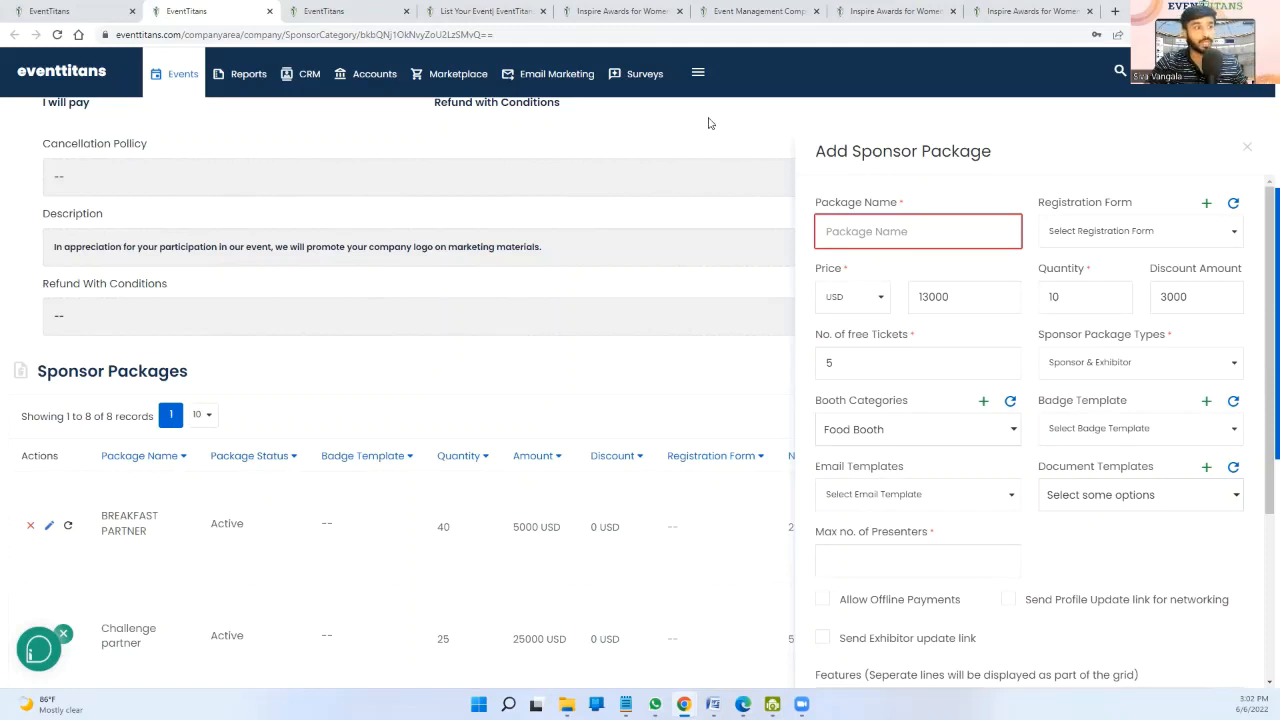
- Name the sponsor package Food Vendors
click(905, 228)
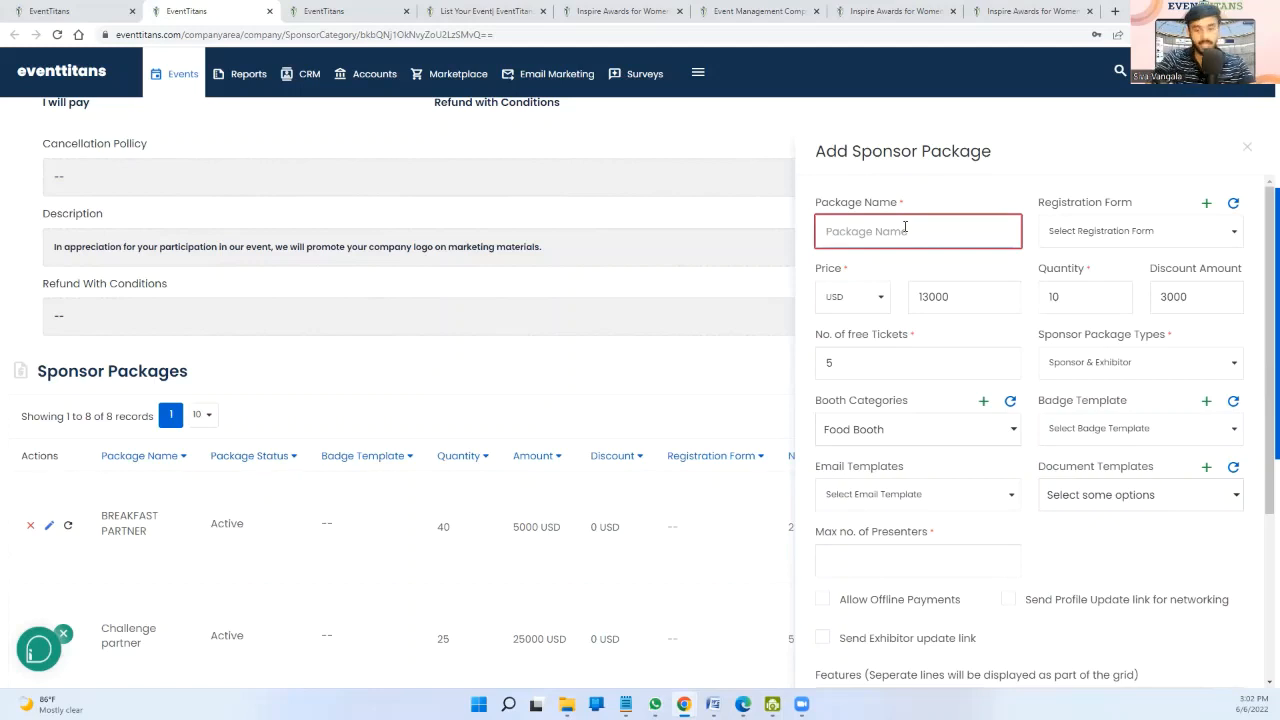
text(Food Vend)
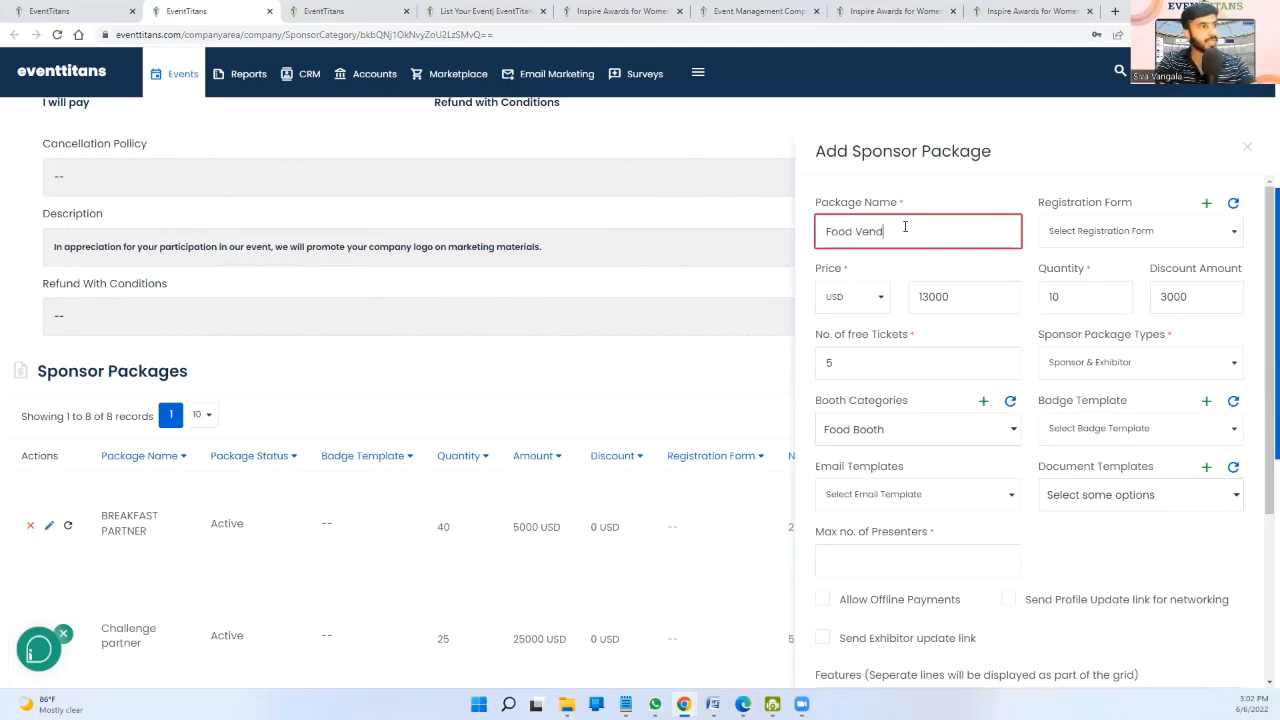
text(ors)
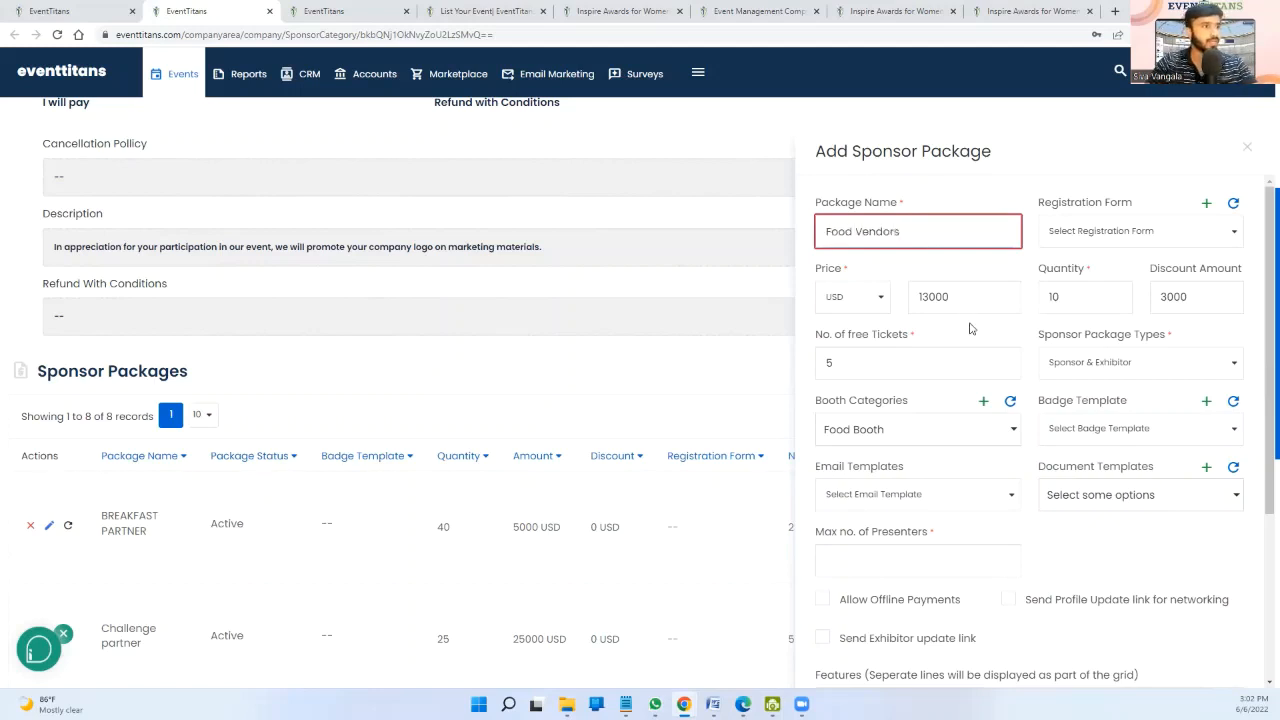
- Review the sponsor package type choices, the maximum number of presenters field and the badge template field
click(1105, 372)
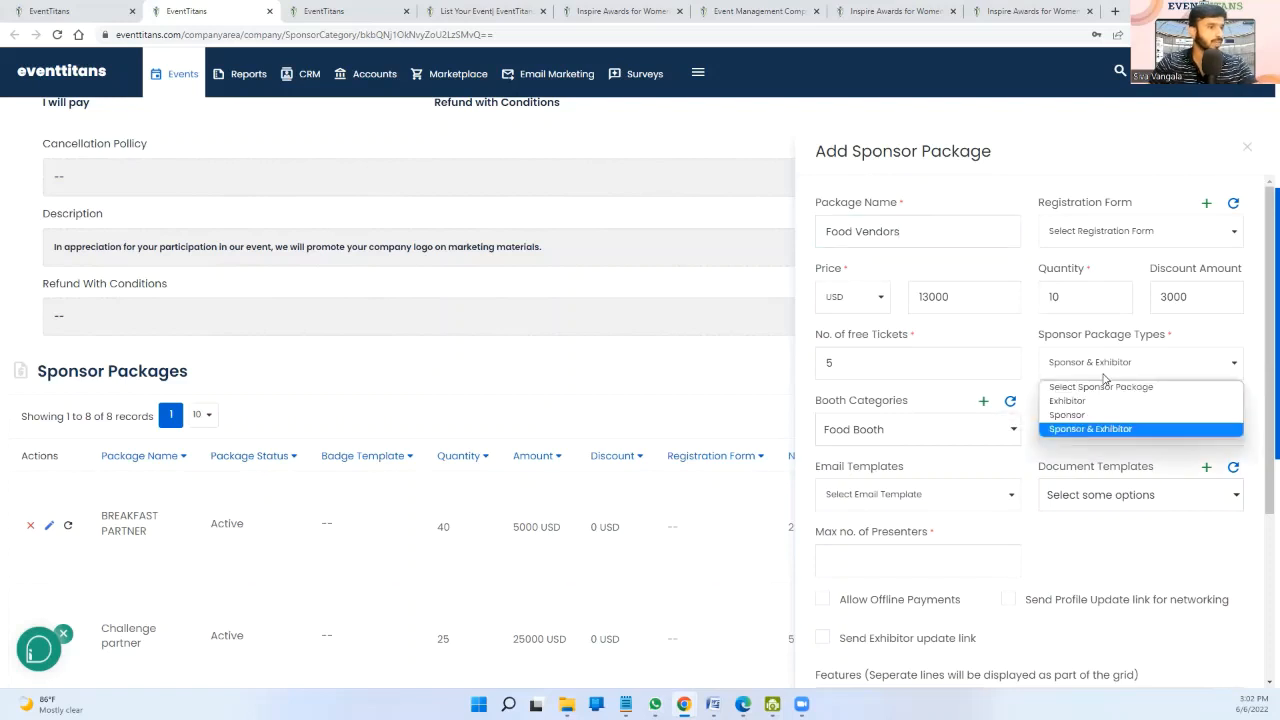
click(1105, 372)
scroll(1008, 512, down, 2)
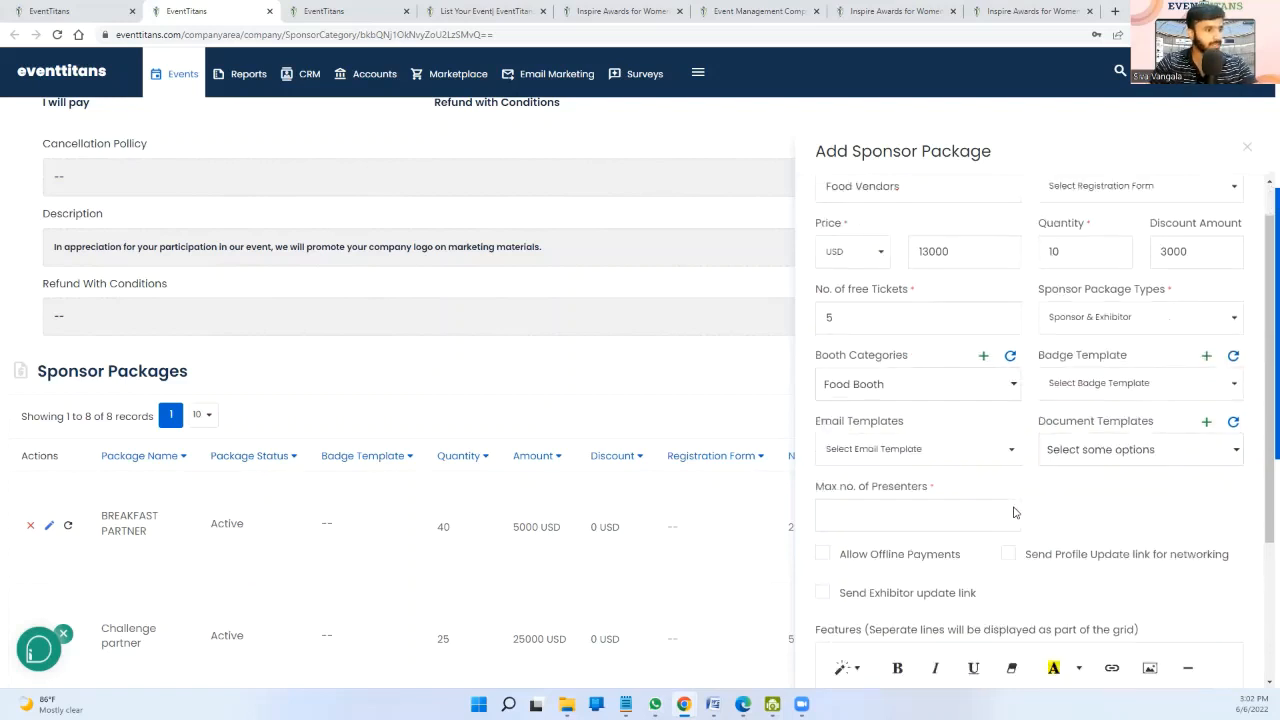
click(882, 438)
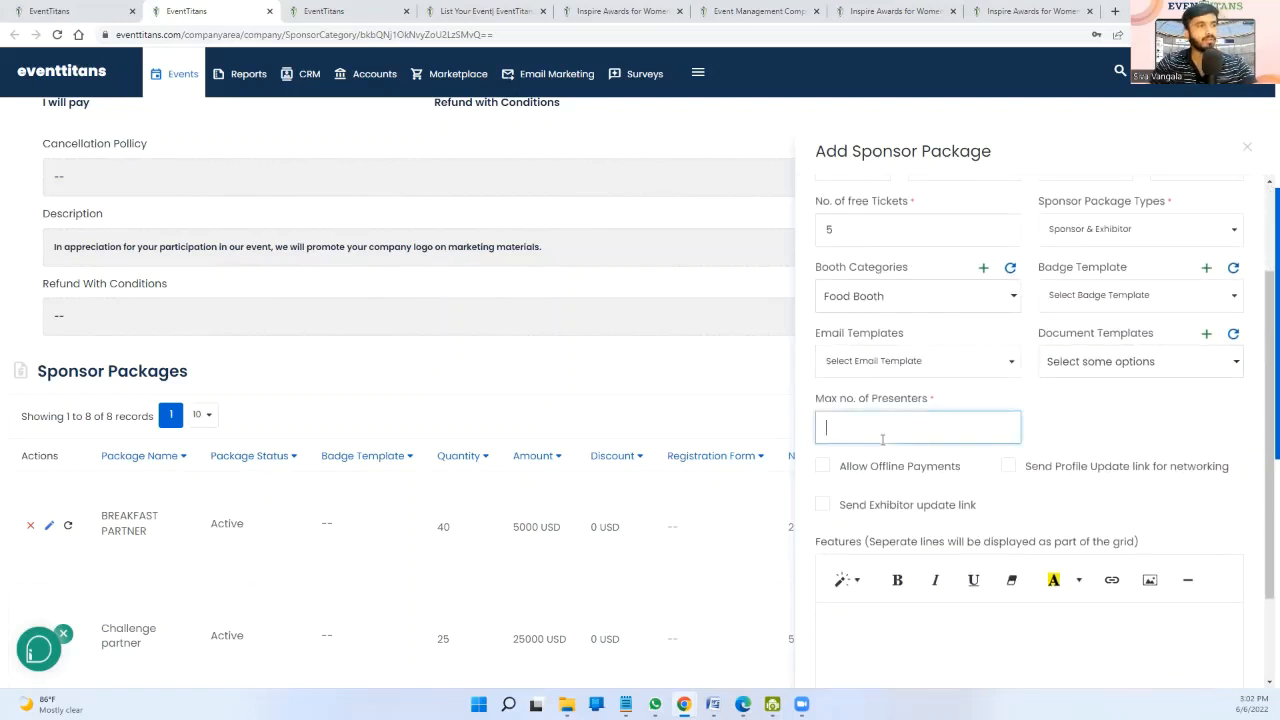
click(1064, 302)
click(1093, 297)
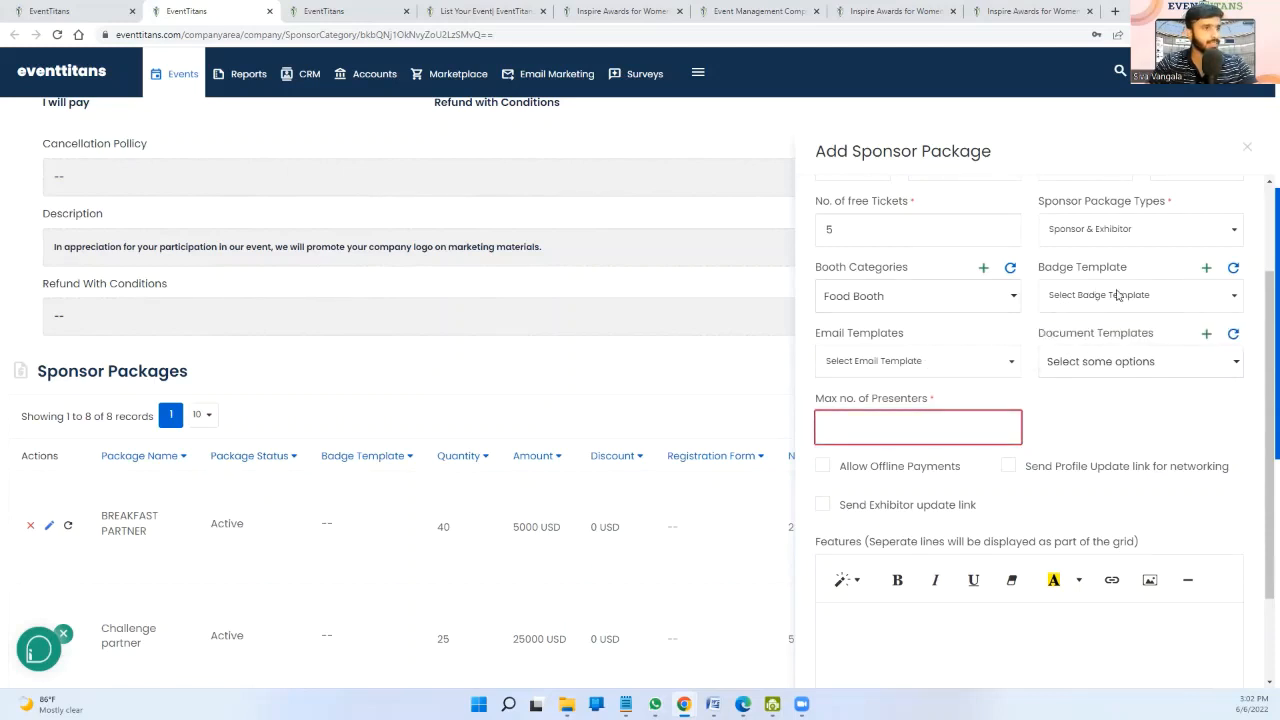
- Open the badge designer for a new badge template, dismiss the PDF name badge size choices and look over the blank badge
click(1207, 268)
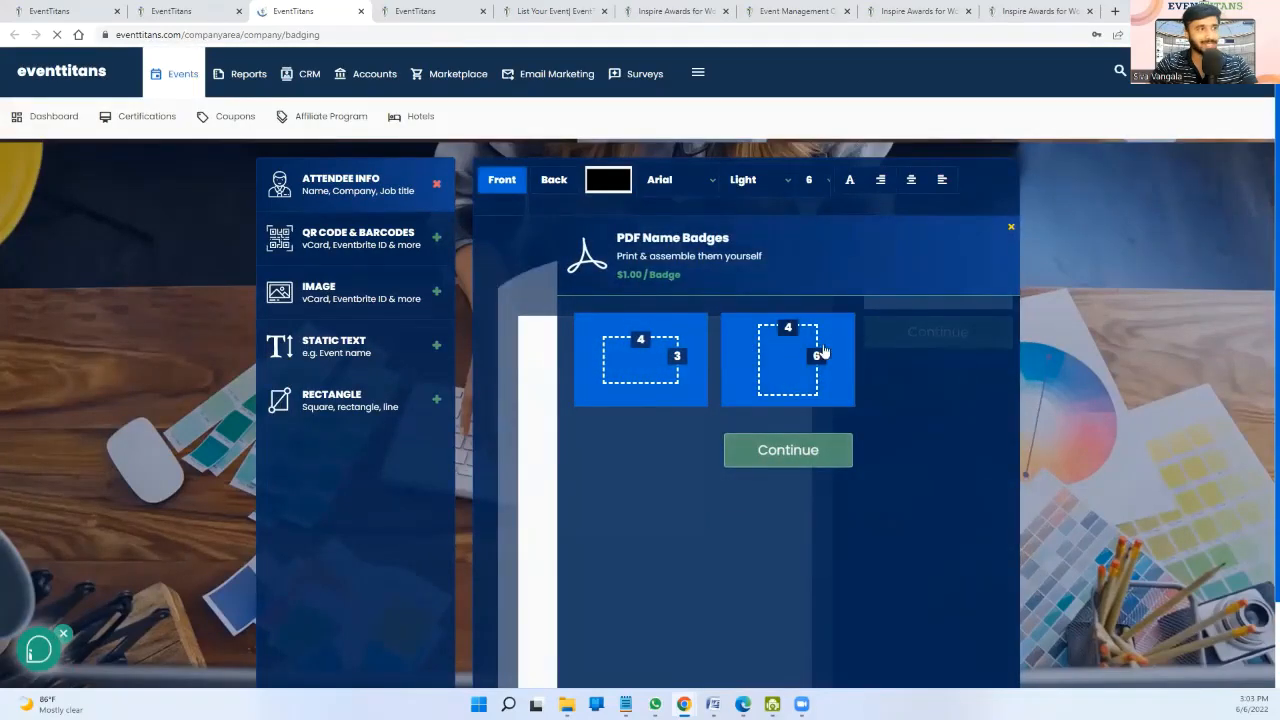
click(1012, 232)
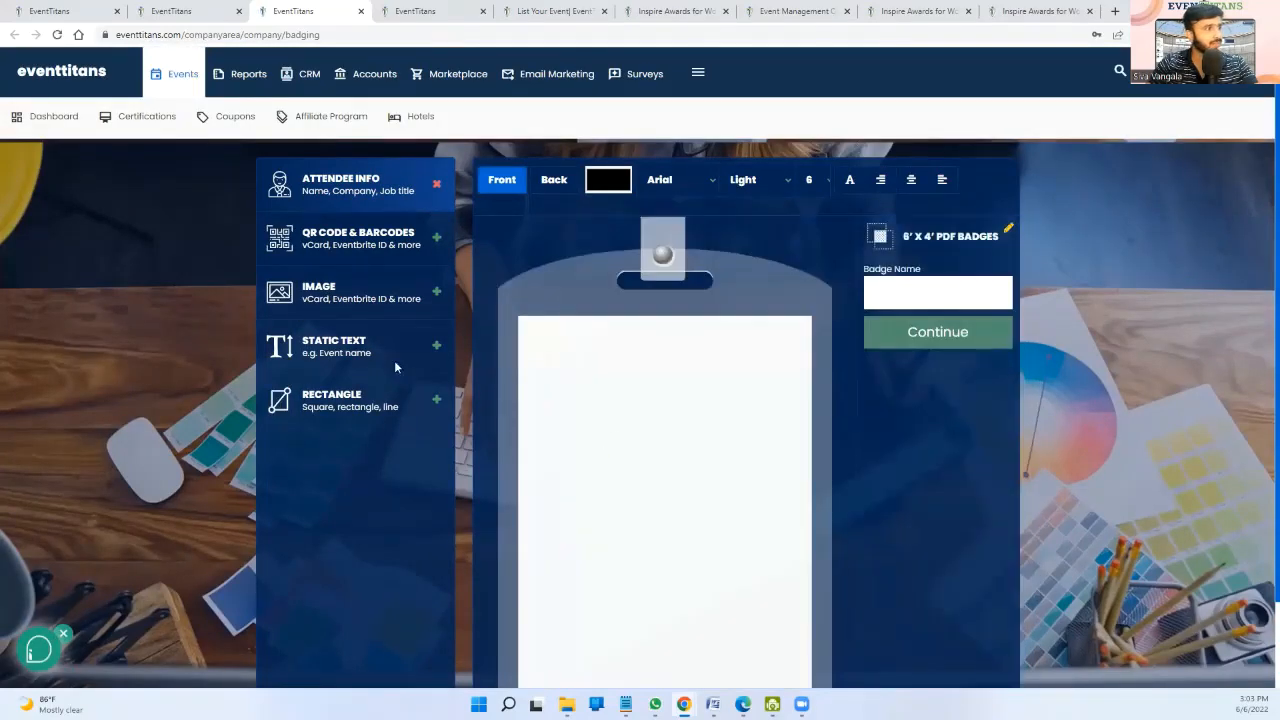
scroll(689, 390, down, 1)
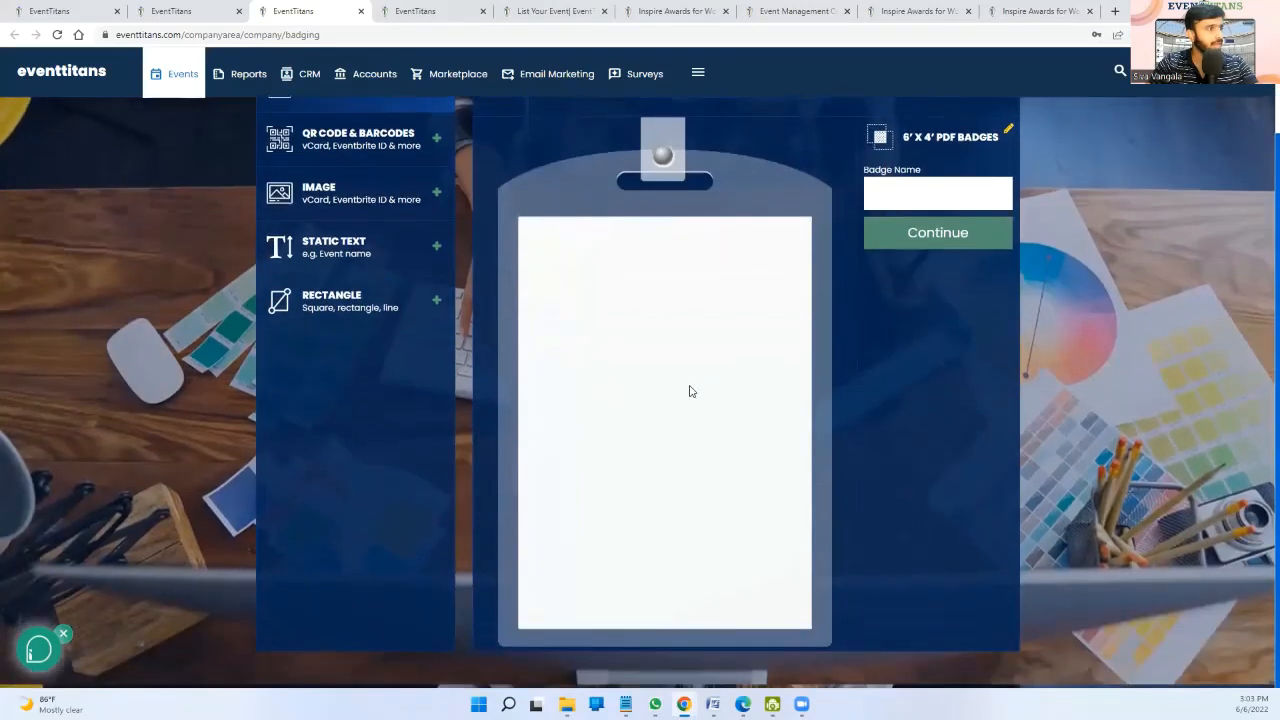
- Look over the badge designer's element types and blank badge, and return to the sponsor package form
drag(316, 308, 675, 558)
scroll(604, 482, up, 1)
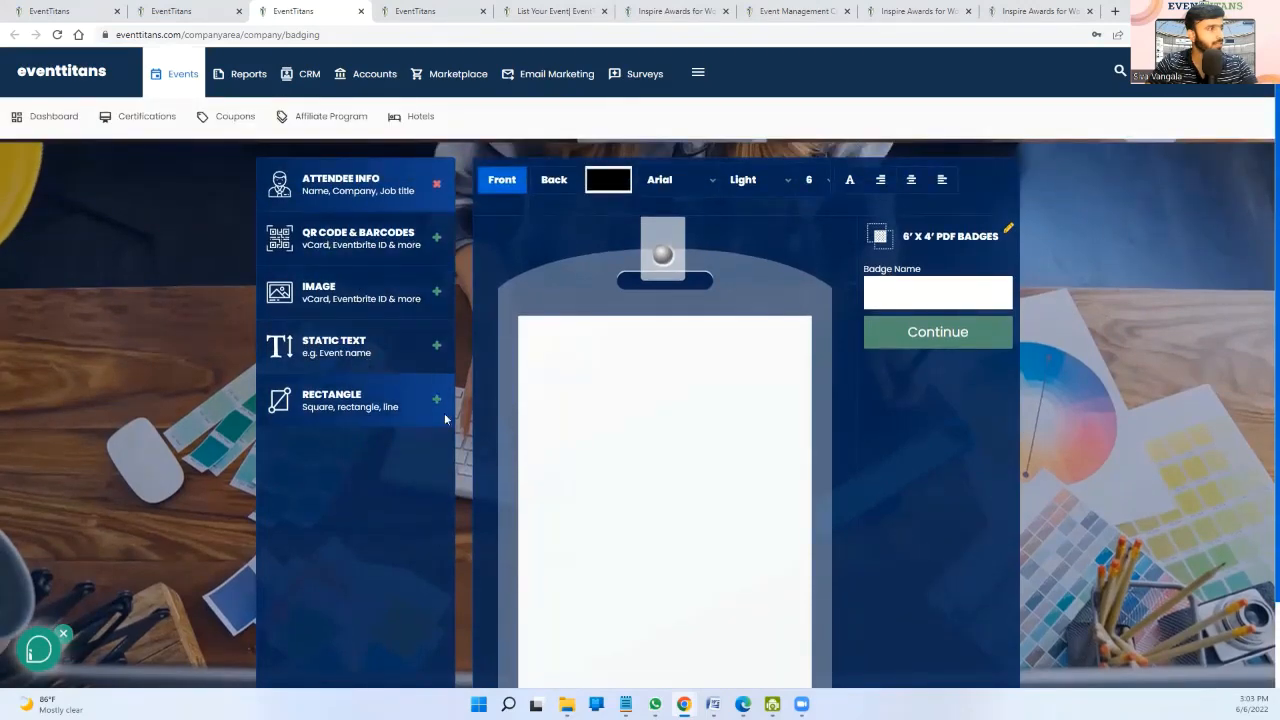
click(178, 11)
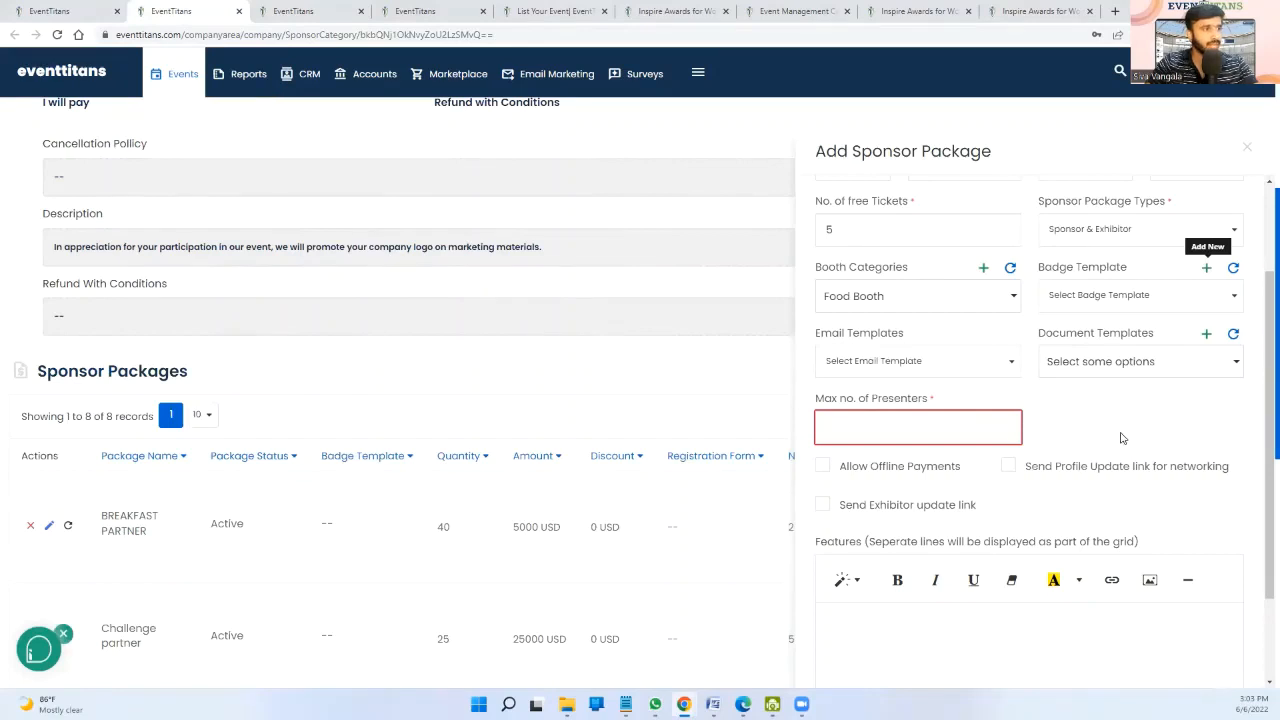
- Check the document template choices, view the Document Templates page for adding one, and return to the sponsor package form
click(1104, 364)
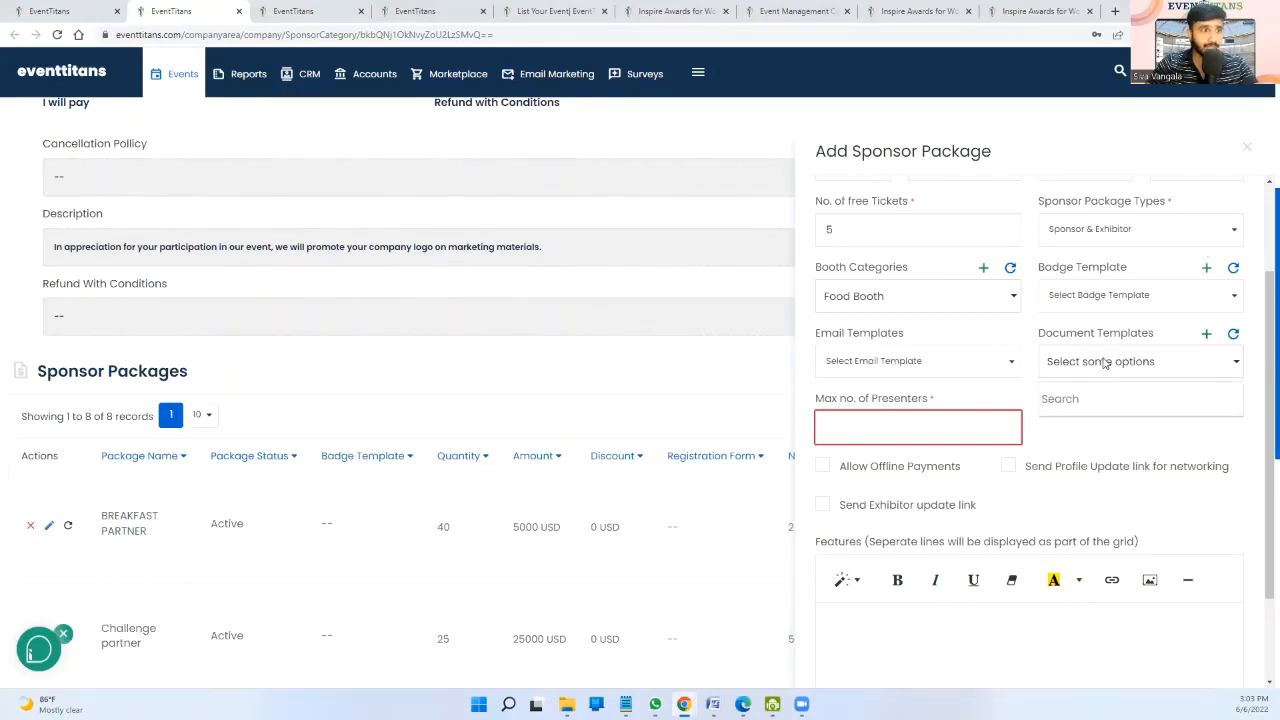
click(1203, 336)
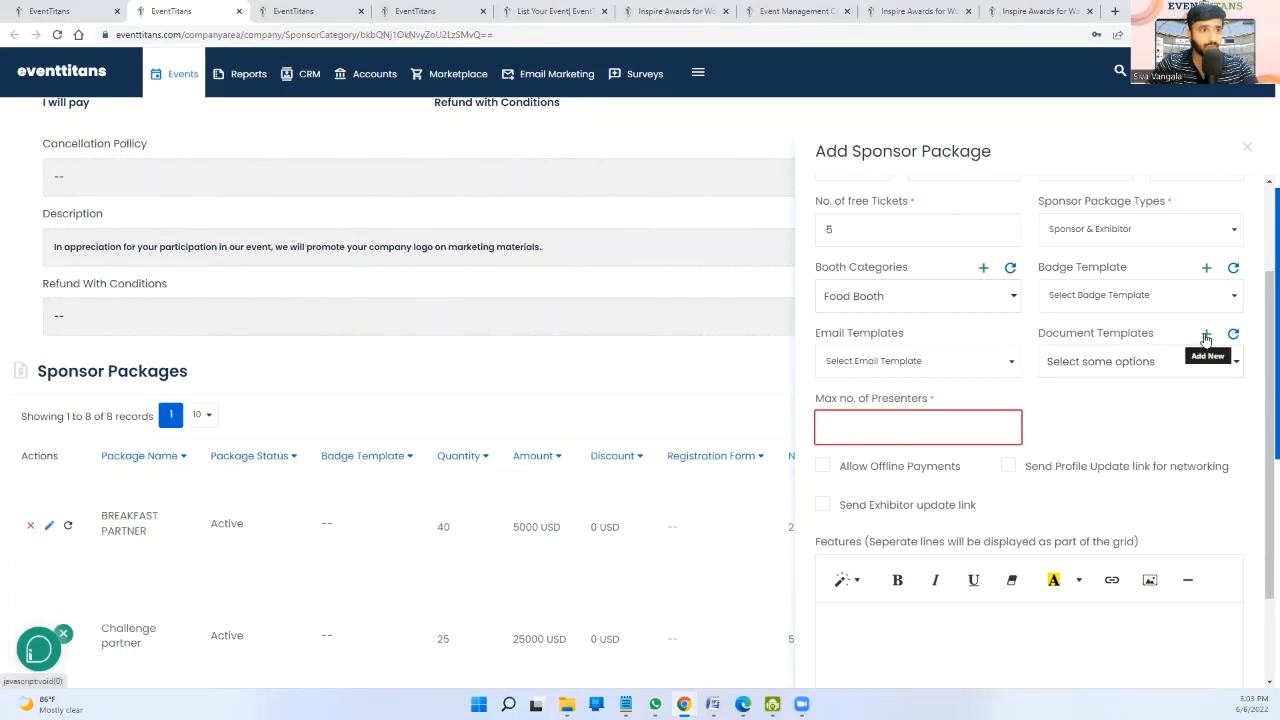
click(1204, 336)
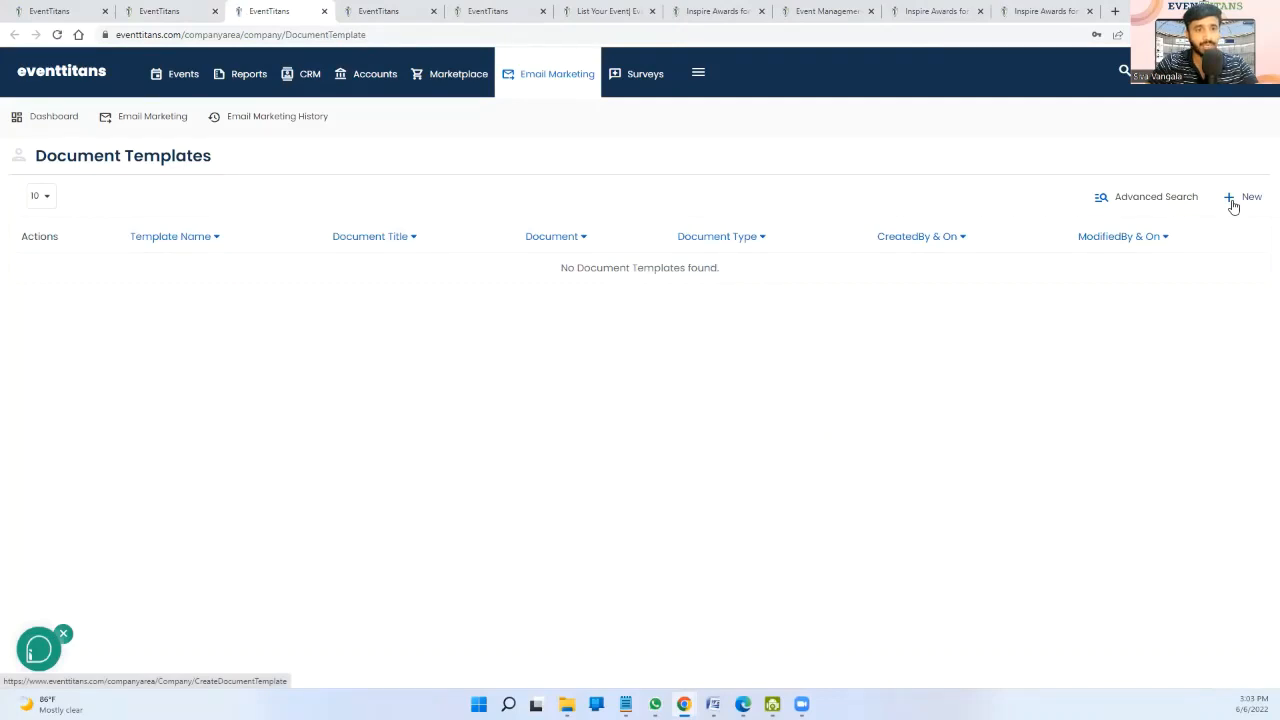
click(212, 8)
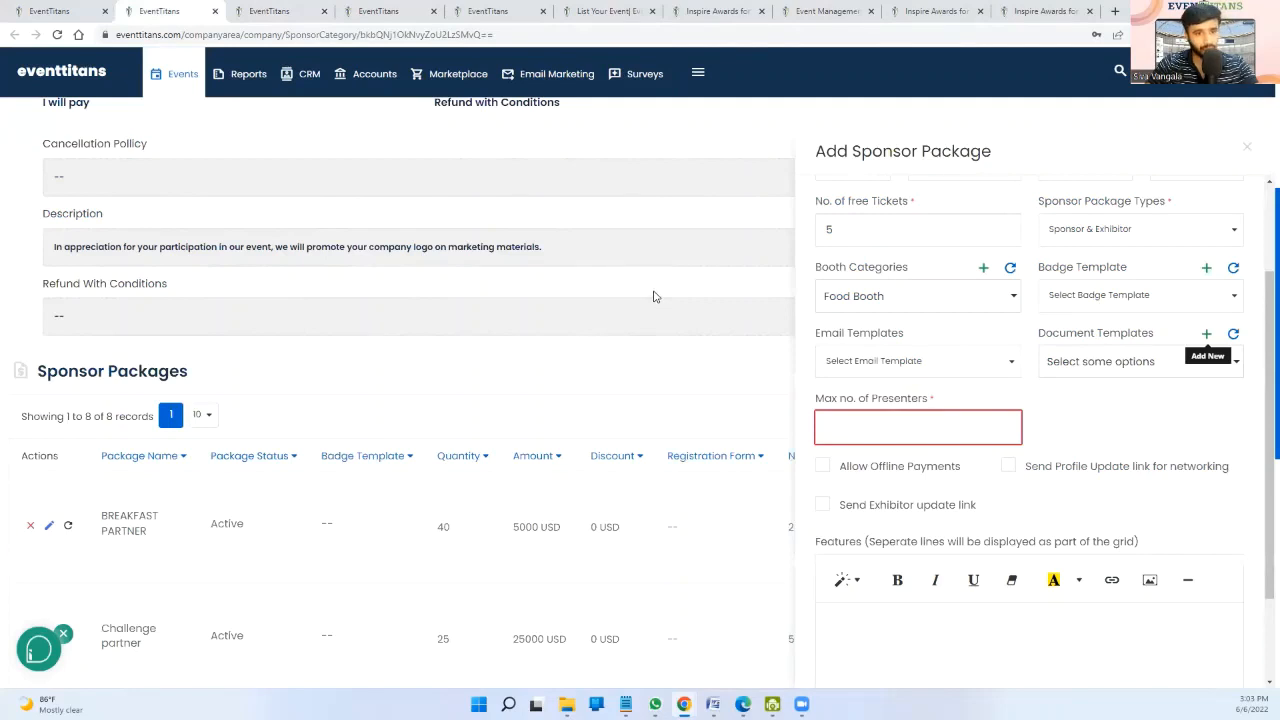
- Set the sponsor package's maximum number of presenters to 2
click(908, 427)
text(2)
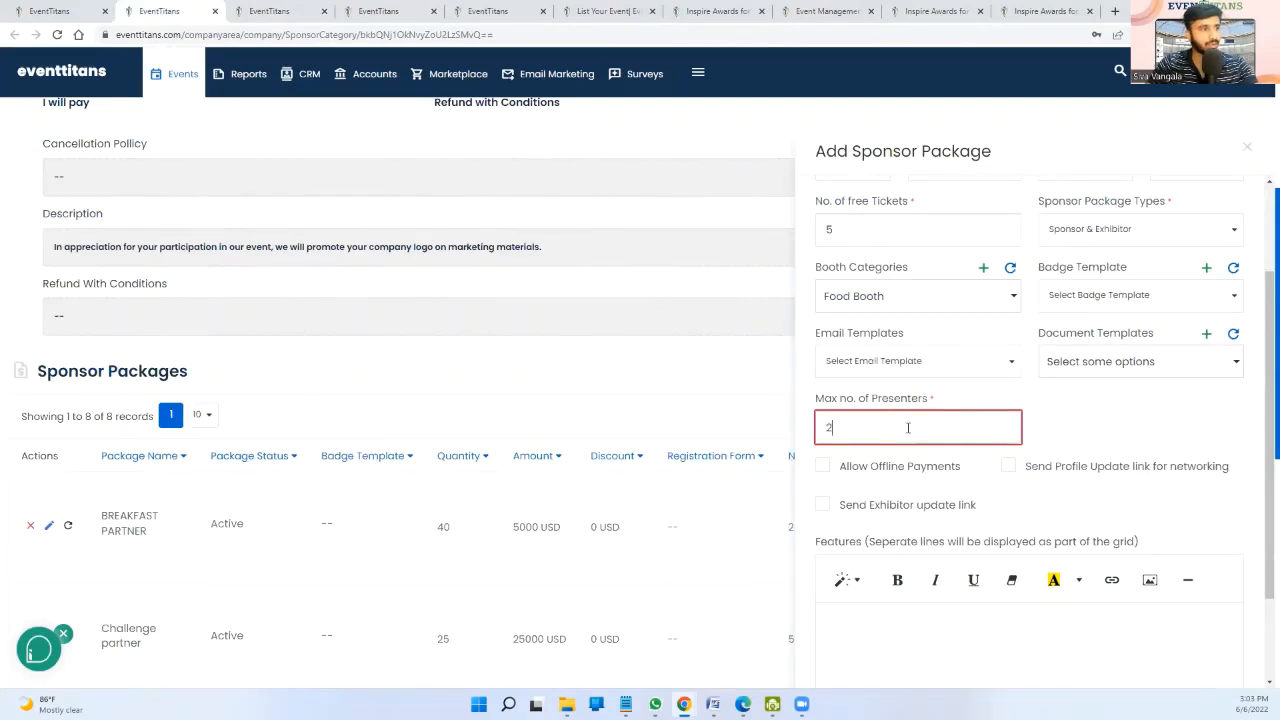
click(1095, 430)
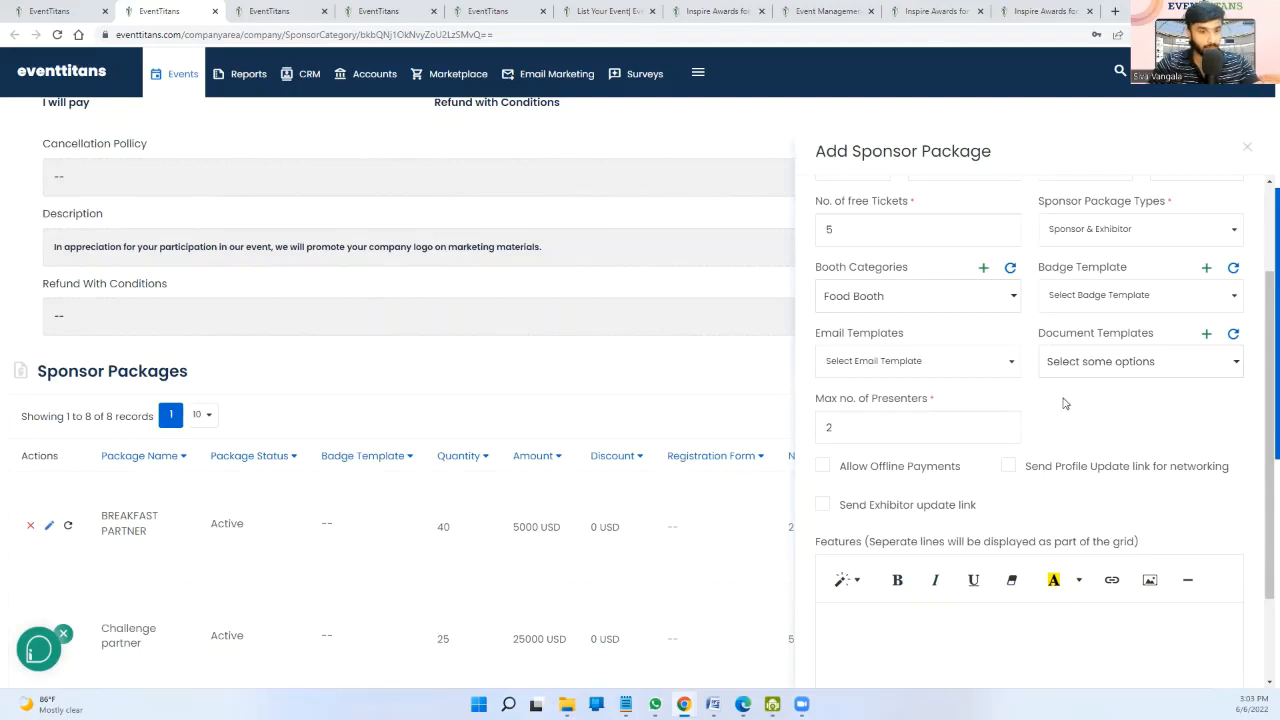
- Review the sponsor package's number of free tickets against the other fields, down to the features section
scroll(1040, 385, up, 1)
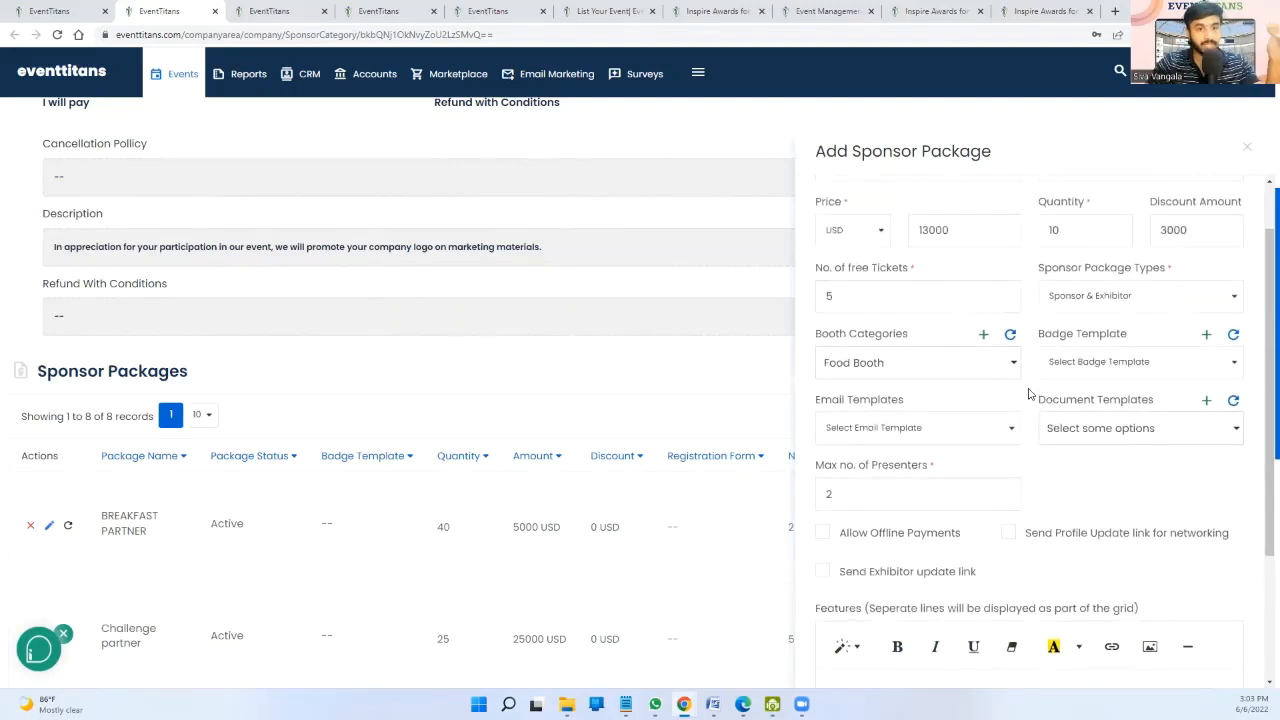
scroll(1030, 392, up, 1)
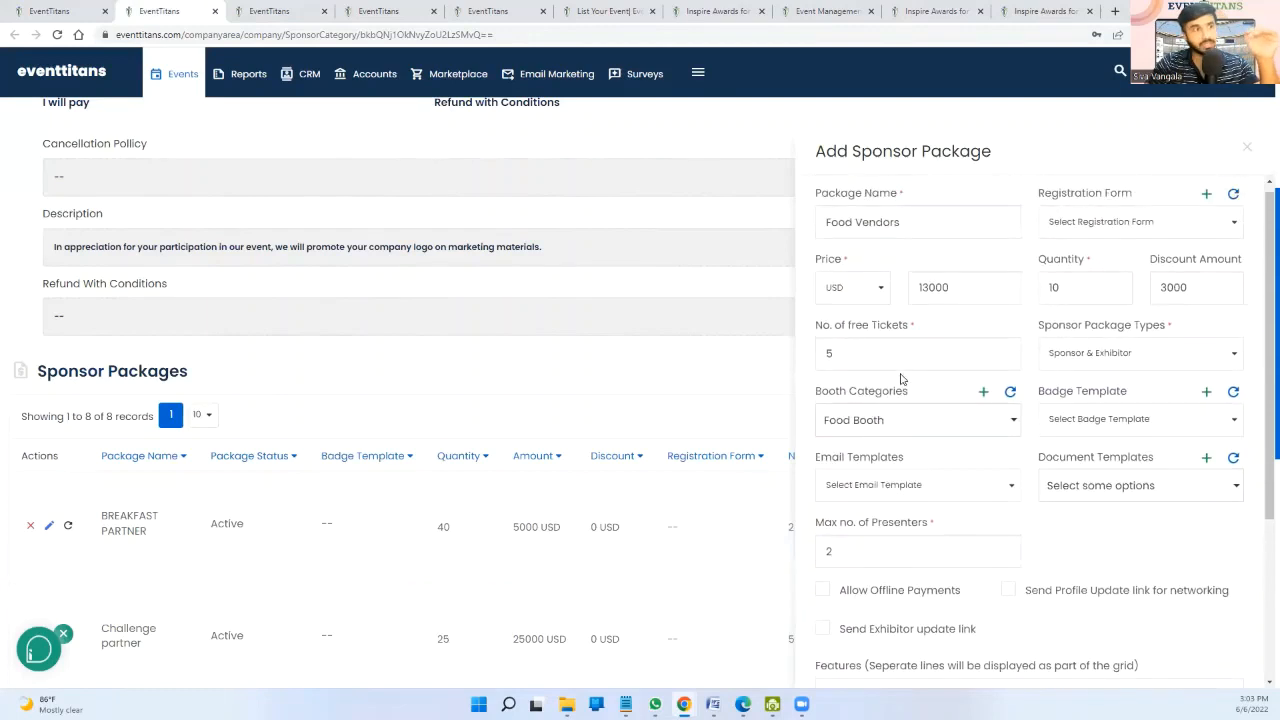
double_click(849, 362)
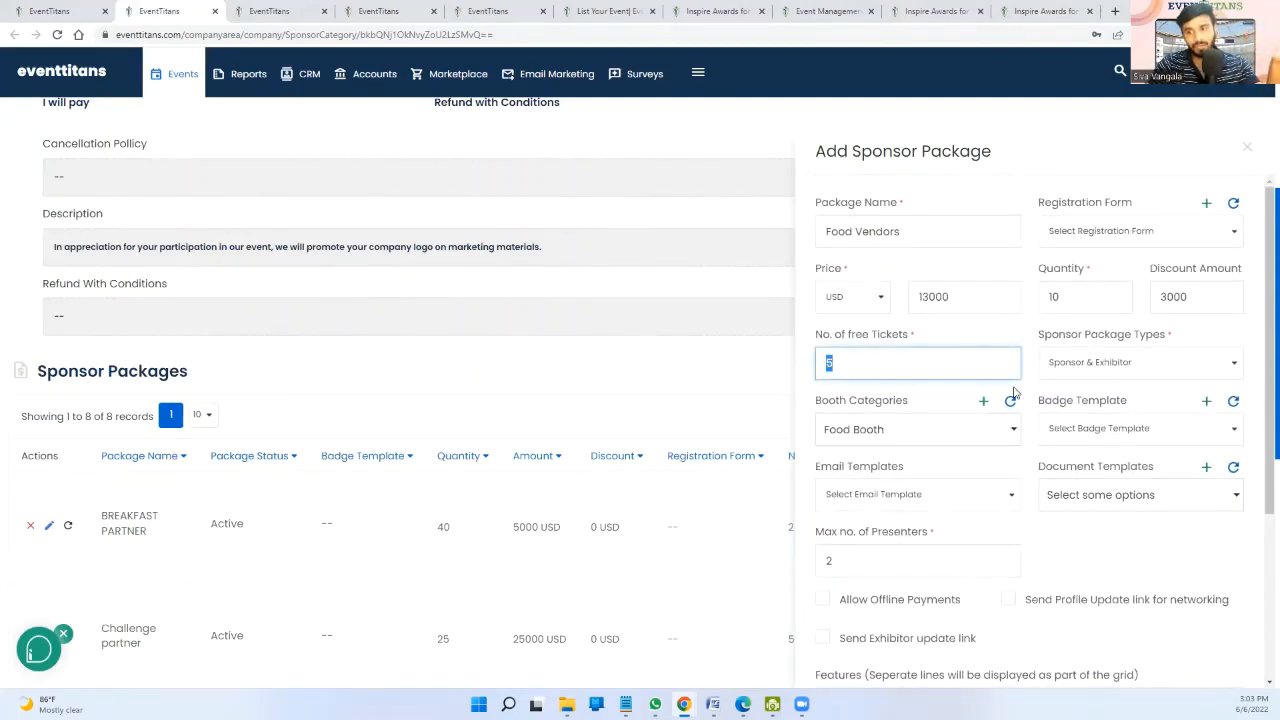
scroll(1012, 393, down, 2)
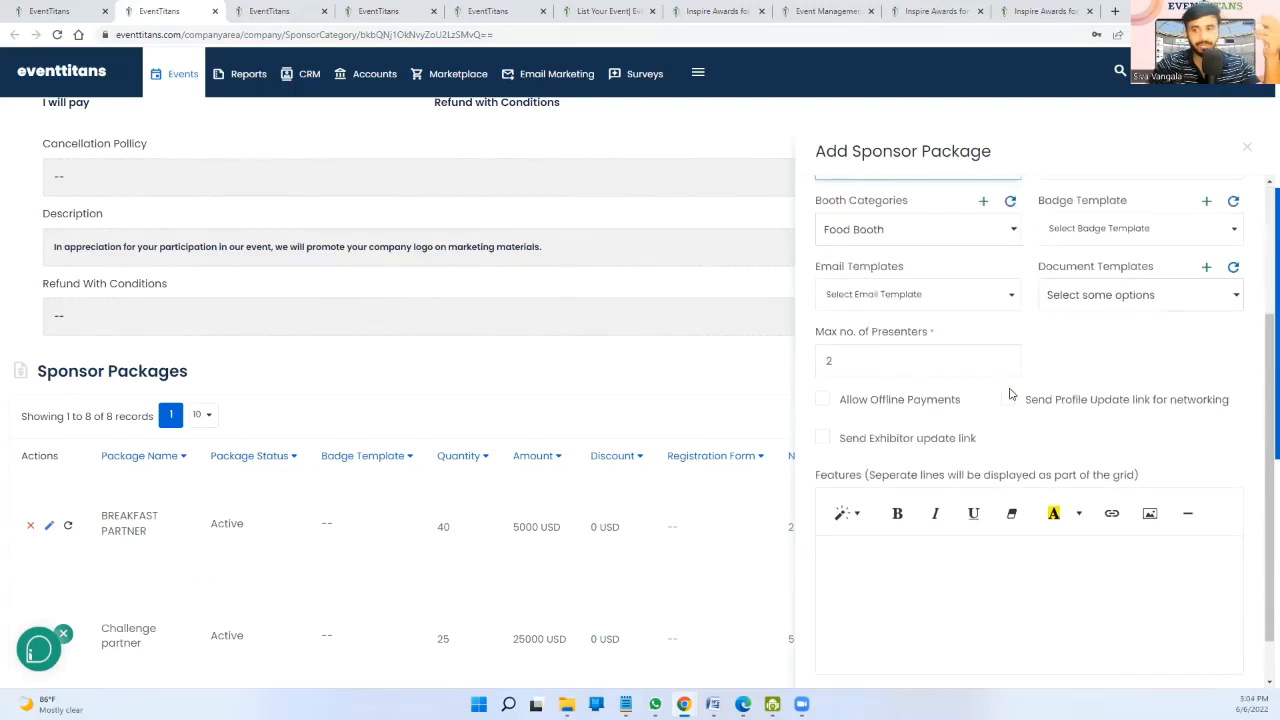
scroll(1010, 393, down, 1)
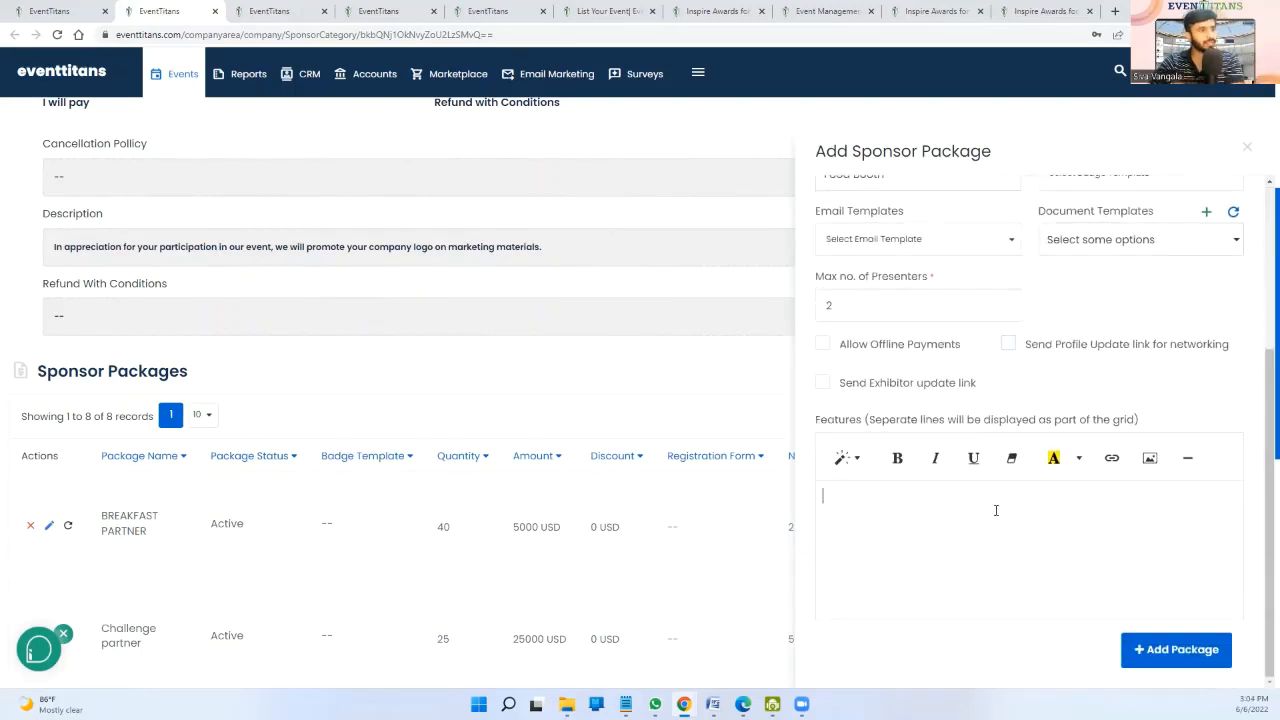
- Enable Allow Offline Payments, Send Profile Update link for networking and Send Exhibitor update link for the package
click(822, 344)
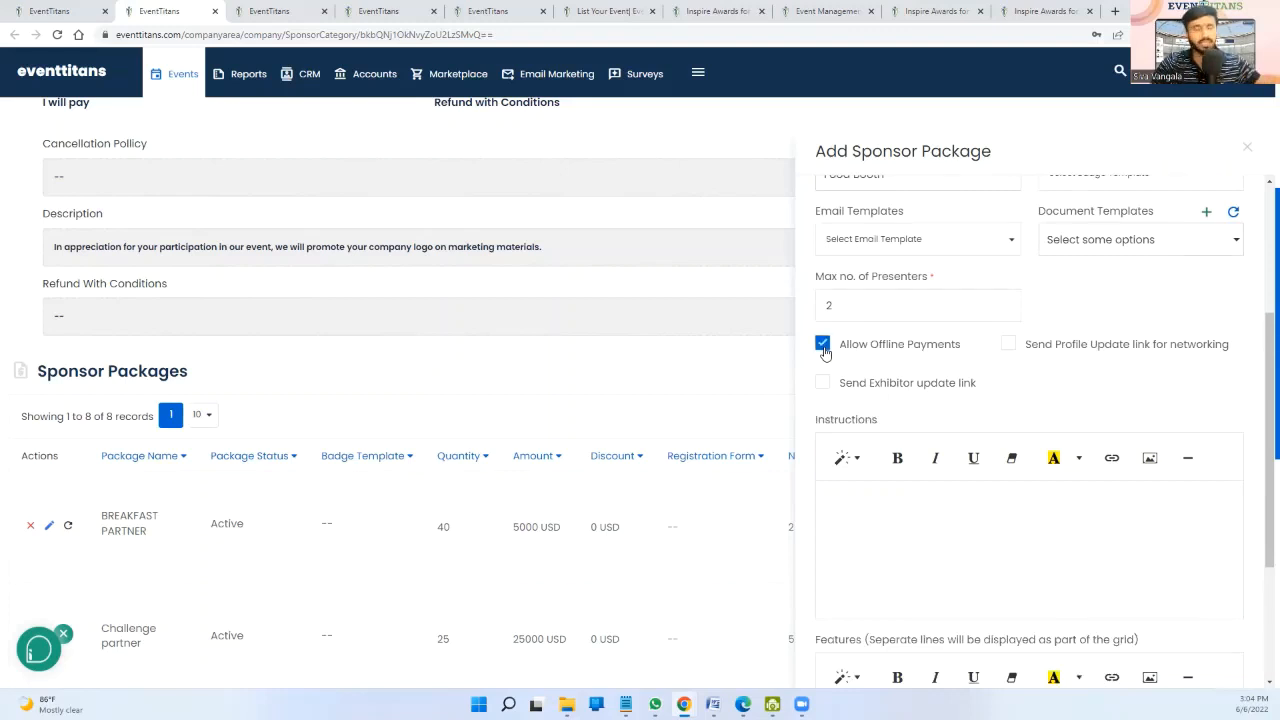
click(1012, 352)
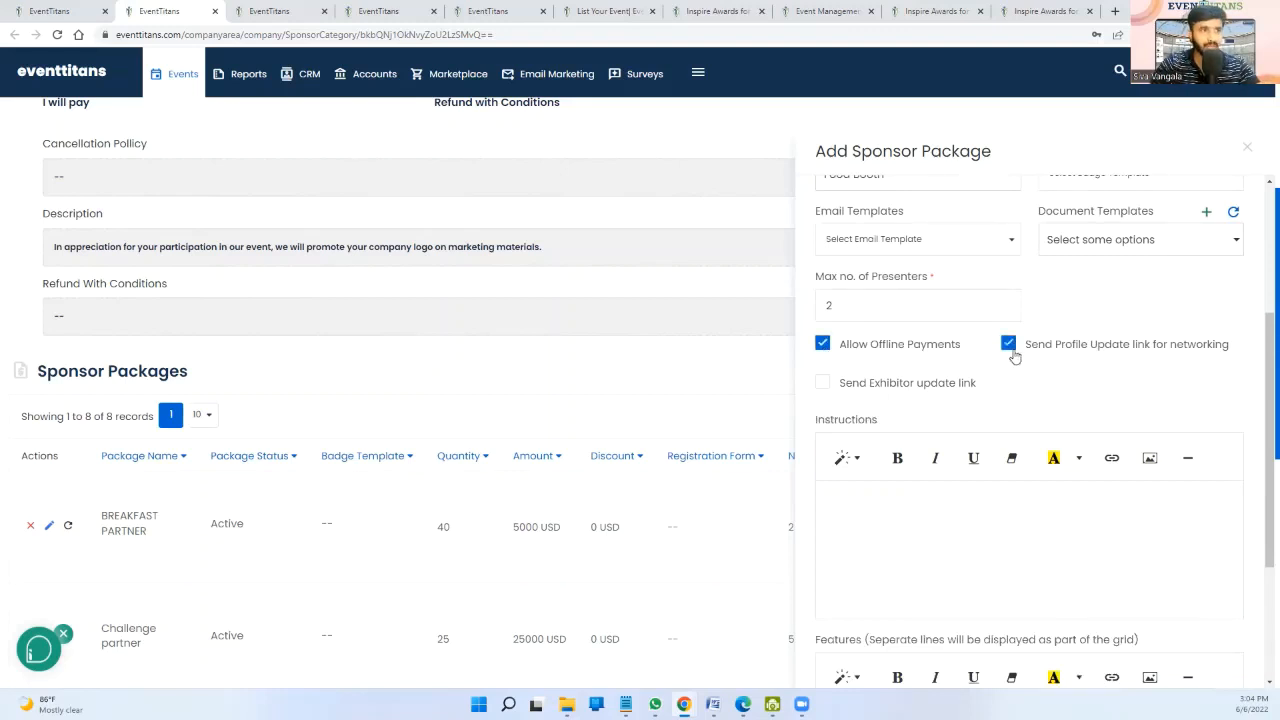
click(822, 384)
- Enter "send it Ny" as the offline payment instructions of the sponsor package
scroll(830, 390, down, 3)
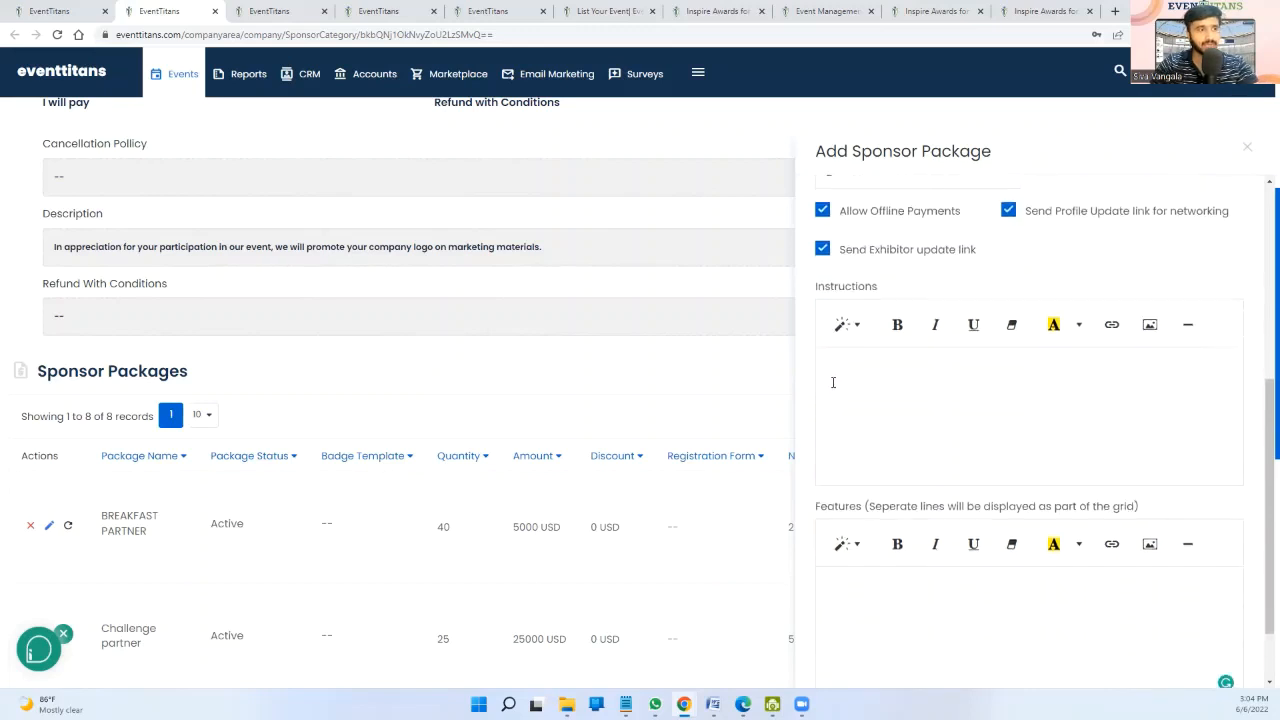
click(840, 383)
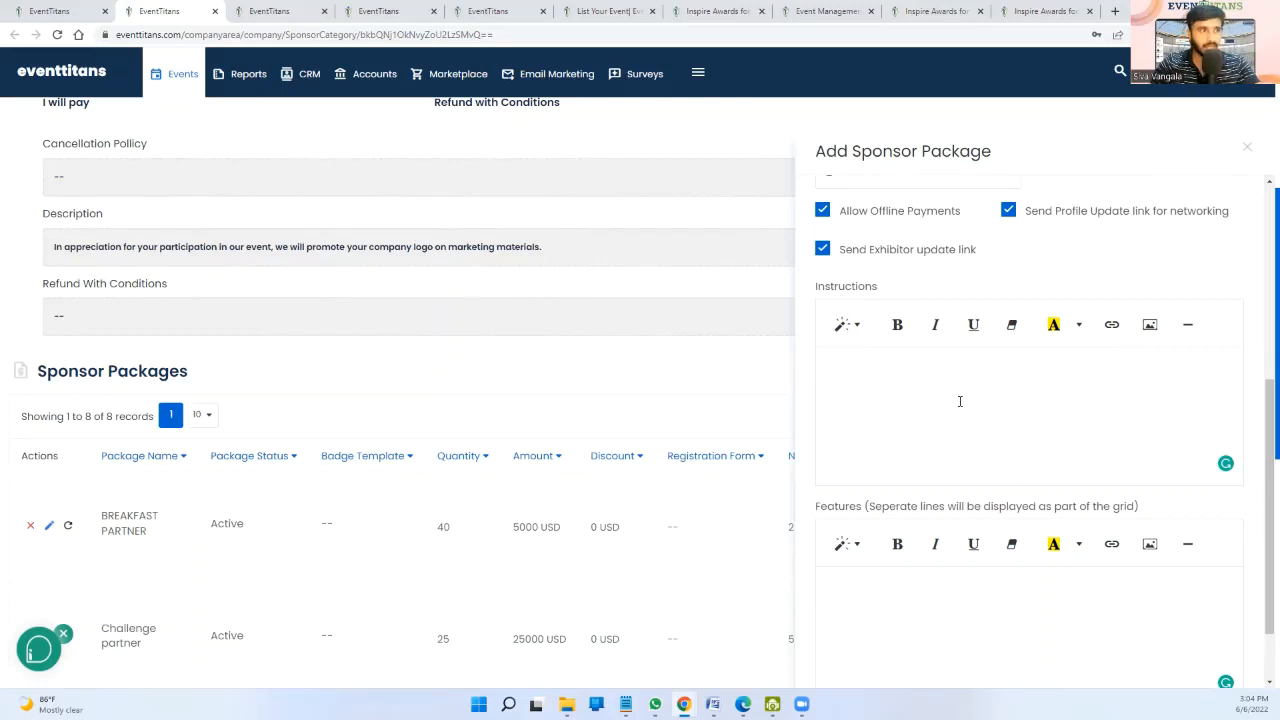
text(w)
key(BackSpace)
text(e)
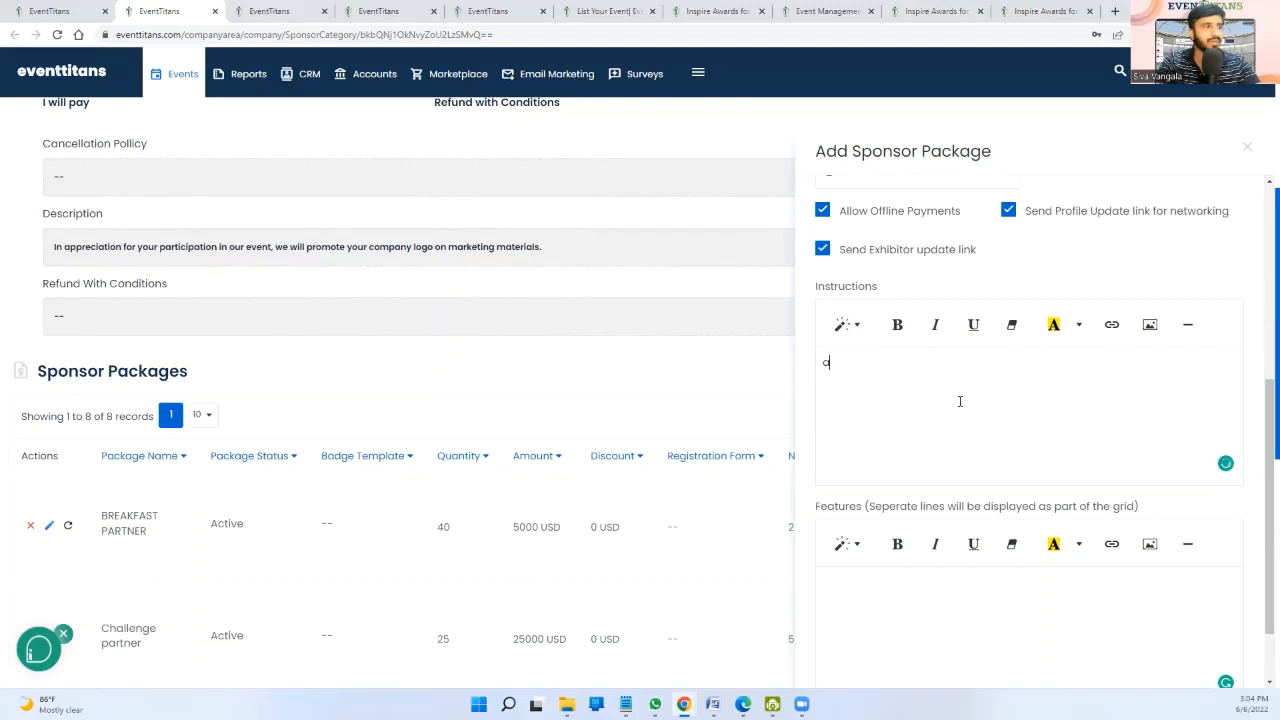
key(BackSpace)
text(send it N)
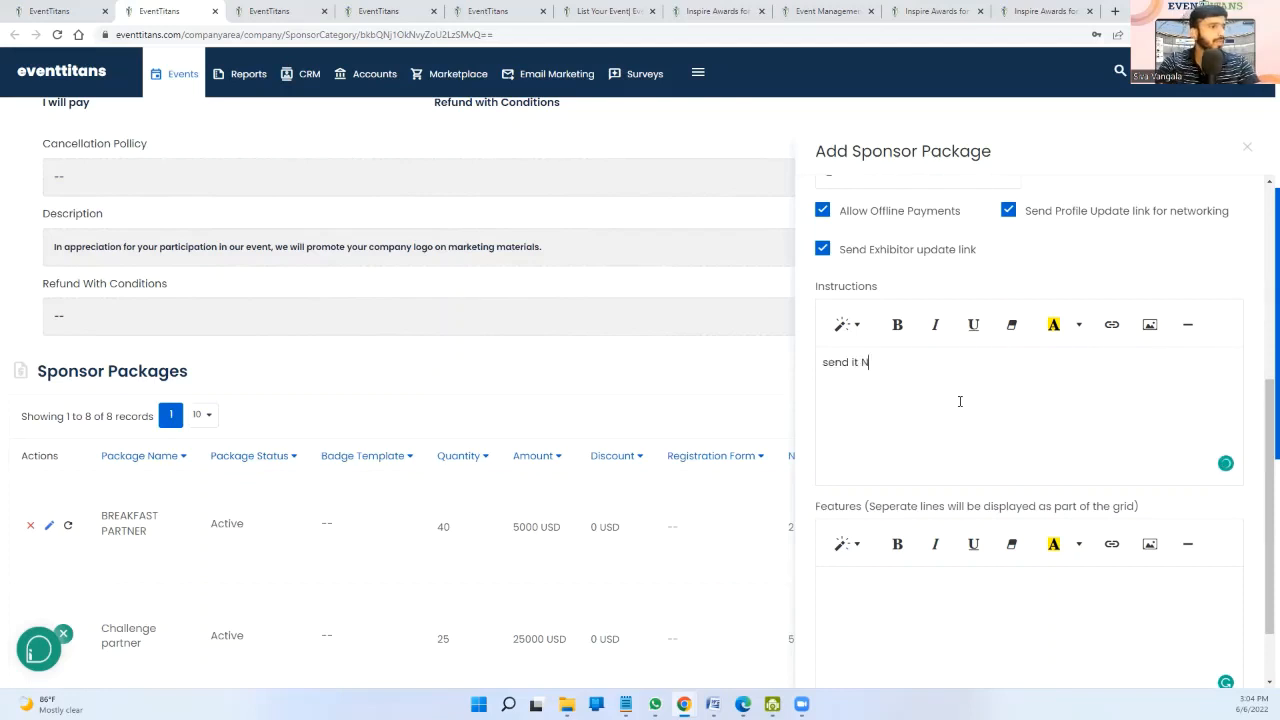
text(y)
- List ex1, ex2 and ex3 on separate lines as the sponsor package's features
scroll(1006, 471, down, 1)
click(930, 523)
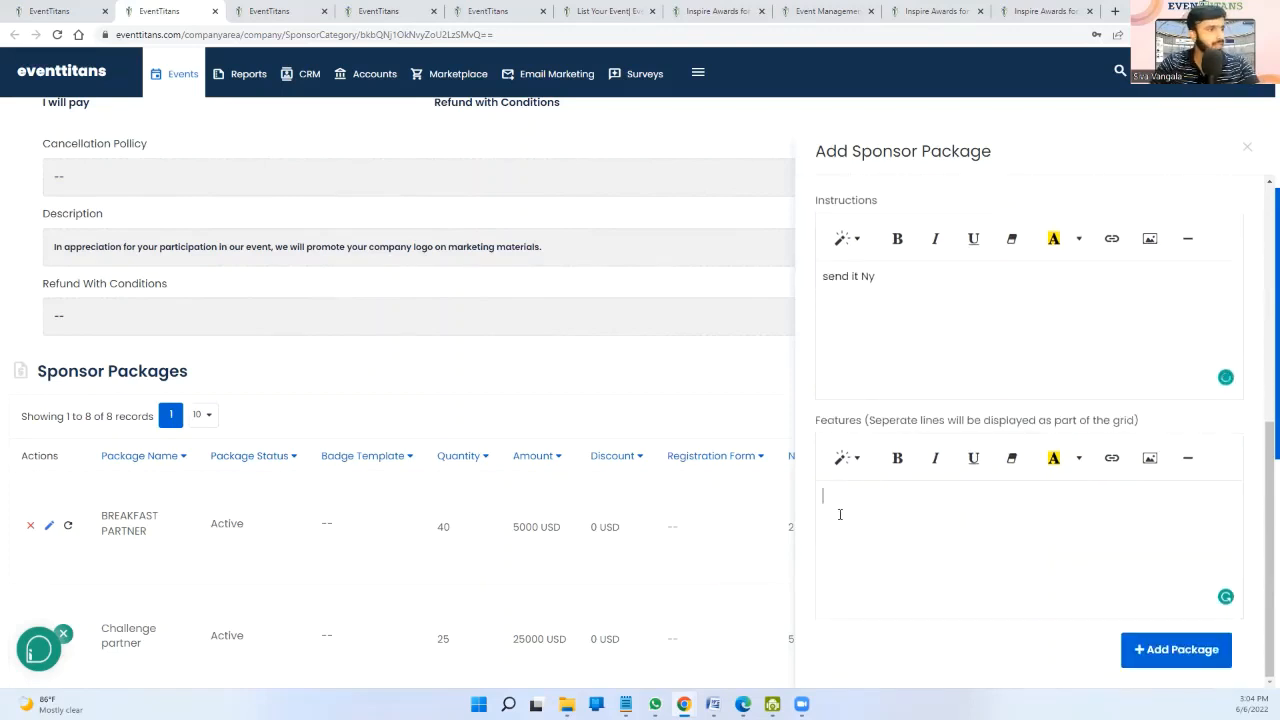
text(ex1)
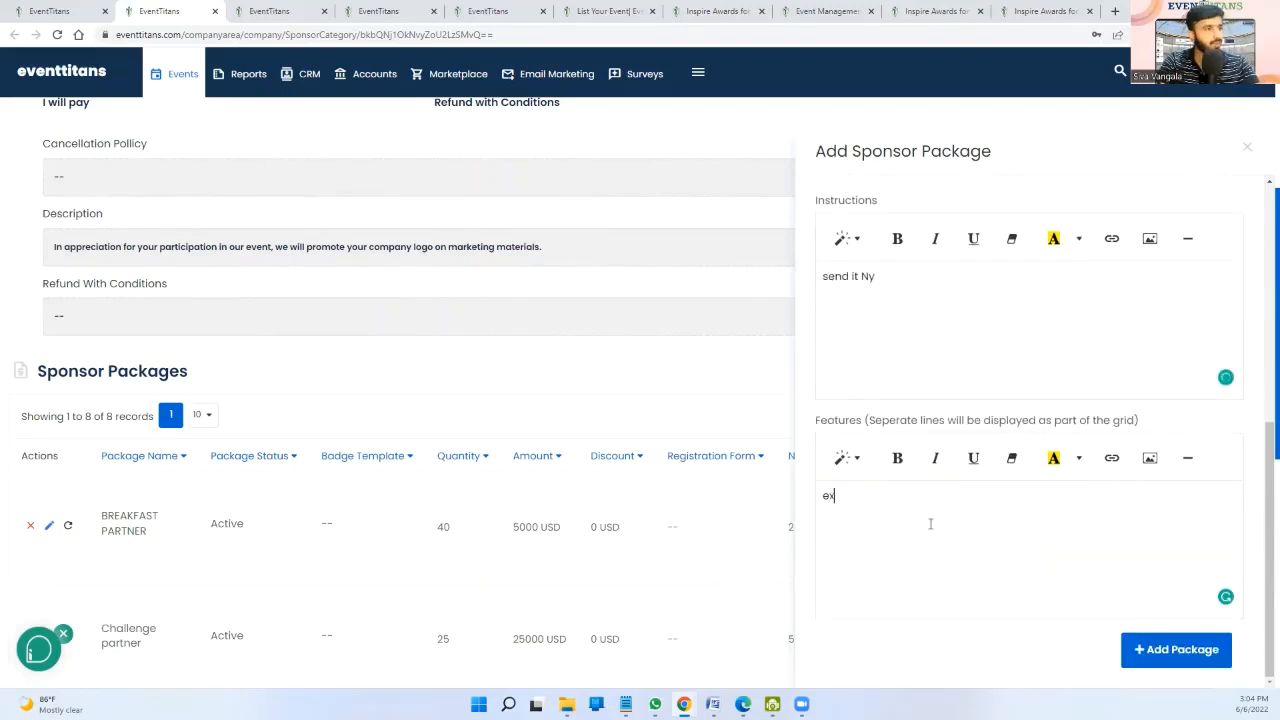
key(Return)
text(ex2)
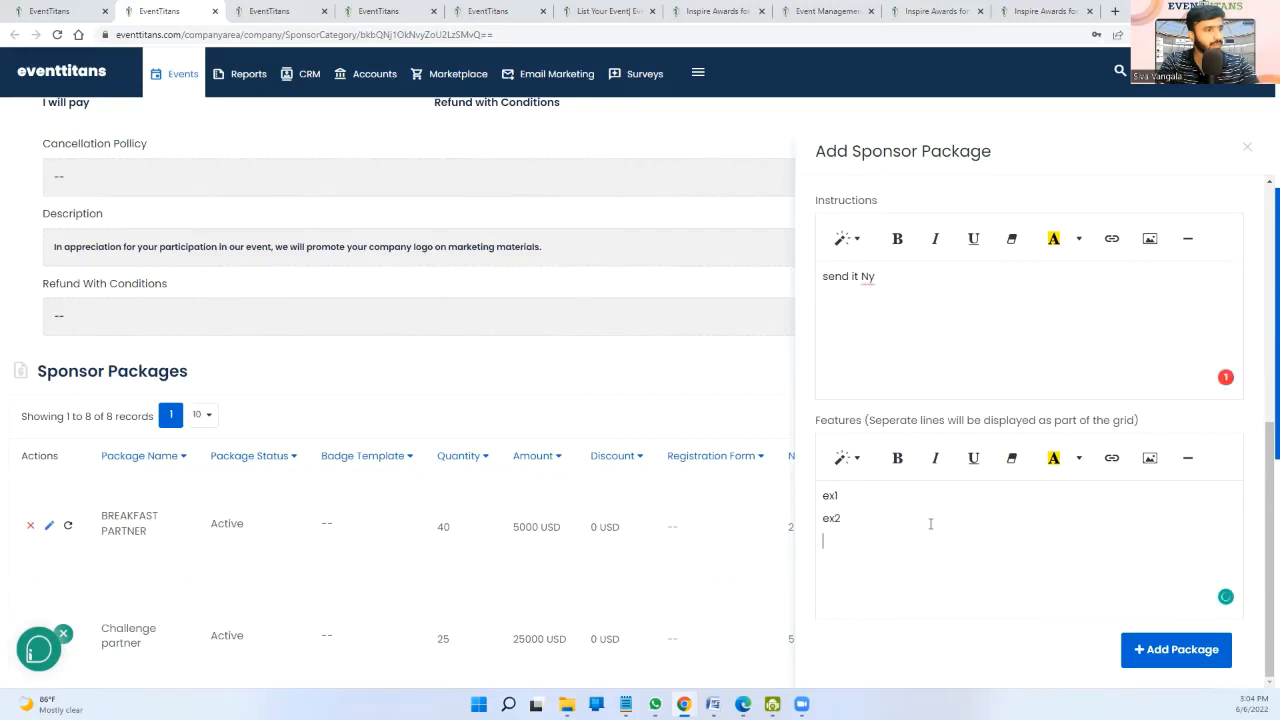
key(Return)
text(ex3)
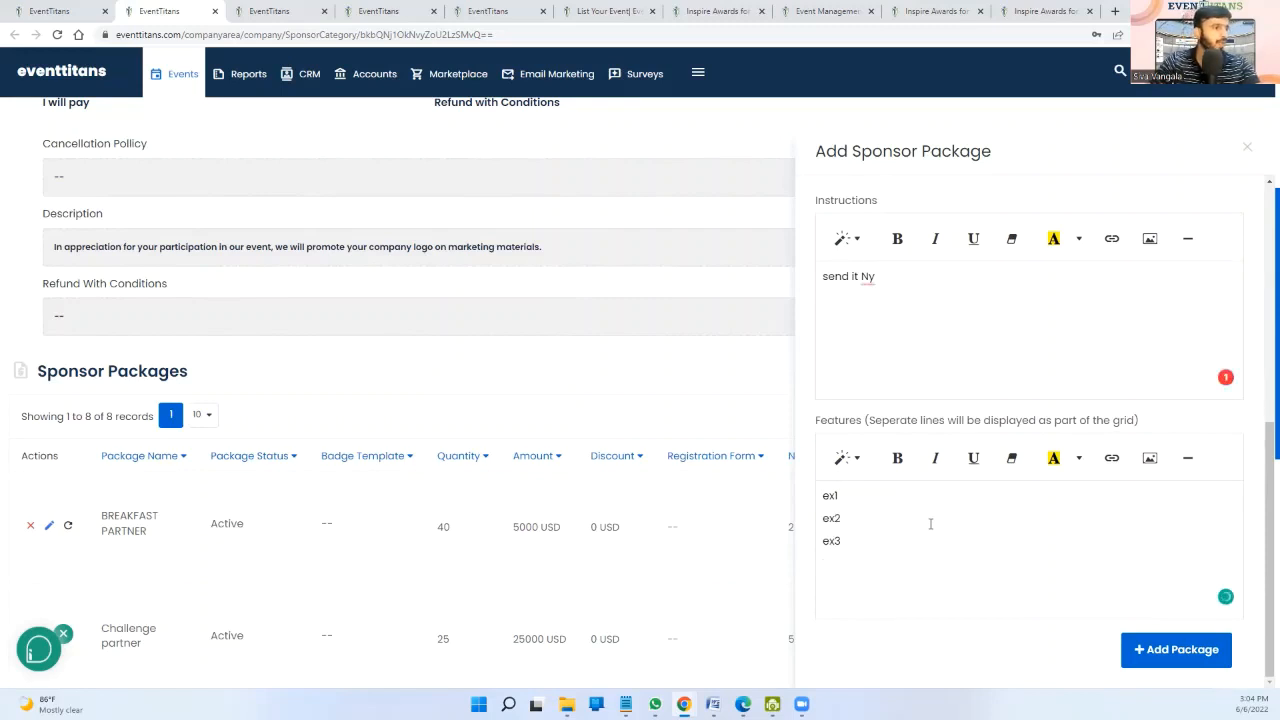
key(Return)
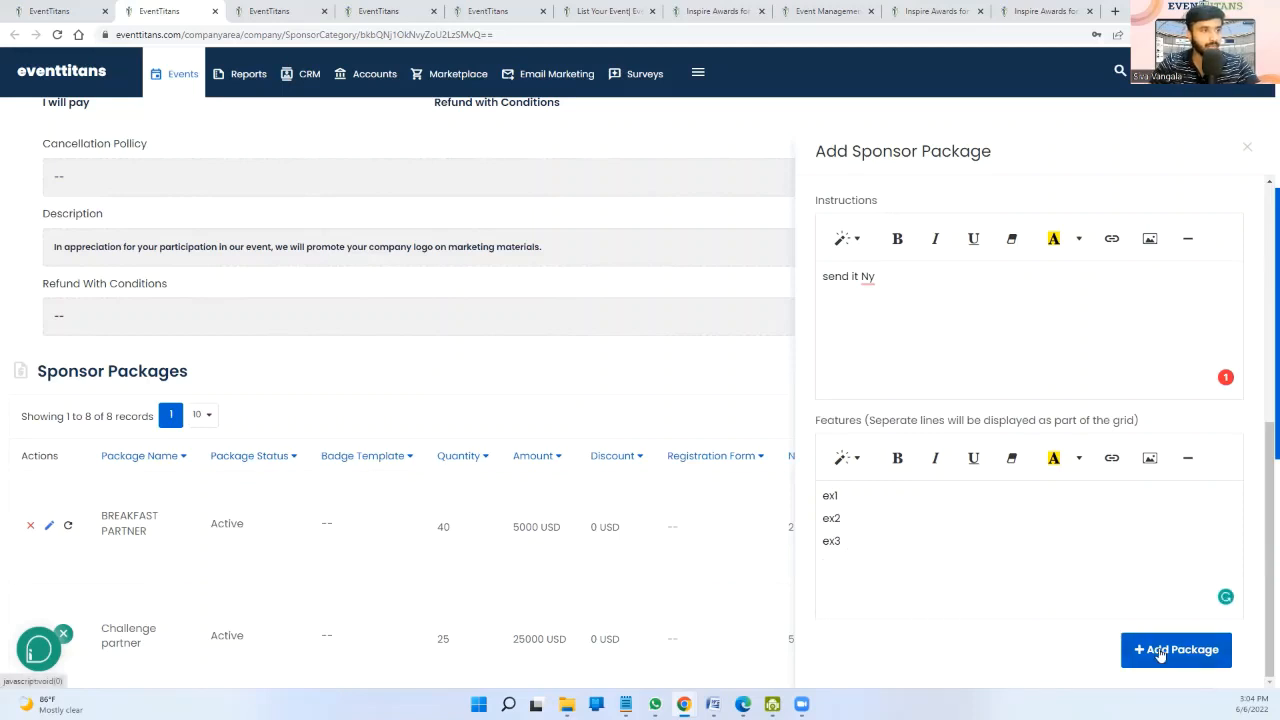
- Review the completed sponsor package form from the package name to the features, including the registration form choices
scroll(1125, 510, up, 5)
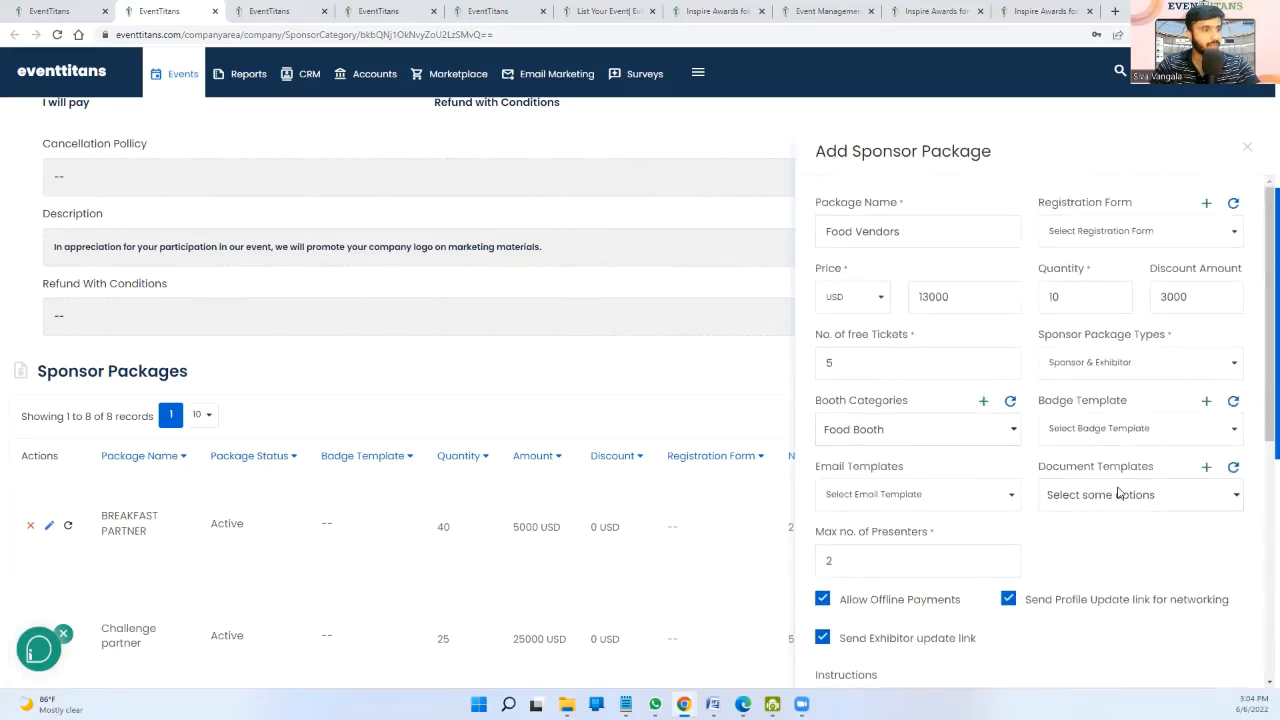
scroll(1148, 487, down, 5)
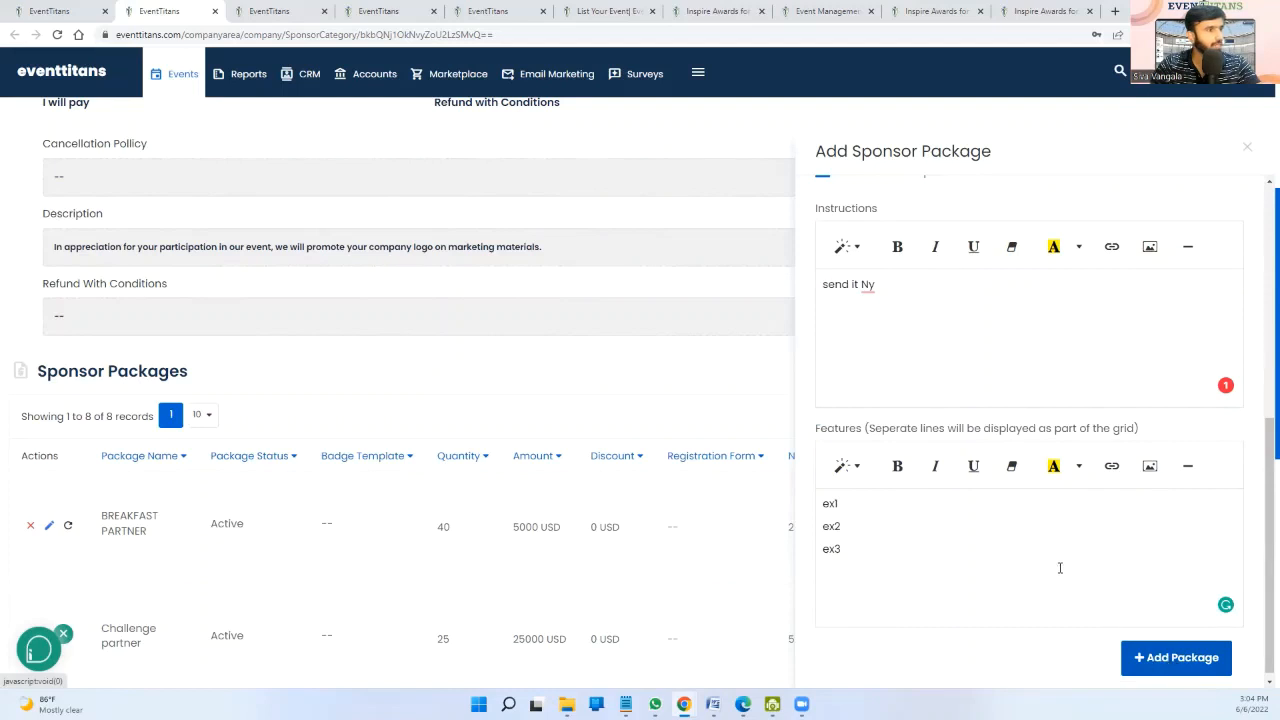
scroll(1020, 512, up, 10)
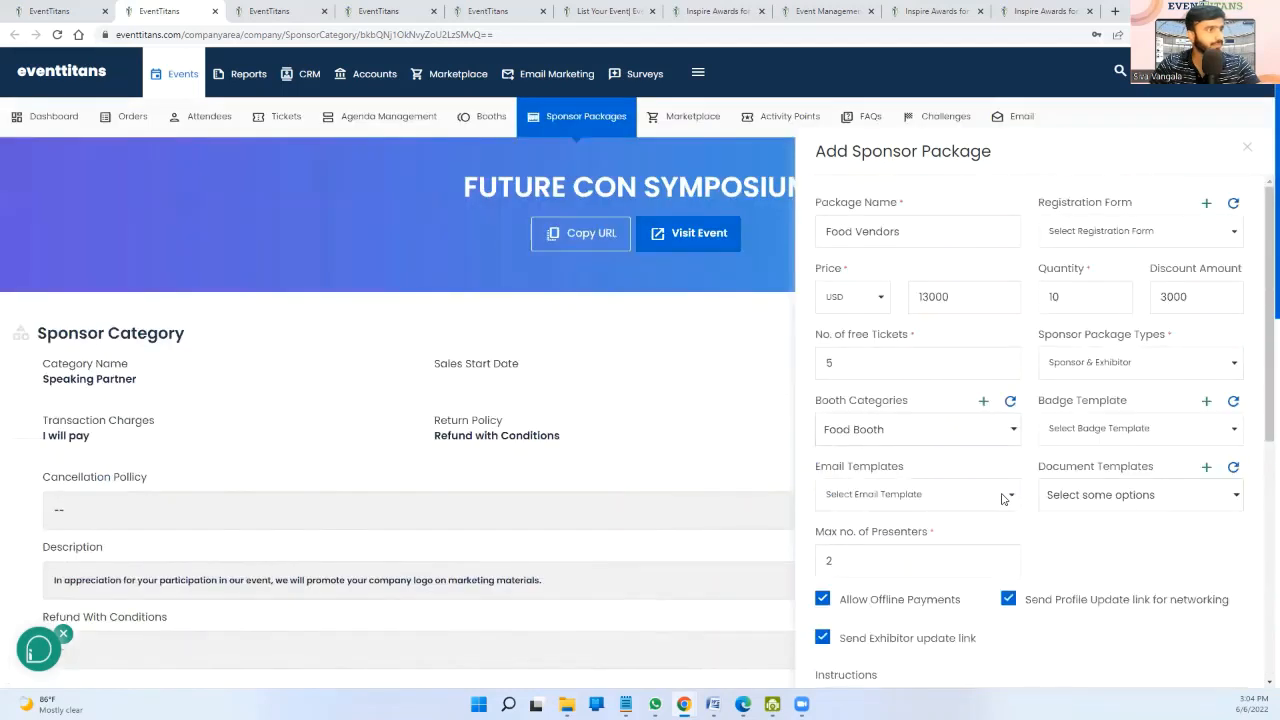
click(1104, 236)
click(1104, 236)
scroll(1020, 337, down, 4)
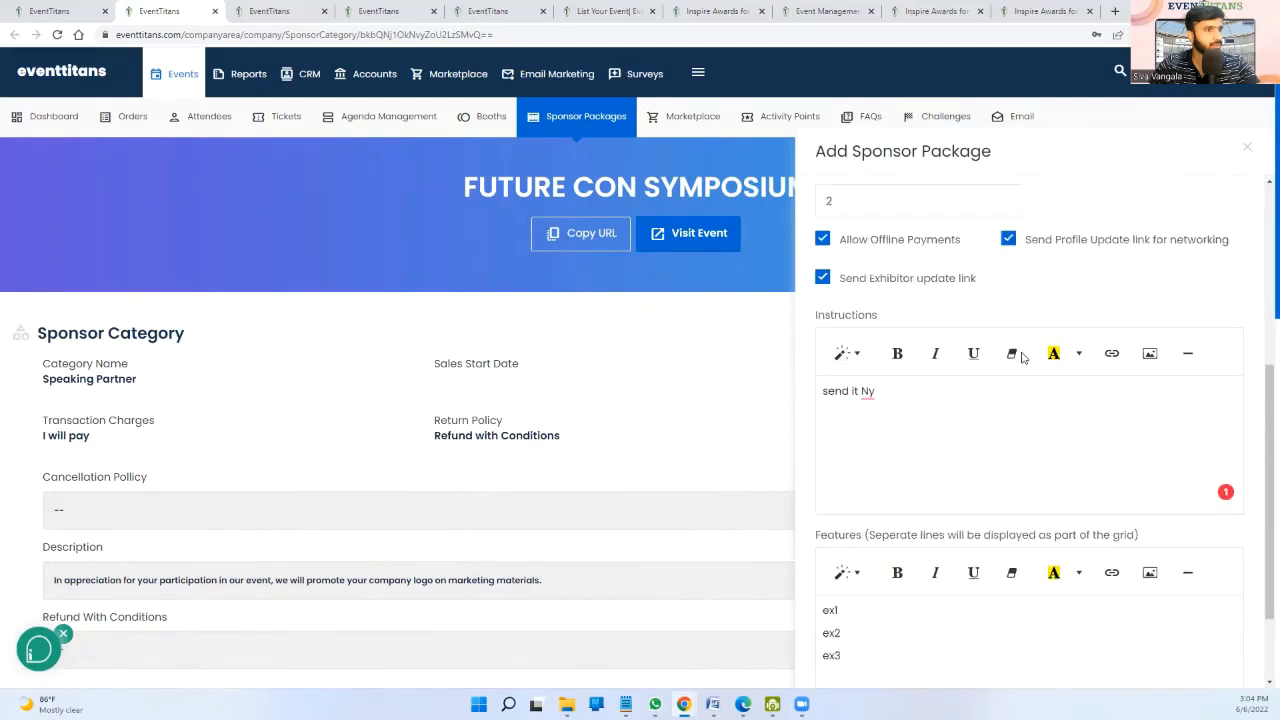
scroll(1175, 570, down, 2)
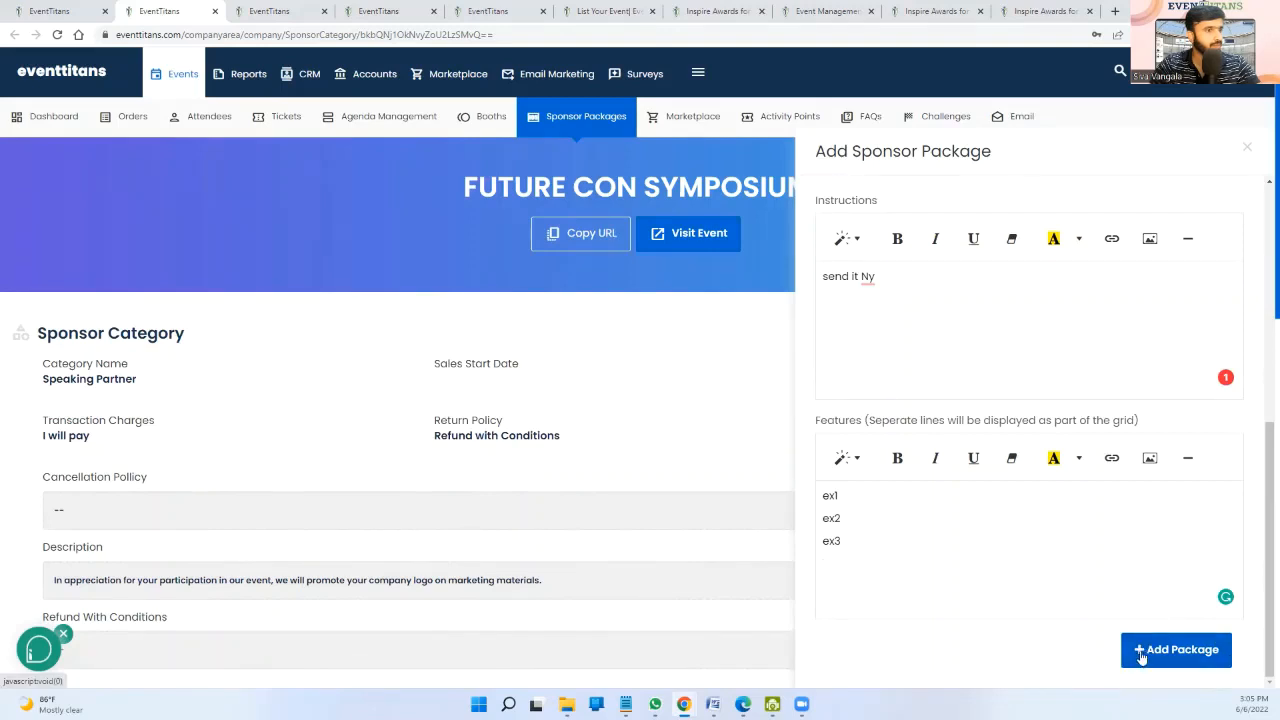
scroll(1058, 505, up, 4)
scroll(1058, 505, up, 1)
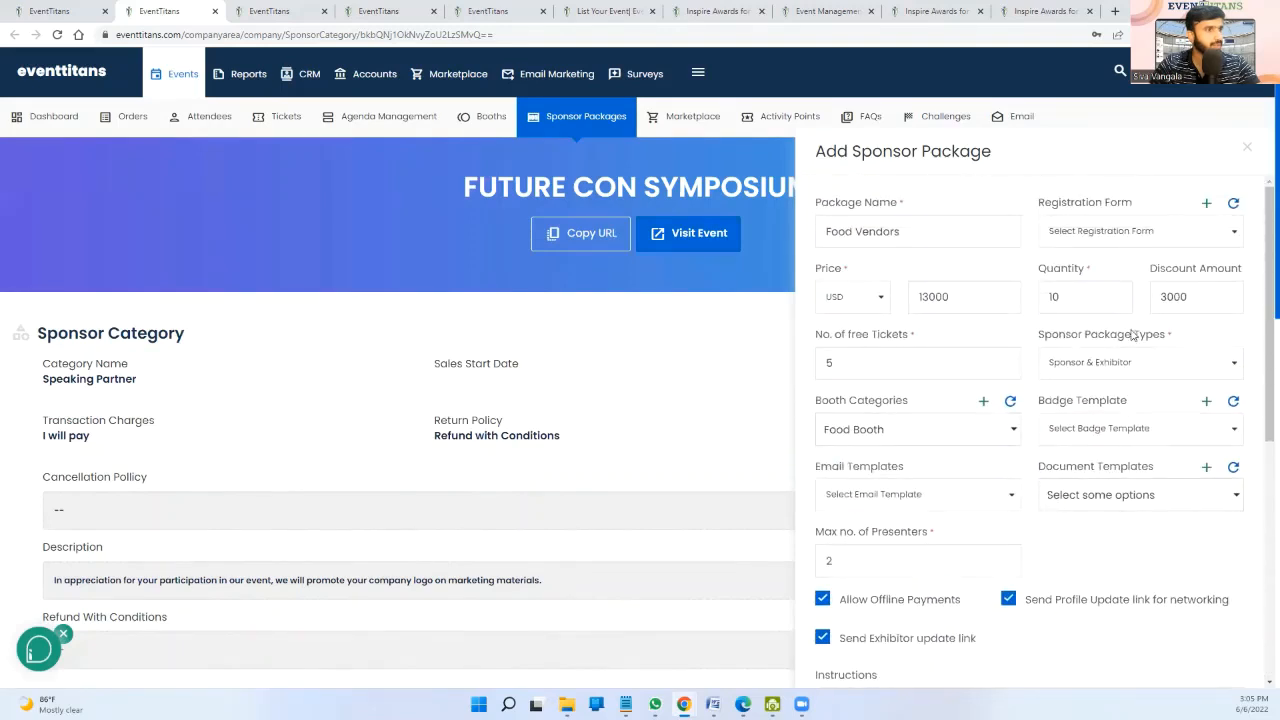
- Close the sponsor package form without adding the package and look over the existing sponsor packages
click(1247, 150)
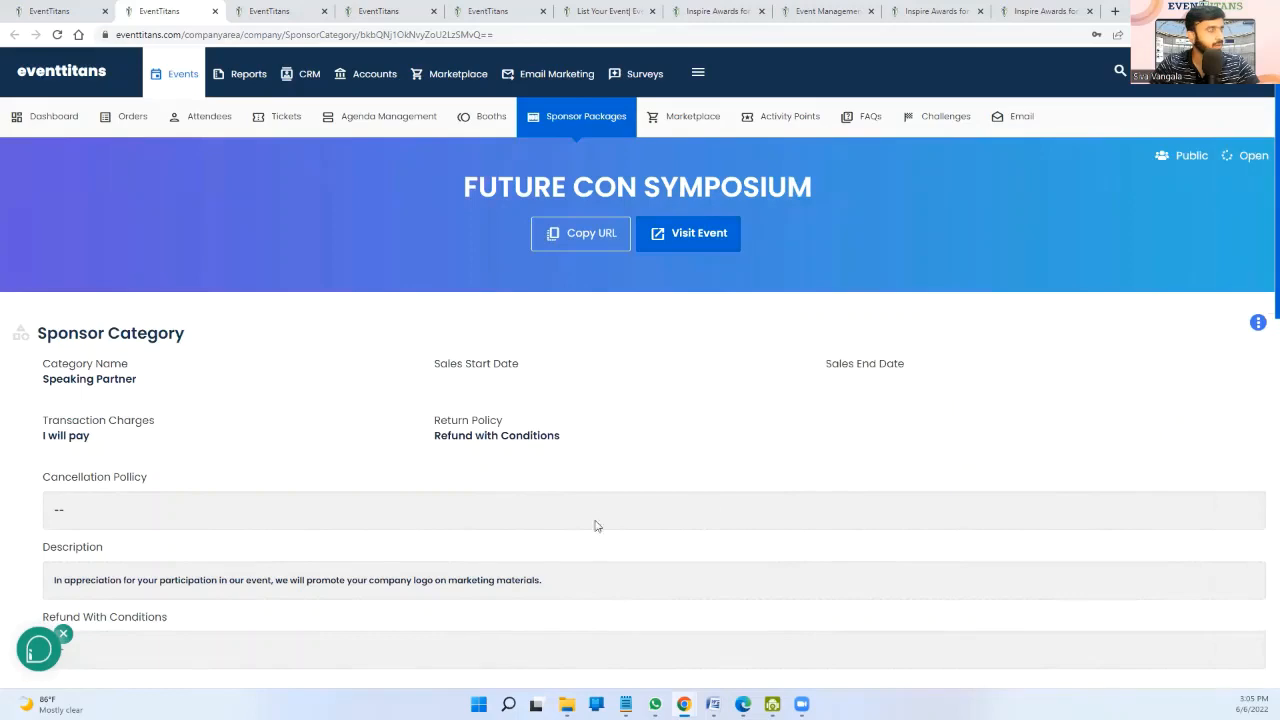
scroll(578, 510, down, 10)
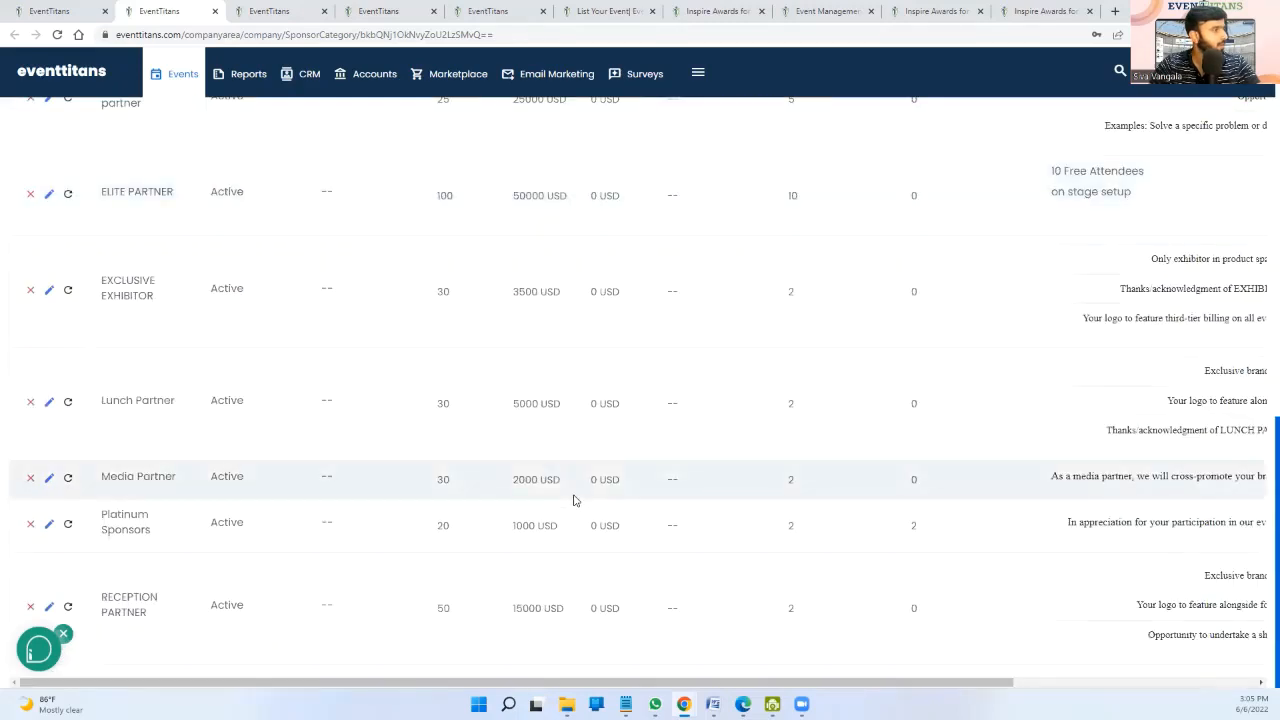
scroll(575, 500, up, 10)
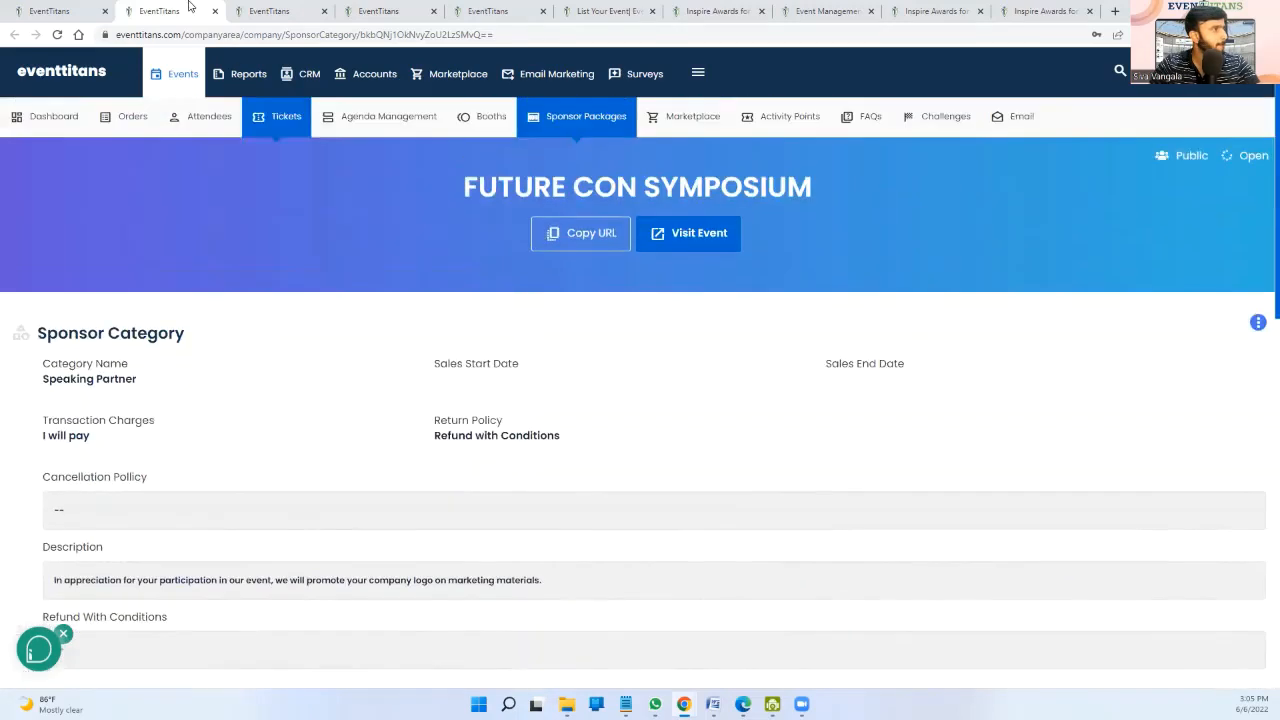
- Return to the event setup's options page and refresh the list of sponsor categories
click(70, 11)
scroll(764, 413, up, 4)
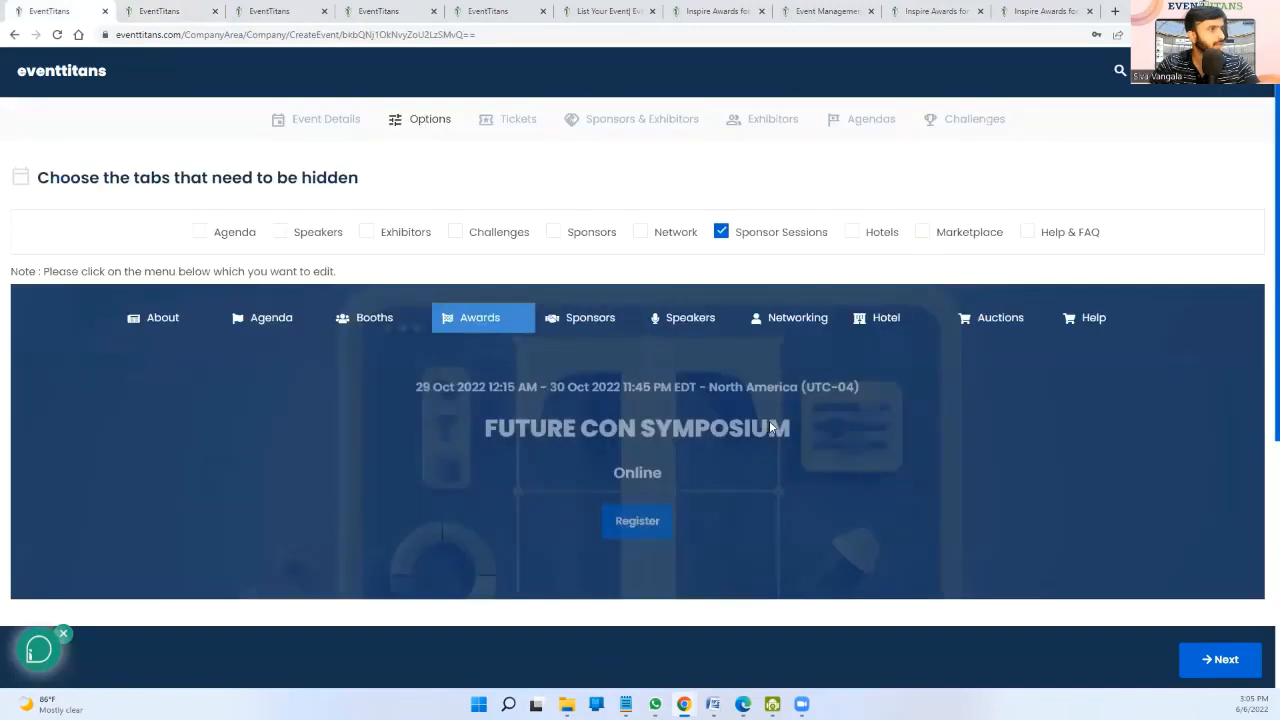
scroll(775, 418, down, 4)
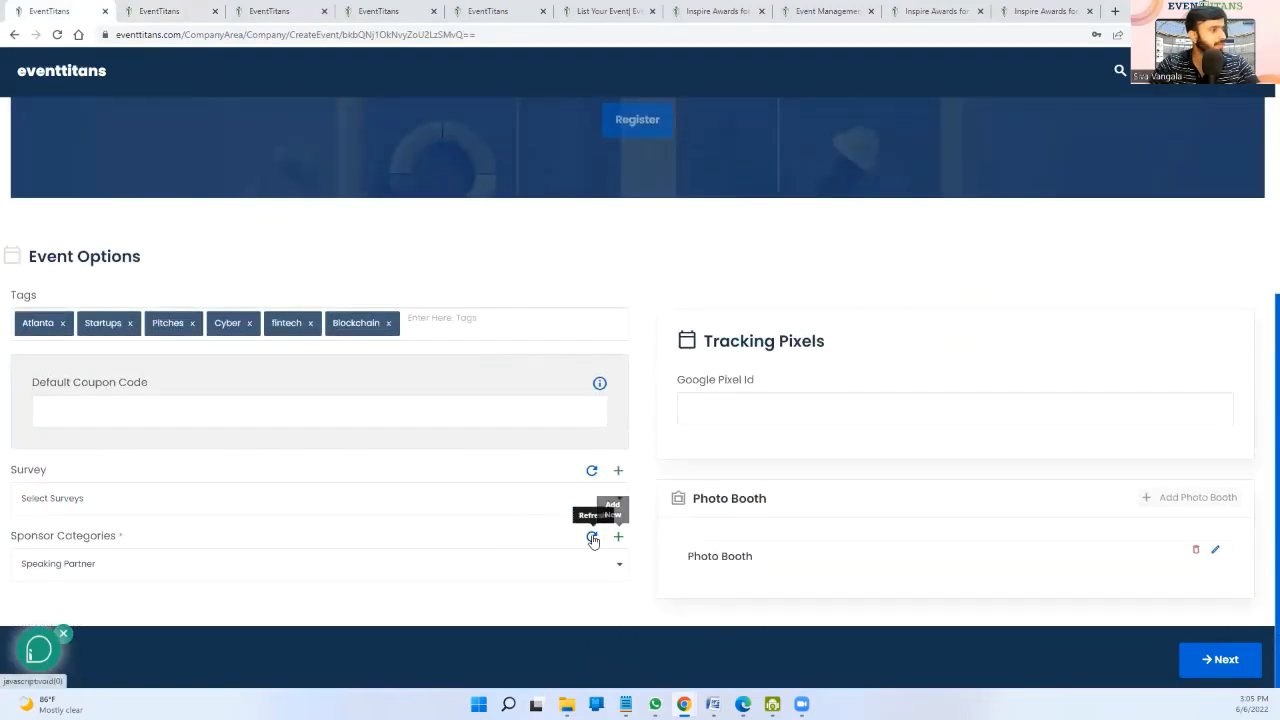
click(592, 537)
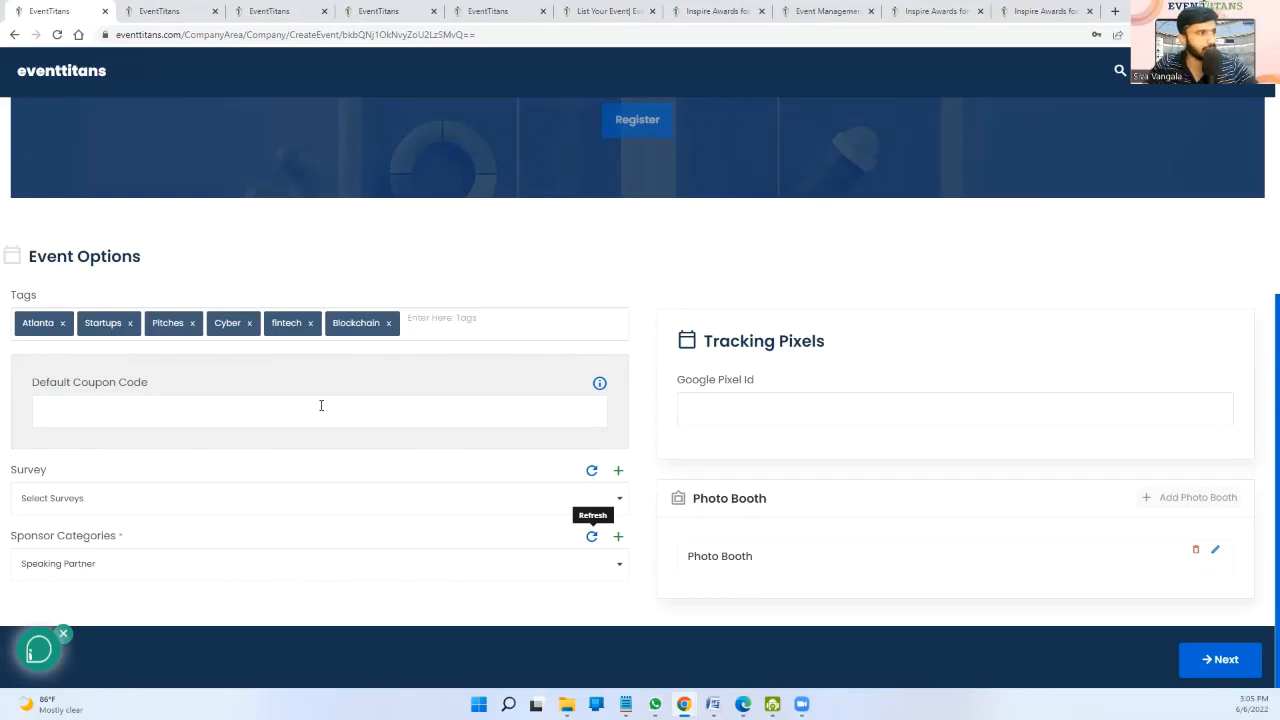
- Open the event's ticket options and examine the transaction charge choices, purchase notification recipients and supporting documentation setting
scroll(330, 380, up, 4)
click(510, 120)
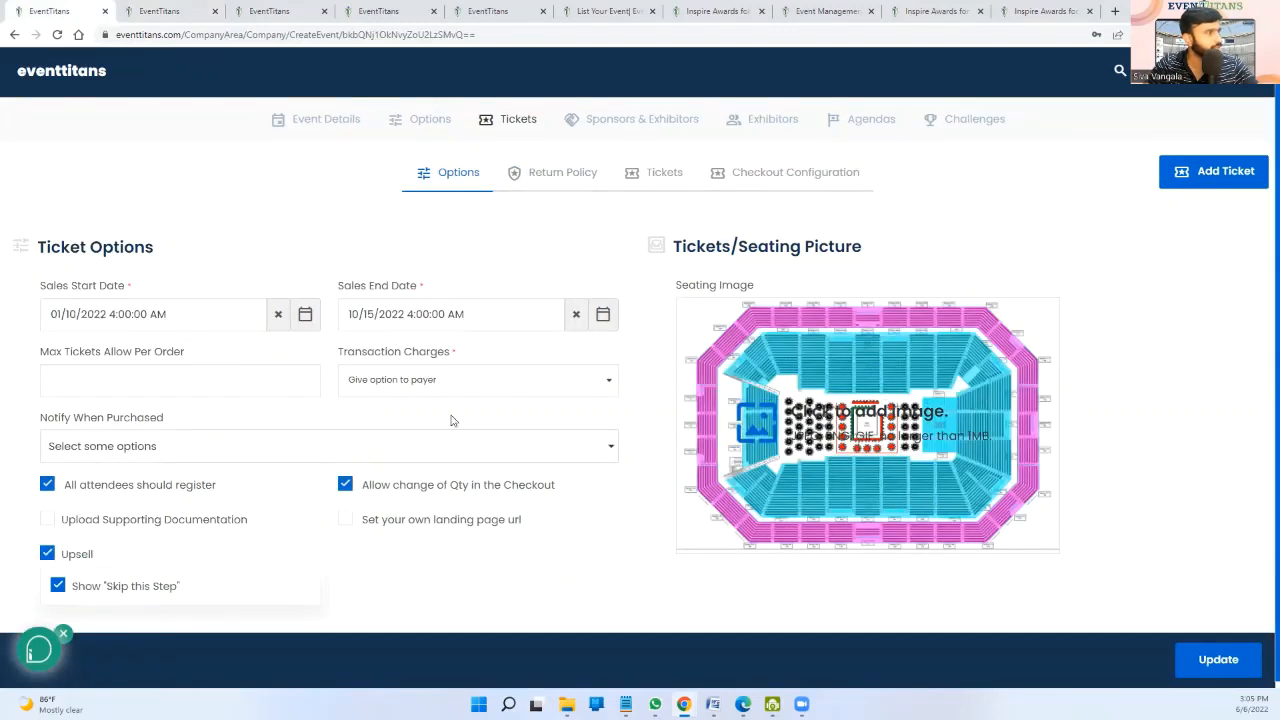
click(390, 380)
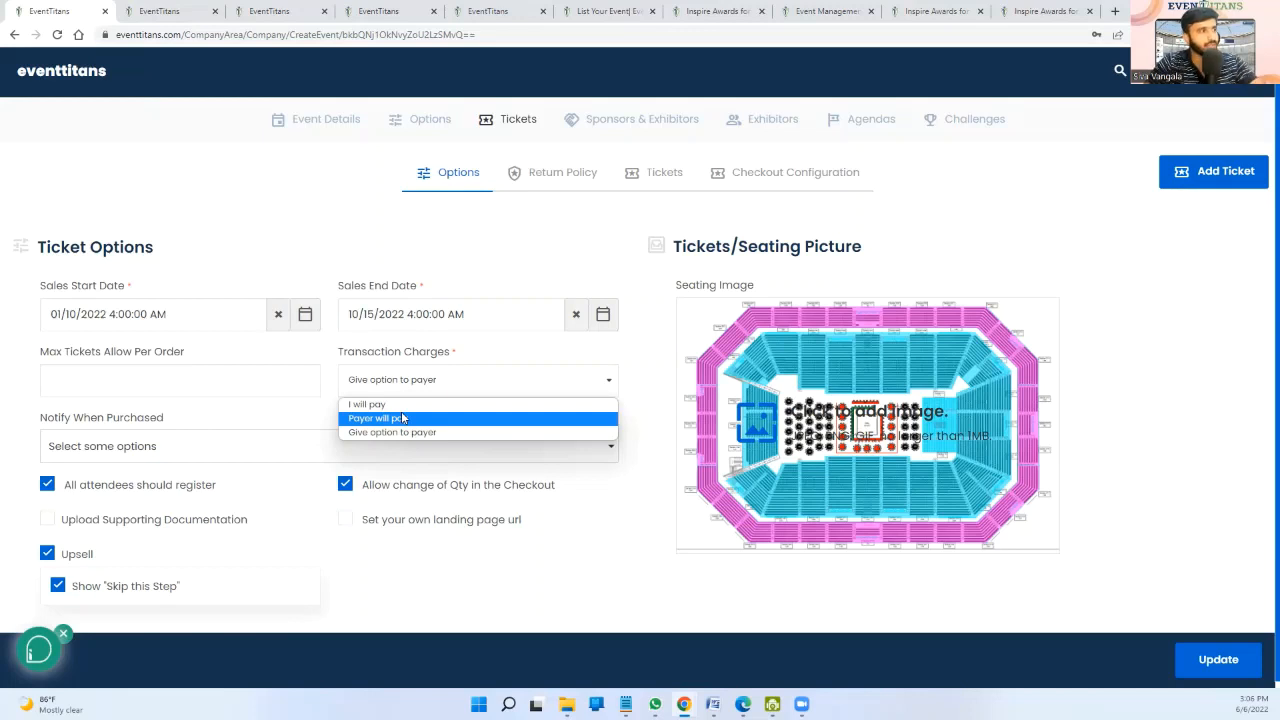
click(346, 566)
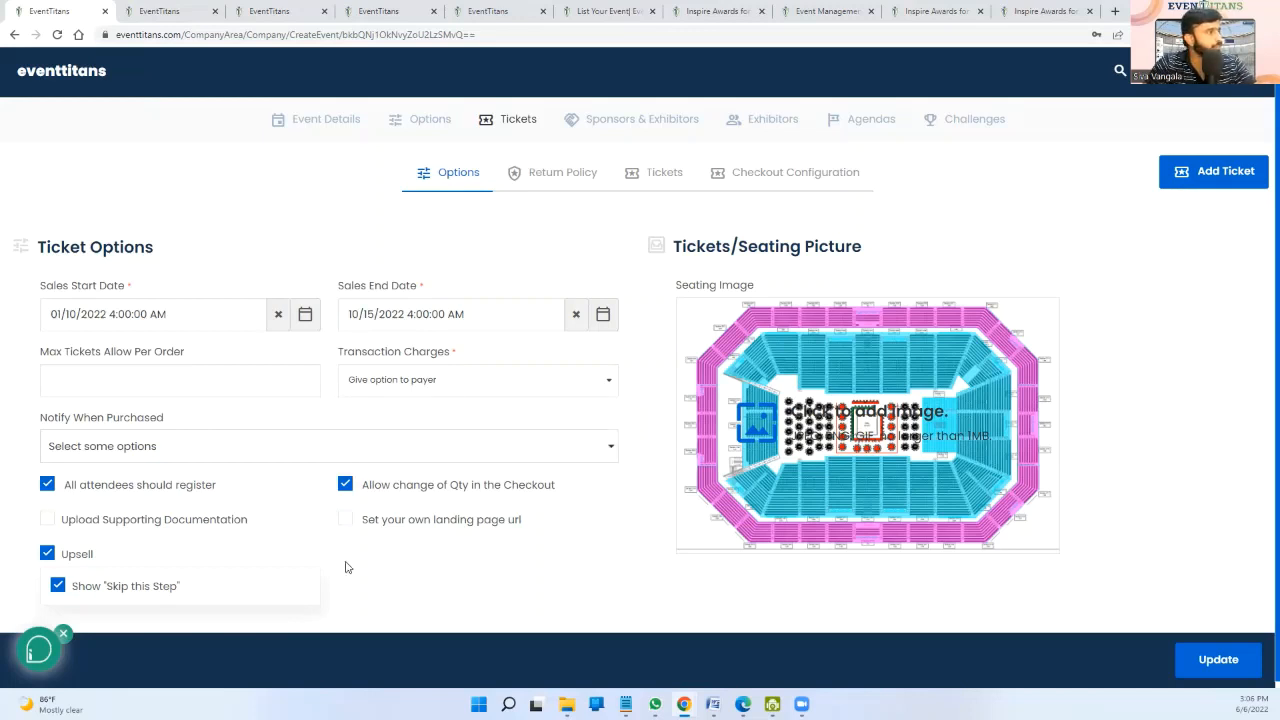
click(183, 446)
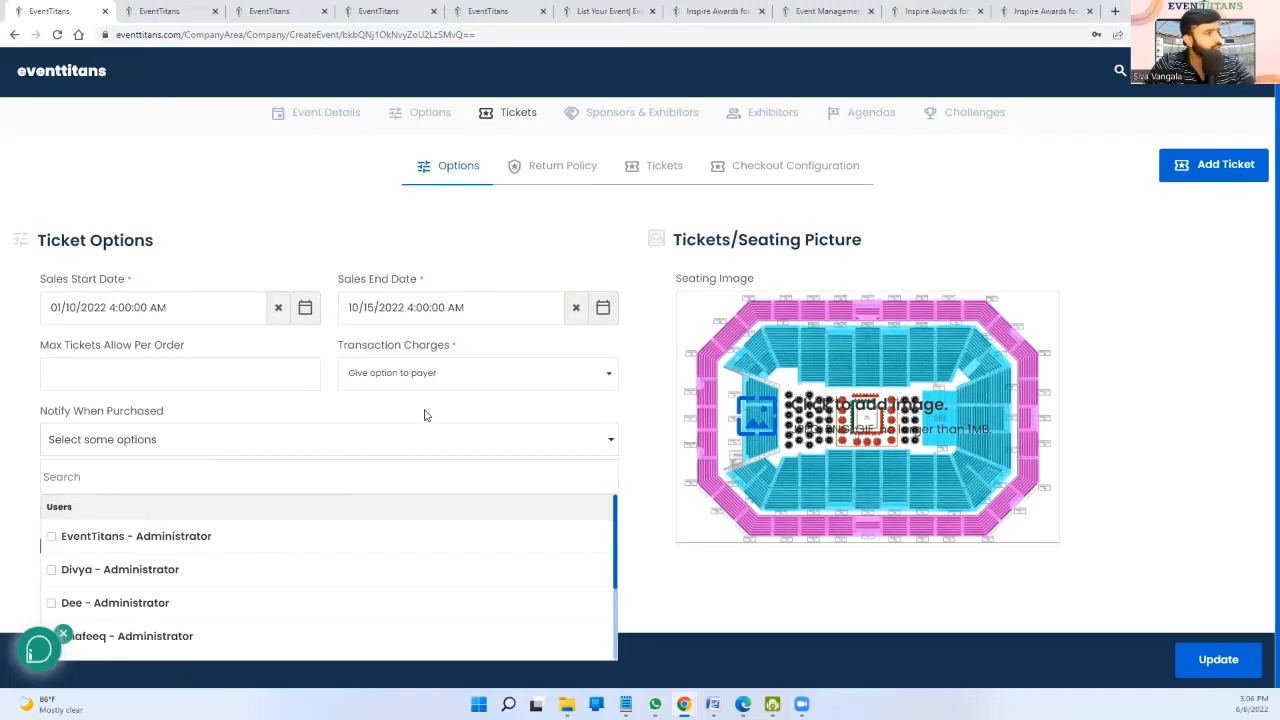
click(424, 414)
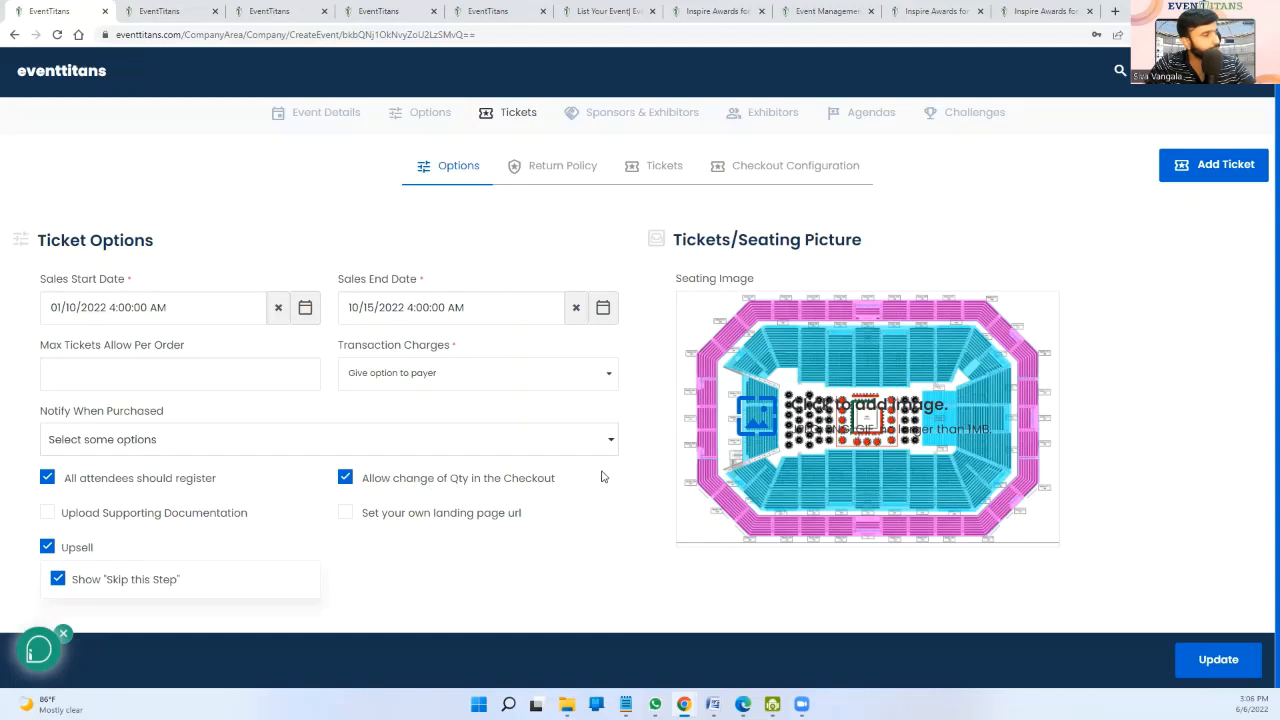
click(47, 513)
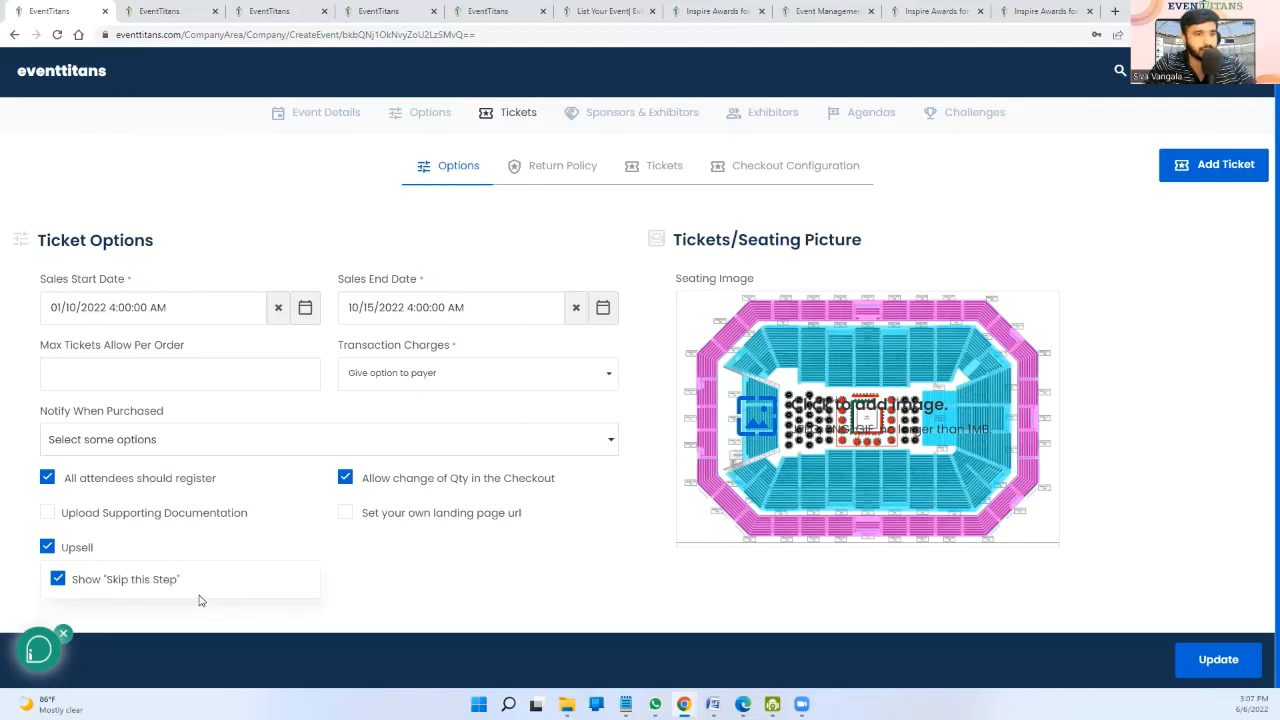
- Review the ticket return policy and the event's existing tickets
click(540, 186)
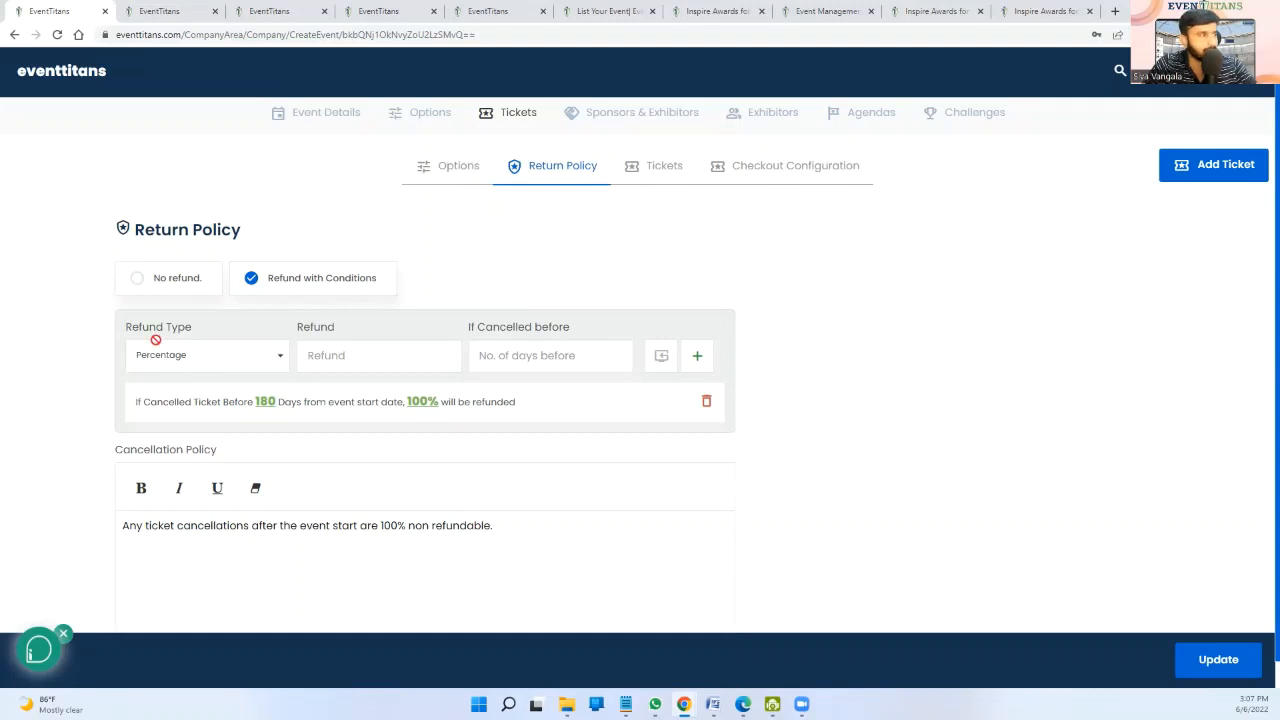
click(634, 170)
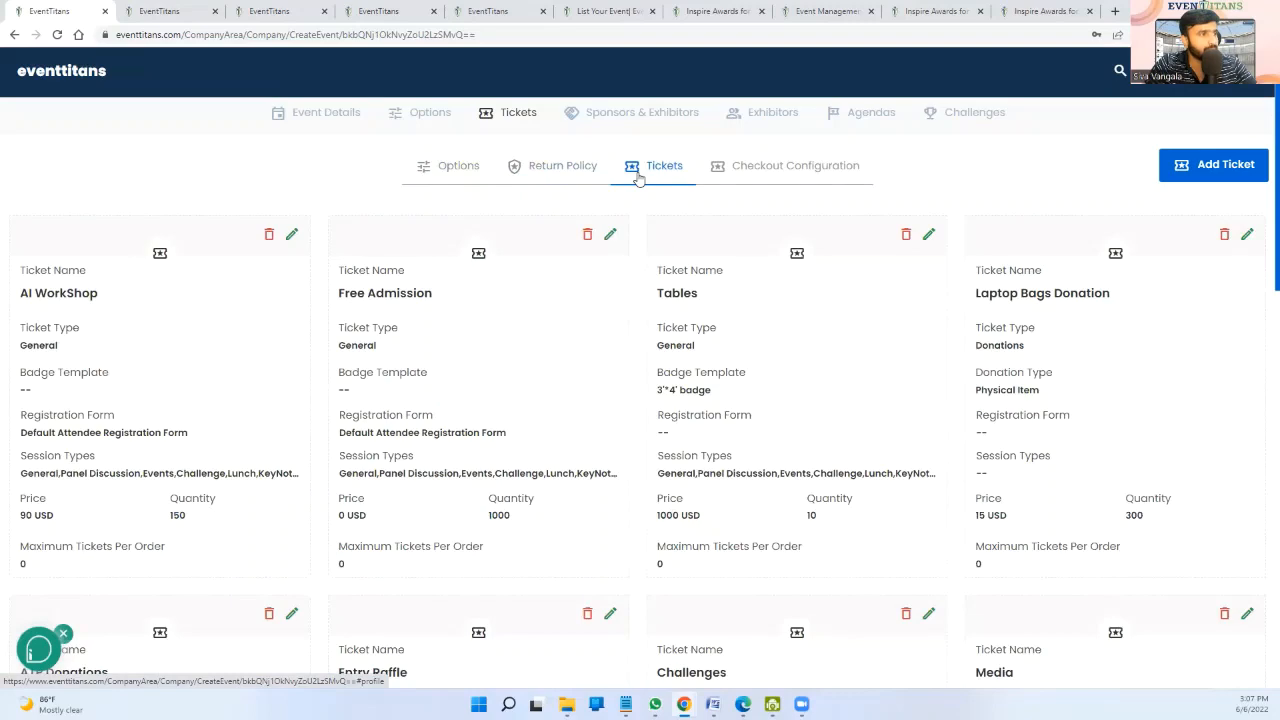
scroll(637, 178, down, 1)
scroll(500, 185, up, 1)
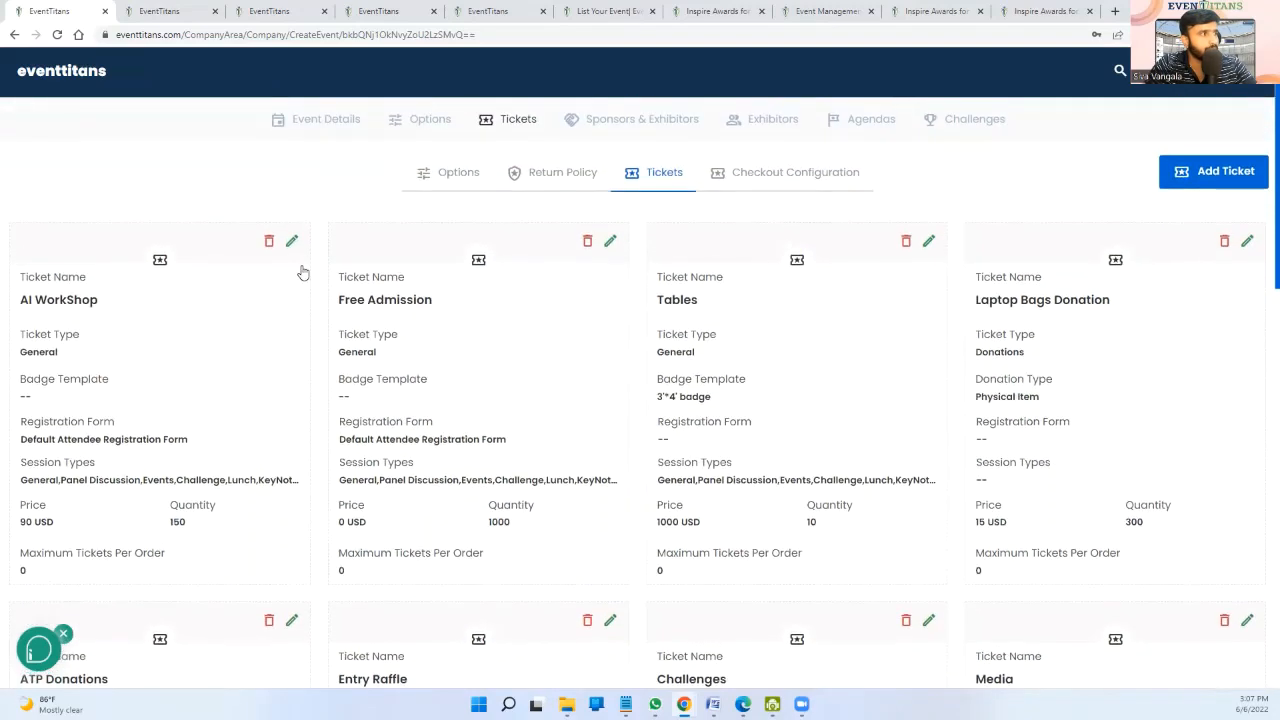
- Open the AI WorkShop ticket for editing and examine its name, ticket type, seating image and ticket information
click(291, 242)
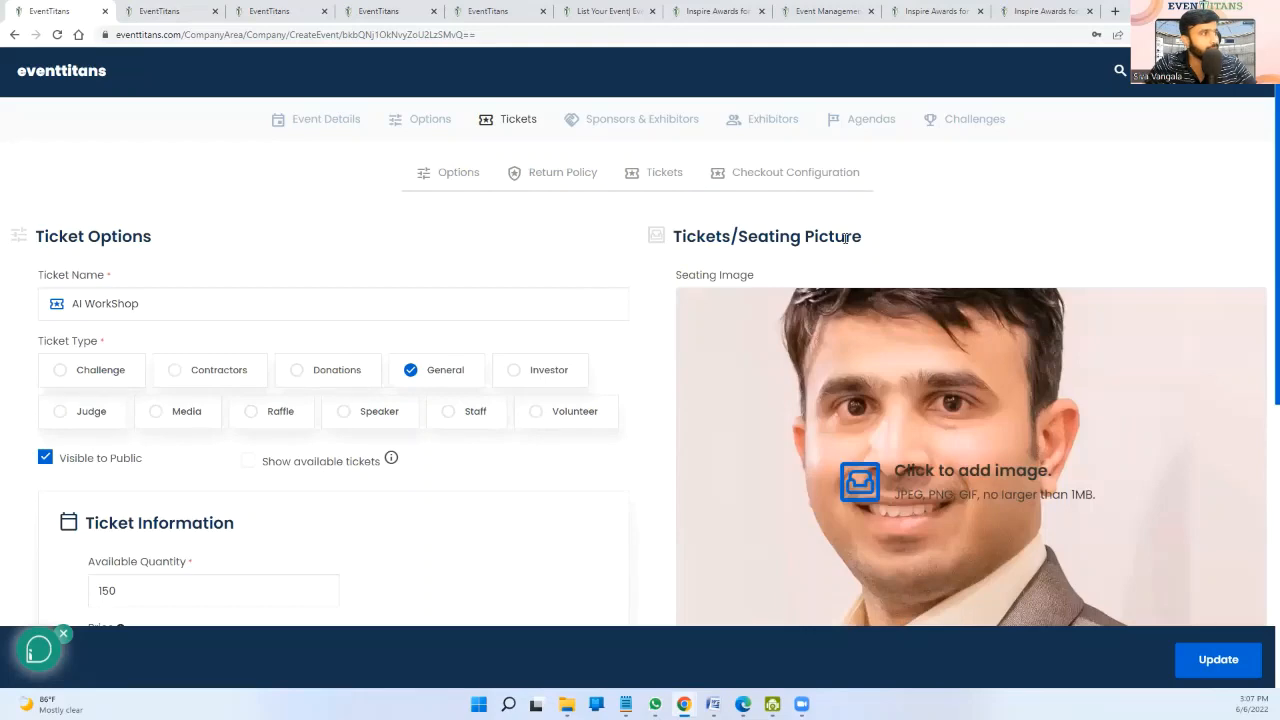
scroll(845, 237, down, 3)
scroll(845, 237, up, 3)
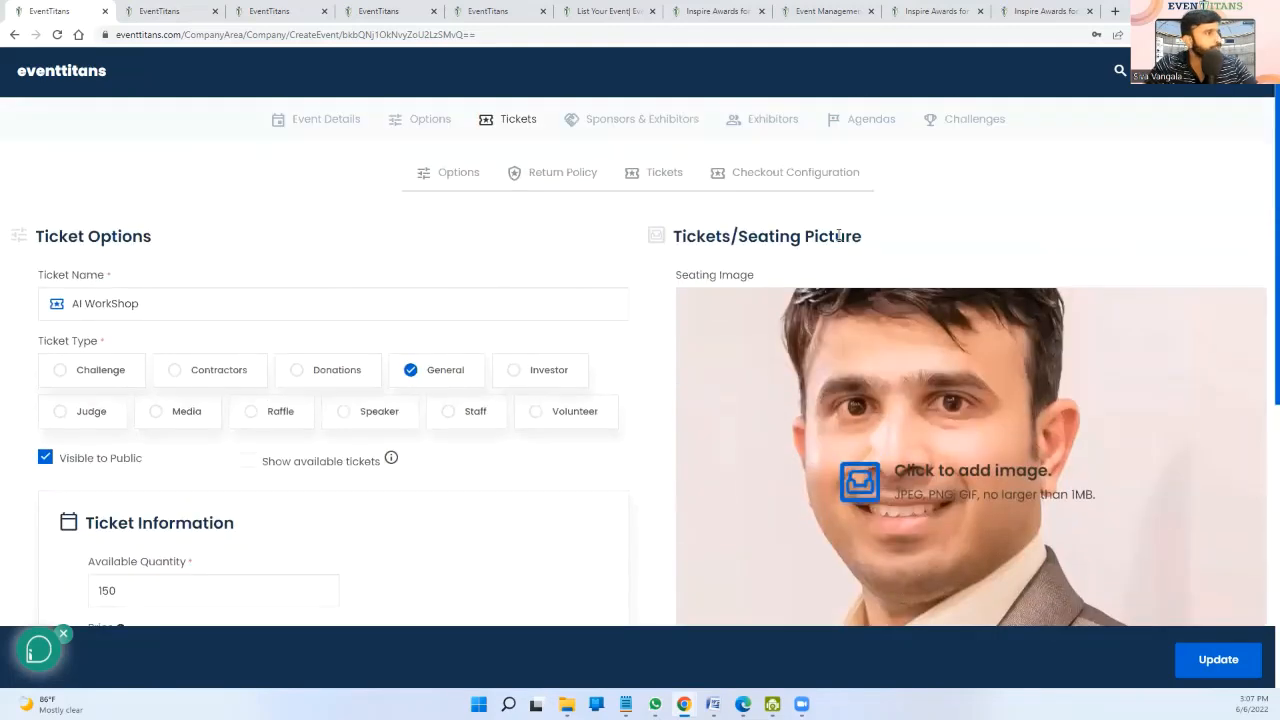
scroll(838, 236, down, 1)
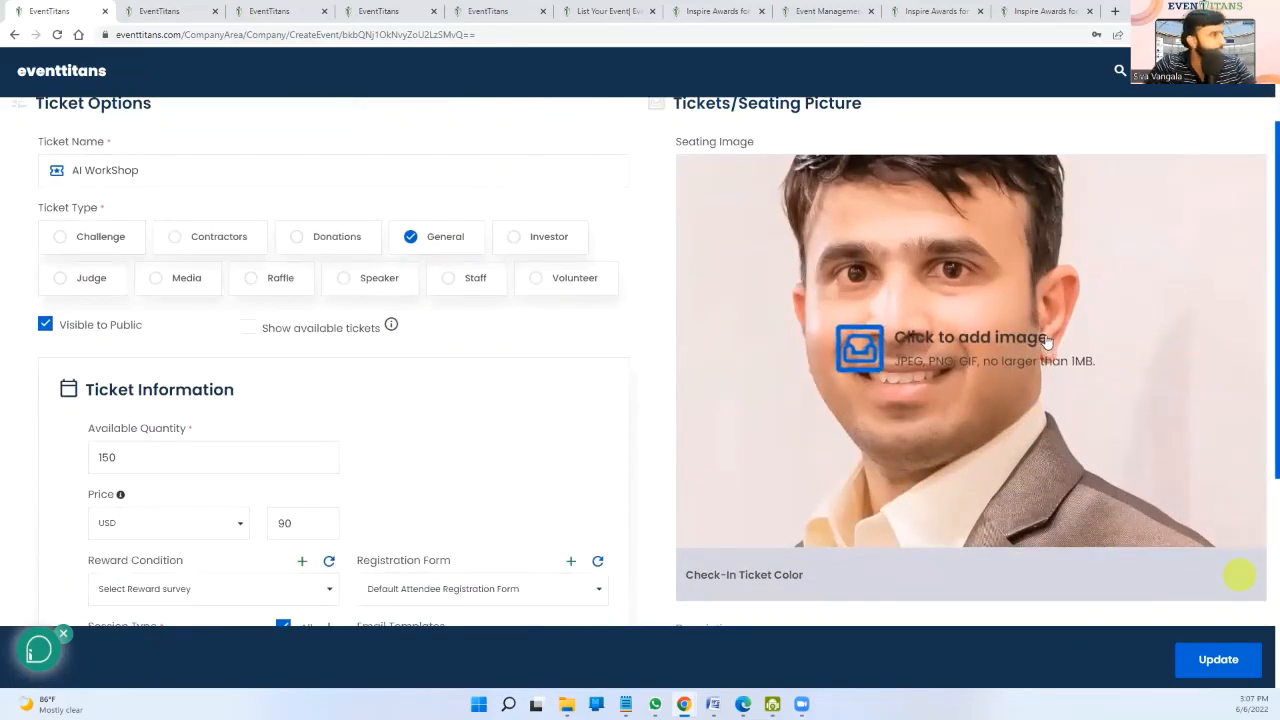
scroll(1047, 335, up, 1)
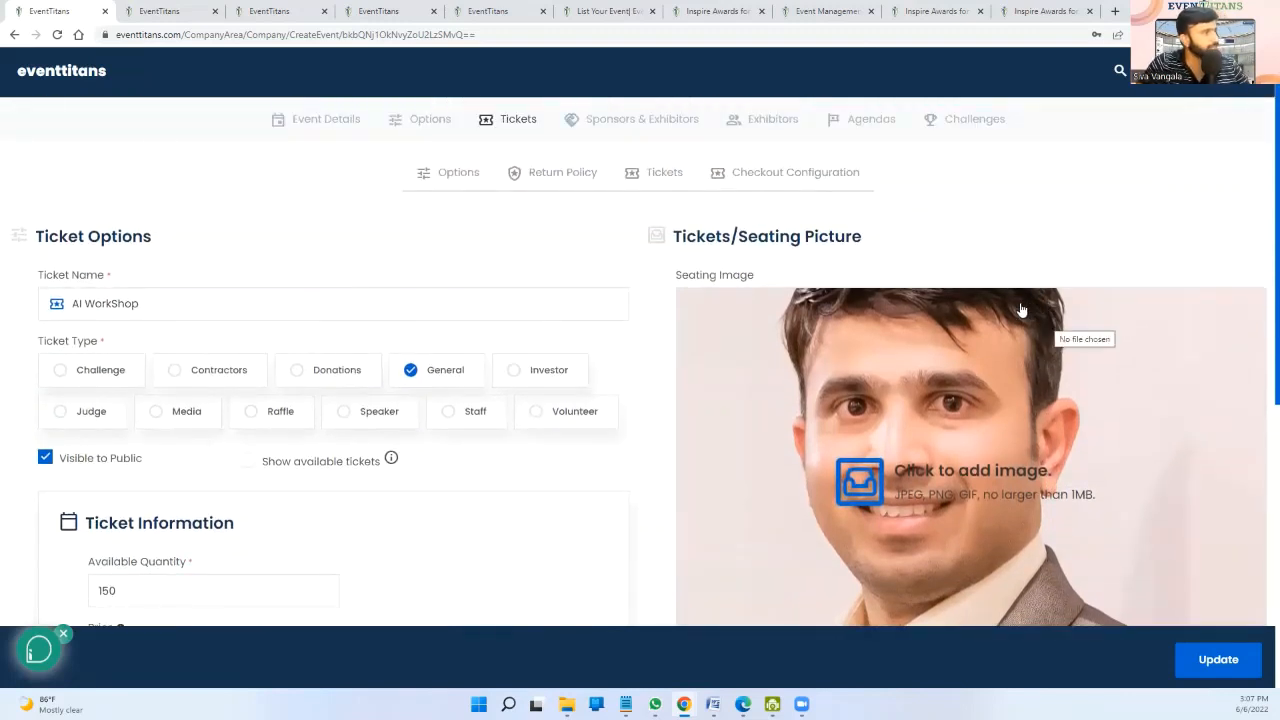
click(287, 302)
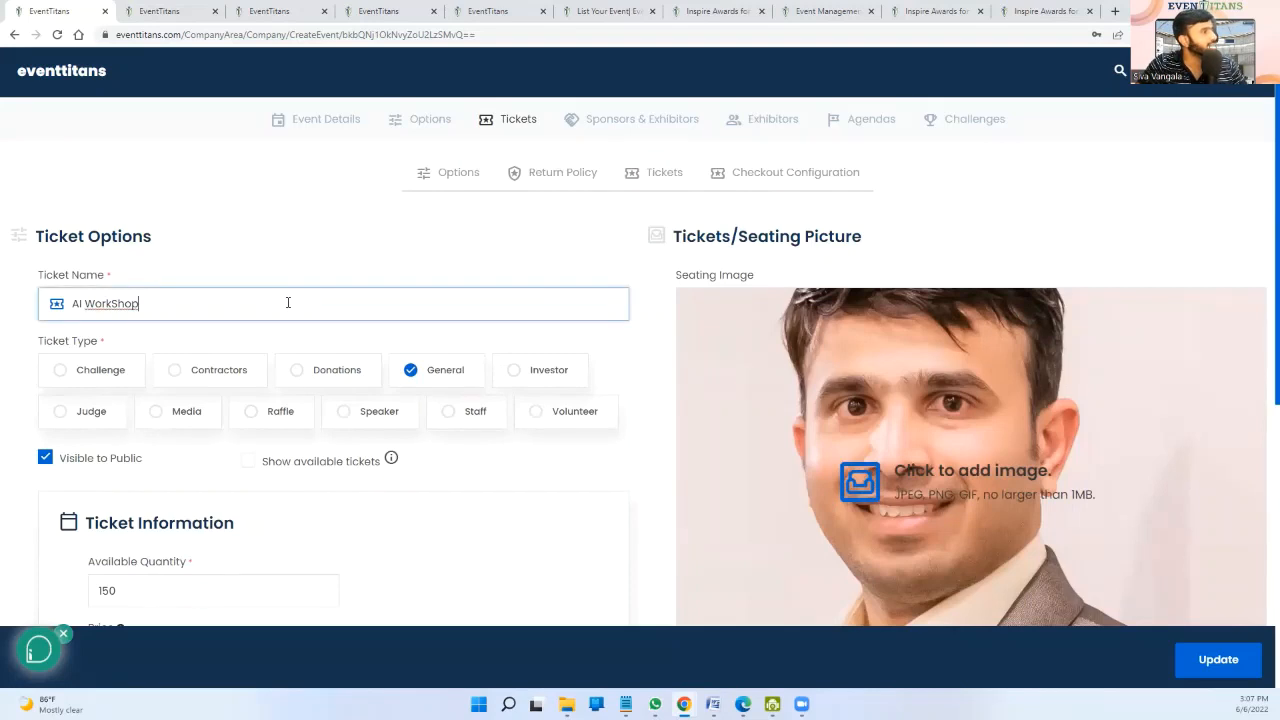
scroll(250, 364, down, 1)
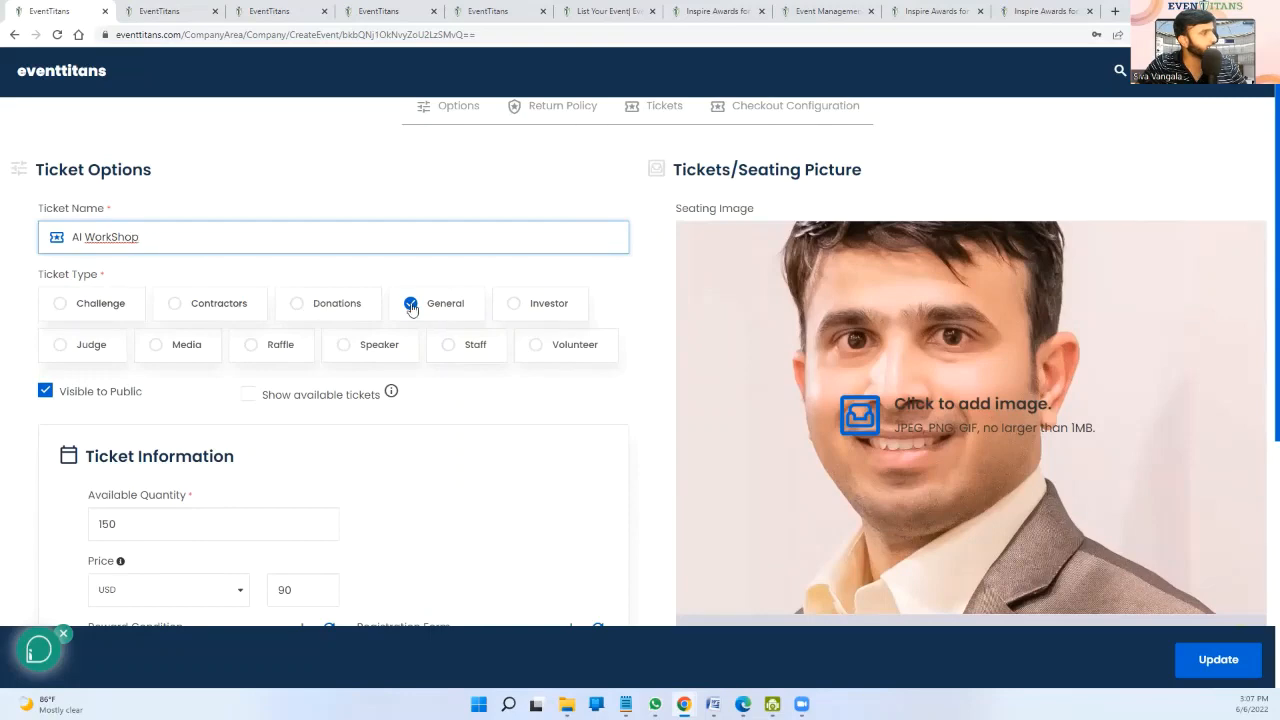
scroll(418, 308, down, 2)
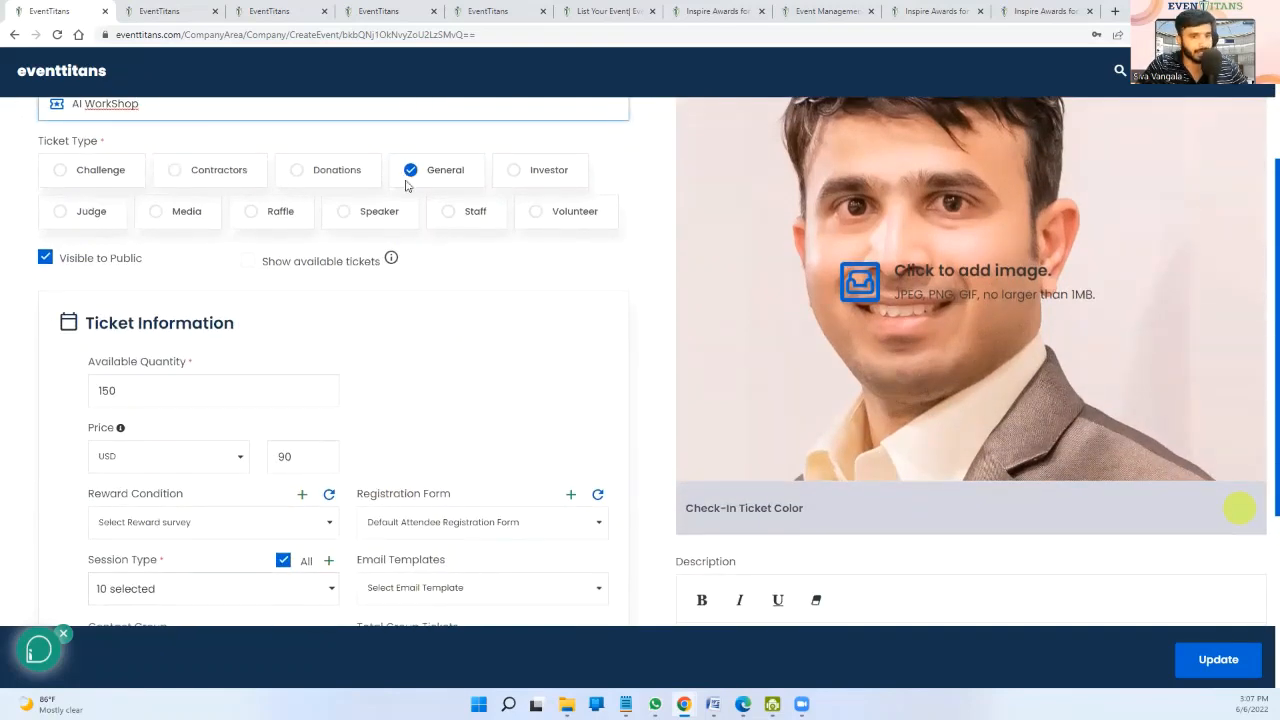
scroll(988, 246, up, 1)
scroll(1154, 271, up, 2)
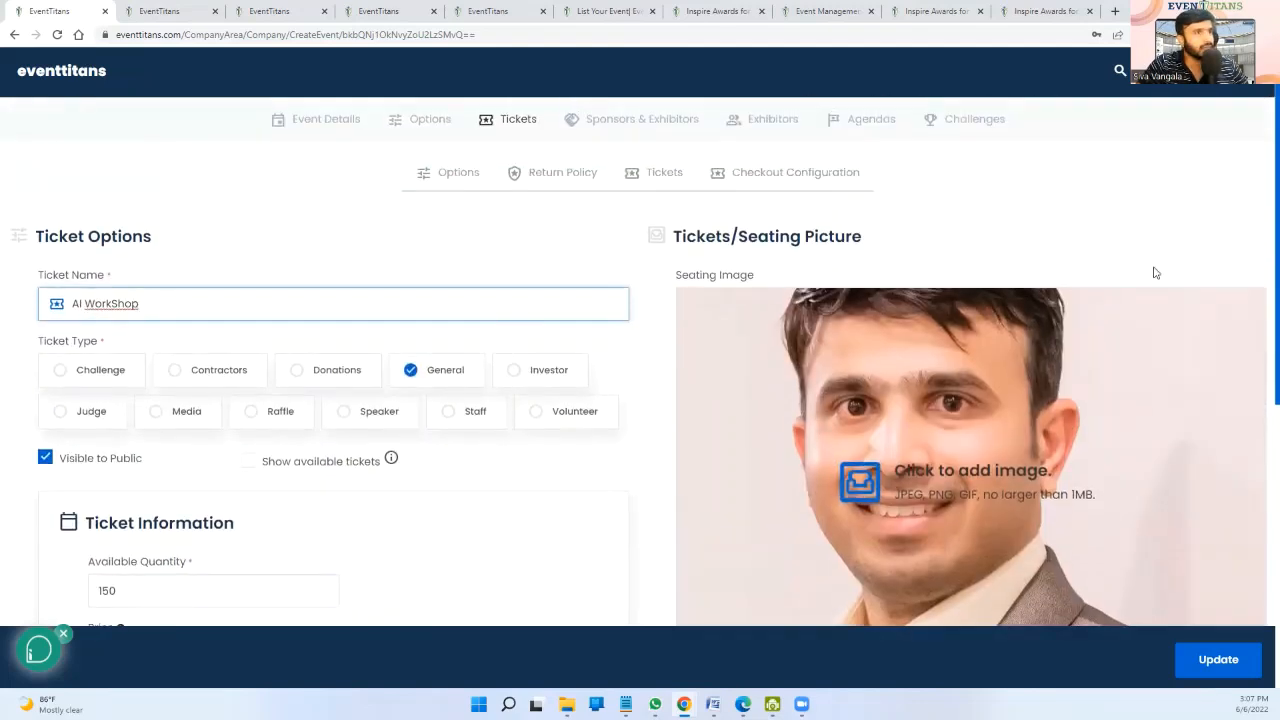
scroll(831, 349, down, 4)
scroll(189, 563, up, 4)
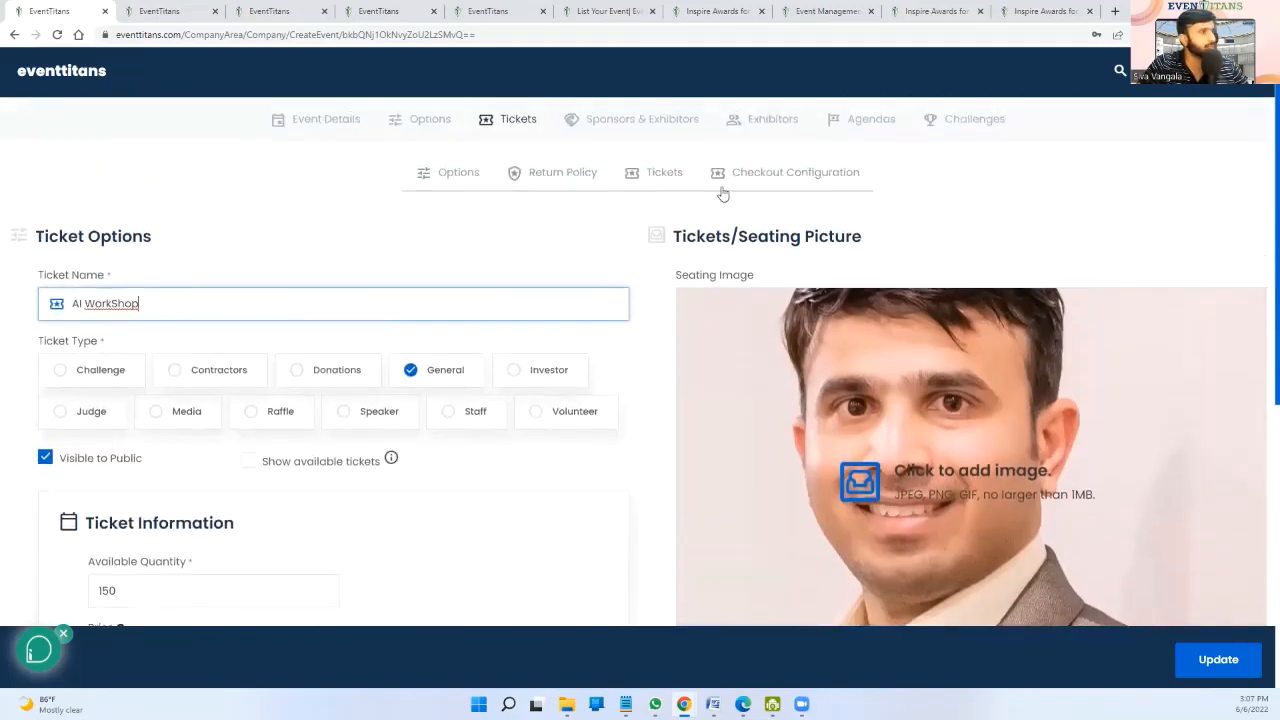
- Return to the ticket list, open the Free Admission ticket for editing and review its ticket type, public visibility and quantity settings
click(648, 180)
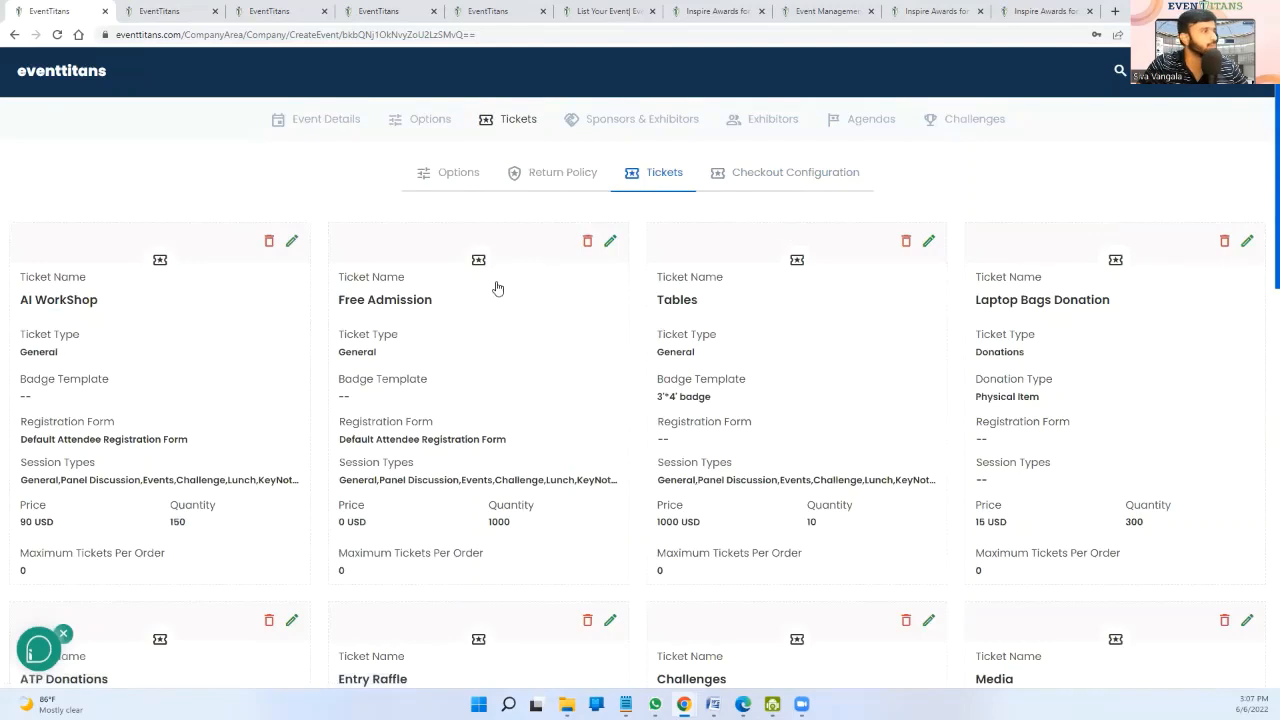
scroll(677, 320, down, 4)
scroll(706, 262, up, 4)
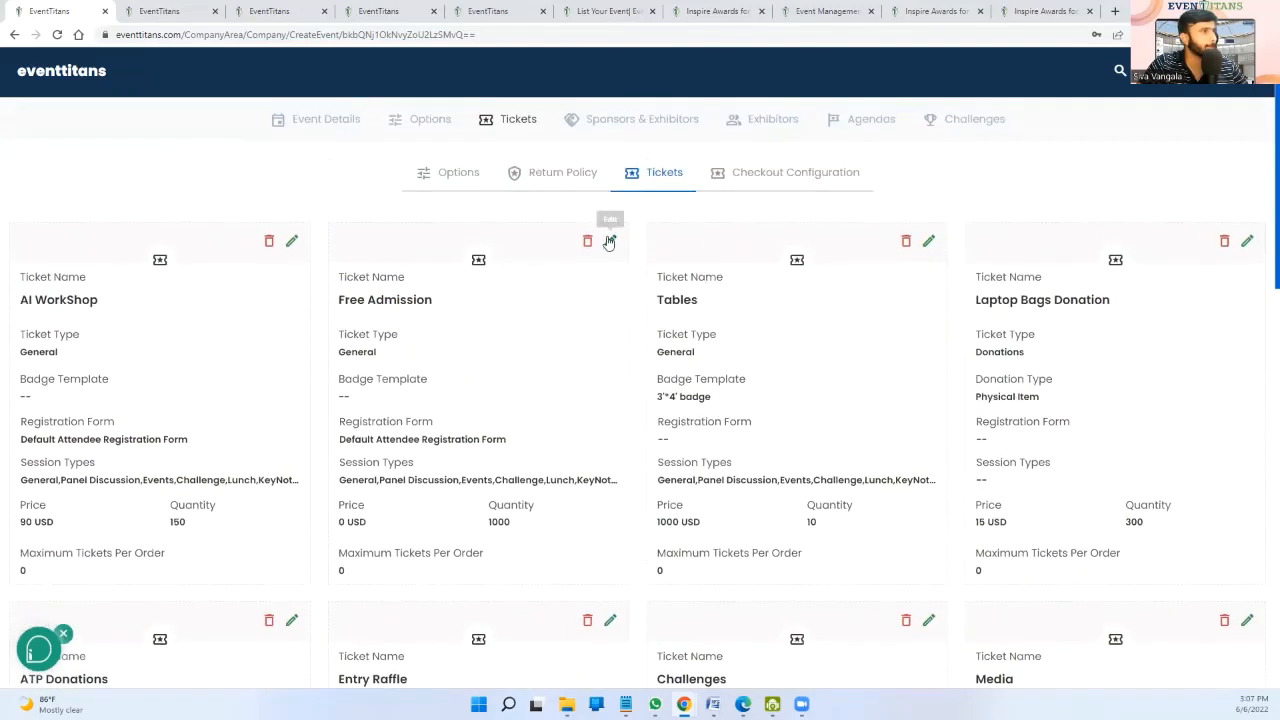
click(610, 241)
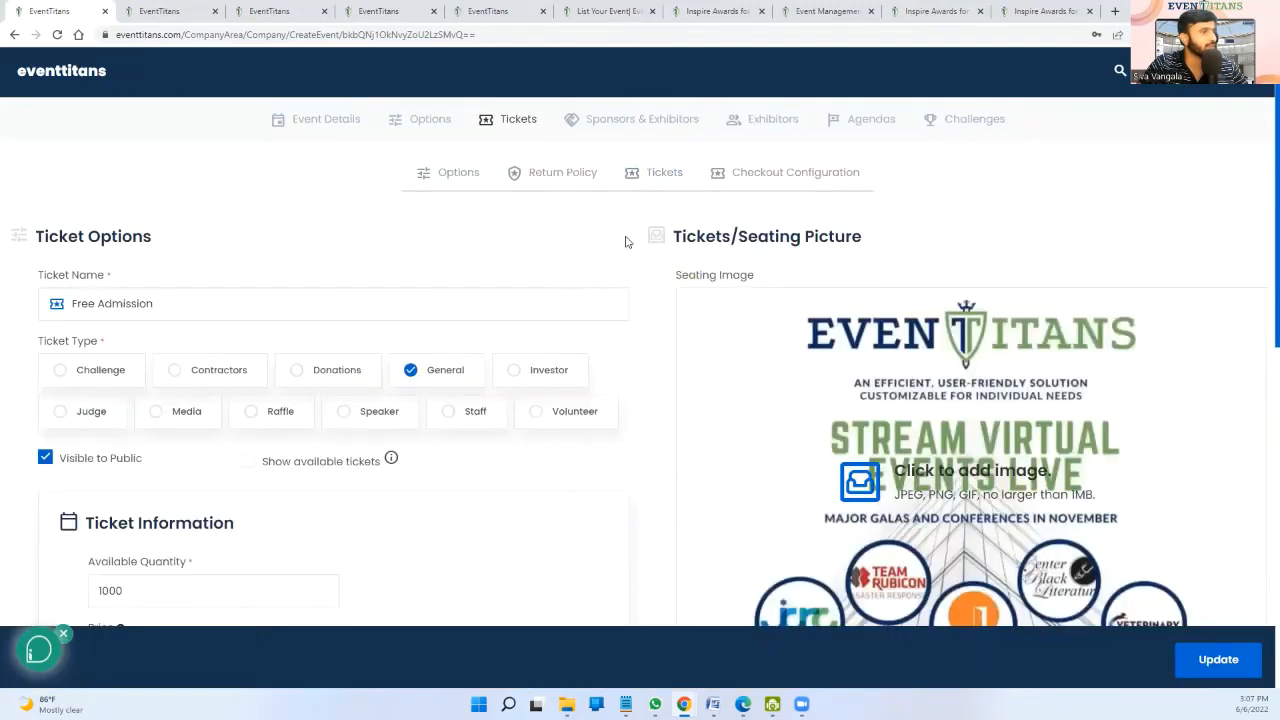
scroll(625, 241, down, 2)
scroll(600, 245, up, 1)
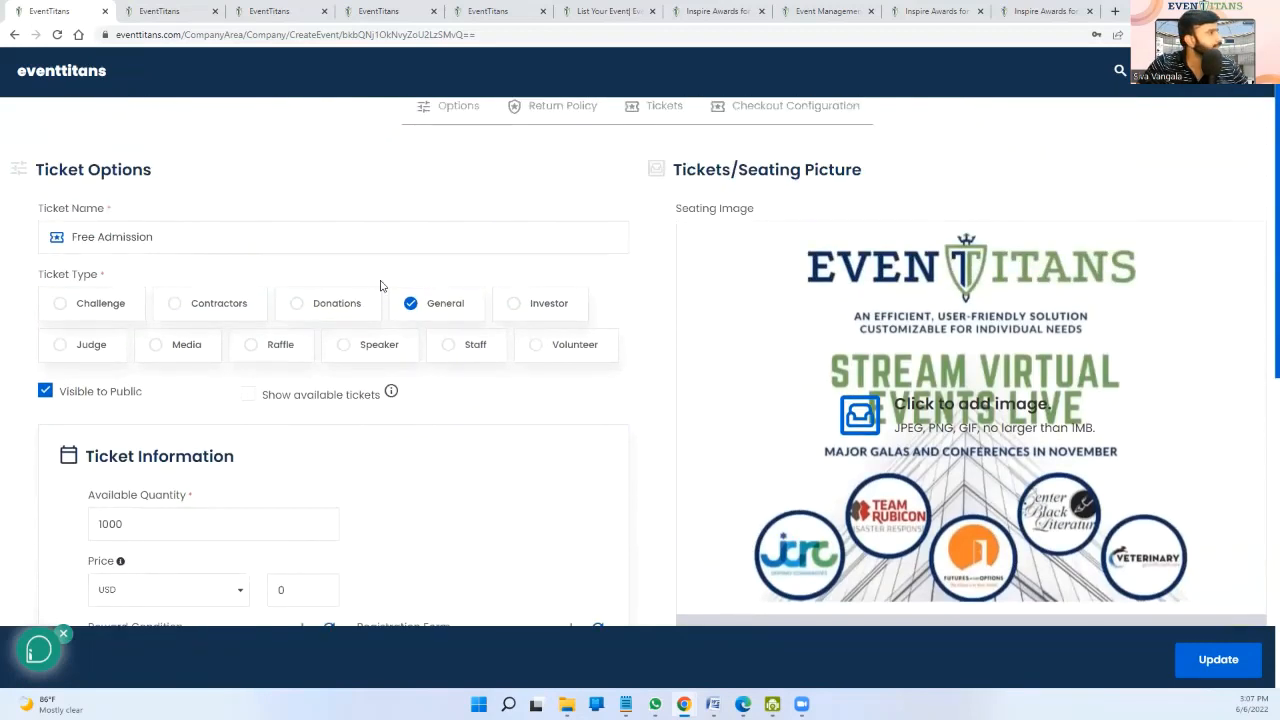
scroll(257, 321, down, 1)
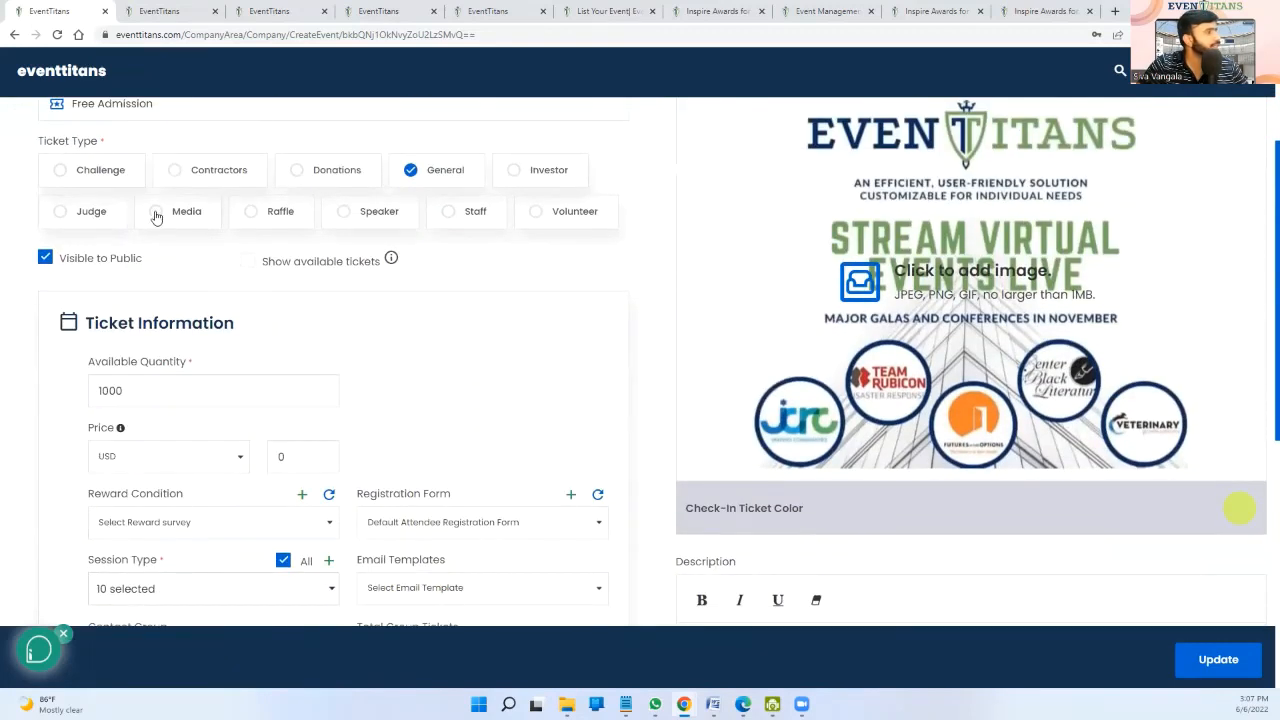
drag(157, 260, 60, 262)
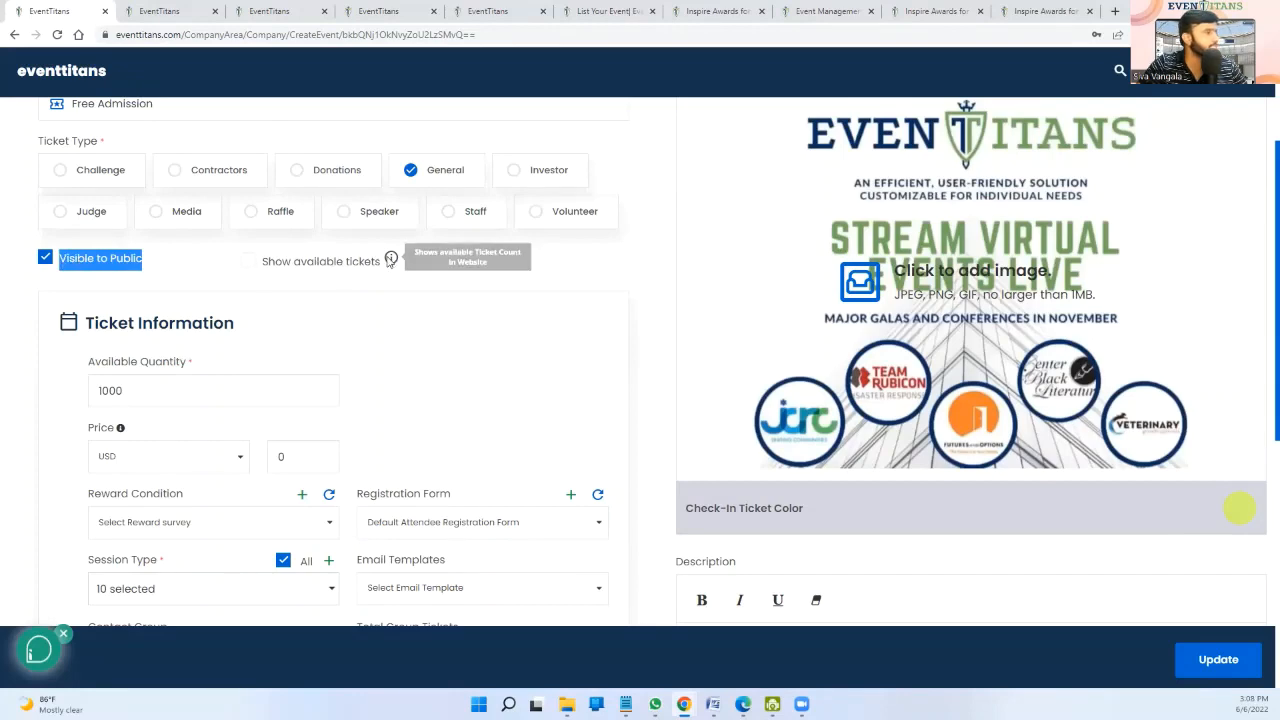
scroll(316, 290, down, 2)
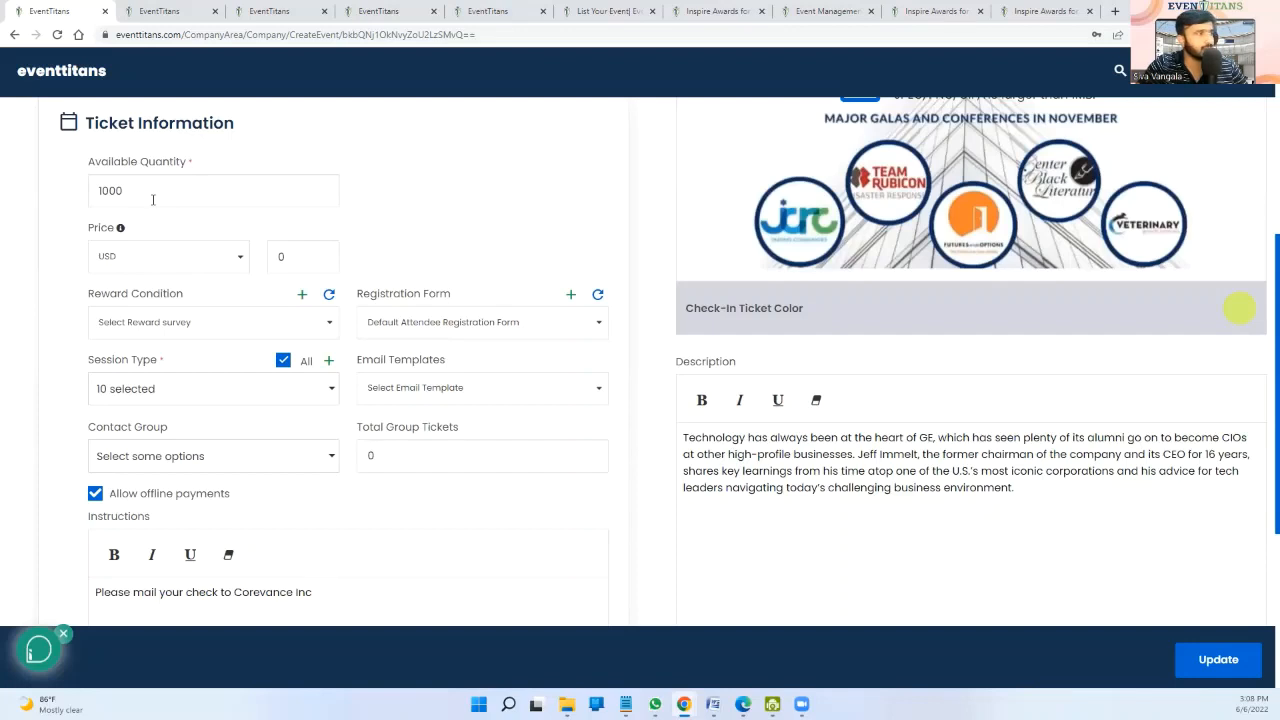
- Look through the reward condition and registration form choices of the Free Admission ticket, leaving both as they are
click(250, 330)
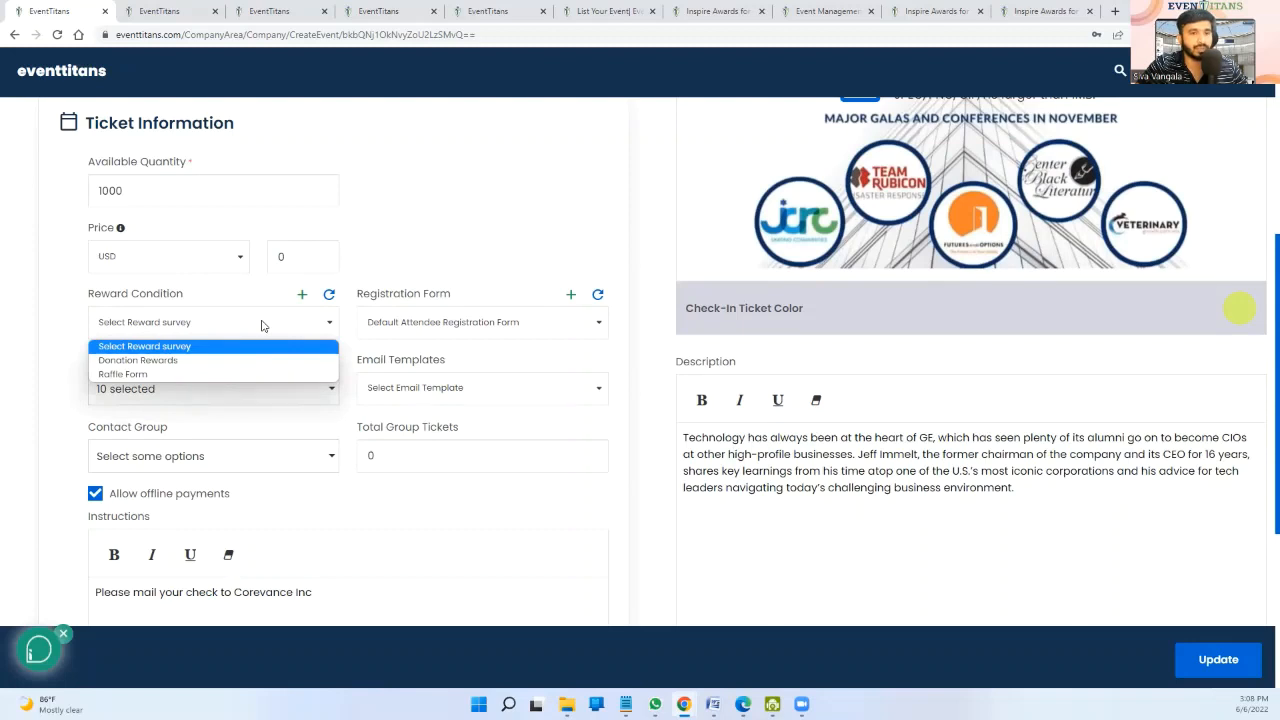
click(521, 291)
click(514, 321)
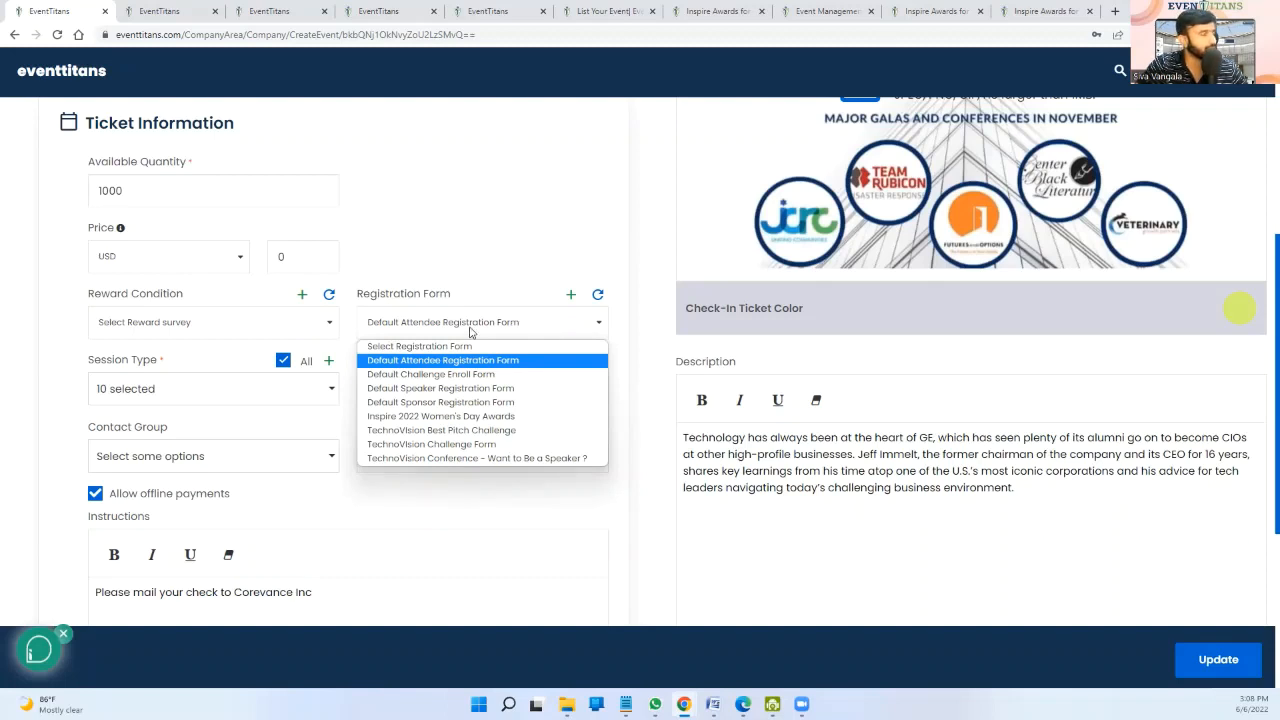
click(72, 360)
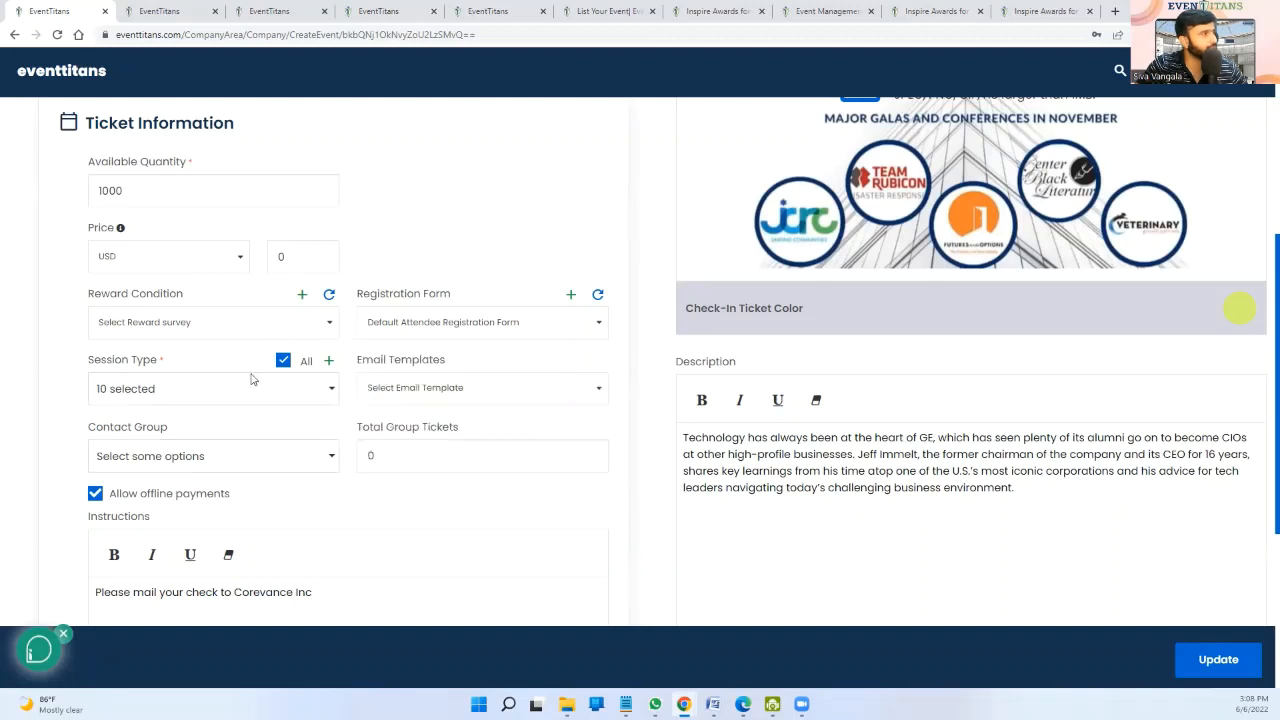
- Clear all session types of the Free Admission ticket and select only INVESTOR
scroll(245, 348, down, 1)
click(226, 319)
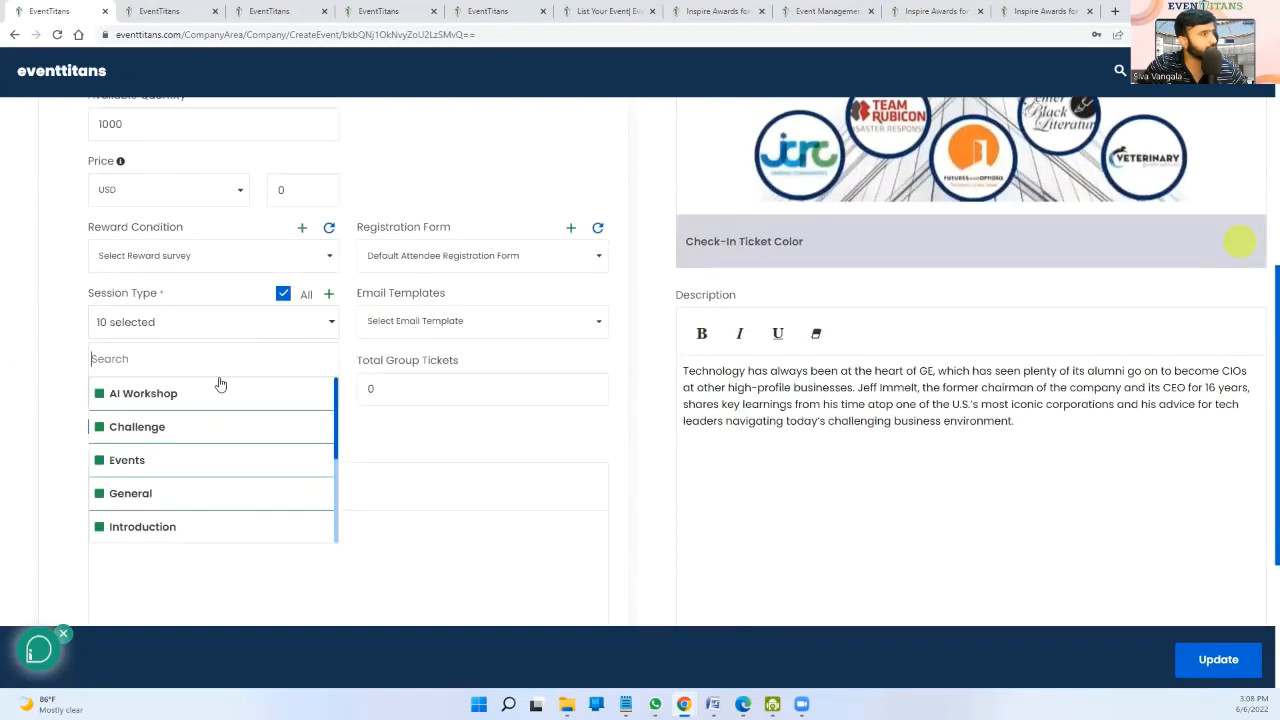
scroll(220, 382, down, 4)
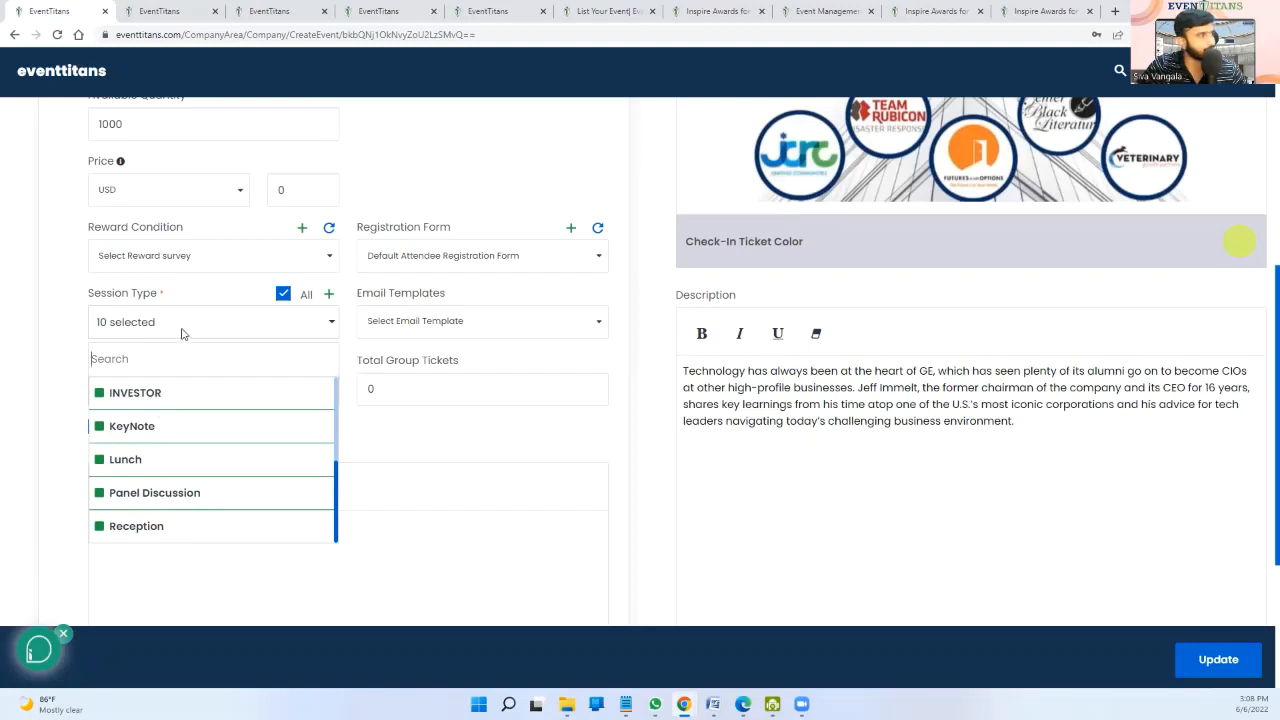
click(283, 294)
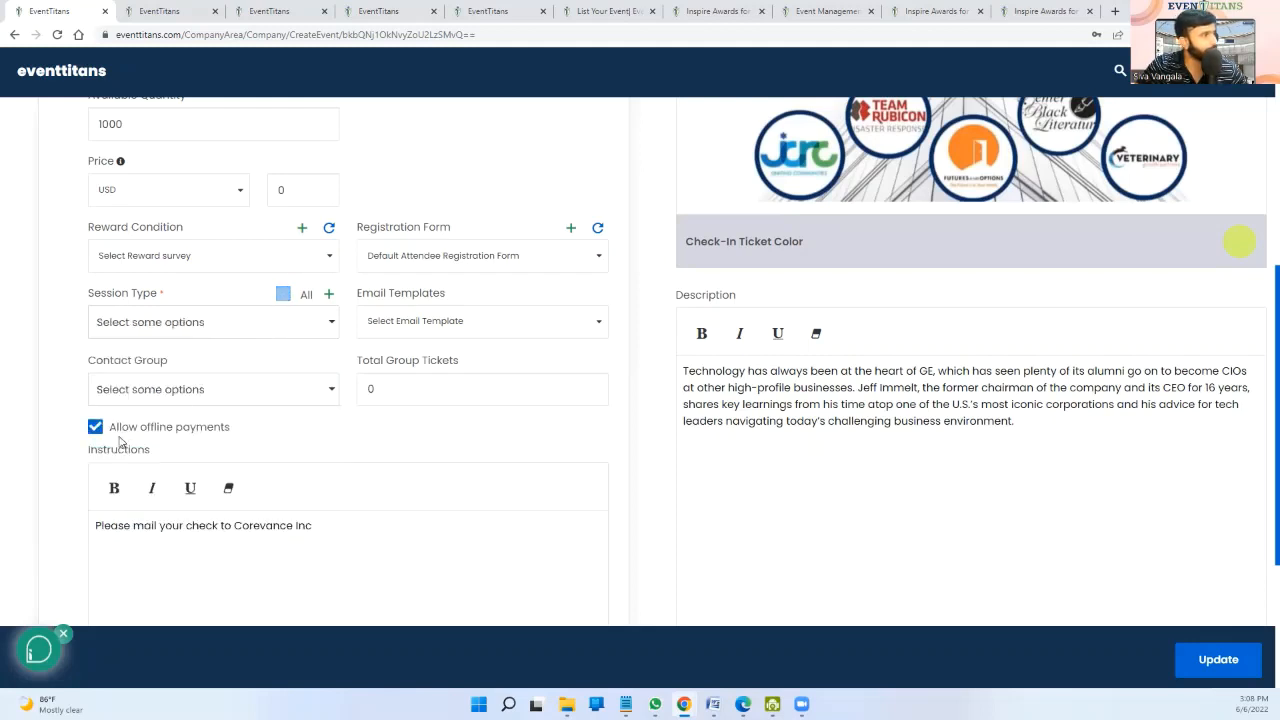
click(226, 322)
click(110, 393)
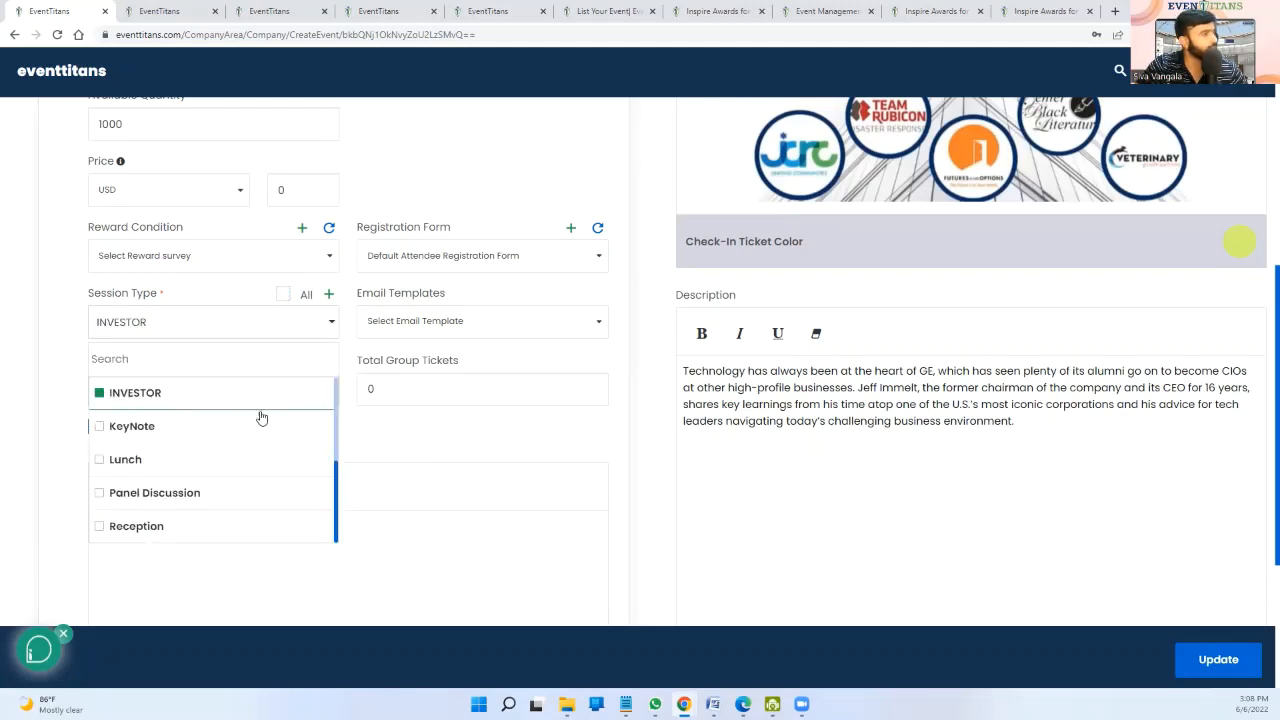
click(415, 441)
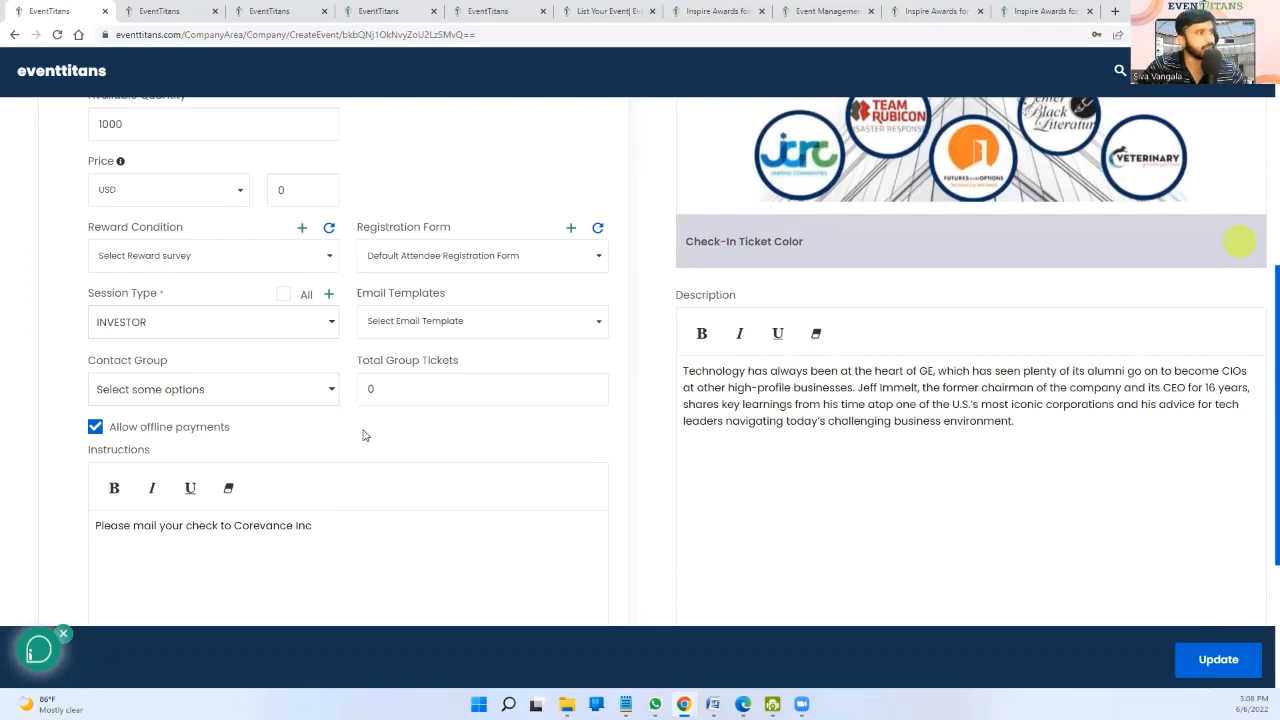
- Look through the email template and contact group choices of the Free Admission ticket without selecting any
click(415, 325)
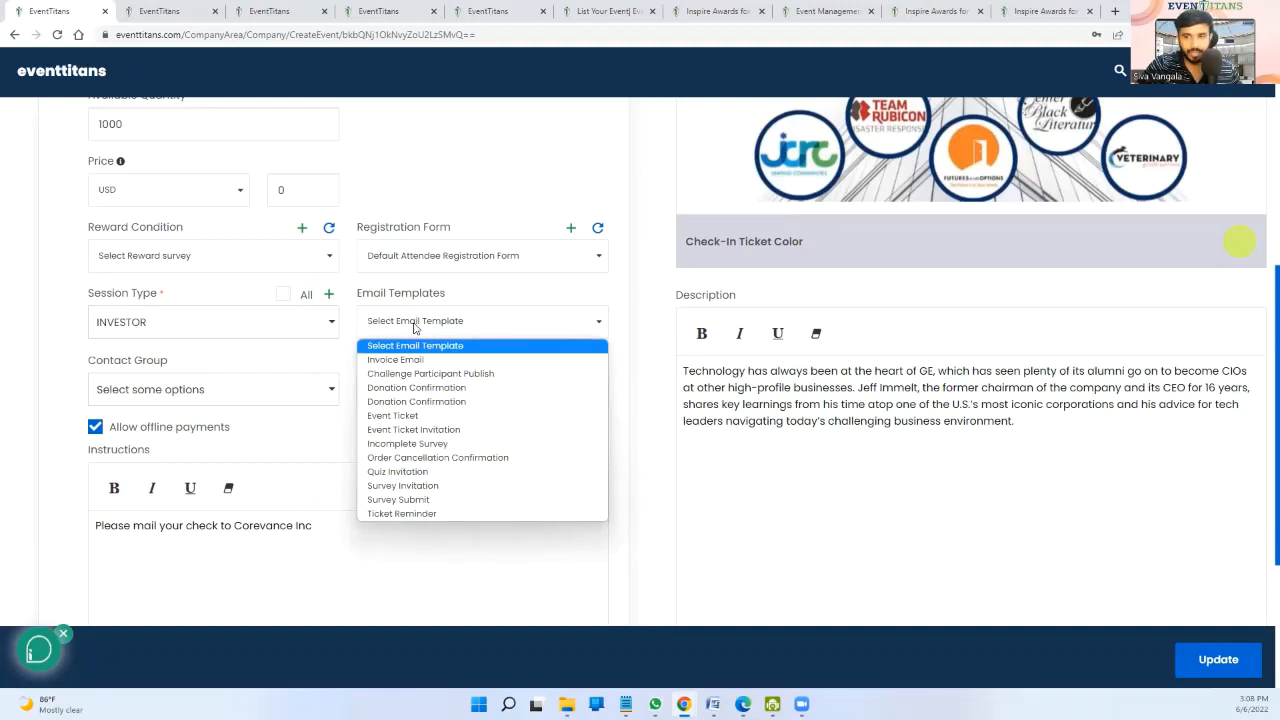
click(196, 402)
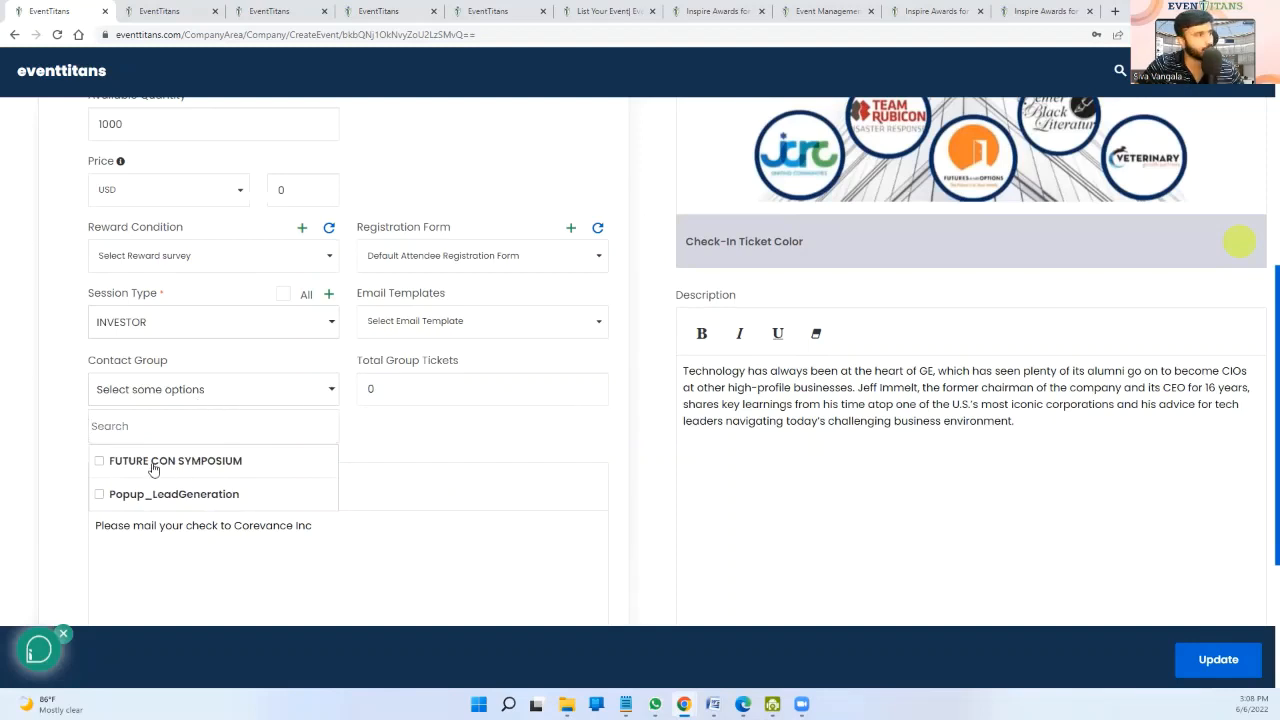
click(447, 451)
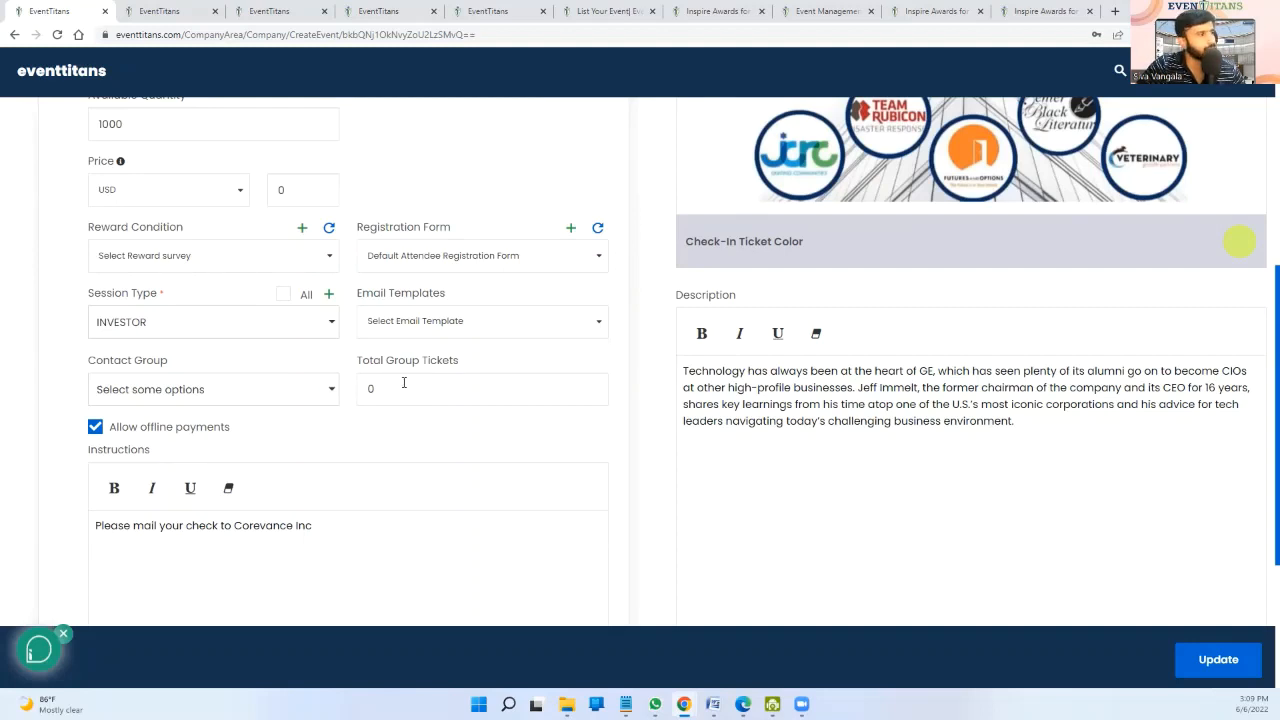
- Preview the three badge templates in turn, choosing the 2 1/4 * 4 size, and enable Lead Generation for the Free Admission ticket
drag(404, 382, 346, 382)
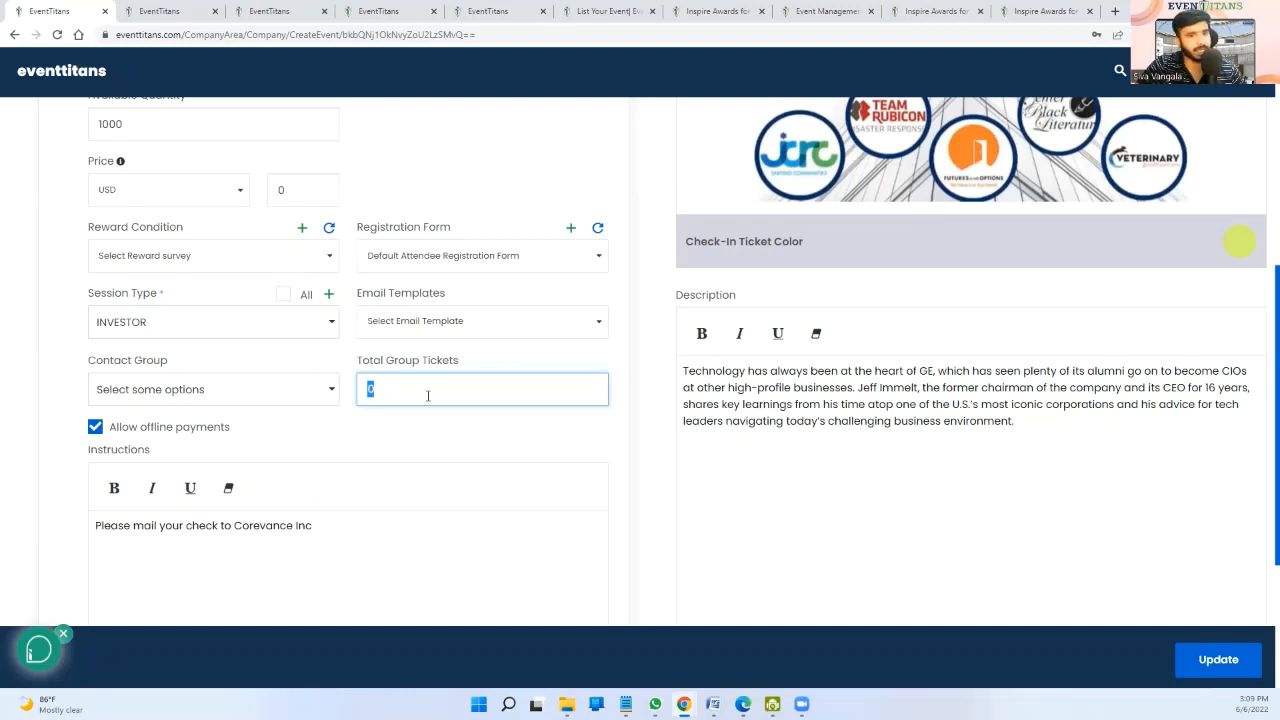
scroll(420, 396, down, 2)
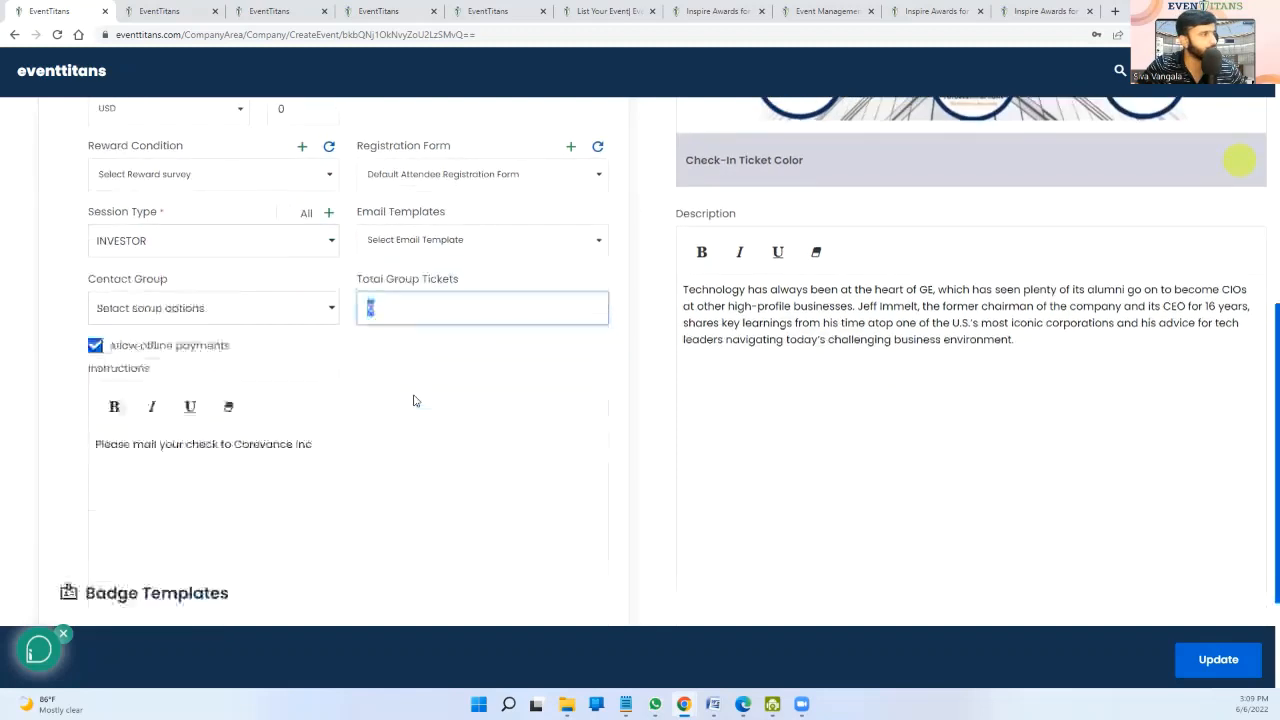
scroll(414, 396, down, 2)
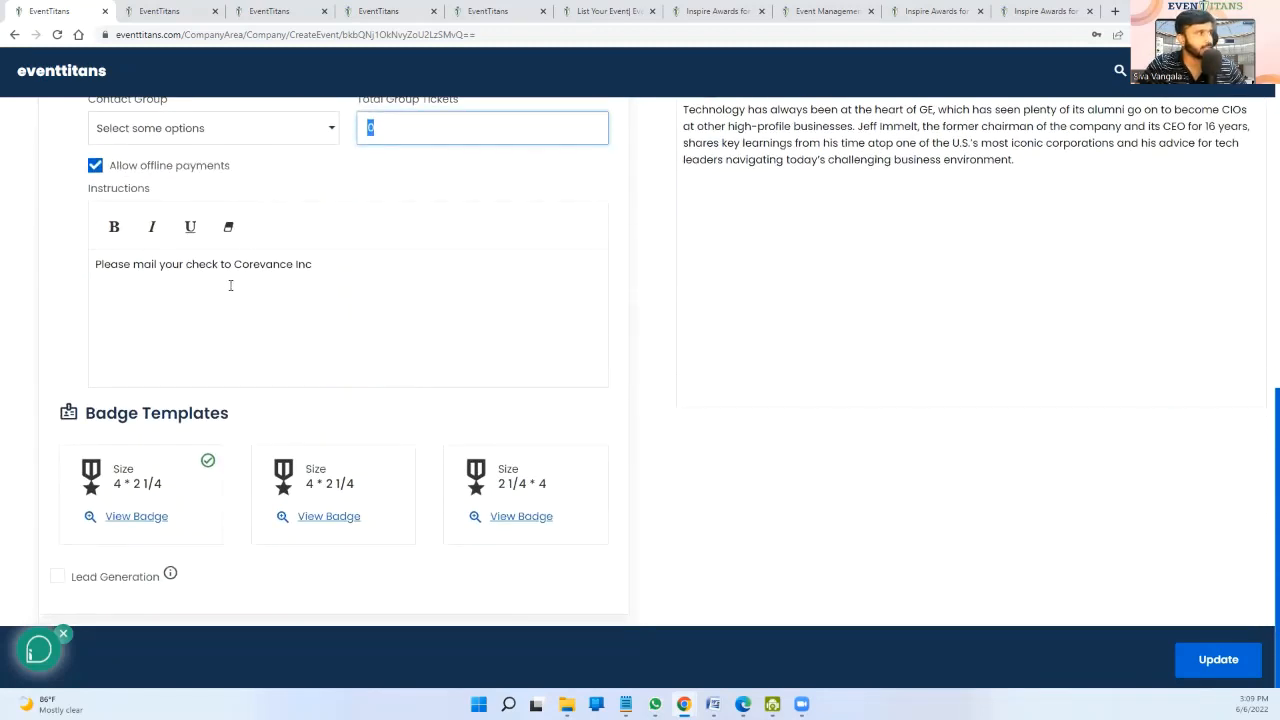
click(129, 518)
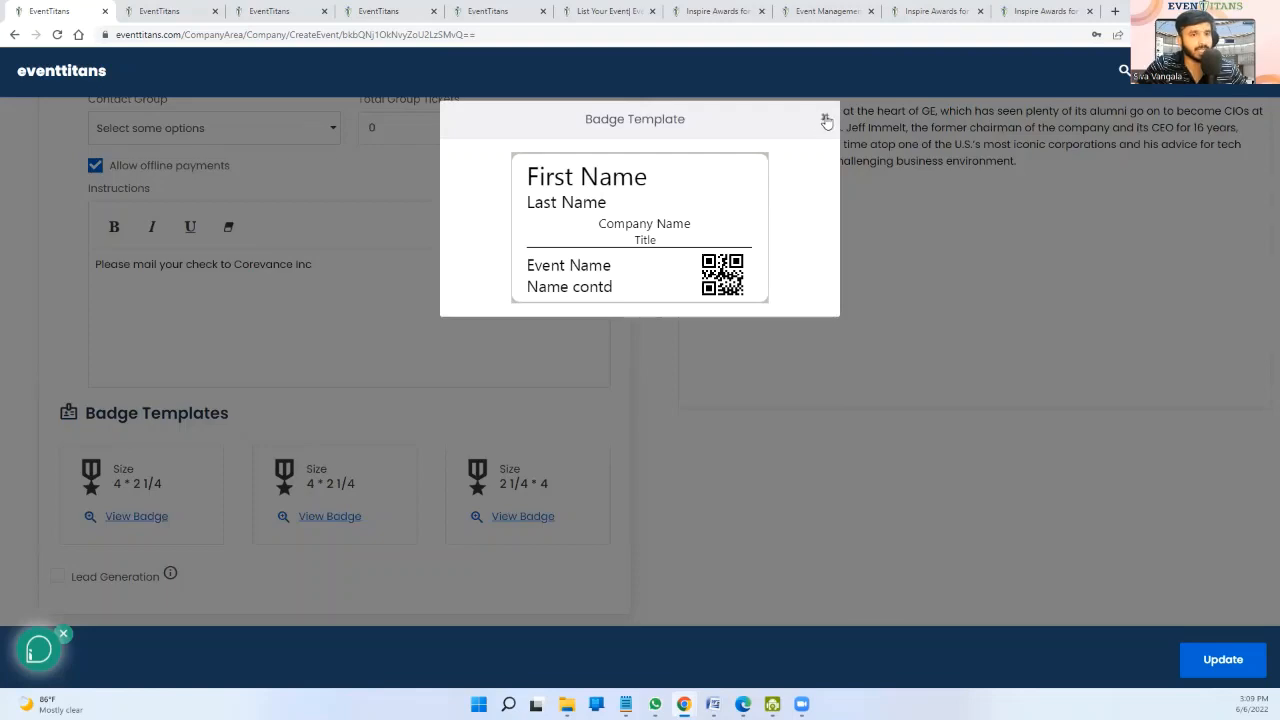
click(826, 119)
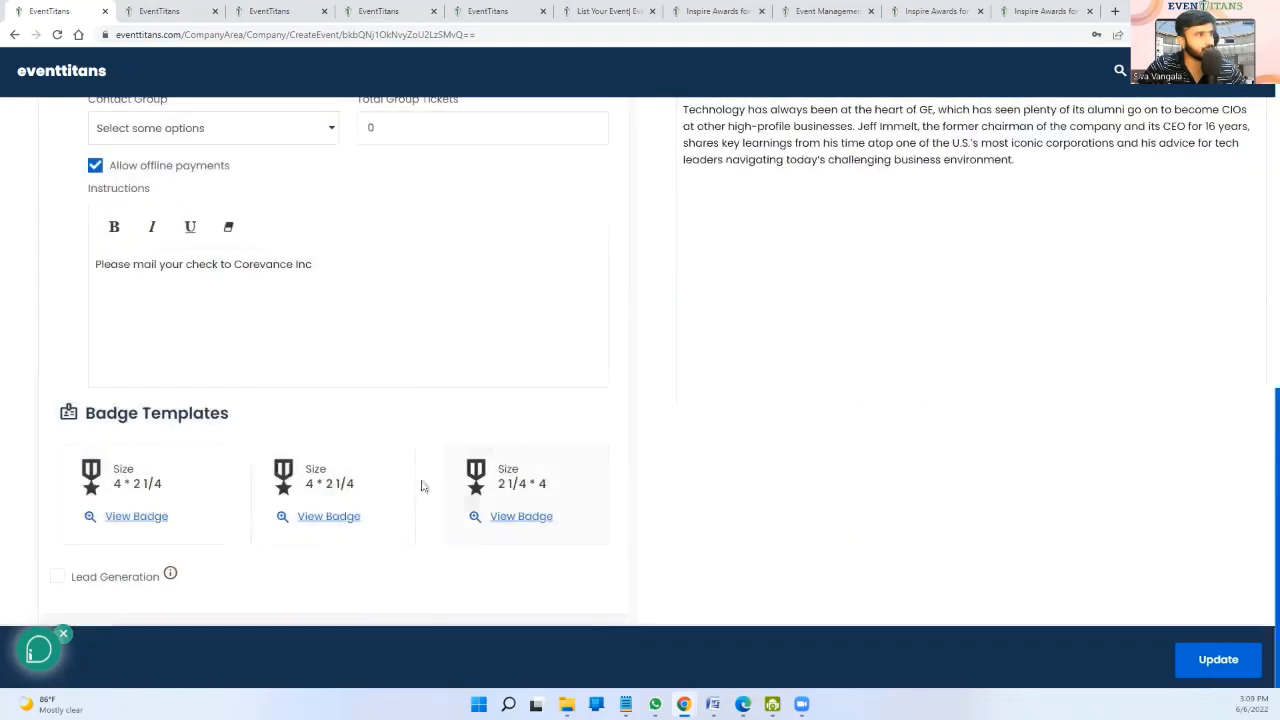
click(346, 516)
click(824, 119)
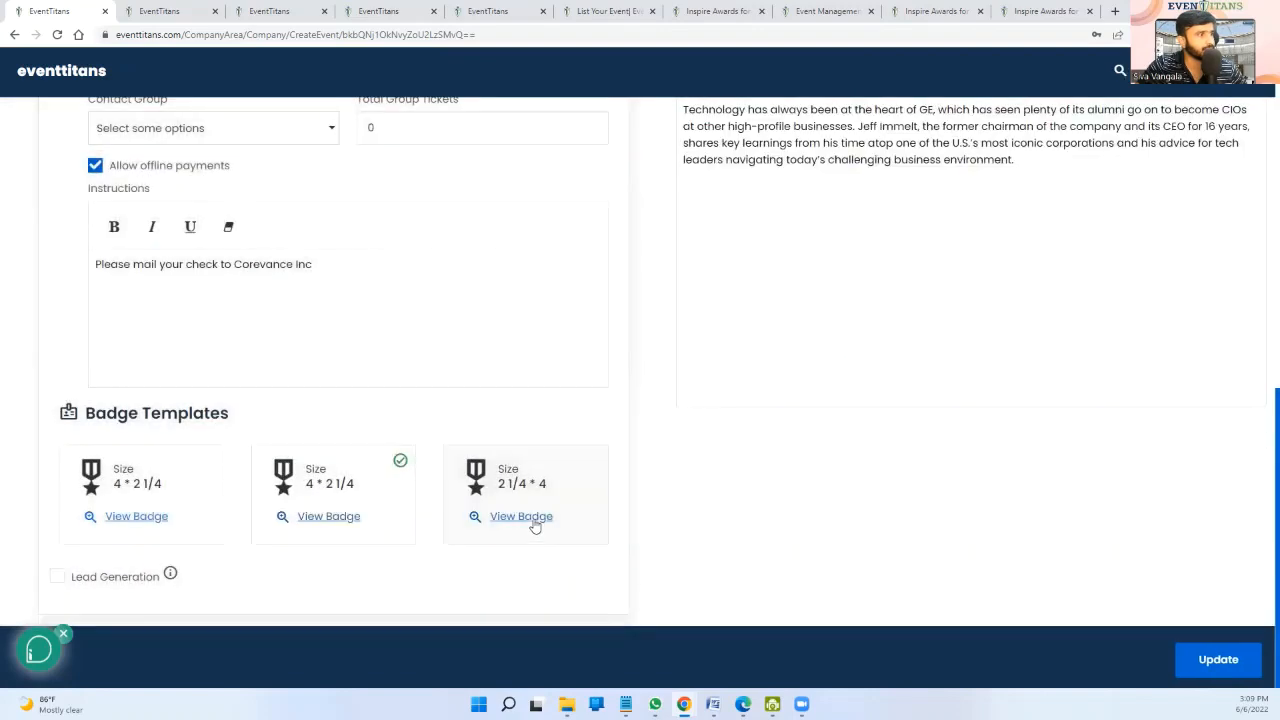
click(528, 521)
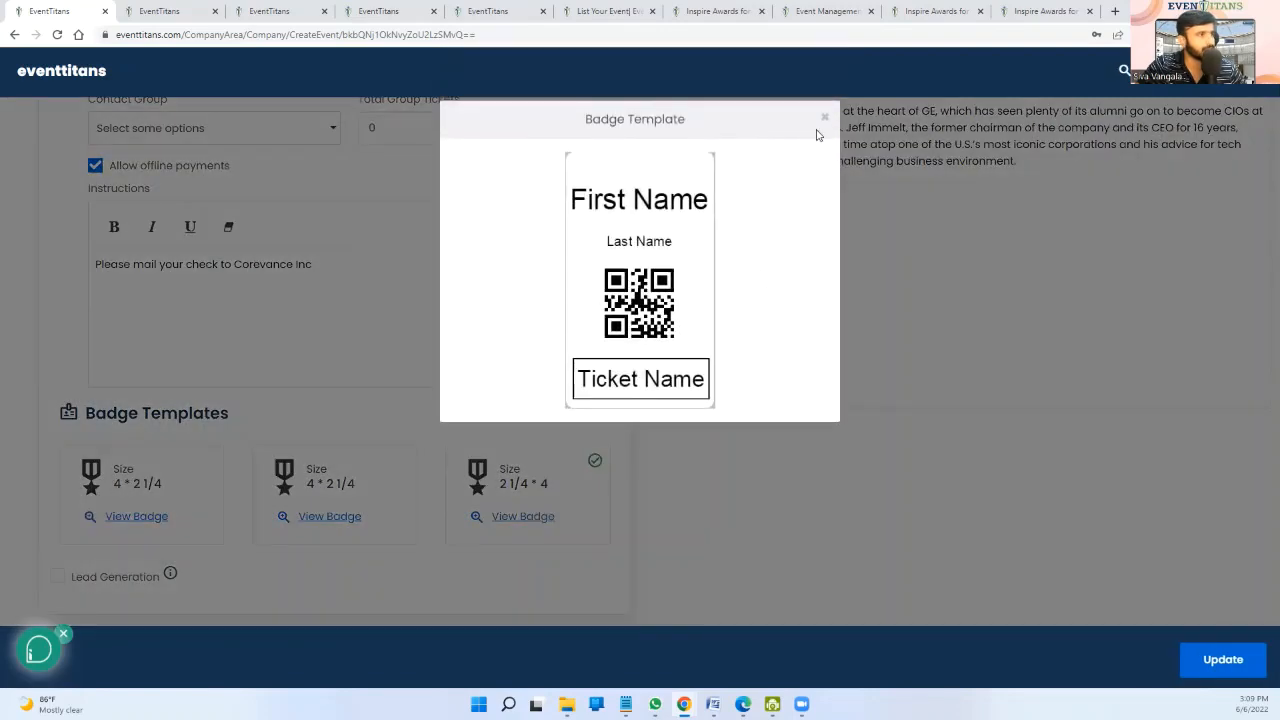
click(826, 121)
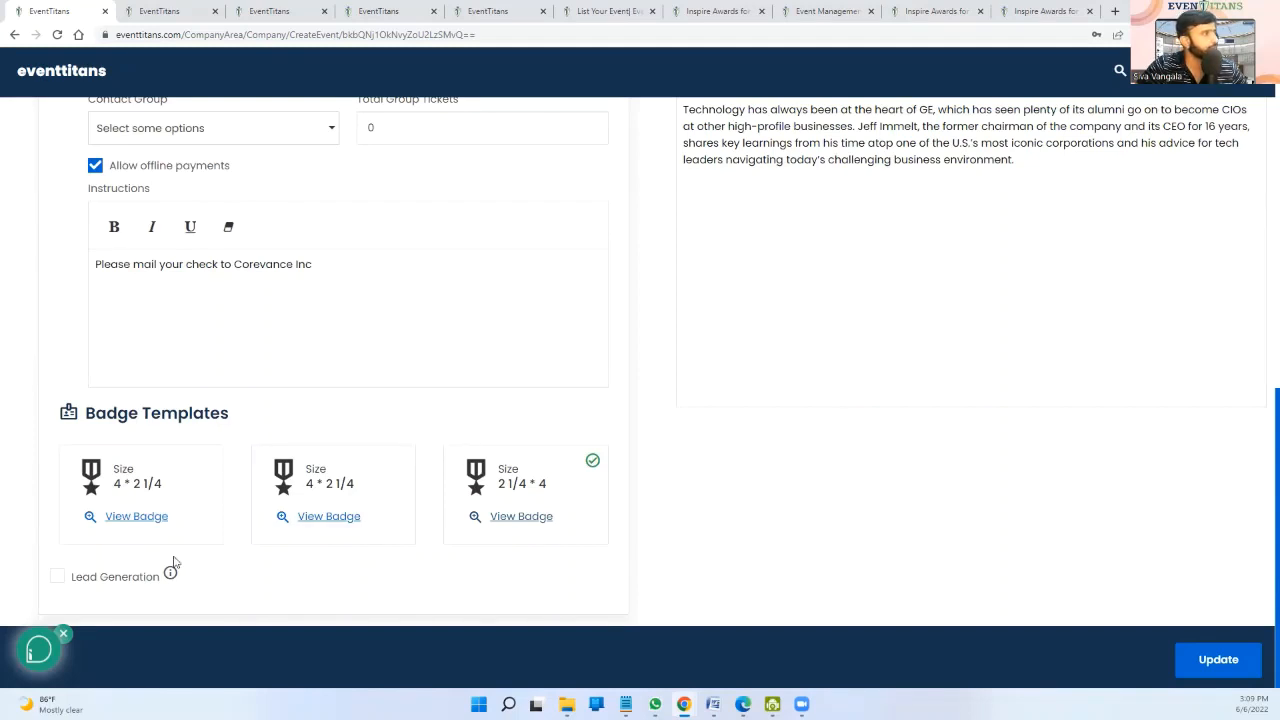
click(57, 578)
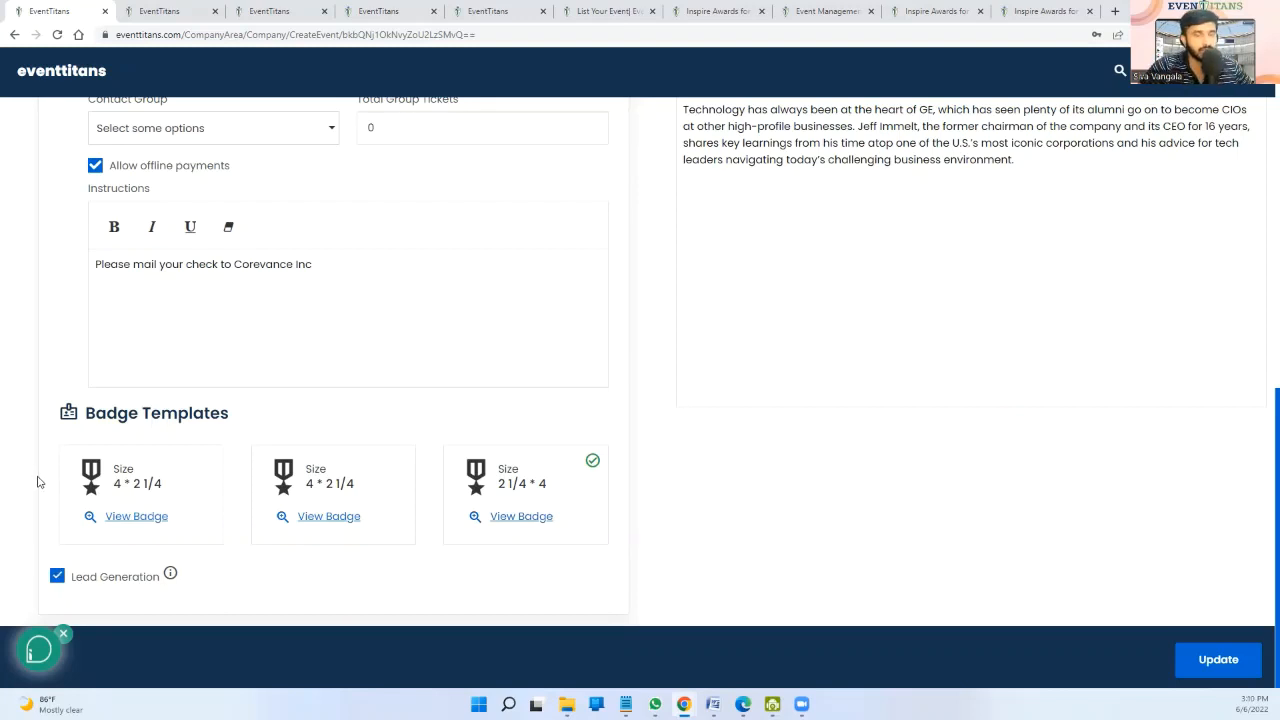
- Change the Free Admission ticket's type to Donations and set its donation type to Physical item
scroll(38, 480, up, 4)
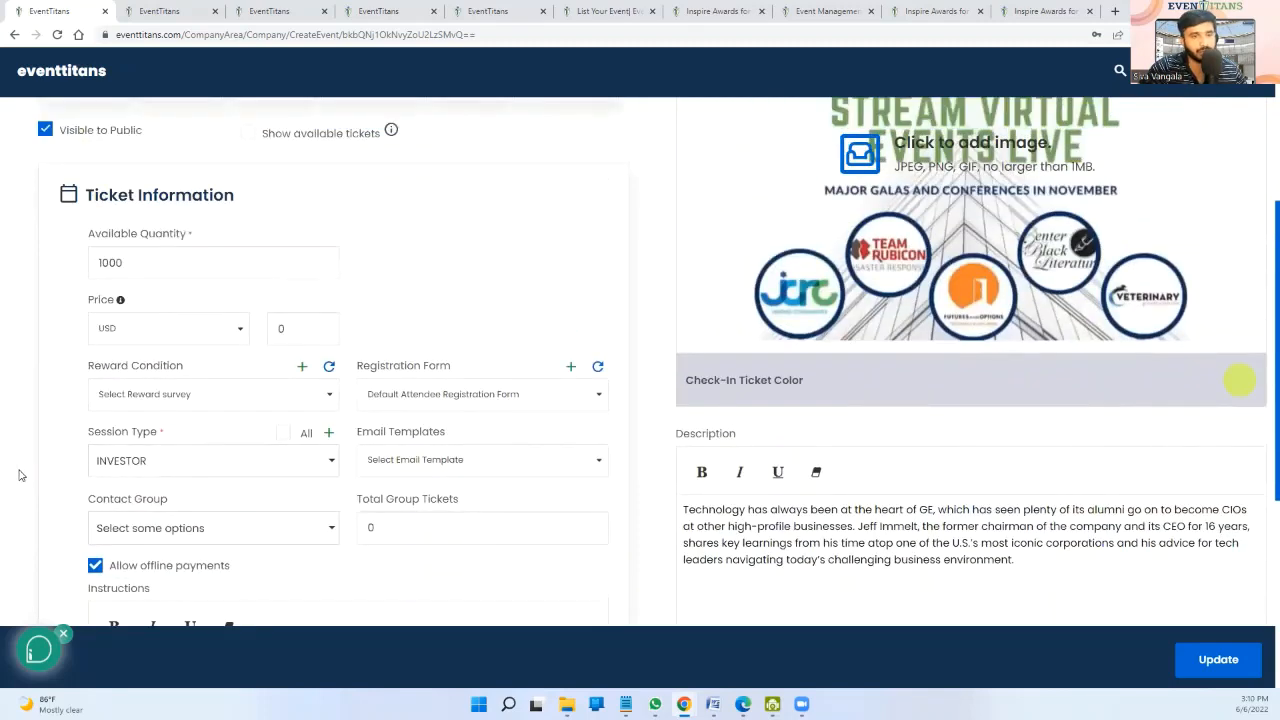
scroll(24, 476, up, 3)
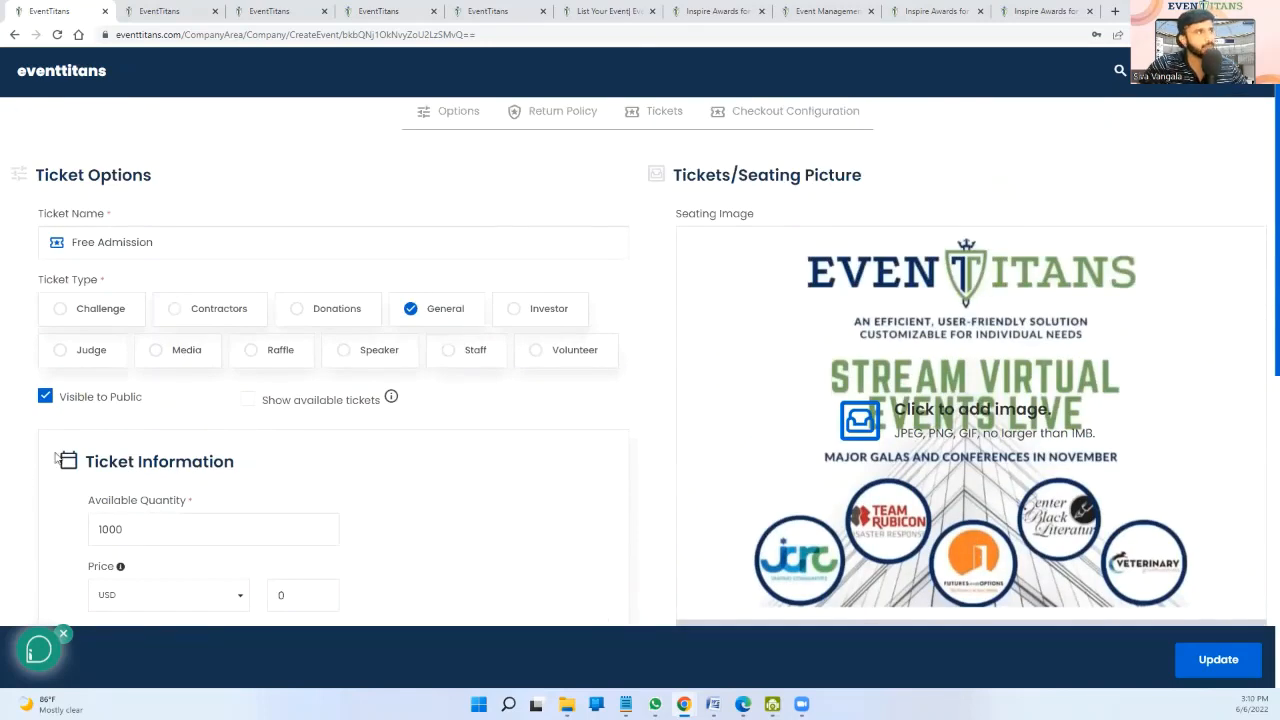
scroll(59, 459, up, 1)
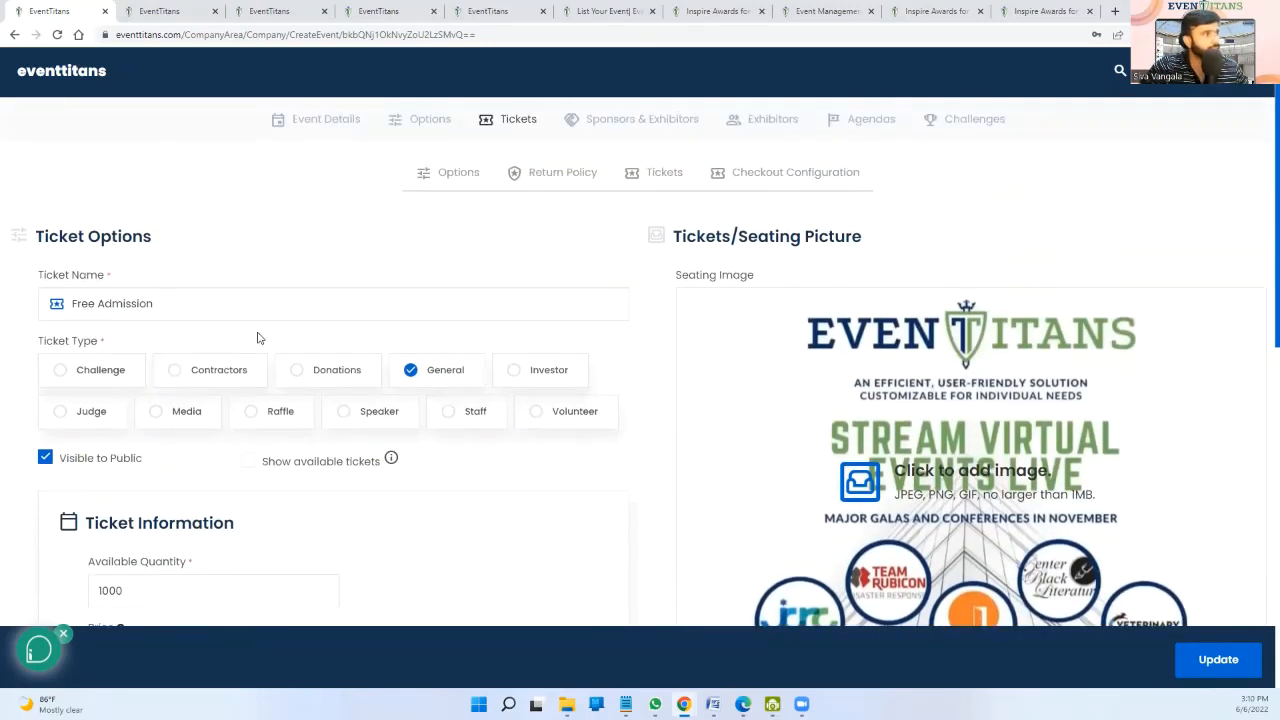
scroll(262, 338, down, 1)
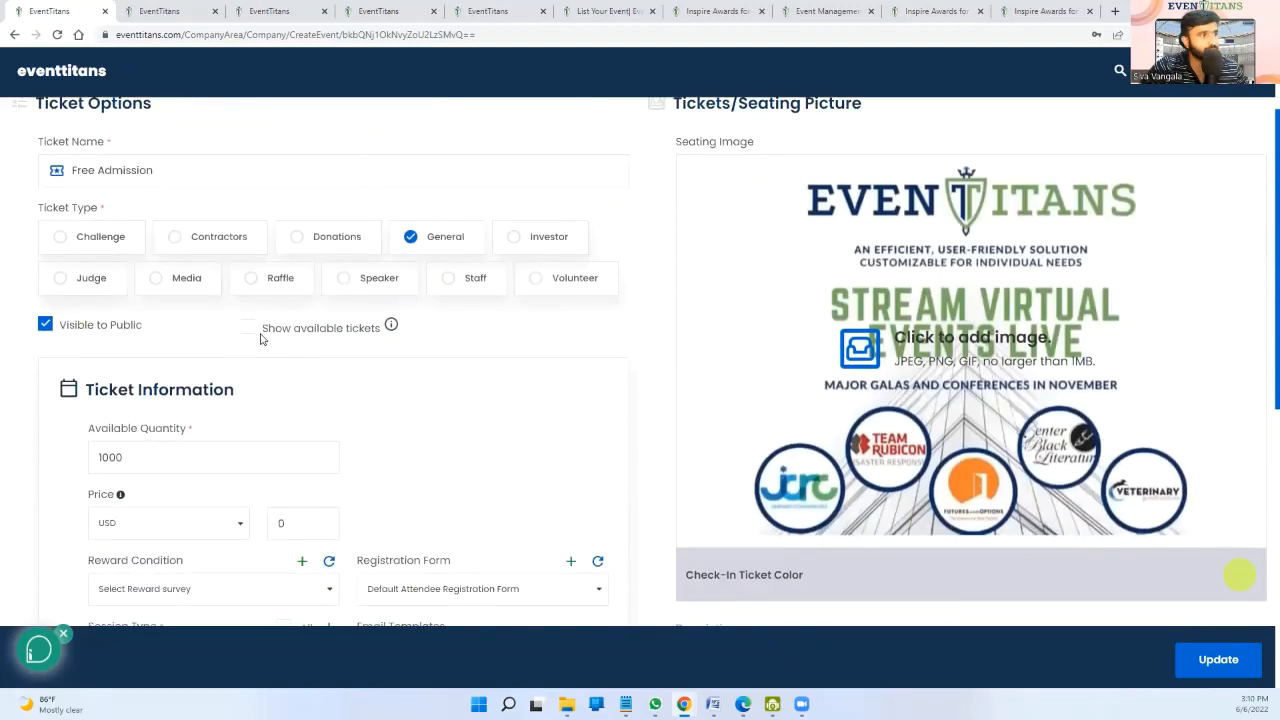
click(311, 246)
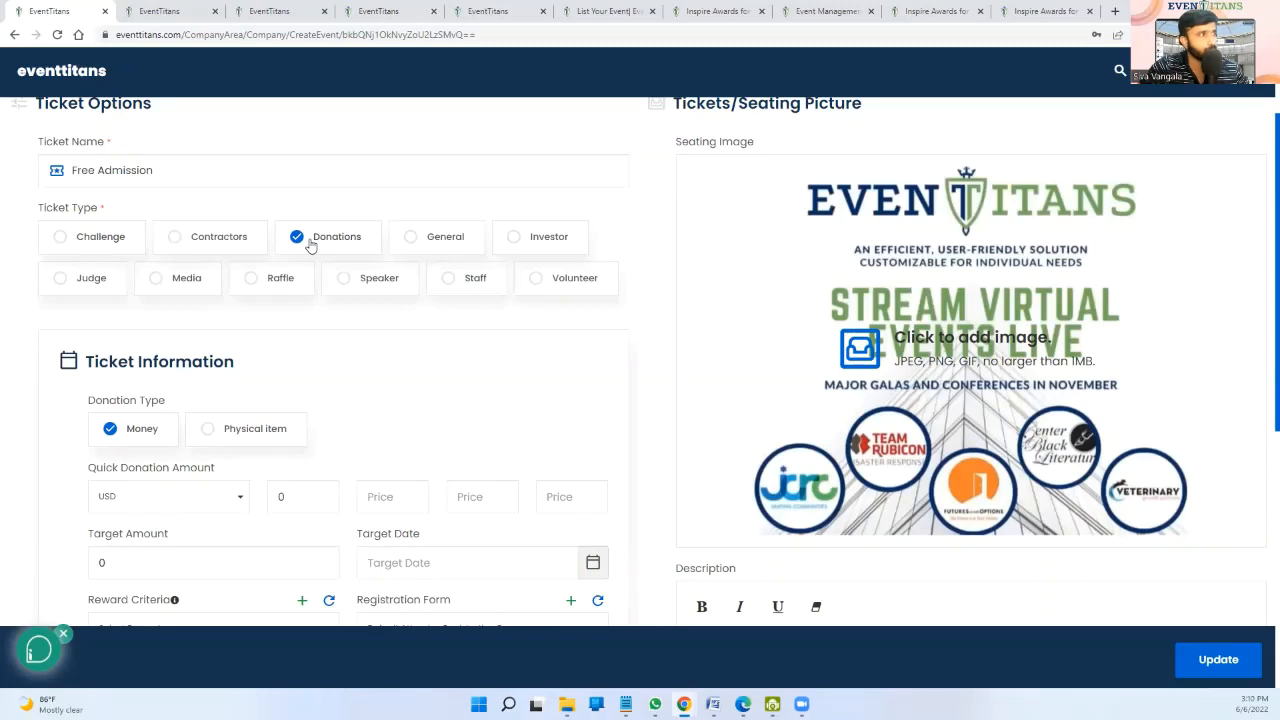
scroll(311, 246, down, 1)
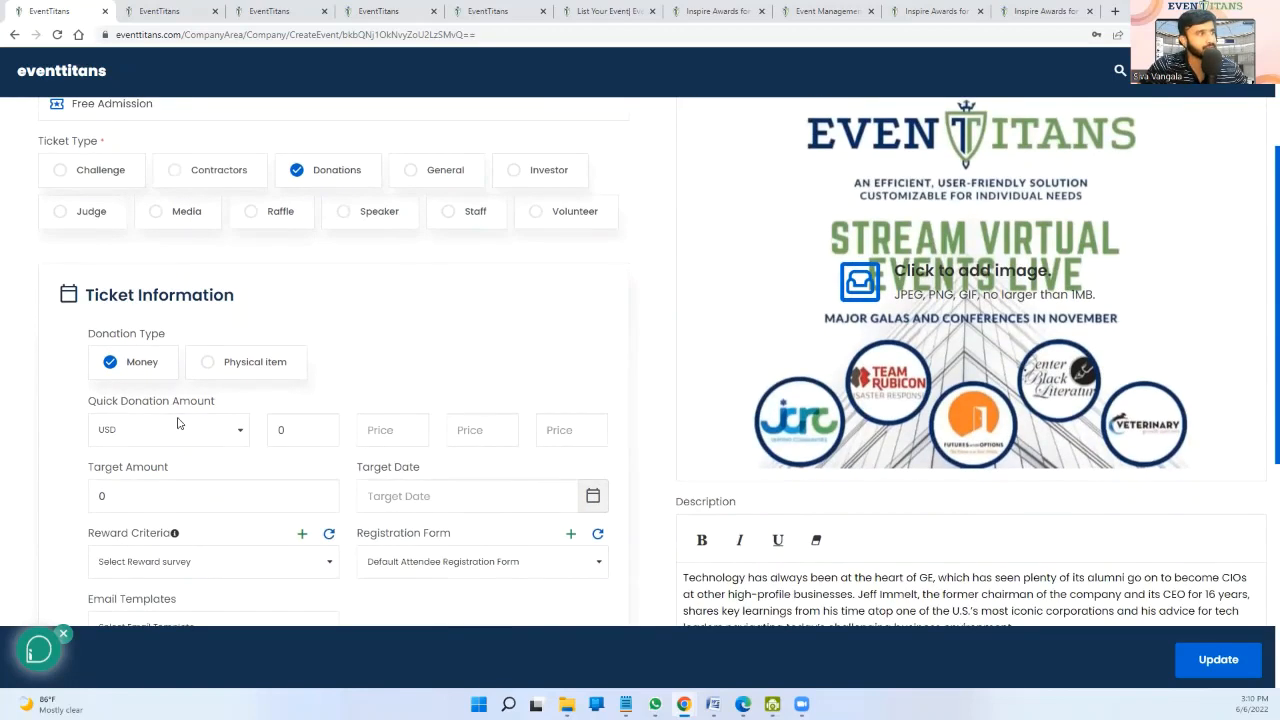
click(230, 366)
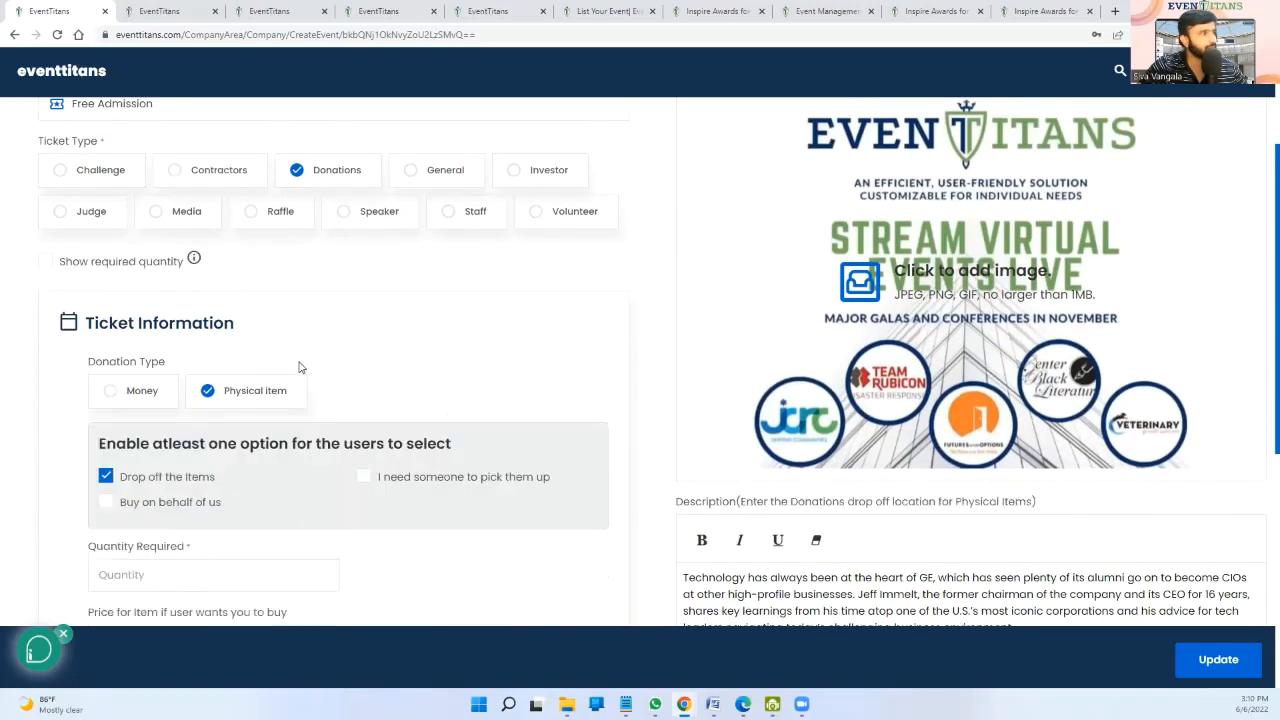
- Enable the donor options "I need someone to pick them up" and "Buy on behalf of us" for the physical item donation
scroll(300, 363, down, 2)
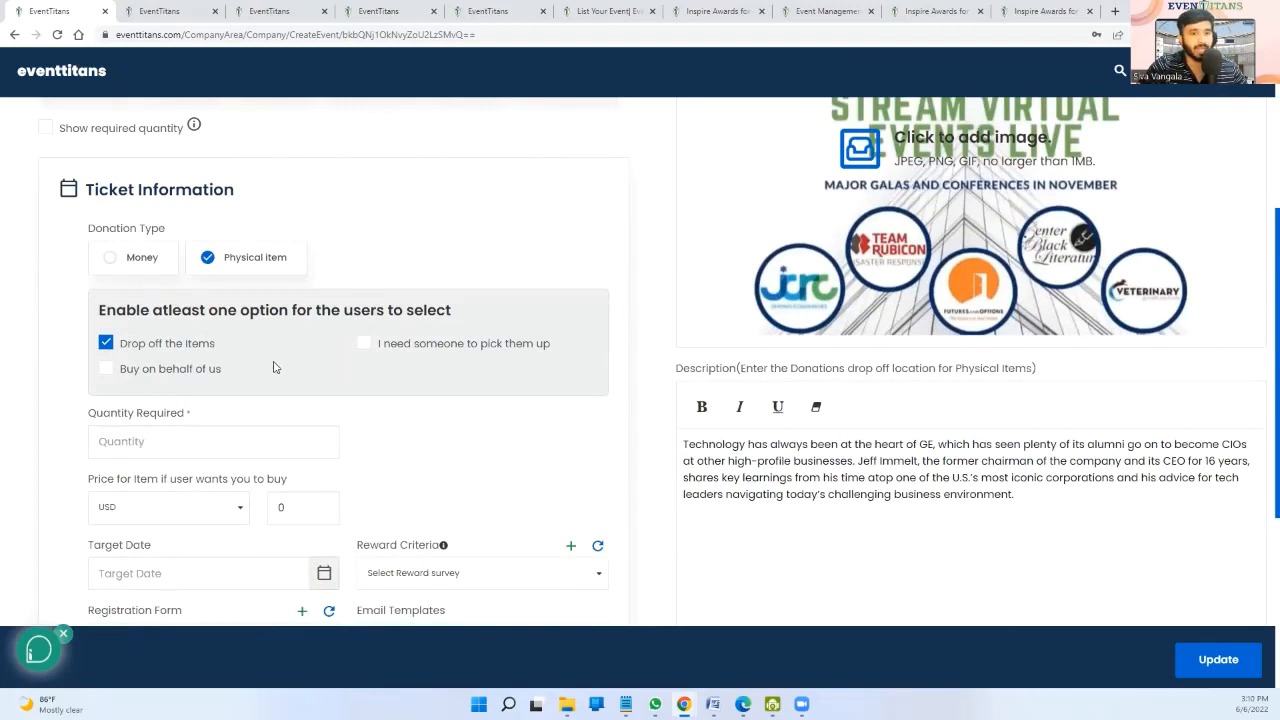
click(368, 345)
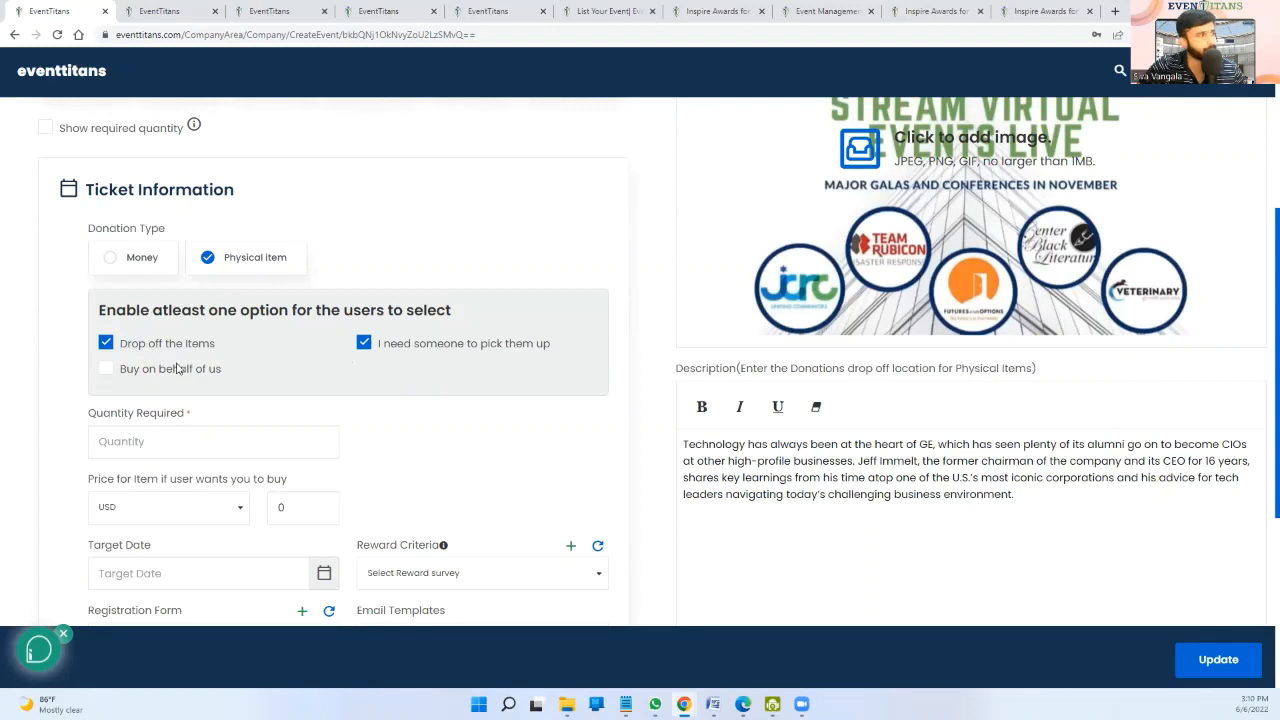
click(127, 377)
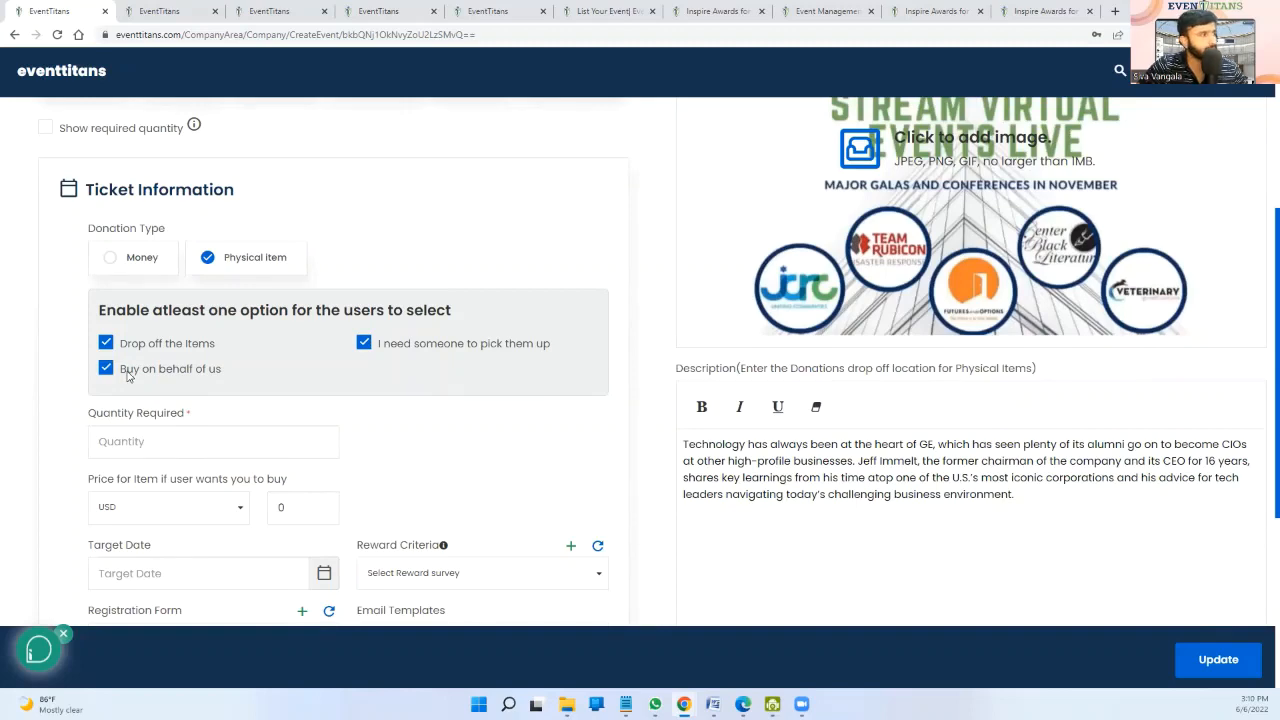
- Set the physical item donation's target date to 06/08/2022
scroll(130, 376, down, 1)
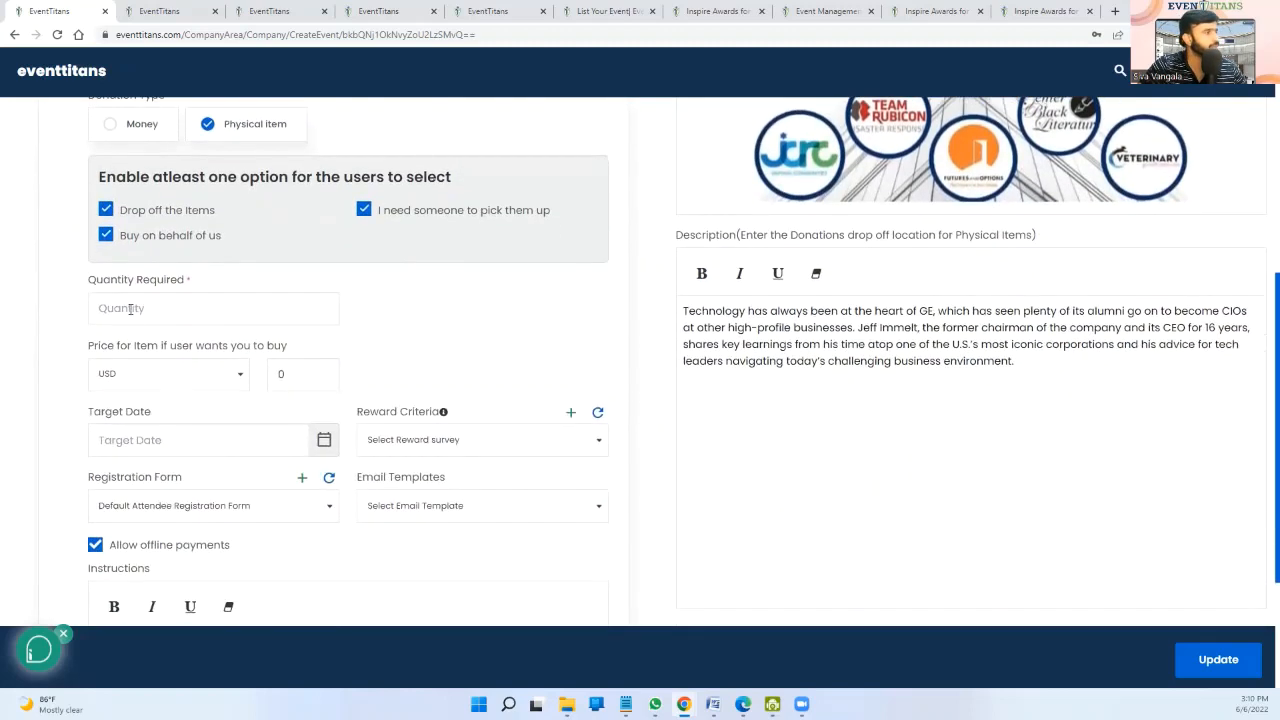
click(131, 318)
double_click(280, 373)
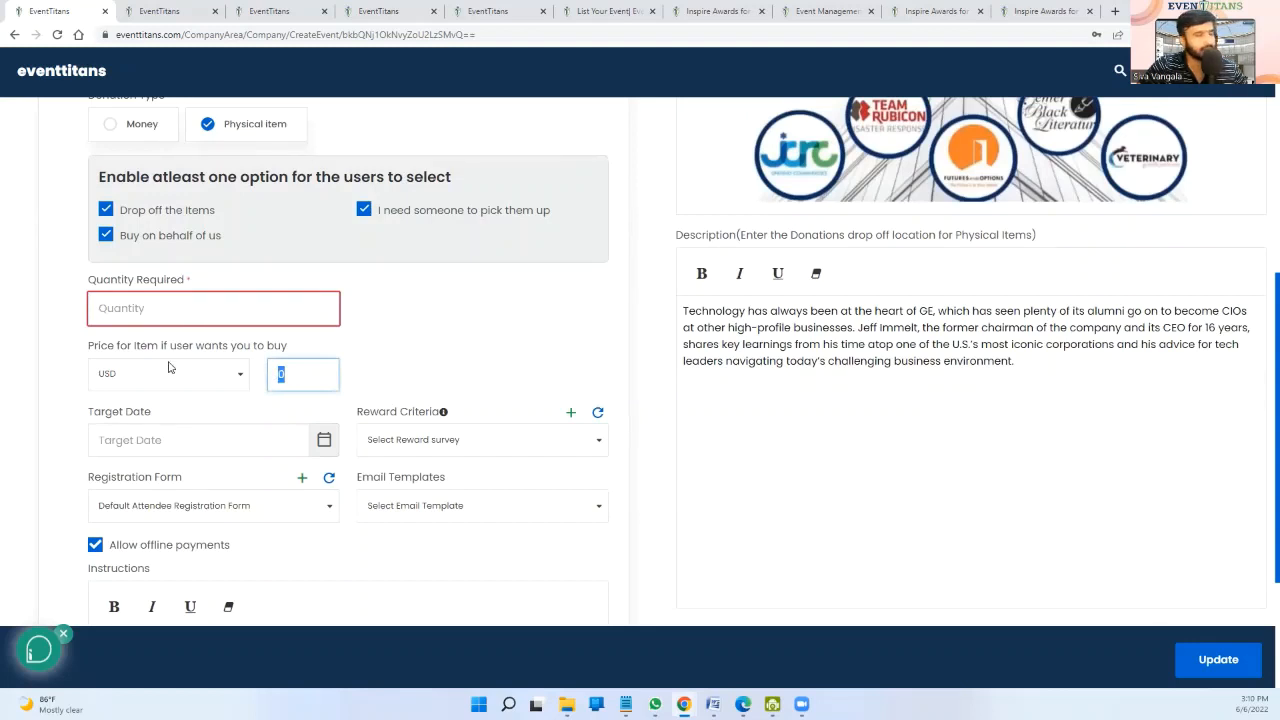
click(217, 440)
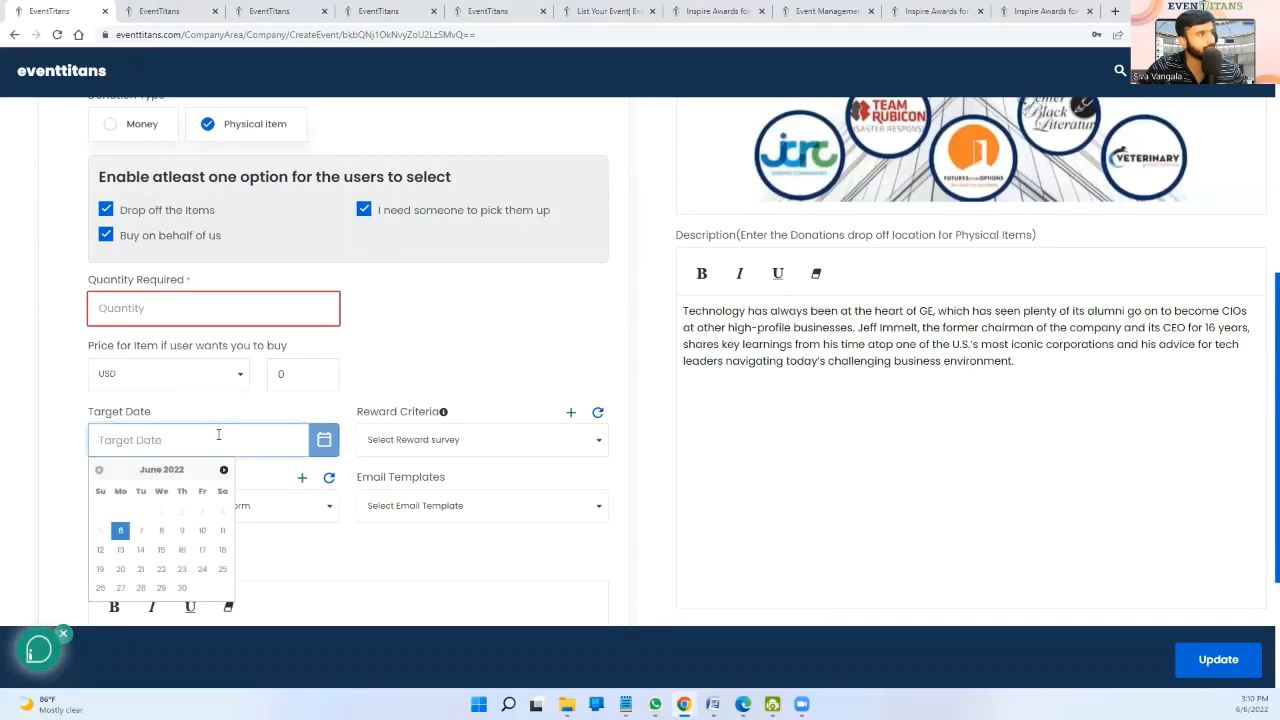
scroll(222, 436, up, 1)
scroll(224, 436, down, 2)
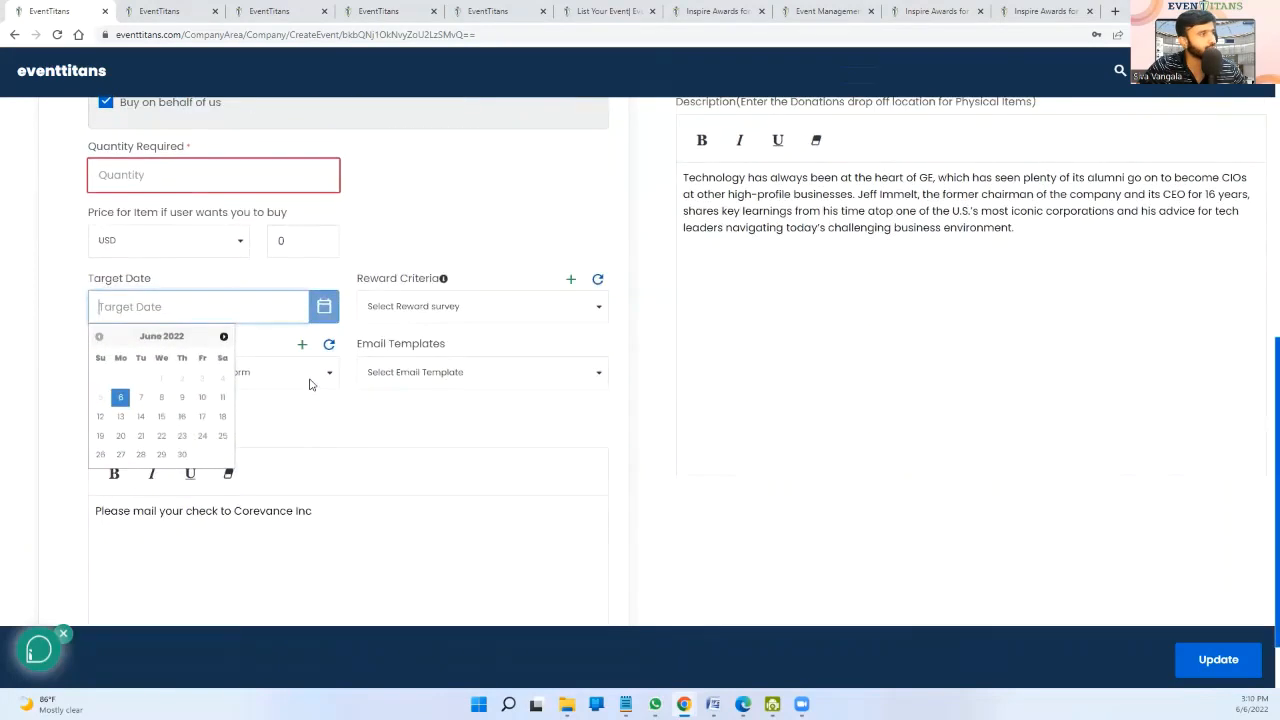
click(161, 397)
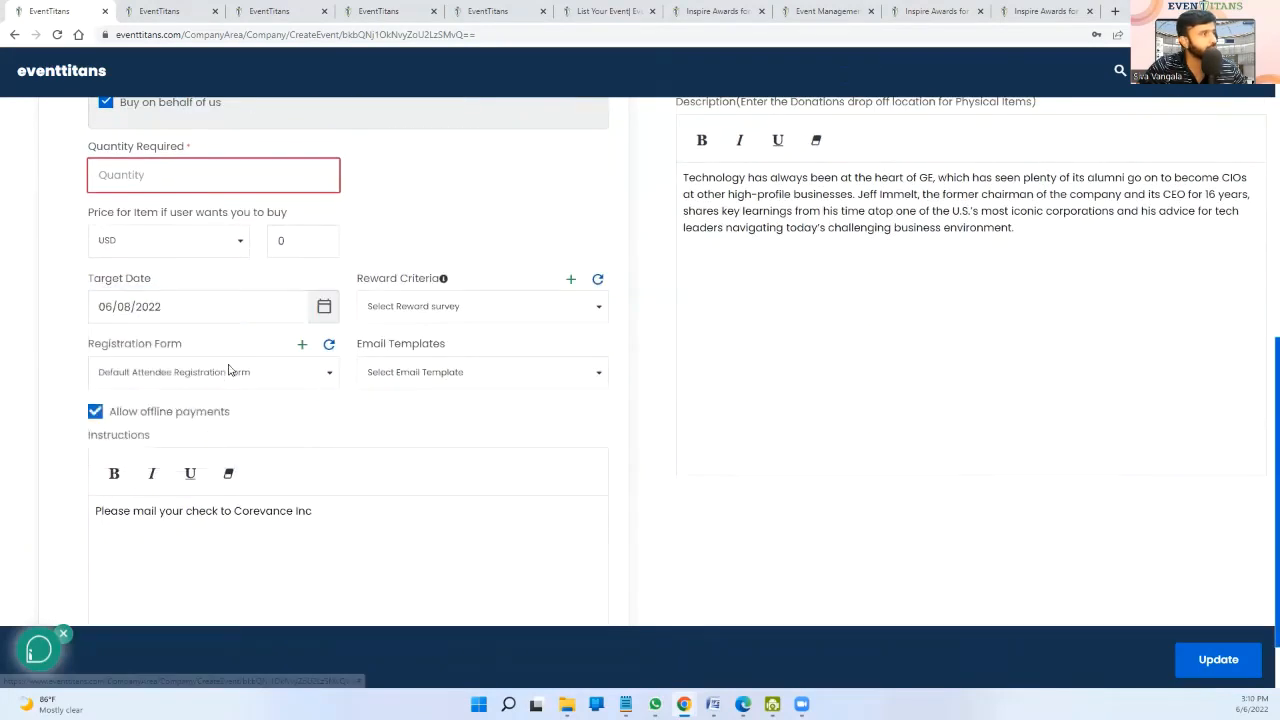
scroll(353, 363, down, 1)
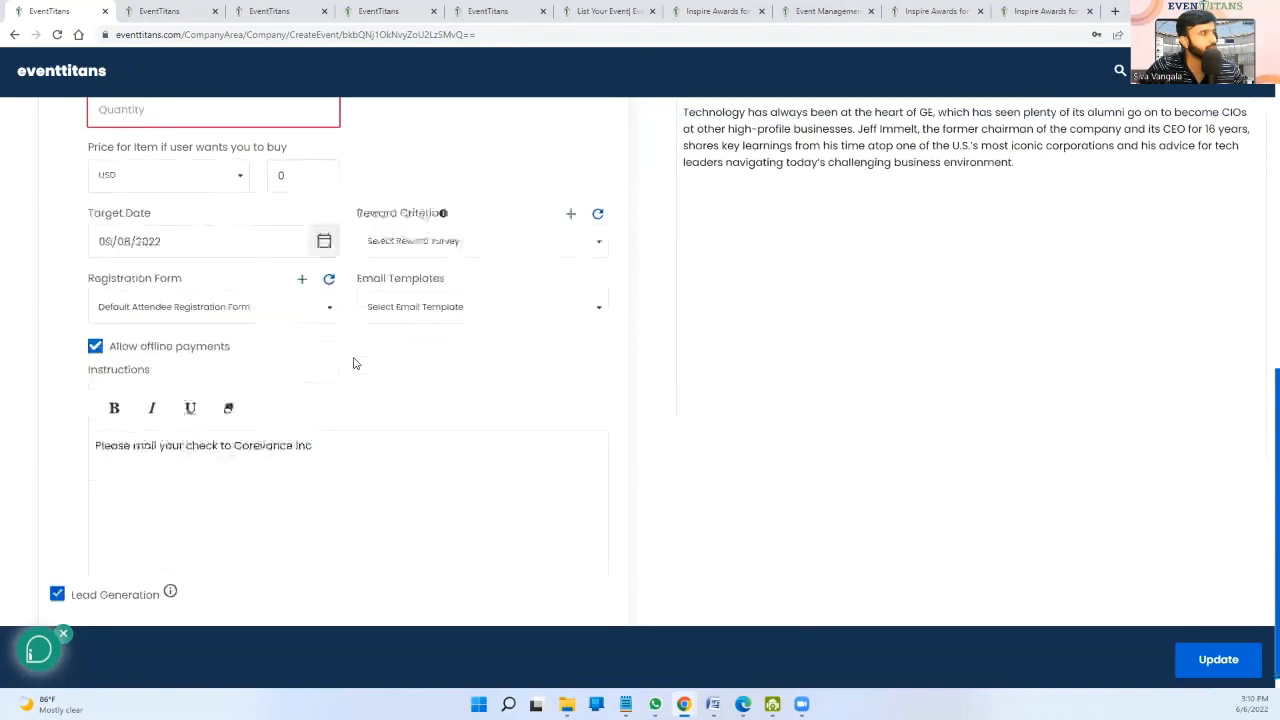
- Review the donation ticket fields, and switch the ticket type to Challenge to look over its fields
scroll(353, 363, up, 5)
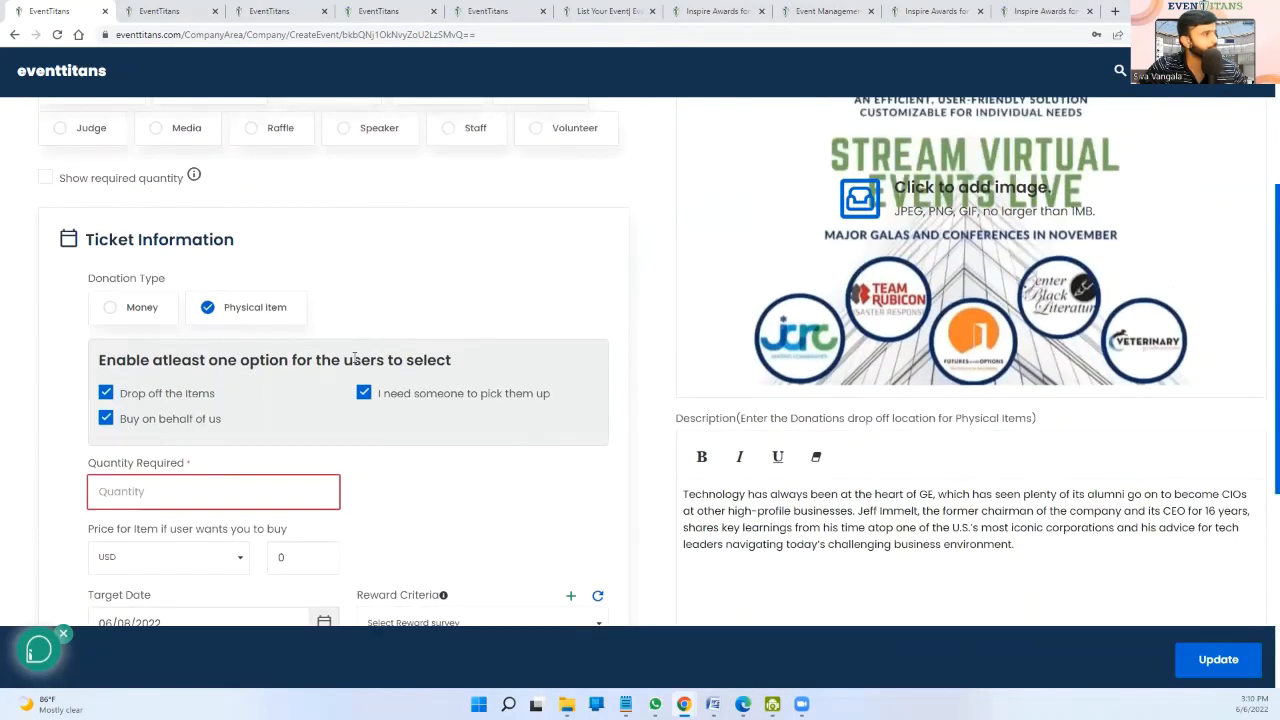
scroll(255, 355, down, 2)
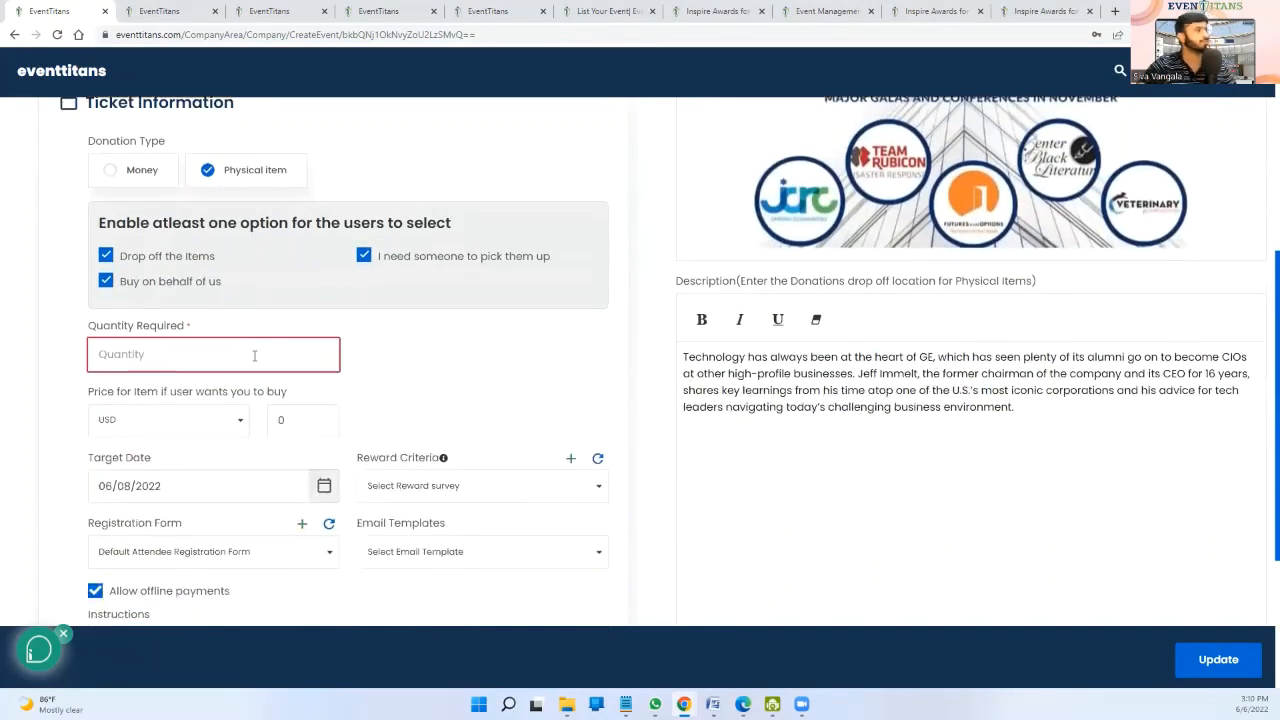
scroll(255, 355, down, 2)
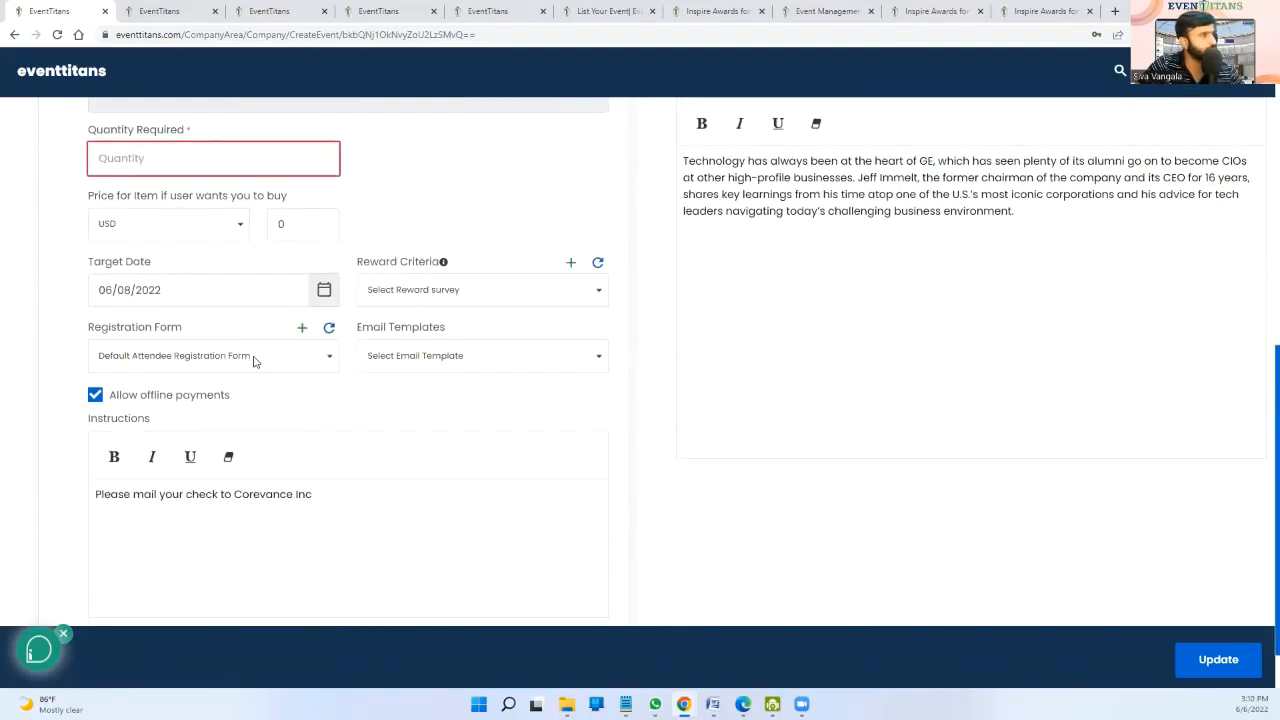
scroll(306, 371, down, 1)
scroll(306, 370, up, 4)
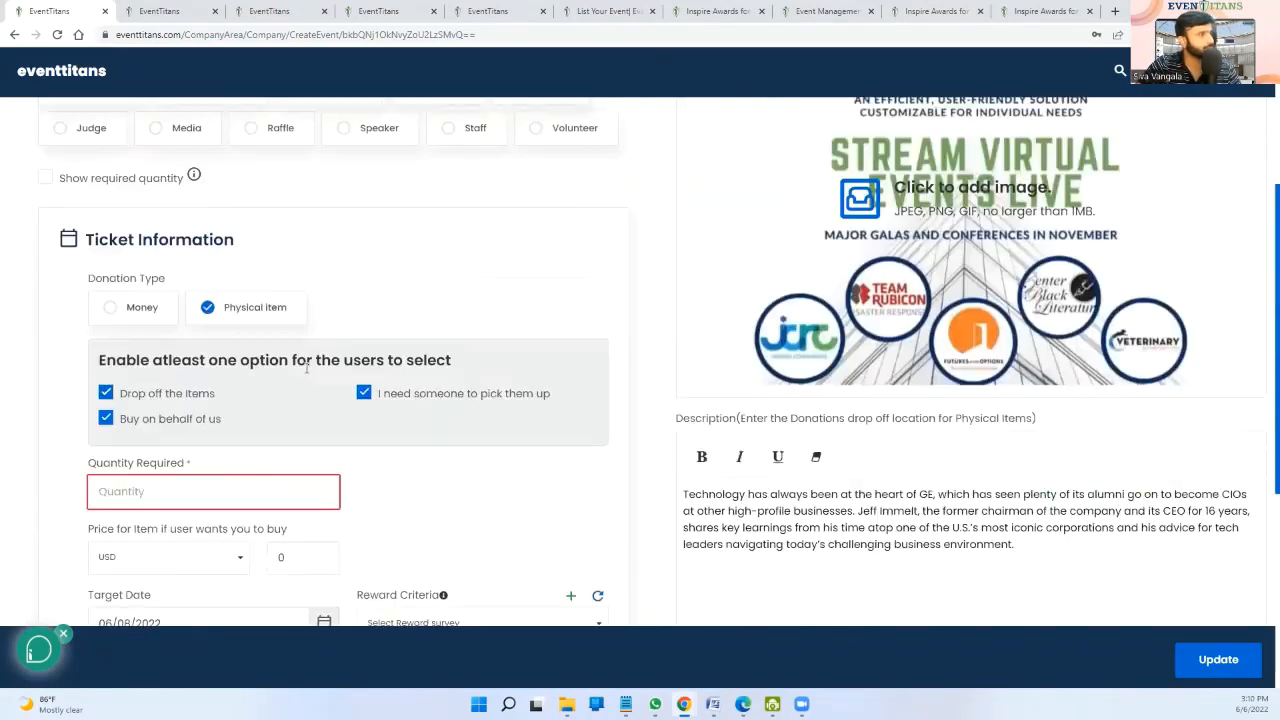
scroll(306, 370, up, 3)
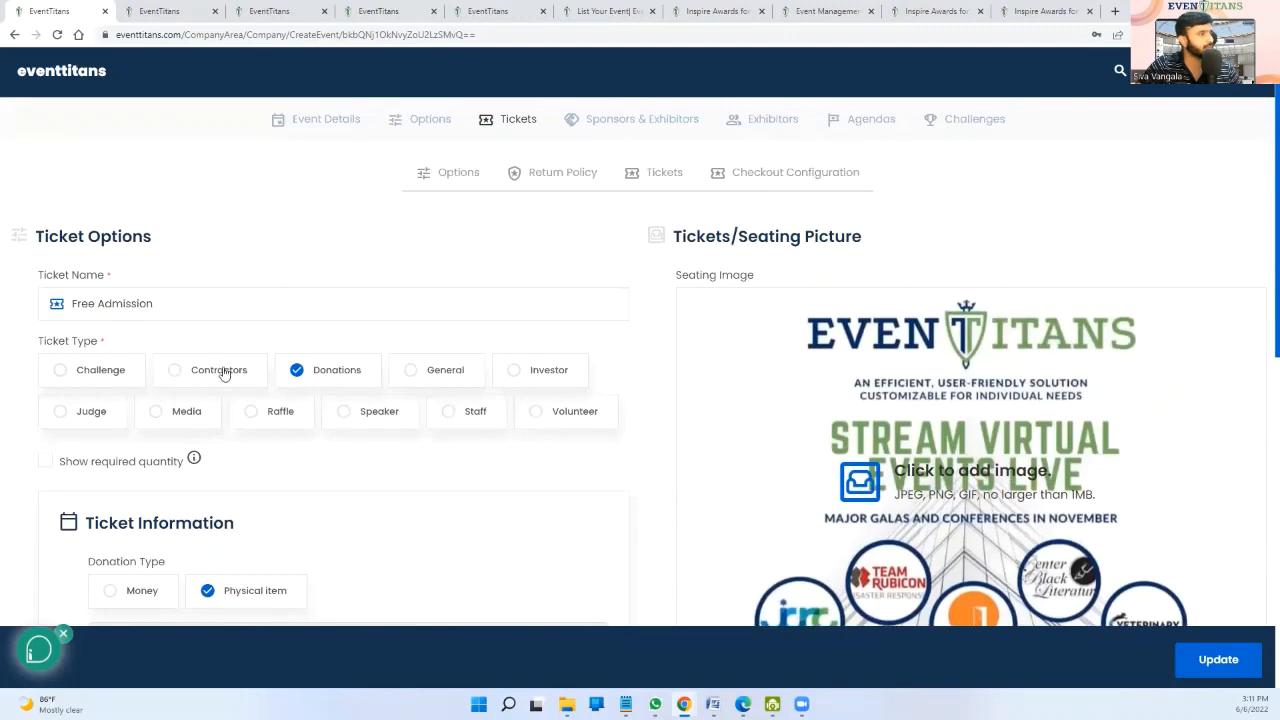
click(95, 373)
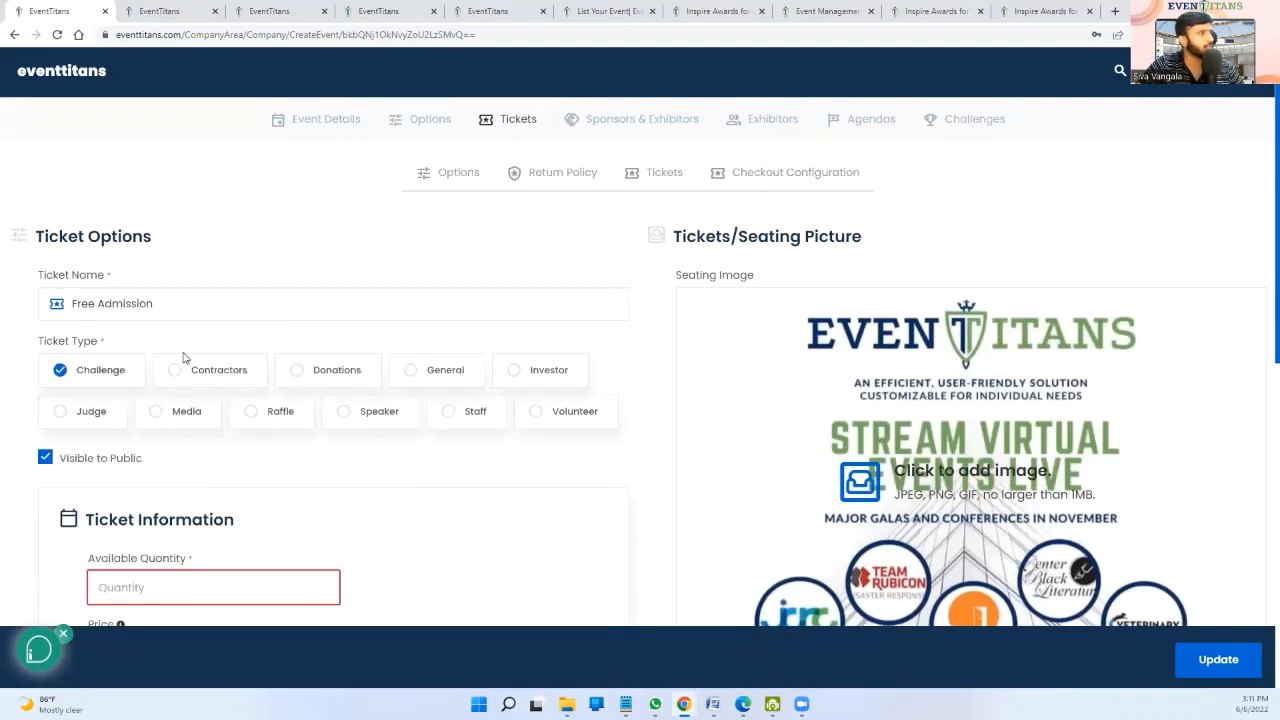
scroll(183, 358, down, 3)
scroll(183, 358, up, 3)
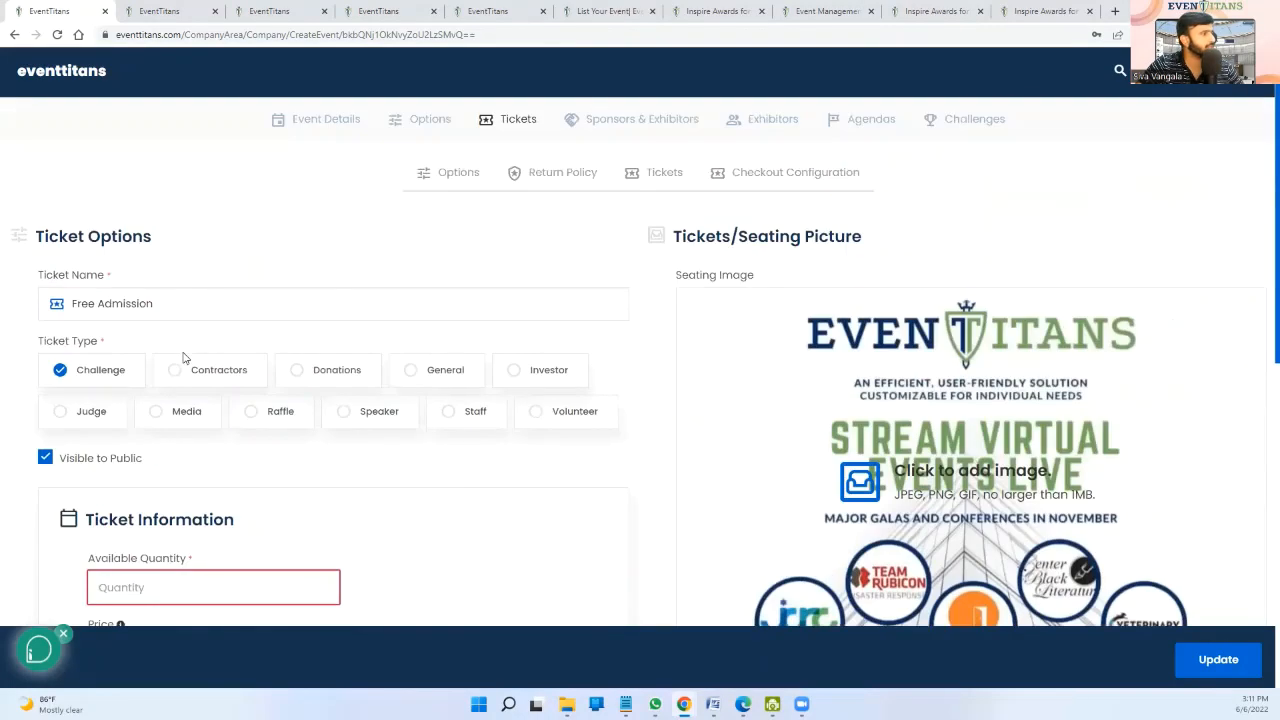
- Switch the ticket type to Raffle to look over its fields, and open the event's Checkout Configuration
click(261, 421)
scroll(260, 418, down, 3)
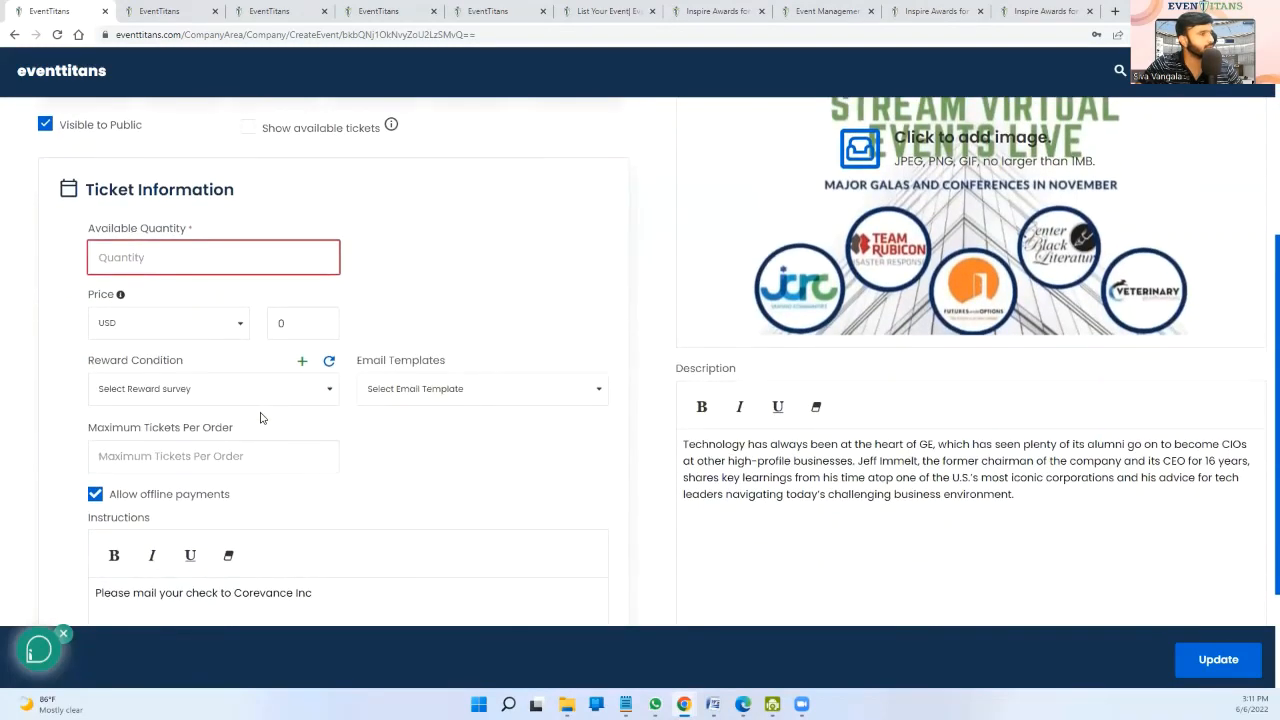
scroll(260, 418, up, 3)
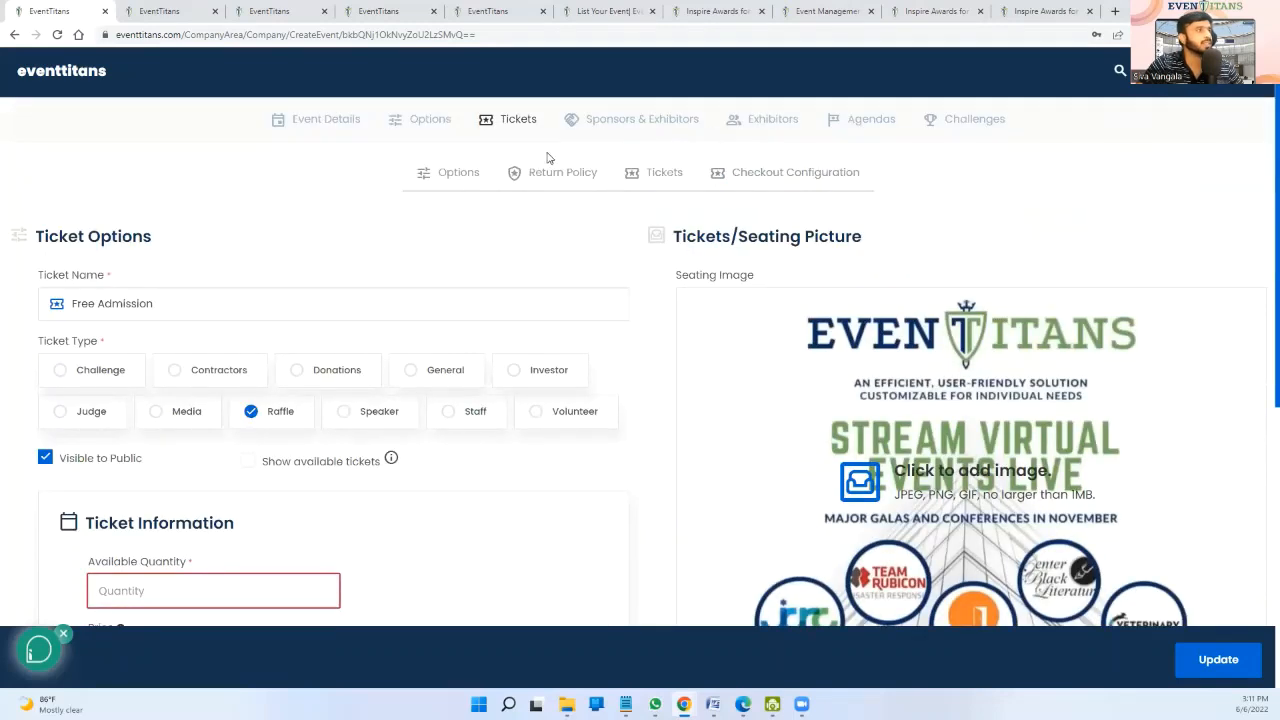
click(770, 166)
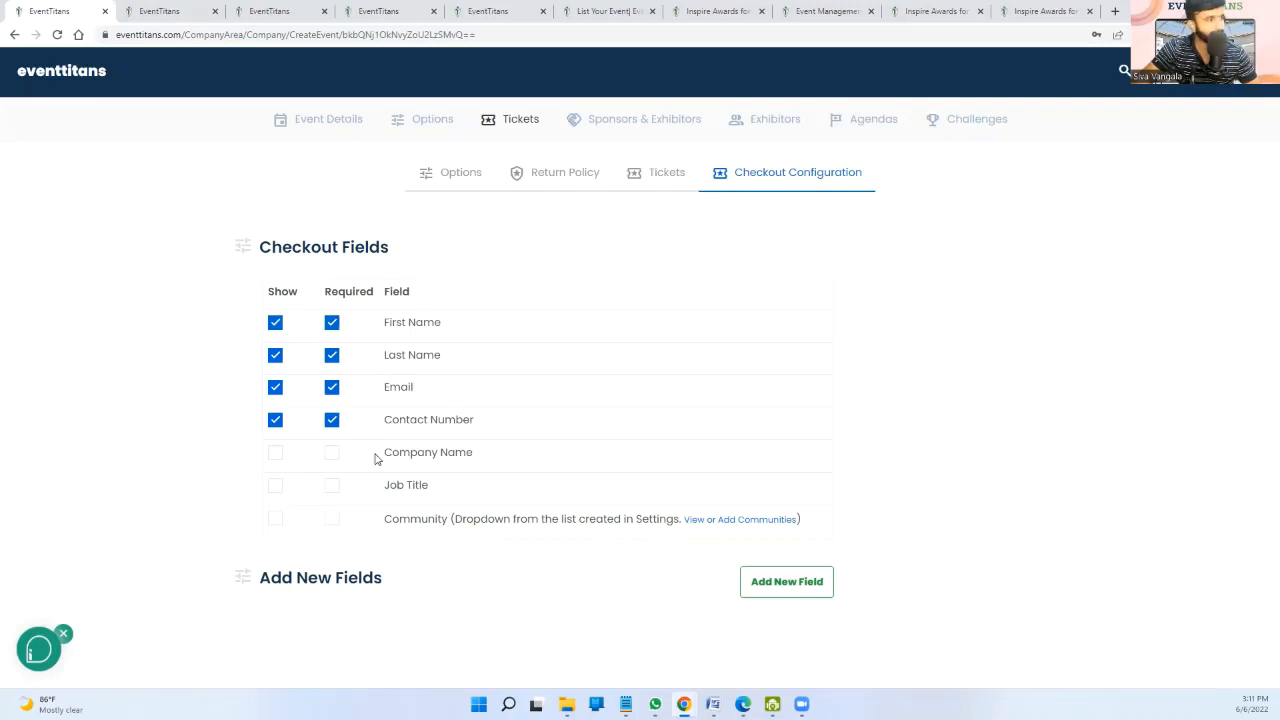
- Start a new checkout field of type Textbox and look over the available field types
click(331, 454)
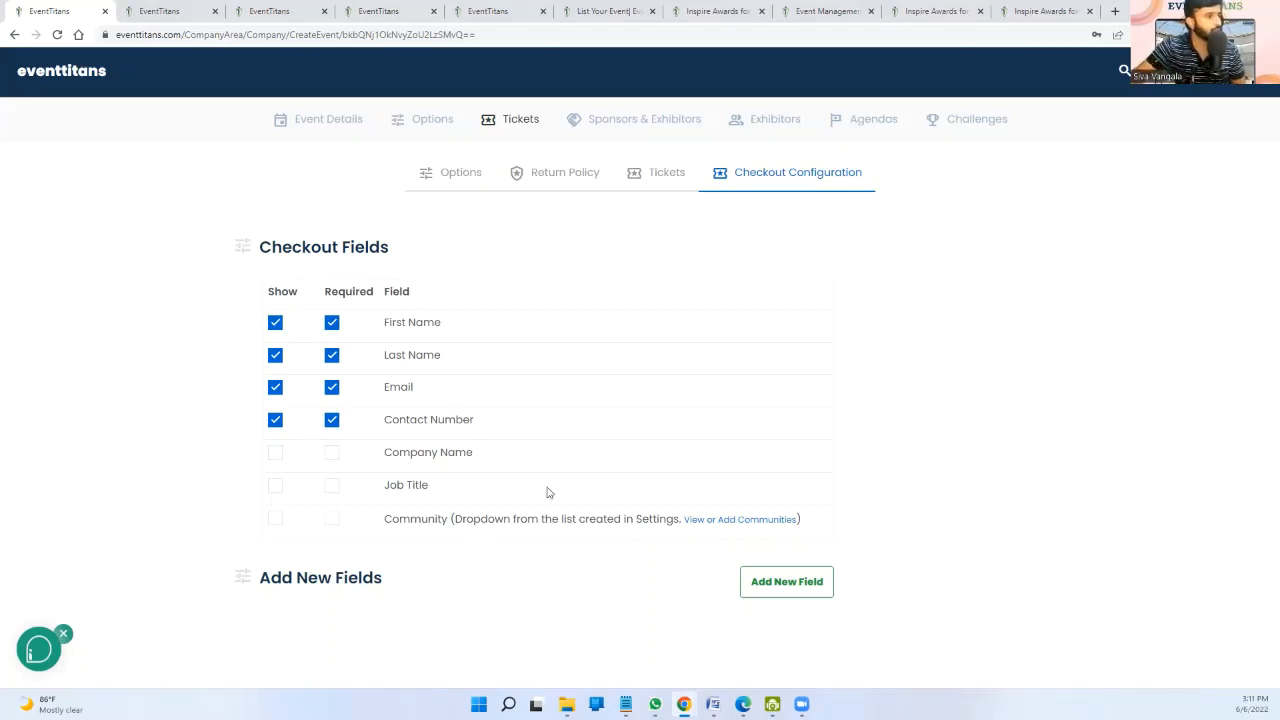
click(782, 593)
scroll(782, 595, down, 1)
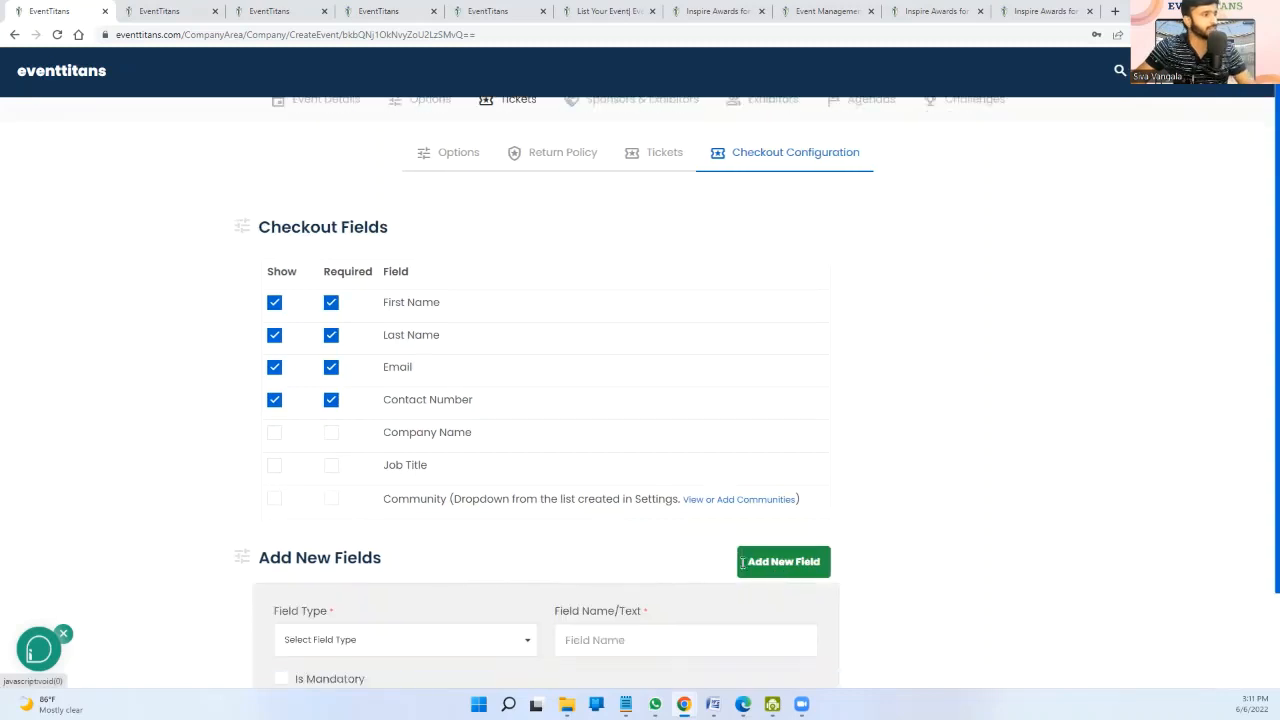
click(460, 524)
click(509, 565)
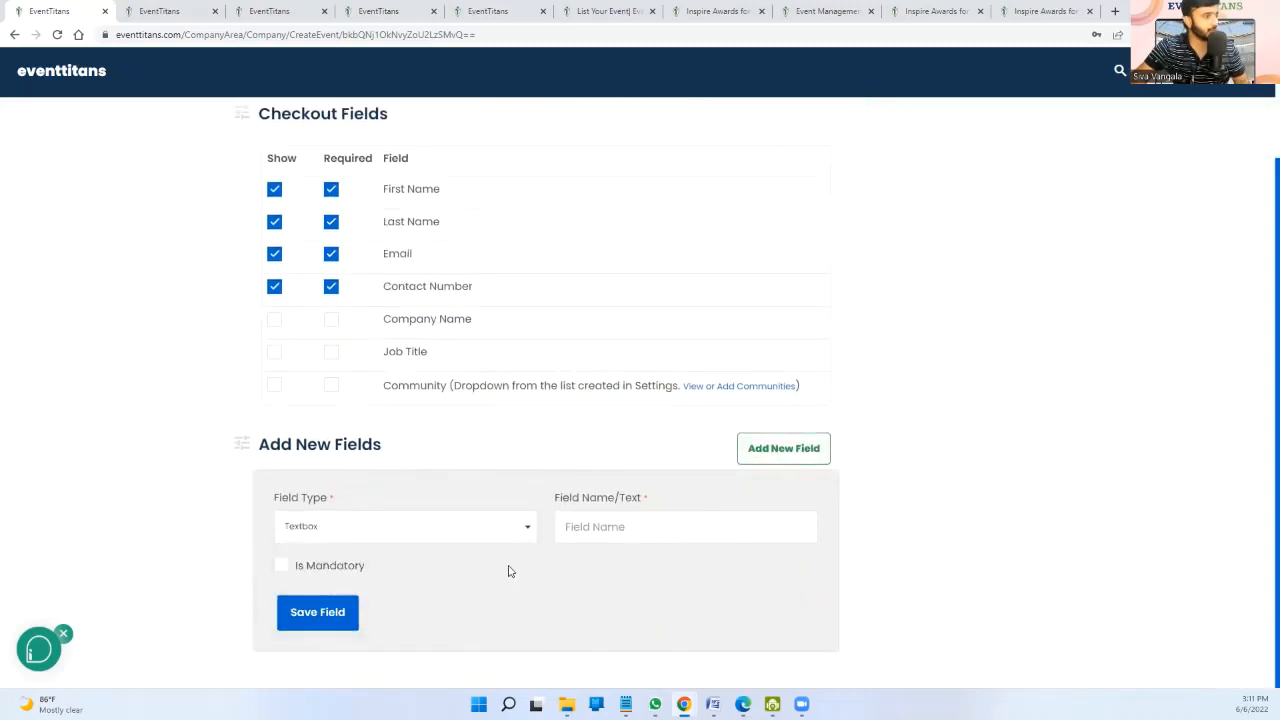
click(659, 534)
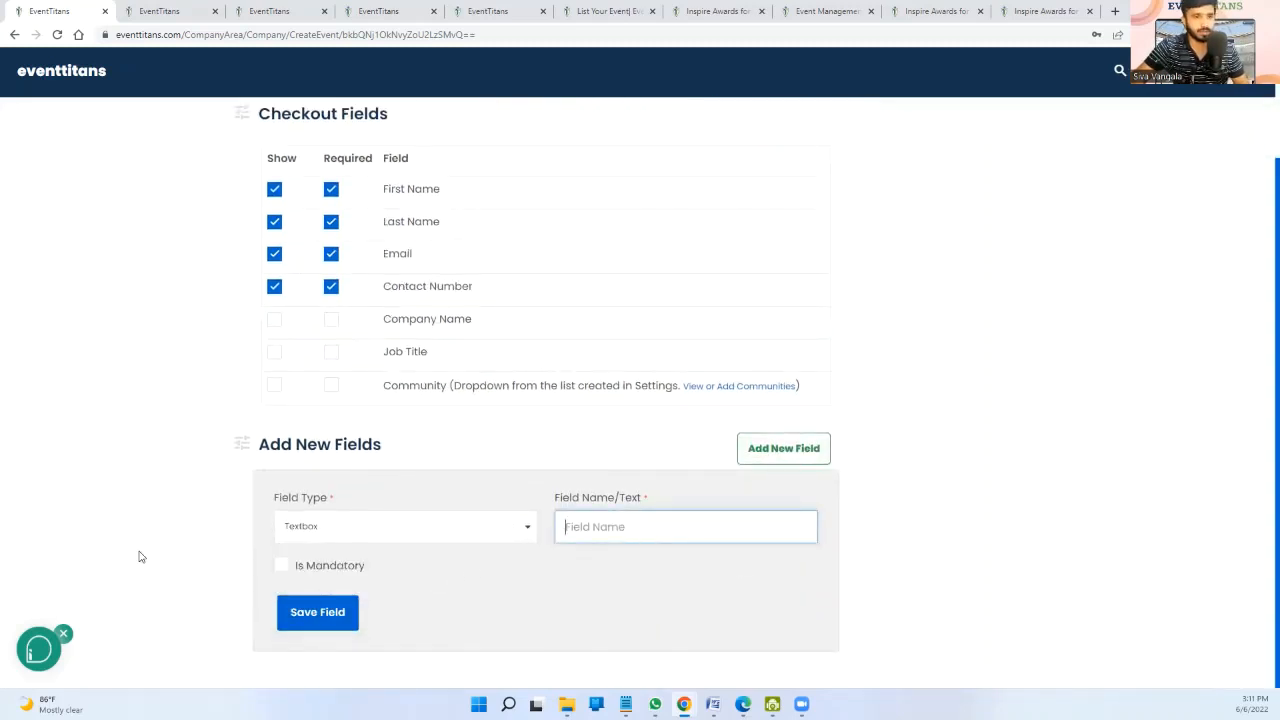
click(303, 524)
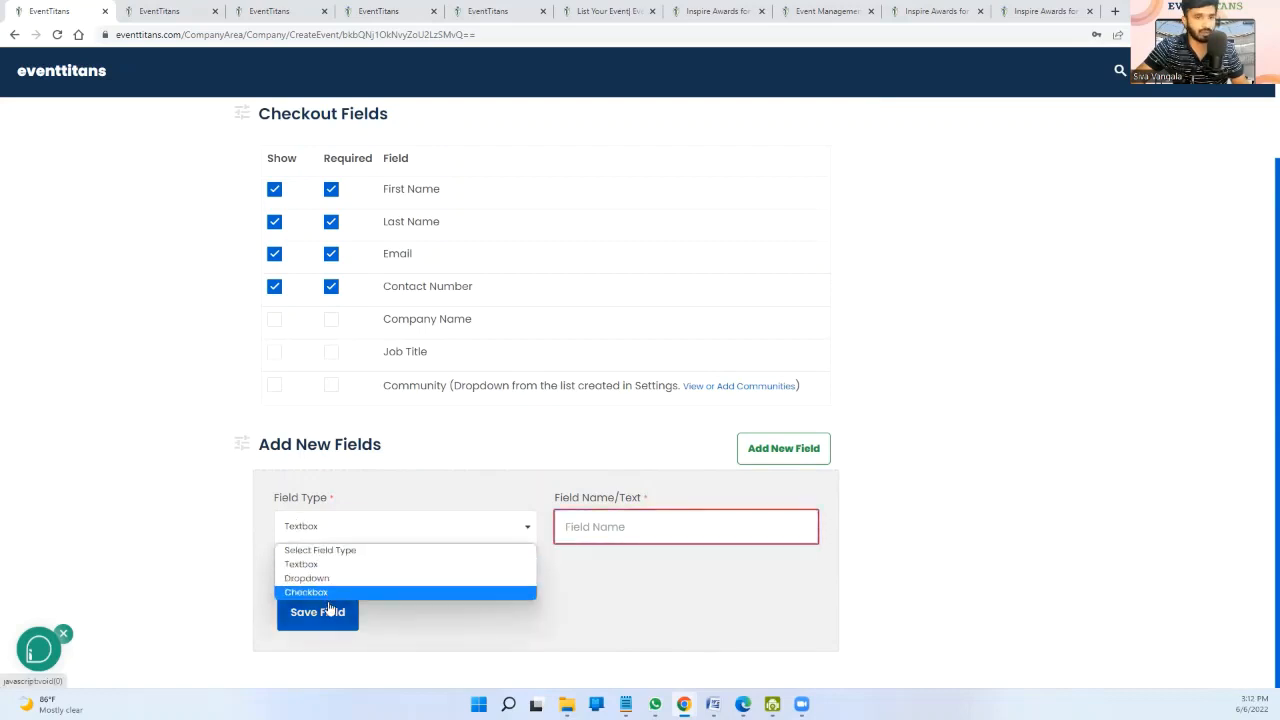
scroll(813, 426, up, 1)
scroll(813, 426, up, 1)
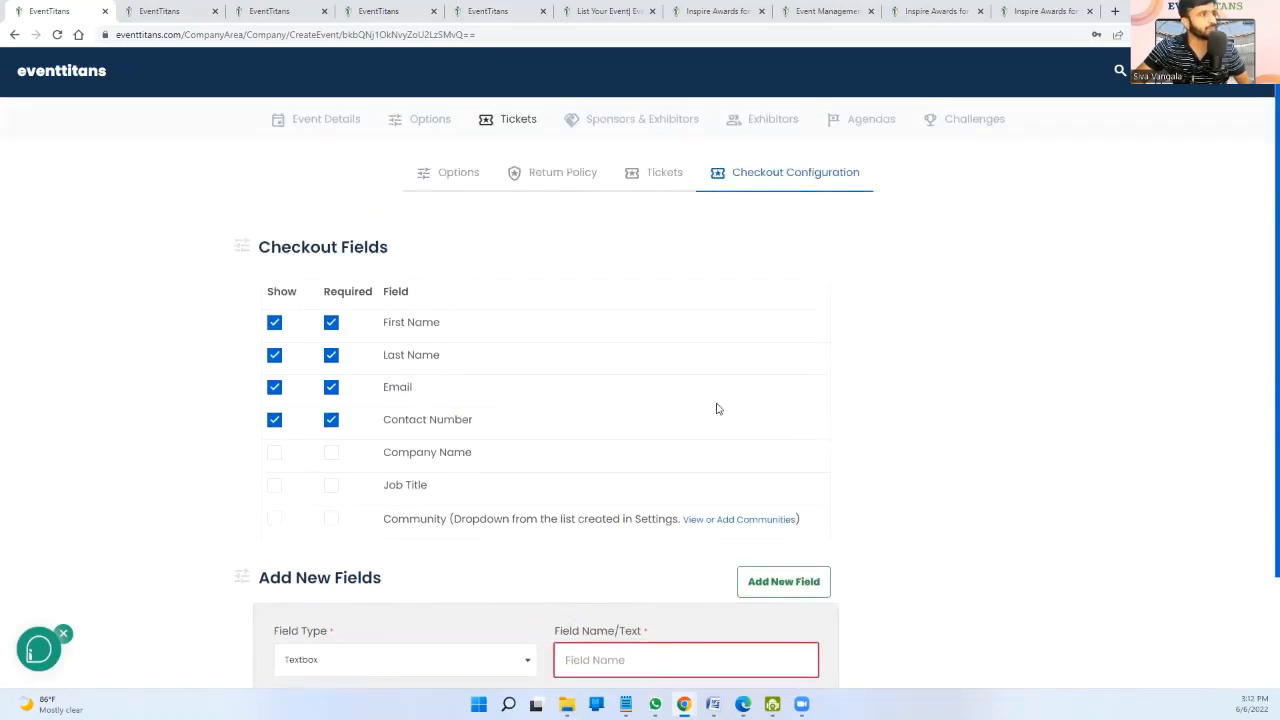
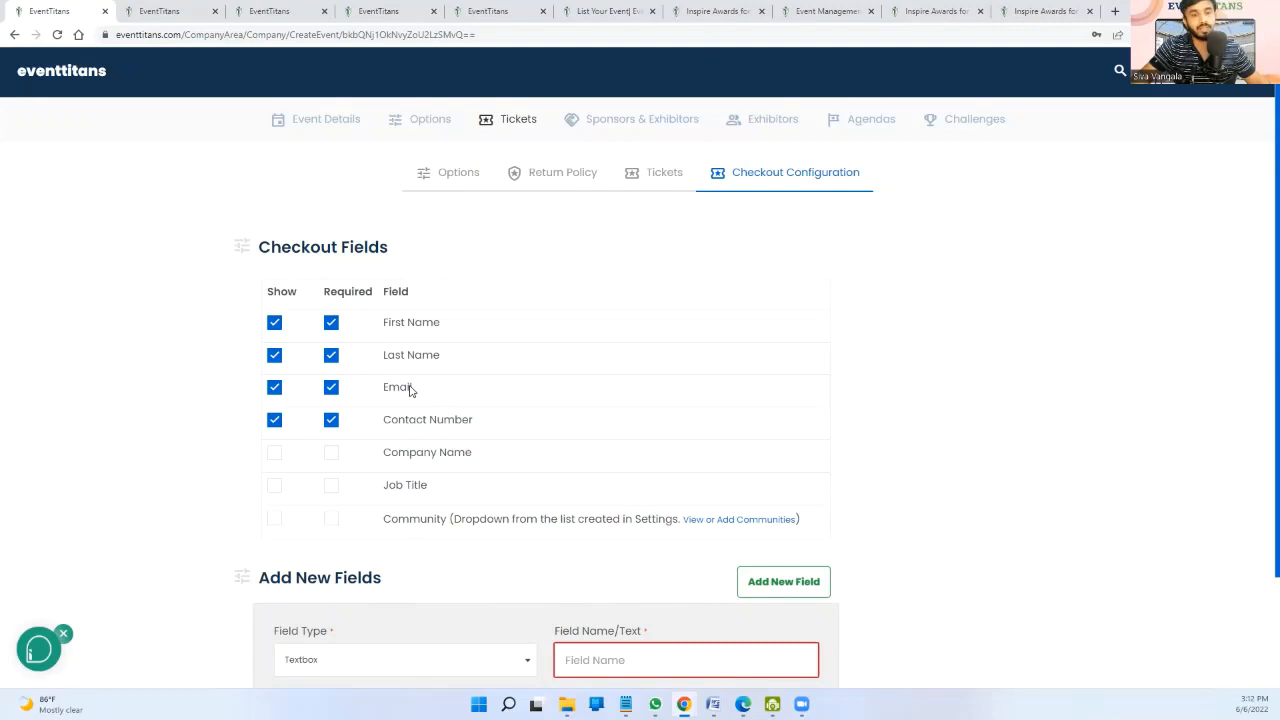
- Open the event's Sponsors & Exhibitors and examine the sponsor cards, including their packages, premium settings and display order
click(642, 120)
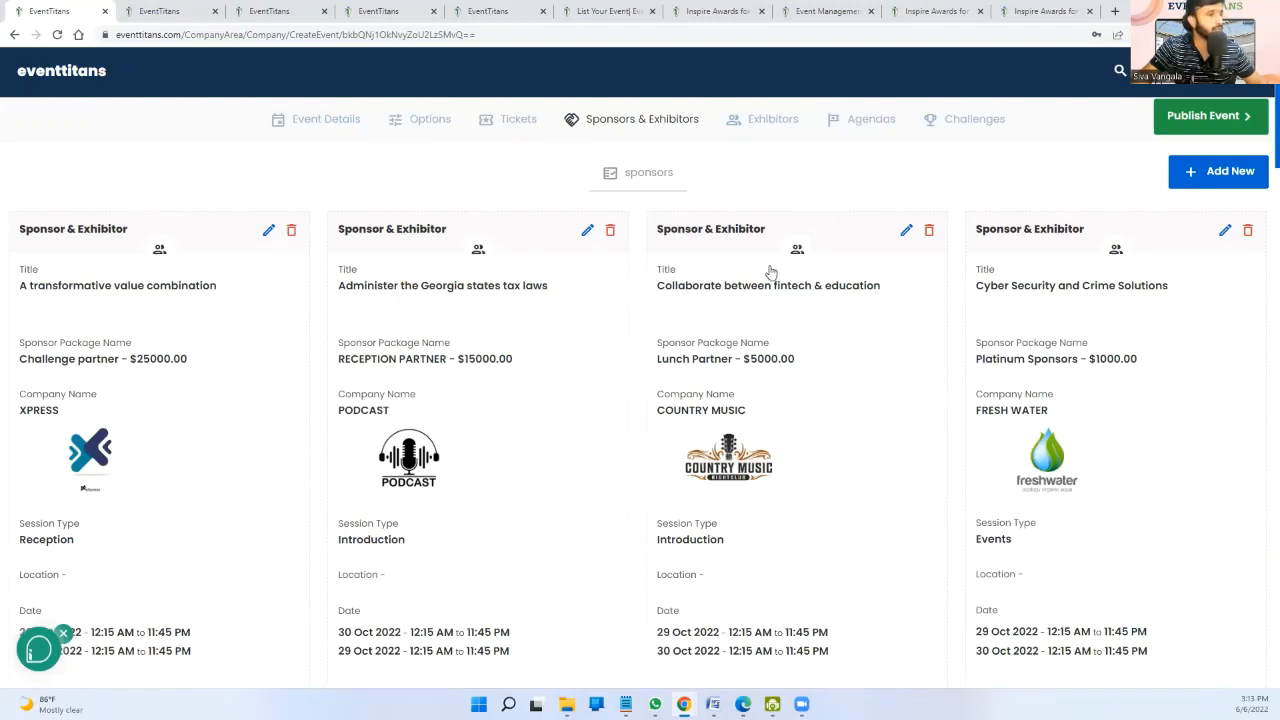
scroll(773, 271, down, 1)
scroll(773, 271, down, 7)
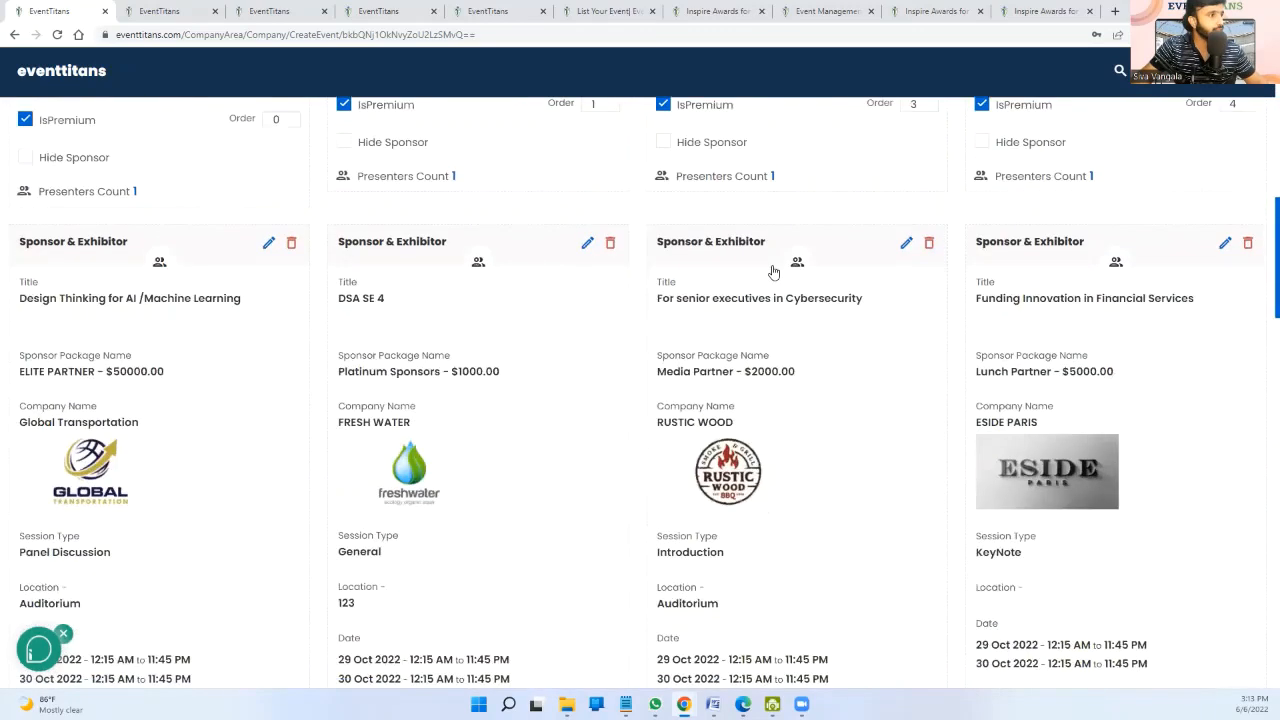
scroll(770, 272, up, 1)
scroll(770, 272, up, 1)
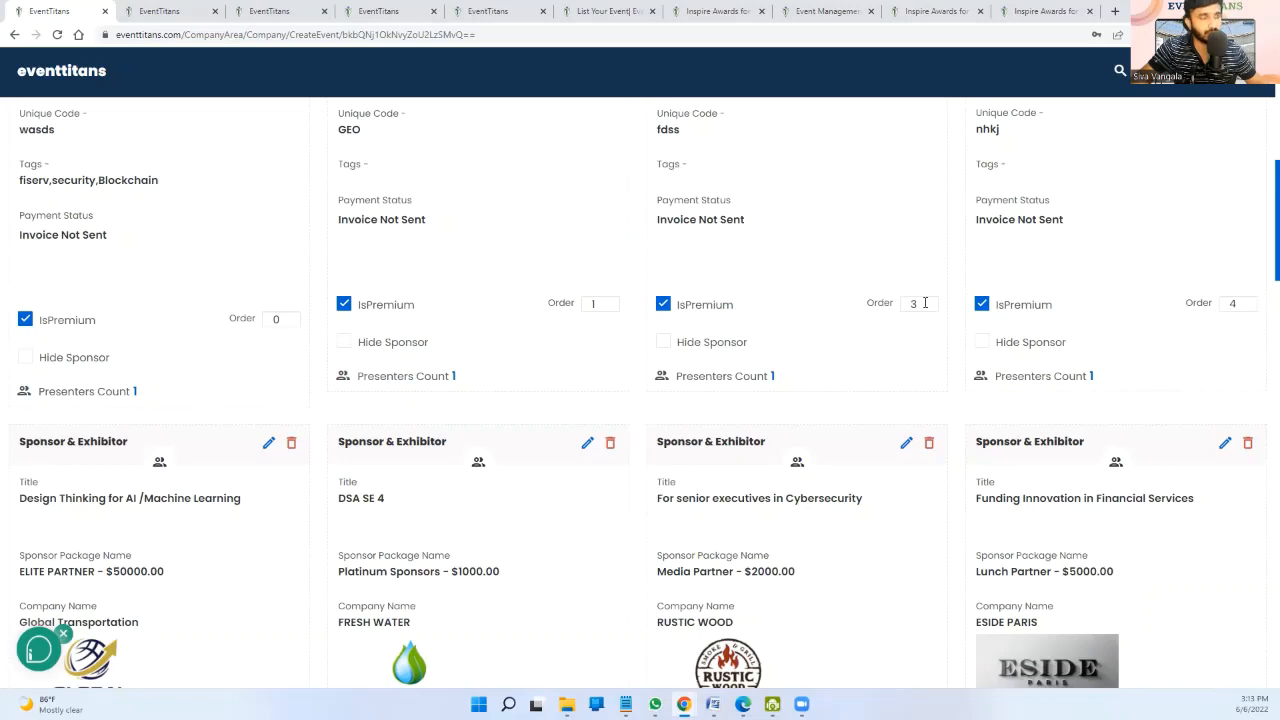
scroll(760, 337, up, 5)
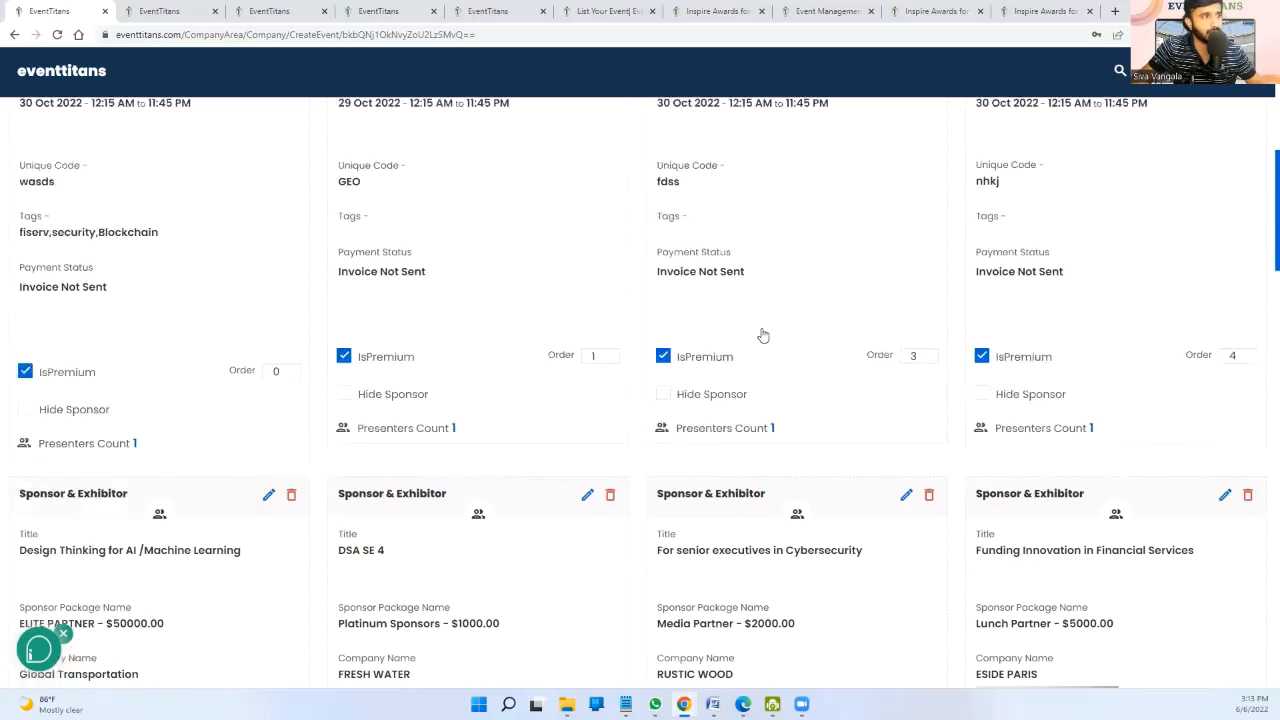
scroll(476, 310, up, 1)
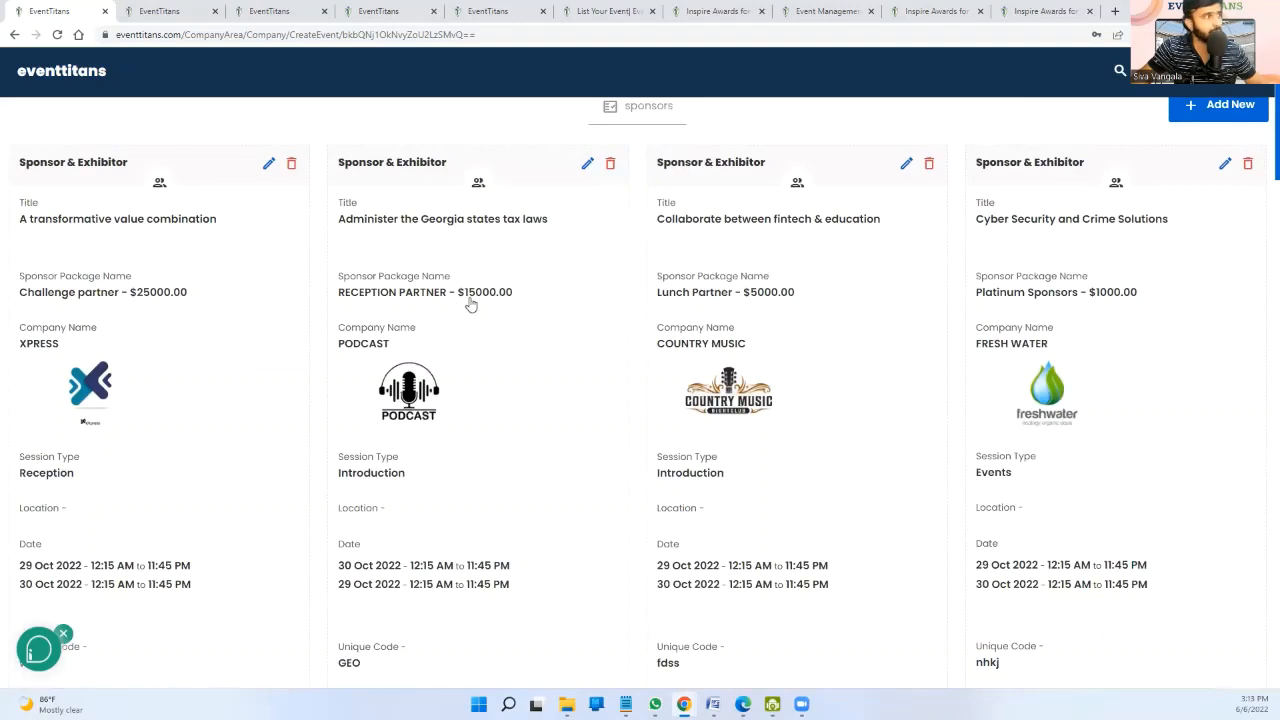
scroll(410, 263, down, 7)
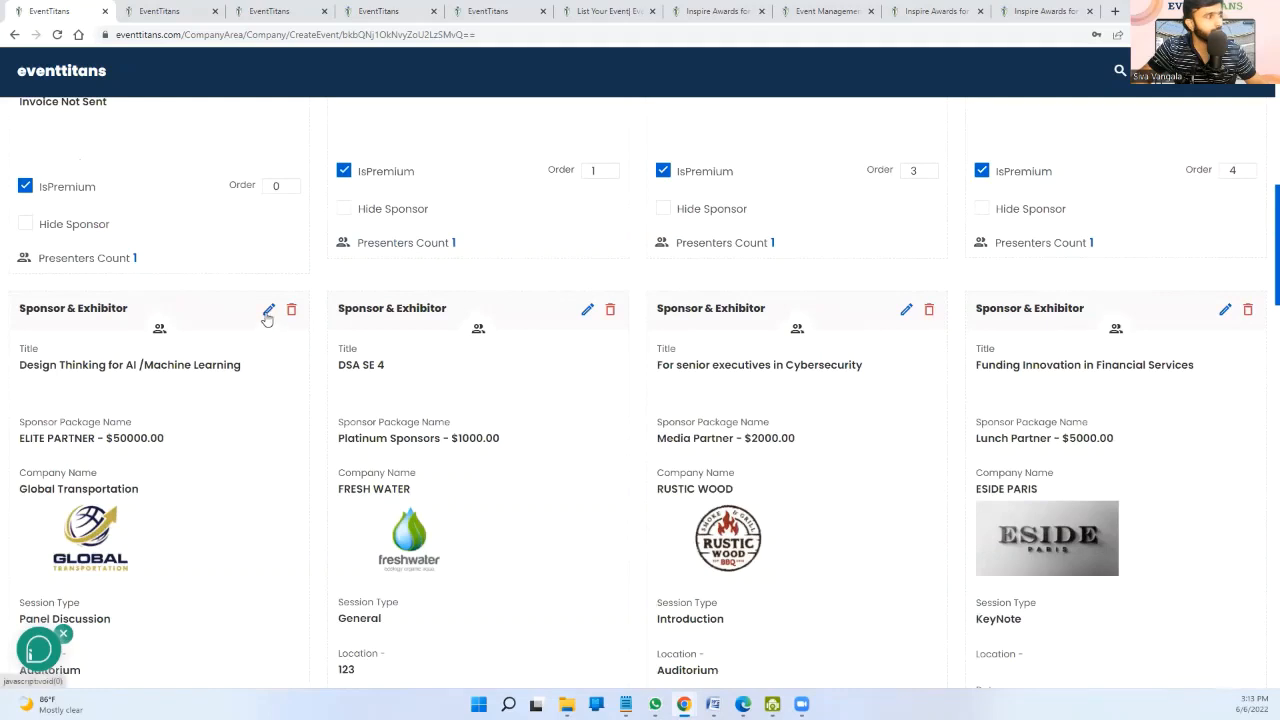
- Open the Global Transportation sponsor for editing, and look over the sponsor company choices and the new account form
click(267, 316)
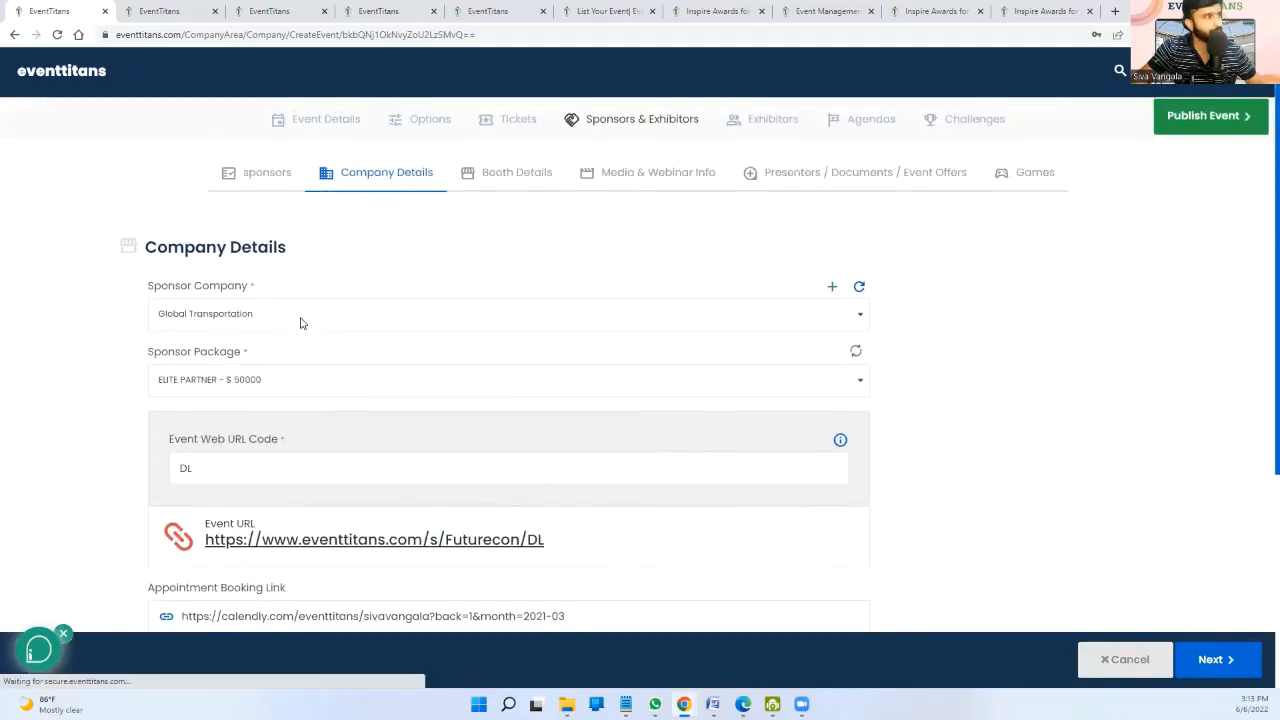
click(301, 322)
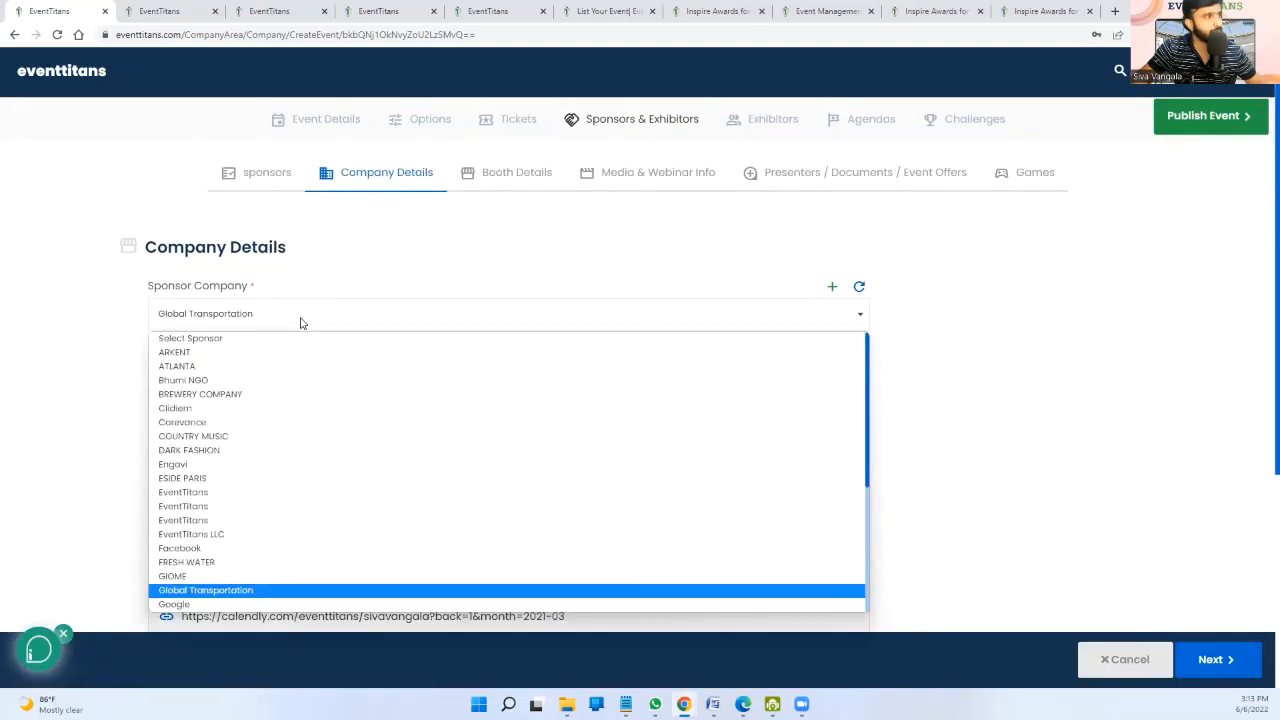
click(832, 290)
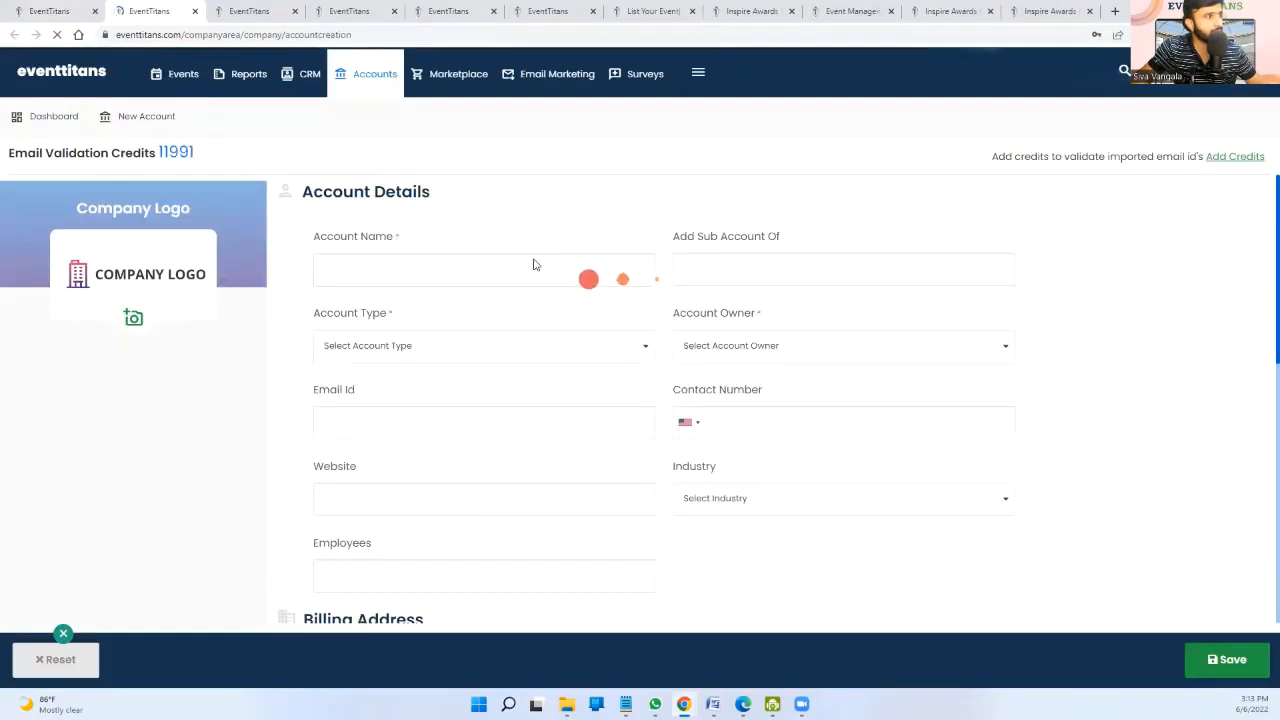
click(55, 11)
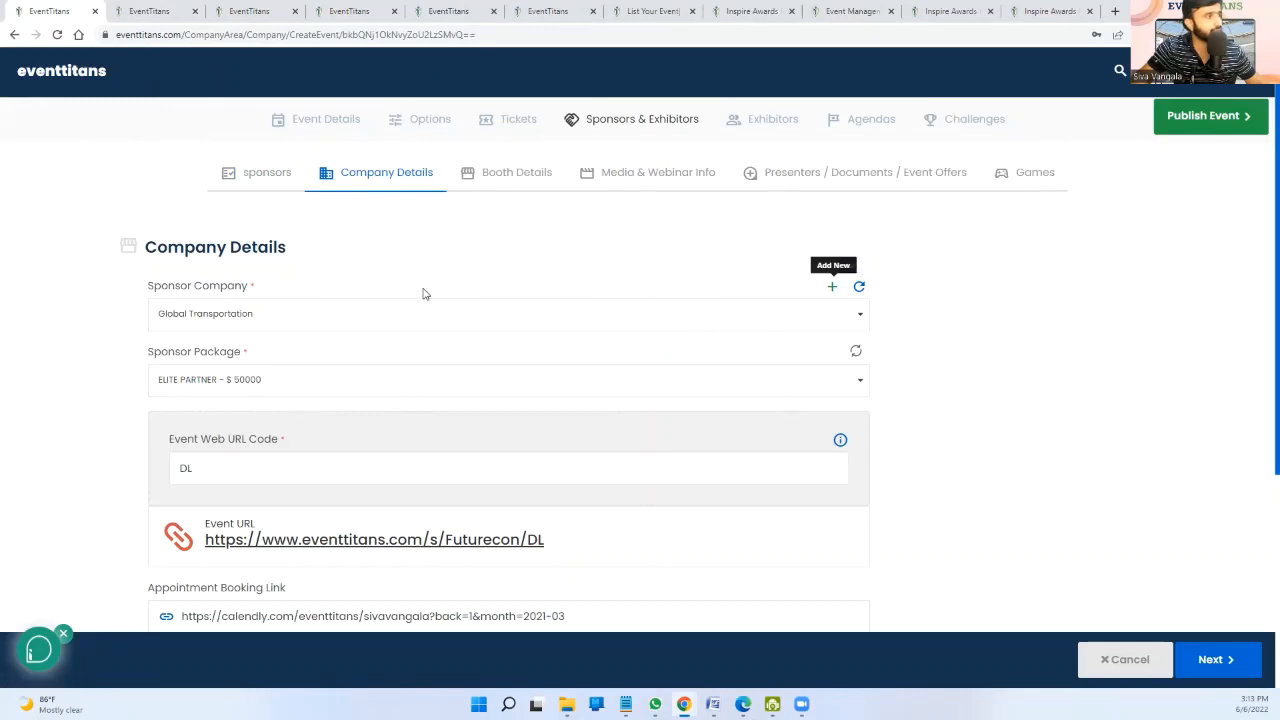
- Review the sponsor packages available for Global Transportation in its company details
scroll(389, 290, down, 1)
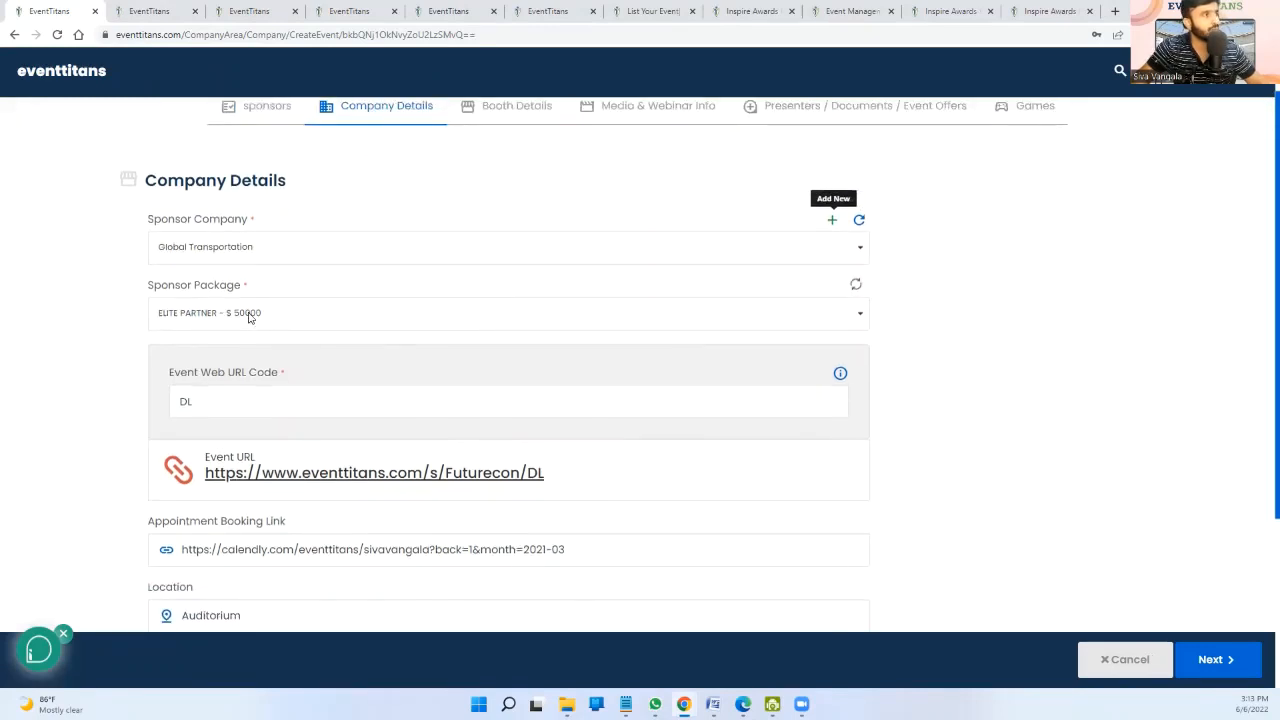
click(249, 314)
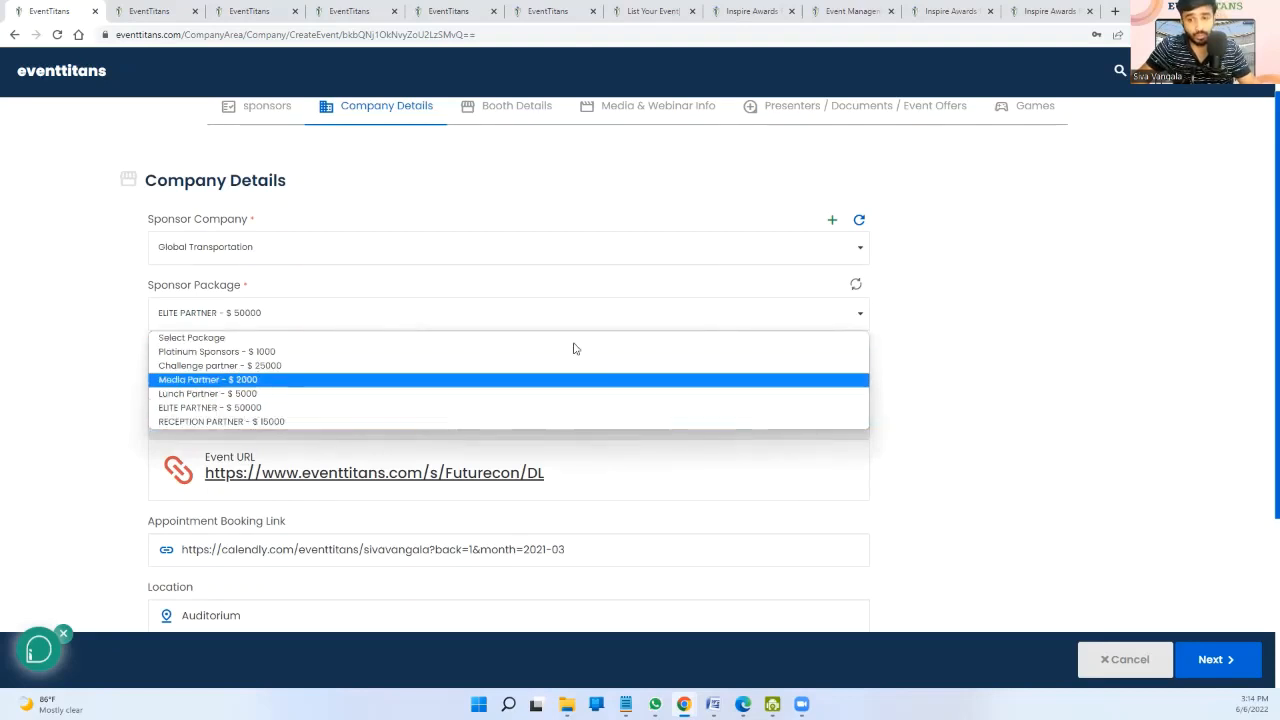
click(612, 326)
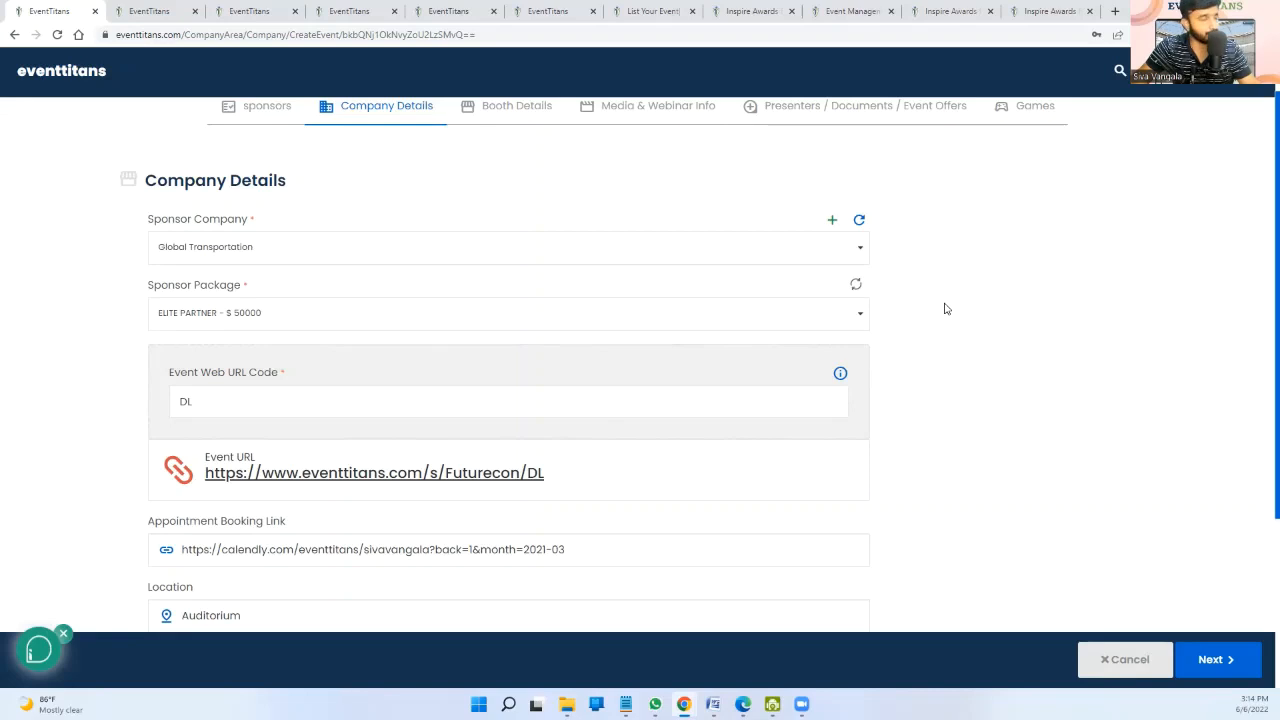
- Review the sponsor's event web URL code, location, session type options and booth color options
scroll(837, 337, down, 3)
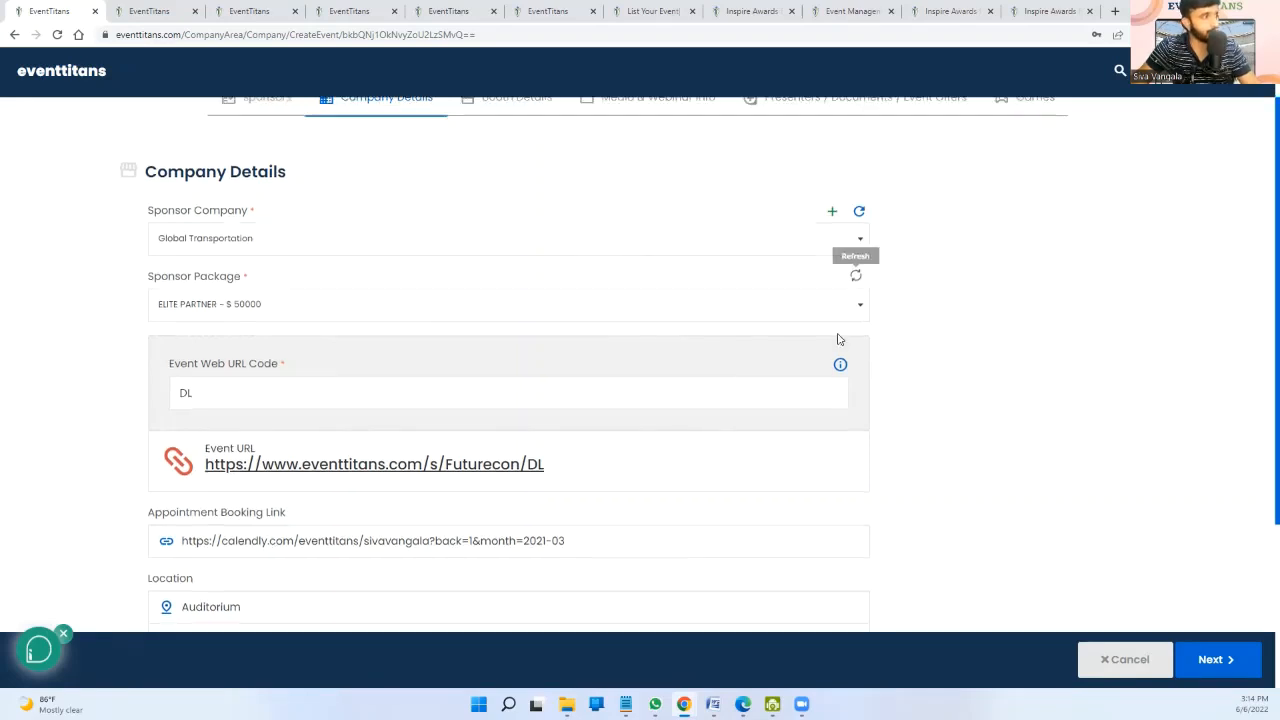
double_click(184, 149)
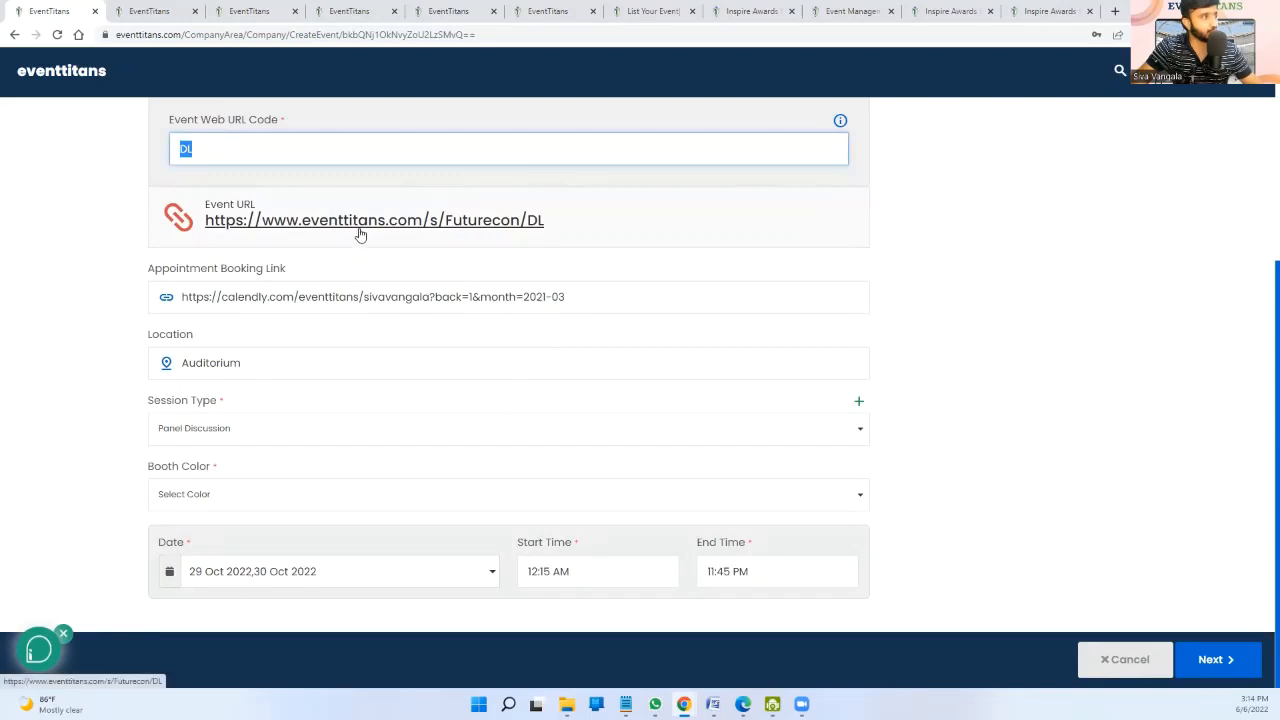
click(332, 358)
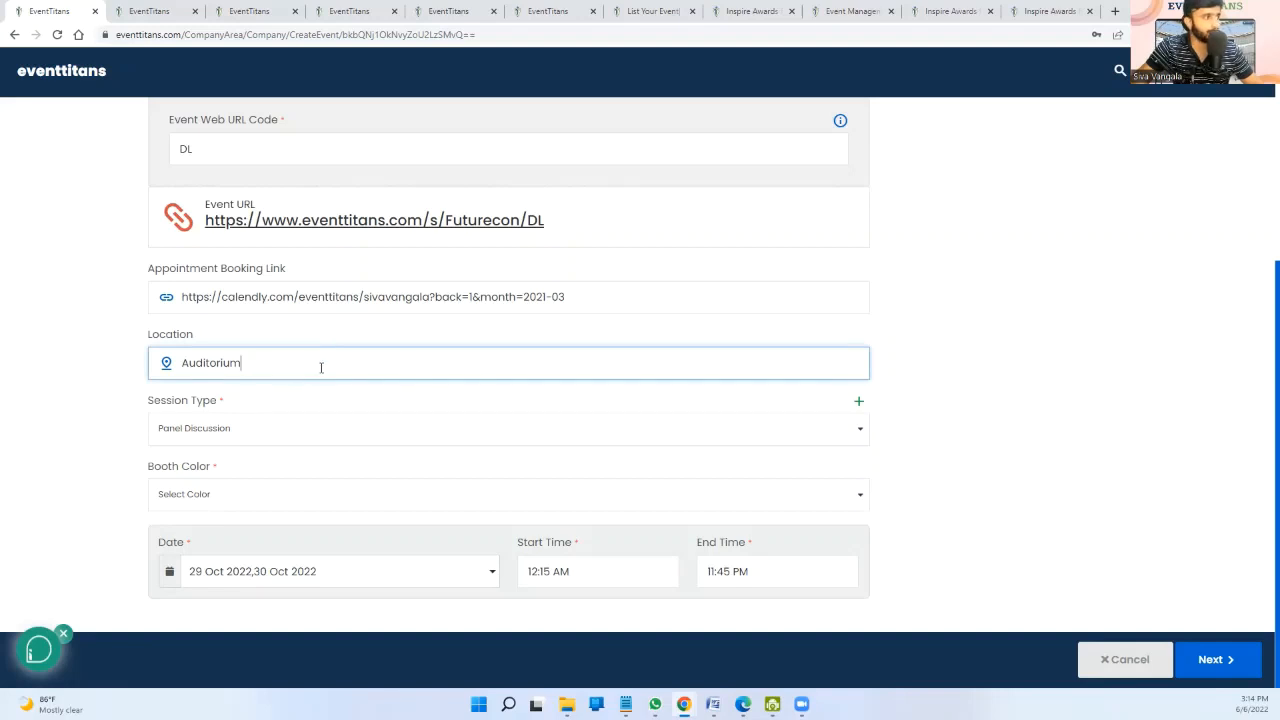
click(282, 437)
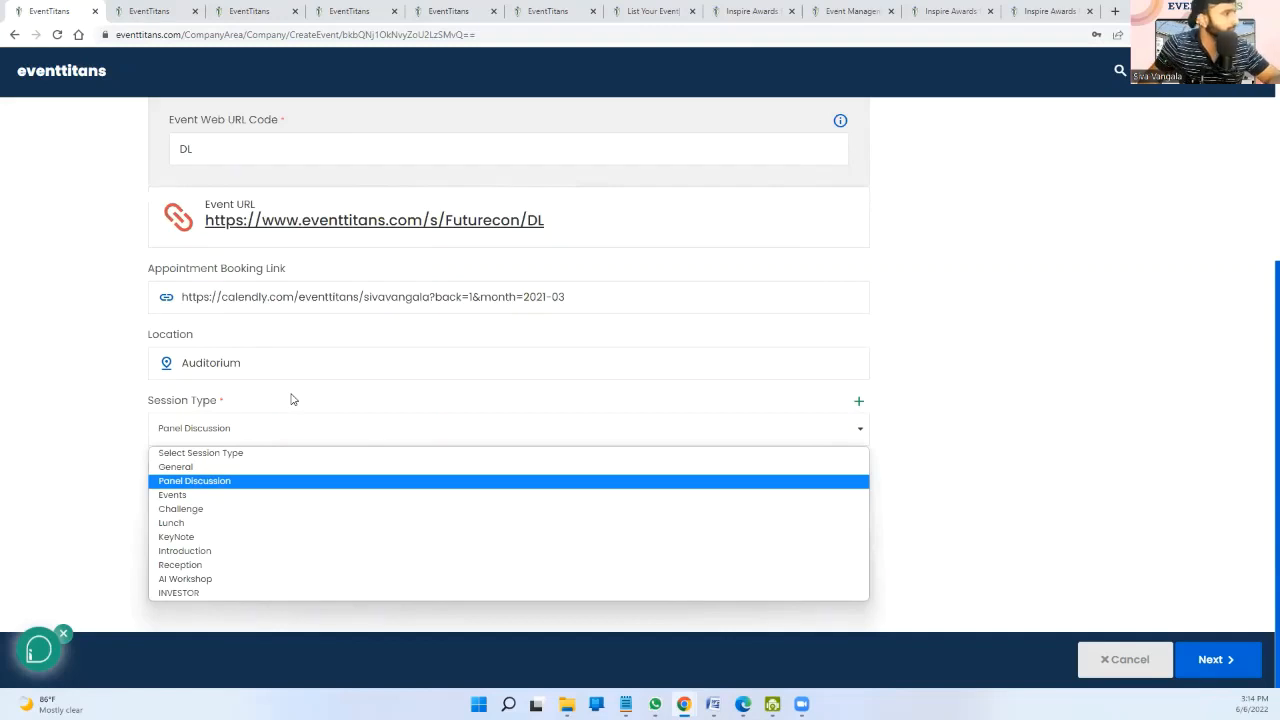
click(244, 411)
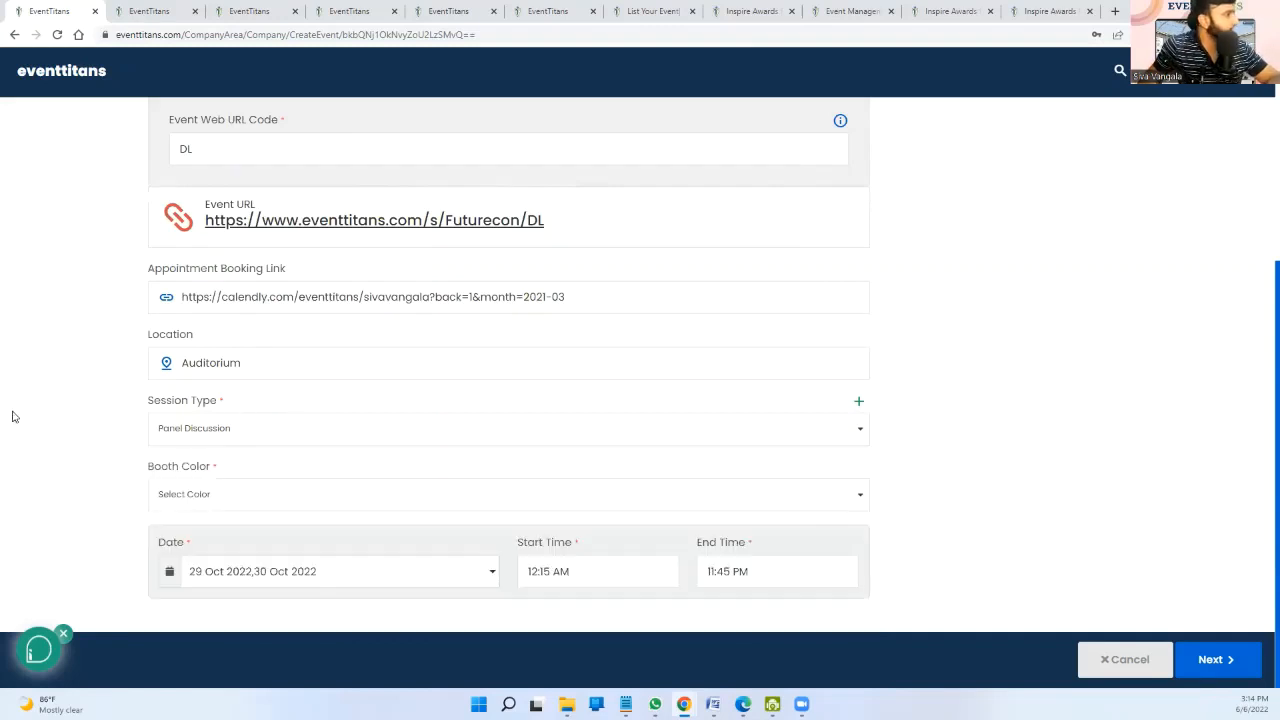
click(263, 505)
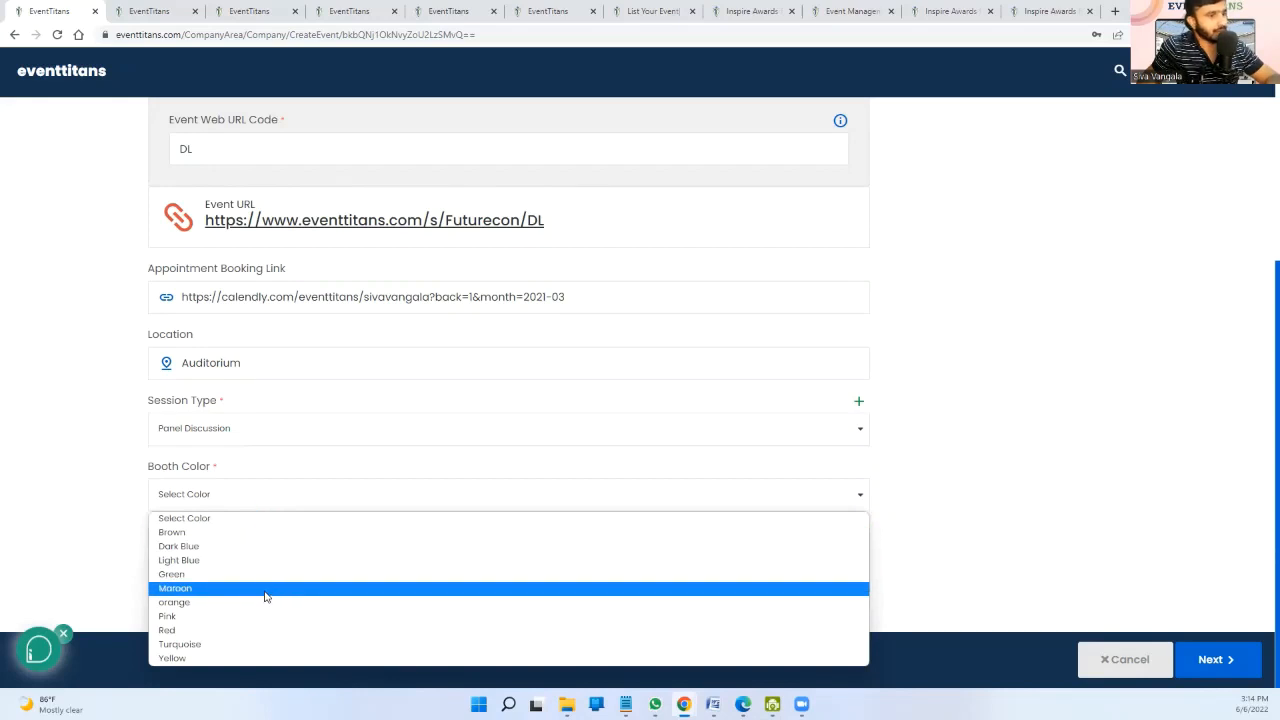
click(818, 290)
- Open the sponsor's Booth Details and review the booth title, exhibitor description, raffle, trivia and tags
scroll(923, 275, up, 3)
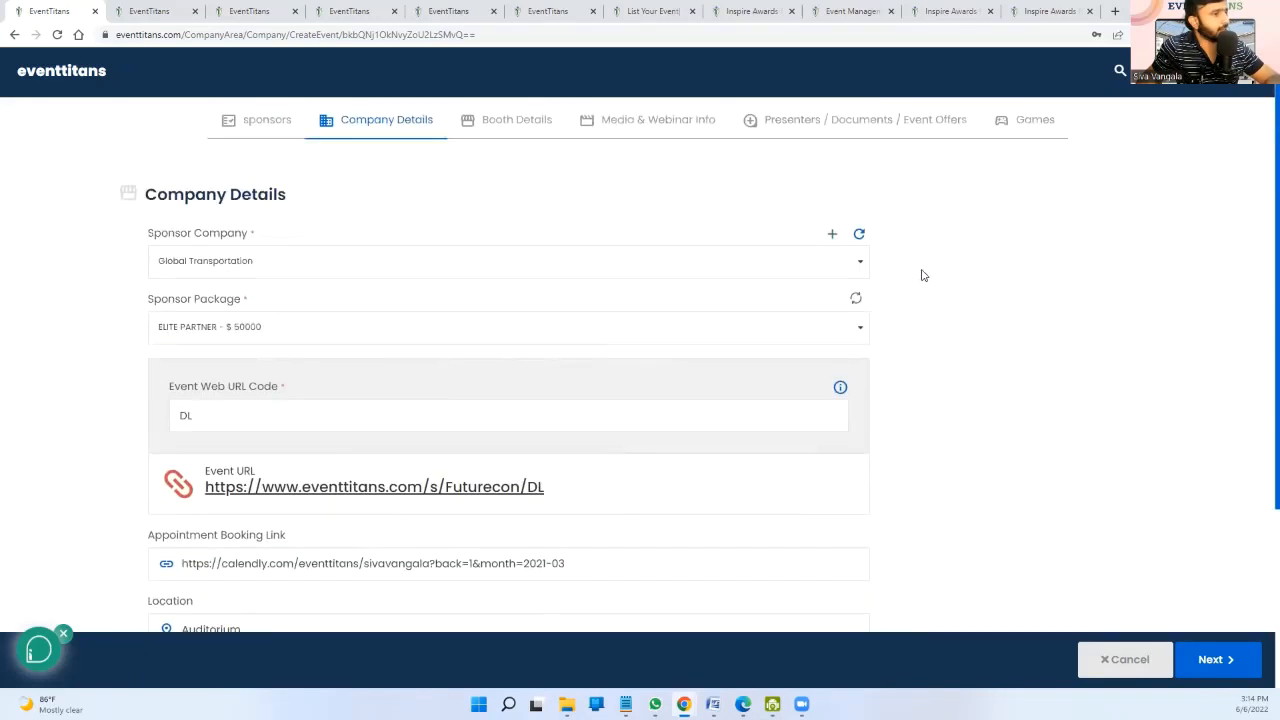
scroll(923, 275, up, 1)
click(500, 180)
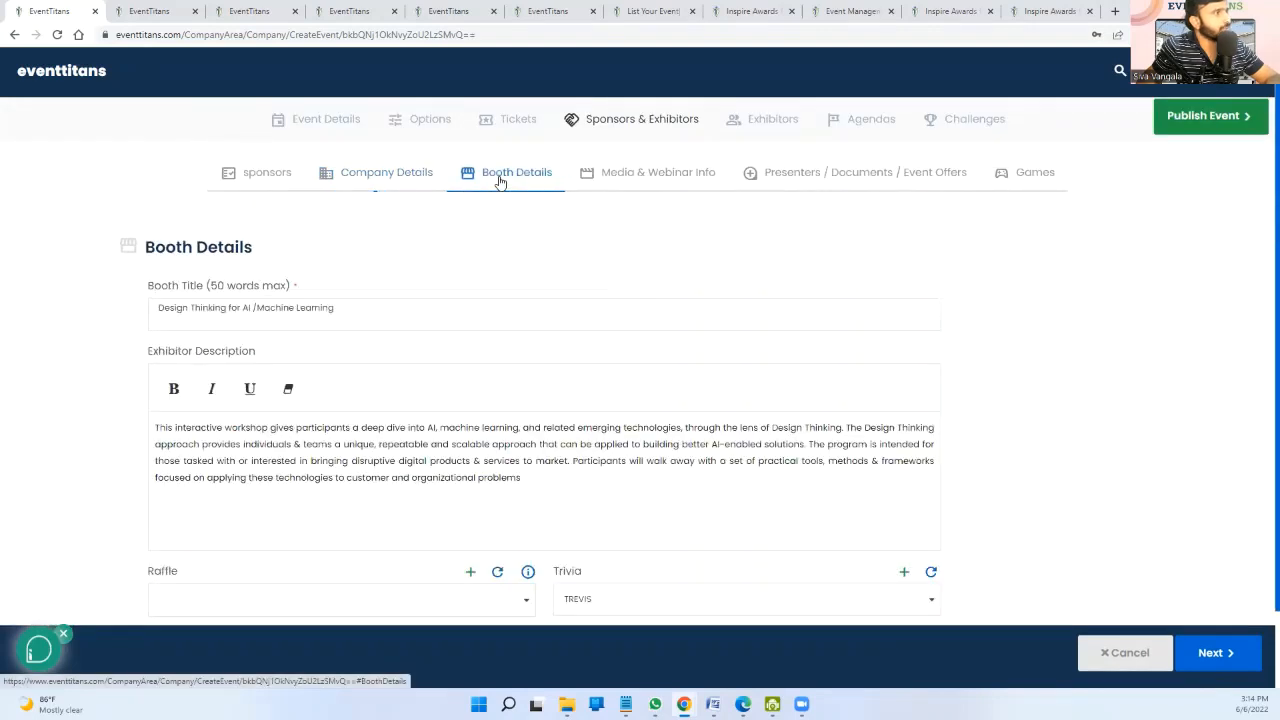
scroll(500, 183, down, 1)
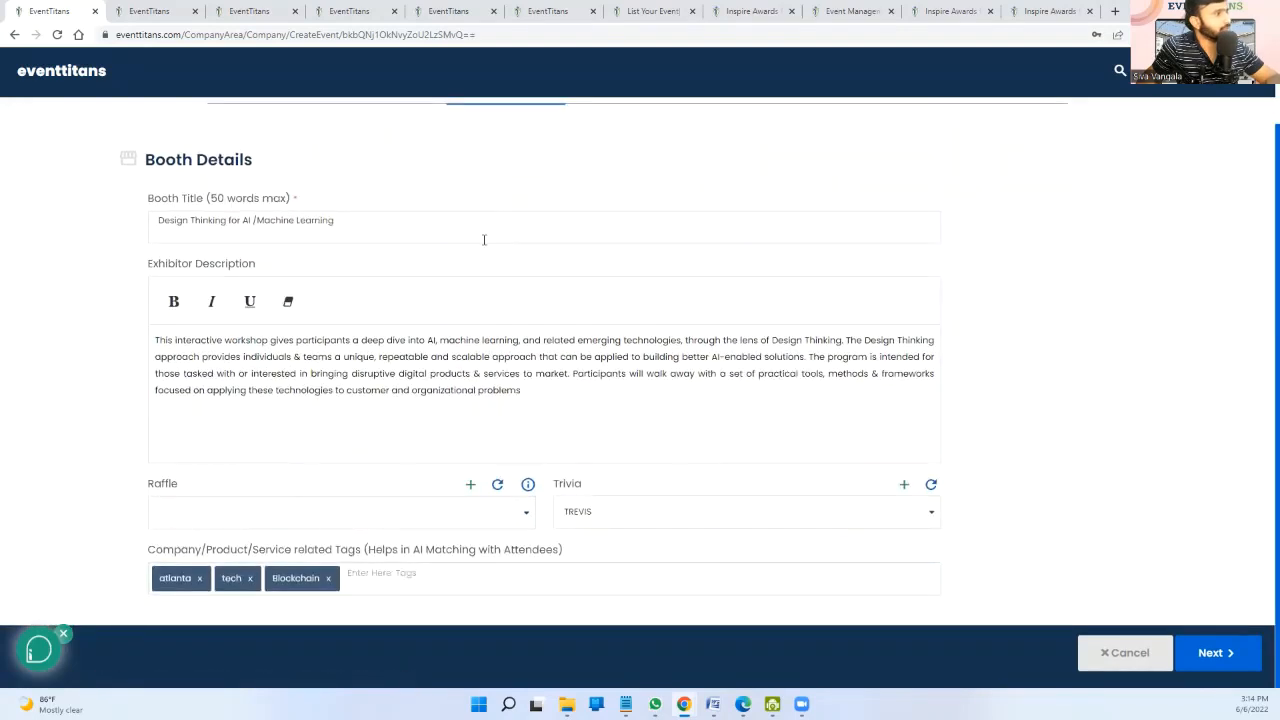
click(338, 513)
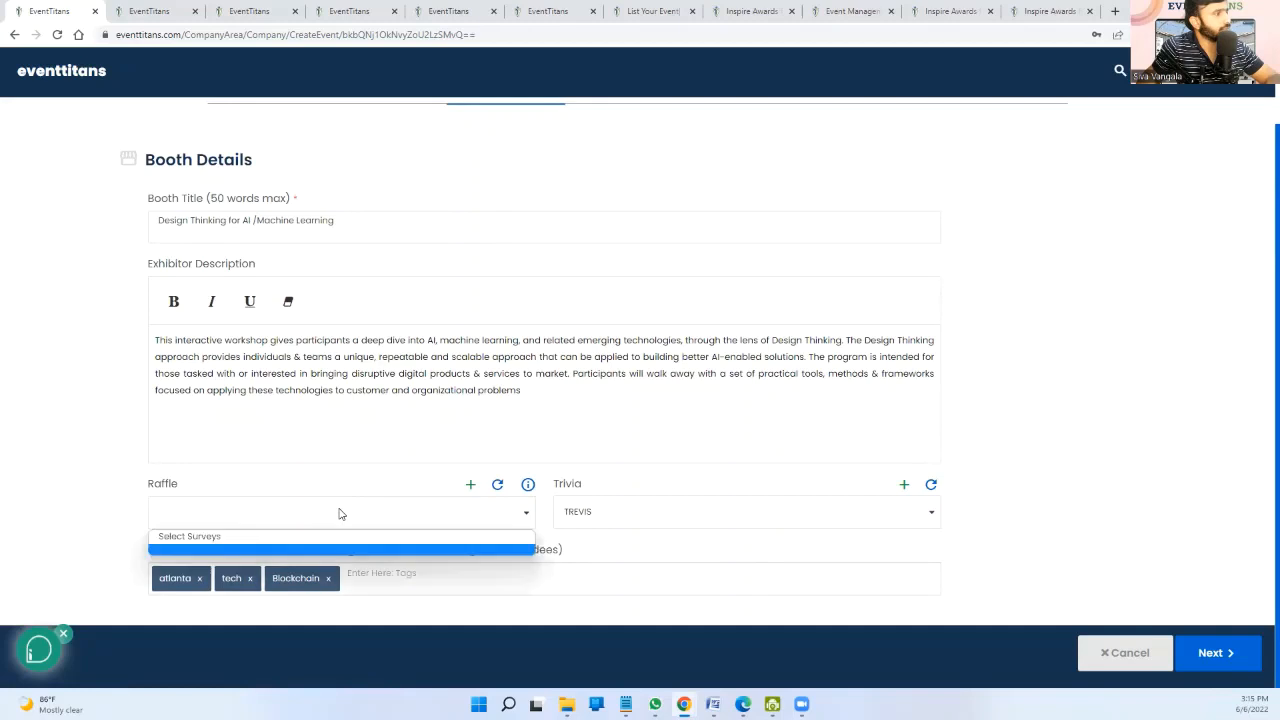
click(592, 518)
scroll(536, 390, up, 2)
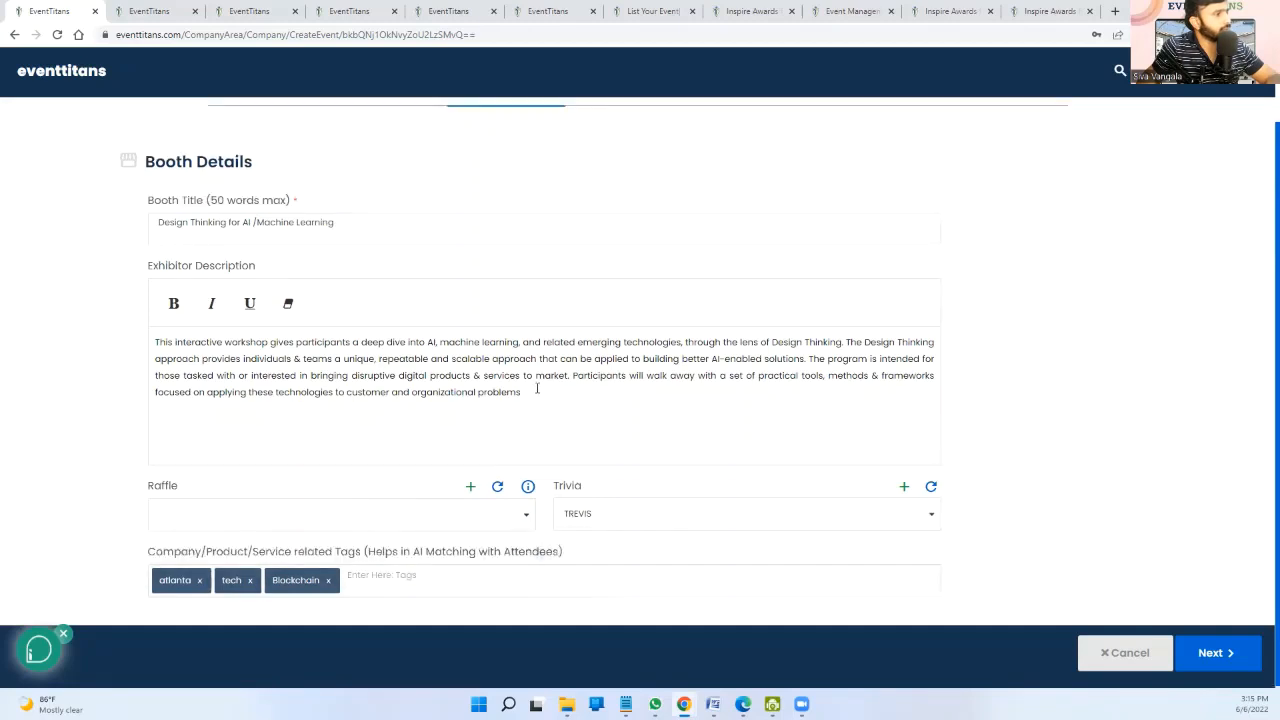
- Open the sponsor's Media & Webinar Info and review the videos, embedded code field and Zoom webinar settings
click(650, 178)
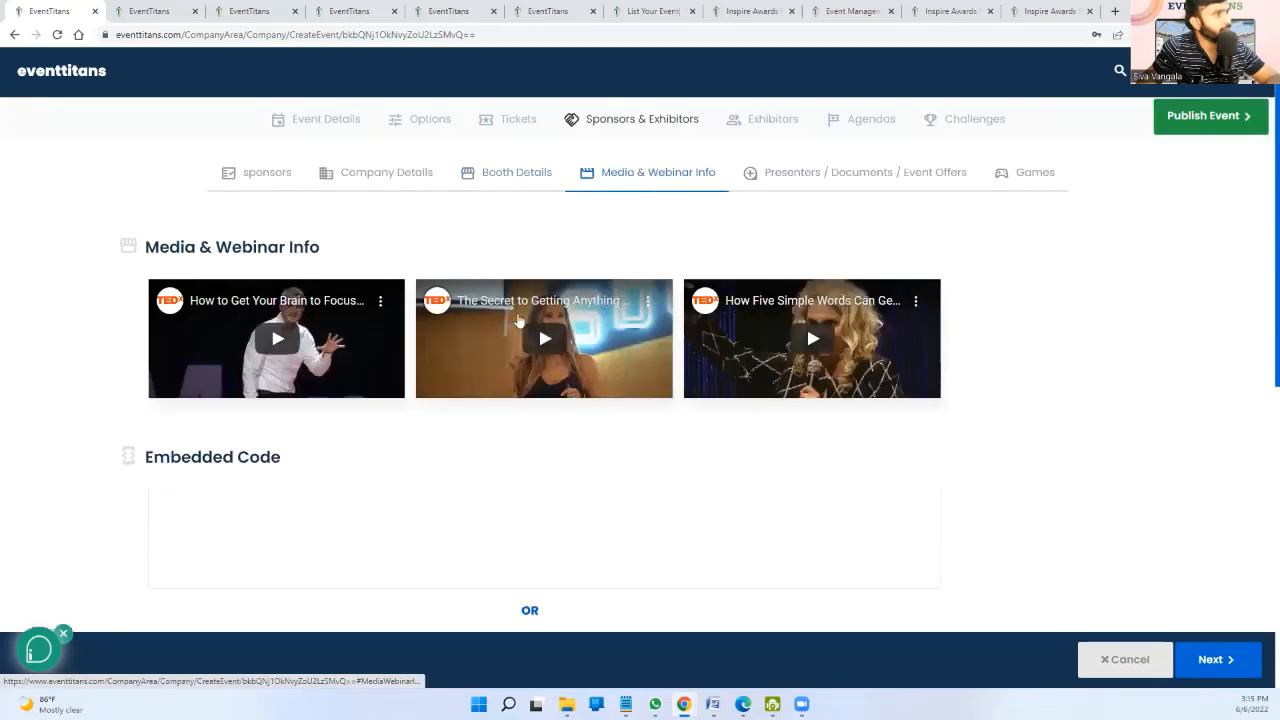
scroll(330, 401, down, 2)
scroll(336, 397, down, 1)
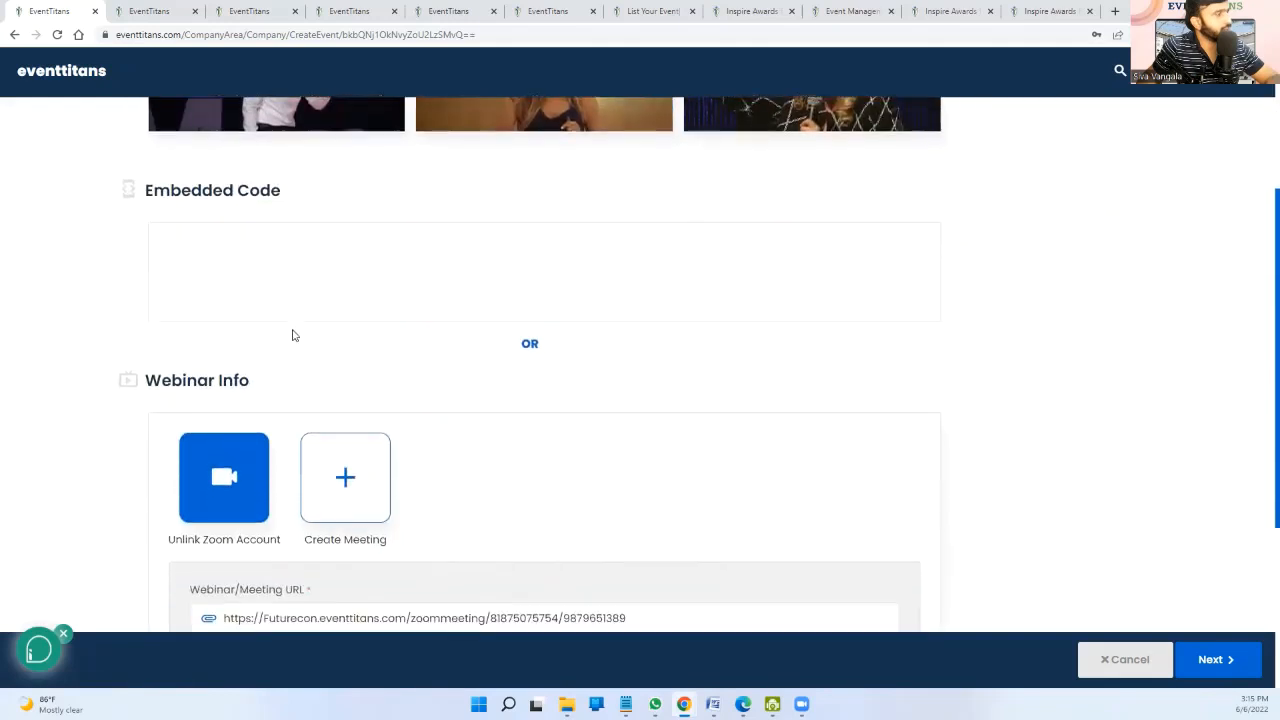
click(286, 263)
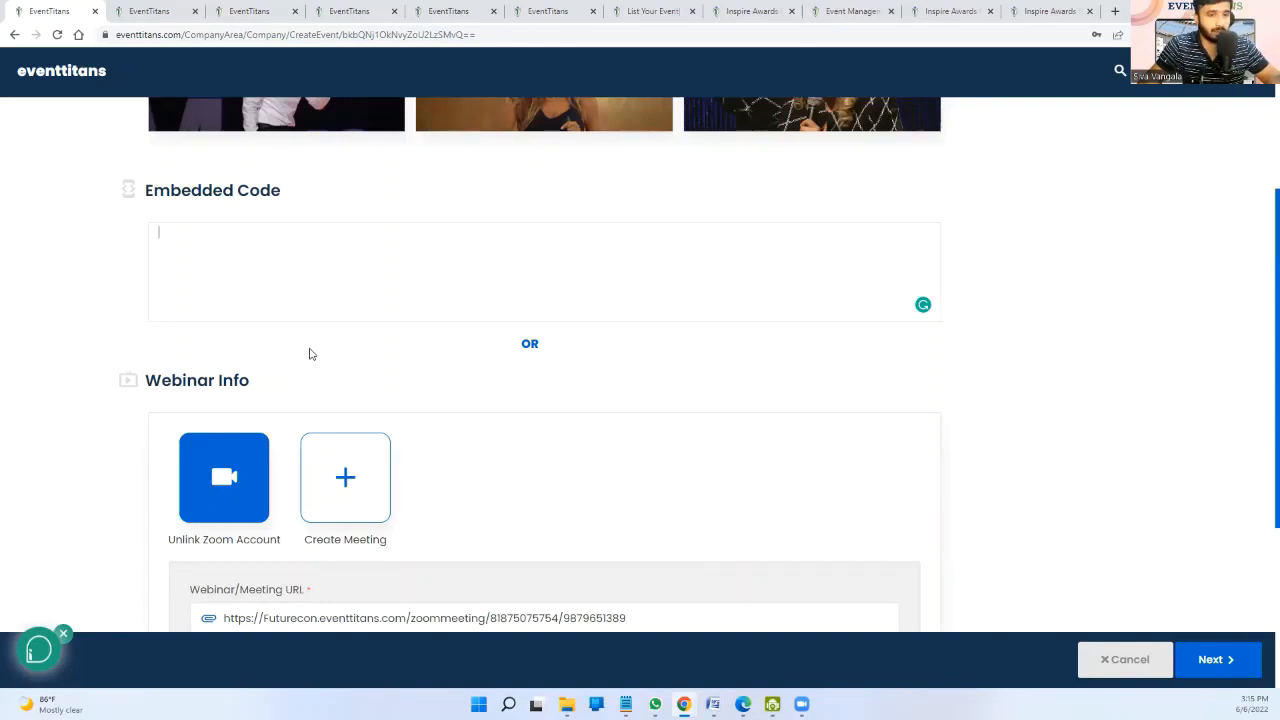
scroll(343, 340, down, 2)
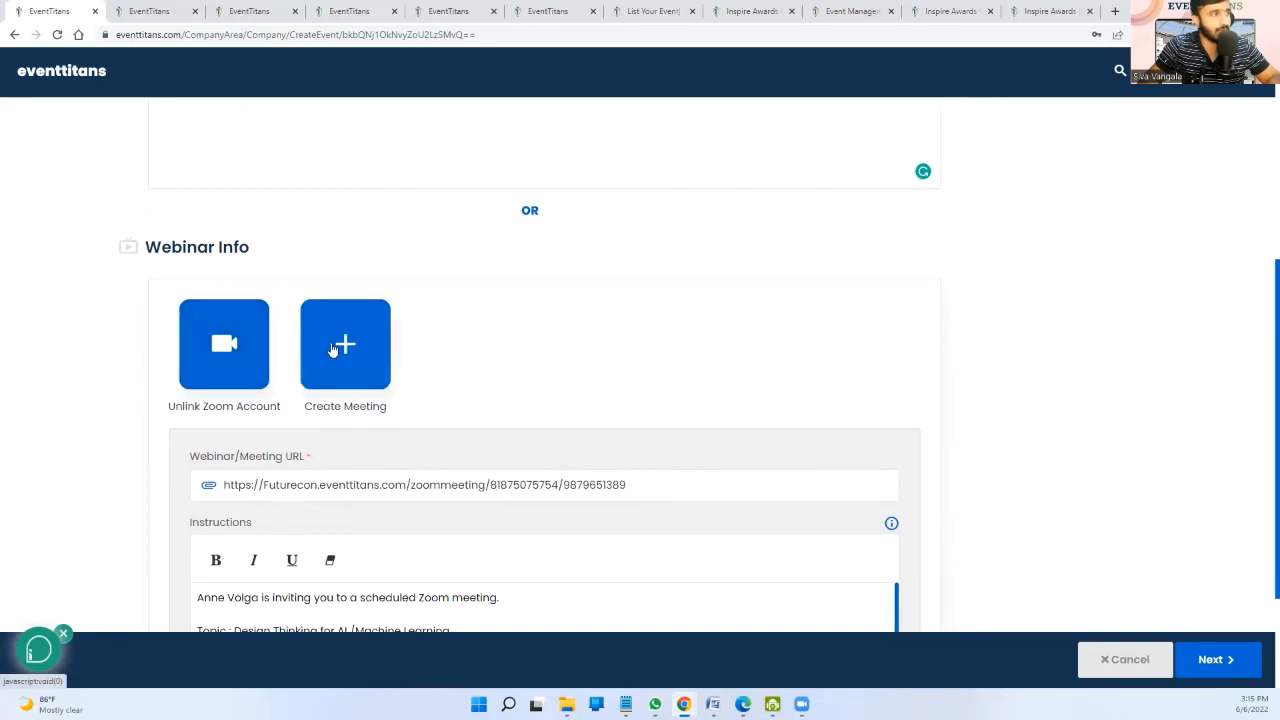
- Open the Create Zoom Meeting form, review its passcode, video, audio and host options, and close it without saving
click(333, 348)
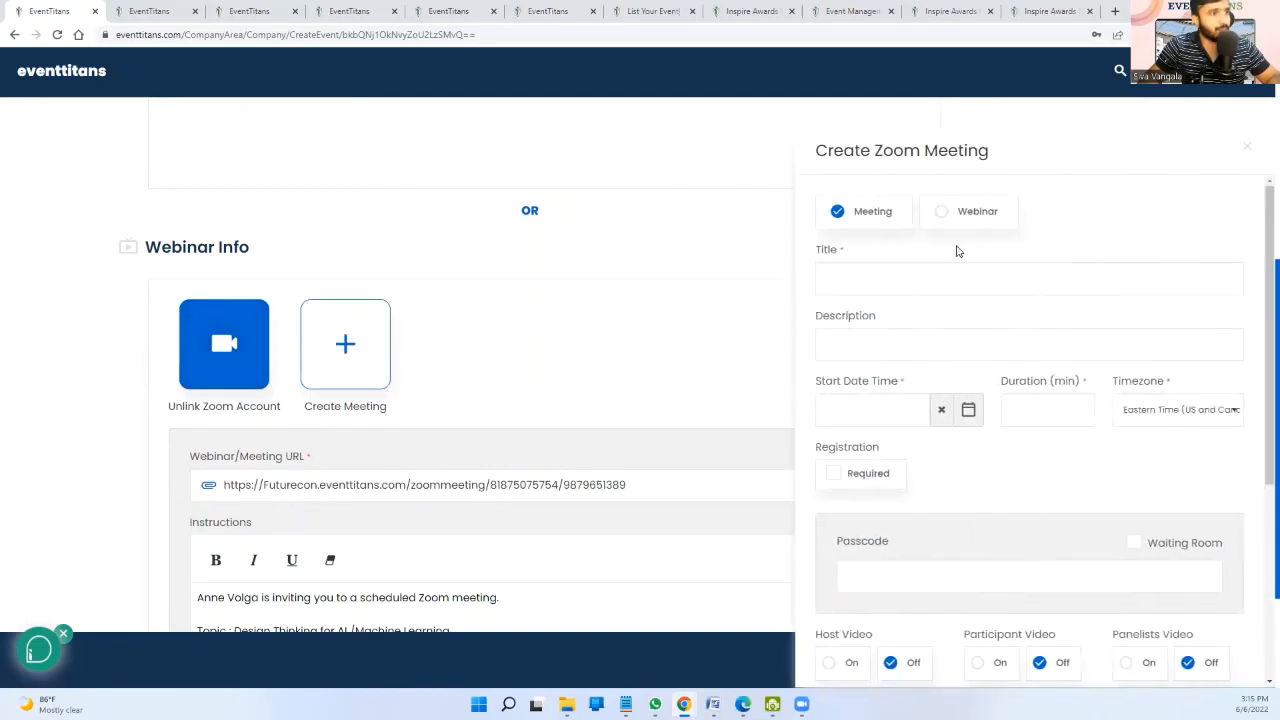
scroll(962, 250, down, 3)
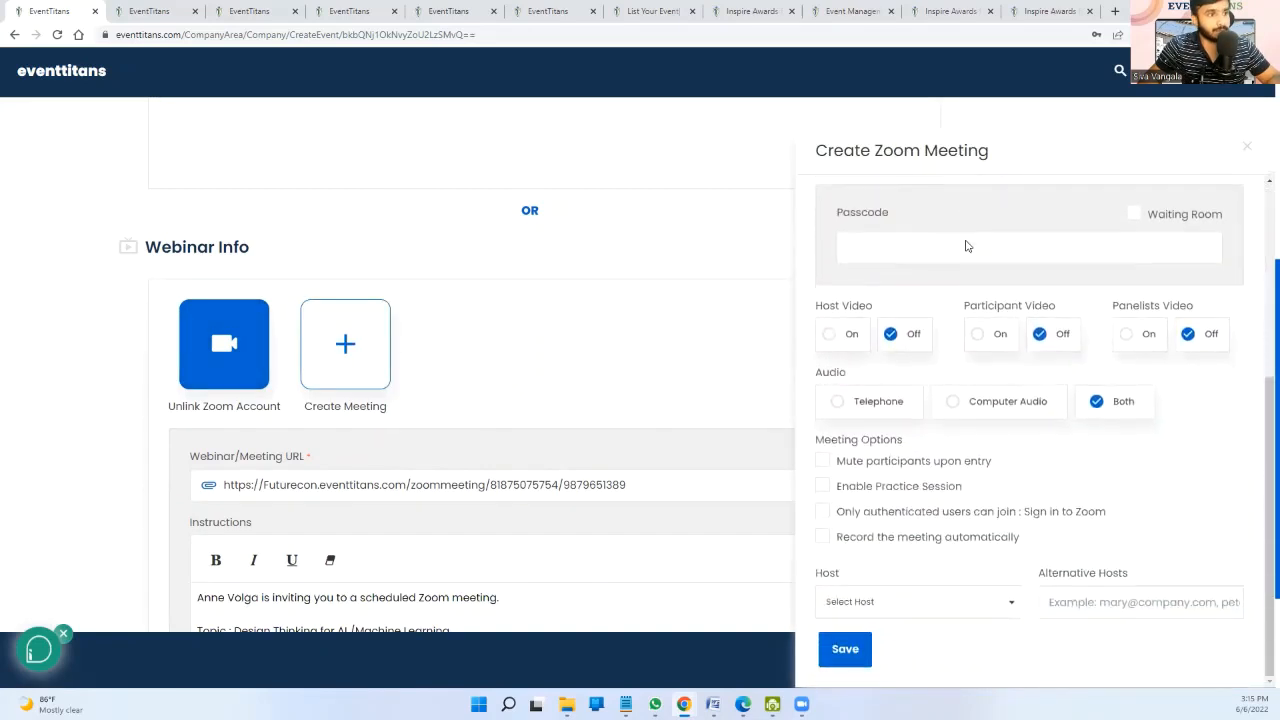
click(842, 603)
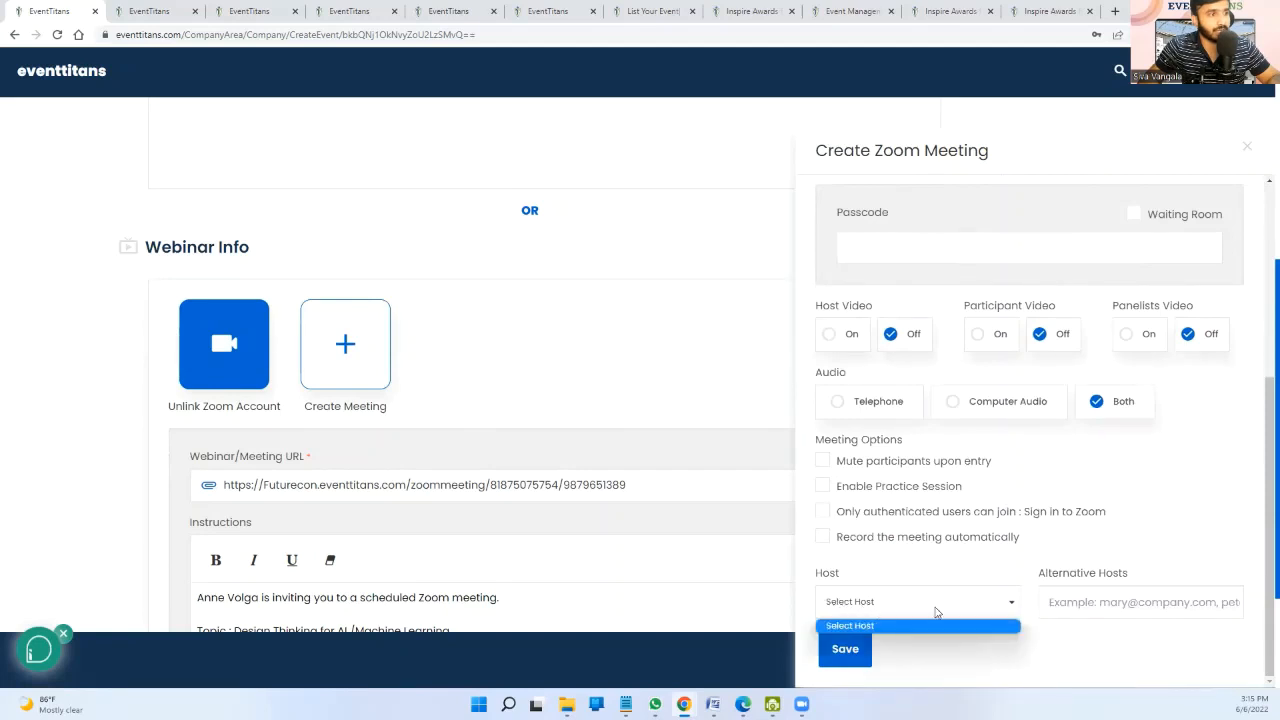
click(1042, 600)
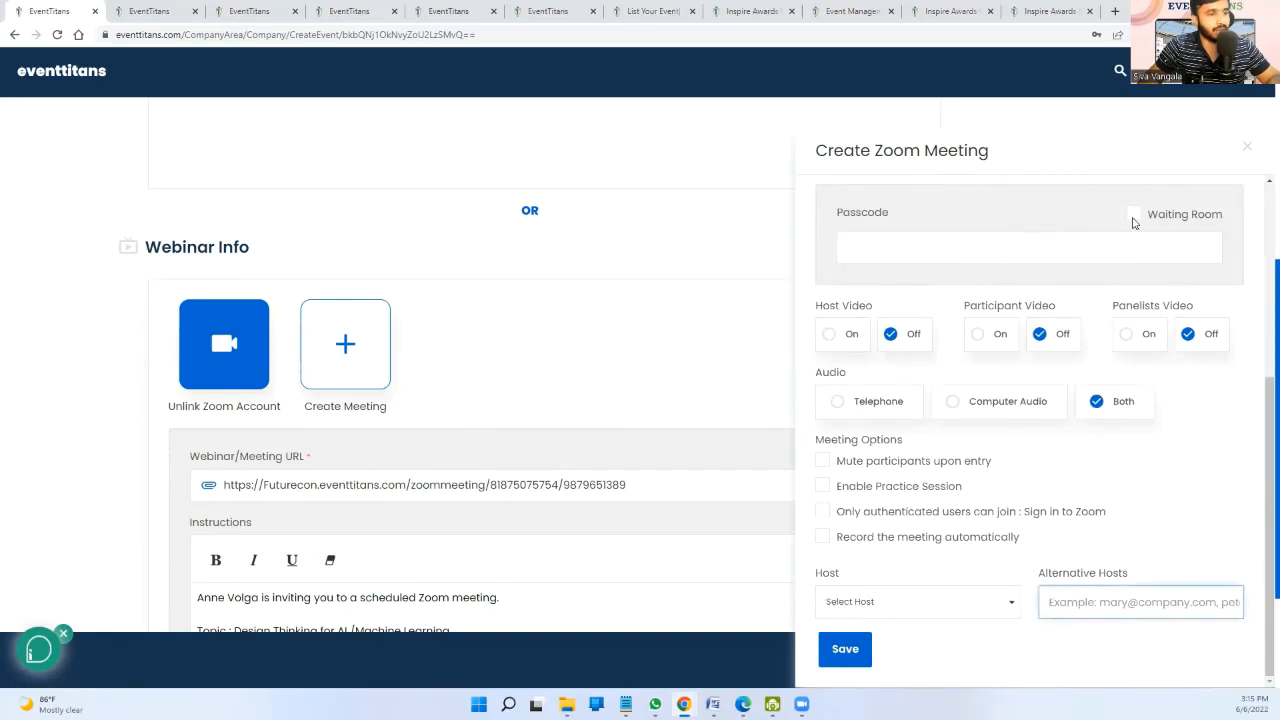
click(1243, 150)
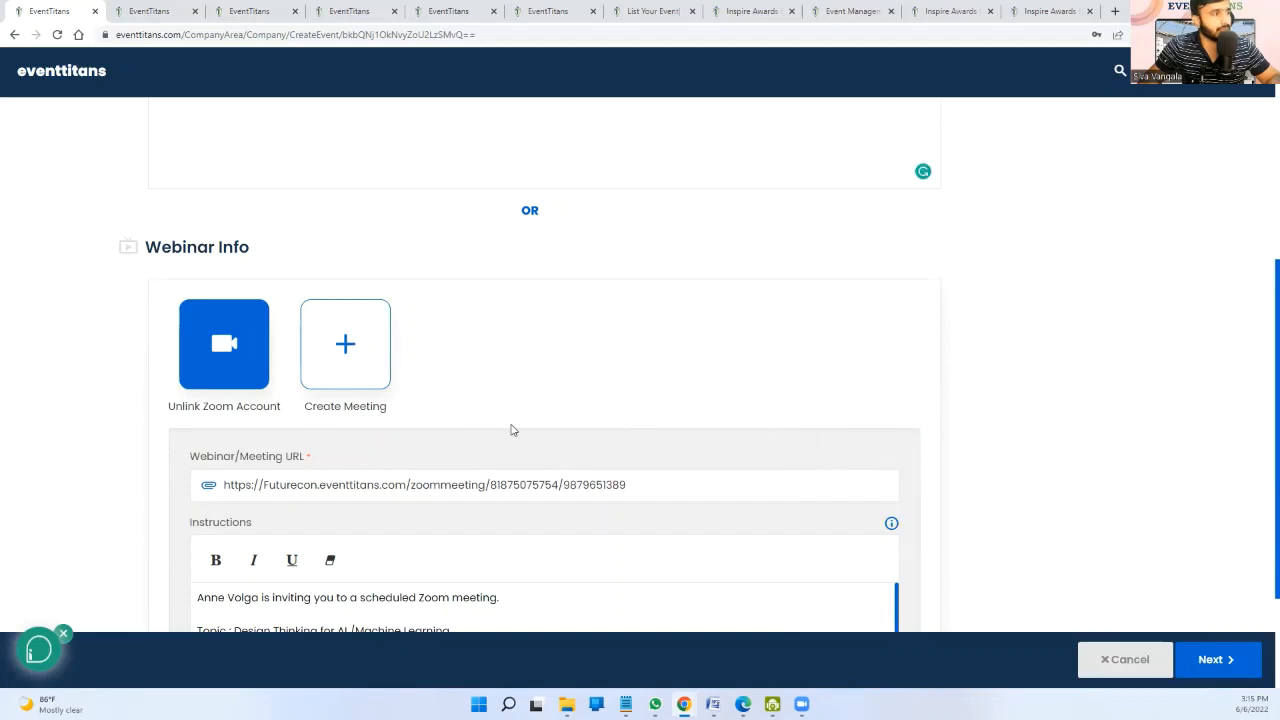
- Review the sponsor's Webinar Info, highlighting the webinar/meeting URL and the meeting details in the instructions
scroll(510, 427, down, 1)
scroll(510, 424, down, 1)
scroll(509, 420, up, 5)
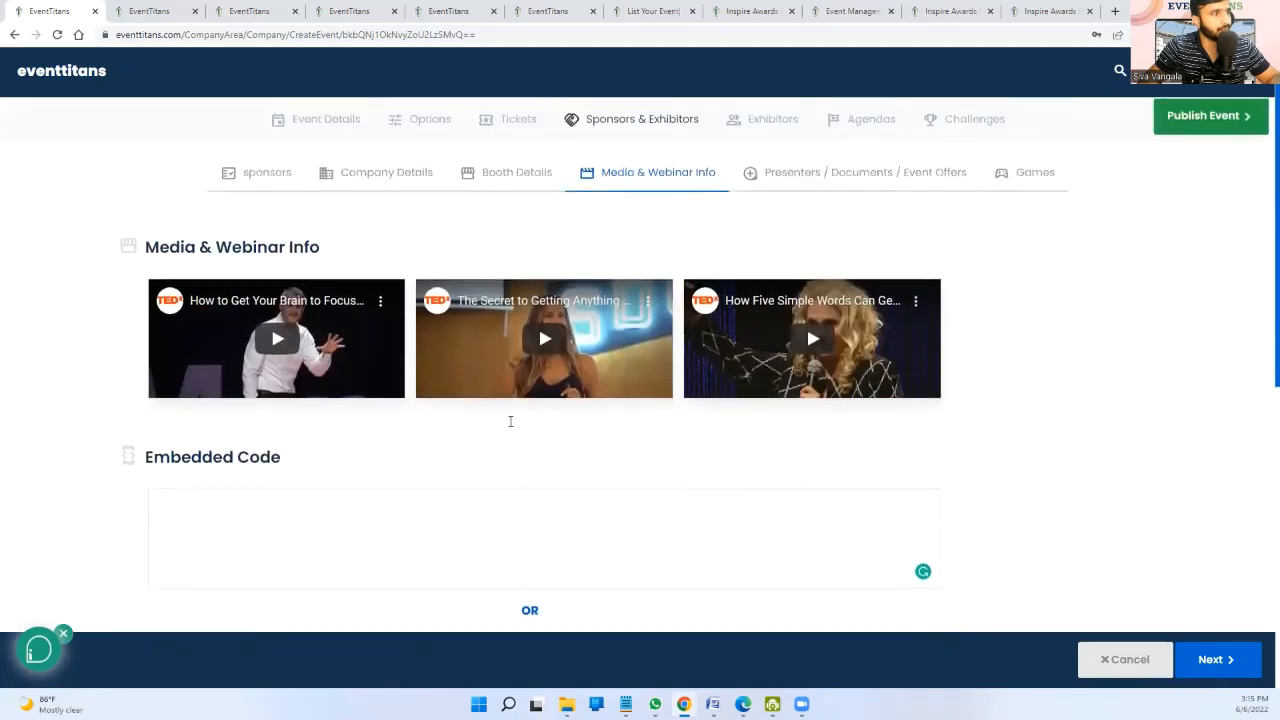
scroll(507, 425, down, 5)
scroll(505, 430, down, 1)
drag(726, 354, 197, 397)
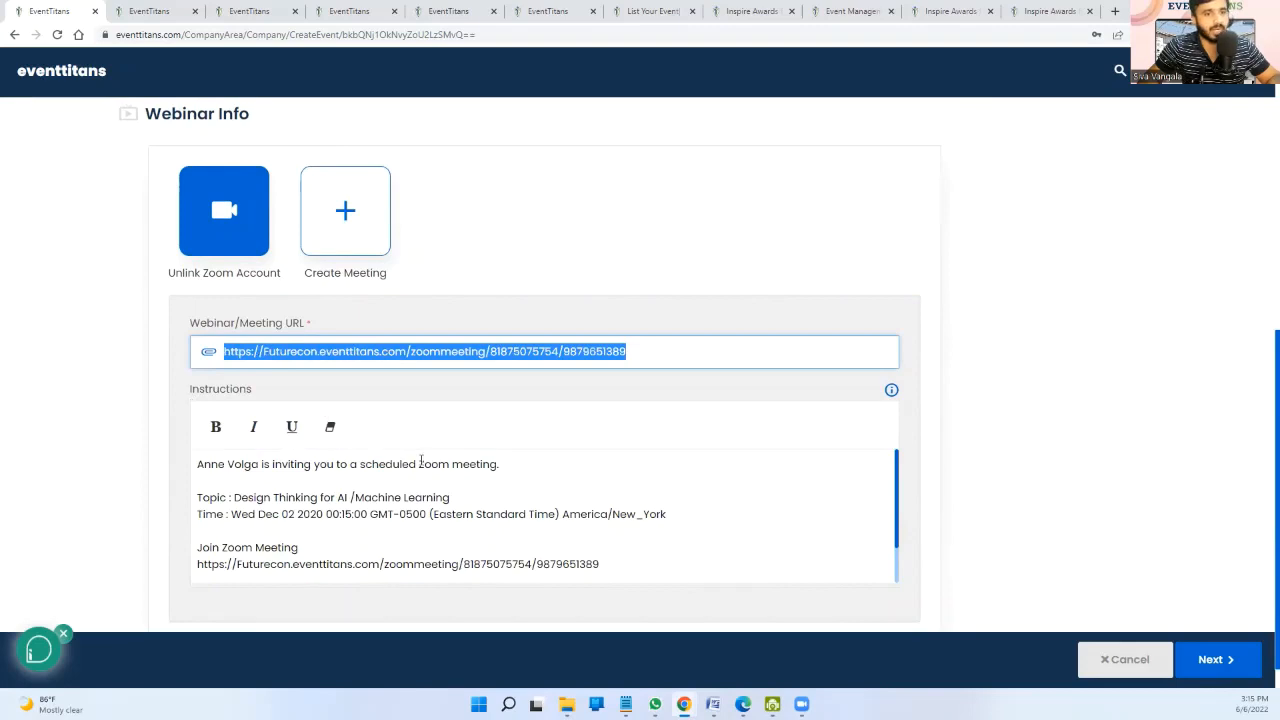
drag(587, 564, 197, 482)
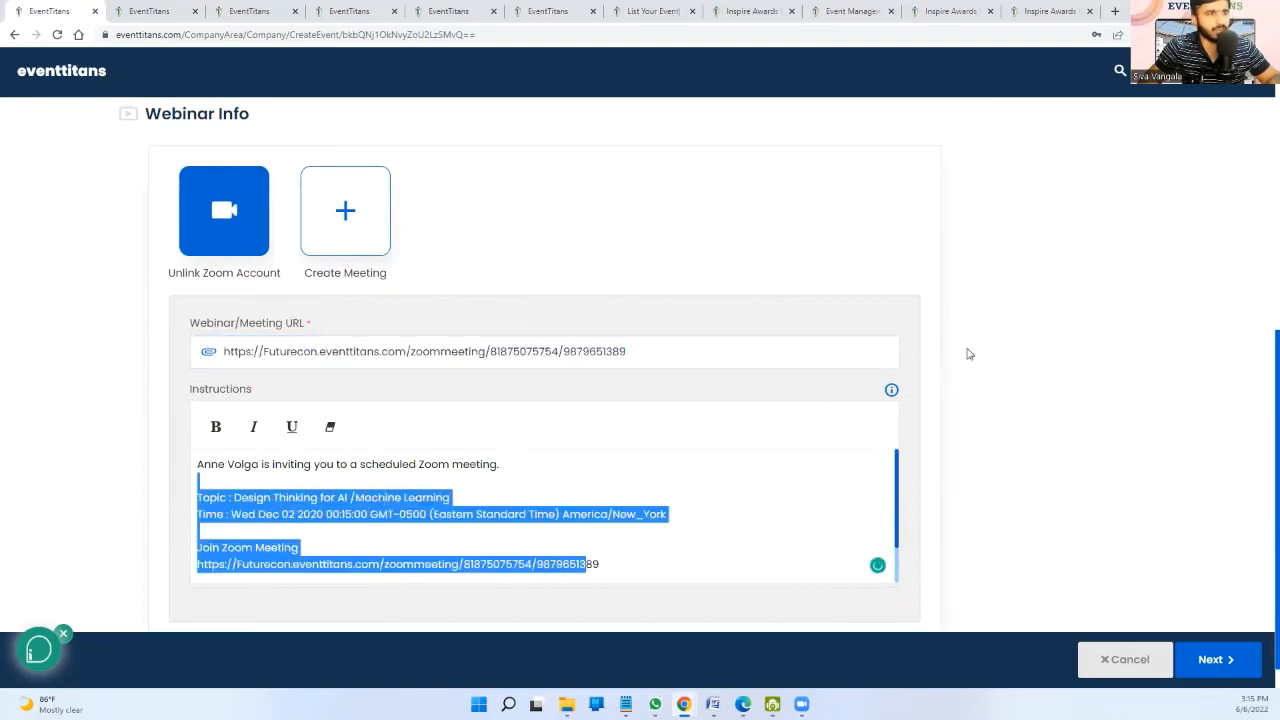
click(912, 360)
scroll(912, 360, up, 5)
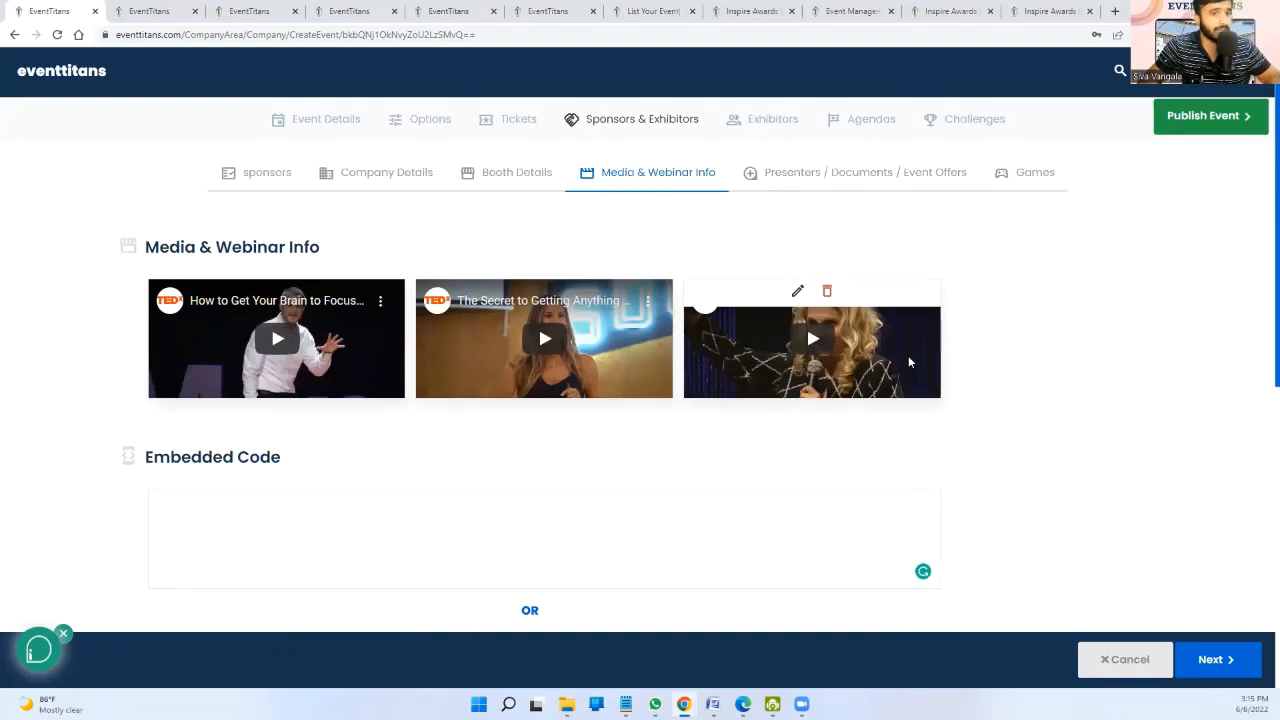
- Open the sponsor's presenters, documents and event offers, look up an existing person by name in the presenter form, and close it unsaved
click(884, 182)
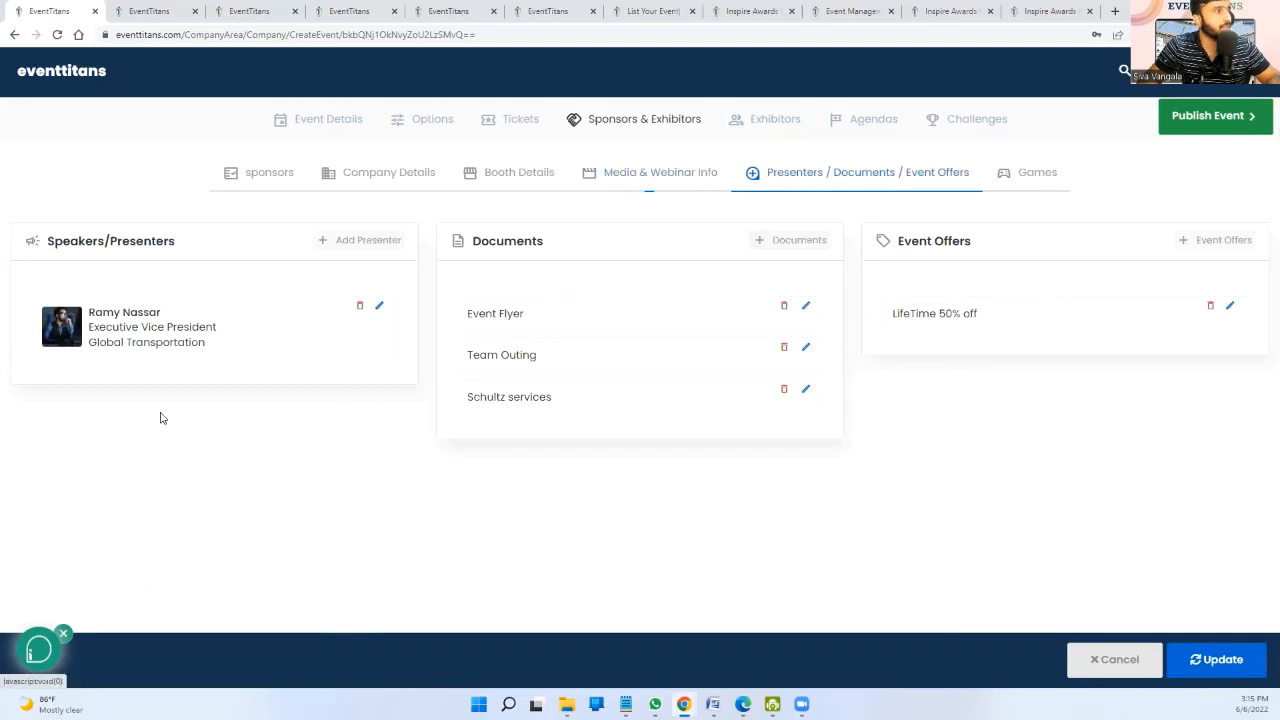
click(379, 305)
double_click(928, 240)
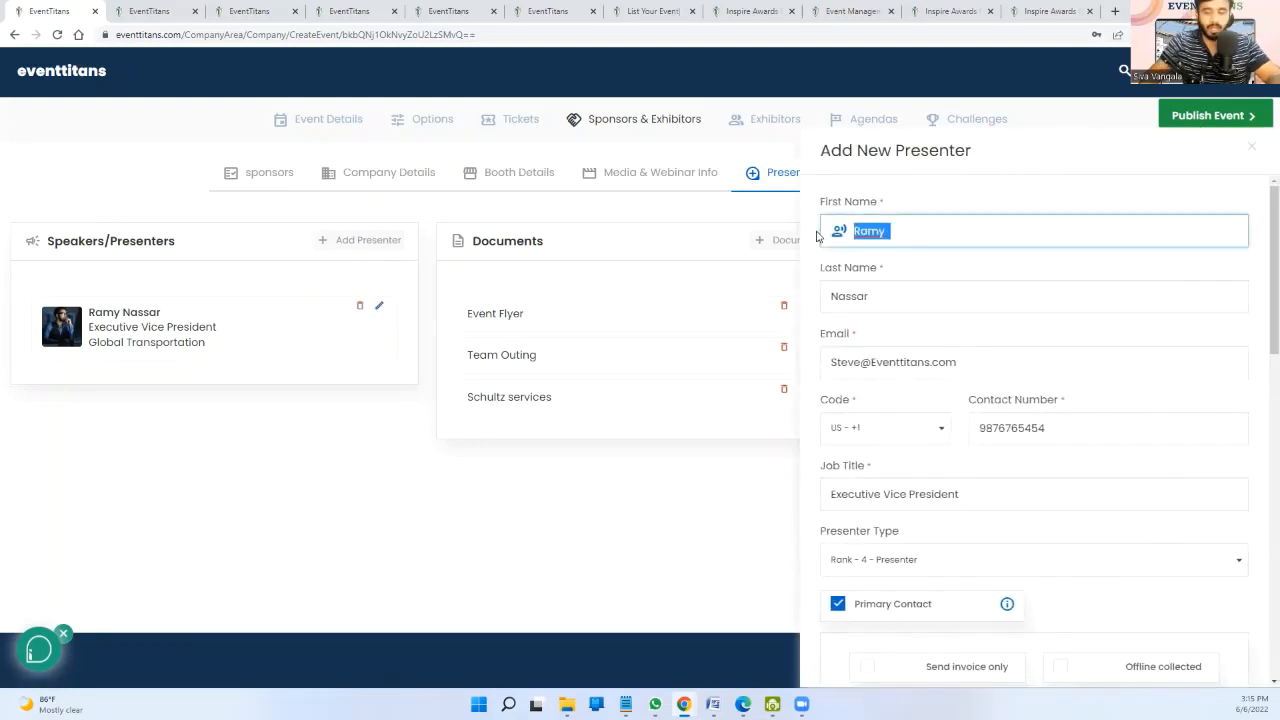
key(BackSpace)
text(siva )
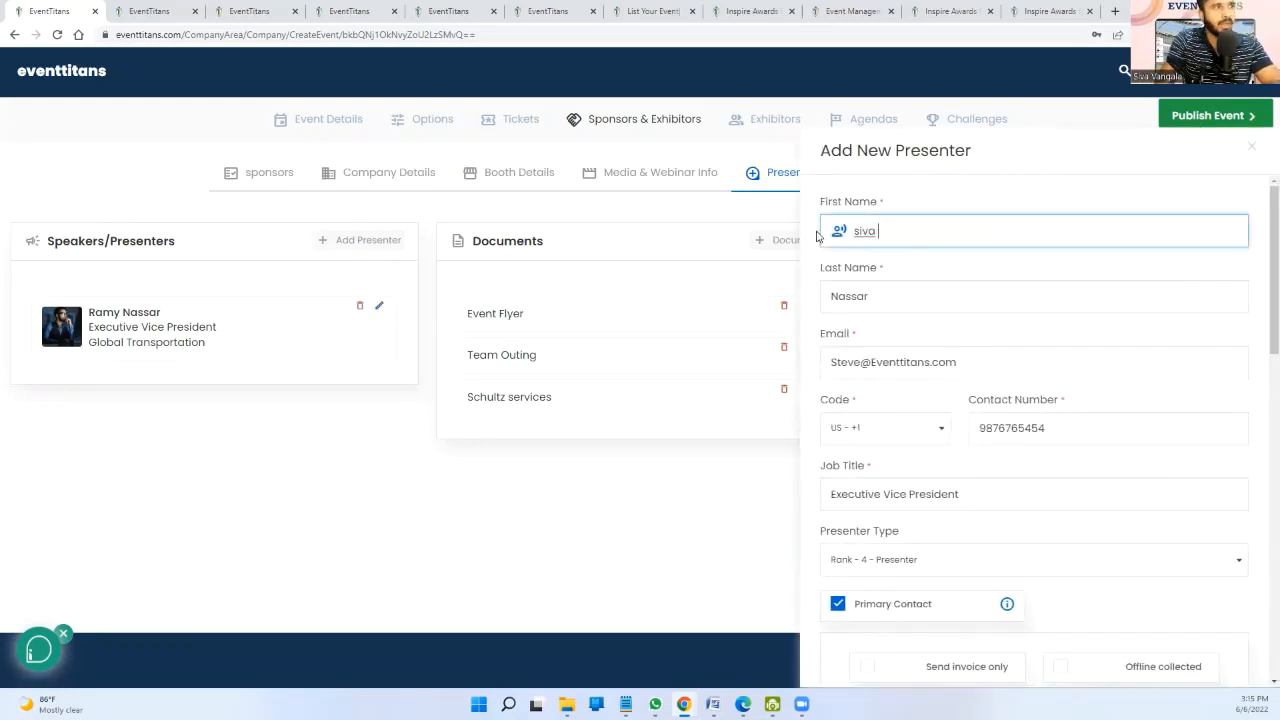
text(Van)
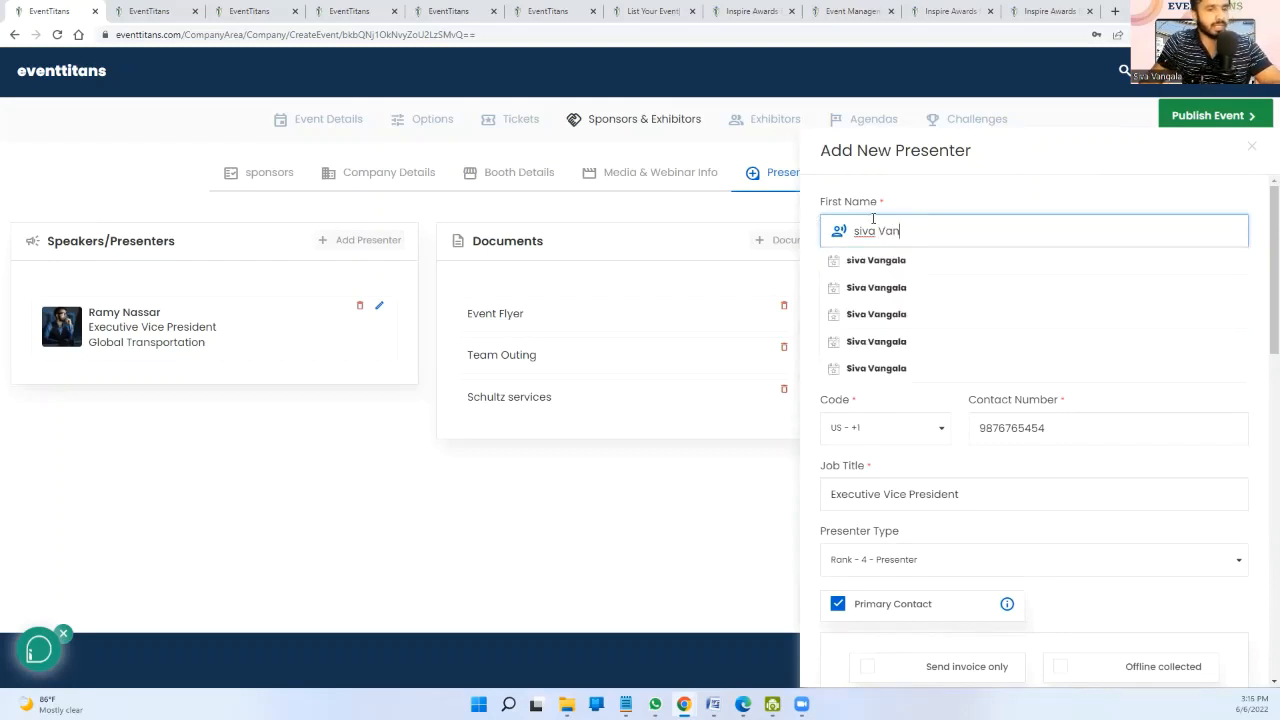
click(1251, 150)
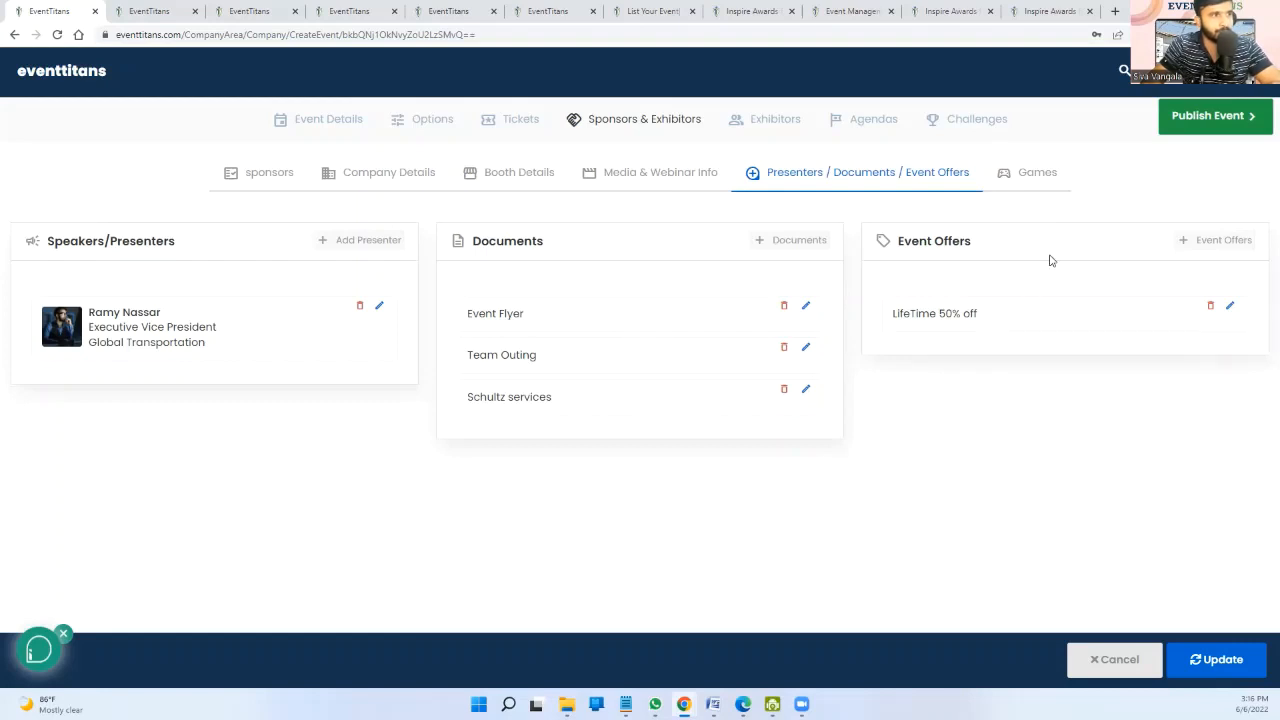
- Review the sponsor's Word search, Image Puzzle and Spin Wheel games, and leave the sponsor without updating
click(1036, 186)
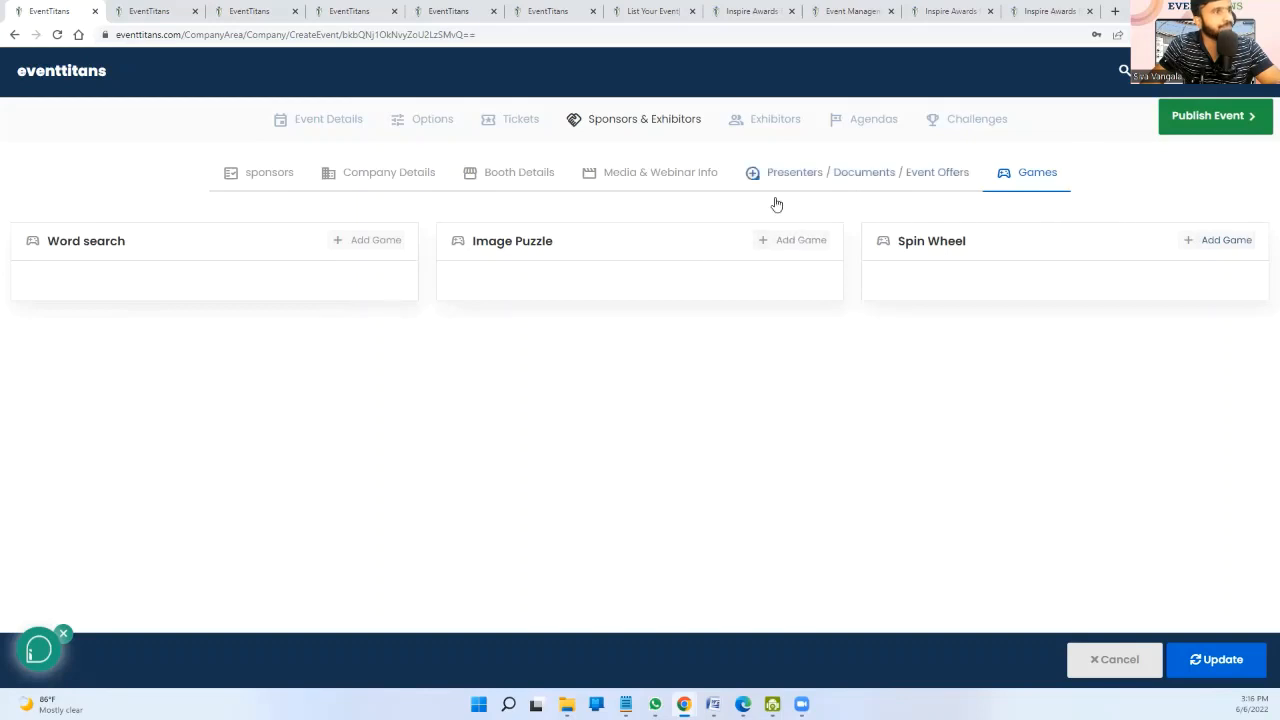
click(1110, 666)
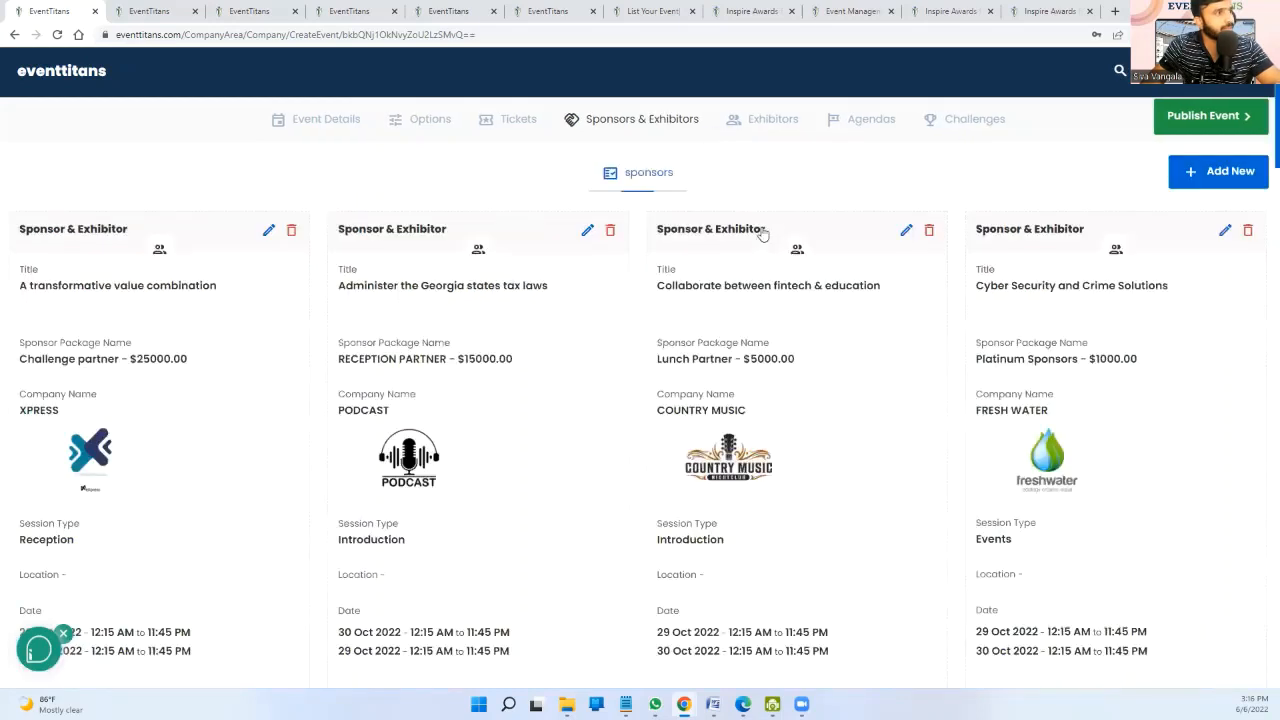
- Open the event's Agendas and review the session cards with their dates, companies, session types and speaker counts
click(877, 123)
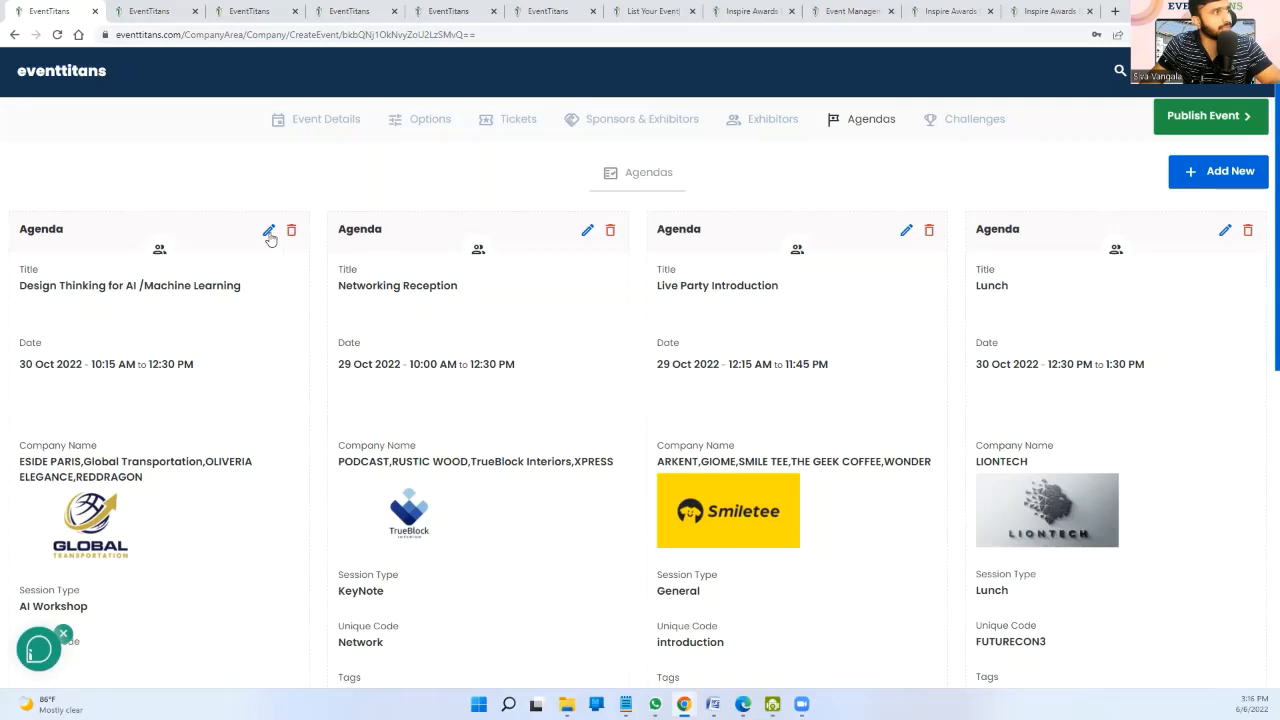
scroll(266, 260, down, 4)
scroll(266, 260, up, 2)
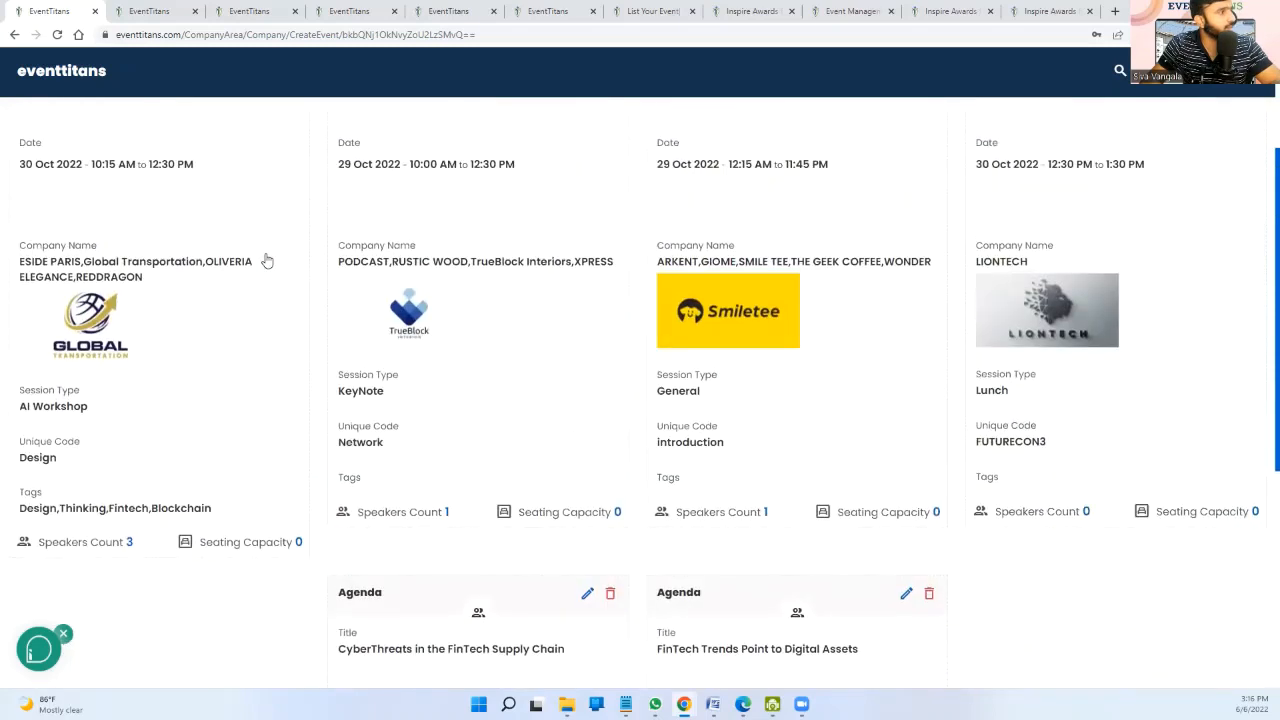
scroll(266, 260, up, 2)
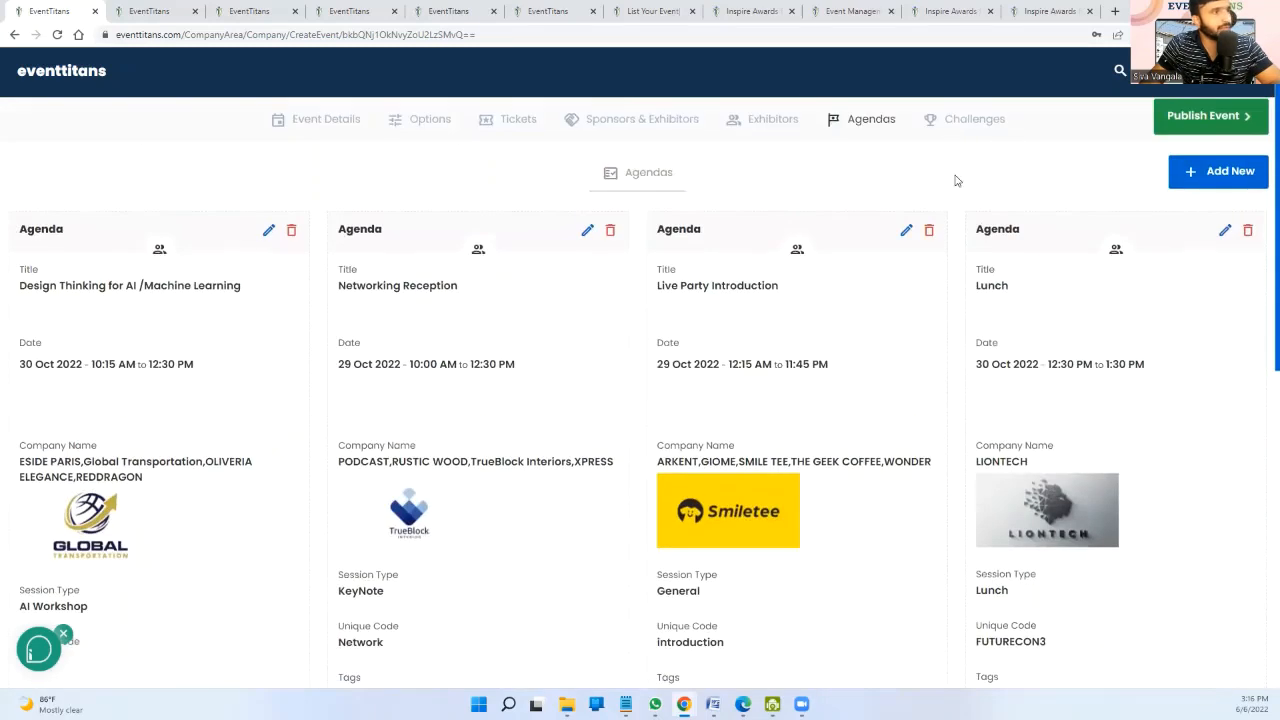
- Open the Sertainty SDK Challenge for editing and review its competition type, description, search code, enrollment dates and tags
click(956, 124)
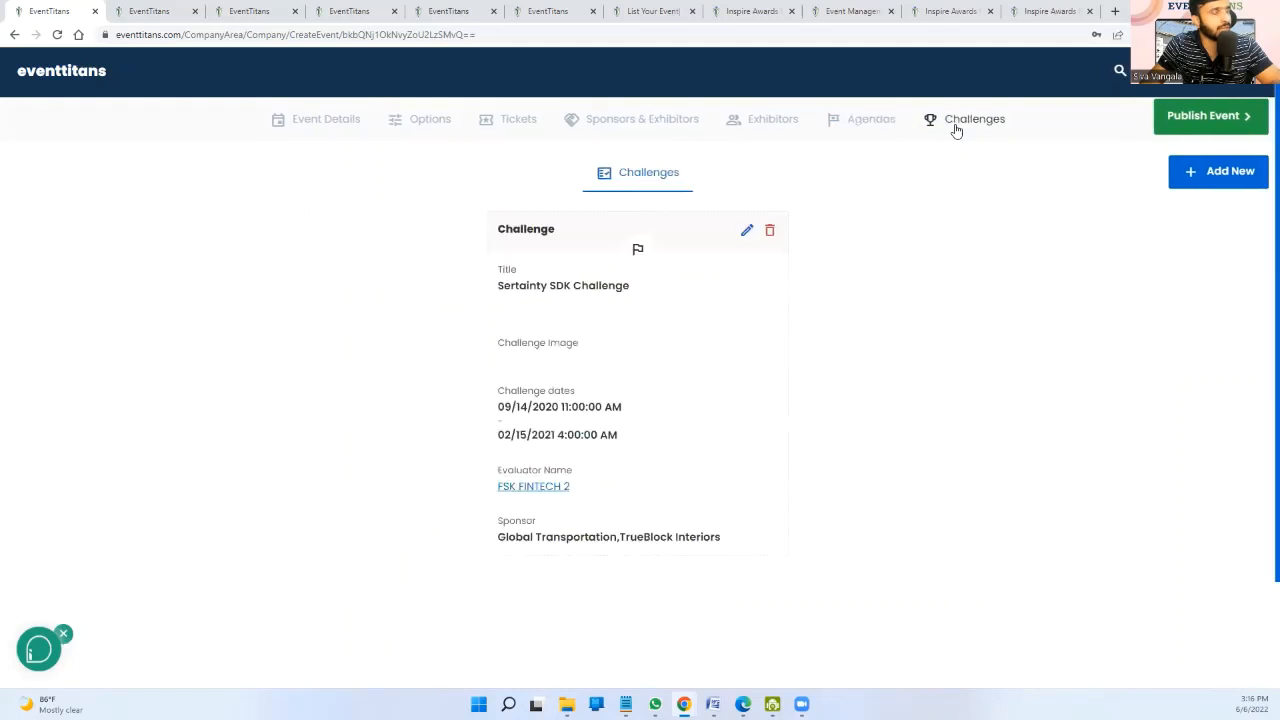
click(747, 233)
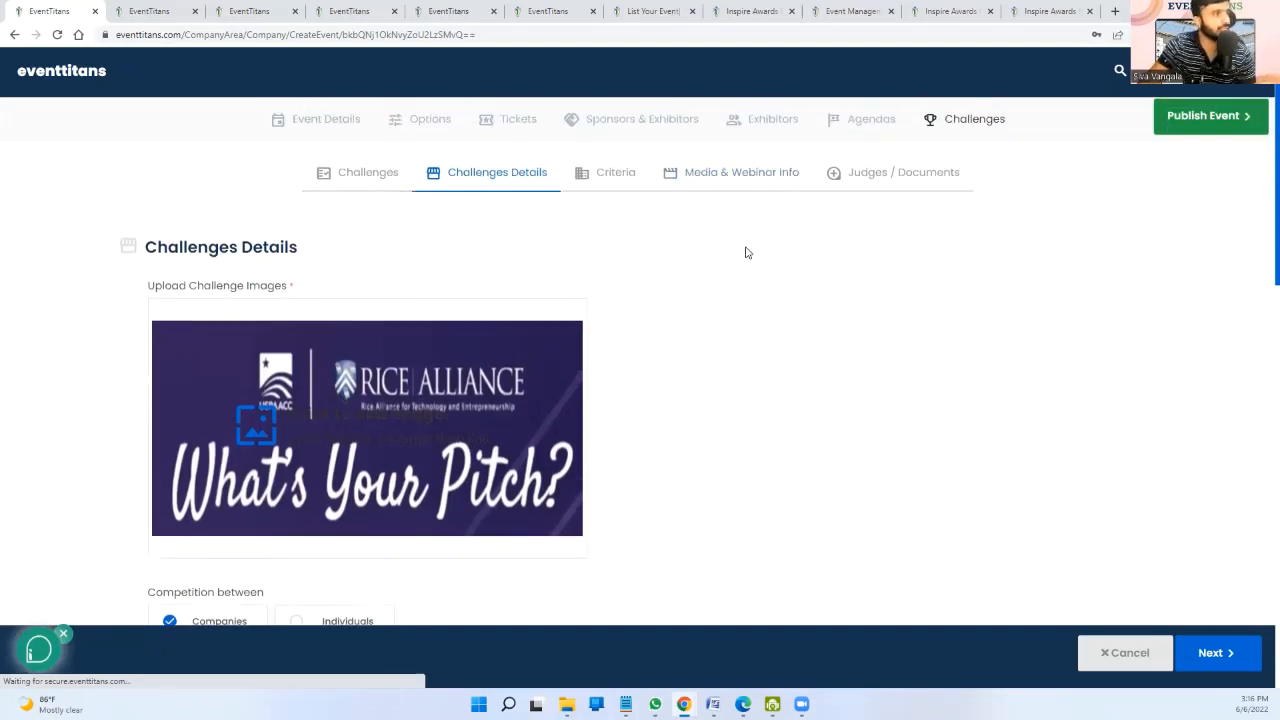
scroll(620, 343, down, 2)
scroll(498, 471, down, 1)
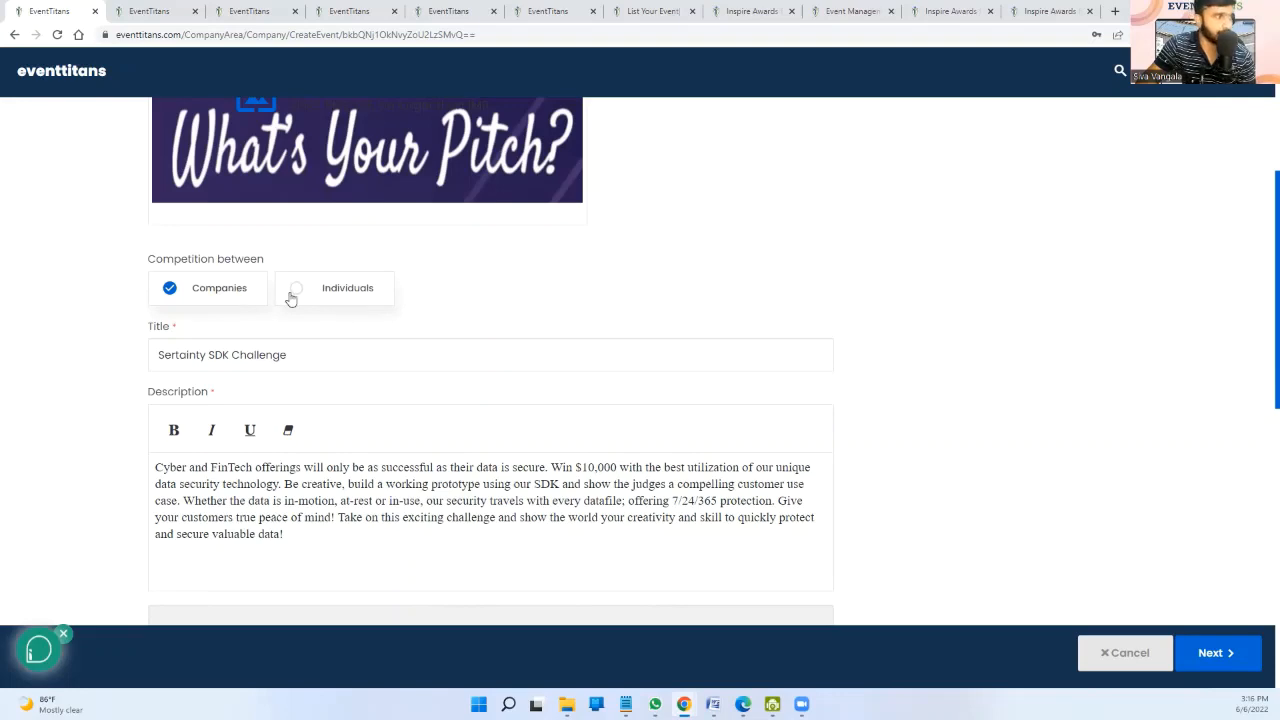
scroll(351, 366, down, 3)
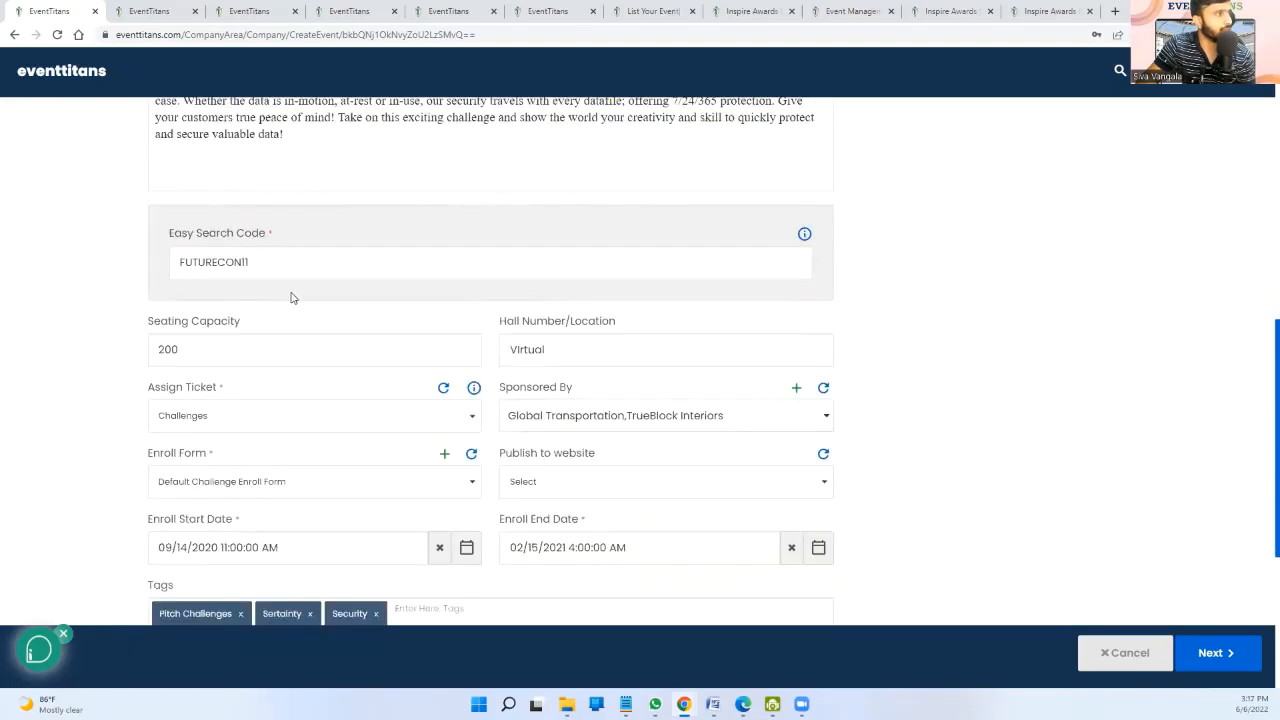
scroll(314, 297, down, 1)
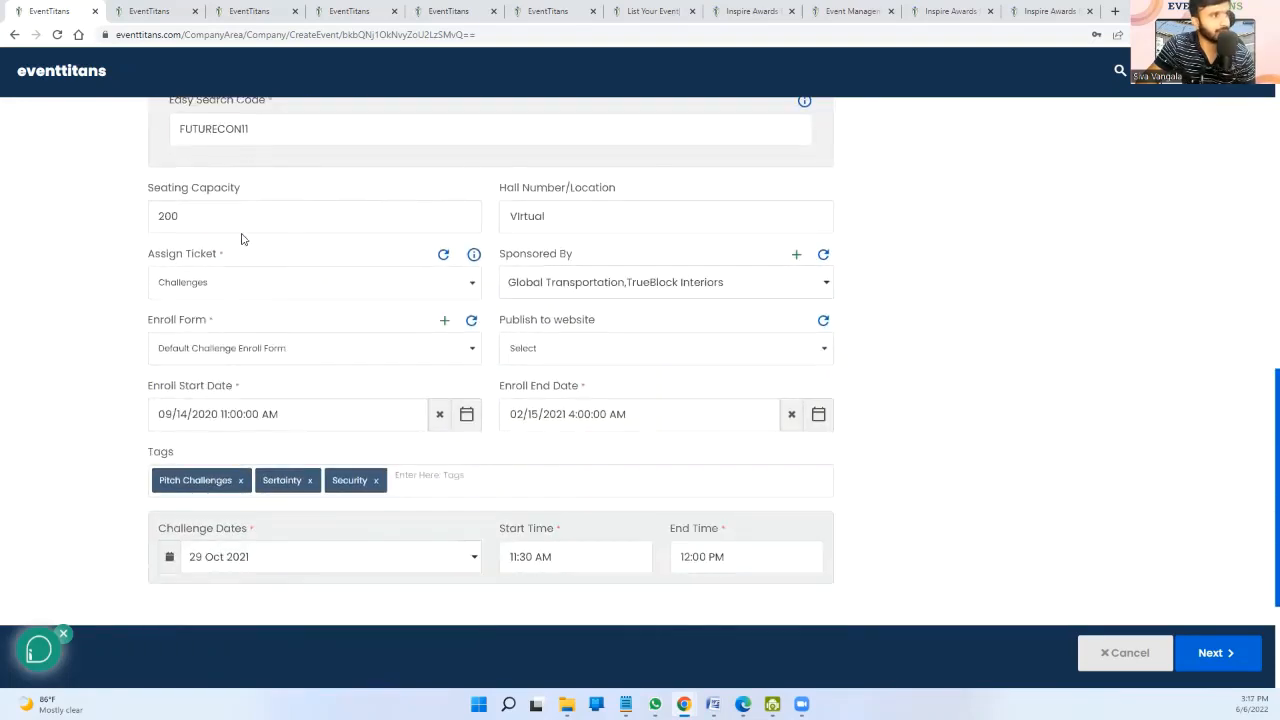
- Check the options available for the challenge's assigned ticket, sponsors and enroll form
click(264, 283)
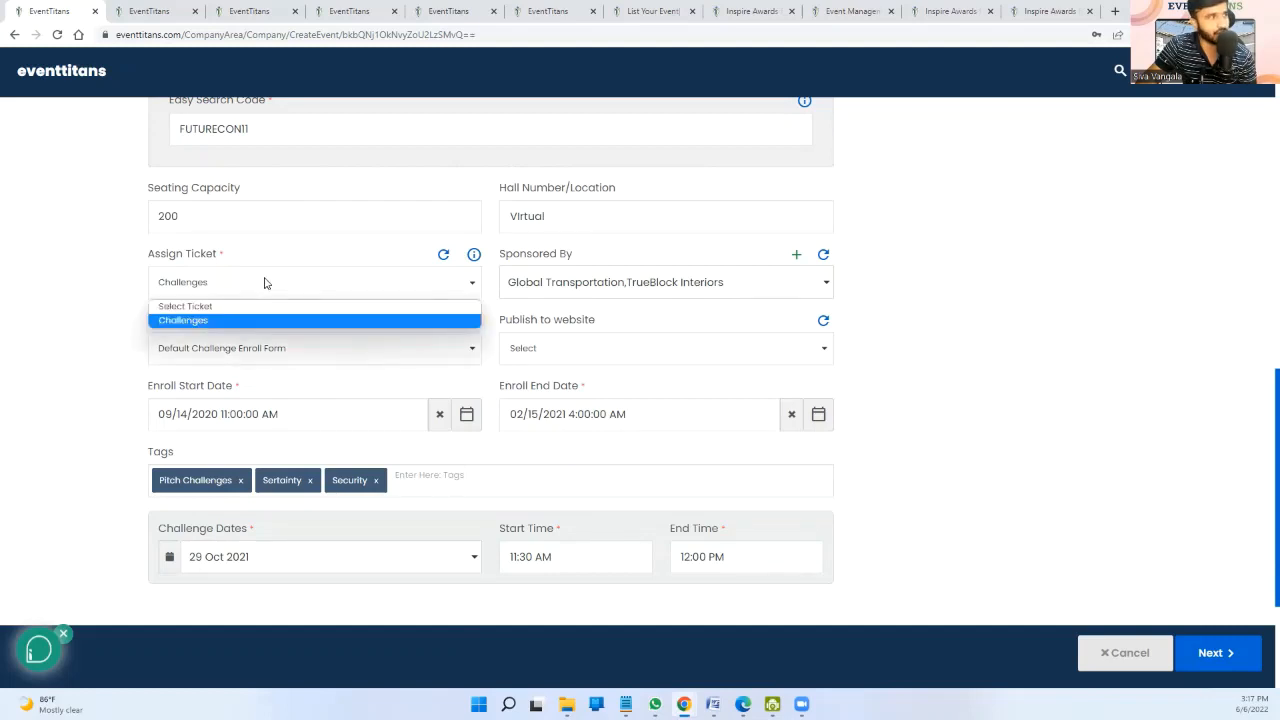
click(264, 283)
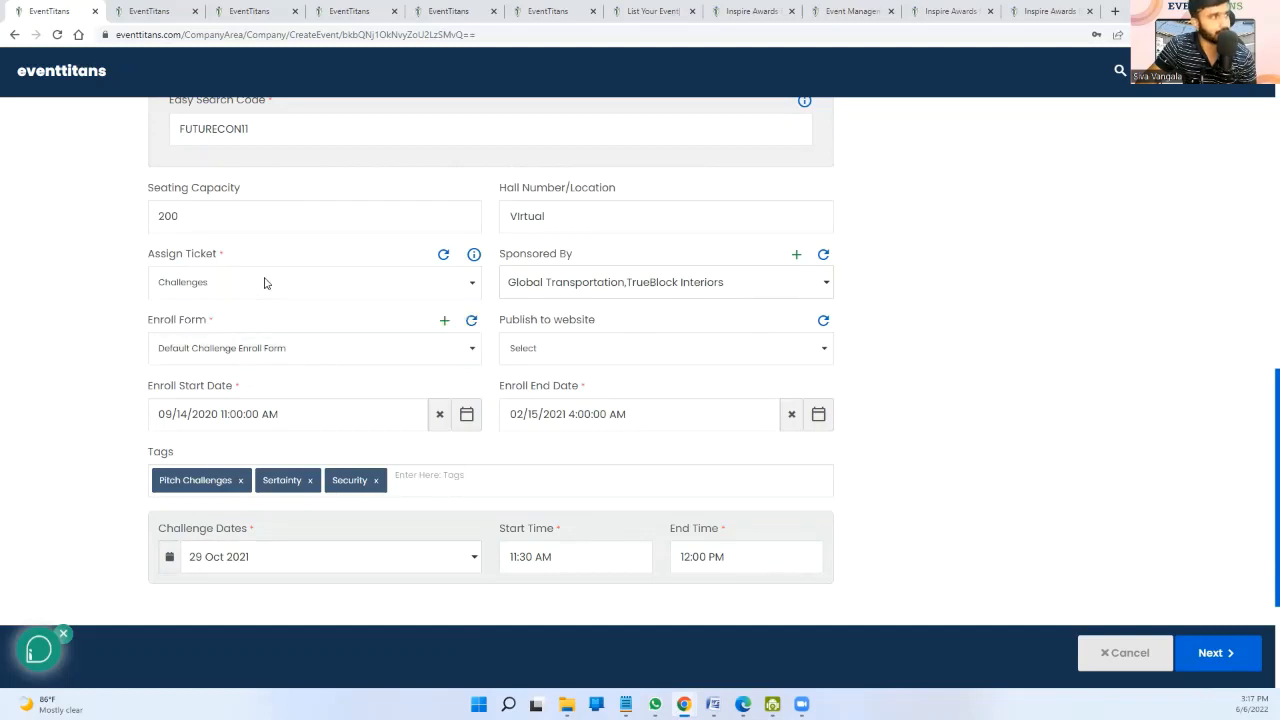
click(549, 283)
click(549, 283)
click(220, 354)
click(220, 354)
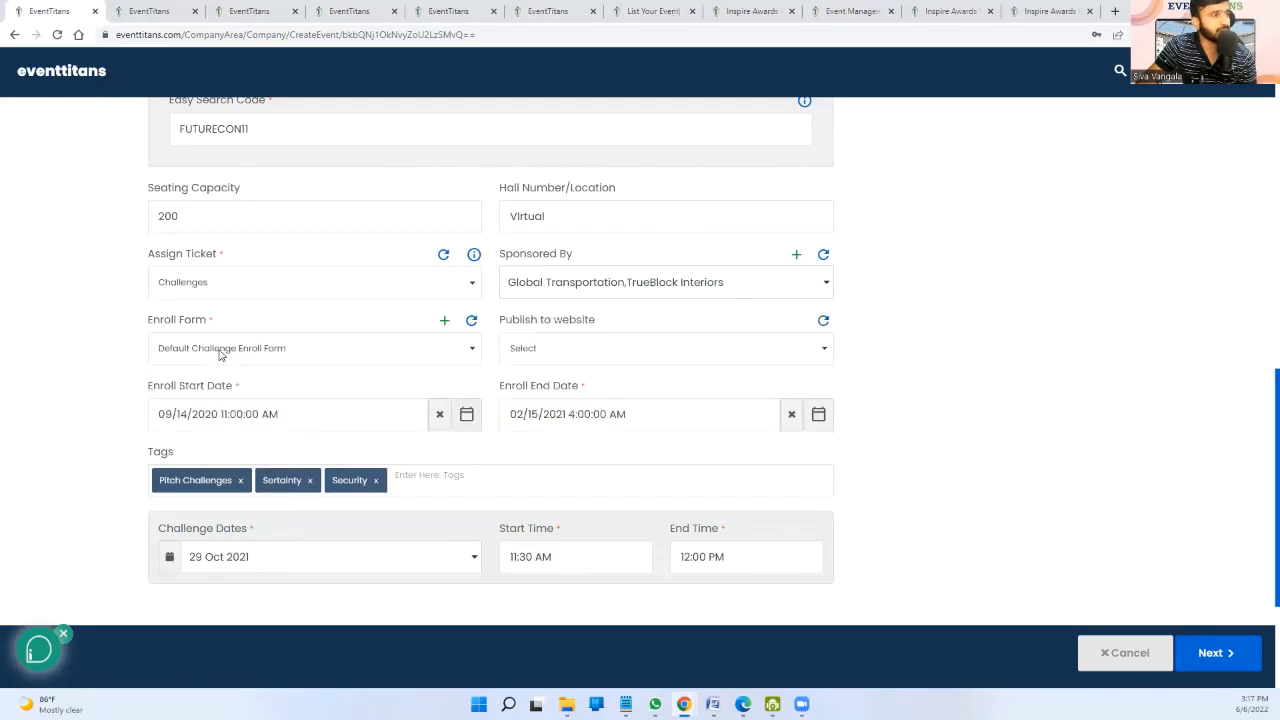
- Reset the challenge's Enroll Form to Select and view the available enroll forms and Publish to website options
click(220, 355)
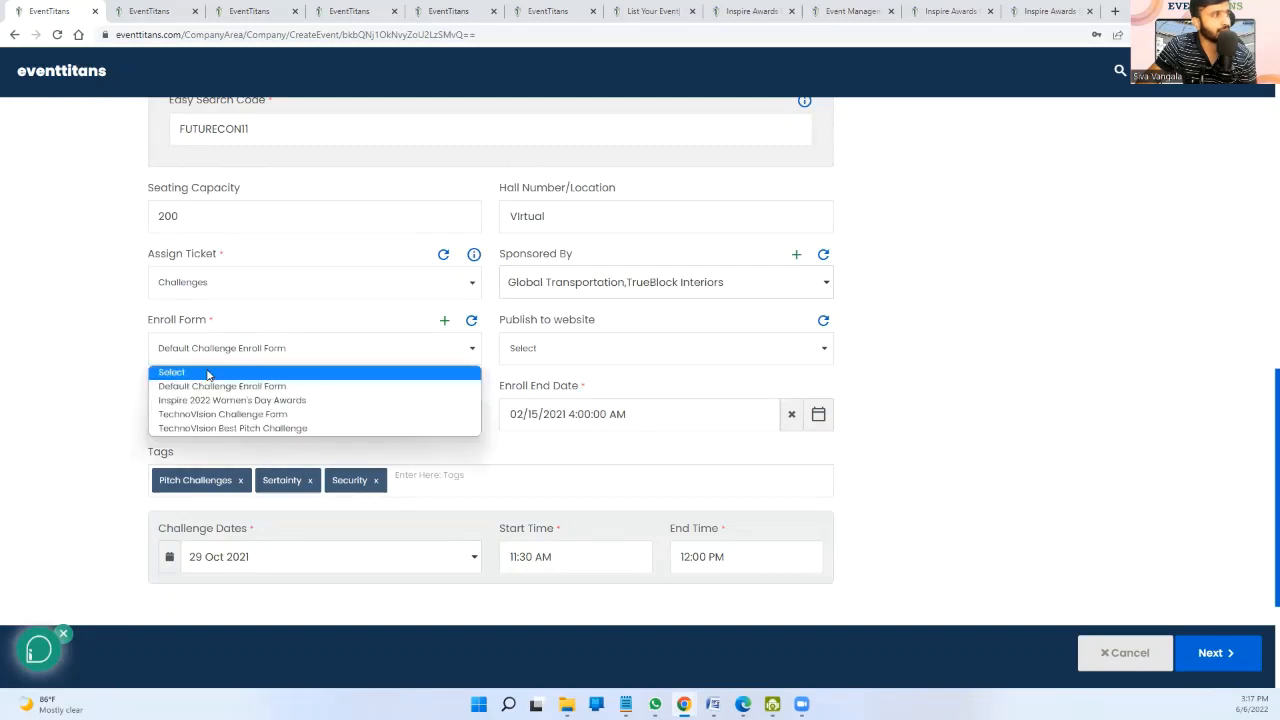
click(212, 372)
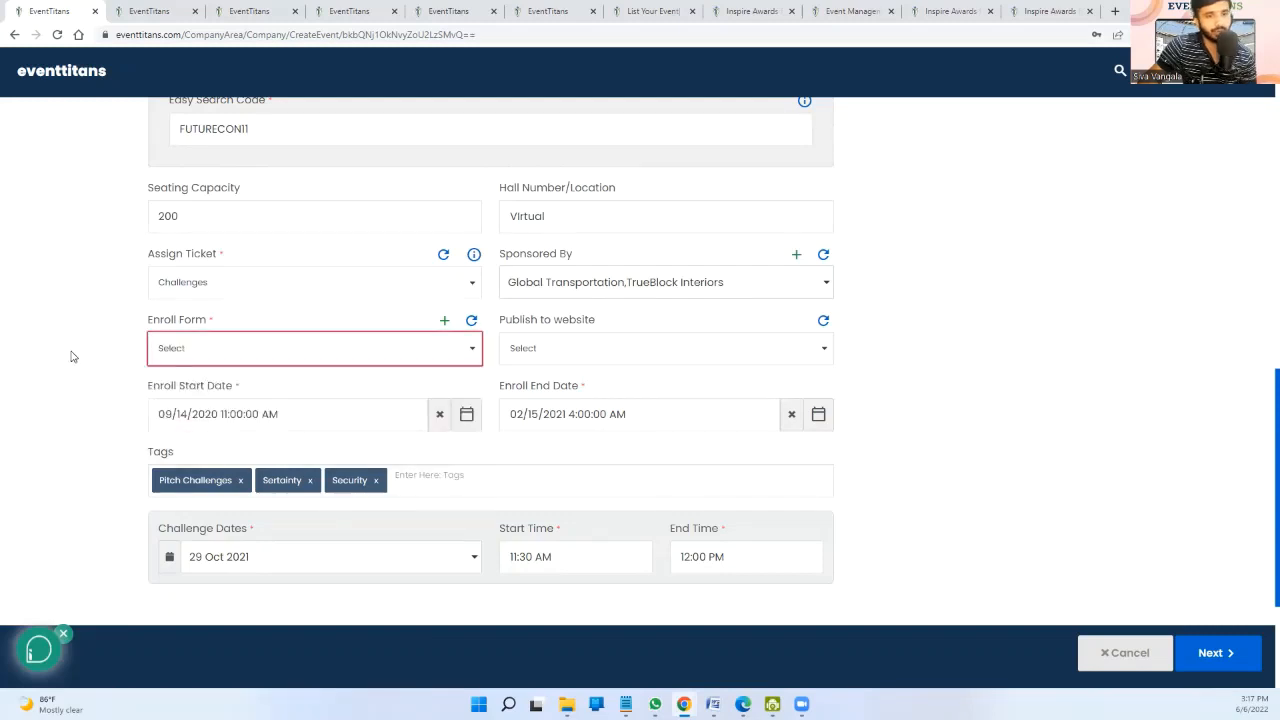
click(284, 340)
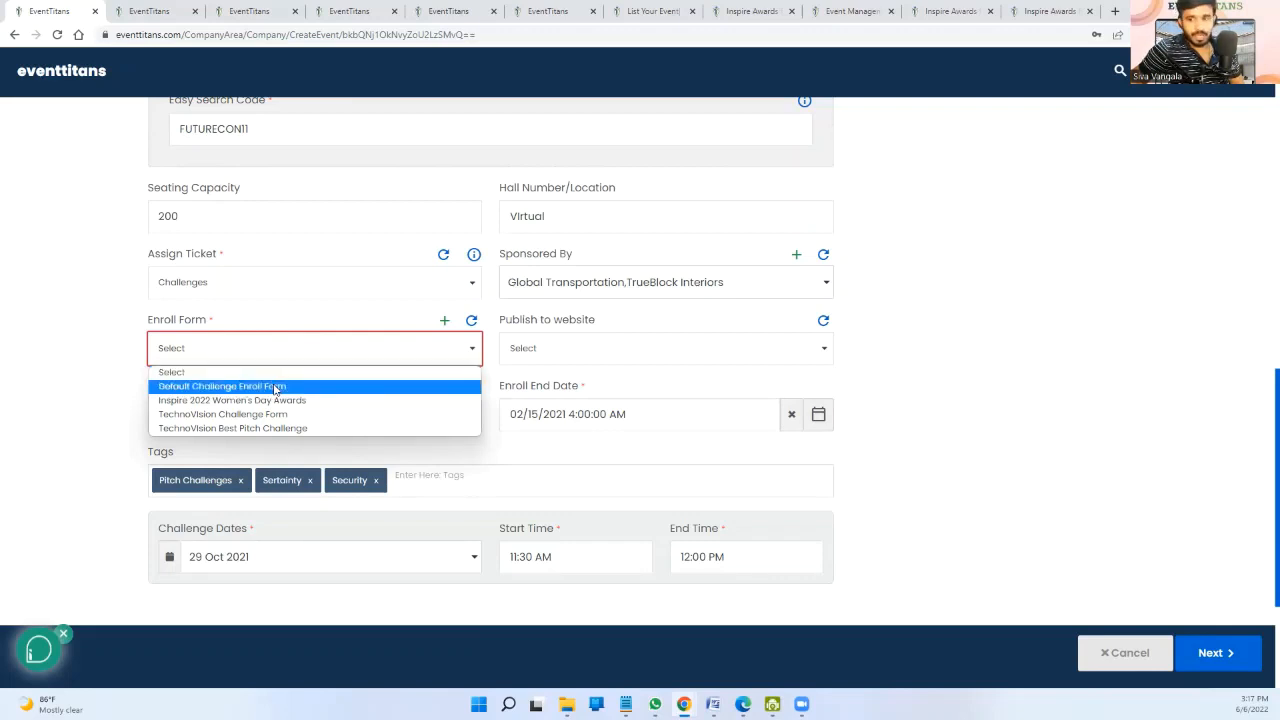
click(624, 342)
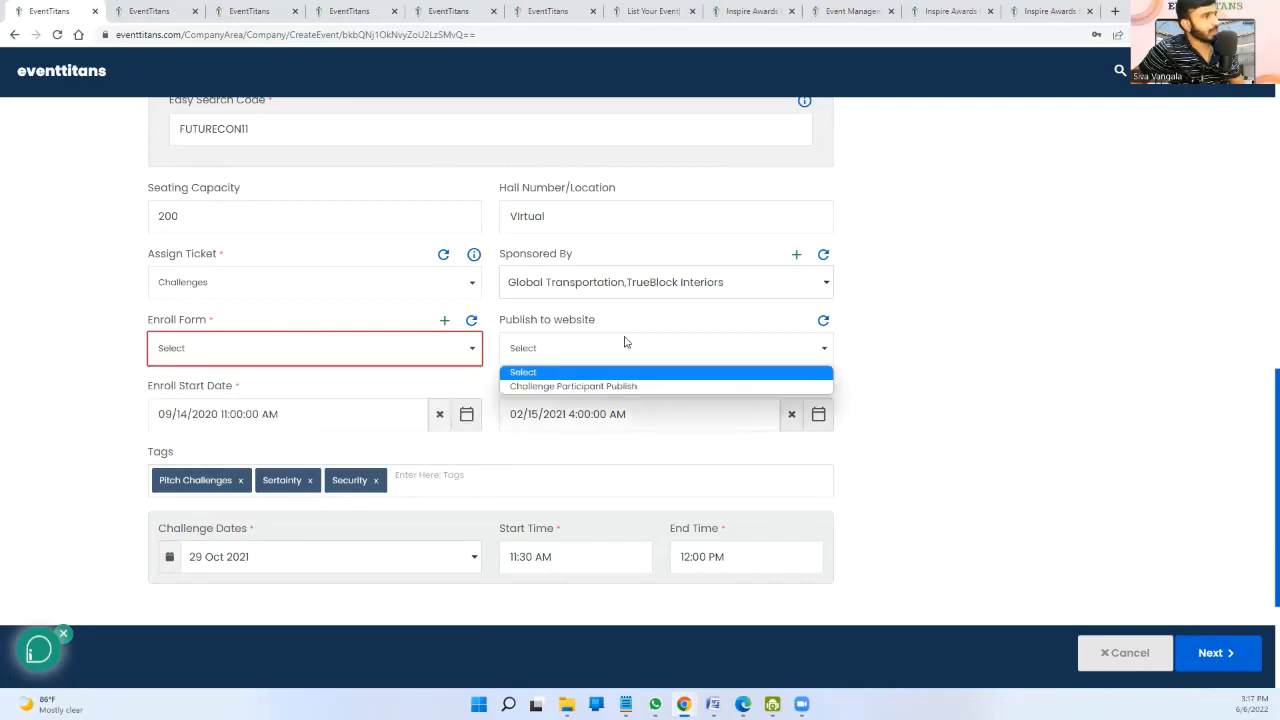
click(932, 347)
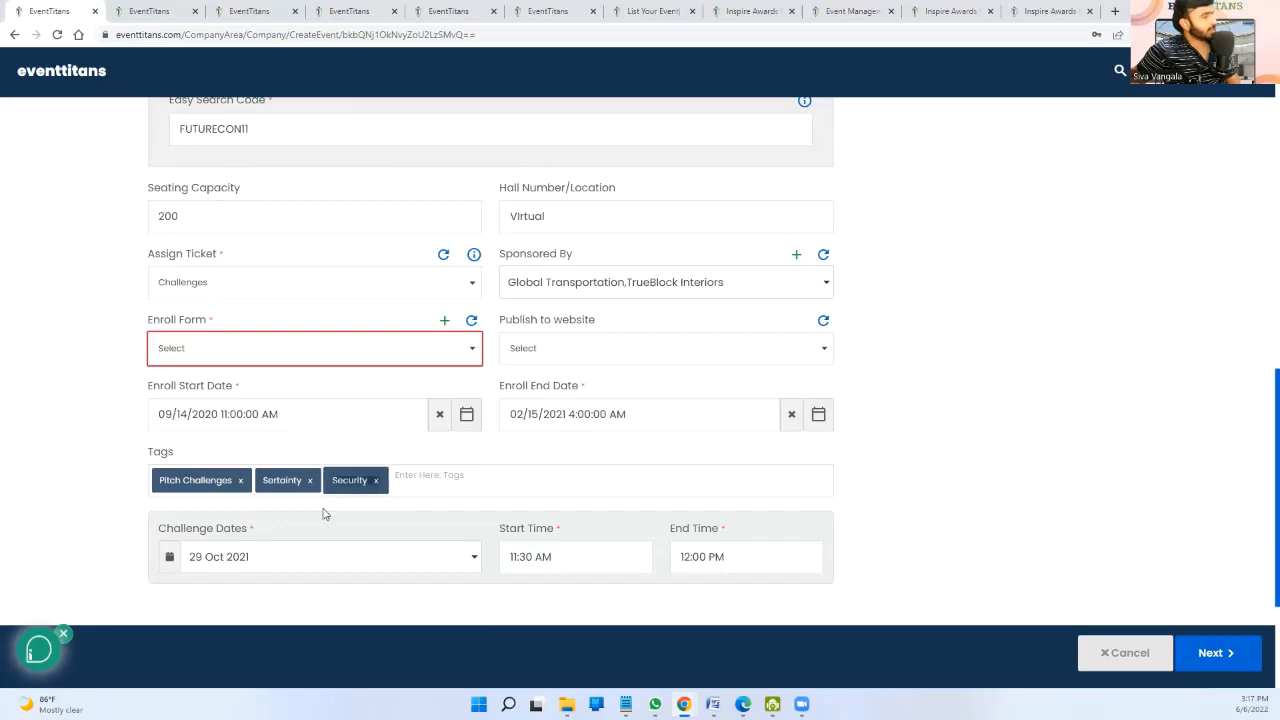
- Open the challenge's winner selection criteria and review the Judge, Participant and Evaluator weightage percentages
scroll(330, 510, up, 10)
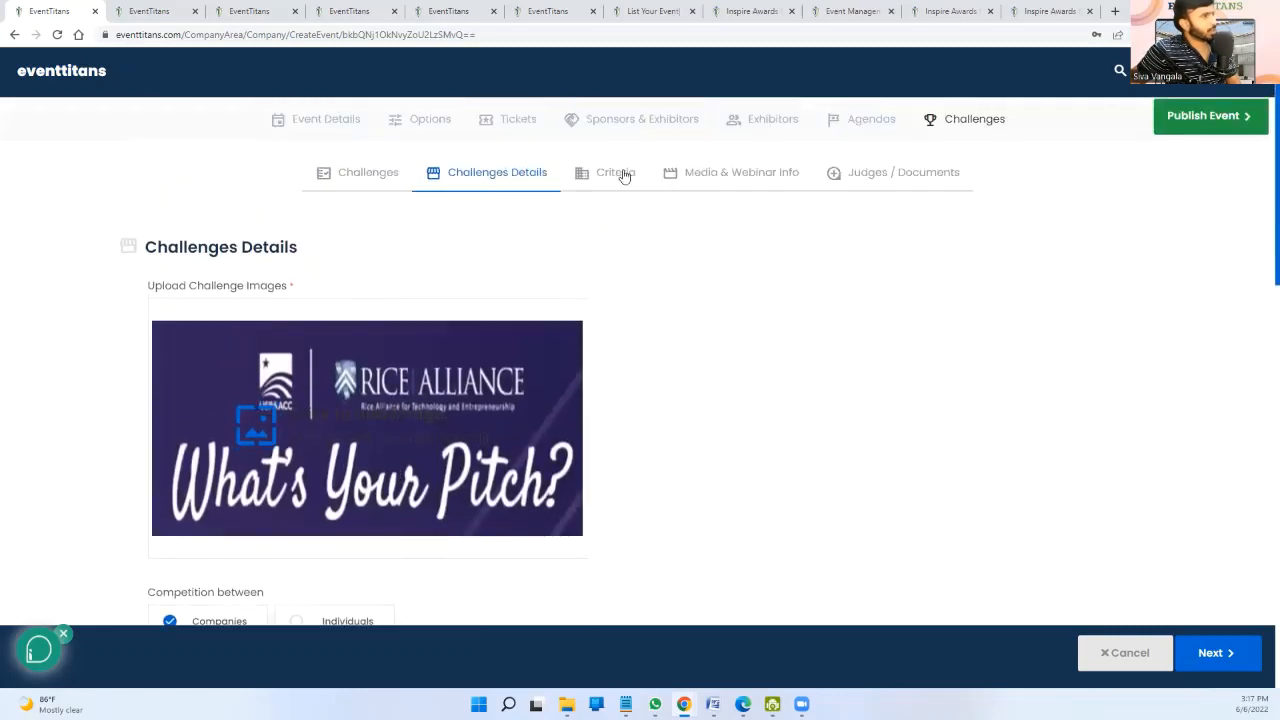
click(620, 175)
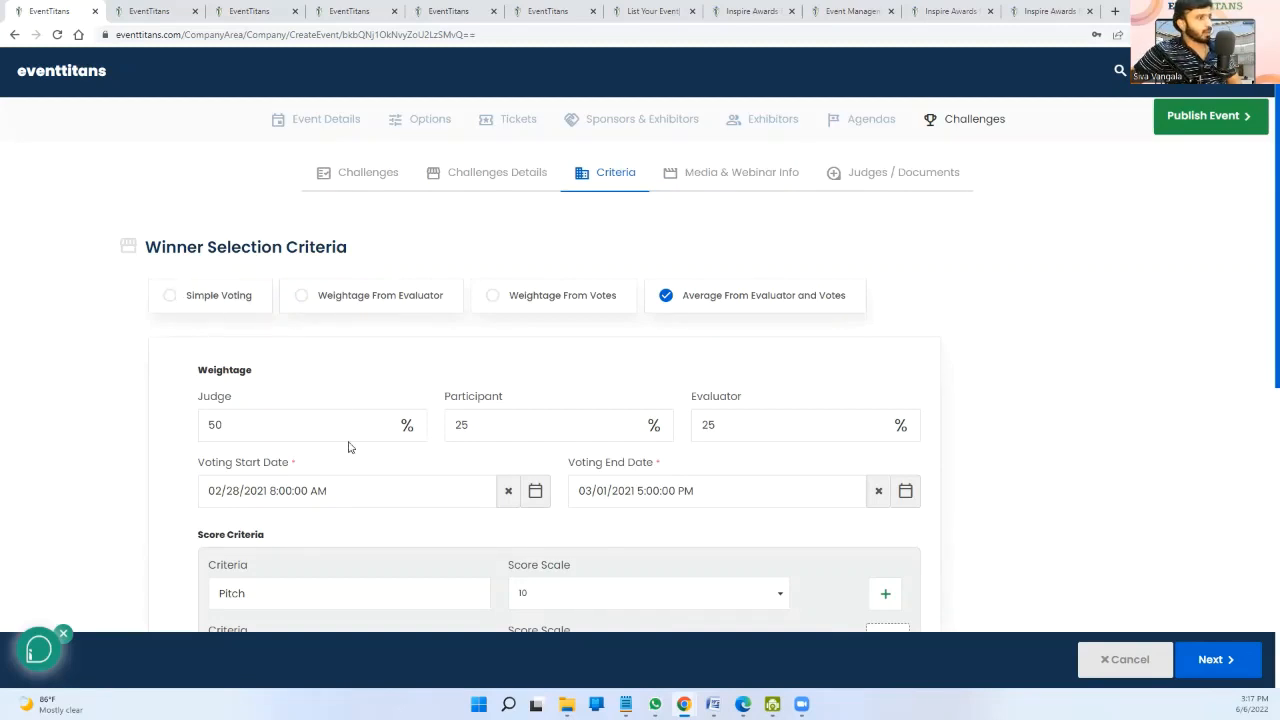
scroll(342, 418, down, 2)
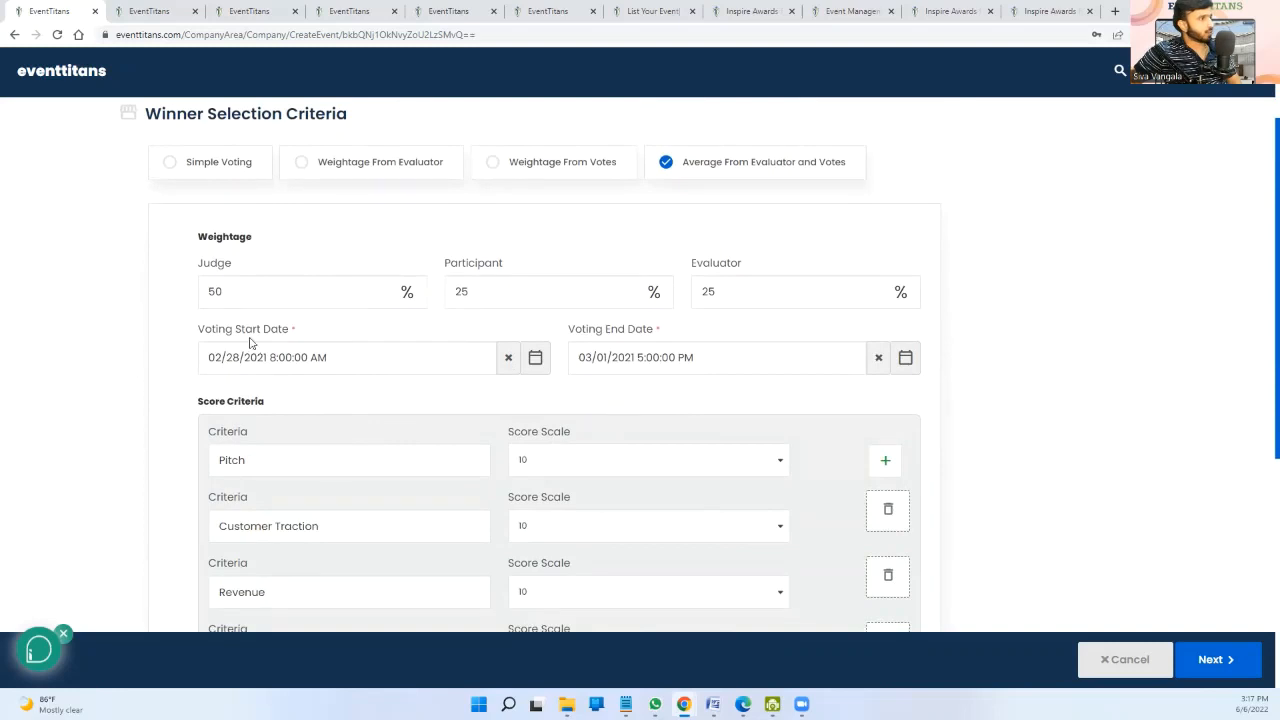
double_click(228, 291)
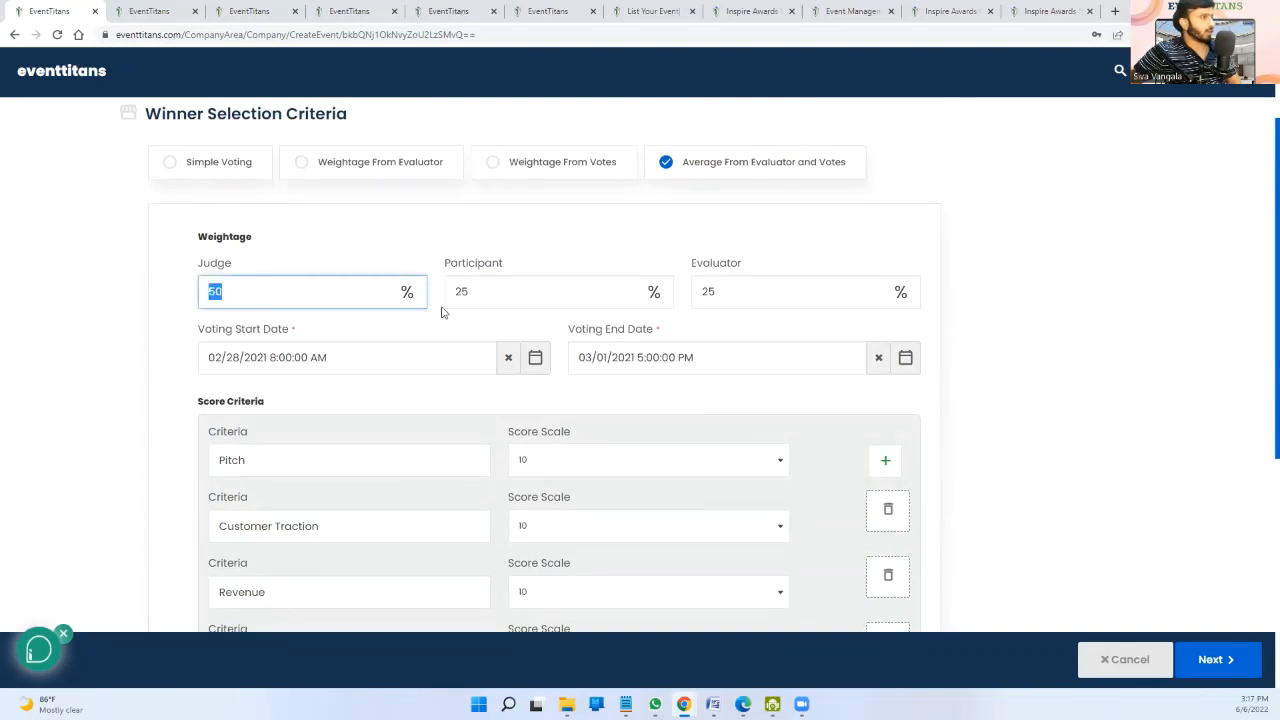
double_click(483, 293)
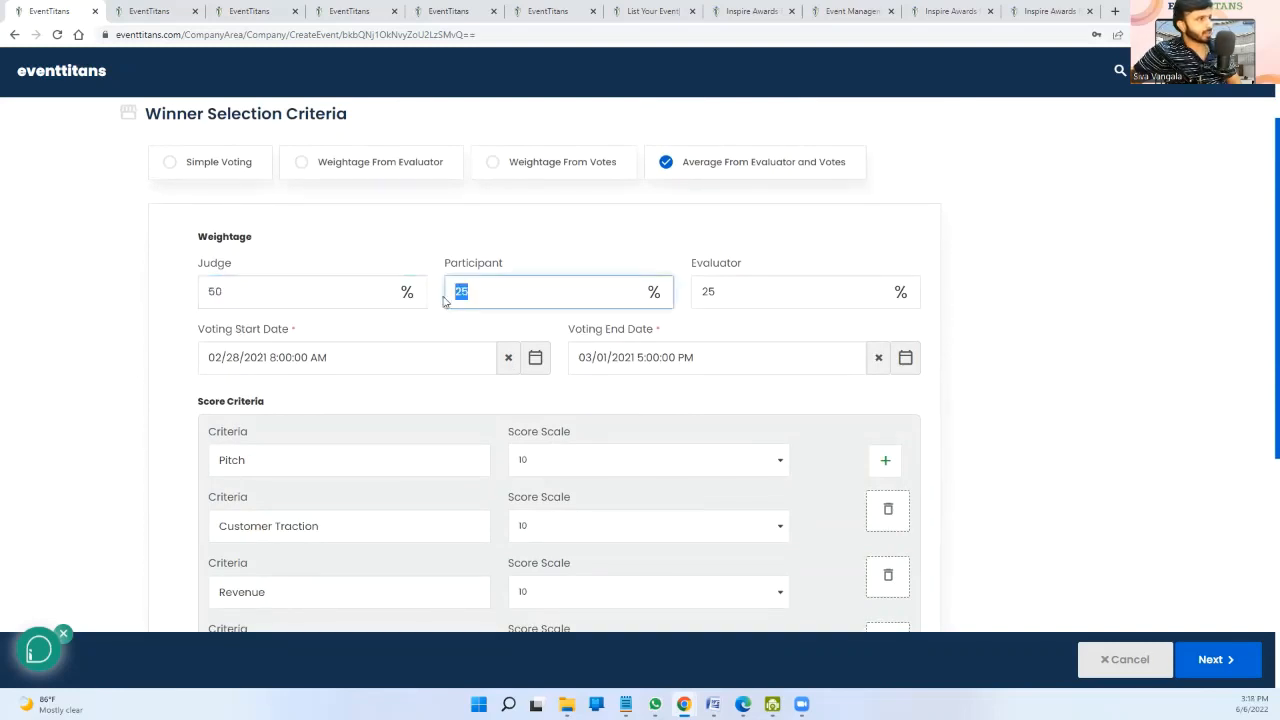
double_click(778, 290)
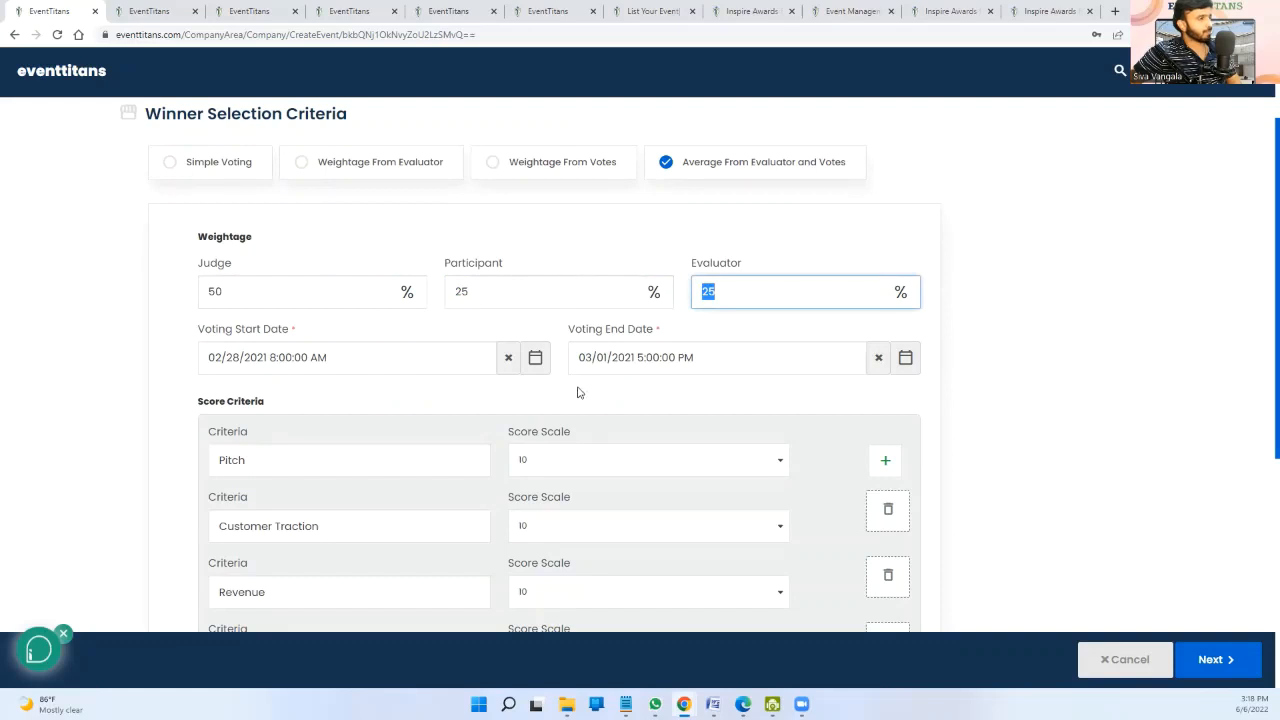
- Review the challenge's score criteria and scales, and check the evaluators available for selection
scroll(543, 426, down, 2)
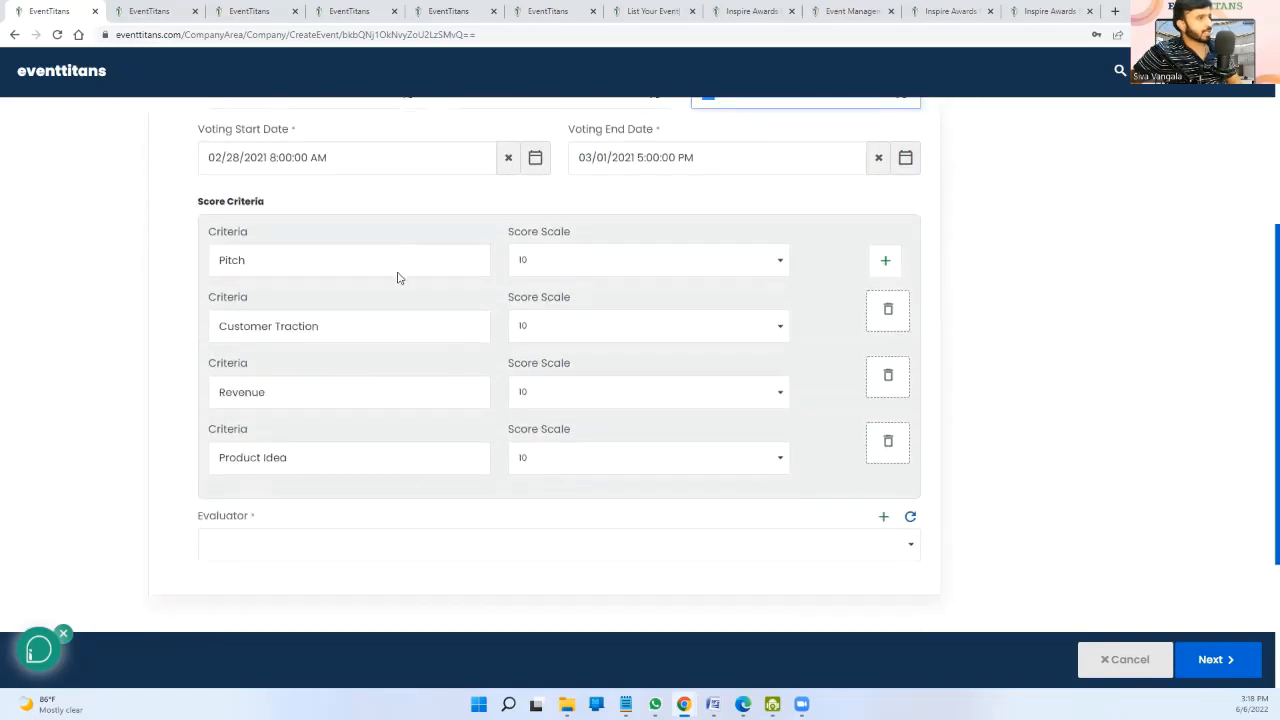
scroll(397, 277, down, 1)
scroll(397, 277, up, 1)
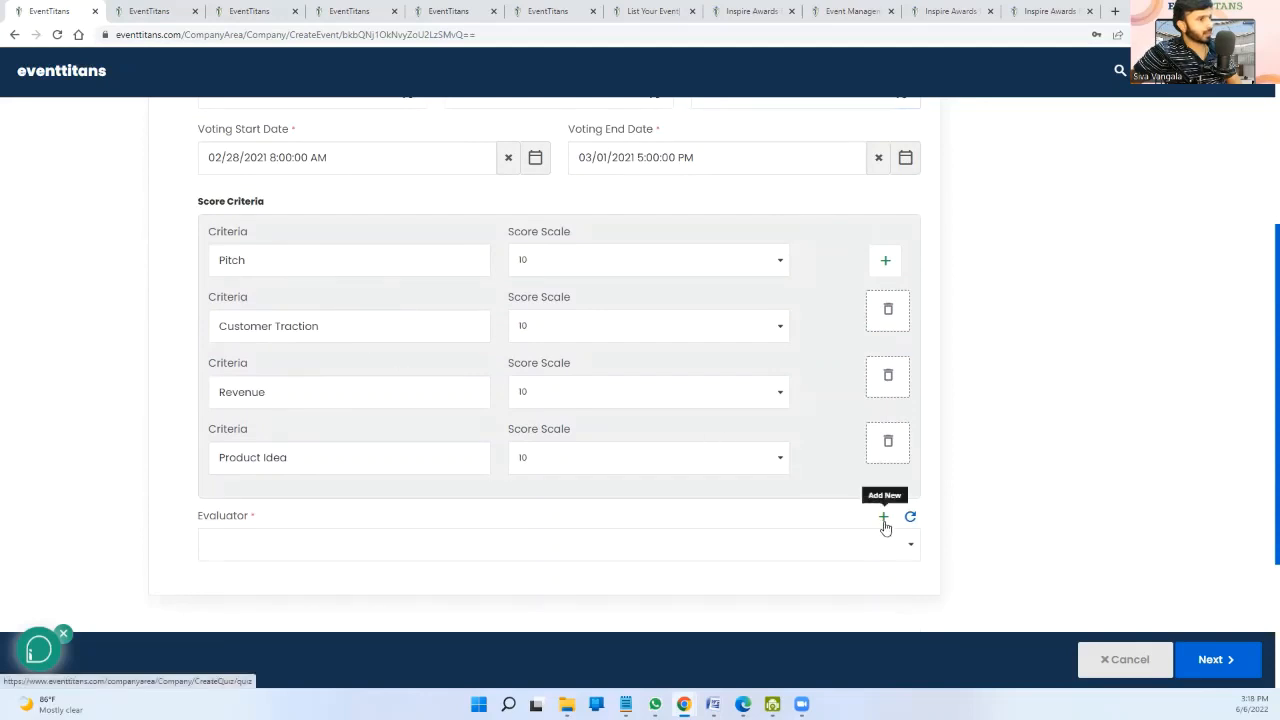
click(837, 557)
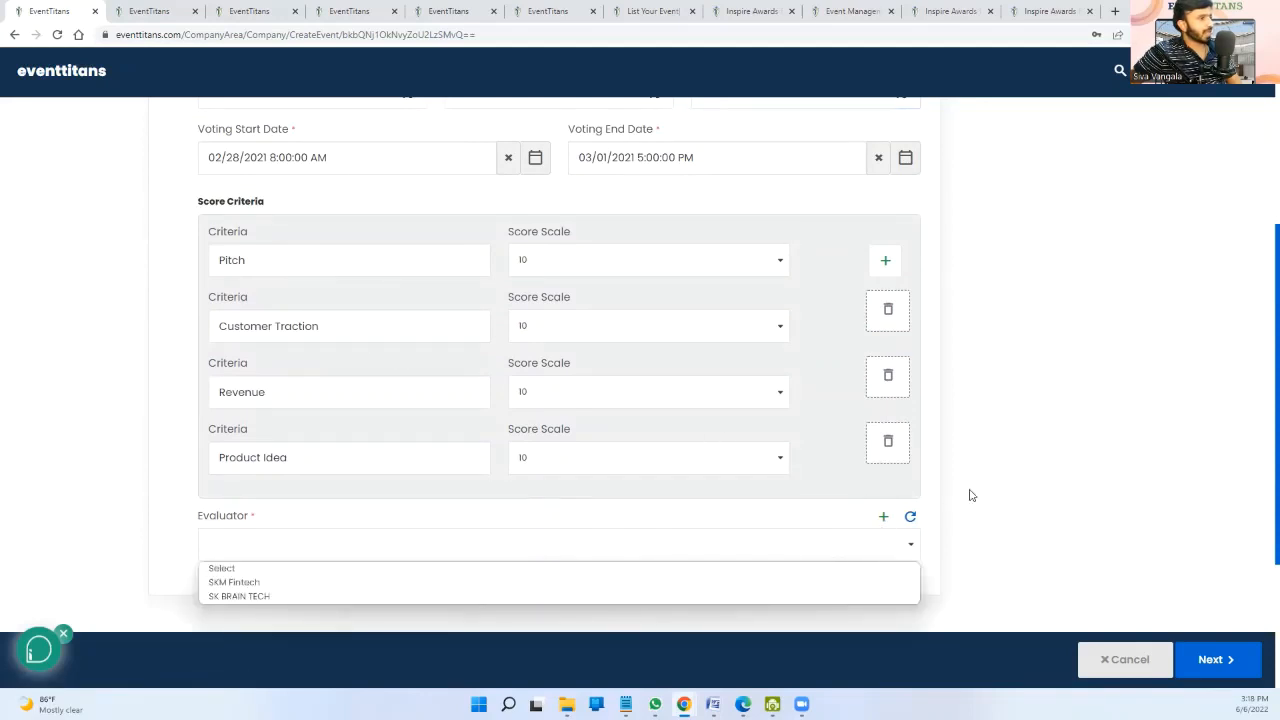
click(1017, 480)
scroll(510, 490, up, 1)
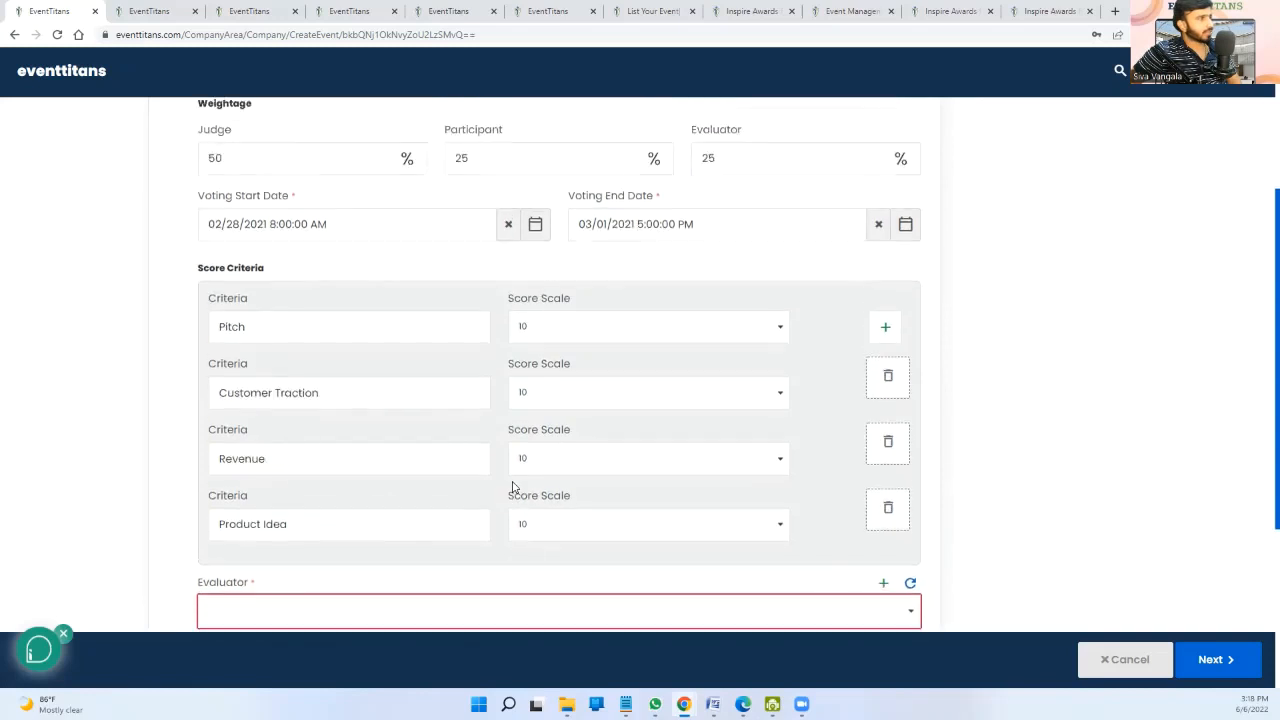
scroll(512, 487, up, 3)
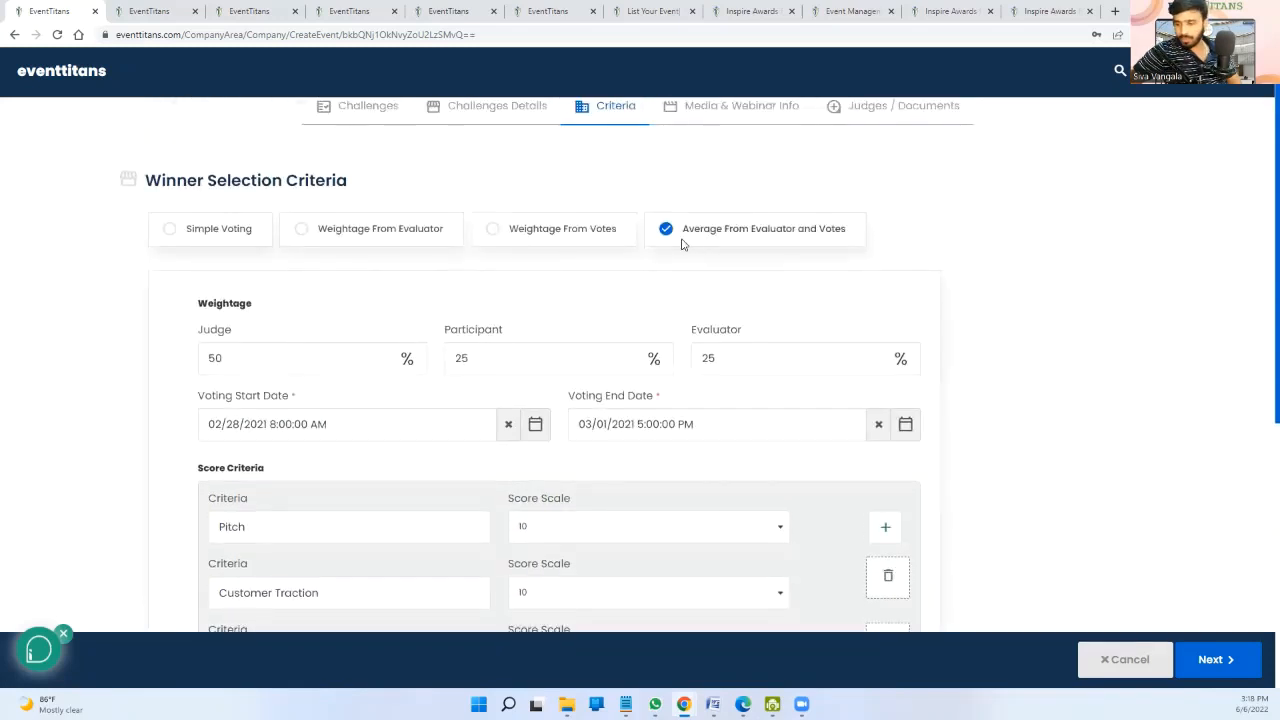
- Set the challenge's Evaluator to SK BRAIN TECH
scroll(820, 243, down, 5)
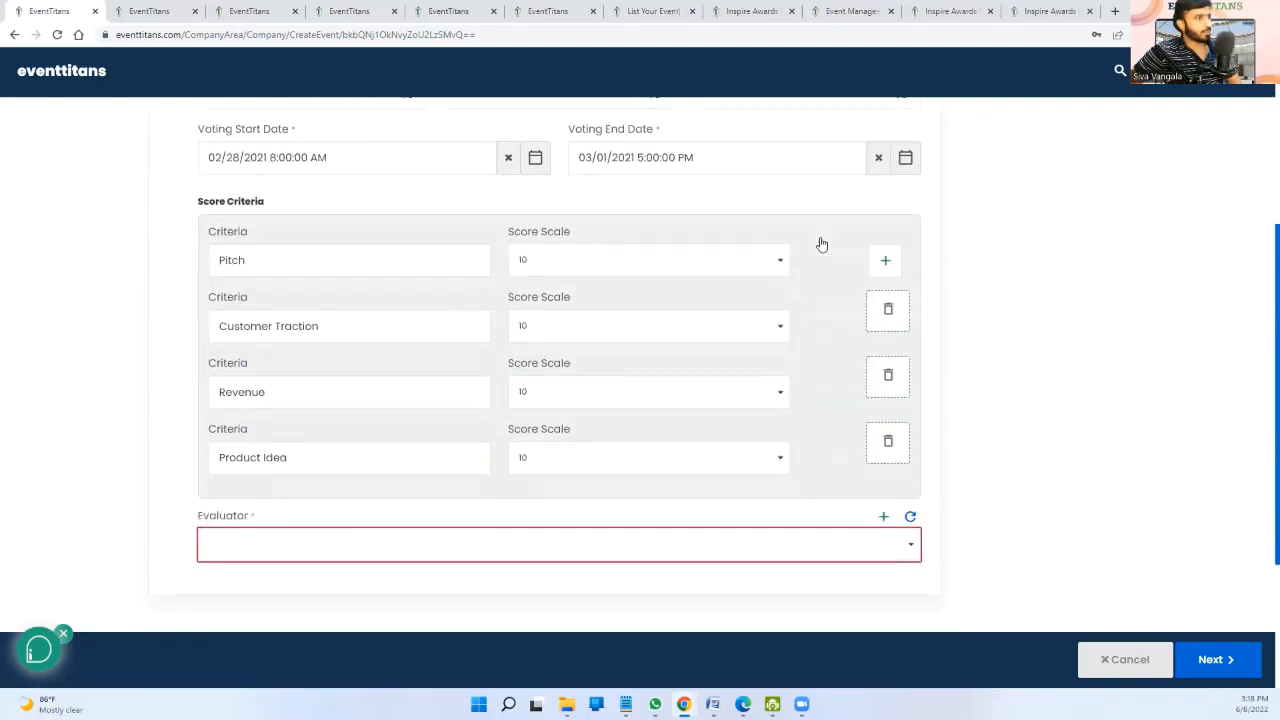
click(397, 350)
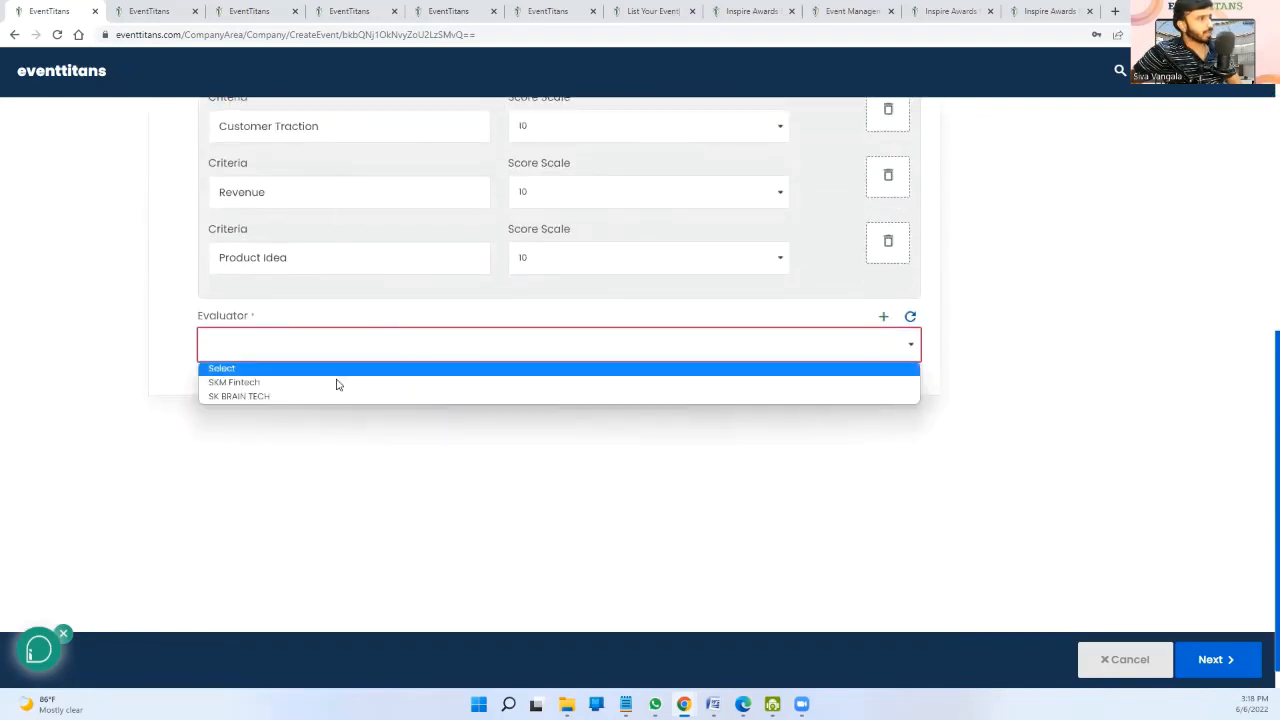
click(287, 397)
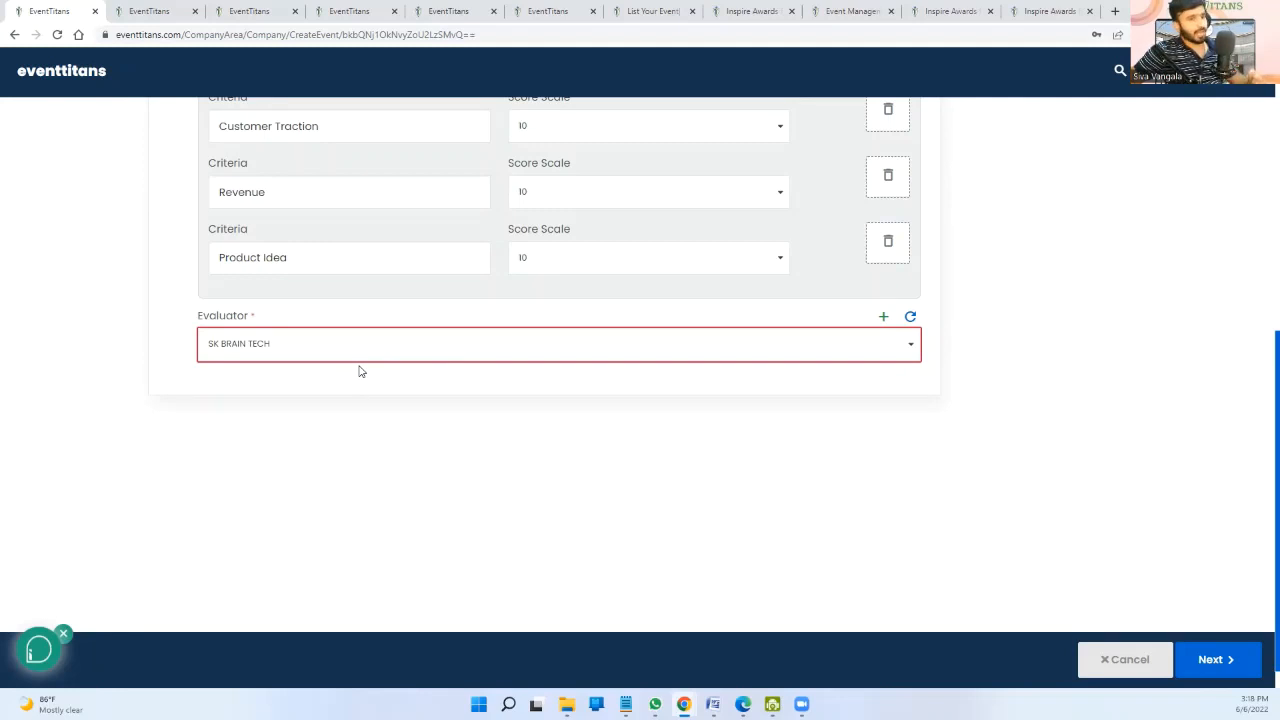
- Re-examine the winner selection method and the participant and judge shares in the challenge's Weightage section
scroll(361, 371, up, 2)
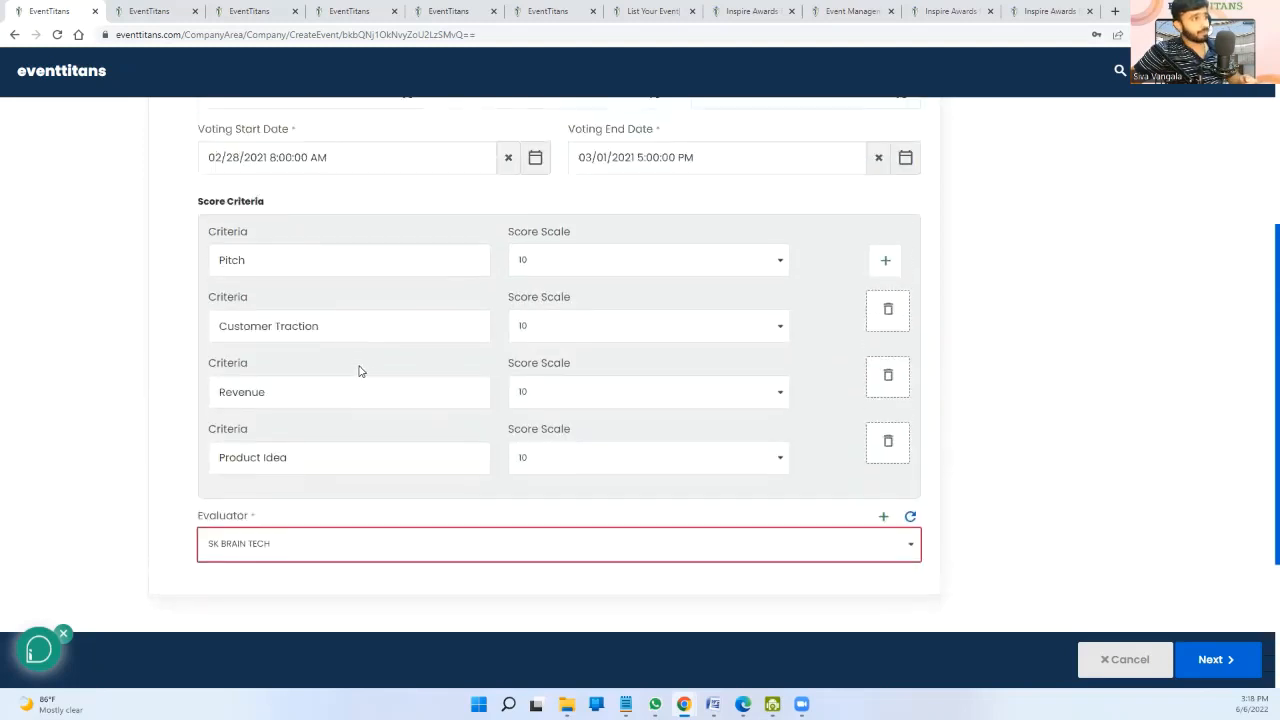
scroll(680, 324, up, 3)
scroll(700, 310, up, 1)
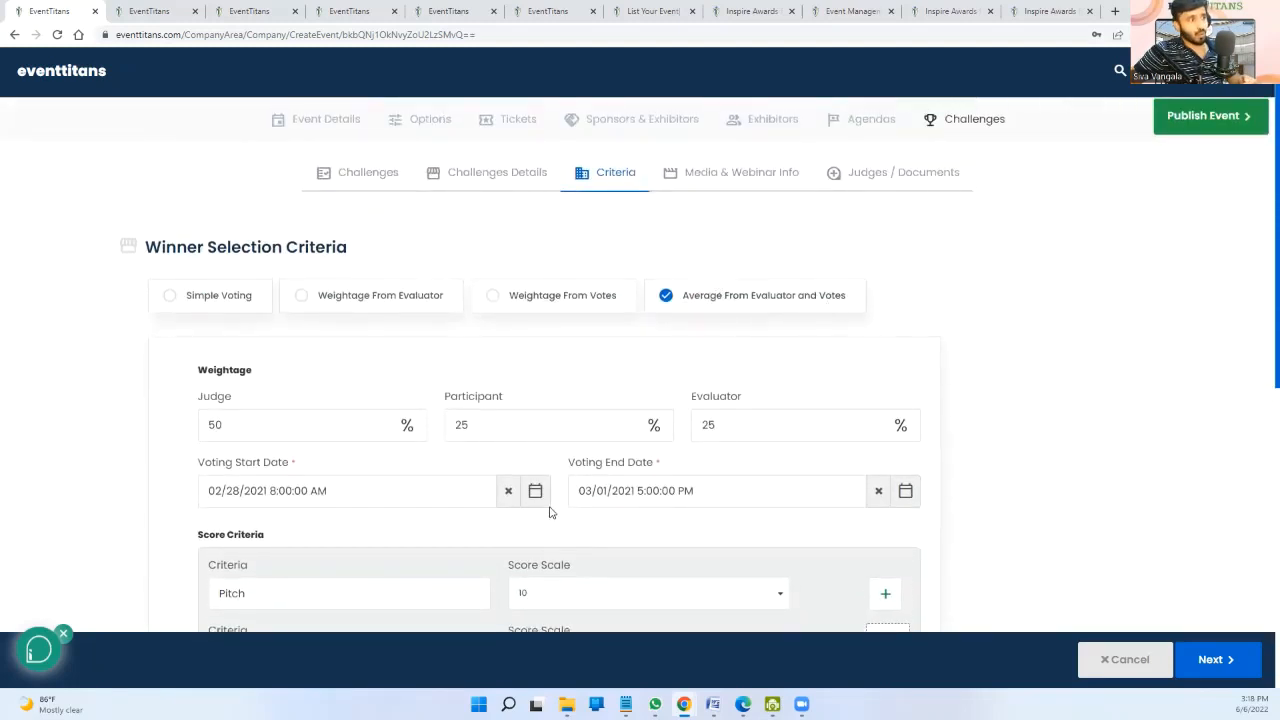
scroll(550, 500, down, 1)
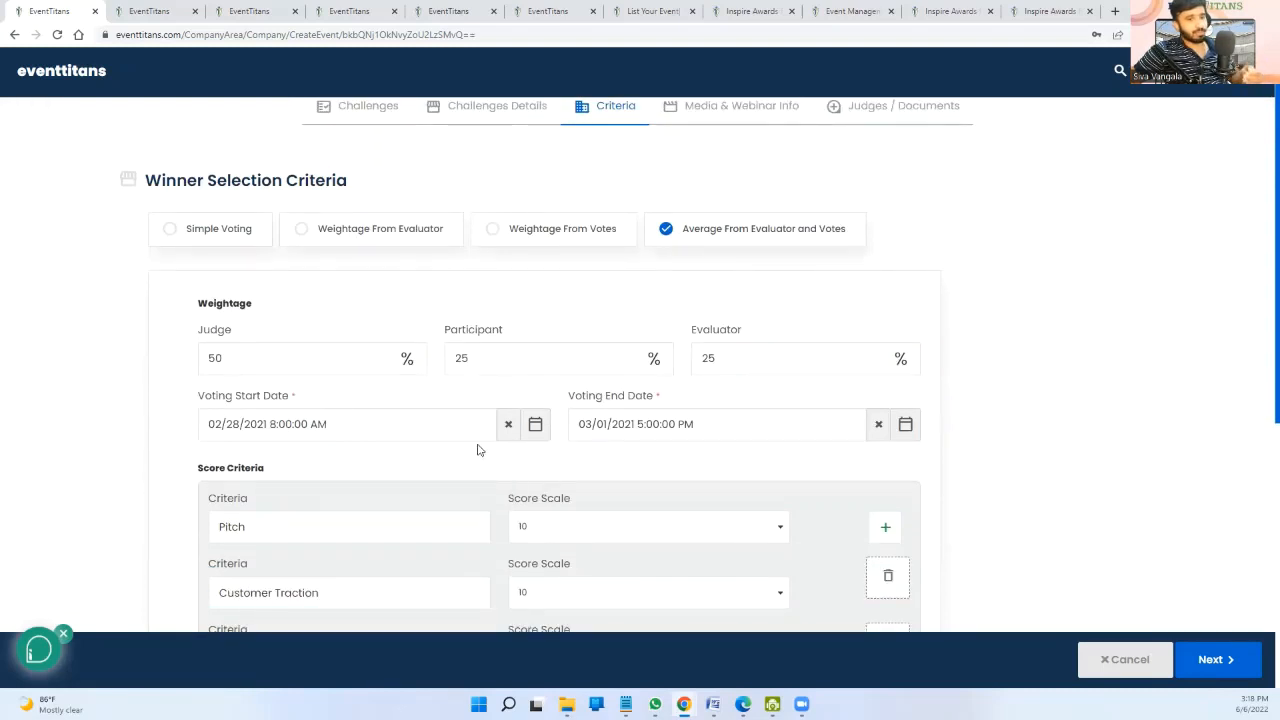
click(514, 360)
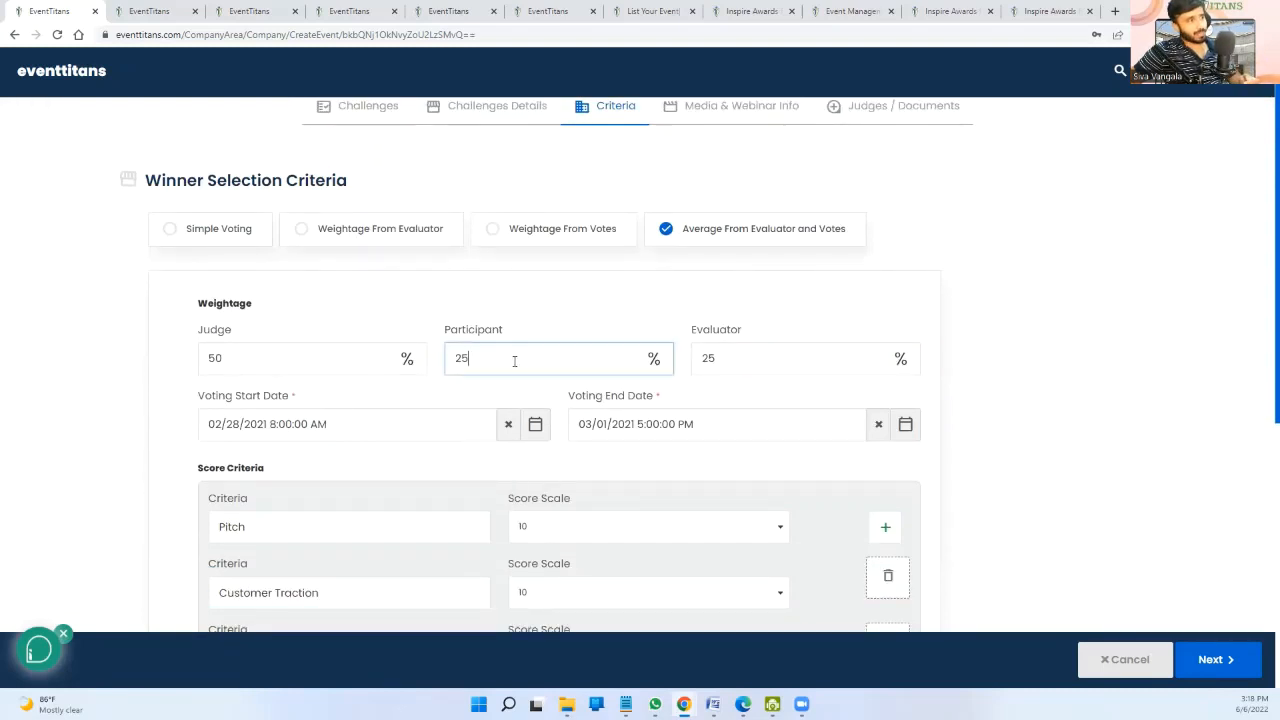
click(303, 365)
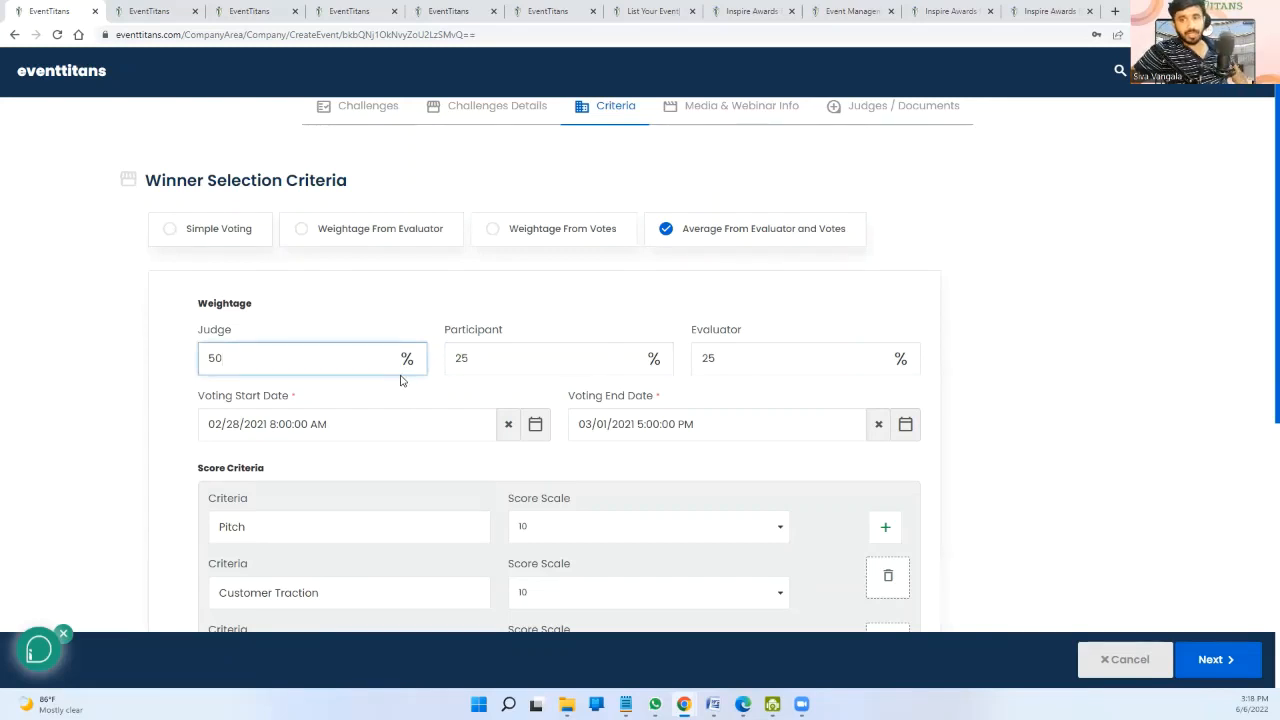
- View the challenge's Media & Webinar Info and its Judges / Documents, and leave the challenge without saving
scroll(400, 380, up, 1)
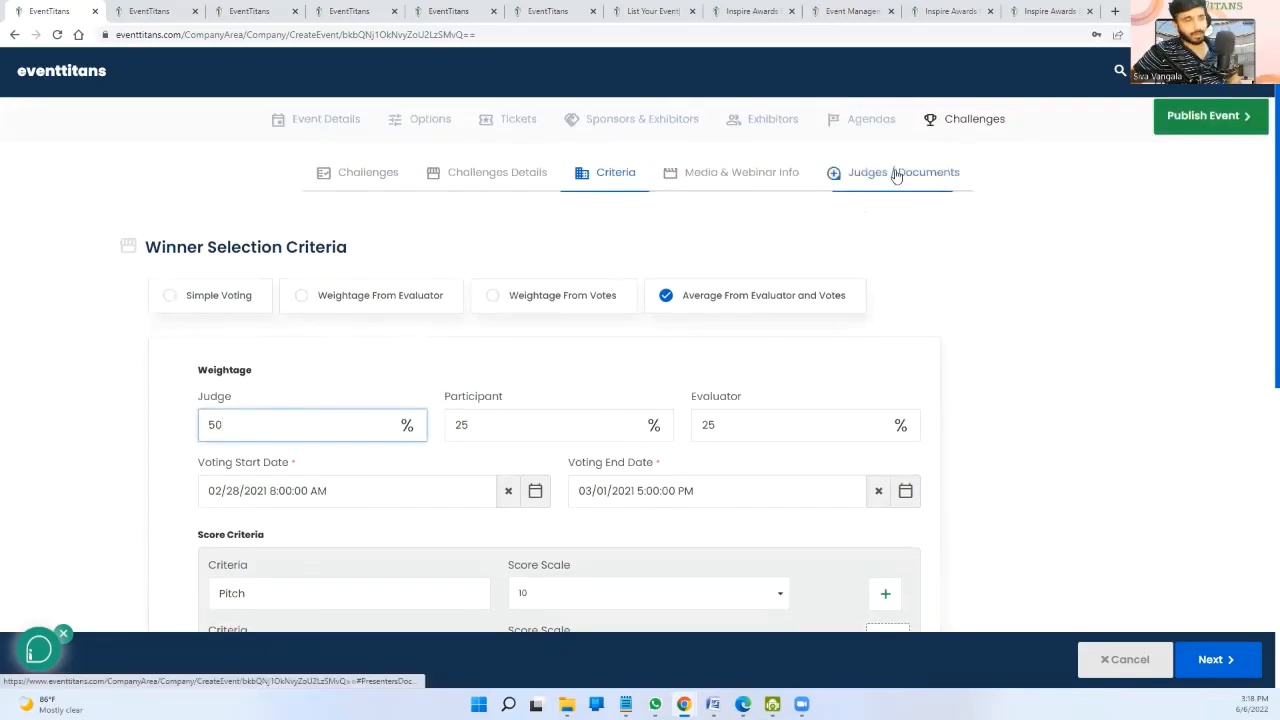
click(750, 172)
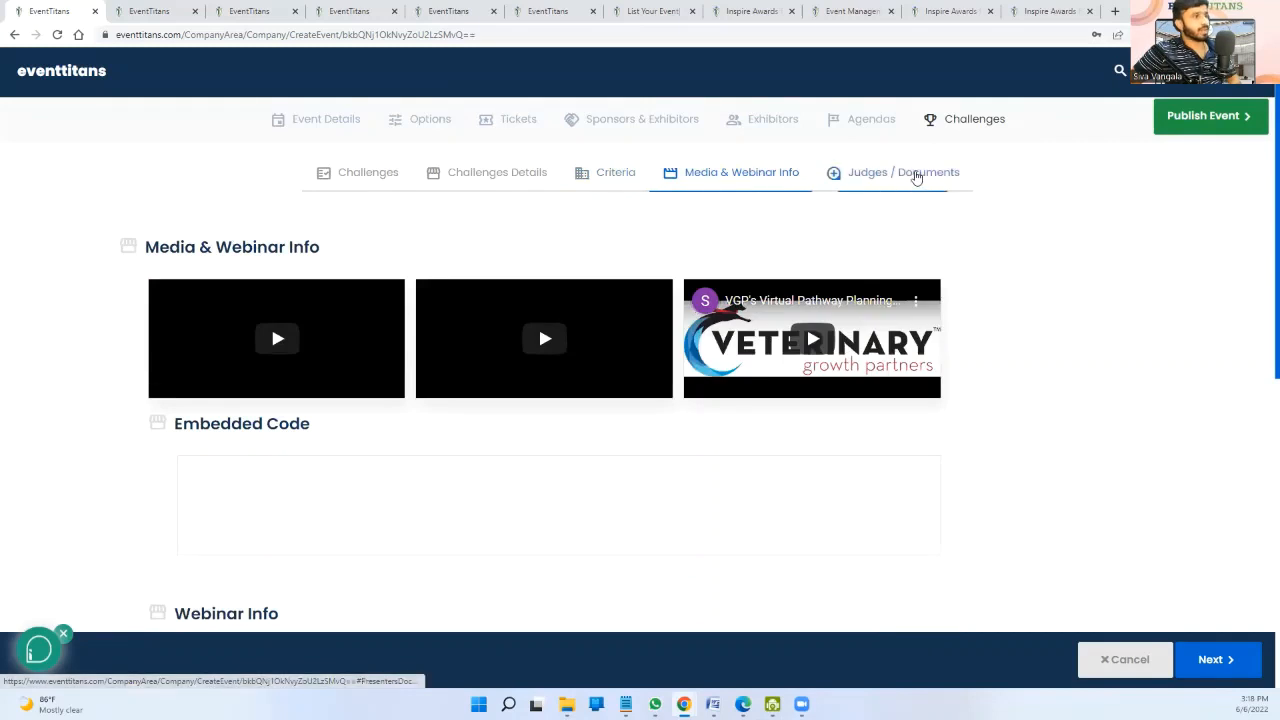
click(916, 177)
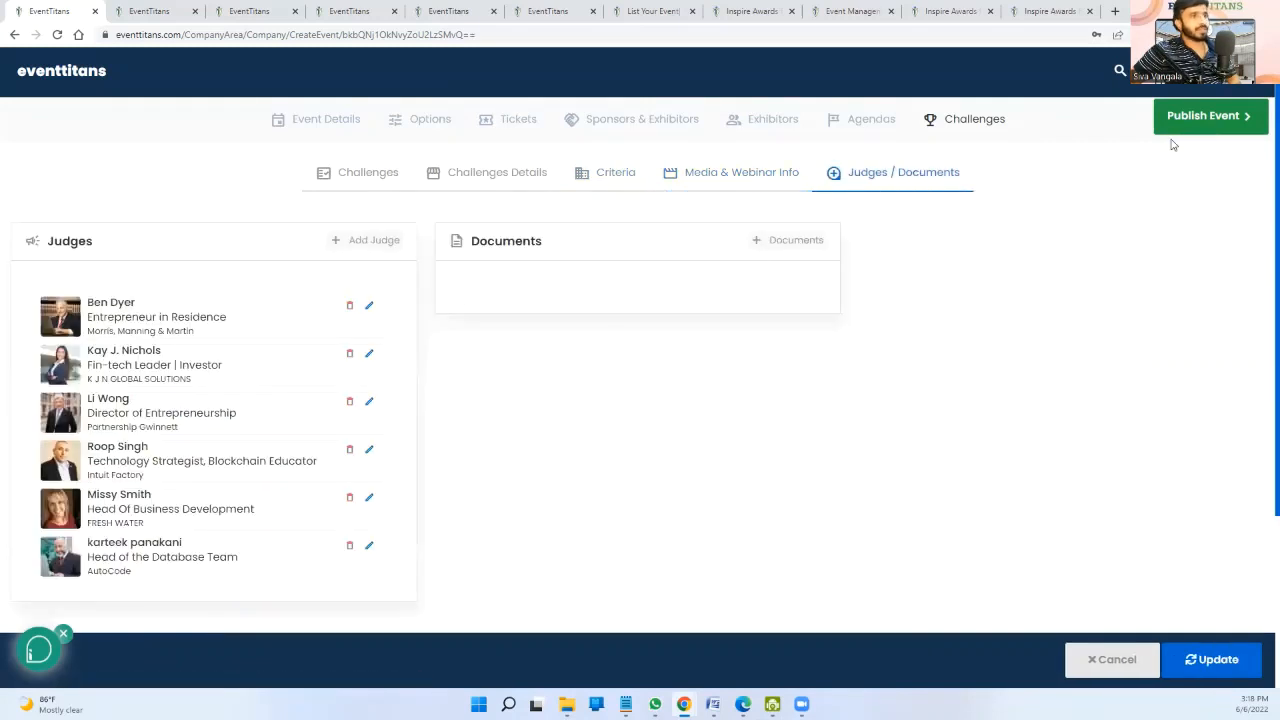
click(1136, 670)
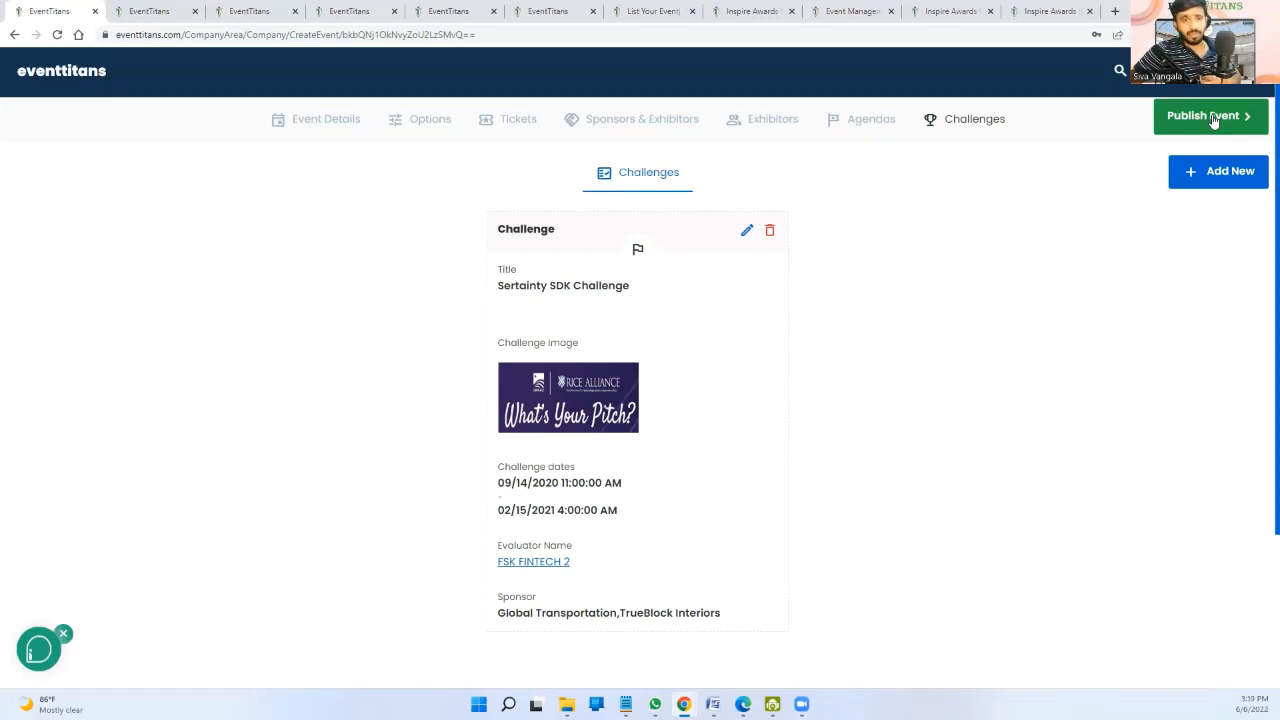
- Open the PODCAST sponsor for editing and show its presenters, documents and event offers
click(669, 125)
click(587, 231)
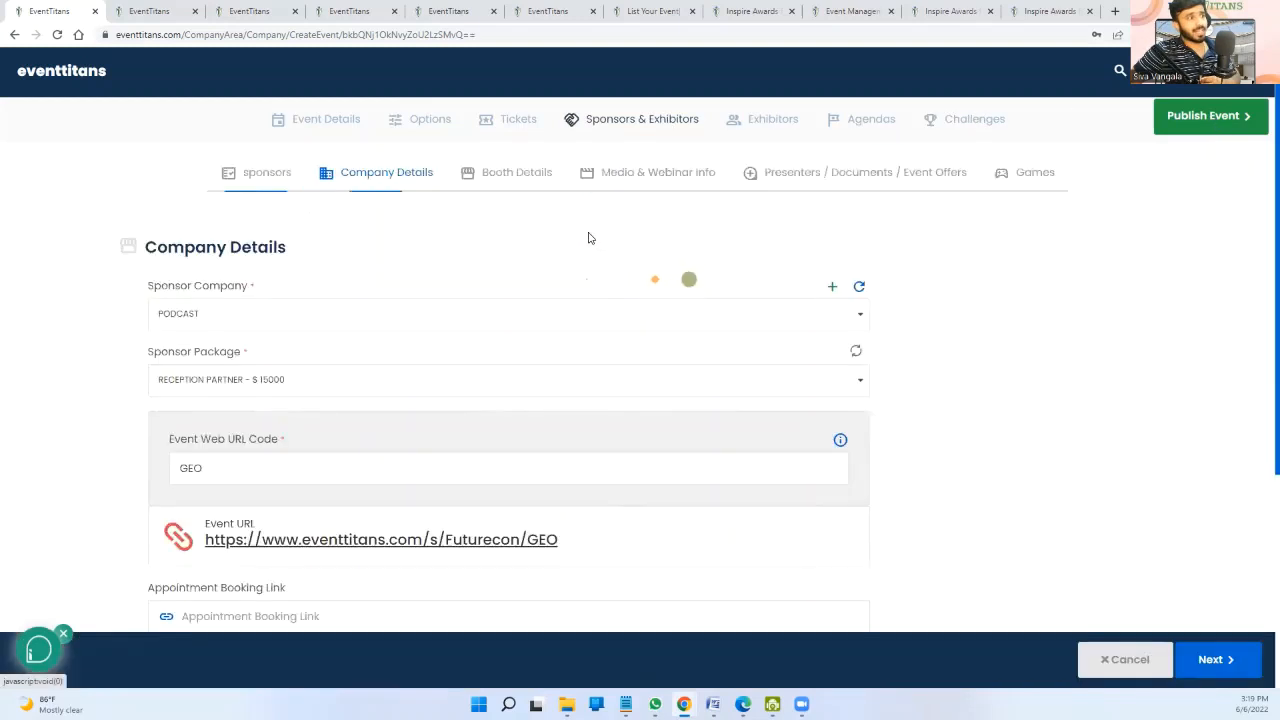
click(833, 175)
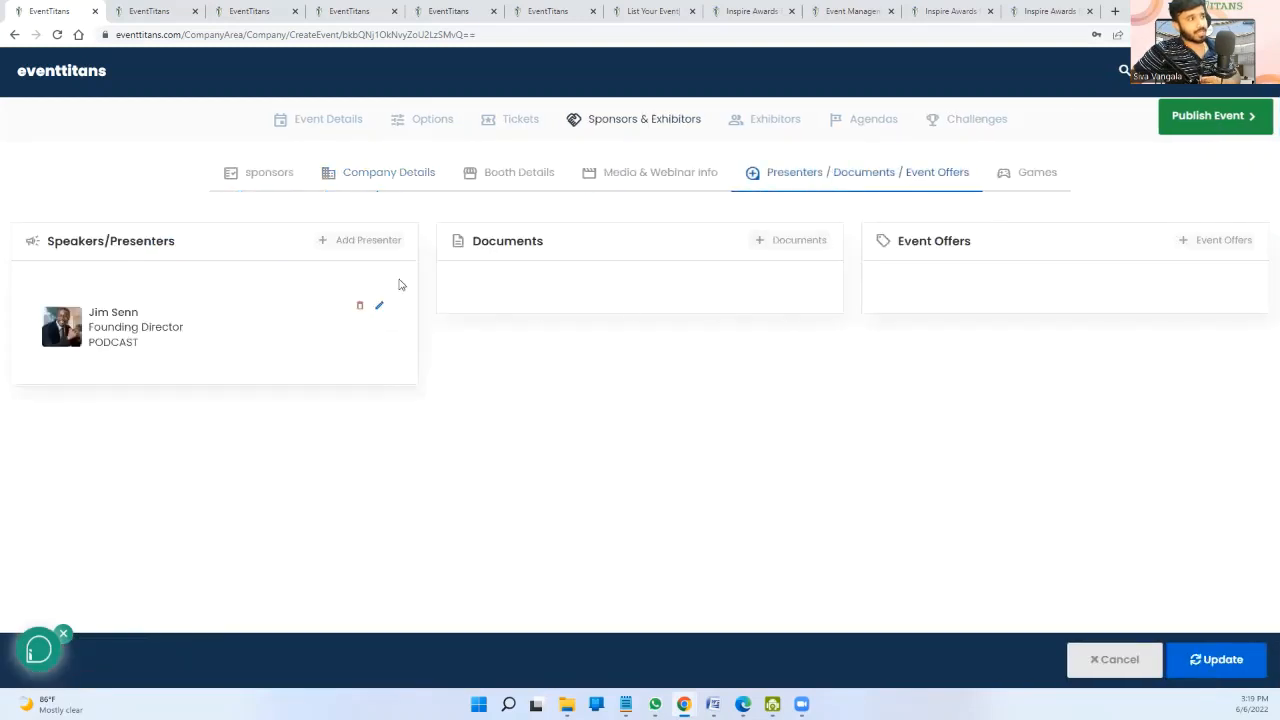
- Review the sponsor presenter's contact details, presenter type, and publishing and registration options, and exit the sponsor without saving
click(380, 308)
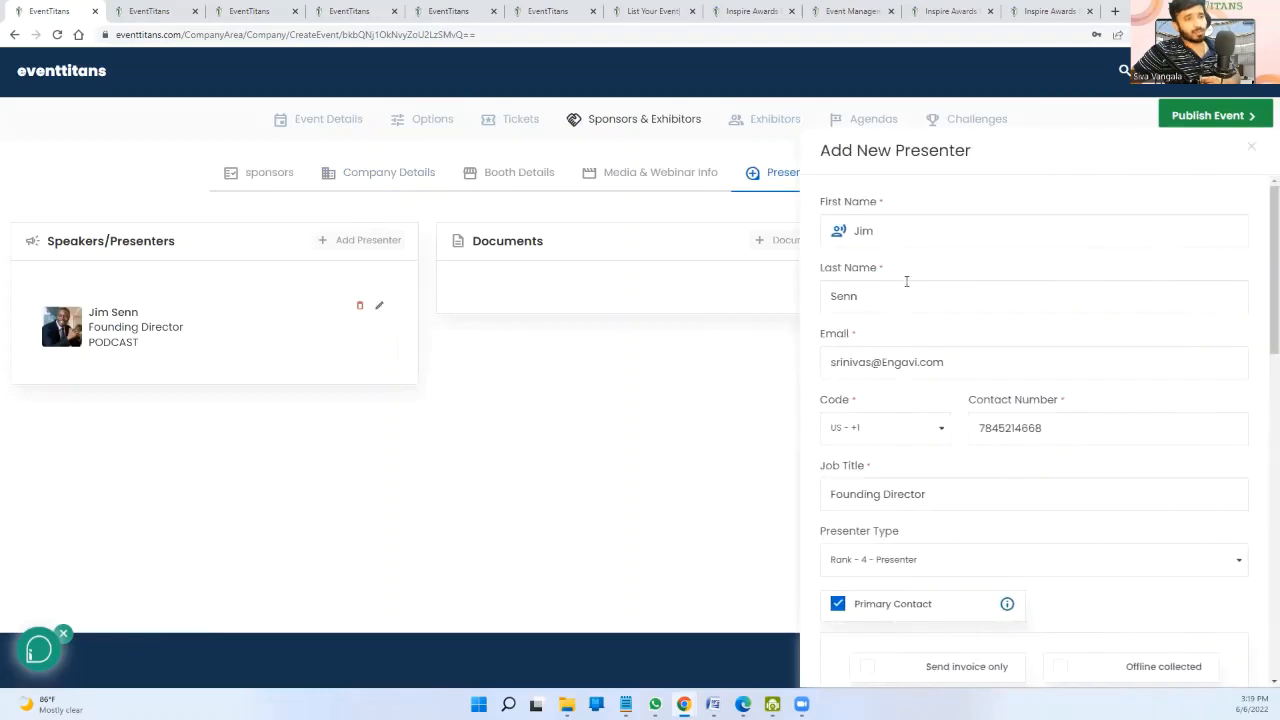
scroll(907, 281, down, 1)
scroll(907, 281, up, 1)
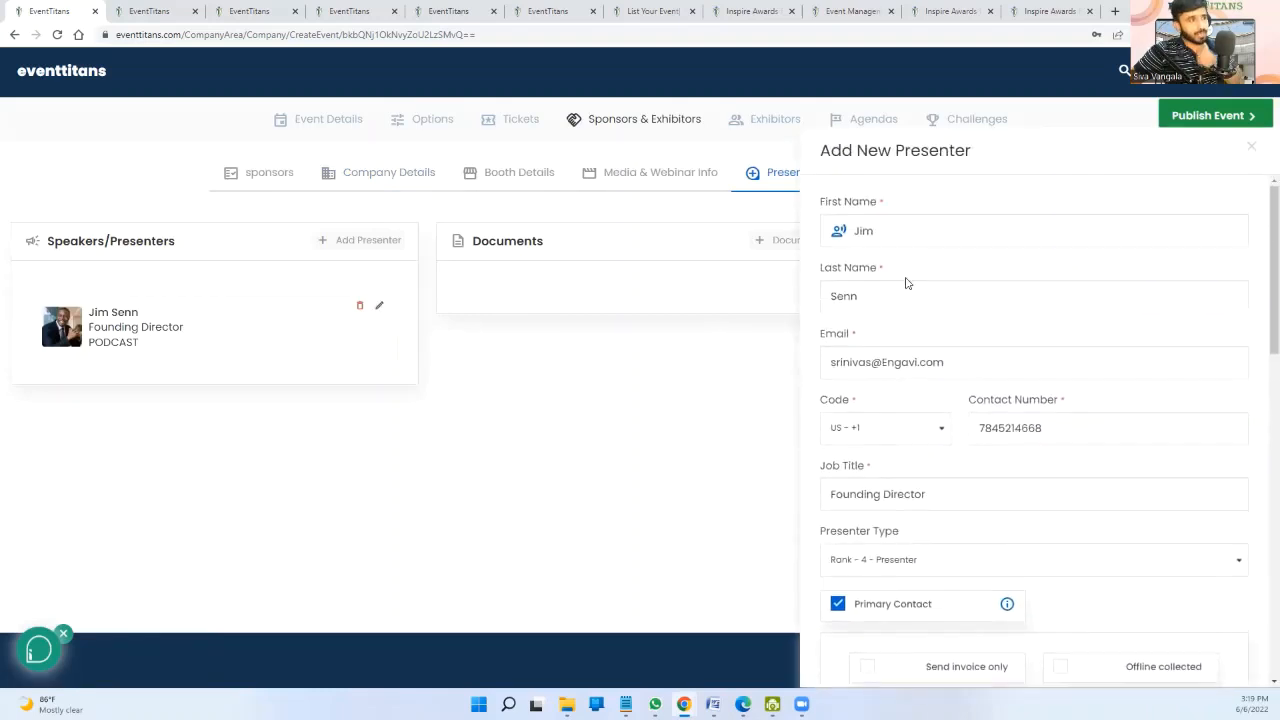
scroll(907, 281, down, 3)
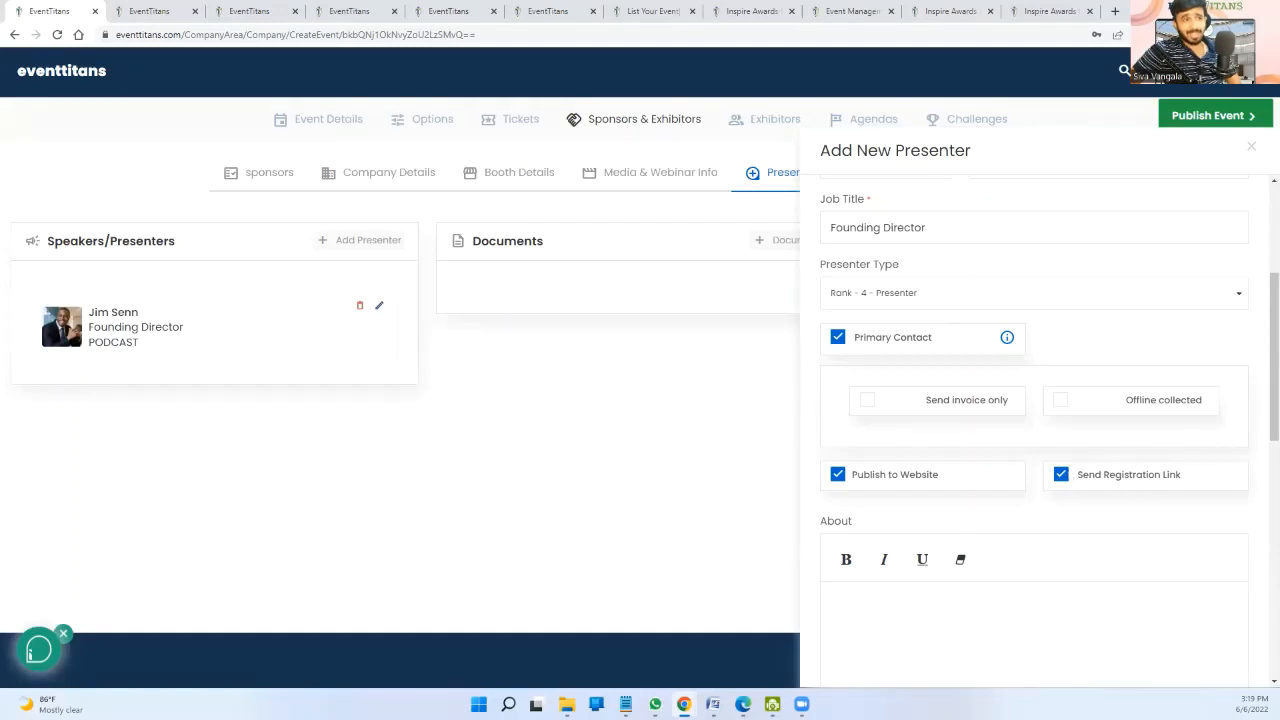
click(1250, 147)
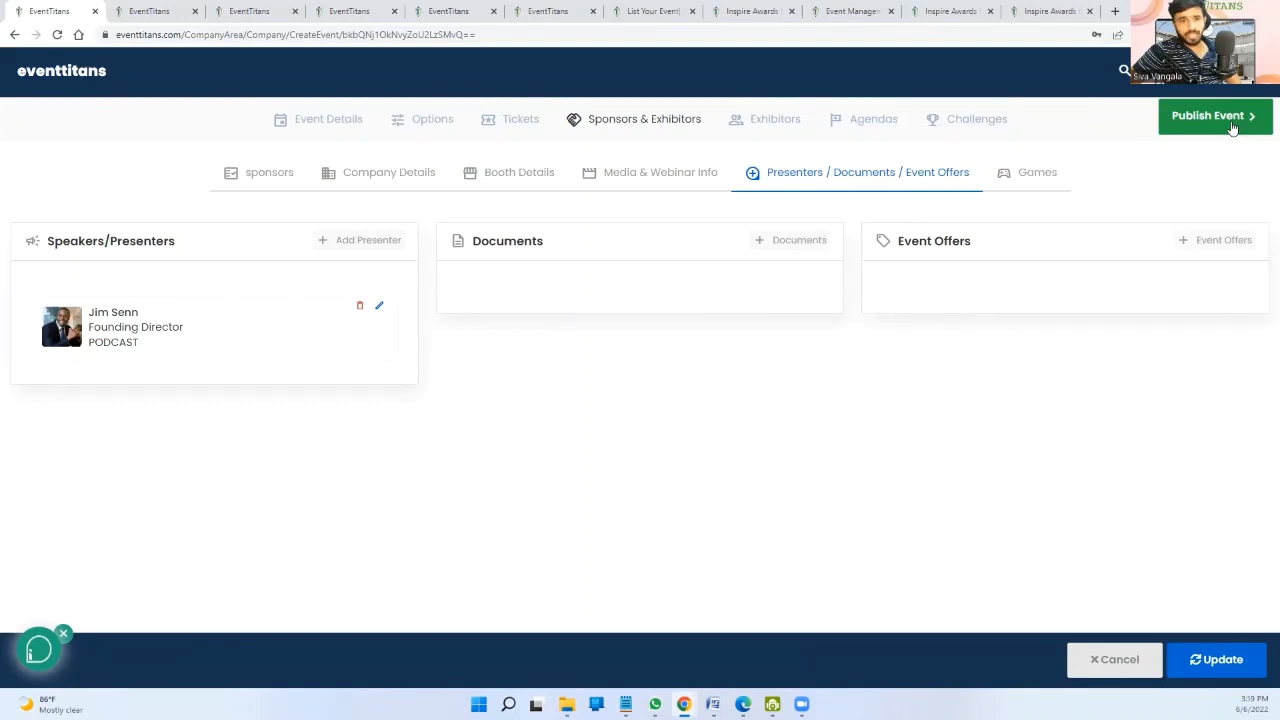
click(1121, 664)
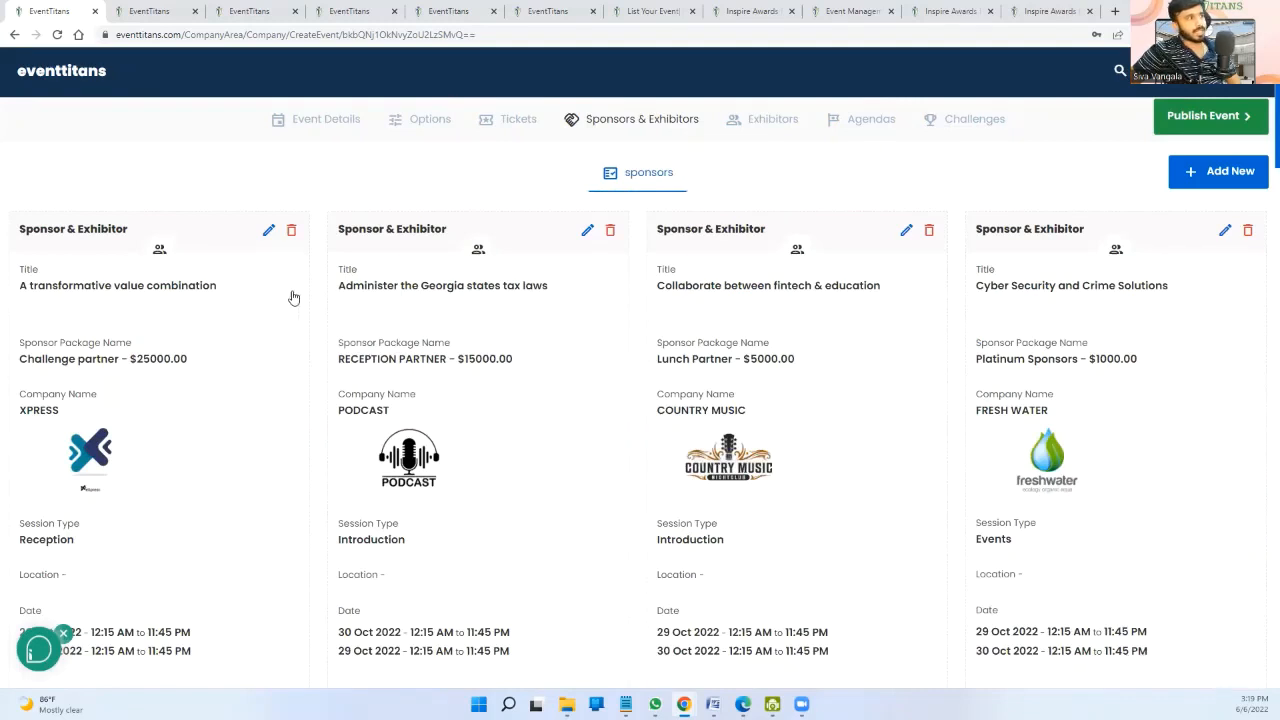
- Open the FUTURE CON SYMPOSIUM dashboard from the events list and examine its payment collection, total sales and check-in status
click(80, 77)
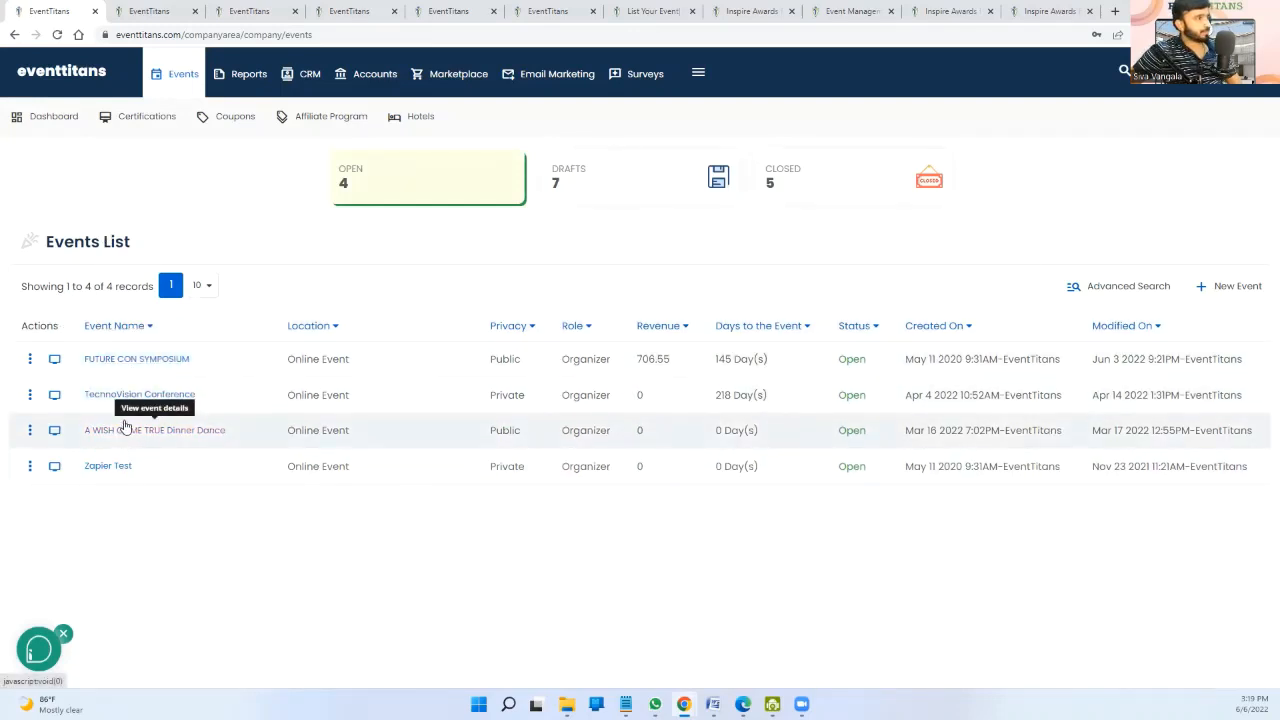
click(140, 360)
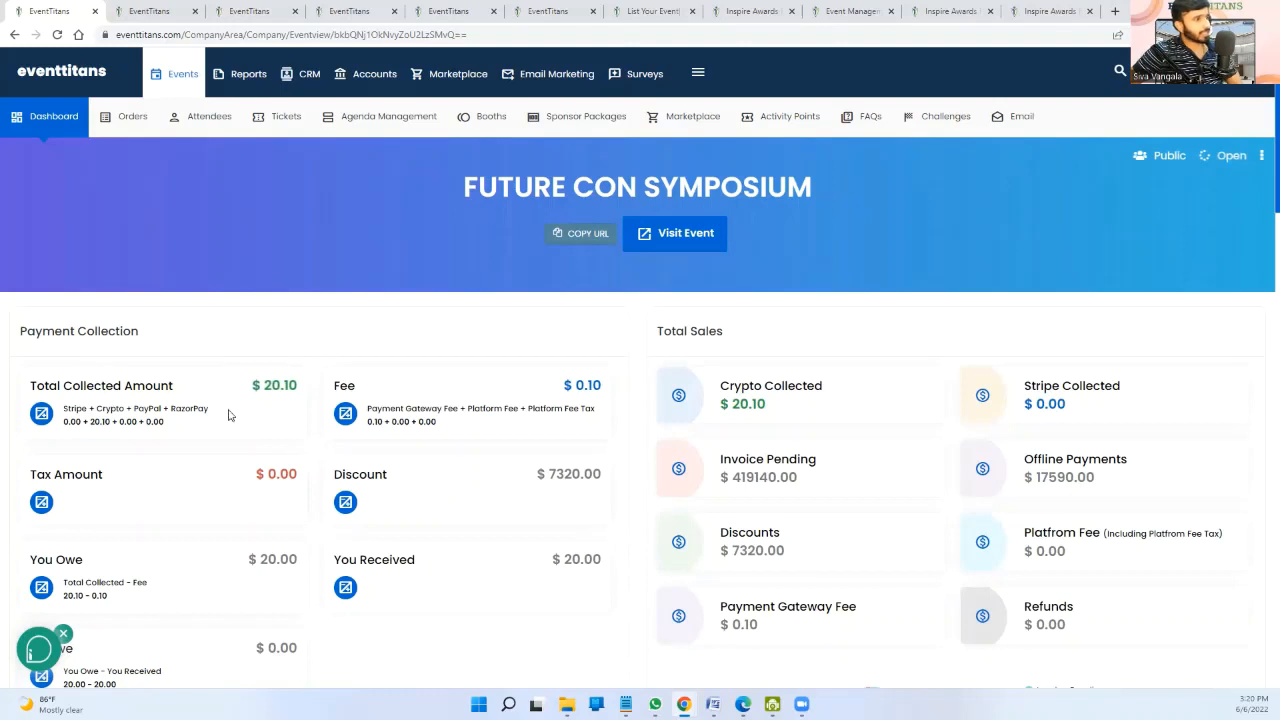
scroll(620, 382, down, 2)
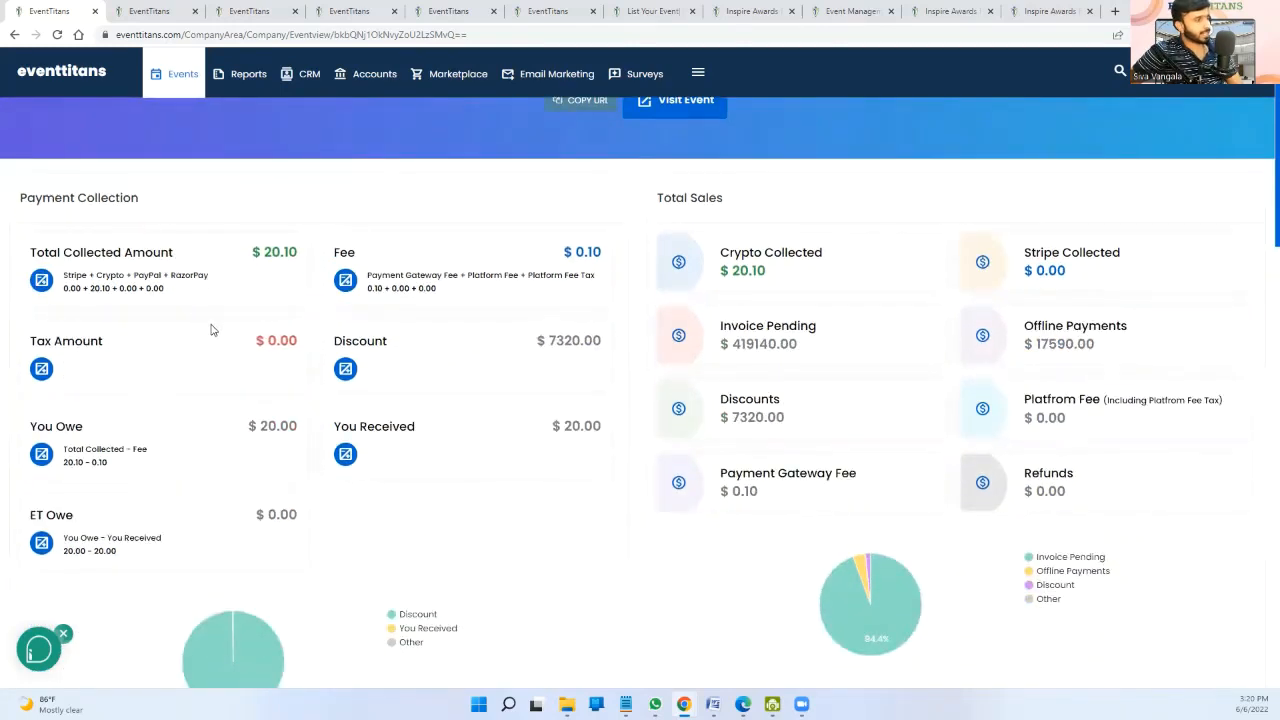
scroll(210, 330, down, 2)
scroll(44, 384, down, 5)
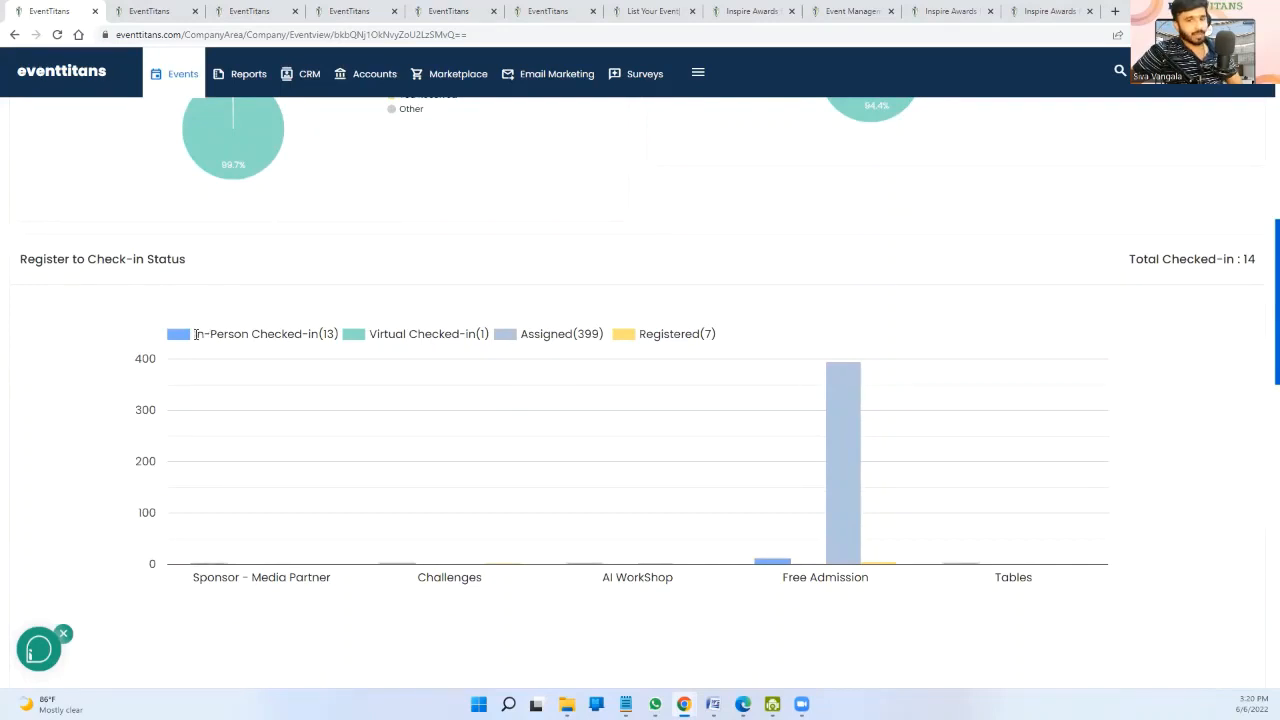
drag(196, 334, 476, 334)
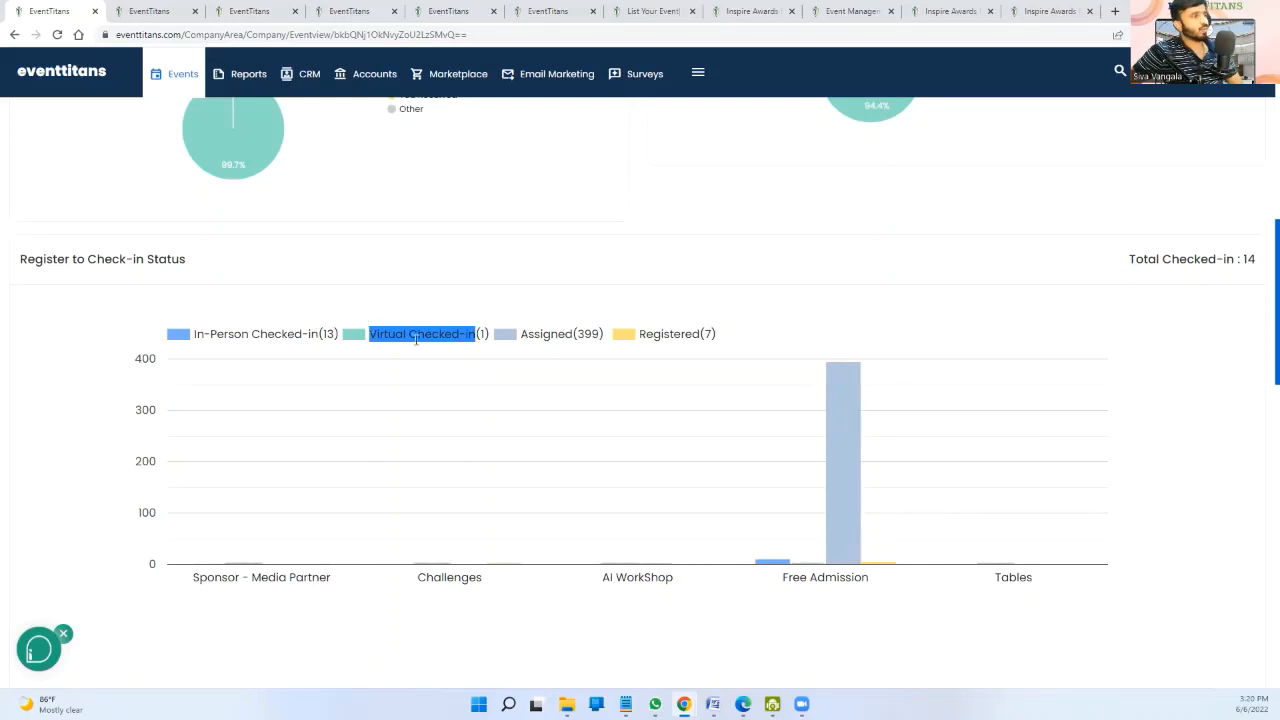
- Examine the in-person checked-in, virtual checked-in, assigned and registered categories of the Register to Check-in Status chart
click(203, 338)
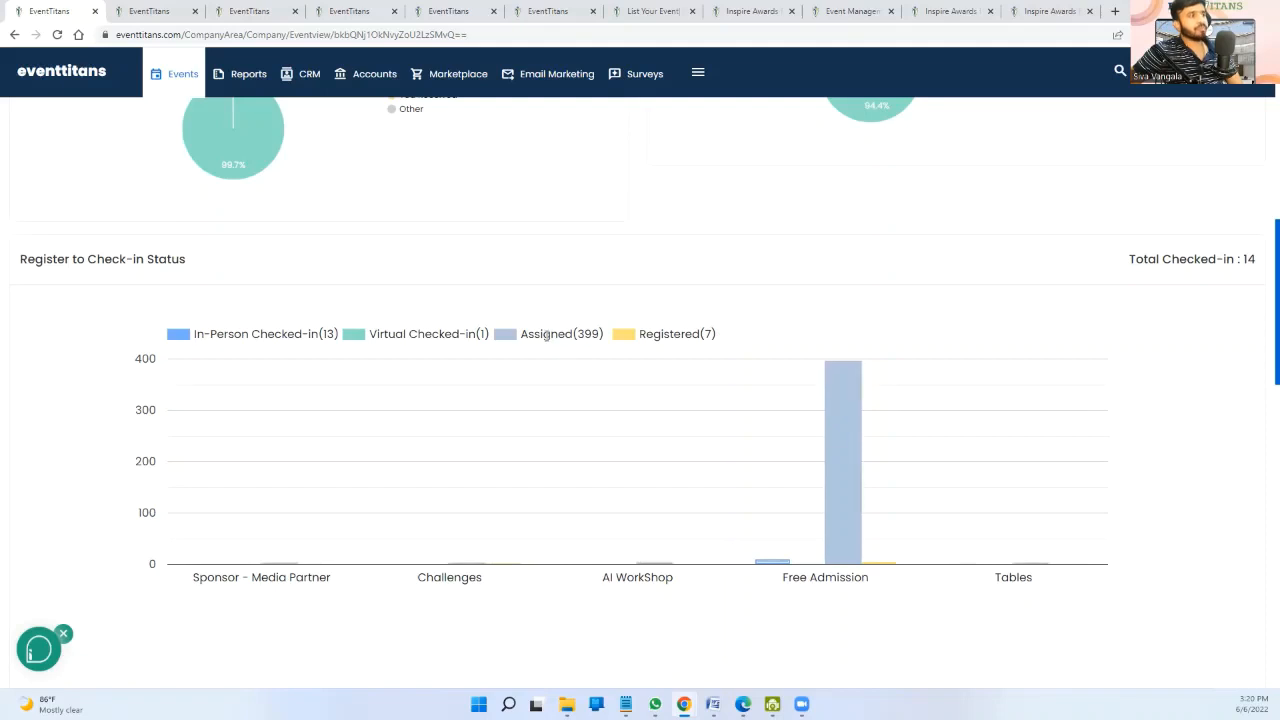
double_click(546, 336)
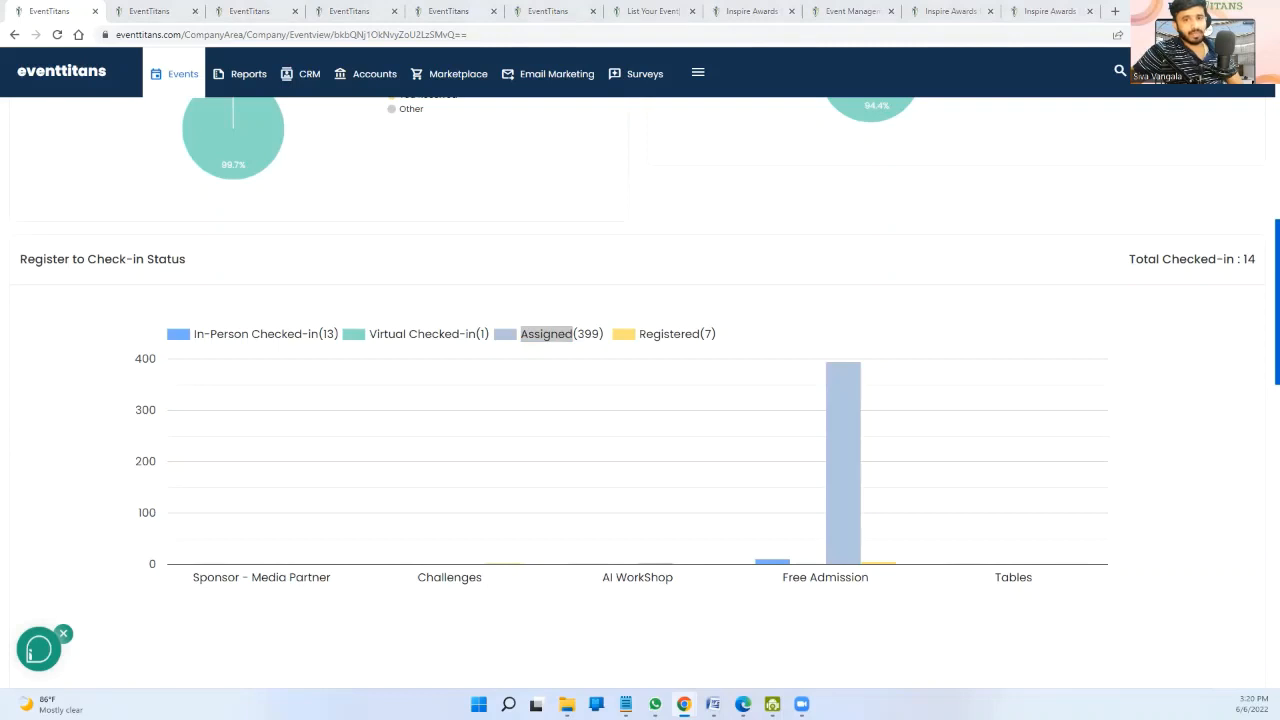
click(587, 298)
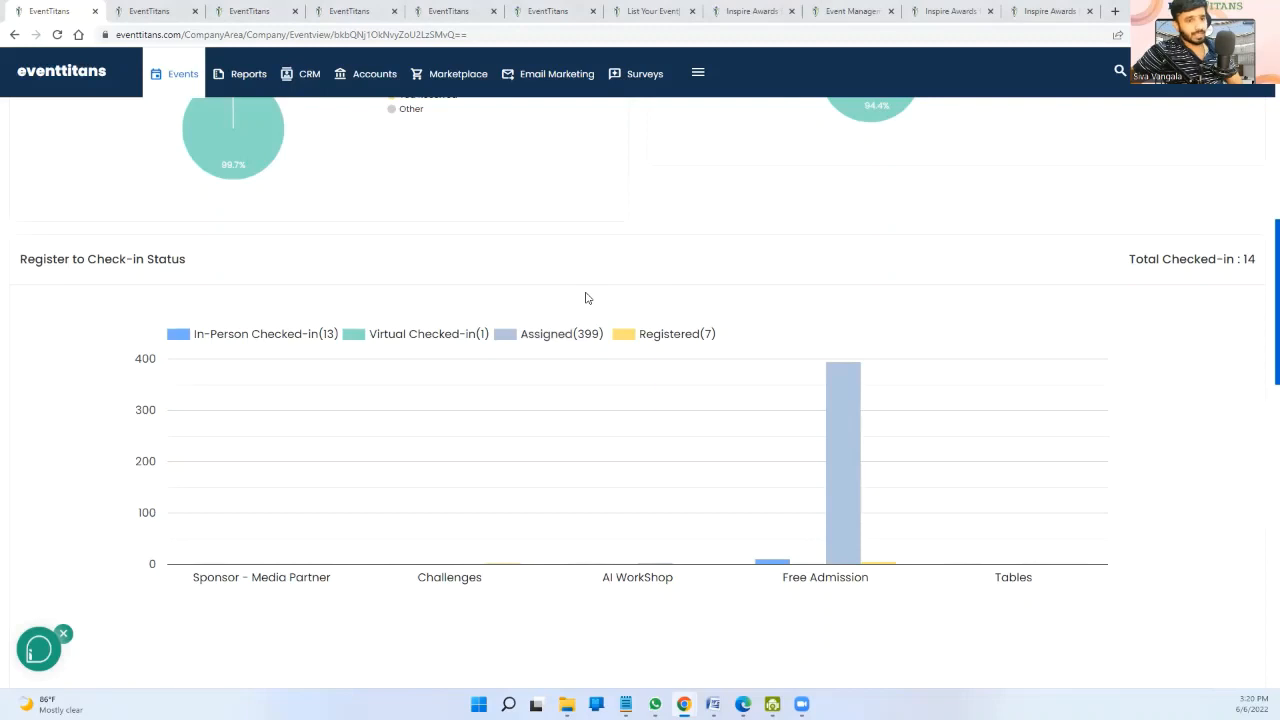
double_click(671, 336)
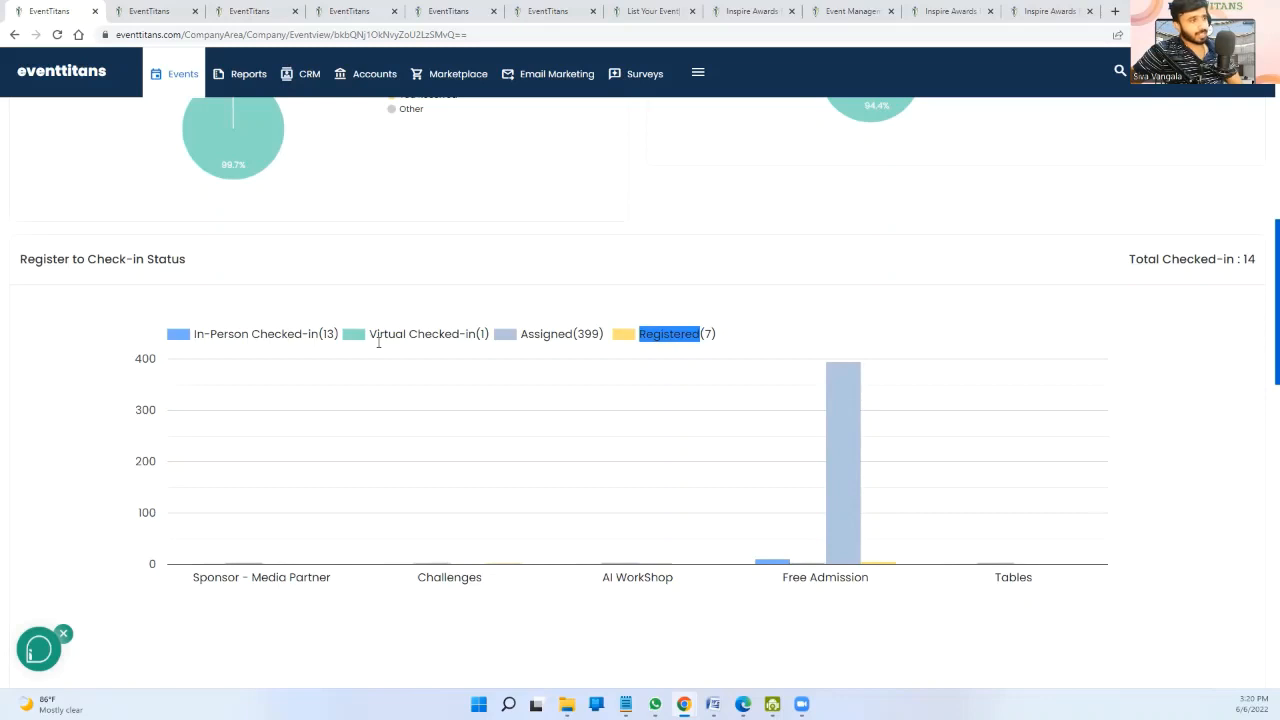
drag(372, 334, 491, 337)
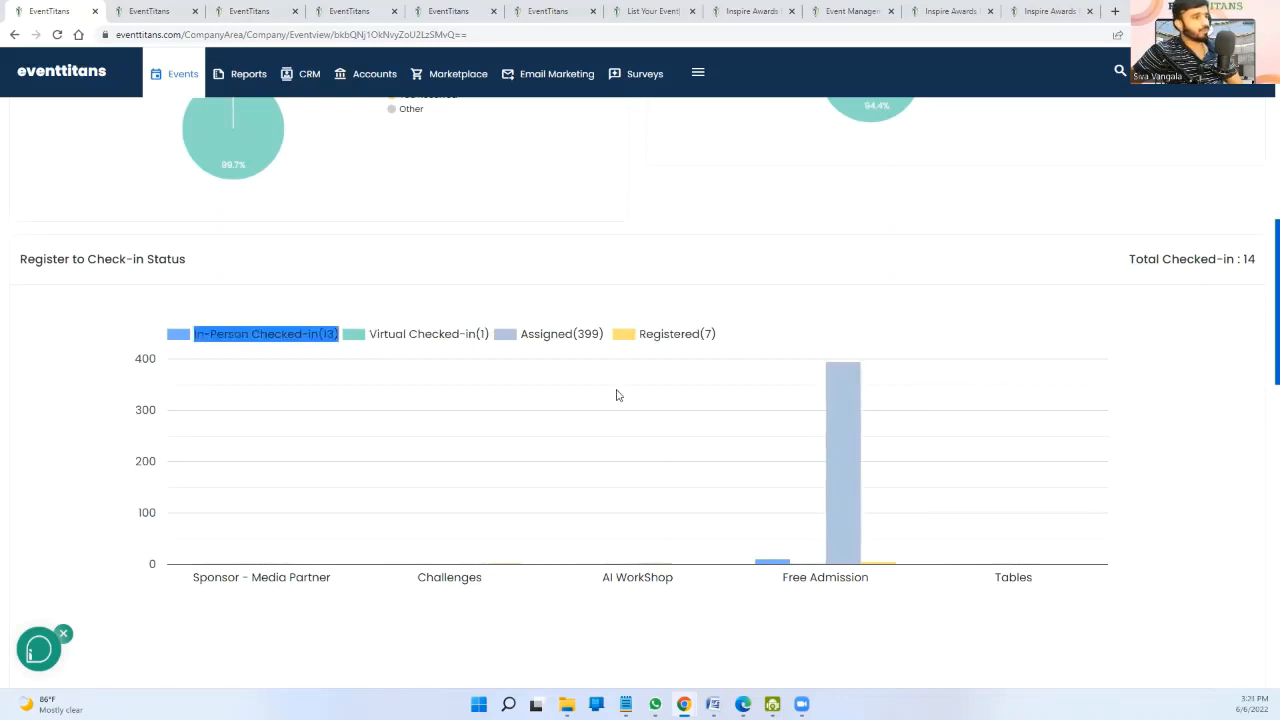
- Review the dashboard's payment figures and the Sales Amount by Tickets Category chart, and return to the dashboard's beginning
scroll(767, 350, down, 1)
scroll(767, 350, up, 4)
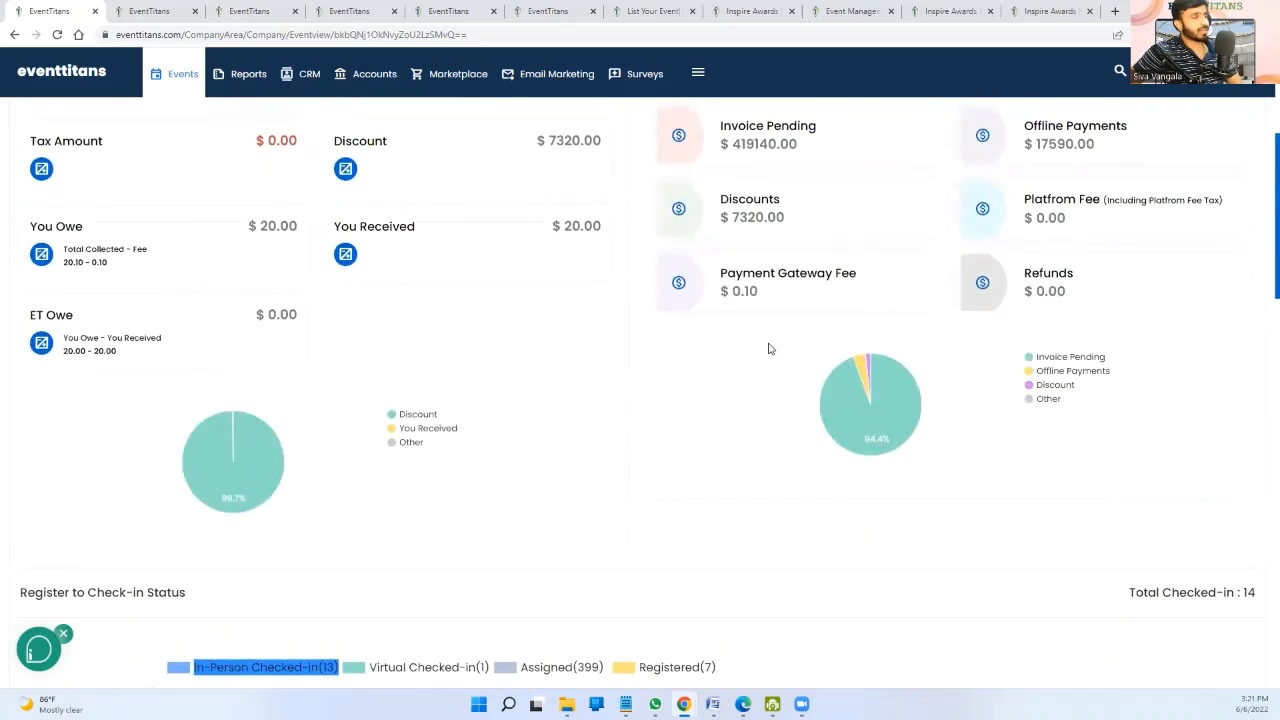
scroll(769, 348, up, 3)
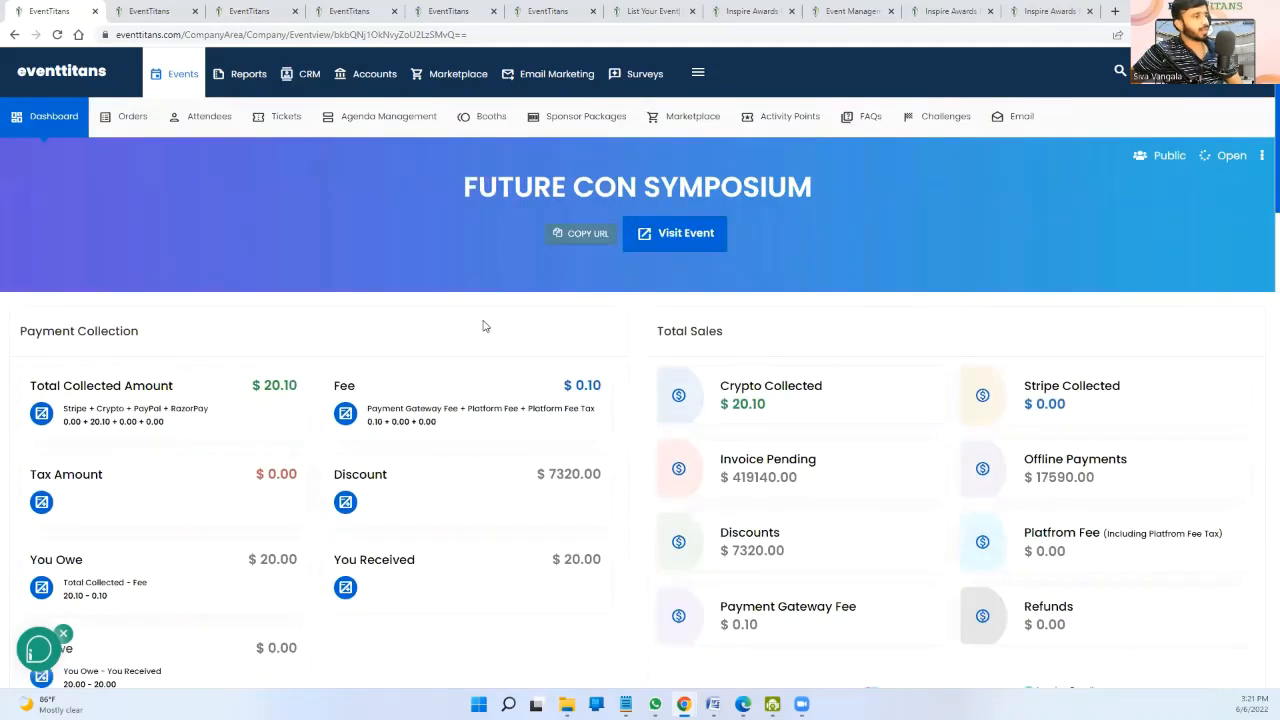
scroll(1225, 278, down, 10)
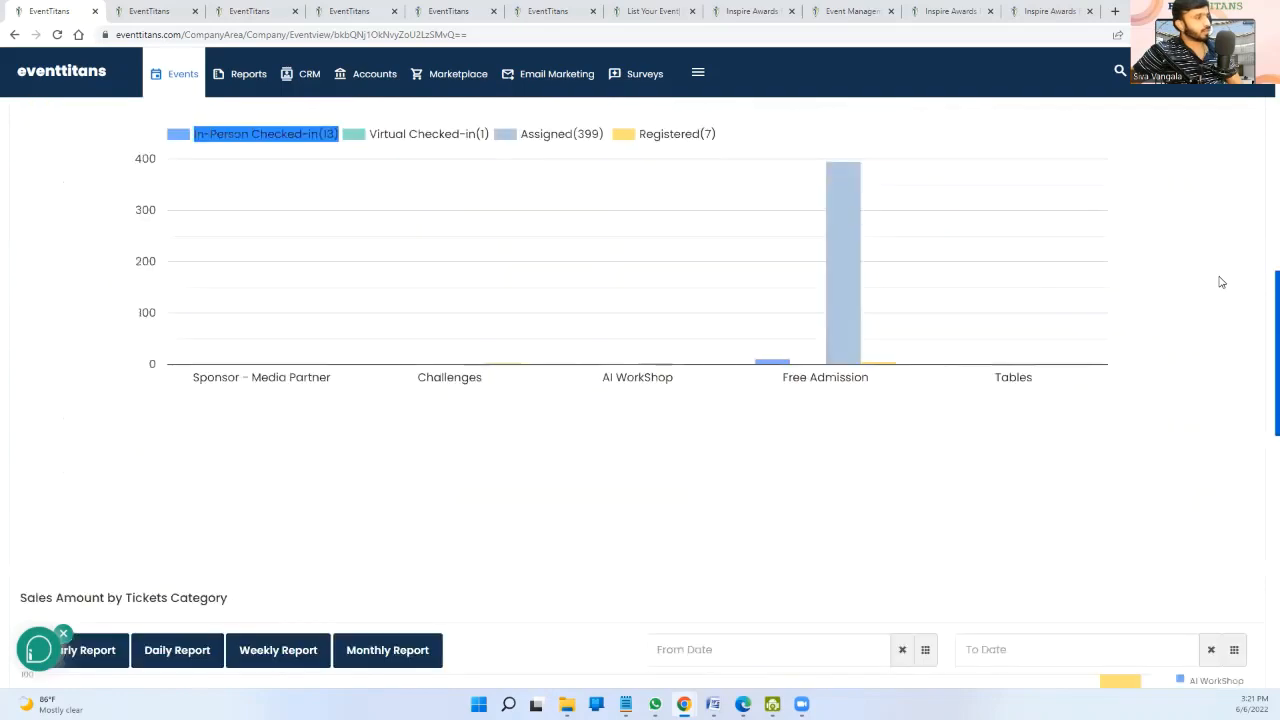
scroll(1220, 280, down, 3)
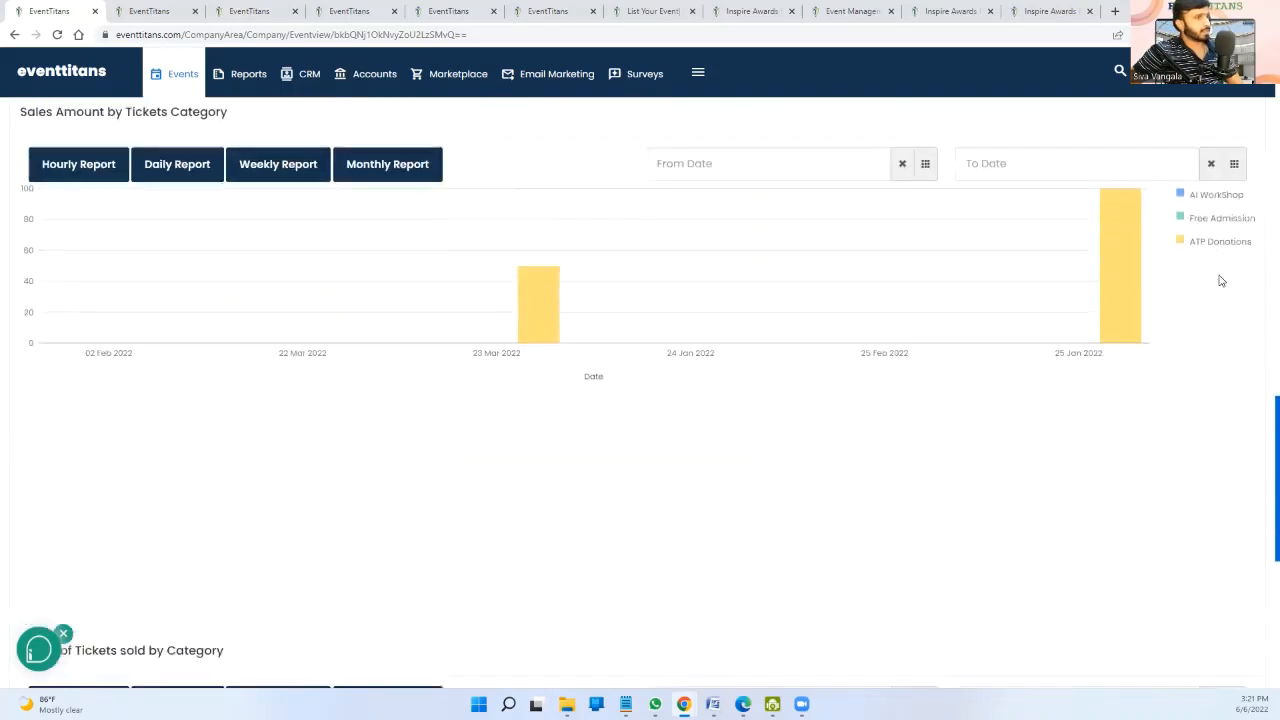
scroll(1220, 280, up, 12)
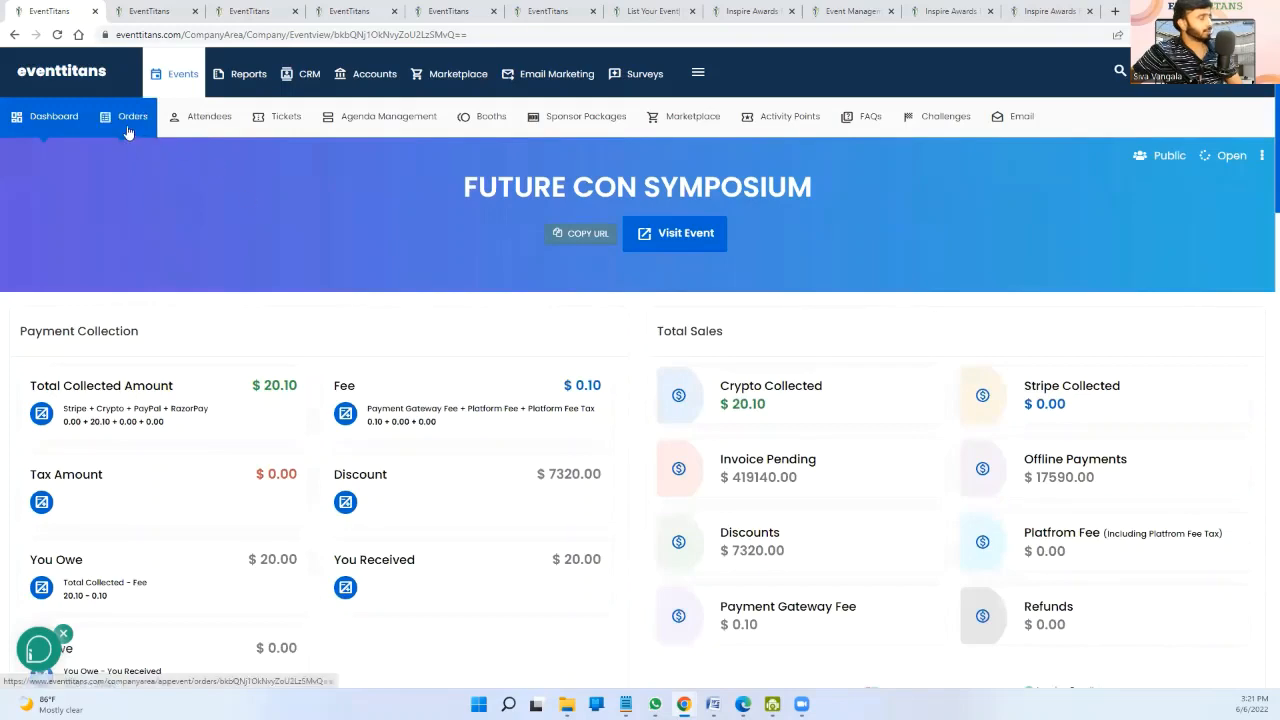
- Open the event's orders, show the available actions for the first order, and view its Add Notes form without saving
click(128, 128)
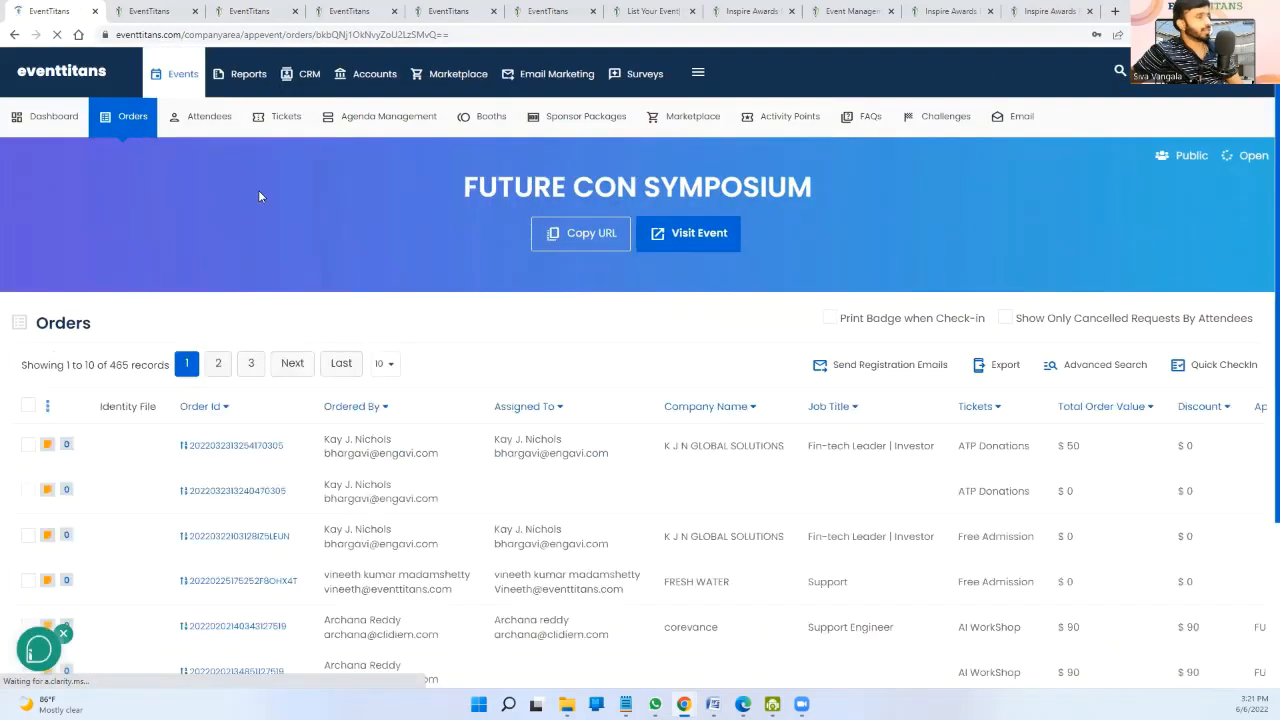
click(28, 446)
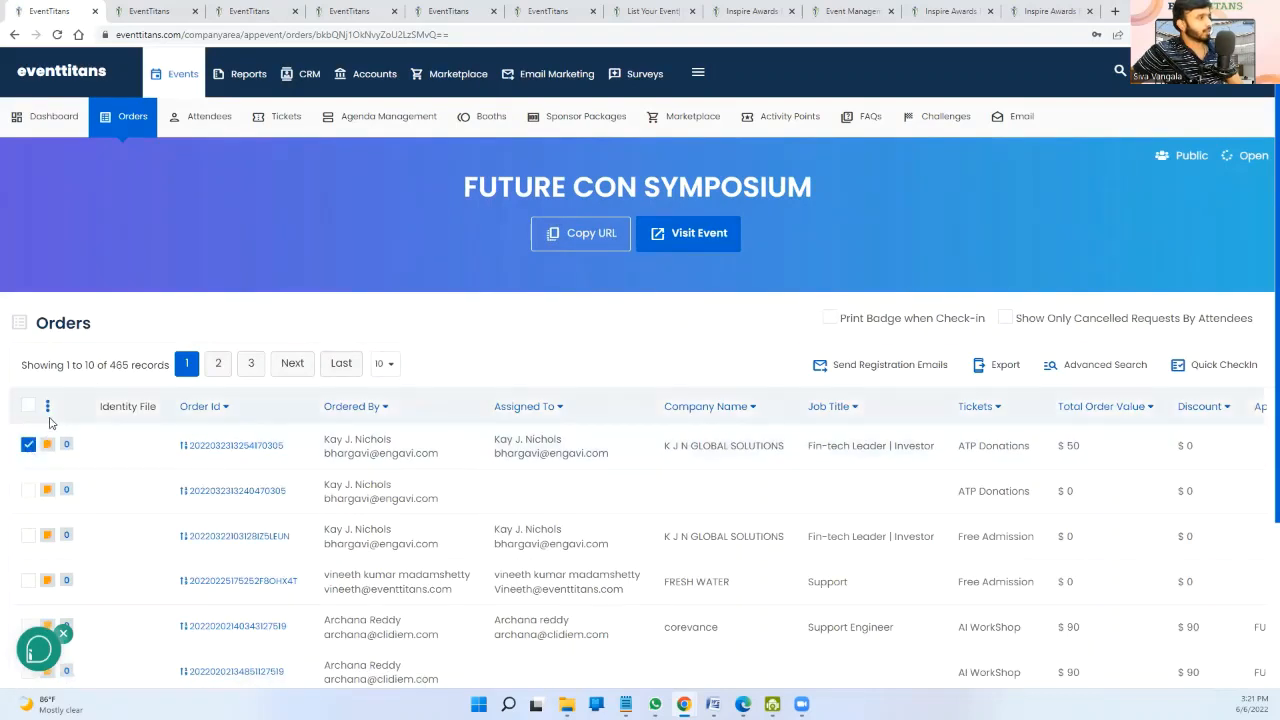
click(47, 406)
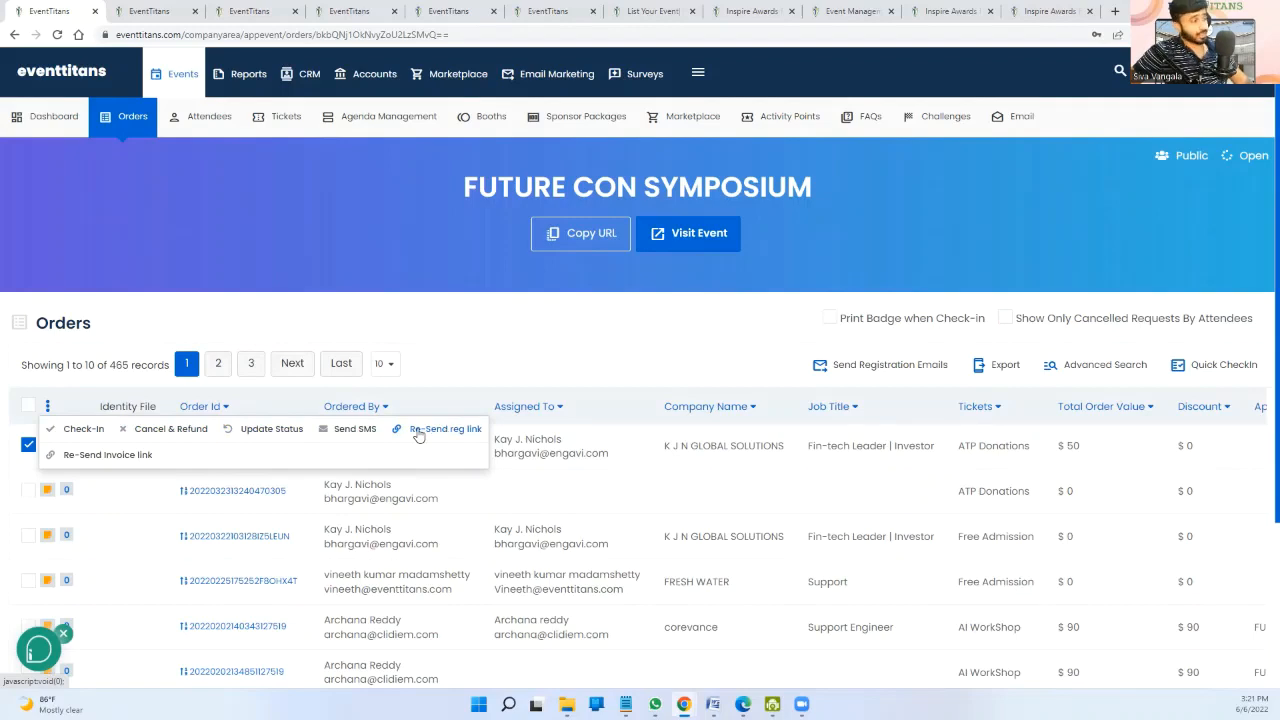
click(147, 320)
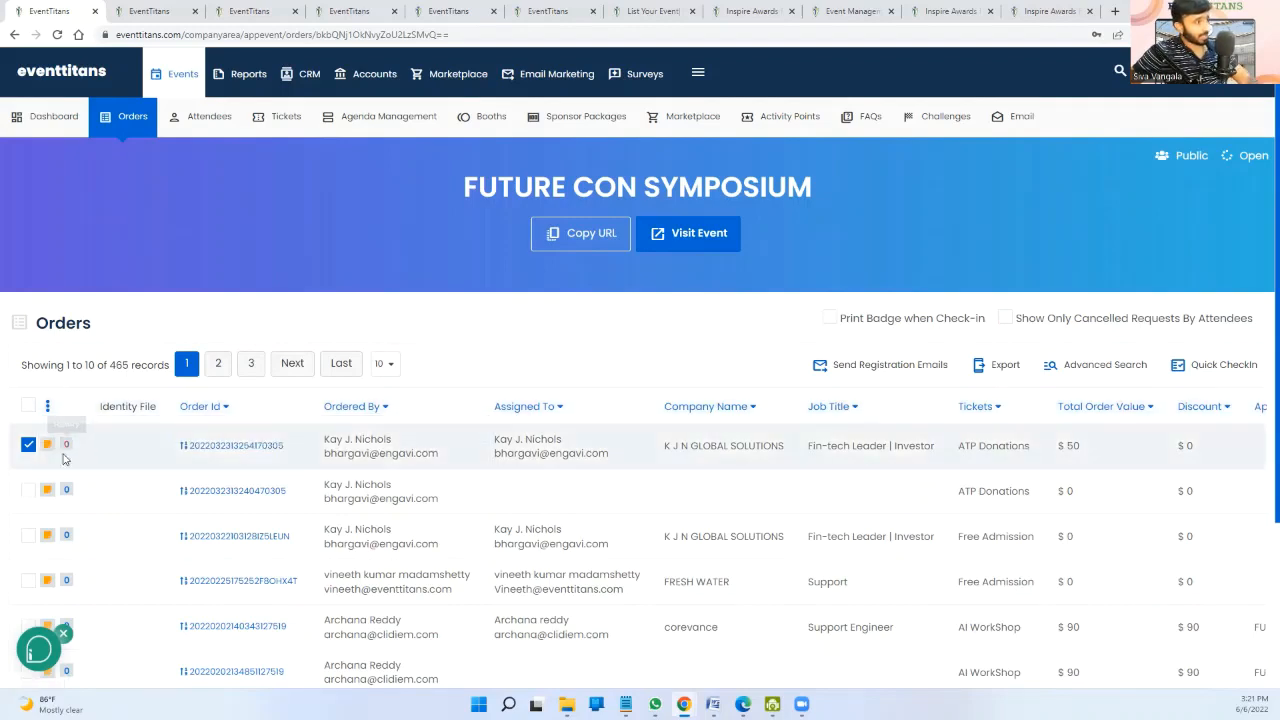
click(48, 446)
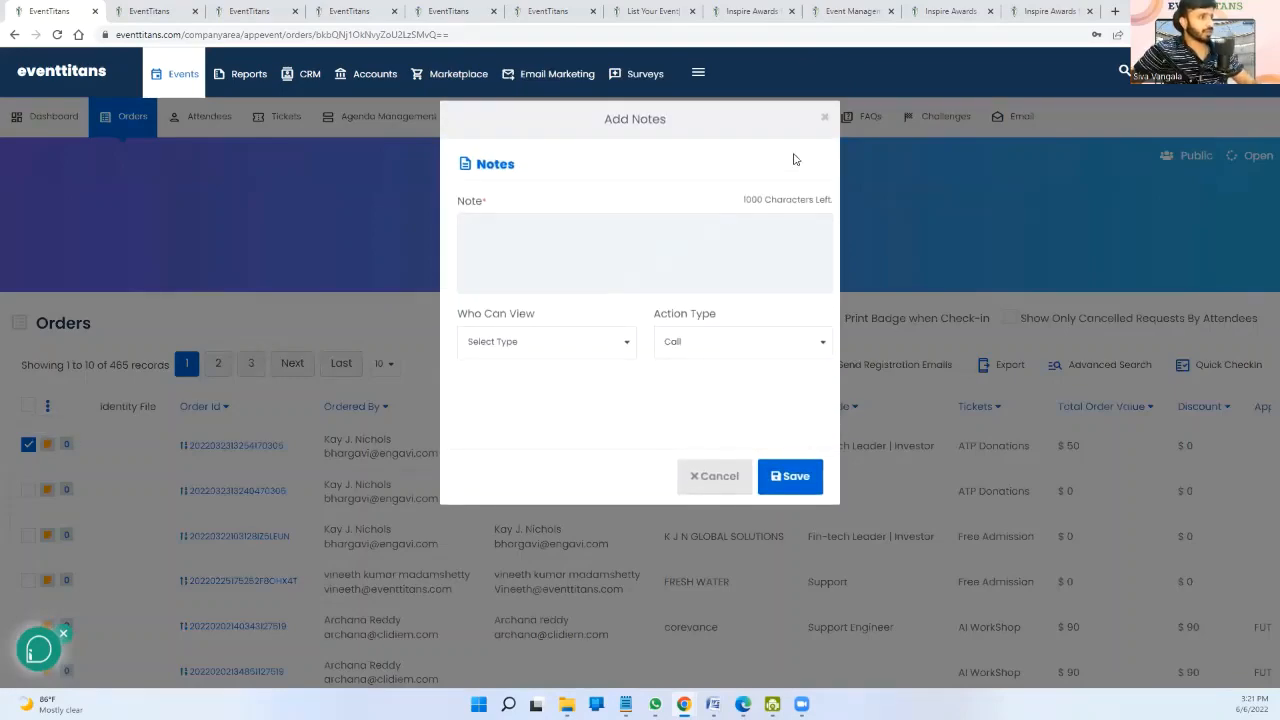
click(824, 117)
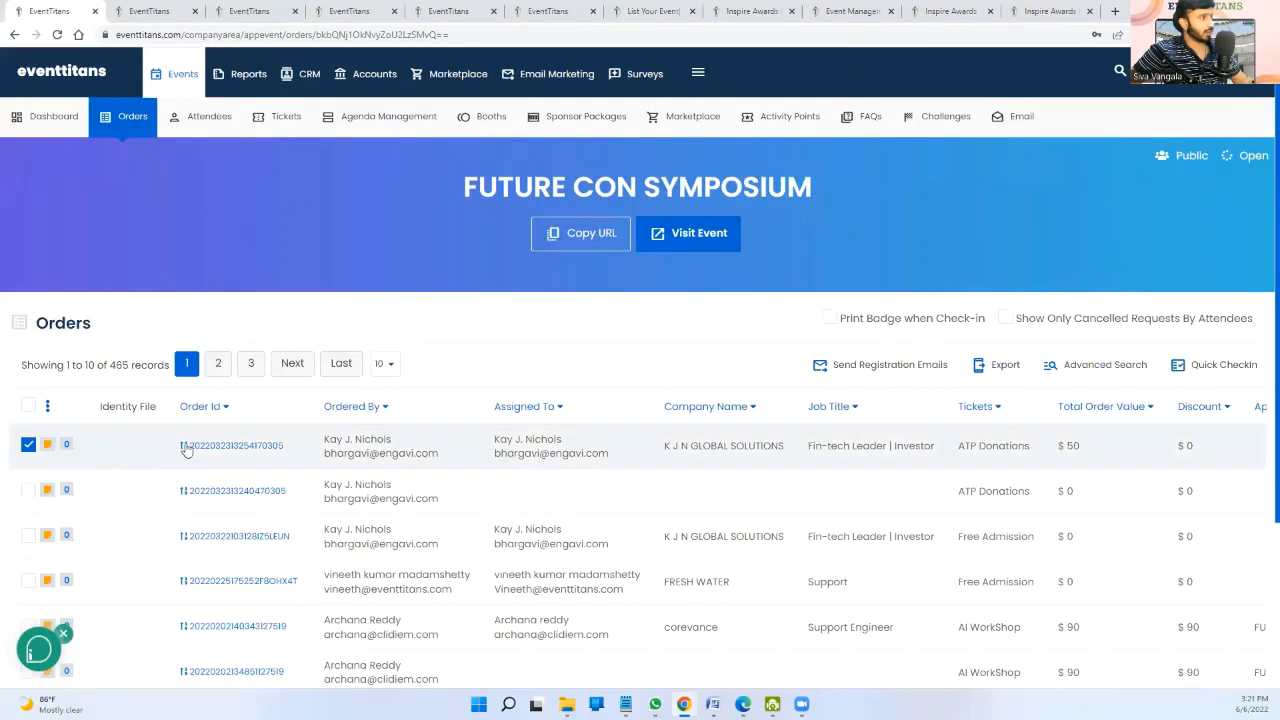
- Expand the first order's ticket details and review its attendee, ticket status, registered date and registration link fields
click(237, 446)
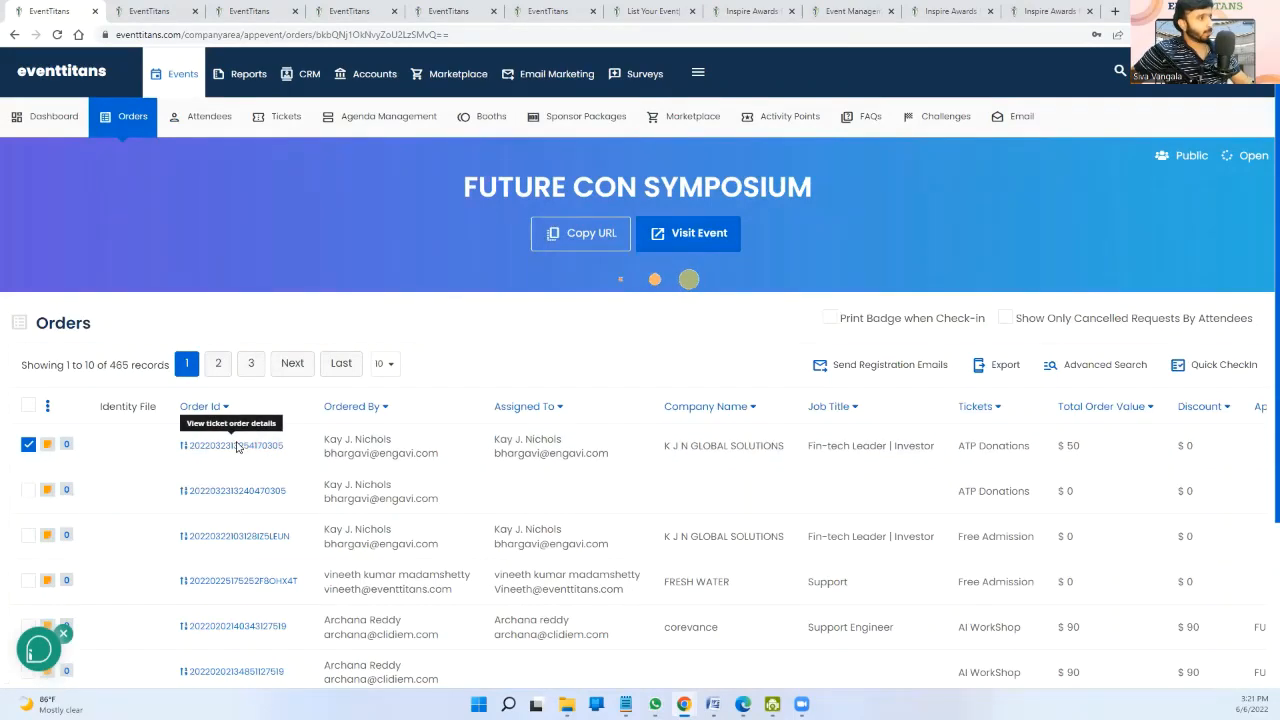
scroll(277, 560, down, 2)
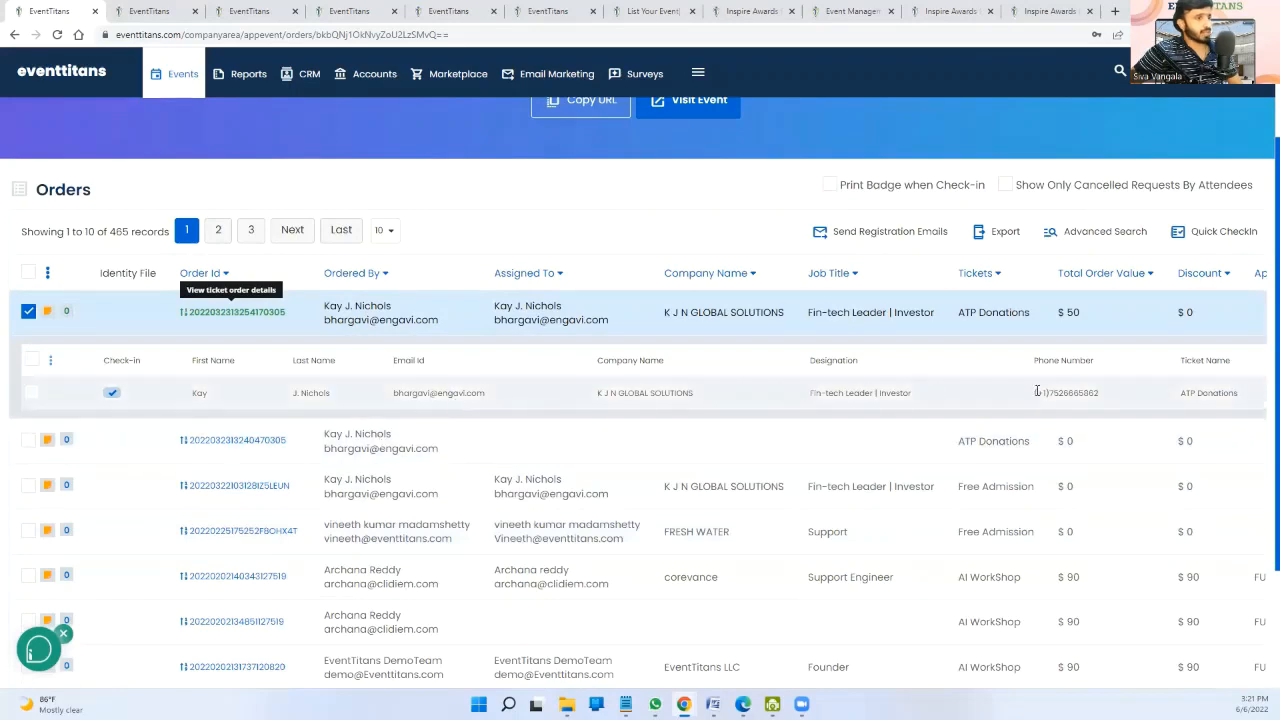
scroll(1040, 390, right, 10)
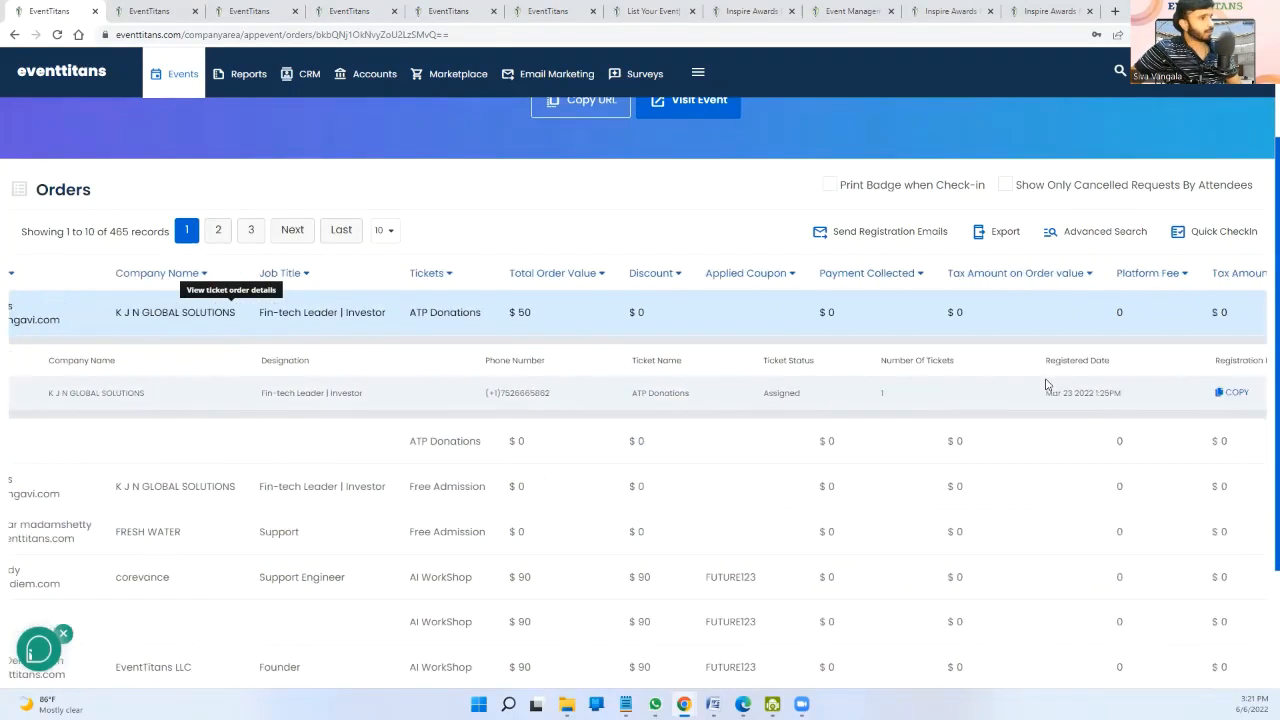
scroll(1047, 385, right, 3)
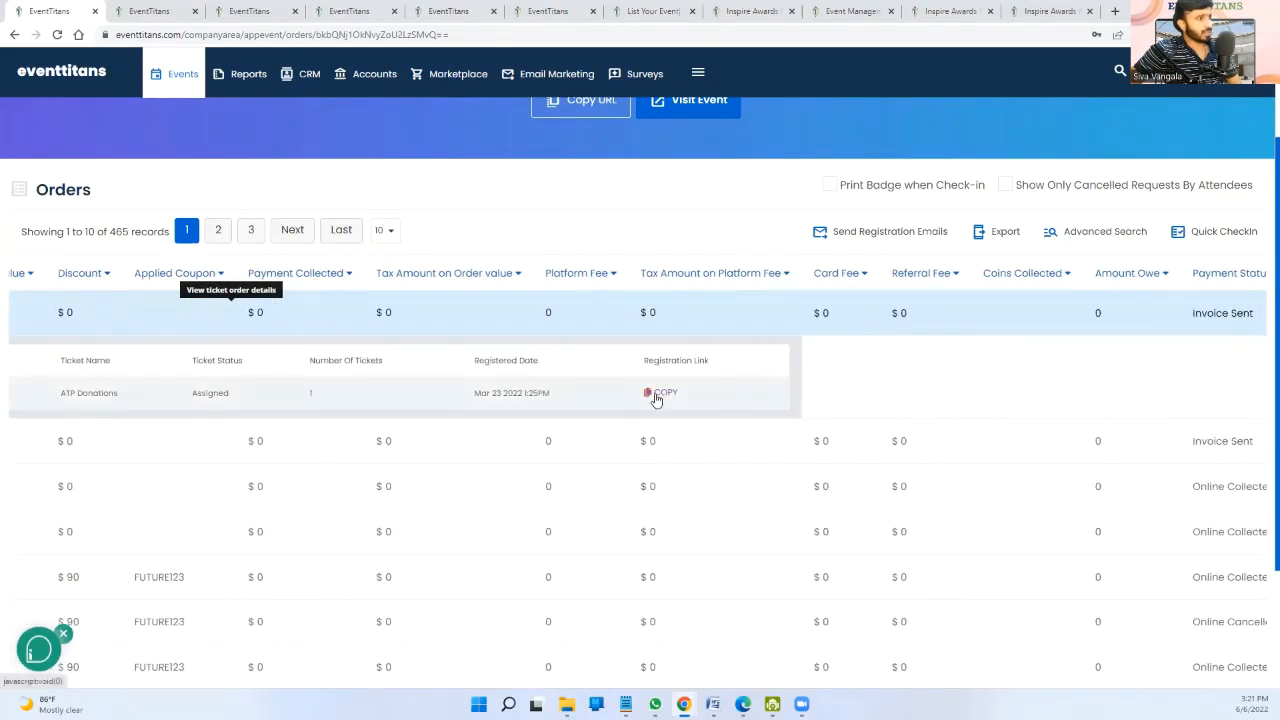
scroll(652, 399, left, 5)
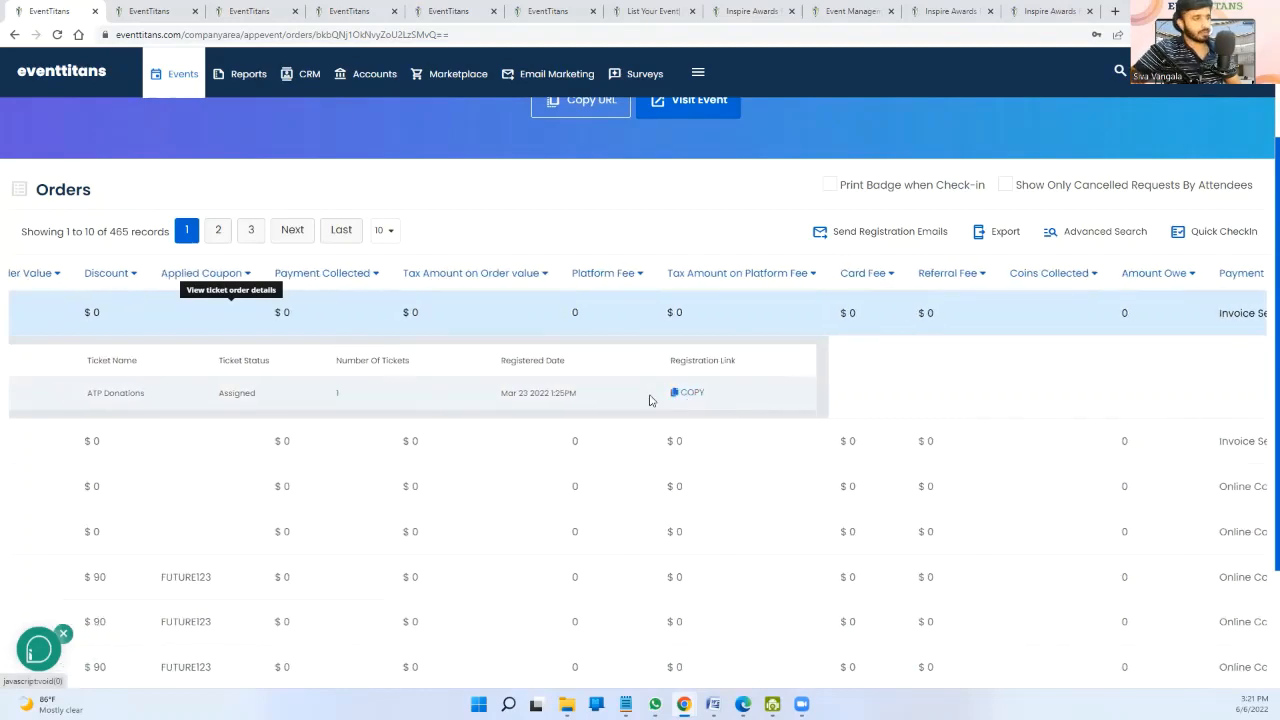
scroll(649, 400, left, 8)
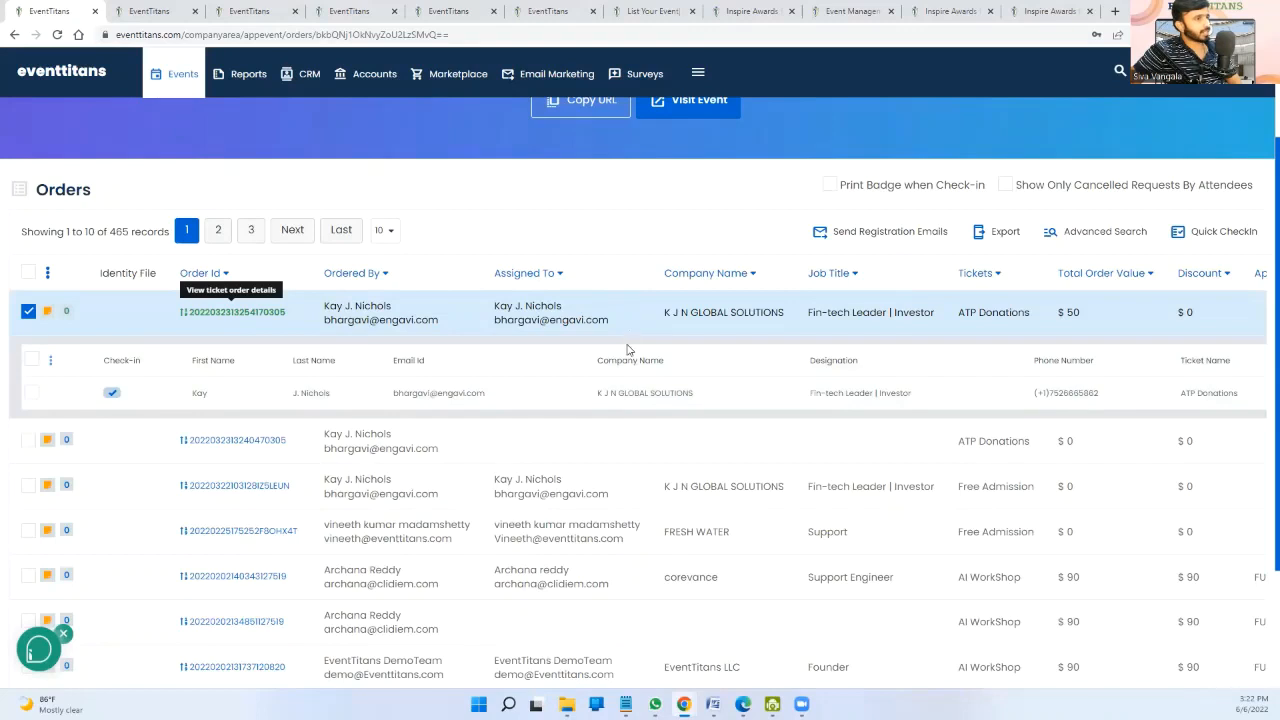
scroll(492, 215, up, 2)
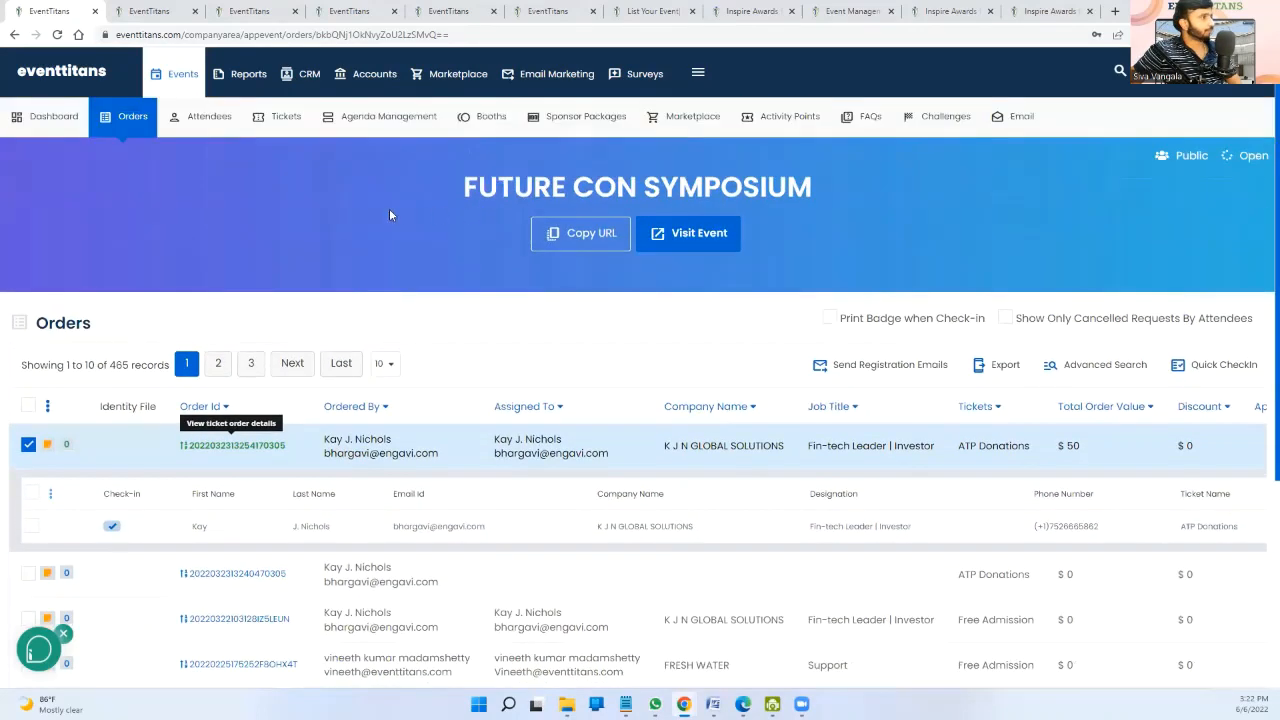
- Open the event's attendees list and review the statuses, contact details, number of tickets, activity points and purchase dates
click(202, 118)
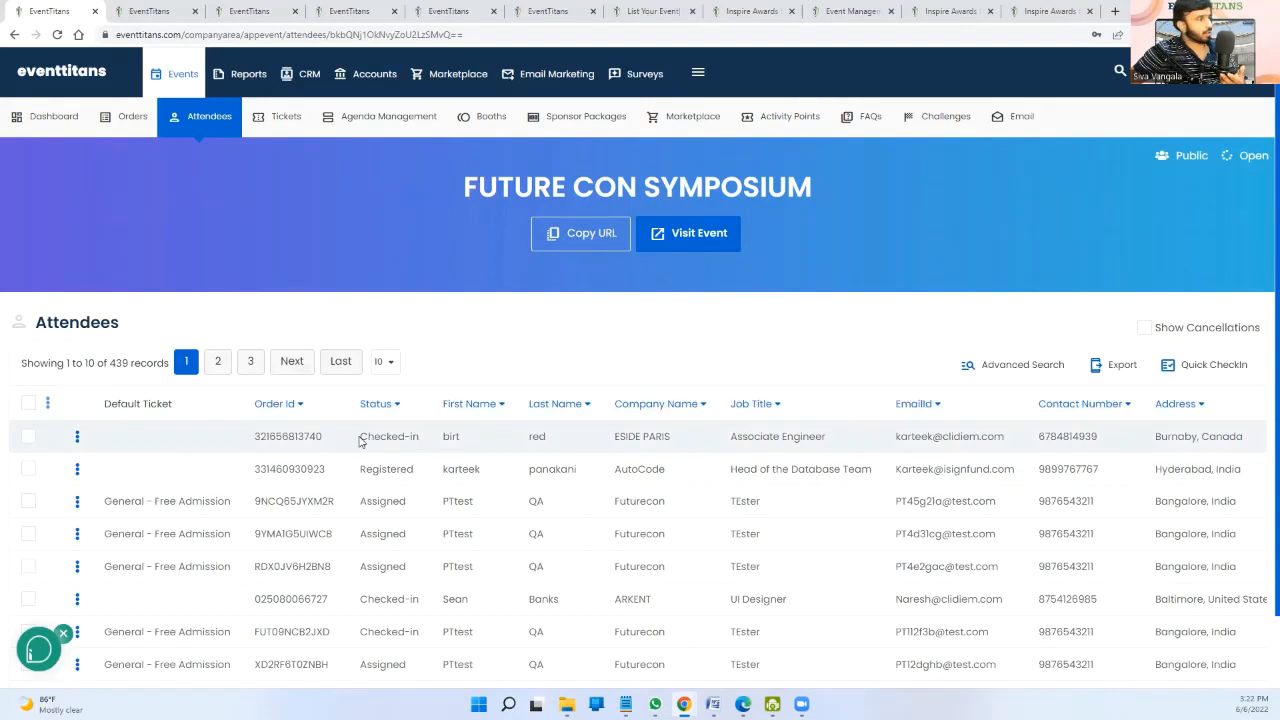
drag(360, 441, 432, 441)
drag(357, 470, 427, 474)
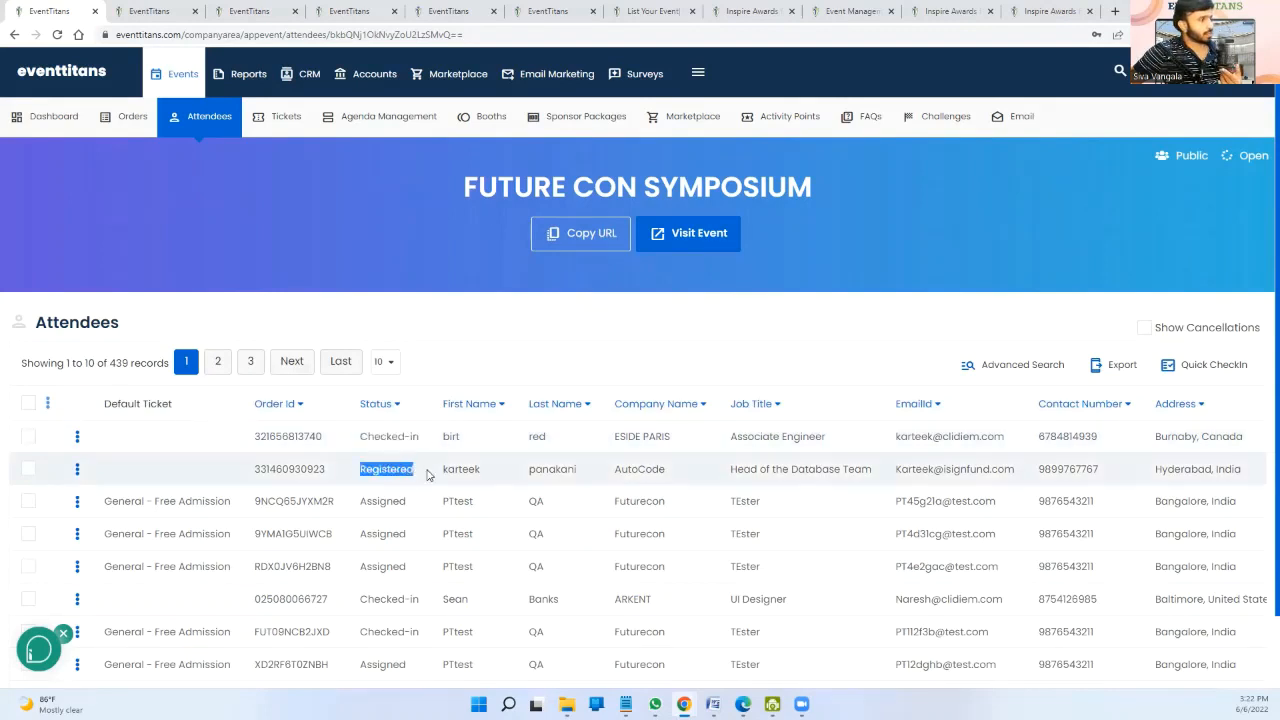
scroll(408, 503, down, 1)
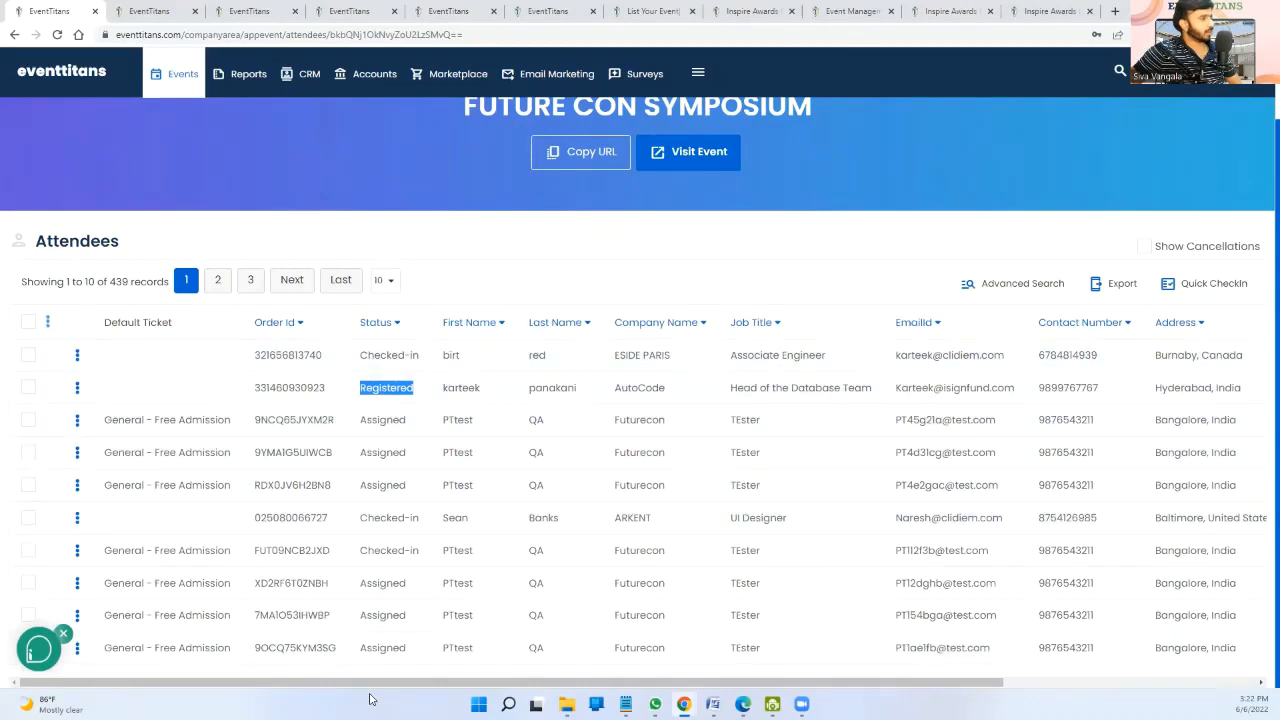
drag(351, 686, 626, 695)
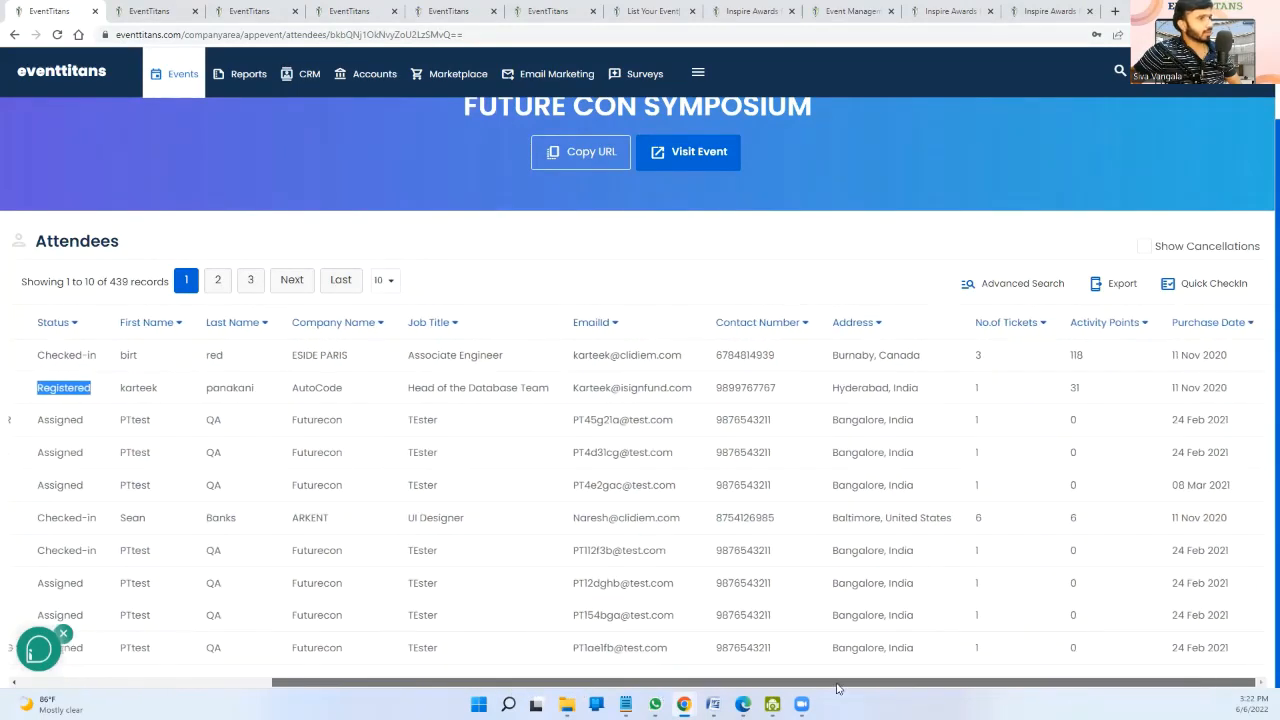
drag(838, 687, 586, 687)
scroll(348, 214, up, 3)
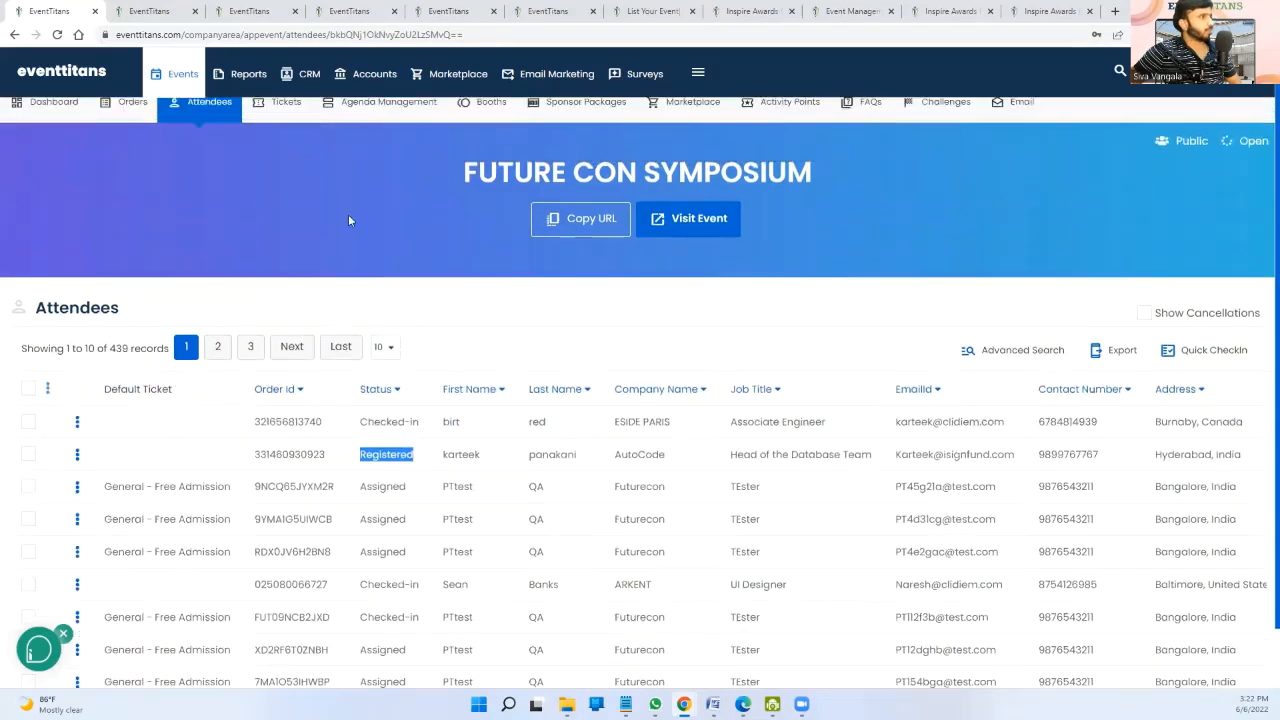
- View the event's ticket summary, and open its agenda list to examine the session columns through to Check-in
click(286, 117)
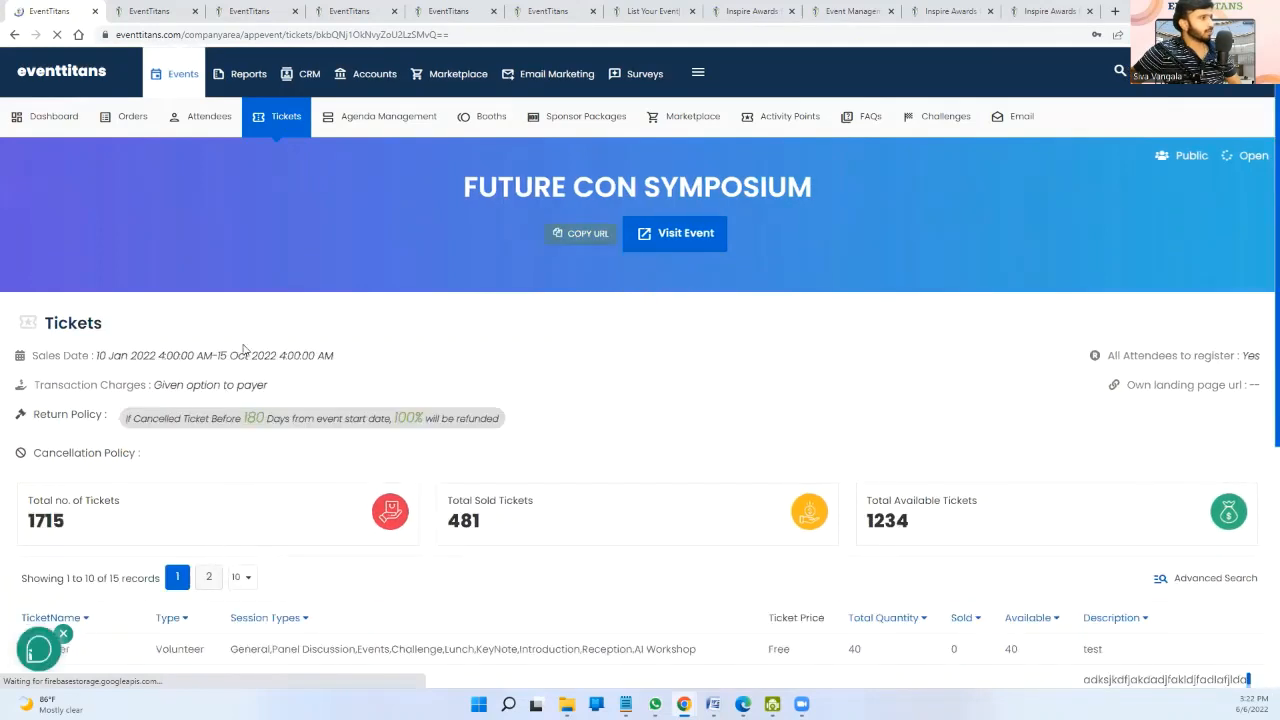
click(405, 124)
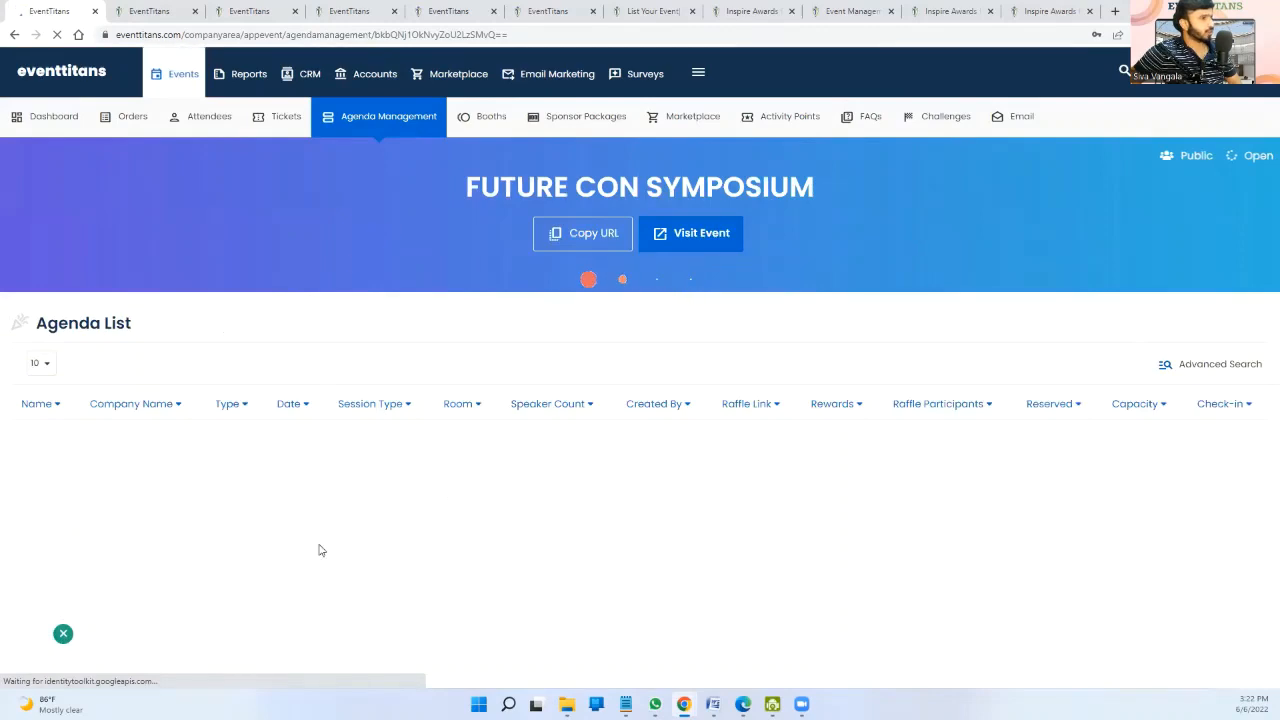
scroll(393, 648, down, 2)
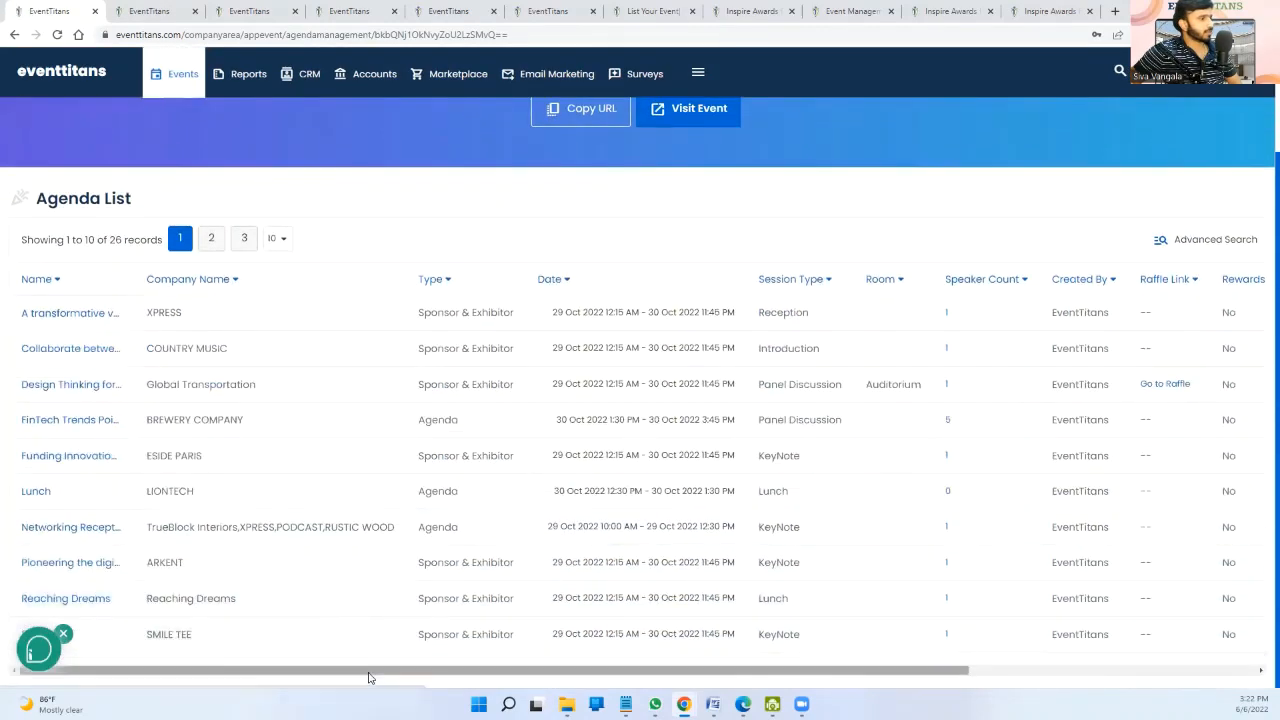
drag(366, 672, 767, 677)
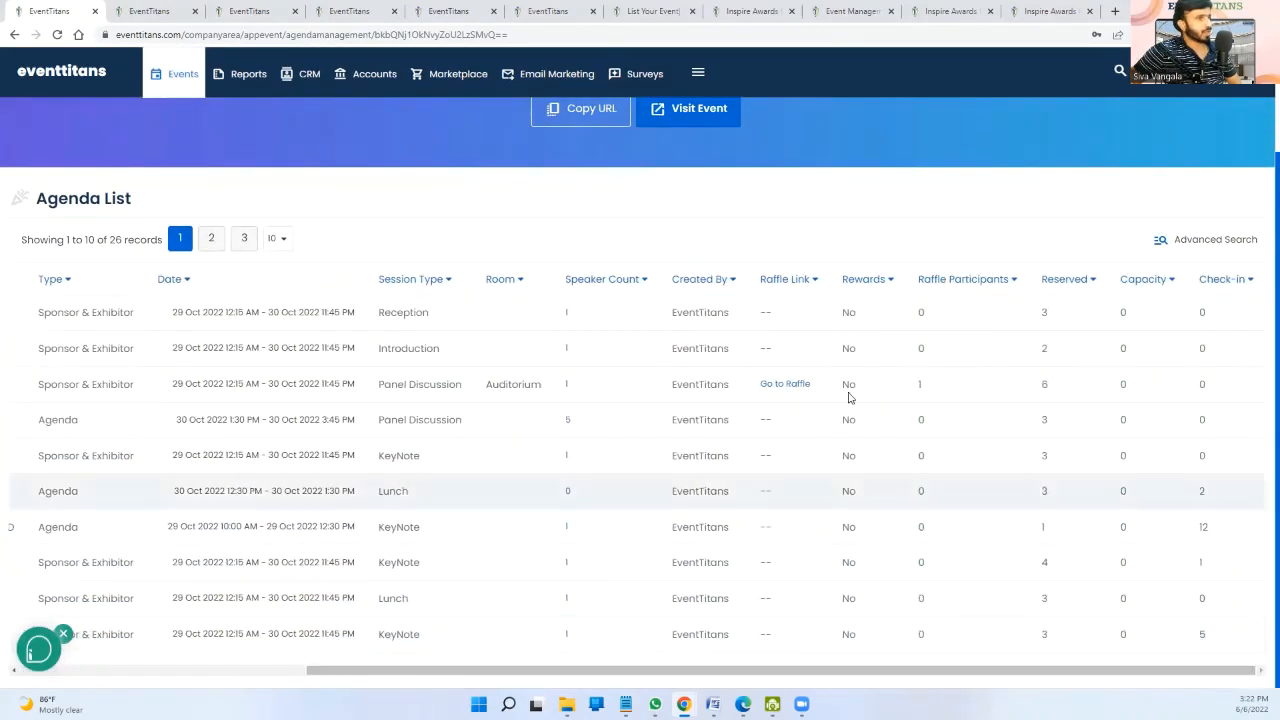
- Show and hide the agenda list's advanced search filters, and review its raffle, reserved, capacity and check-in columns
click(1212, 240)
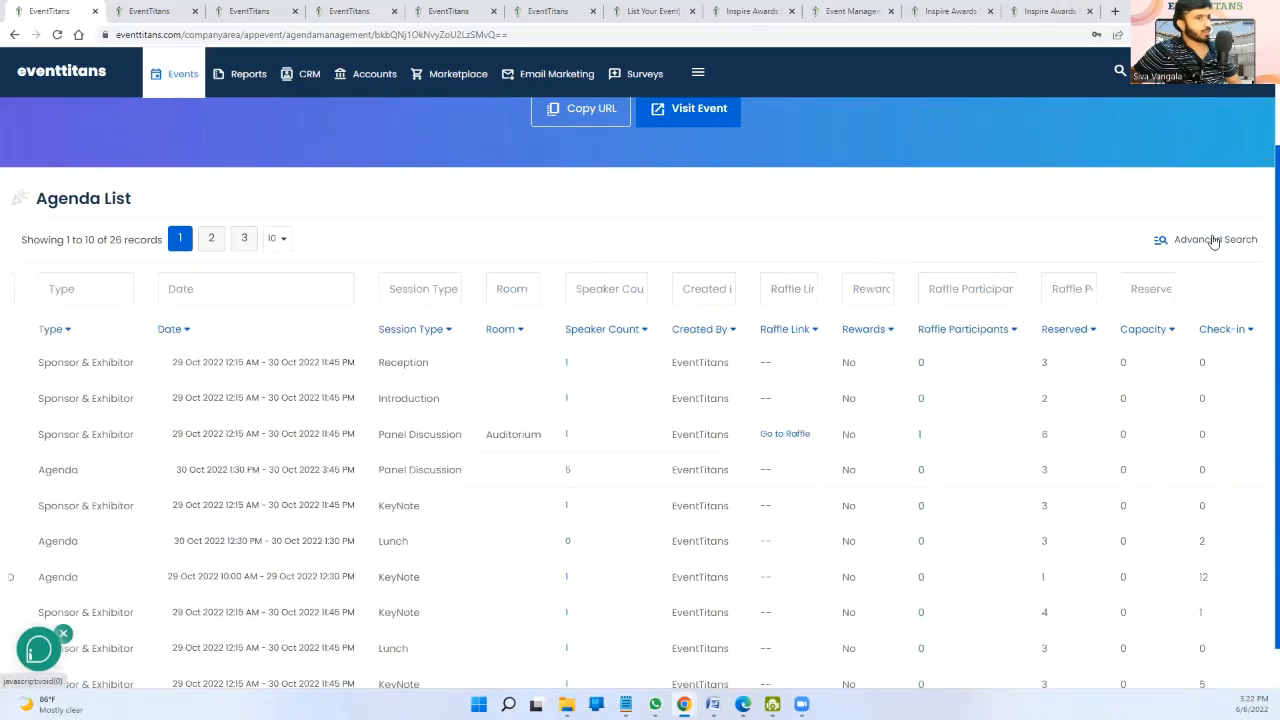
click(1212, 240)
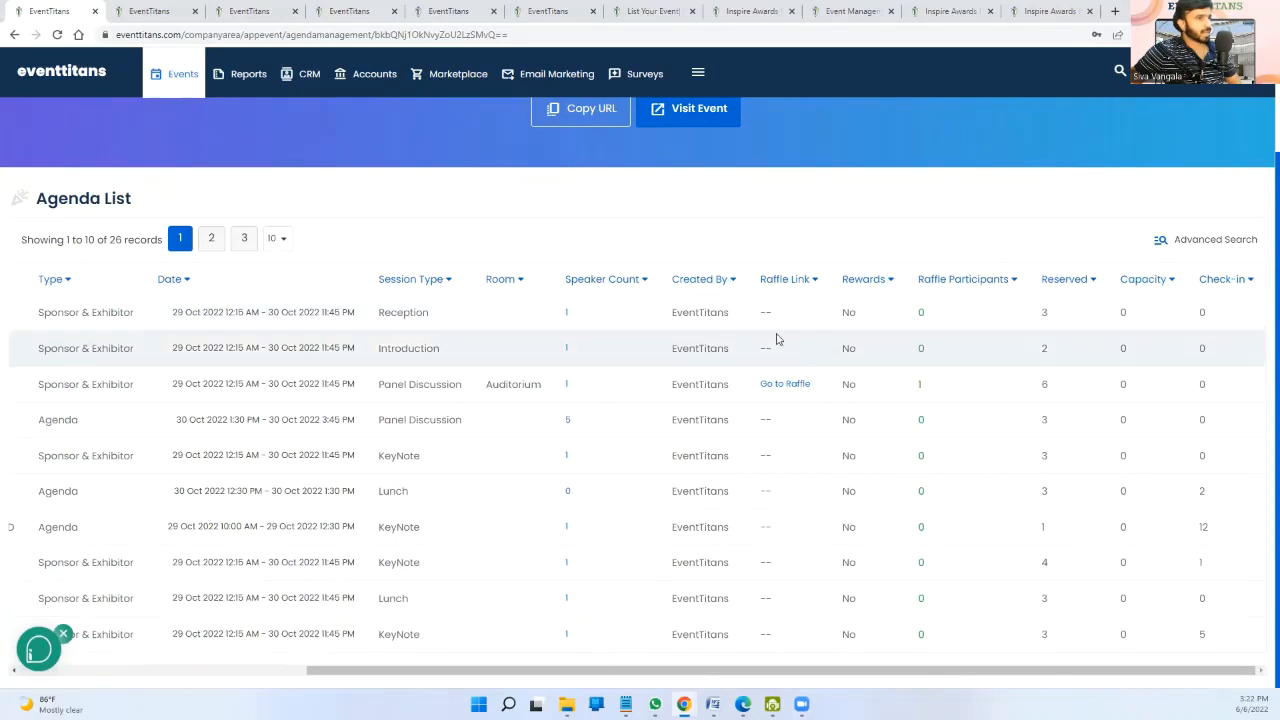
scroll(778, 339, up, 2)
scroll(1215, 460, down, 1)
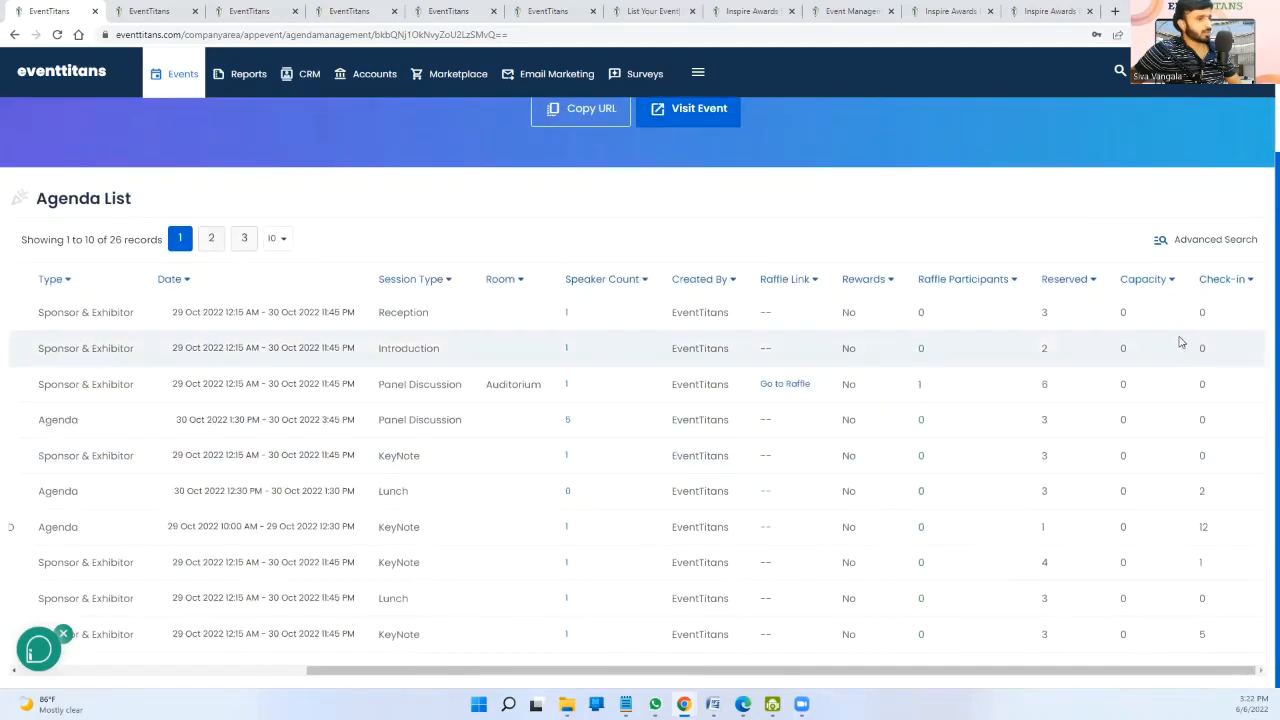
- Examine the check-in count of the keynote session starting 29 Oct 2022 10:00 AM in the agenda list
double_click(1203, 526)
scroll(500, 360, up, 1)
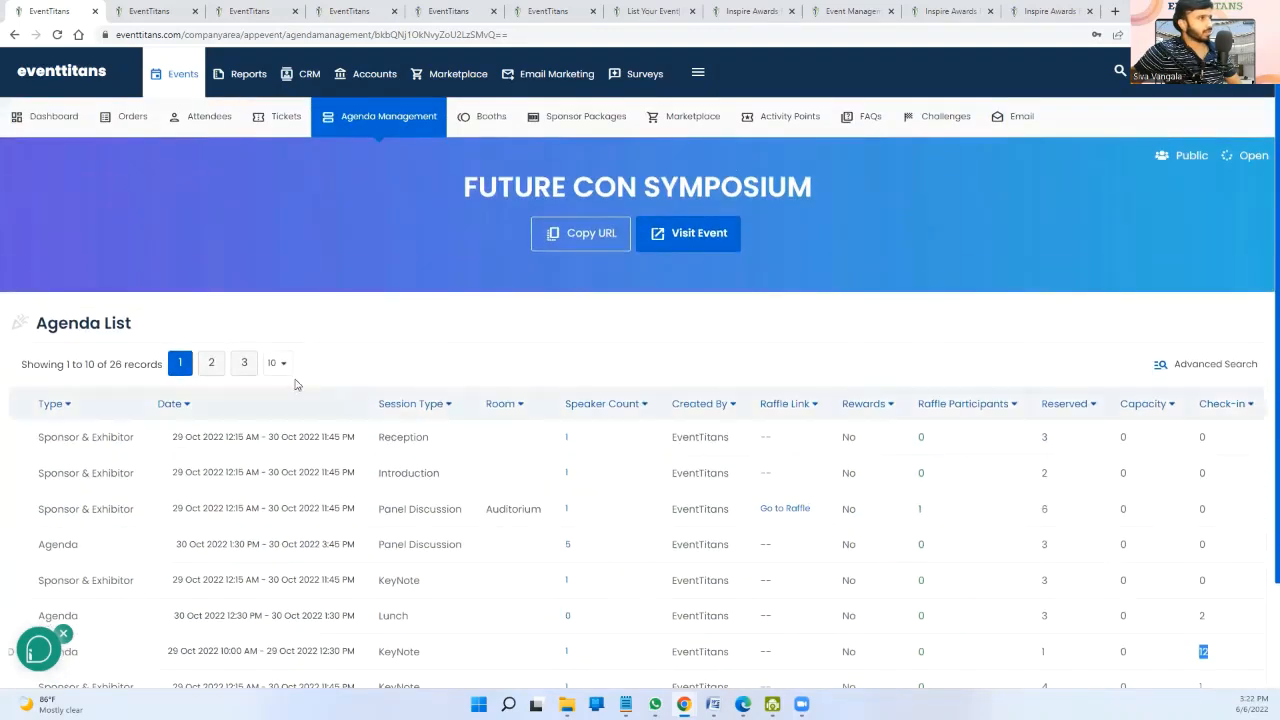
click(309, 336)
- View the event's booths, reserve food booth A123 (12Ft * 12Ft), and check its status and the option to un-reserve it
click(500, 118)
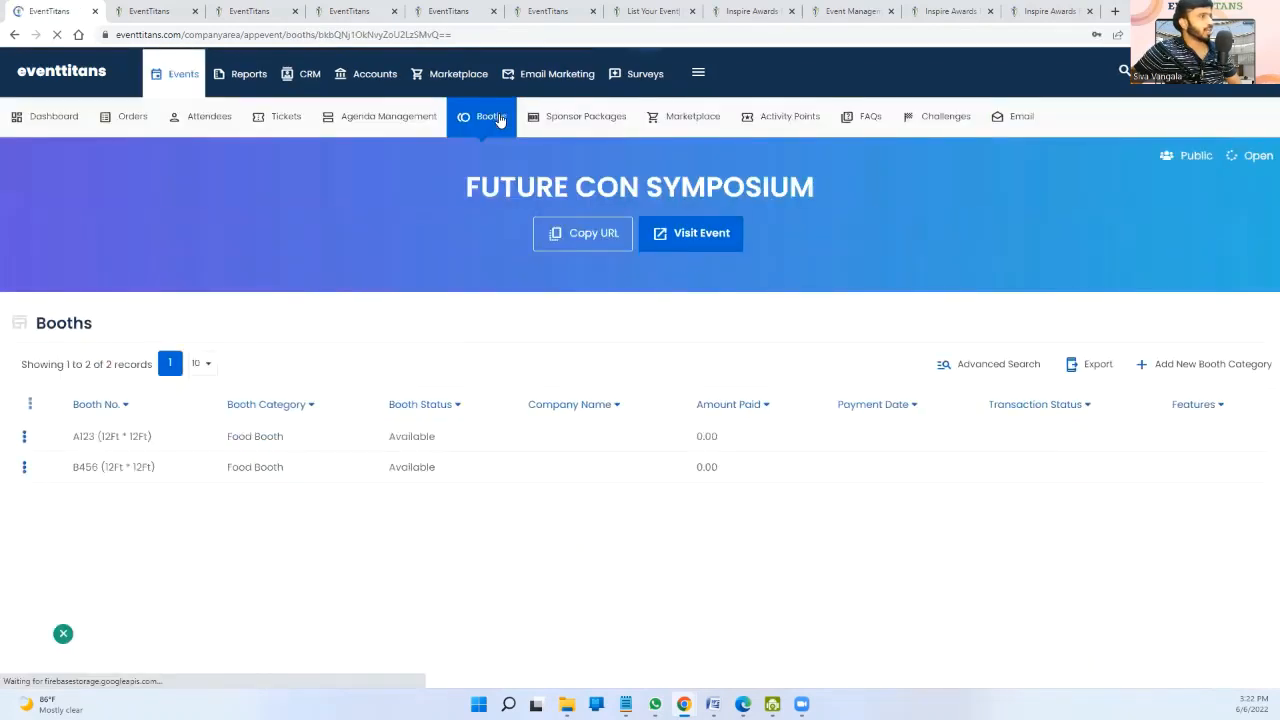
drag(66, 445, 165, 445)
drag(72, 480, 171, 481)
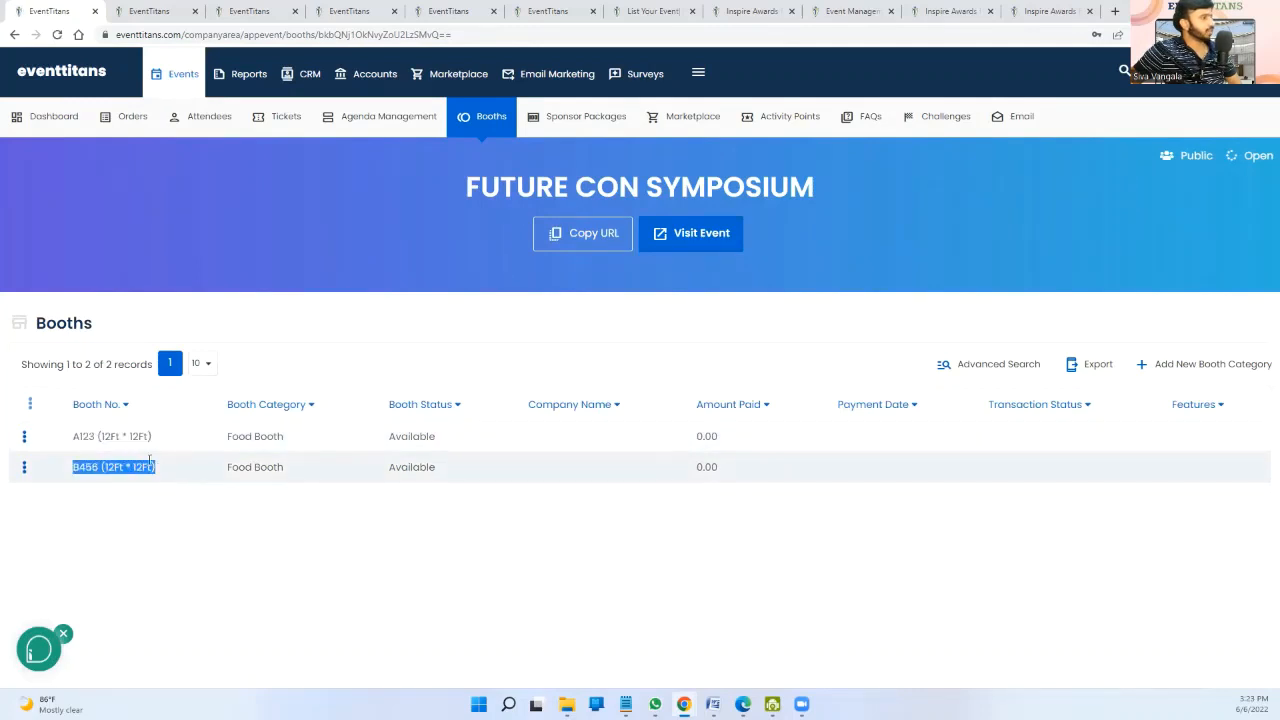
click(25, 438)
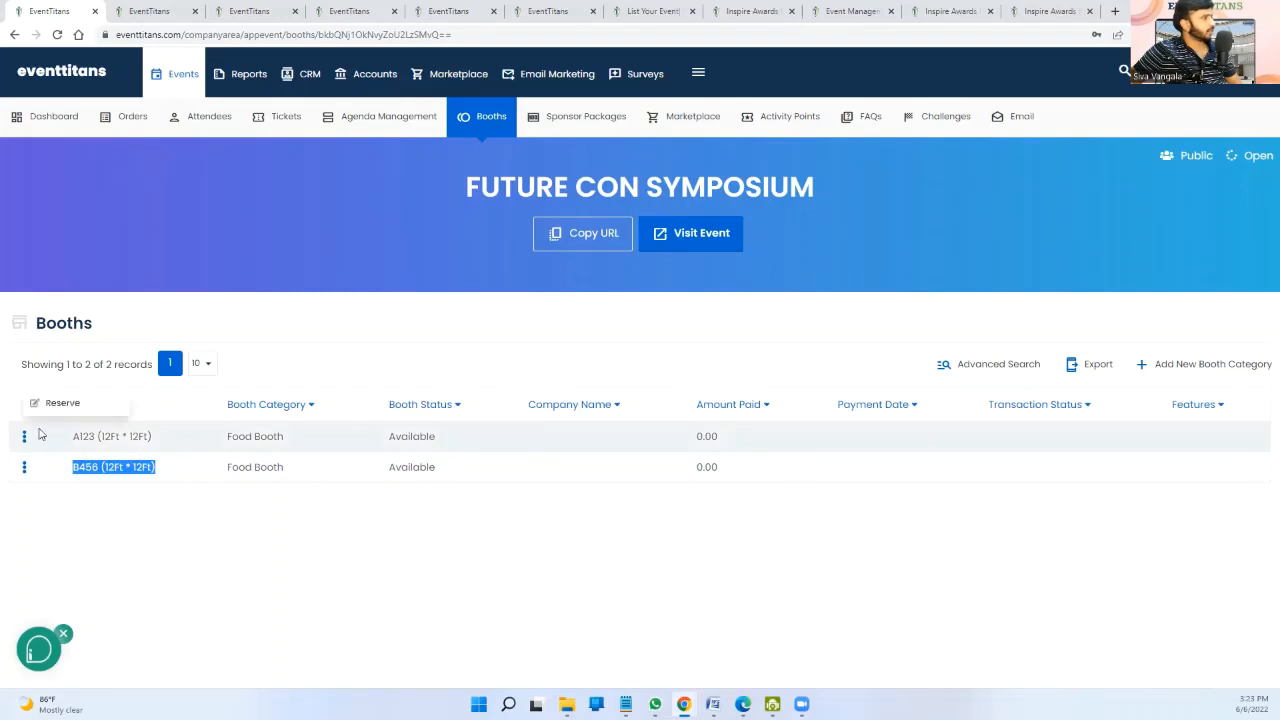
click(58, 403)
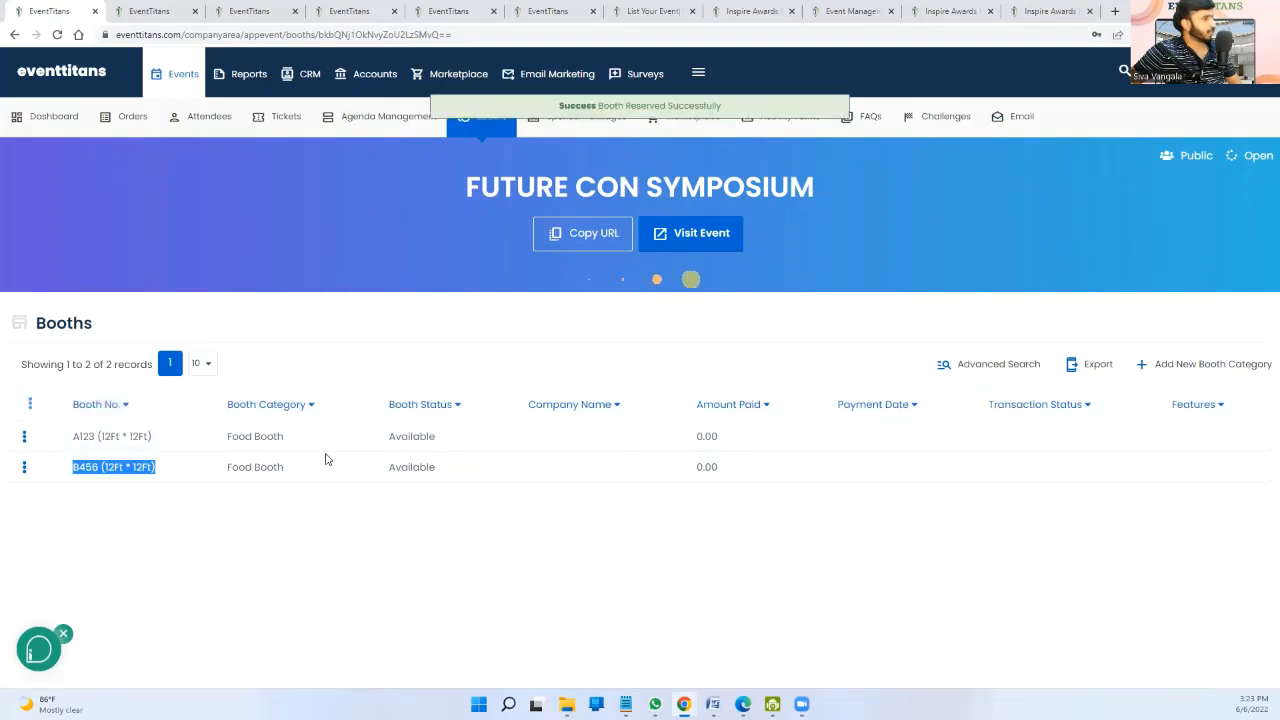
double_click(390, 440)
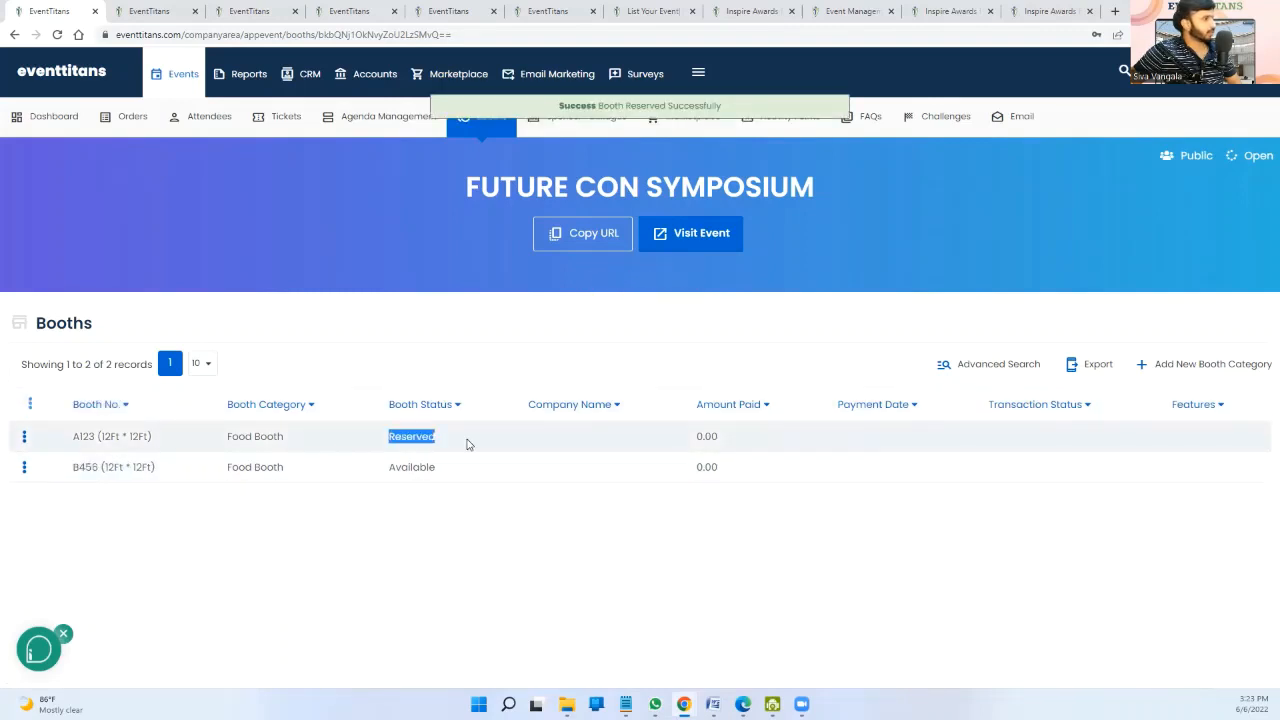
click(24, 437)
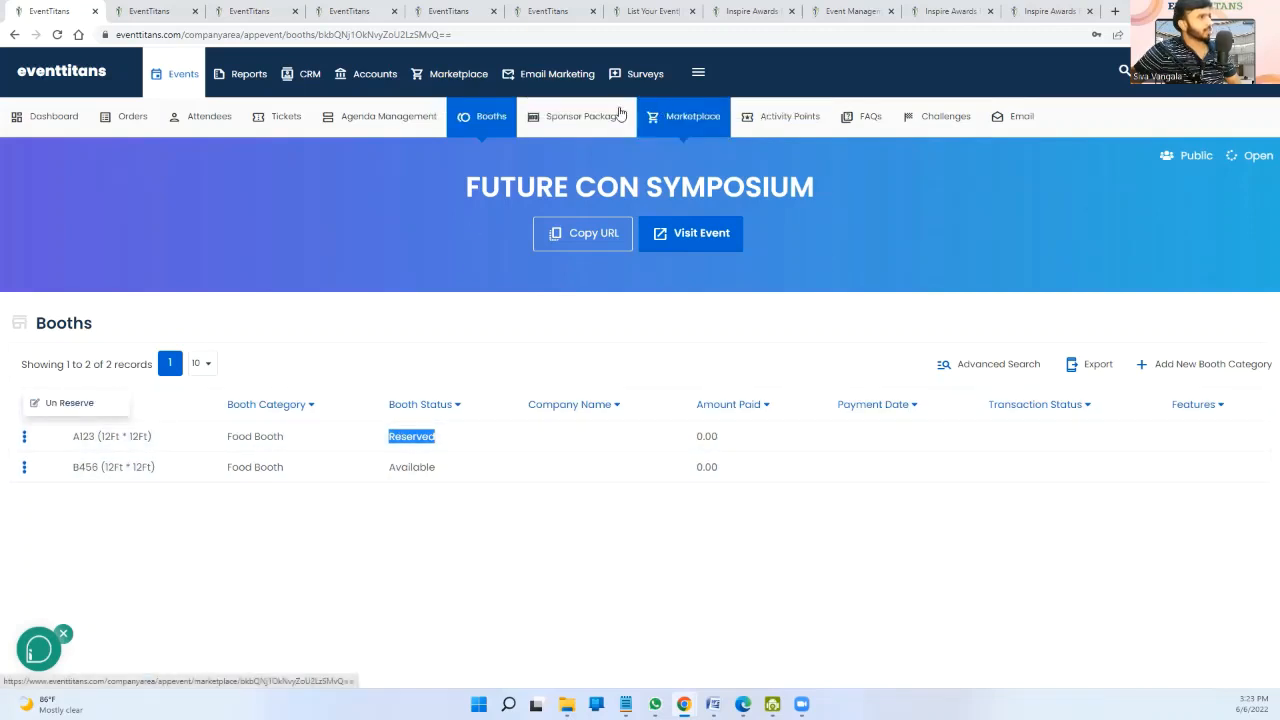
- View the event's sponsor packages and review the Speaking Partner category's charges, return policy and description
click(590, 120)
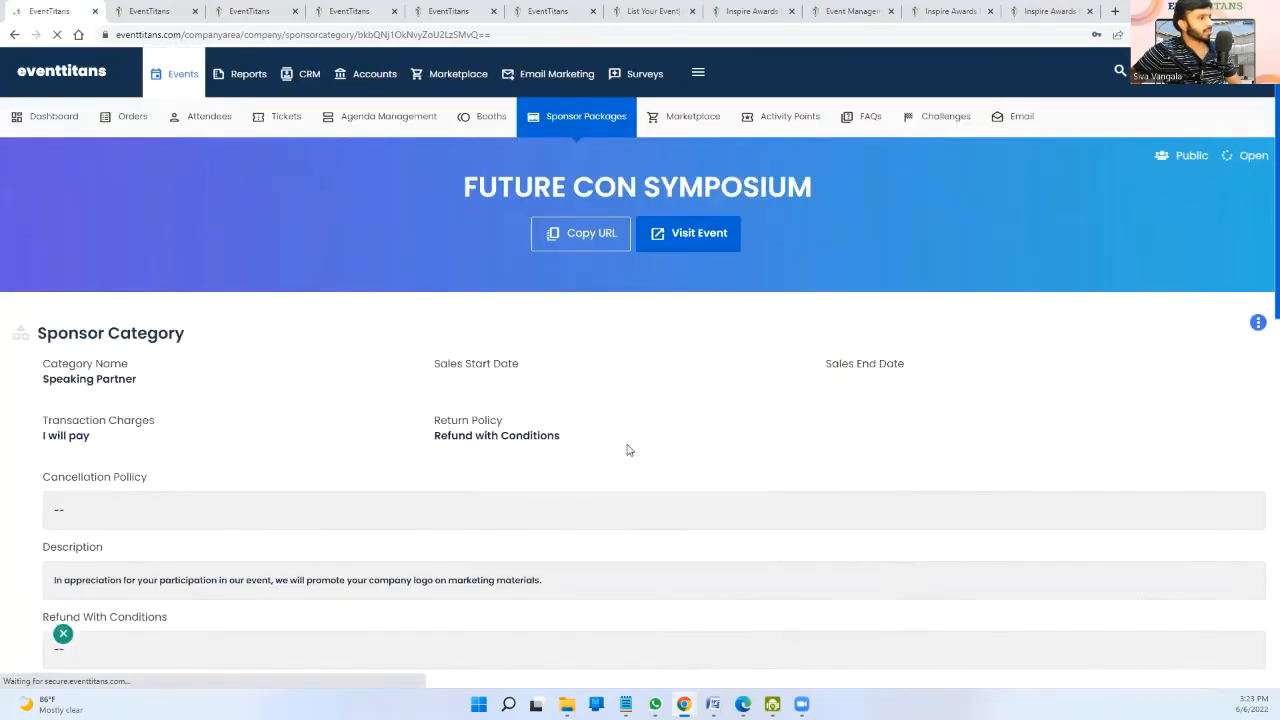
scroll(626, 449, down, 4)
scroll(620, 445, up, 4)
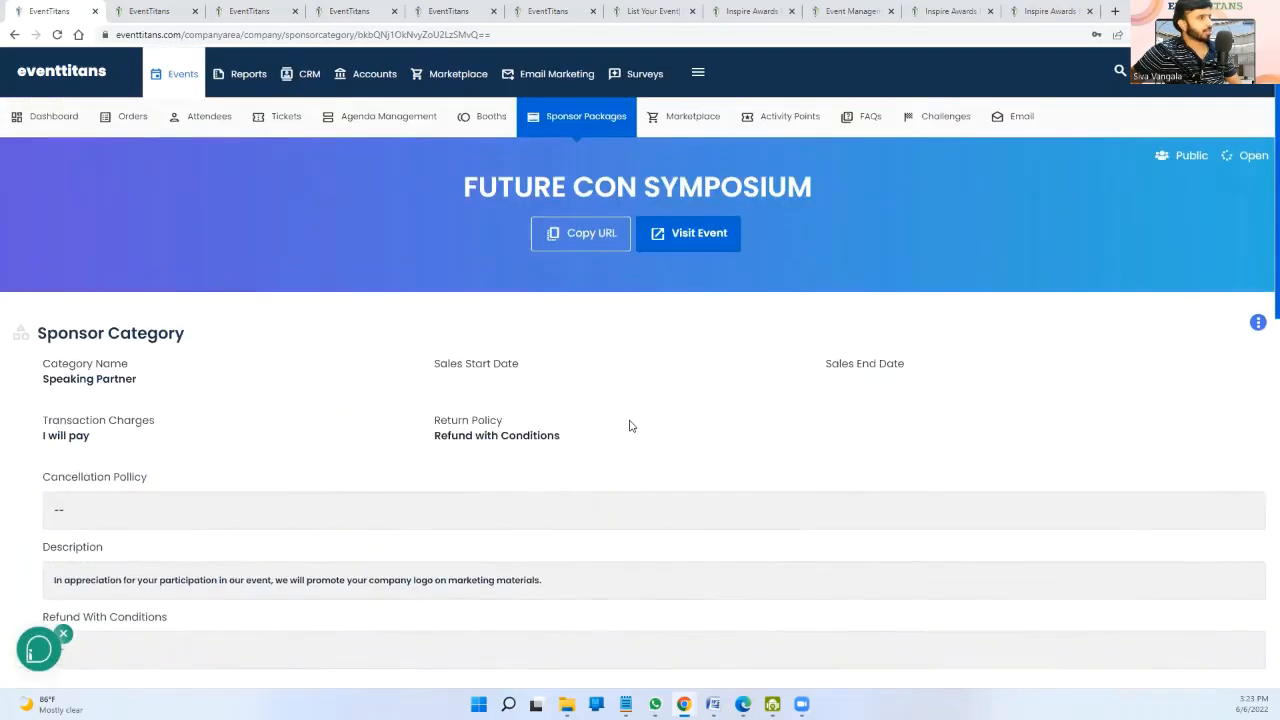
- View the event's own marketplace list, review which items are set to show on it, and dismiss the chat widget
click(708, 131)
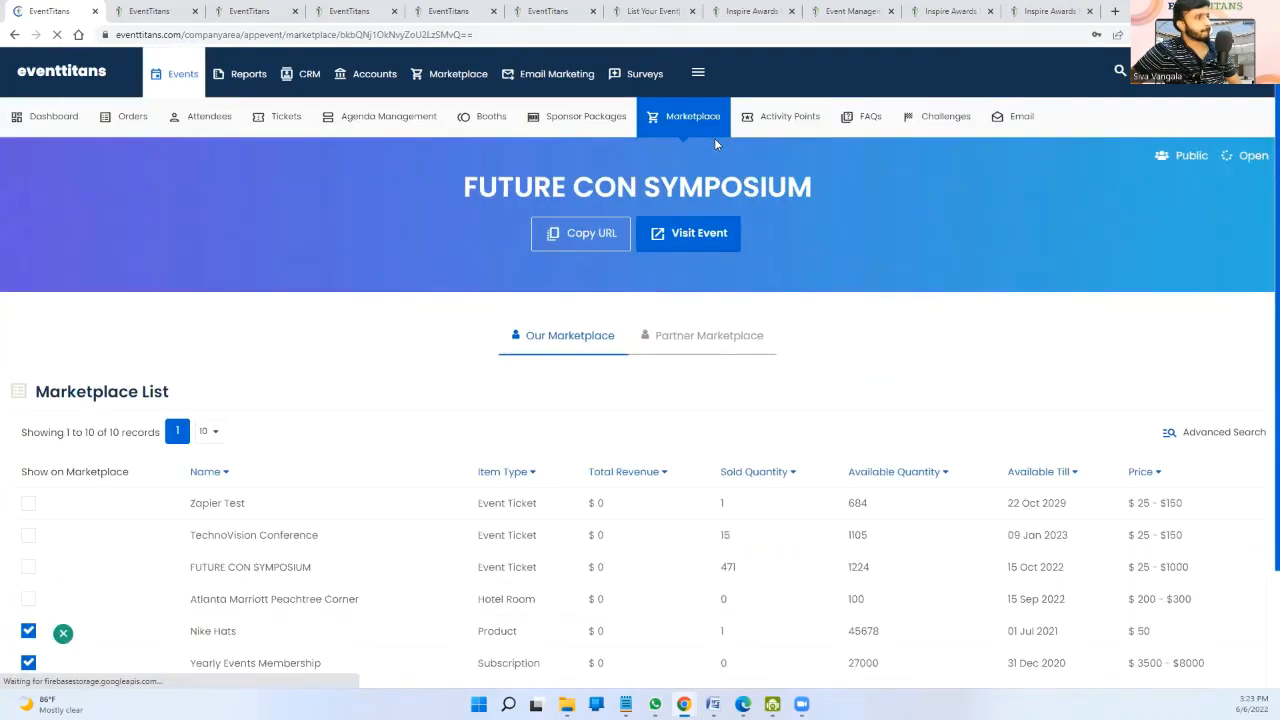
scroll(30, 560, down, 3)
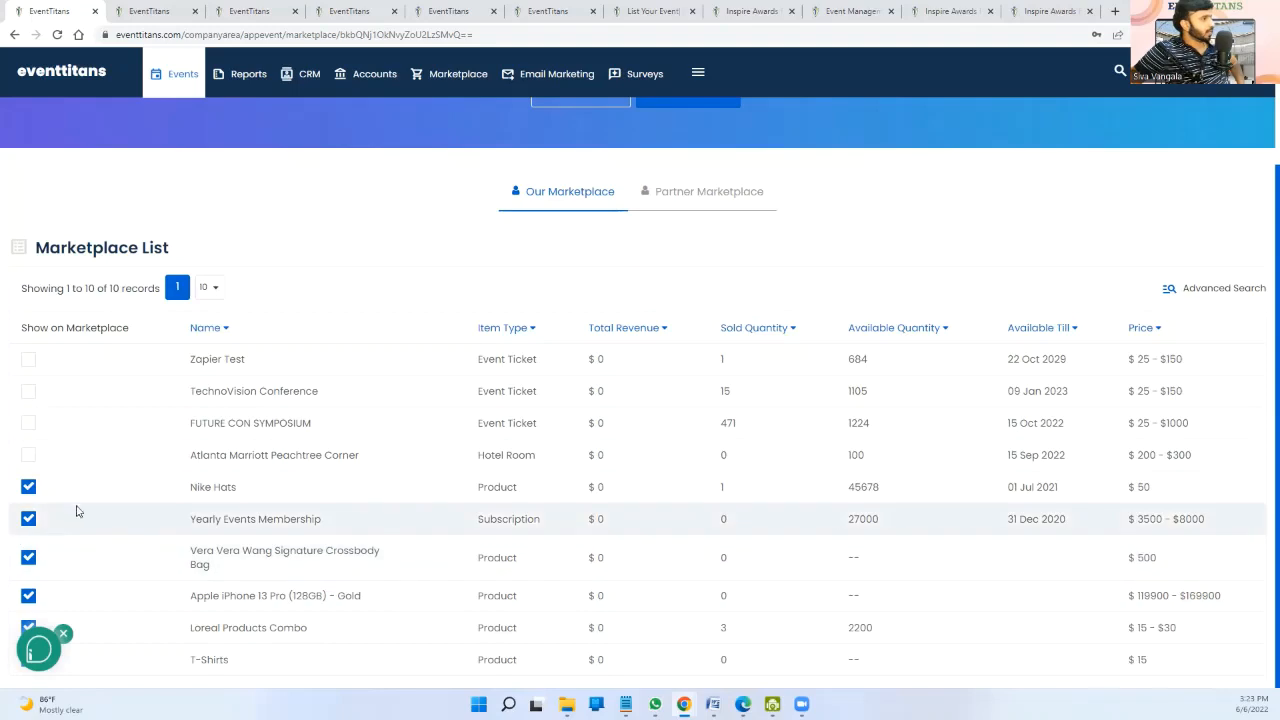
click(63, 634)
scroll(241, 548, down, 1)
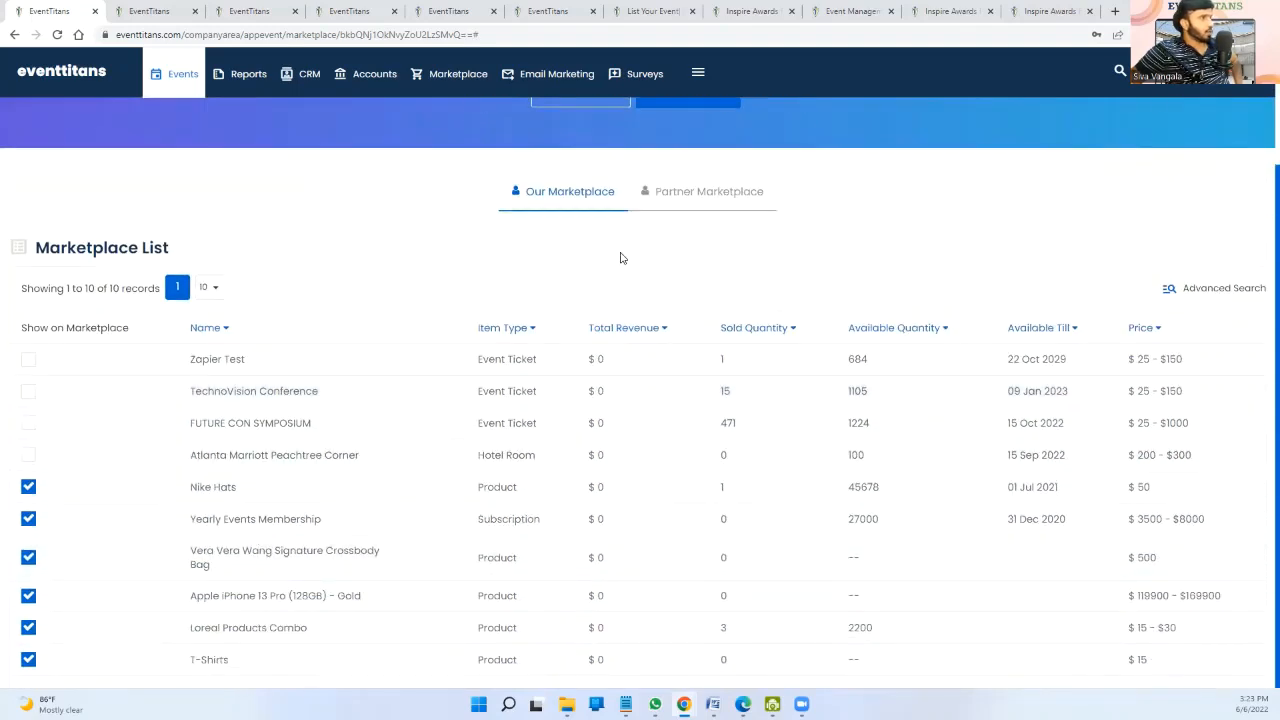
- Compare the Partner Marketplace list with the Our Marketplace items, and examine the partner list's records
click(709, 195)
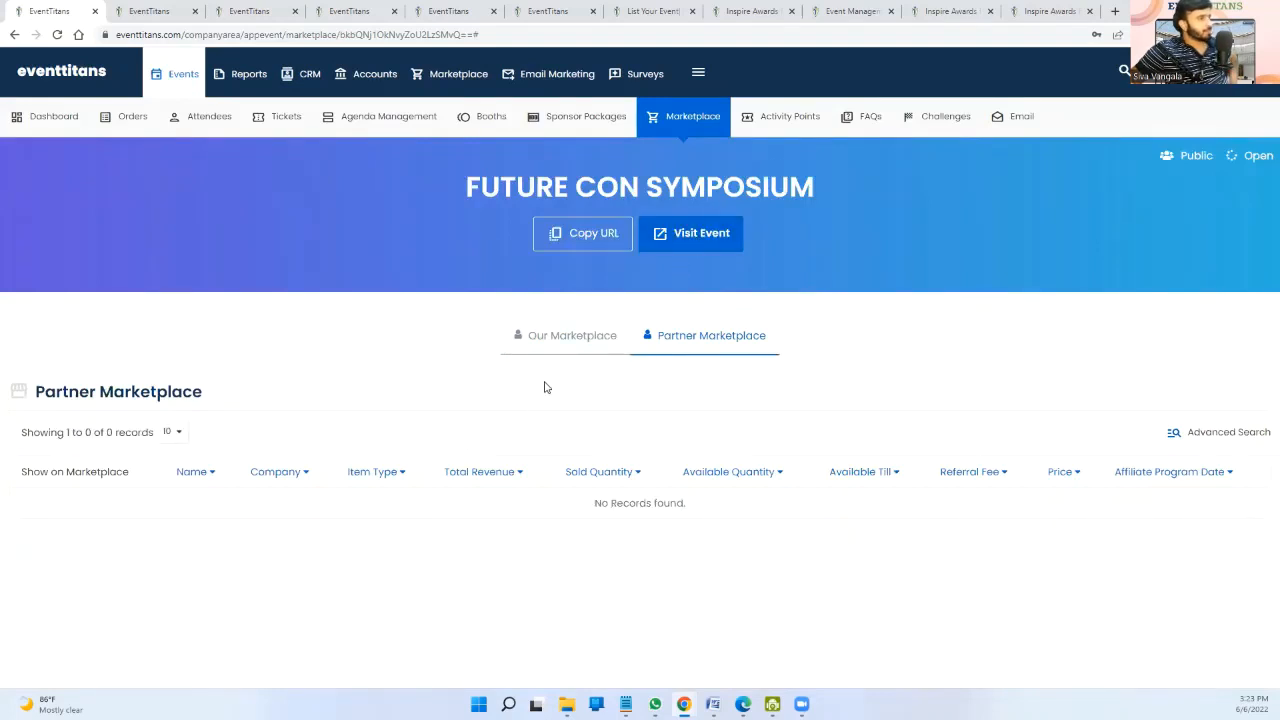
click(582, 357)
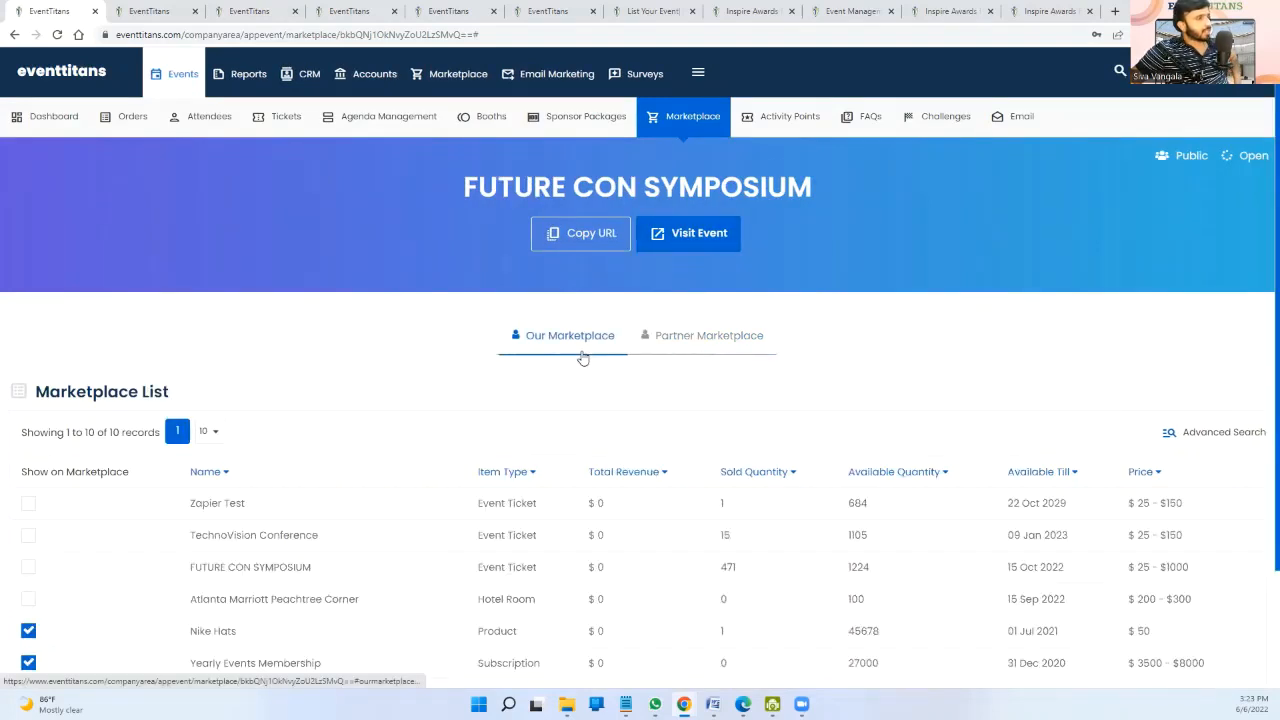
scroll(543, 358, down, 2)
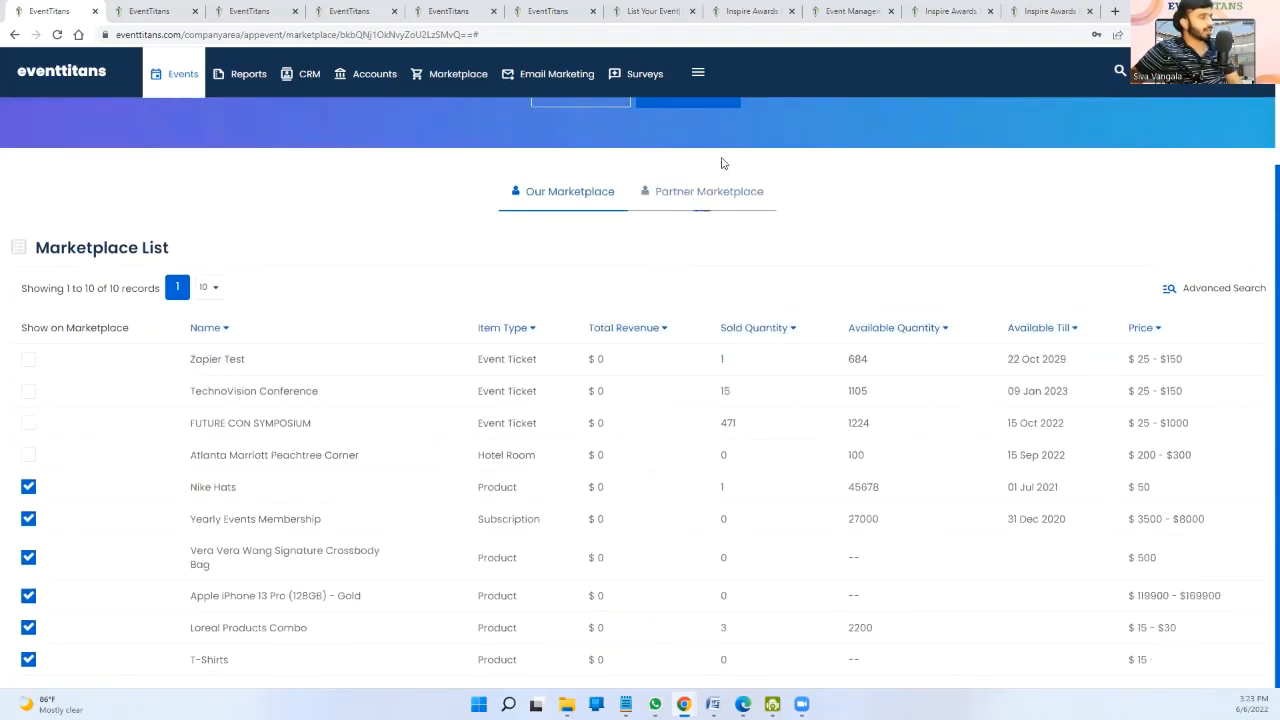
click(709, 194)
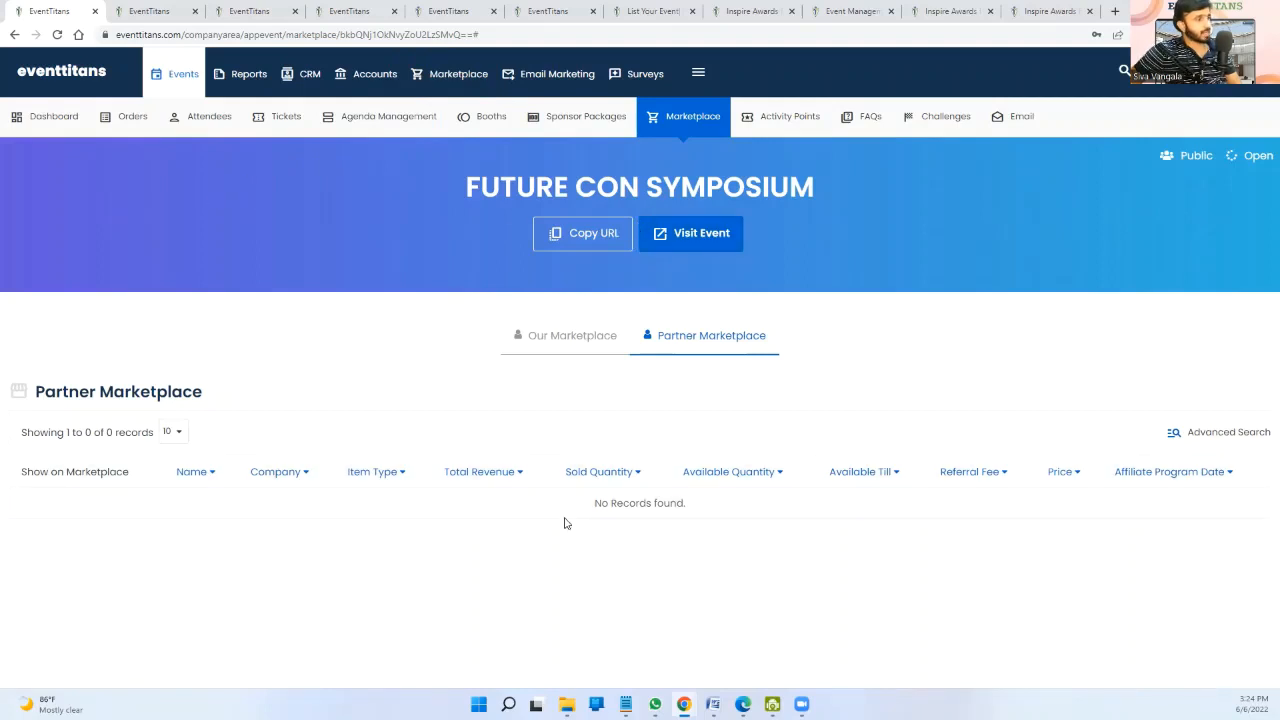
drag(568, 515, 707, 510)
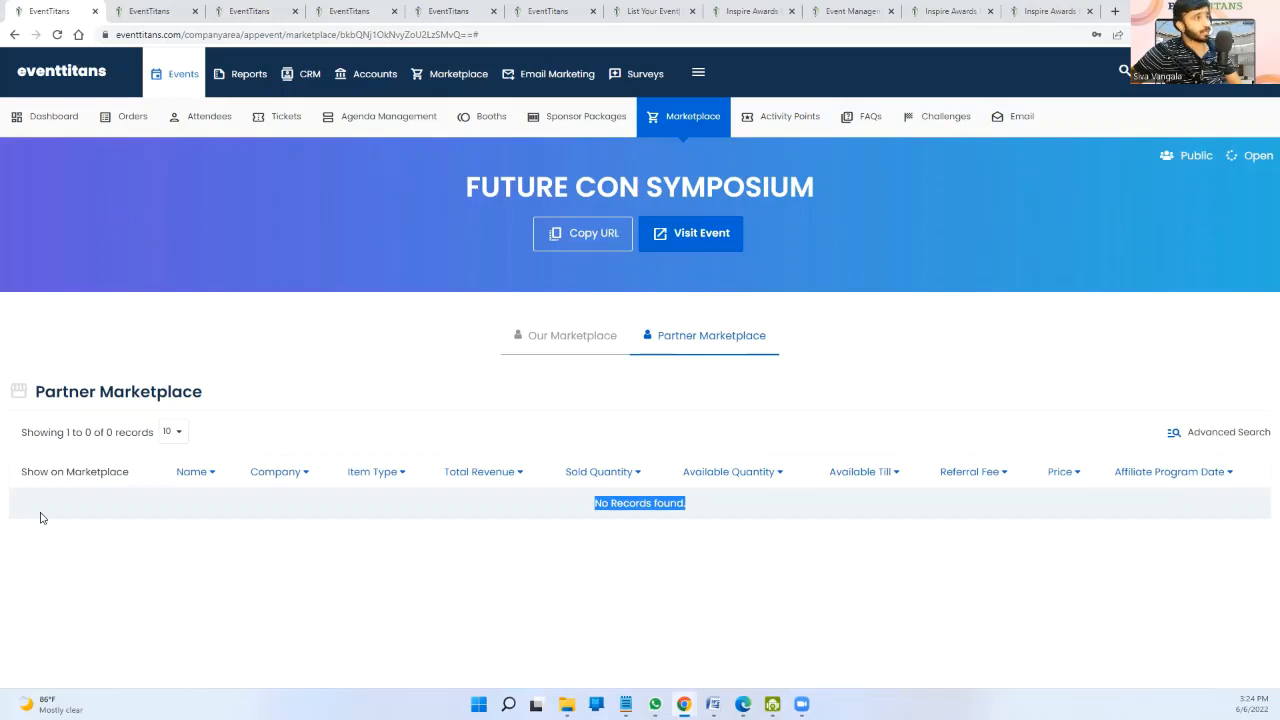
- View the event's activity points and review the points given for surveys, social media shares, chat, videos and file views
click(788, 134)
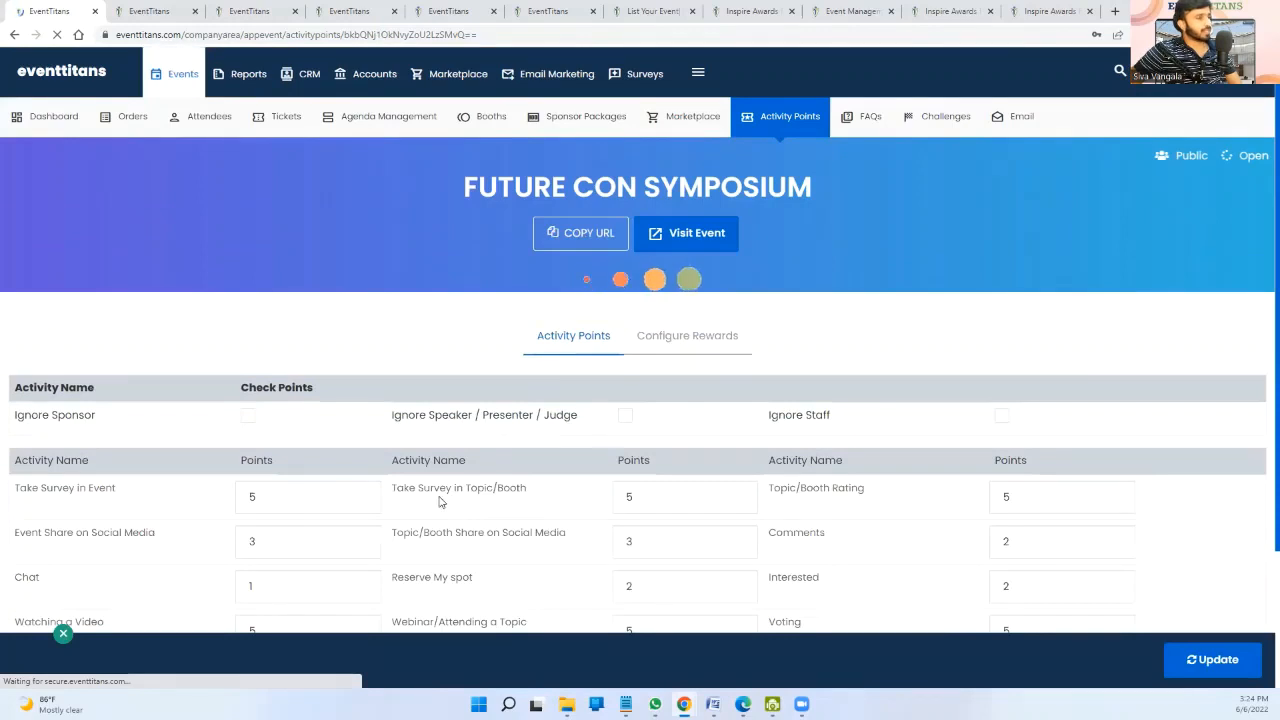
scroll(443, 503, down, 1)
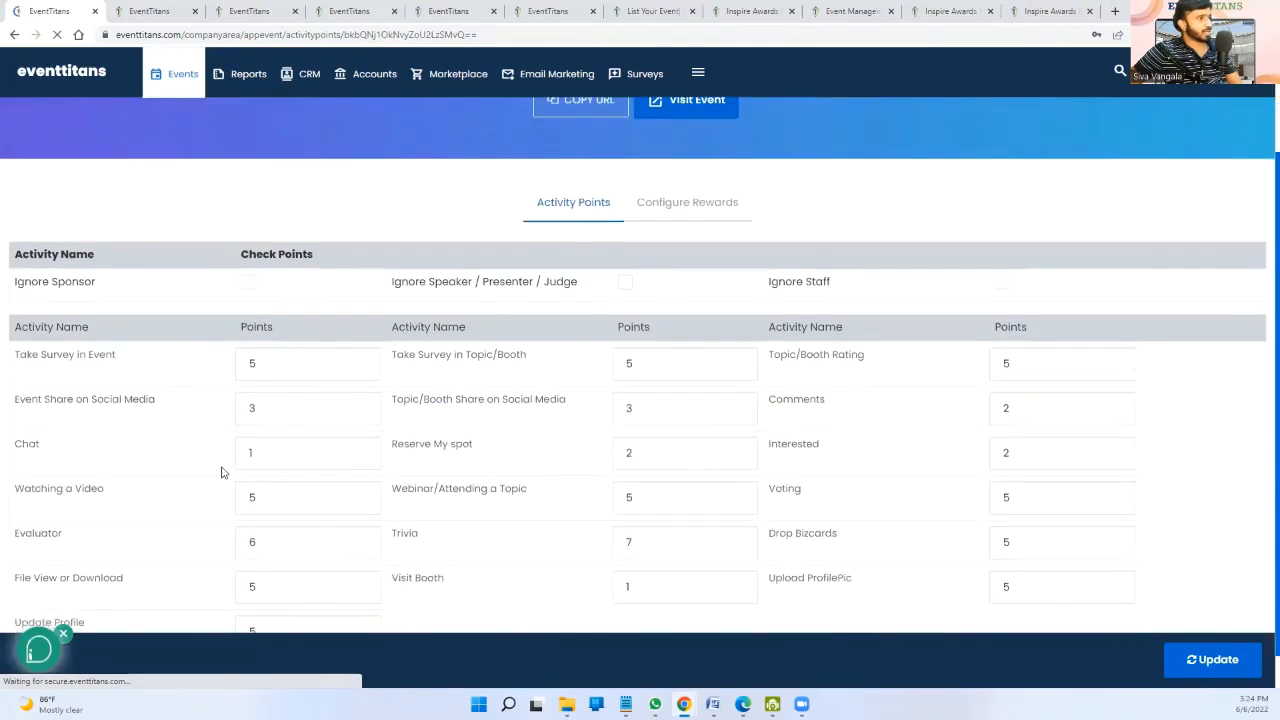
scroll(223, 472, down, 1)
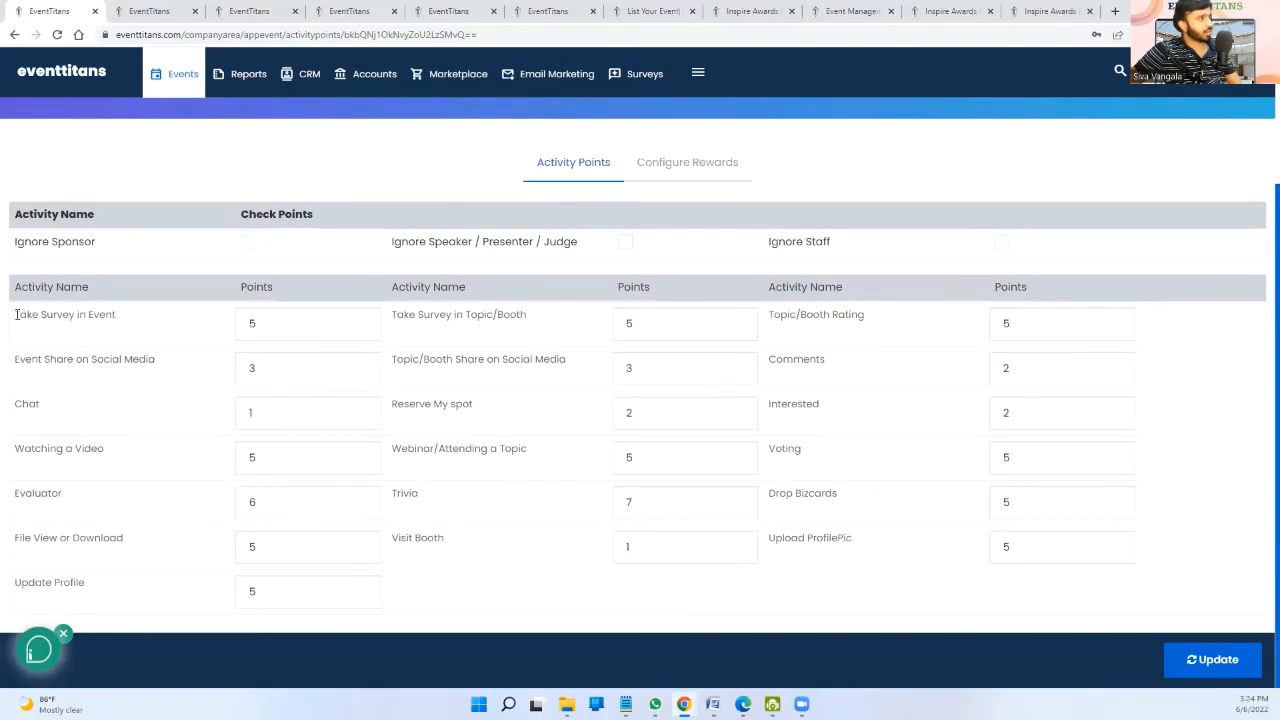
drag(22, 318, 94, 449)
click(86, 503)
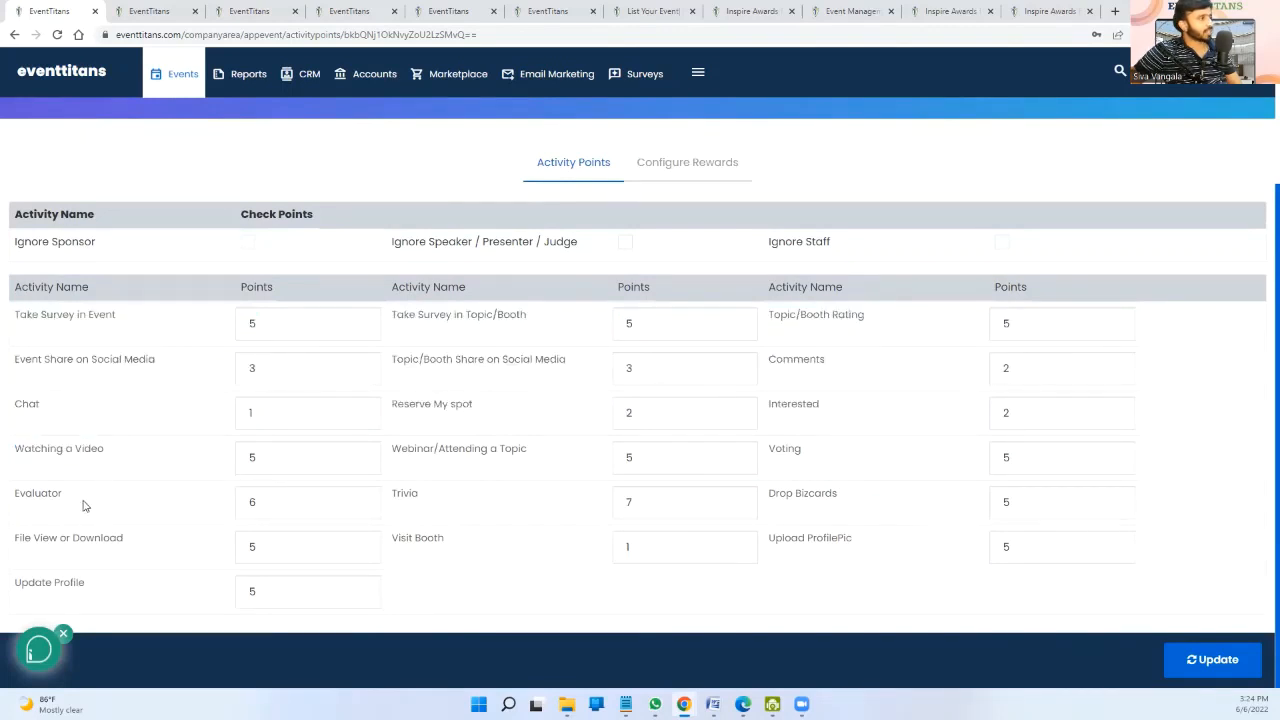
double_click(40, 537)
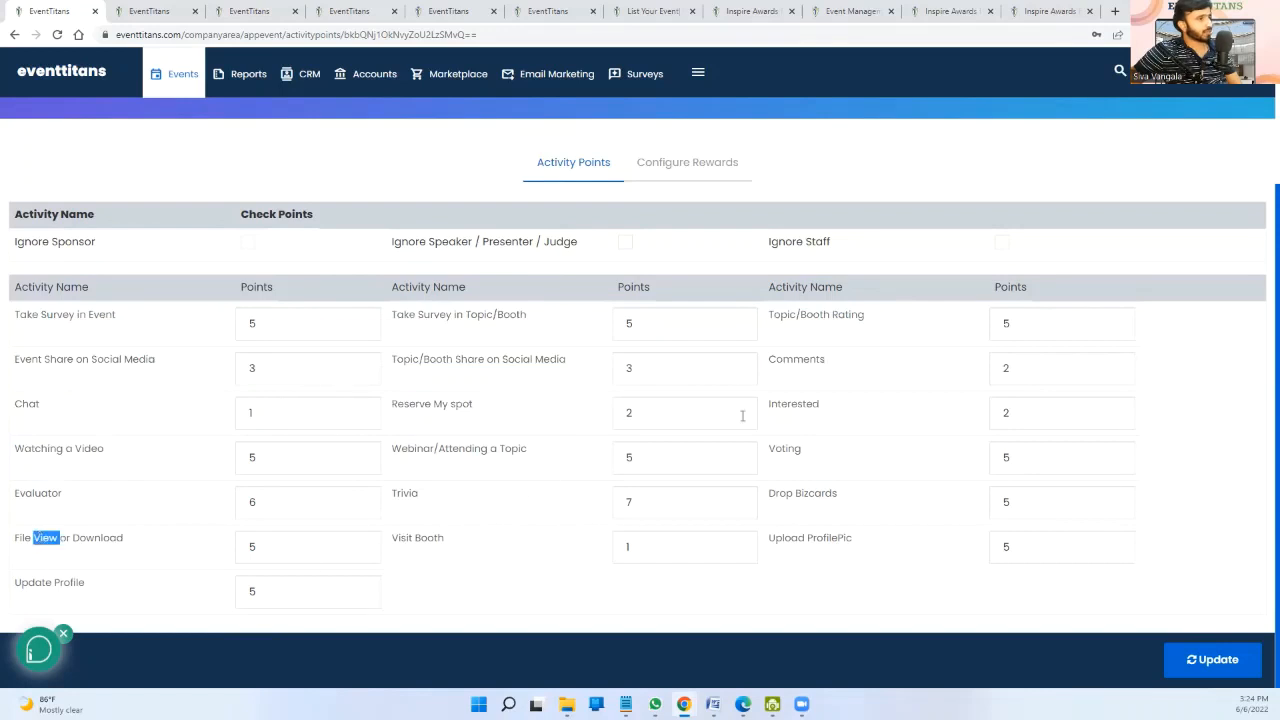
double_click(457, 316)
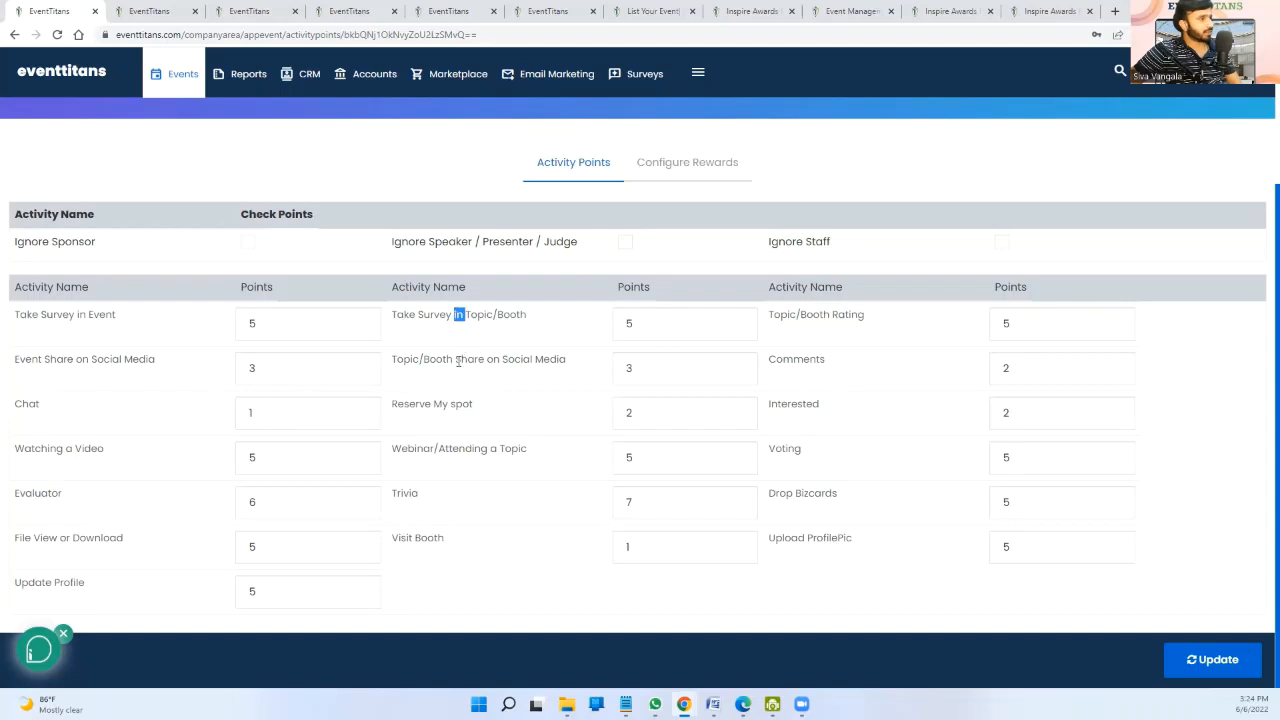
double_click(458, 361)
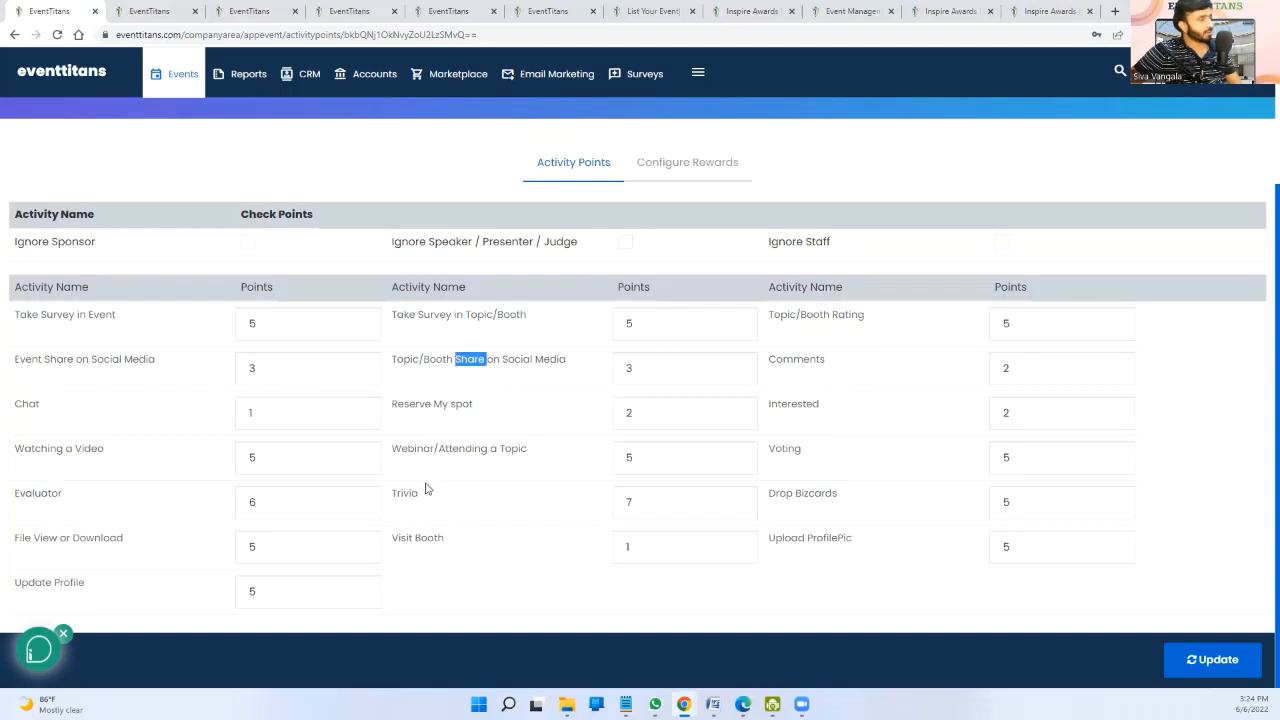
- Review the configured rewards with their points and badges, and view the event's FAQ question and answer form
scroll(631, 366, up, 3)
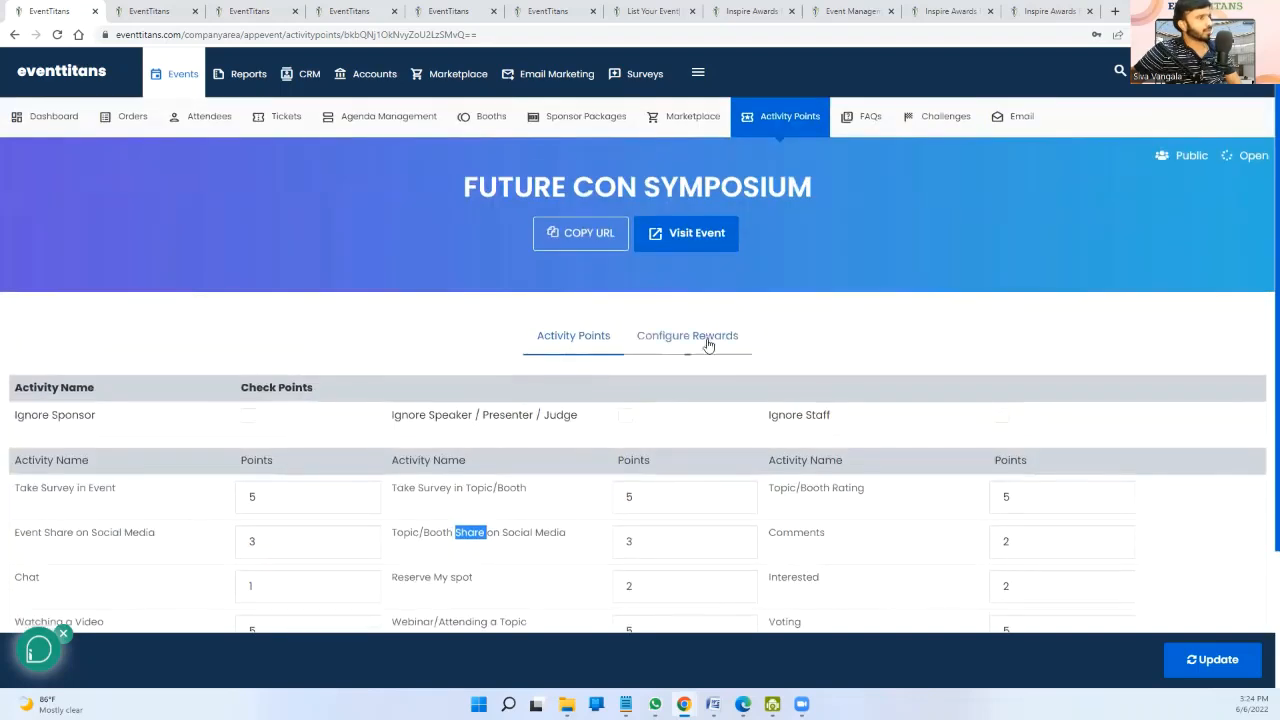
click(706, 338)
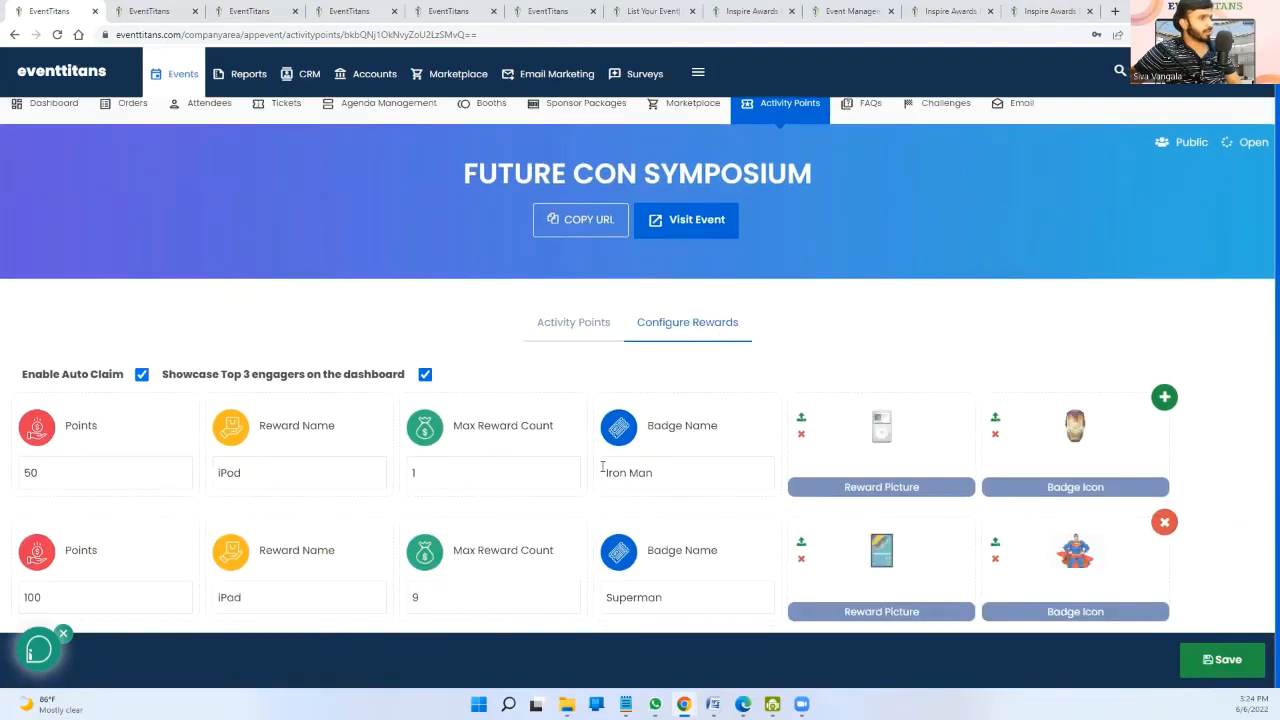
click(569, 336)
click(686, 334)
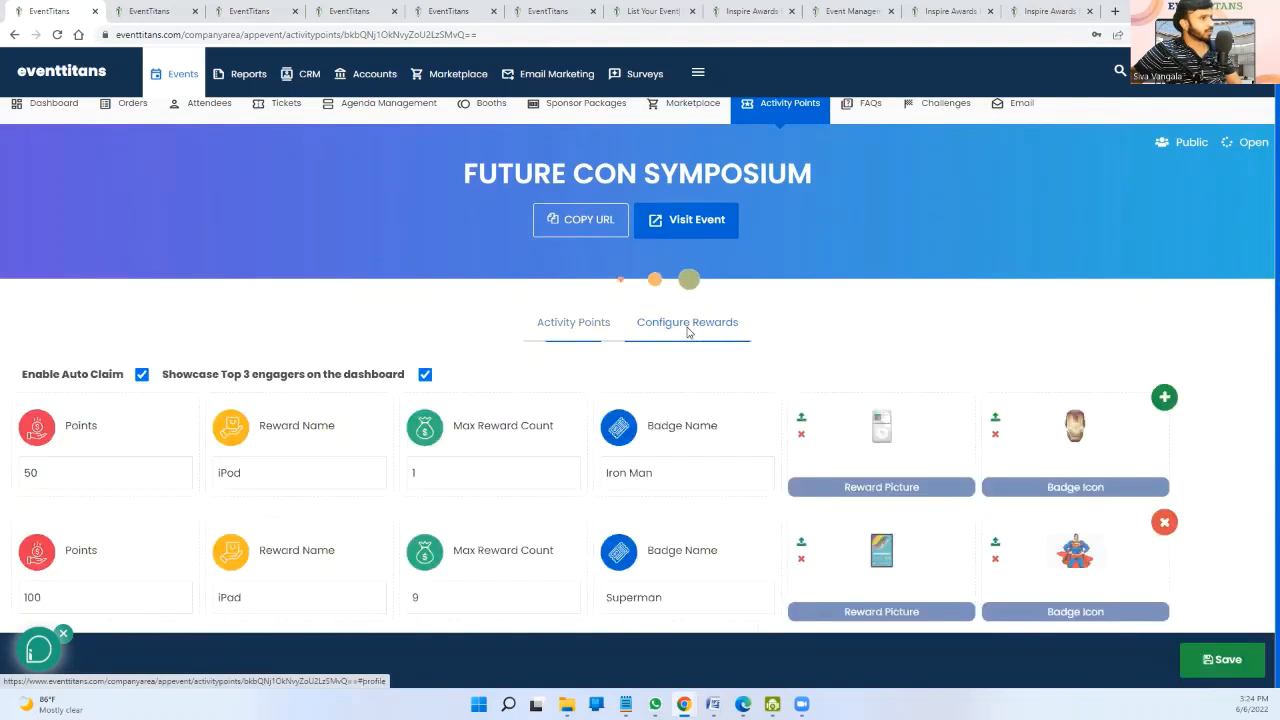
scroll(850, 182, up, 1)
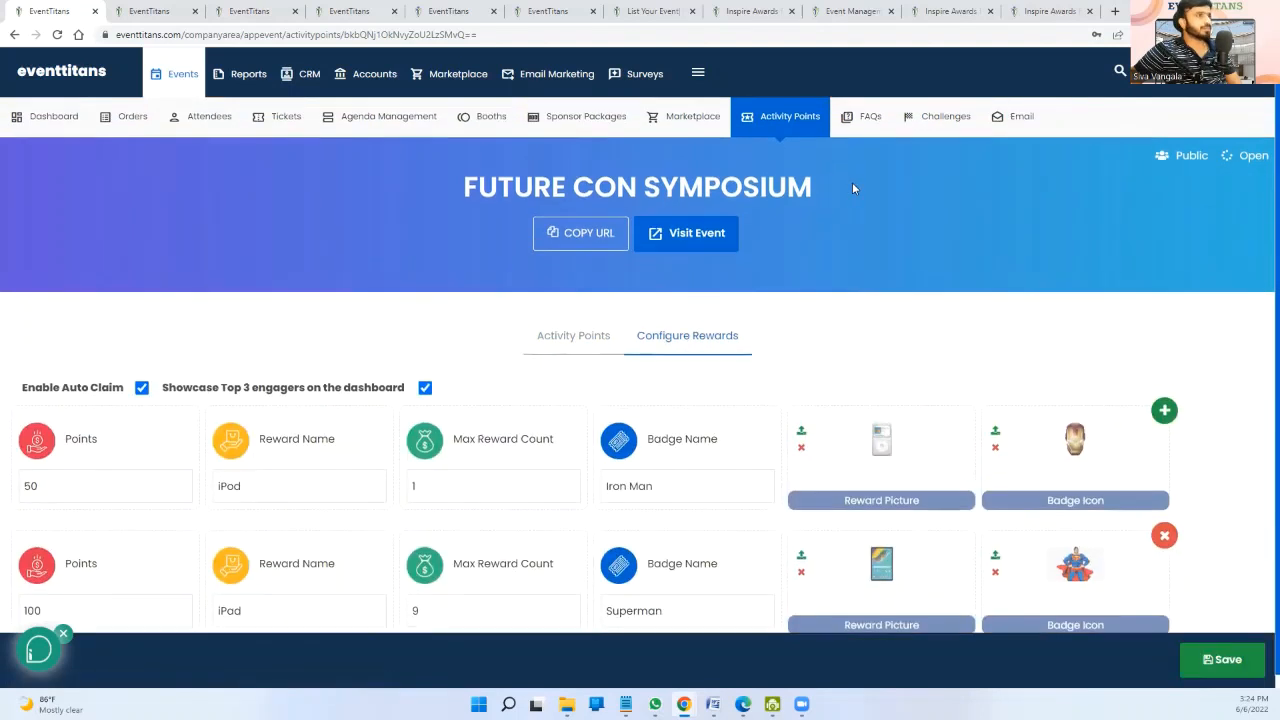
click(871, 128)
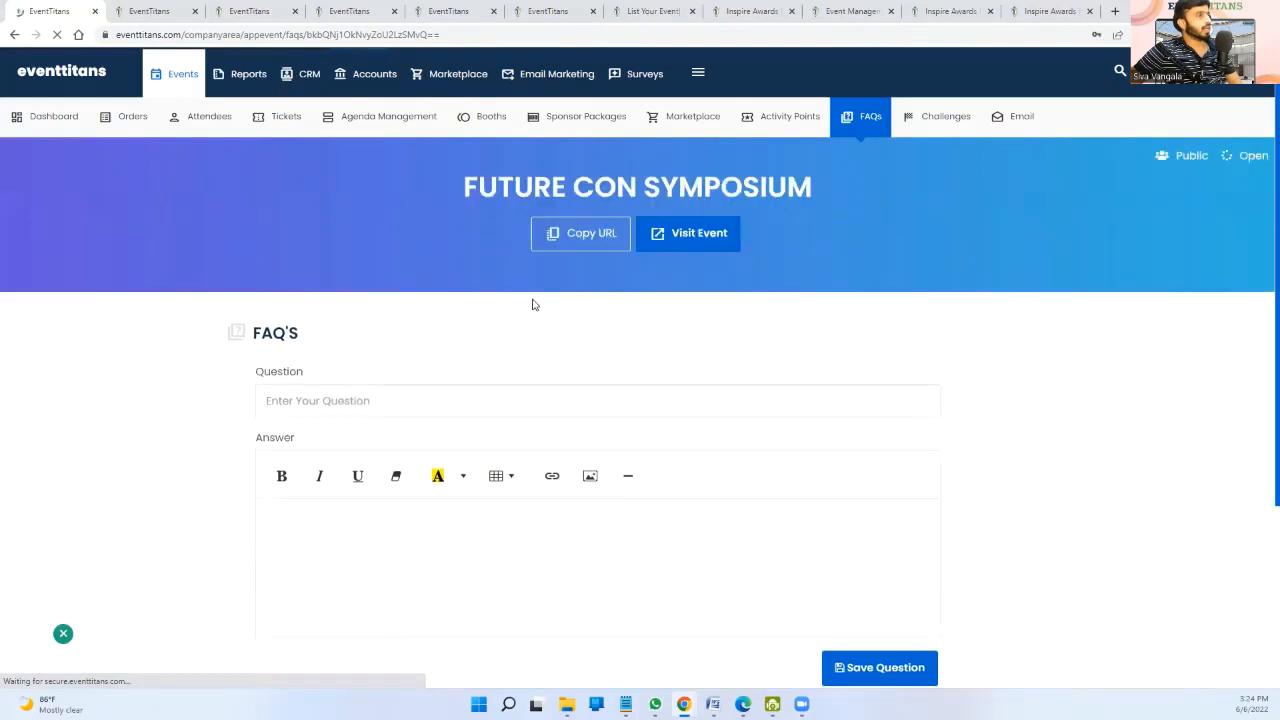
scroll(530, 315, down, 3)
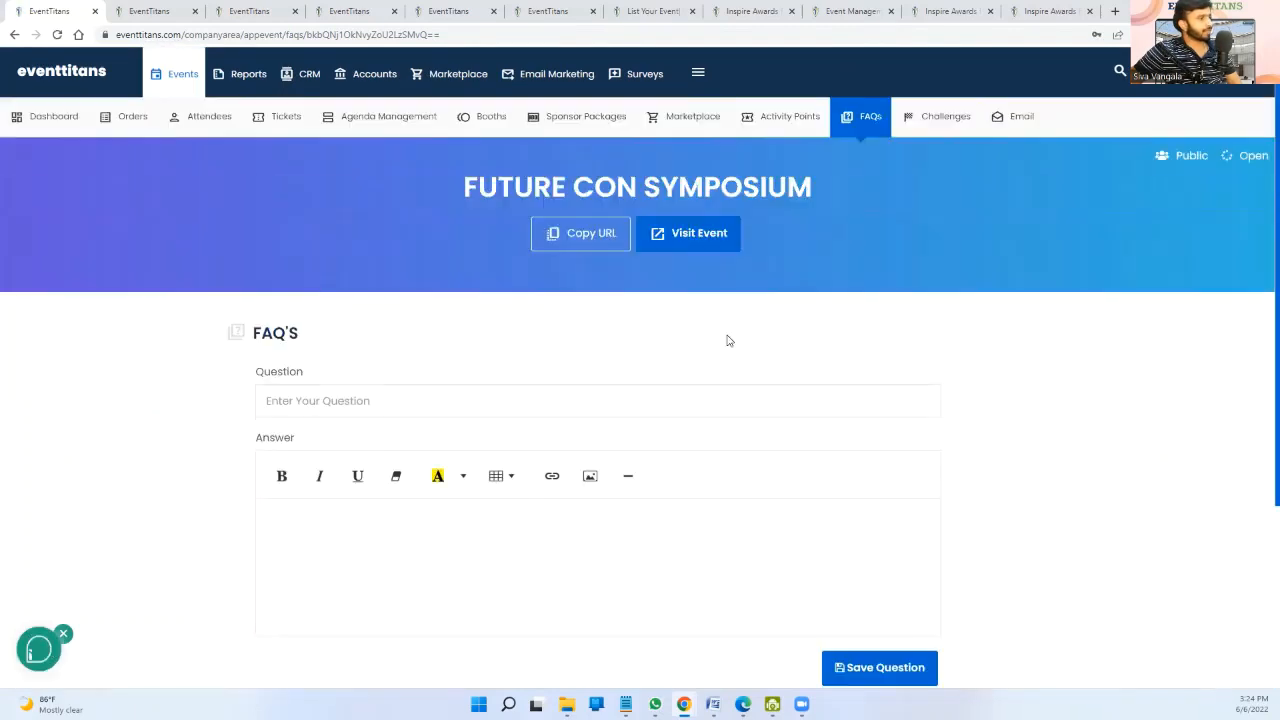
- View the event's challenges and review the Sertainty SDK Challenge participants' contact details, statuses, links, nomination counts and total scores
click(972, 117)
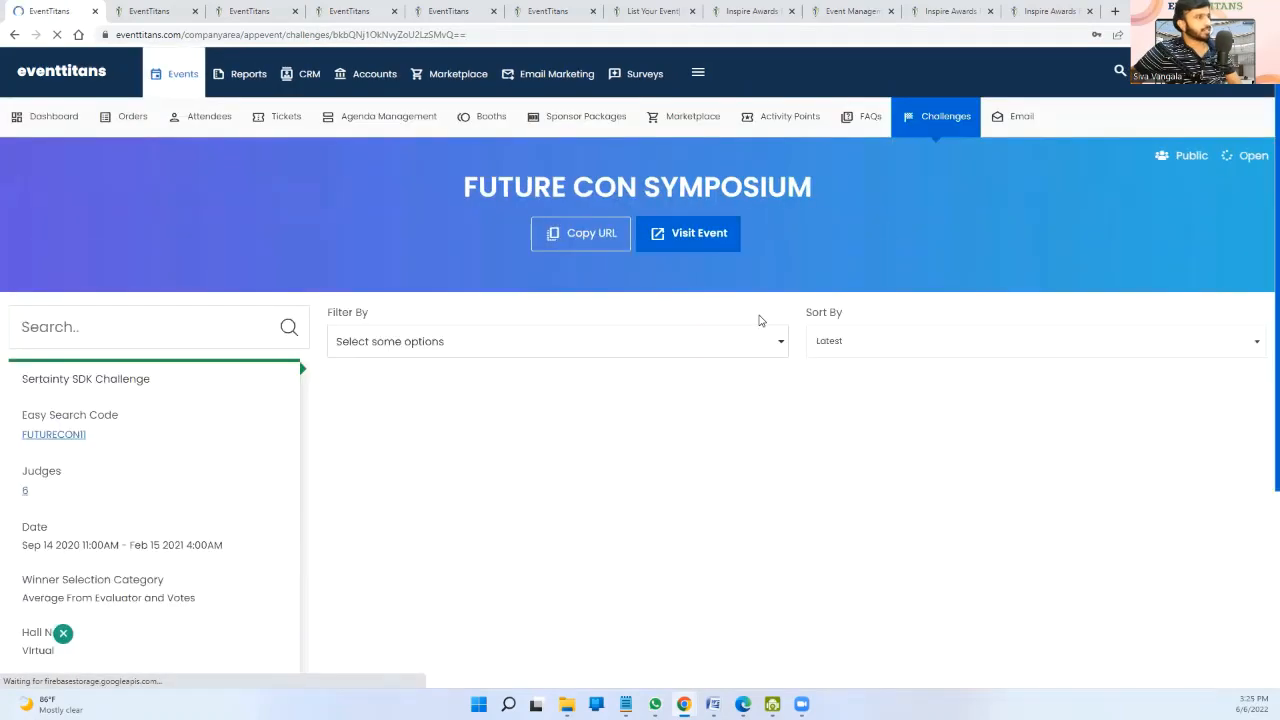
scroll(408, 400, down, 2)
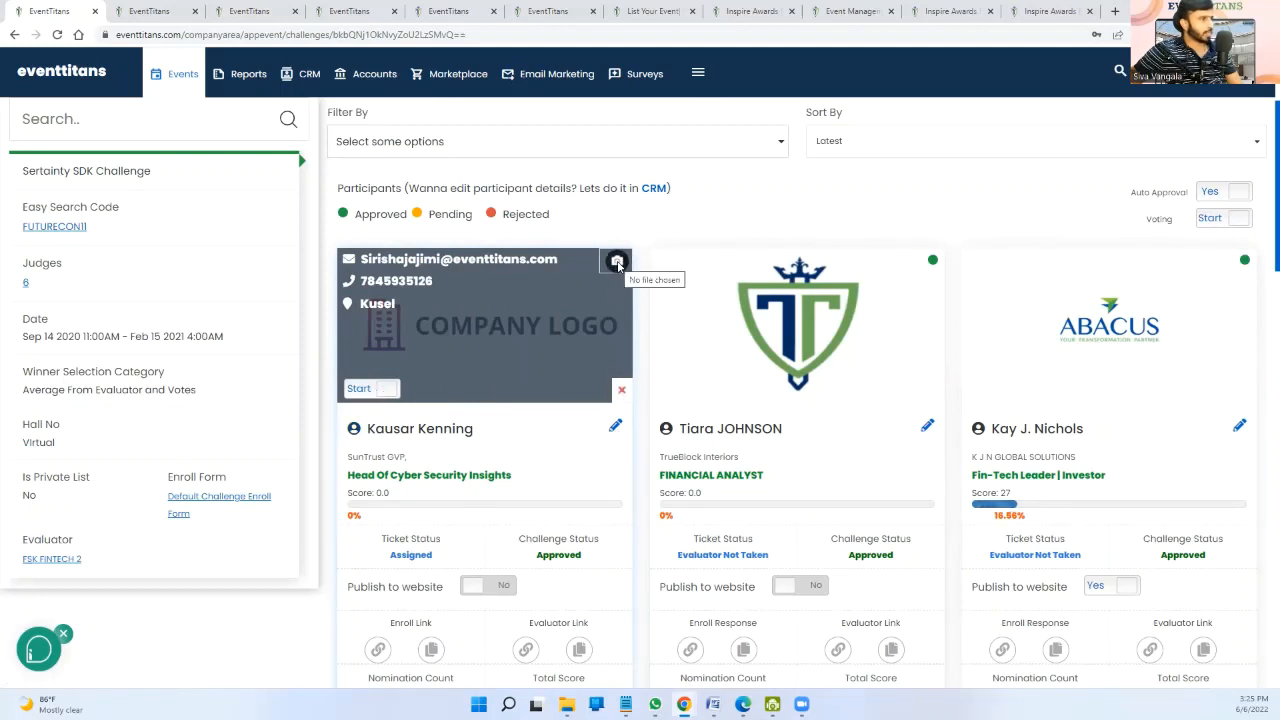
scroll(617, 270, down, 3)
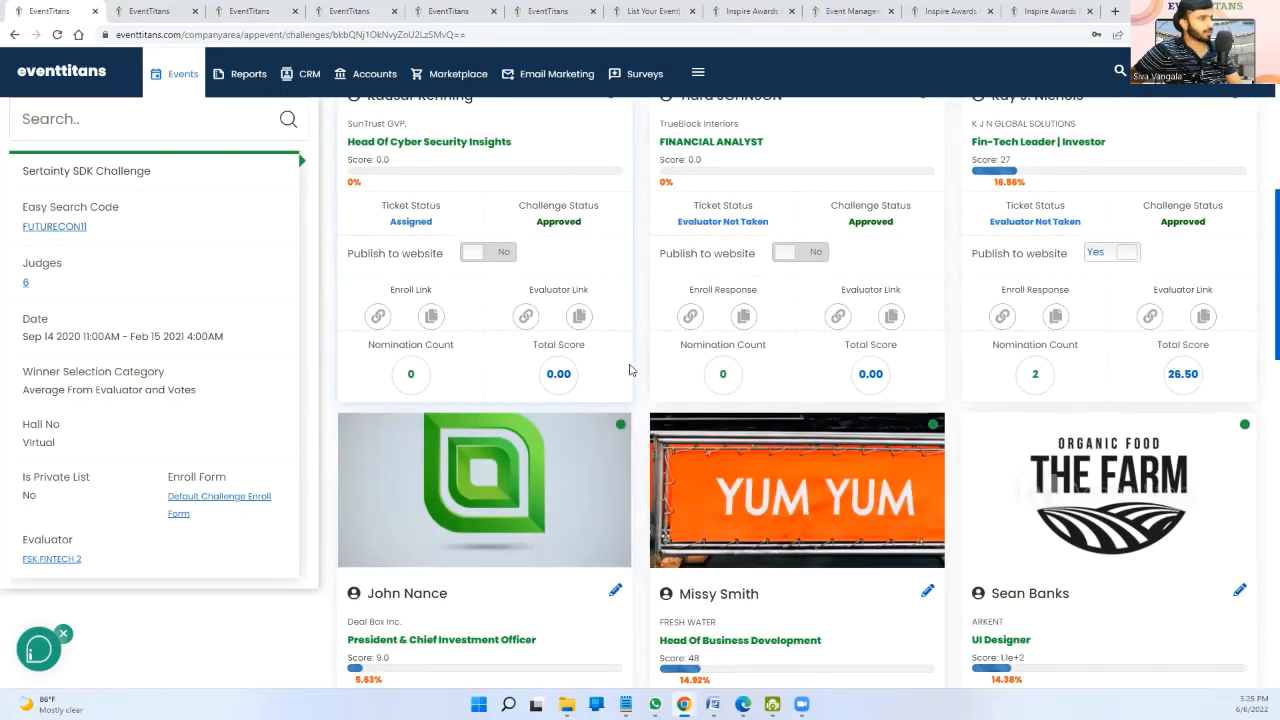
- View and close the nomination notes of the K J N GLOBAL SOLUTIONS participant, and return to the main Events section
click(1036, 376)
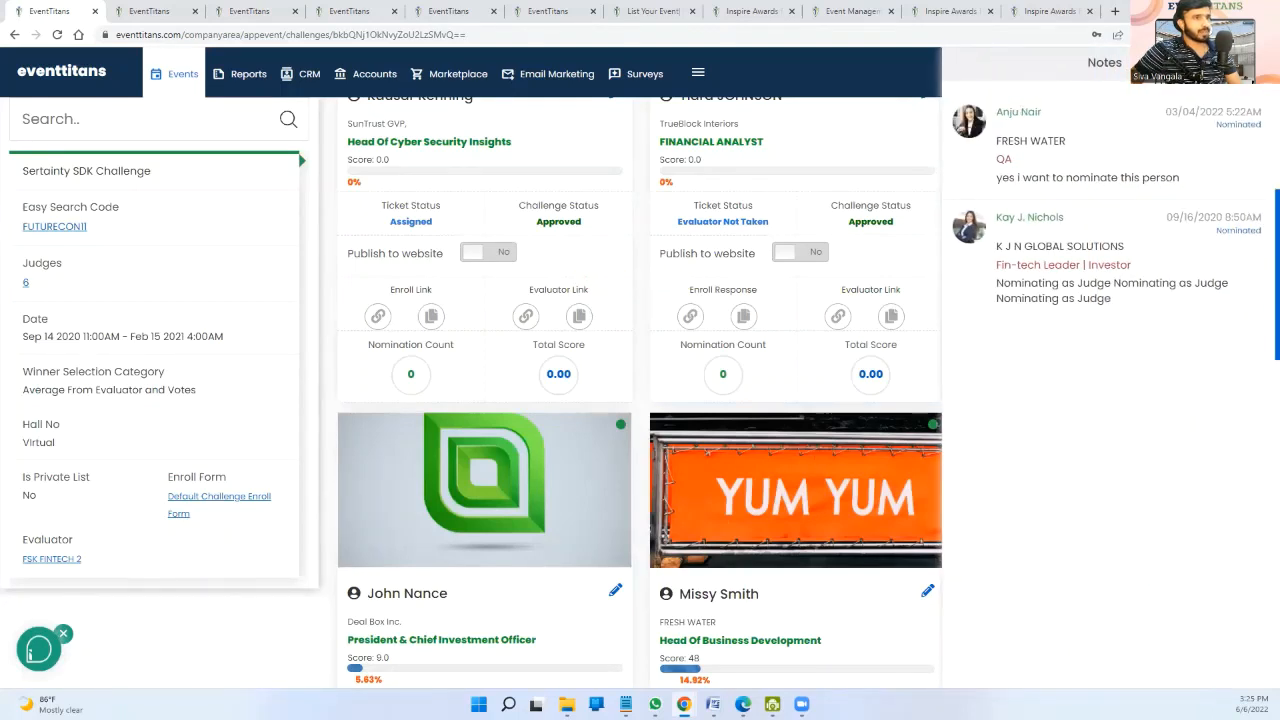
click(1256, 63)
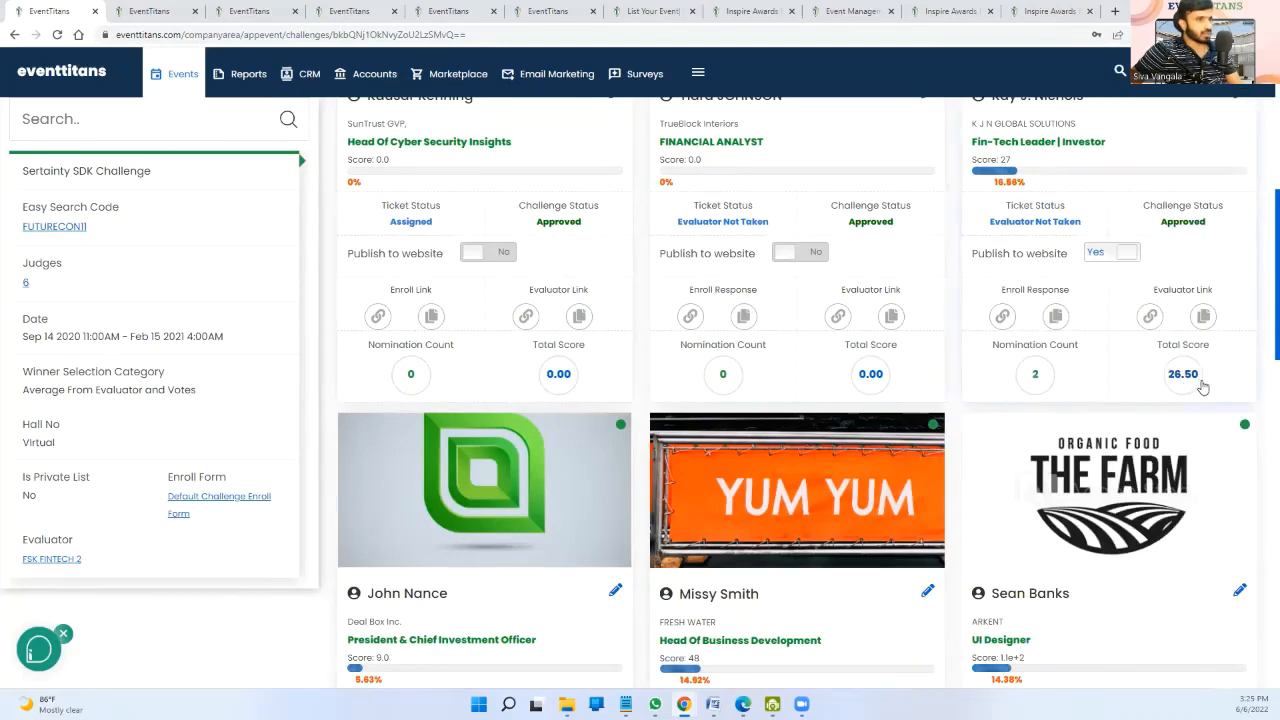
scroll(1200, 388, down, 2)
scroll(1028, 606, up, 8)
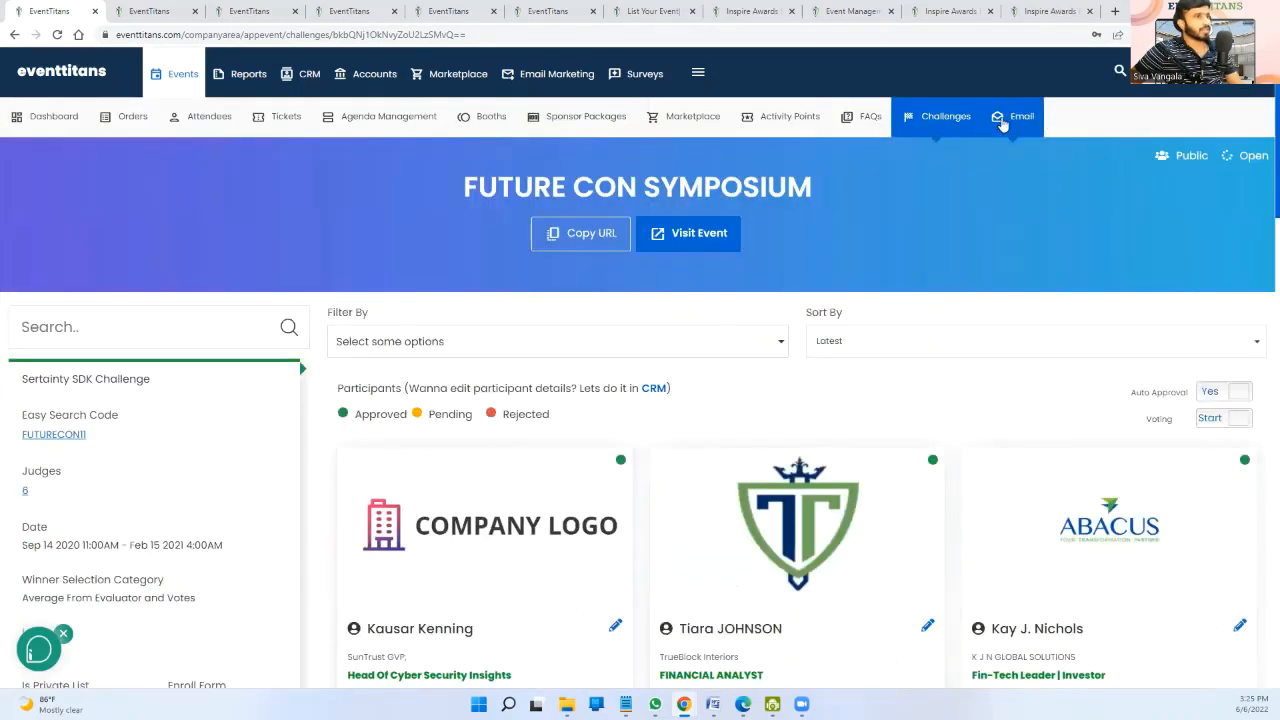
click(152, 88)
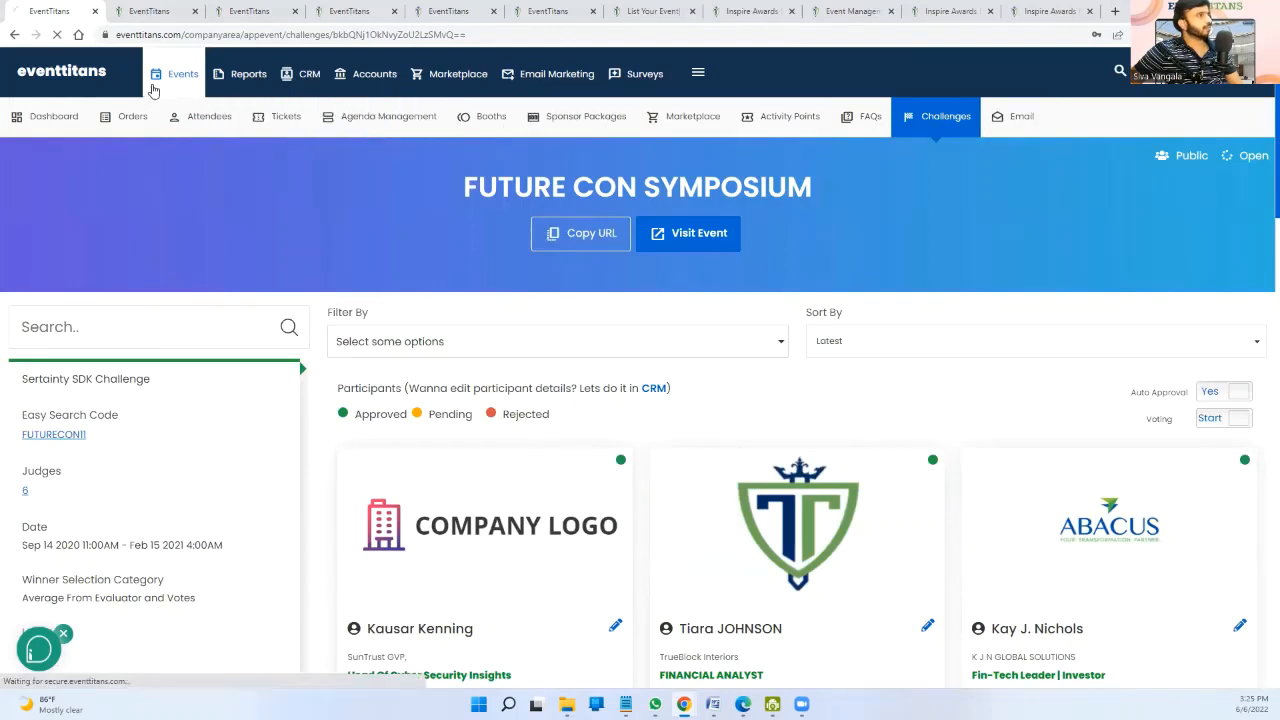